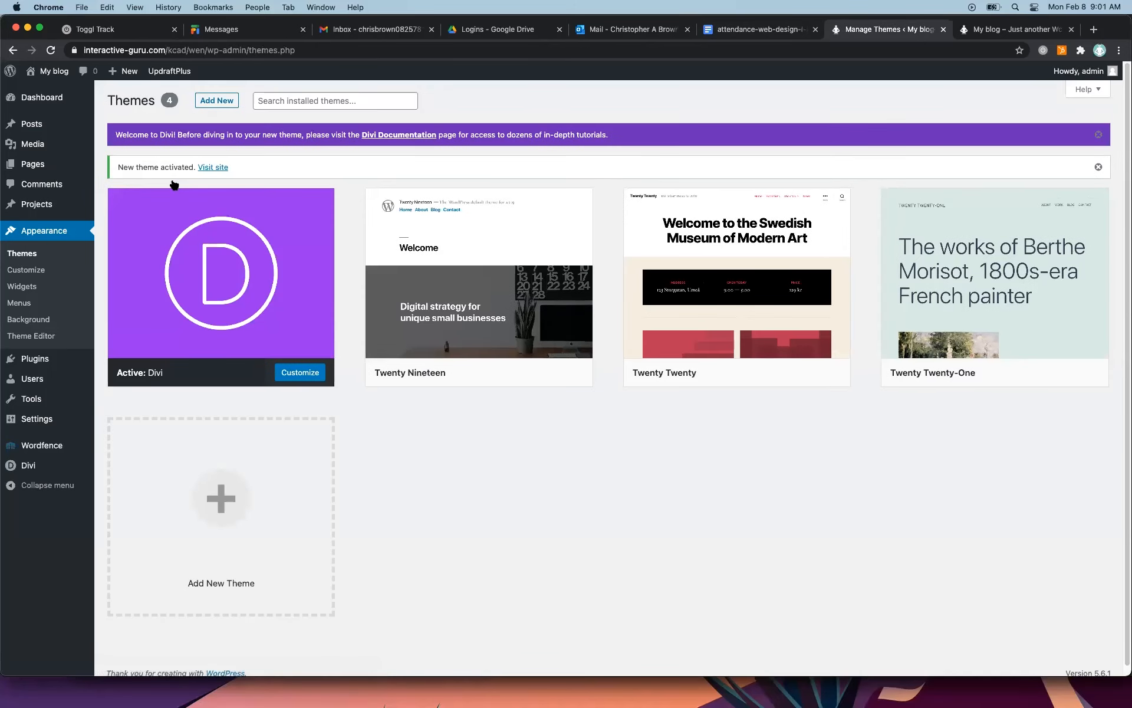
Enter the account username and API key in Divi's update options and save the changes.
mouse_move(42, 467)
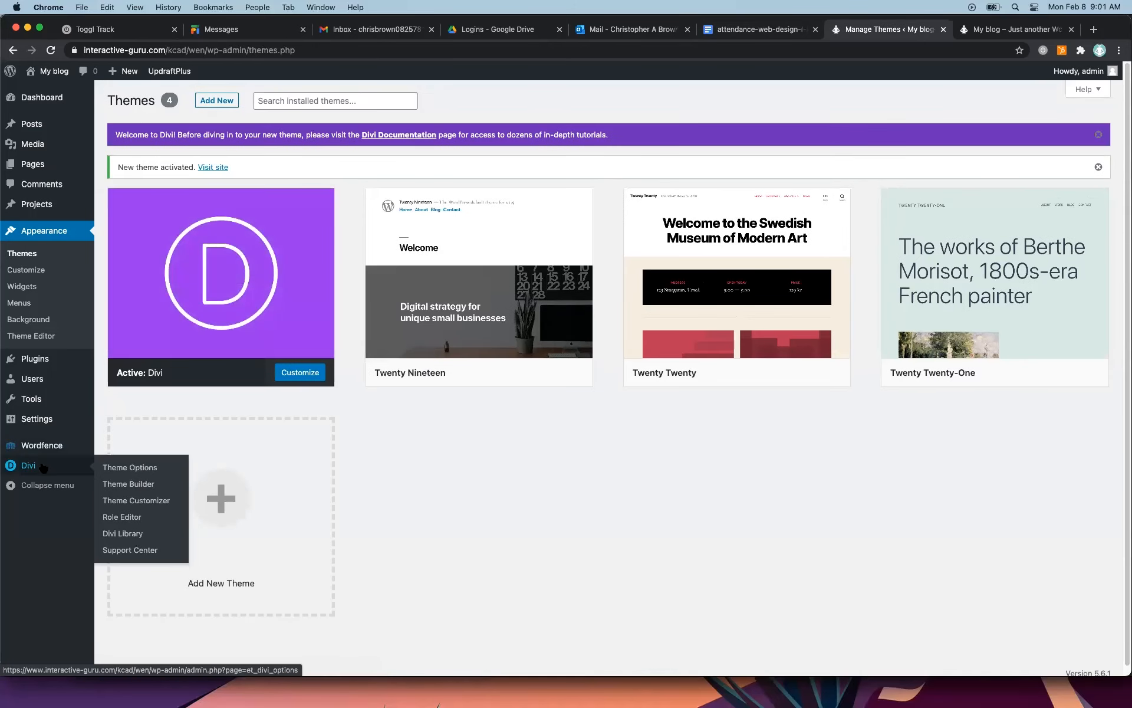
click(54, 470)
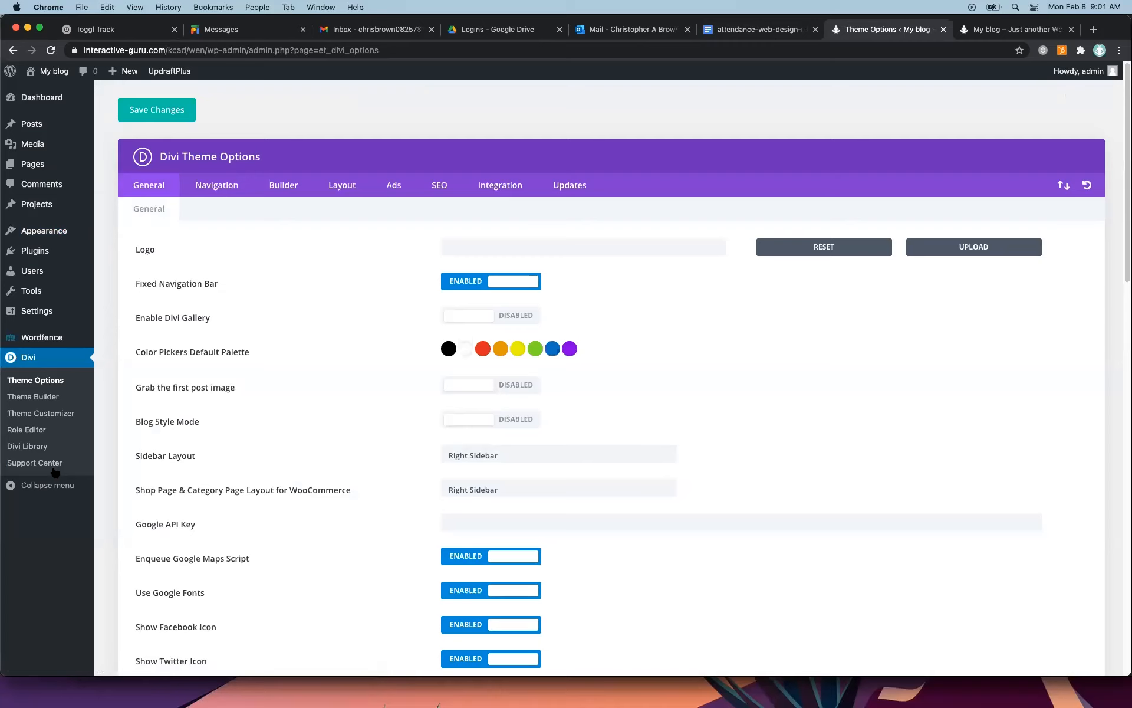
click(573, 186)
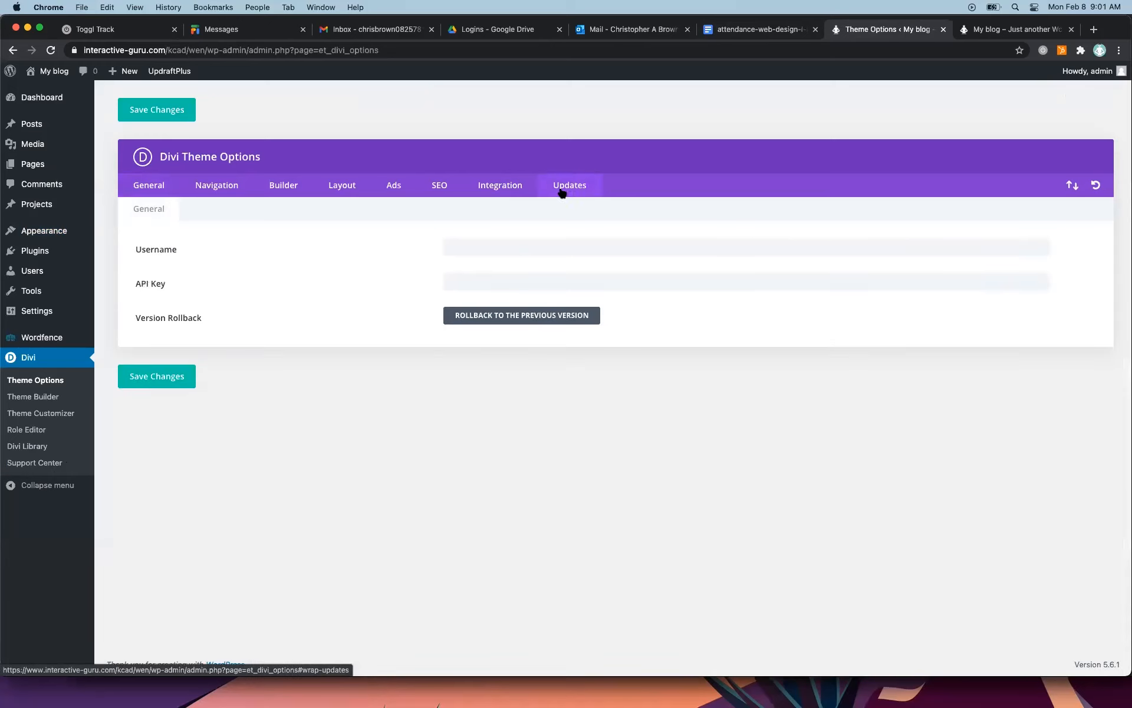
click(517, 250)
text(••••)
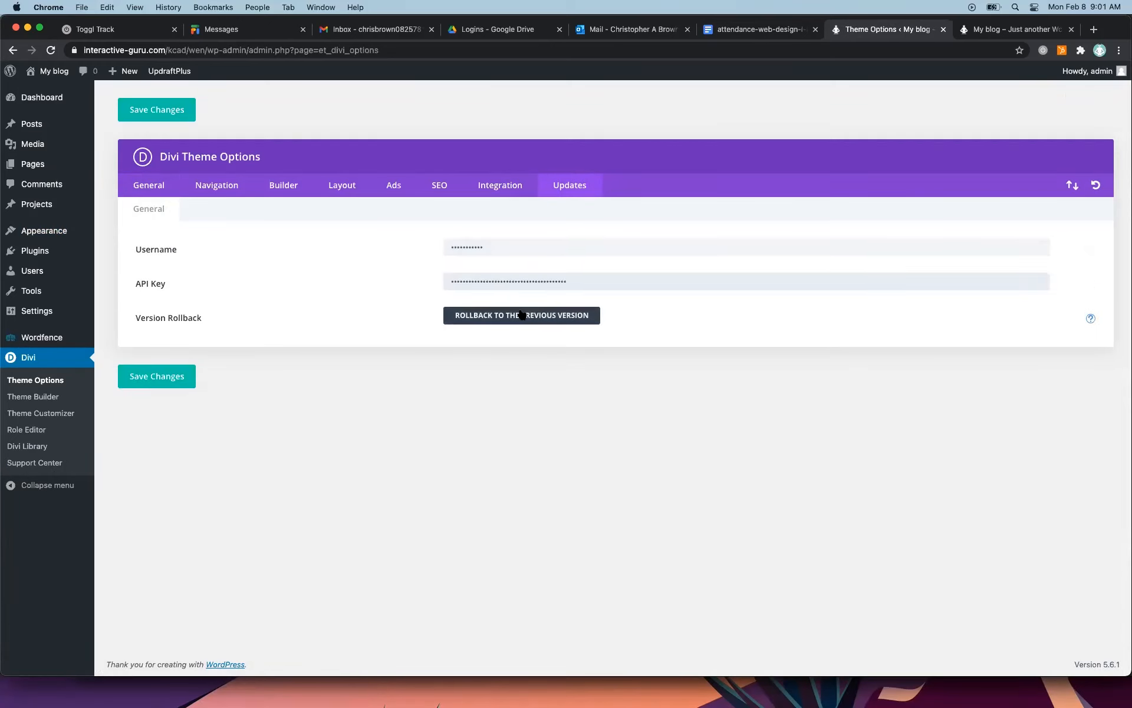
click(176, 375)
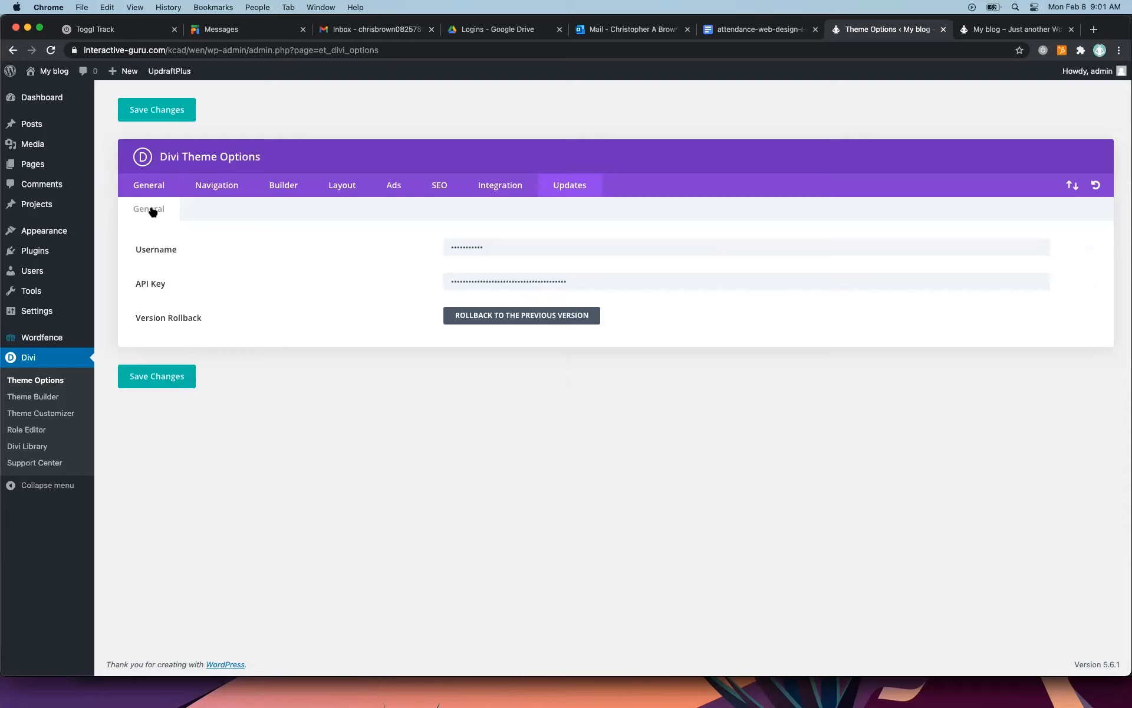
Reload the live site to check its appearance, and update the installed Divi theme to the new version.
click(48, 234)
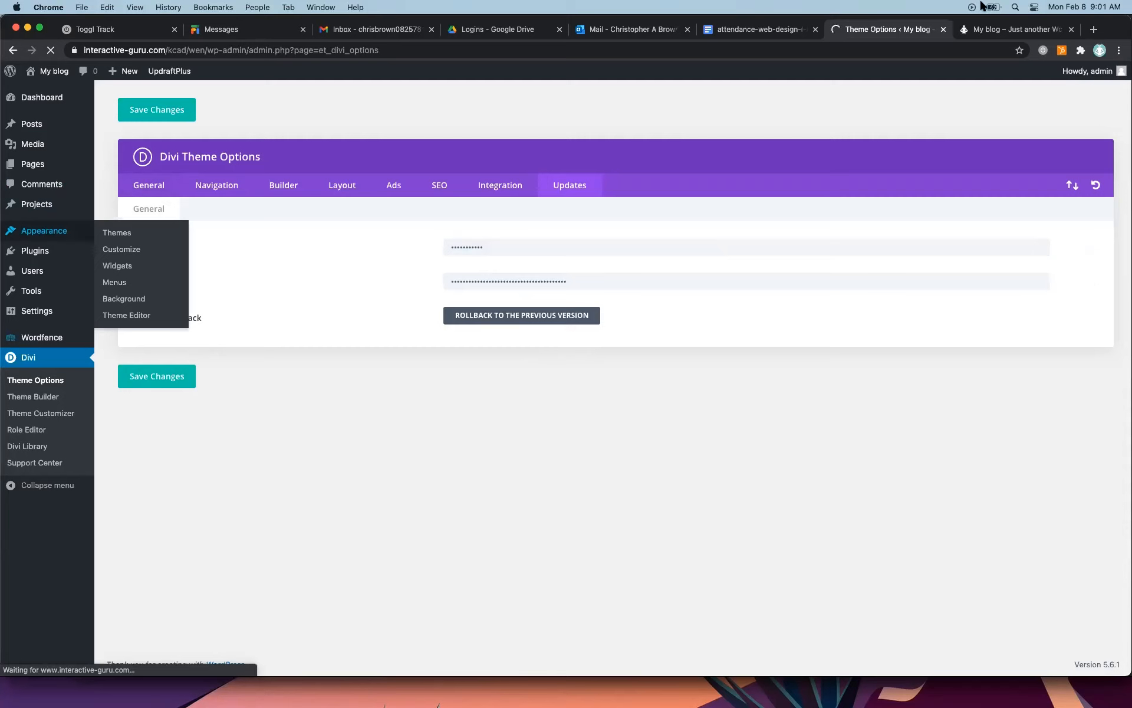
key(ctrl+Tab)
click(51, 50)
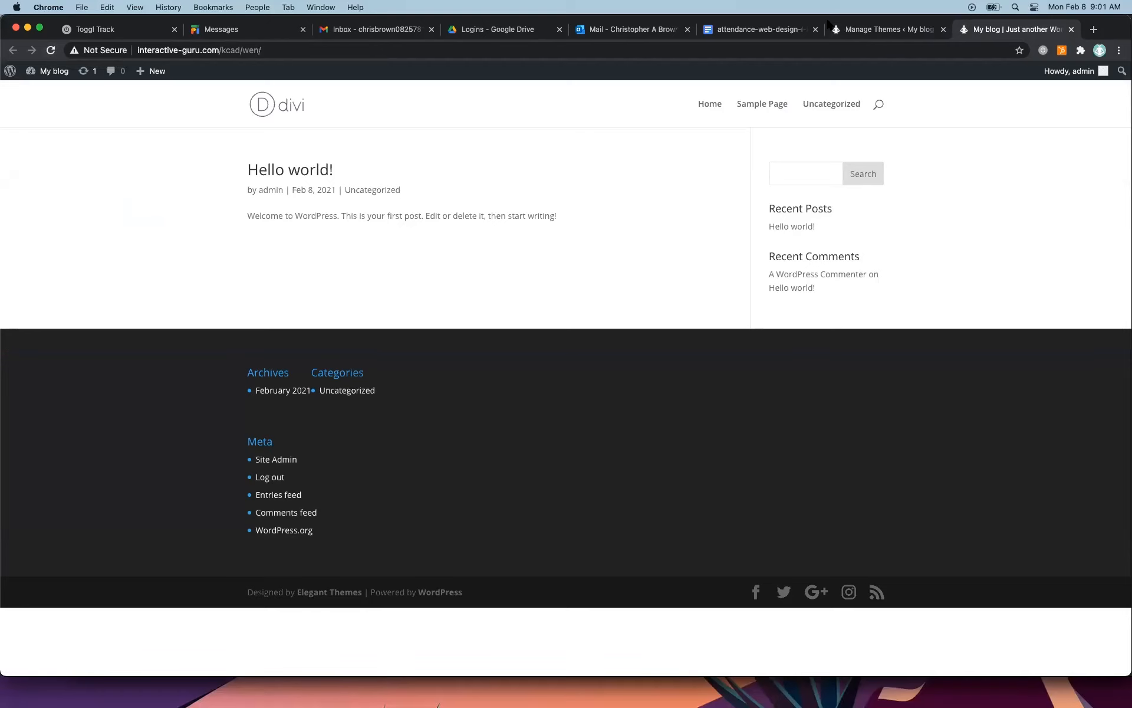
click(861, 29)
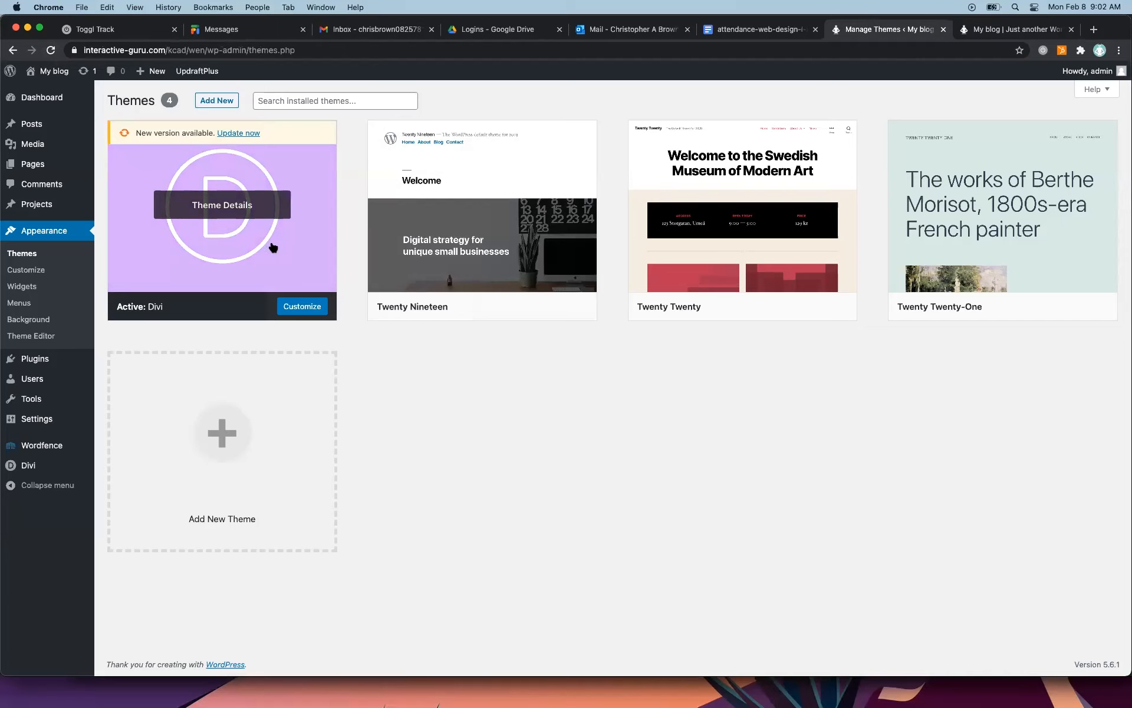
click(237, 133)
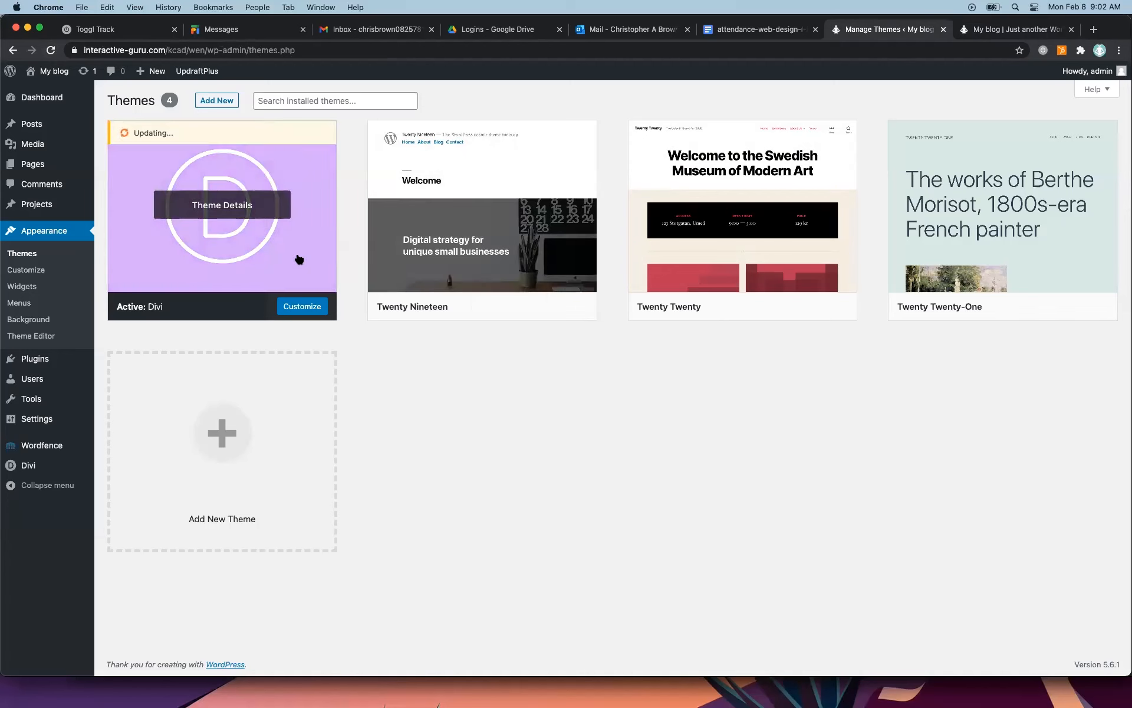
Delete the inactive Twenty Nineteen, Twenty Twenty and Twenty Twenty-One themes.
click(503, 233)
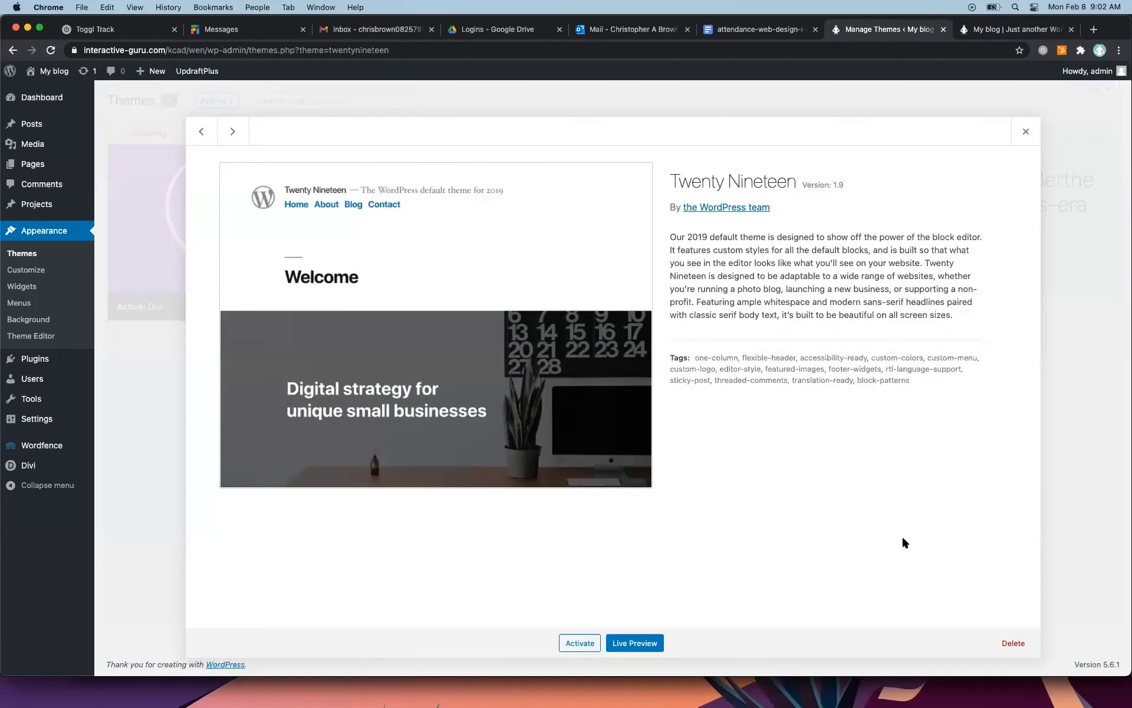
click(1017, 644)
click(667, 139)
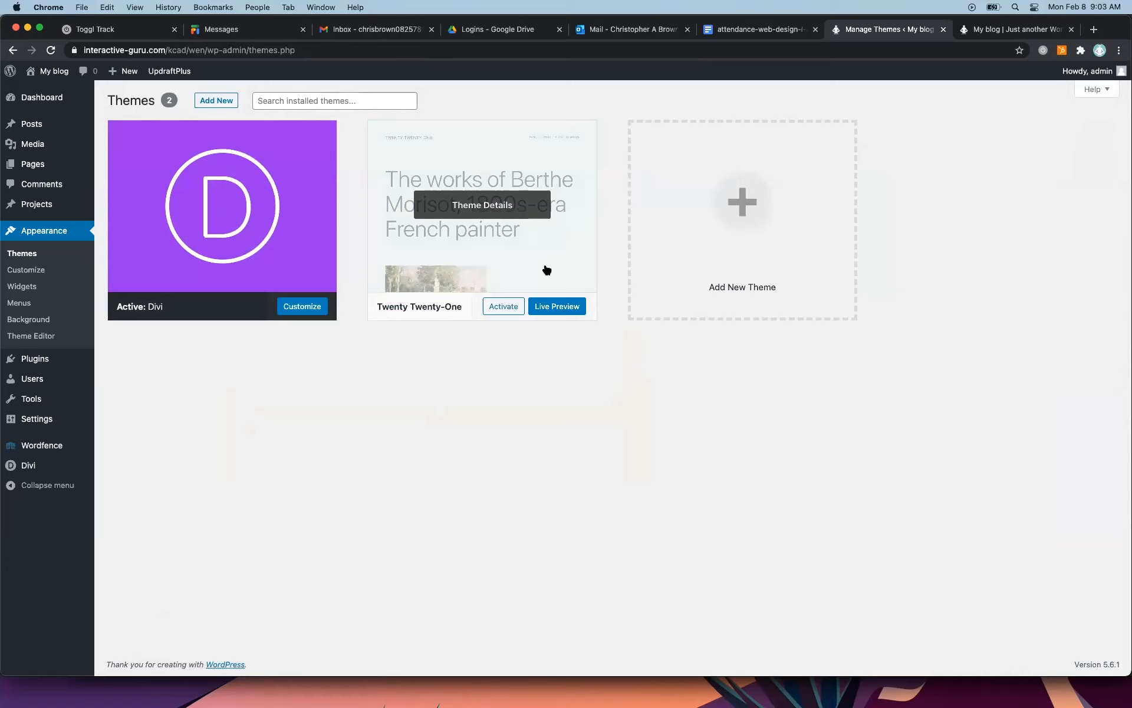
click(585, 265)
click(1014, 643)
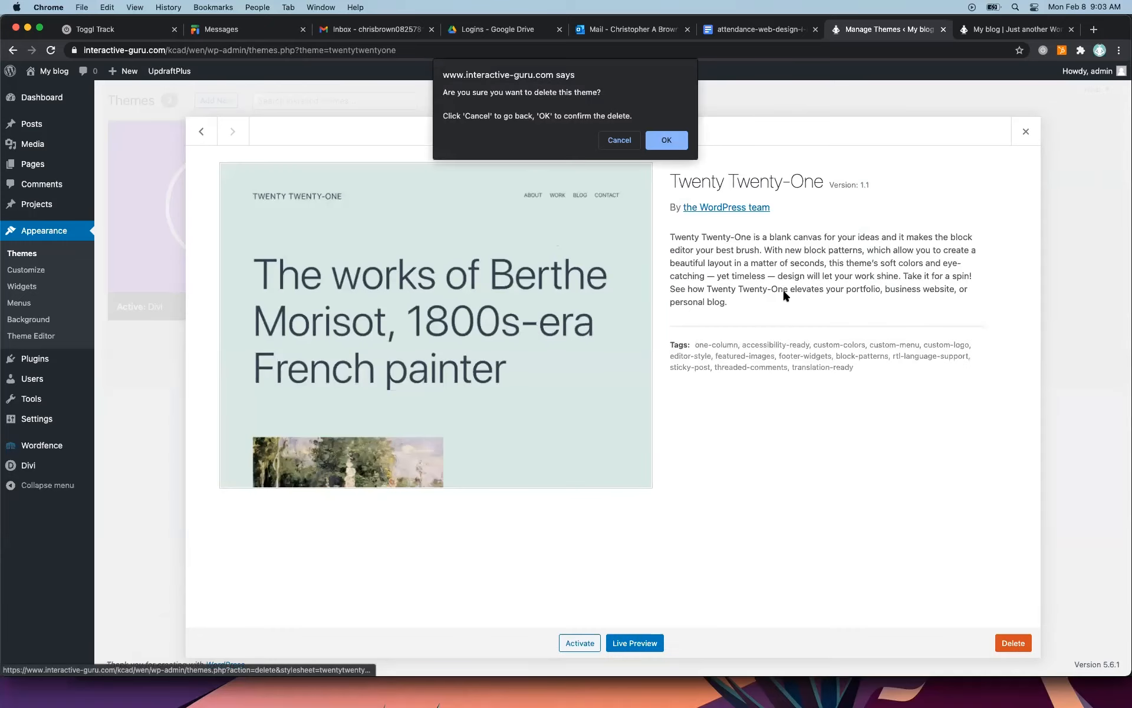
click(667, 140)
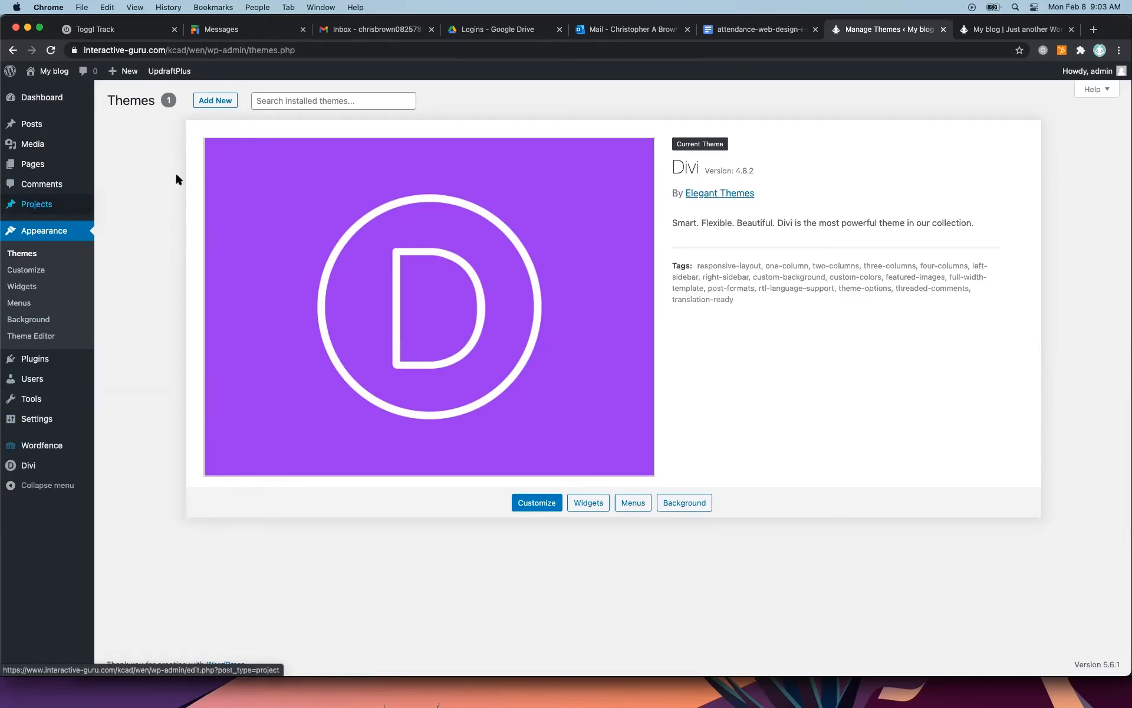
Review the media library, the list of pages and the list of projects.
mouse_move(31, 126)
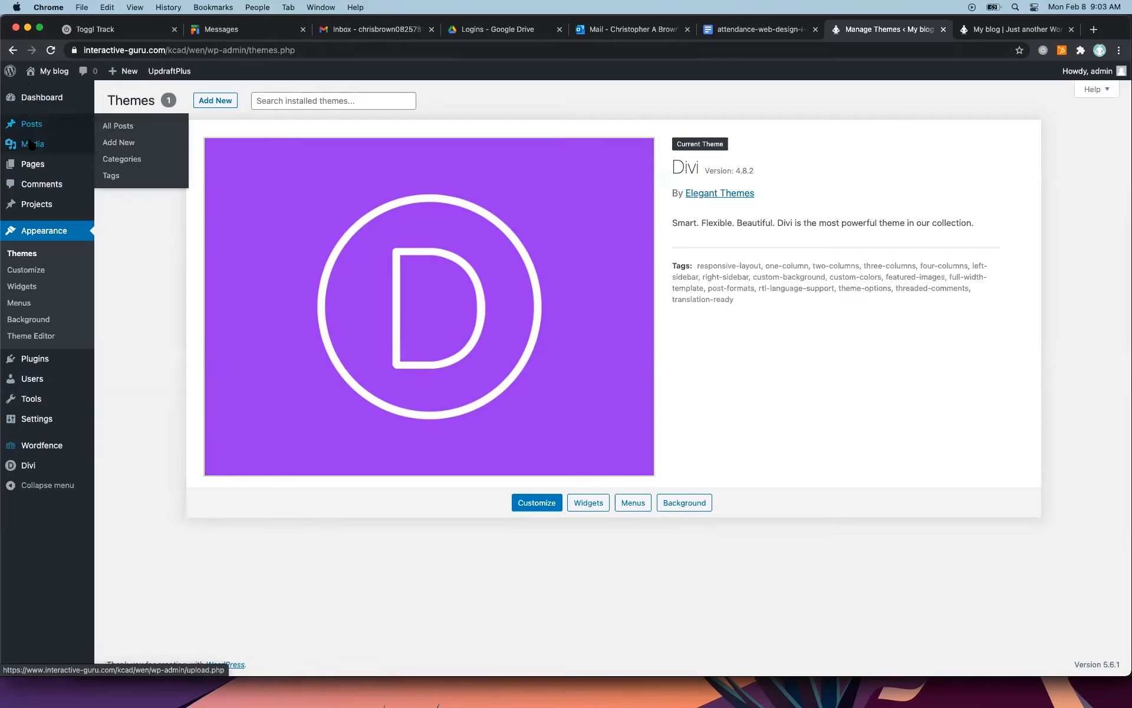
click(31, 151)
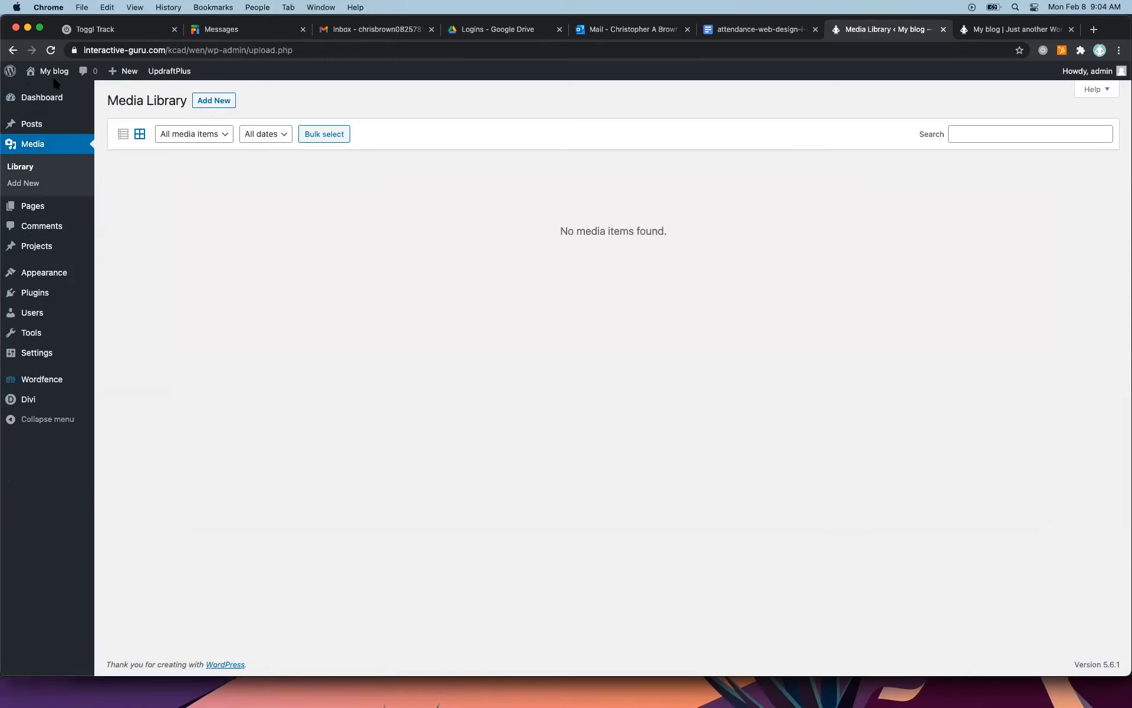
mouse_move(37, 213)
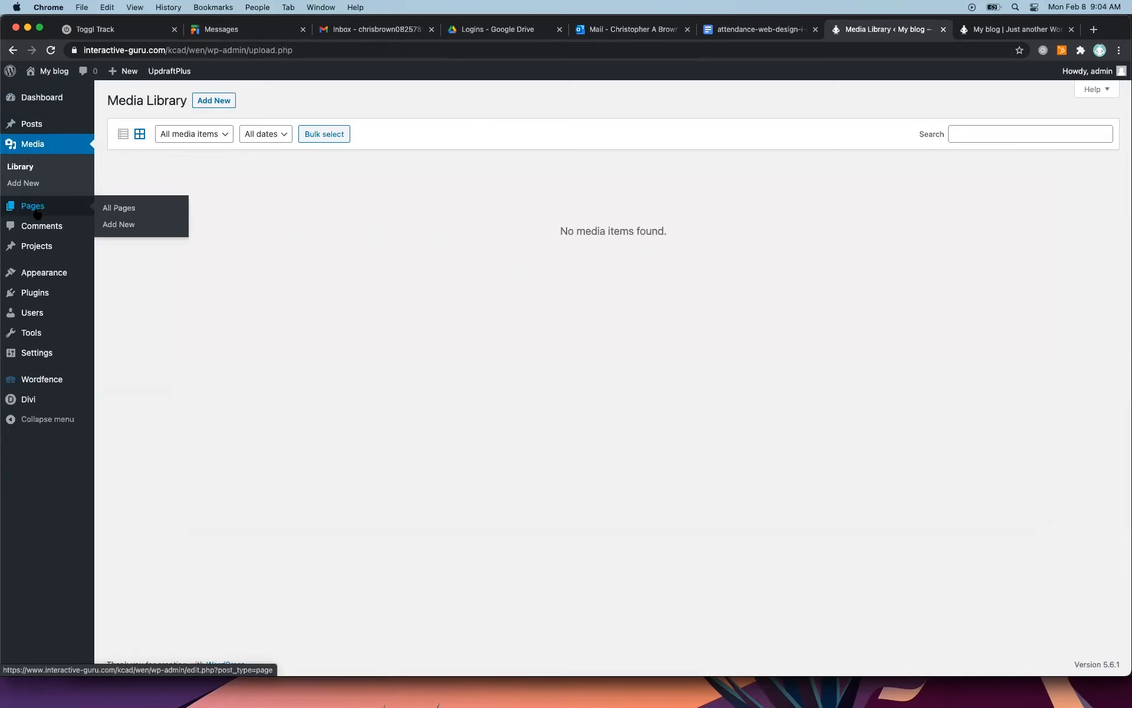
click(37, 214)
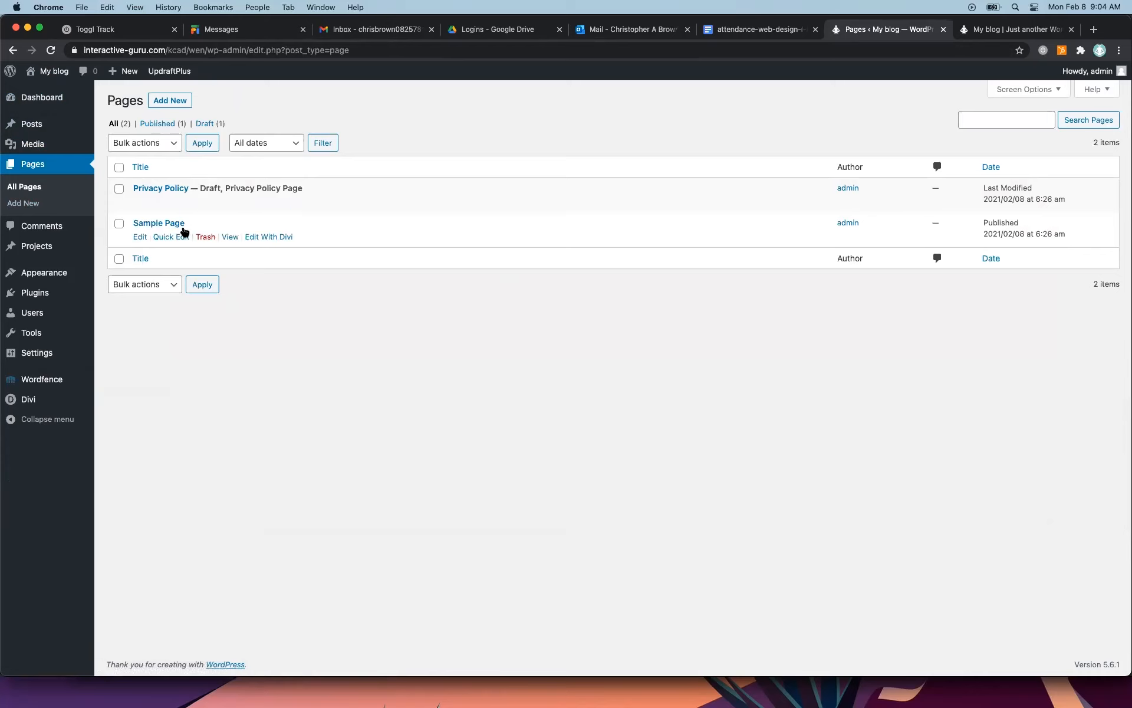
click(50, 245)
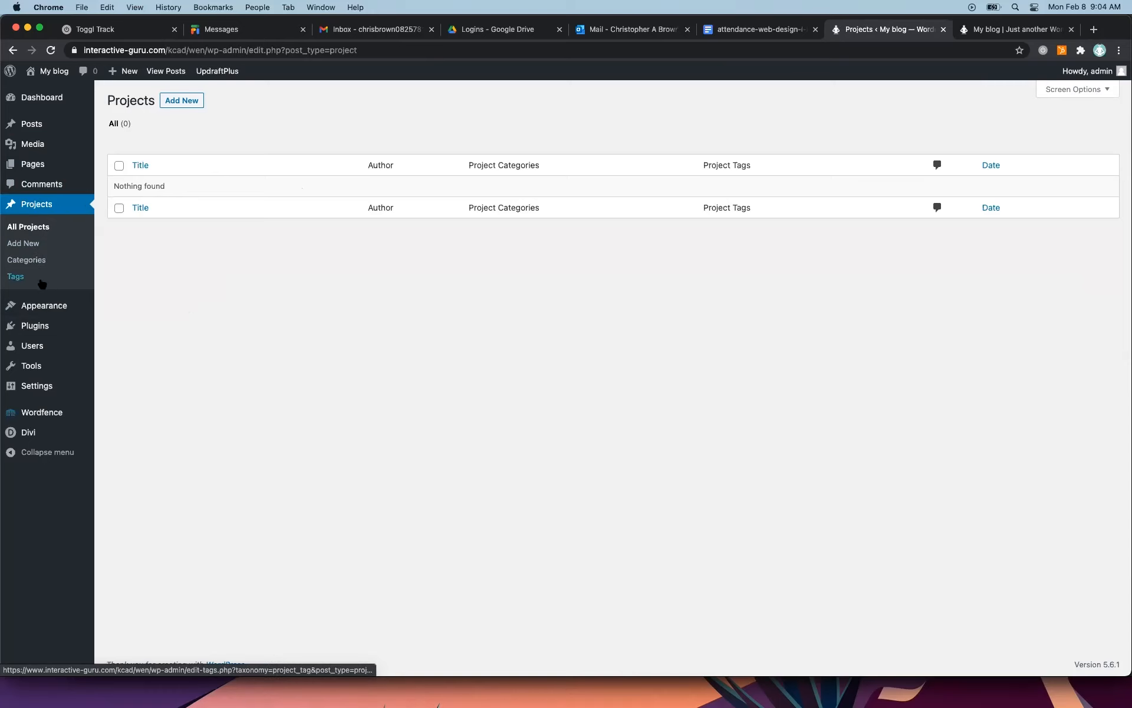
Set Sample Page as the static homepage, discourage search engines from indexing the site, and save the reading settings.
mouse_move(39, 309)
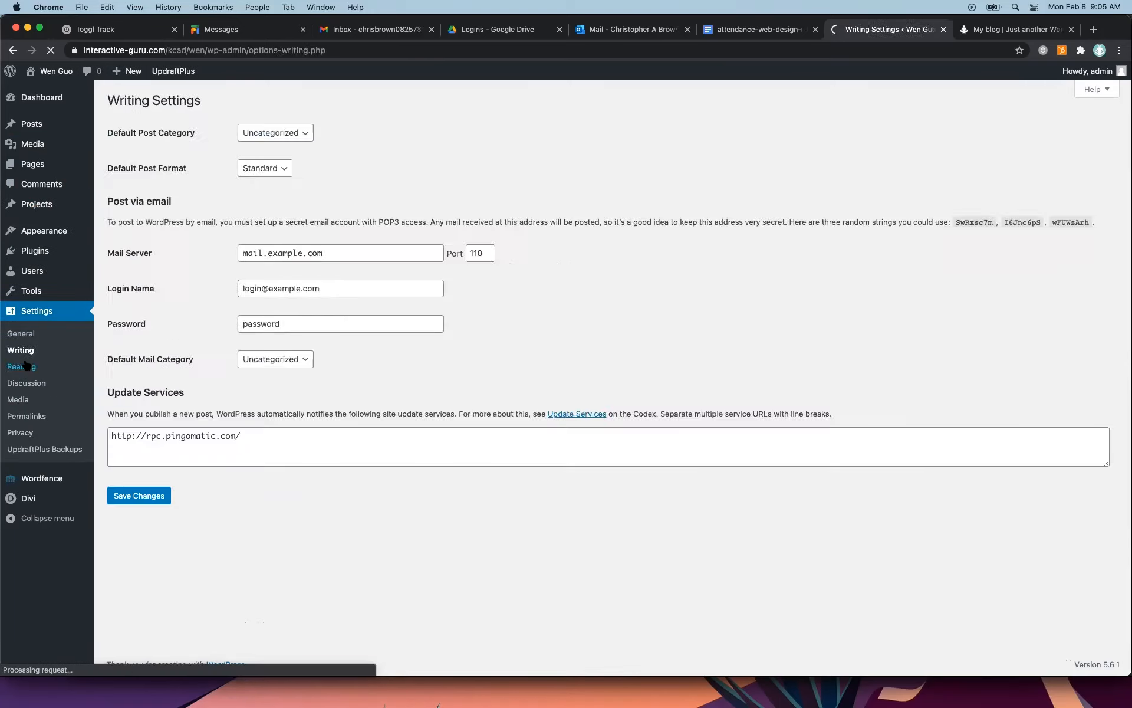
click(27, 366)
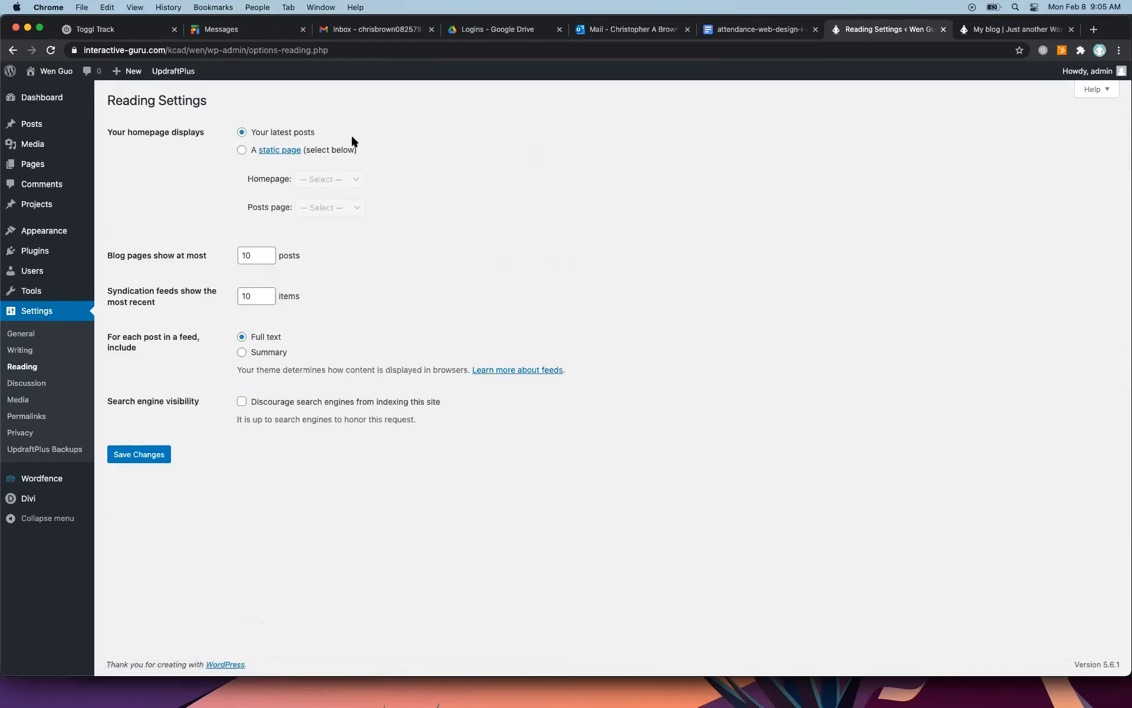
click(1013, 29)
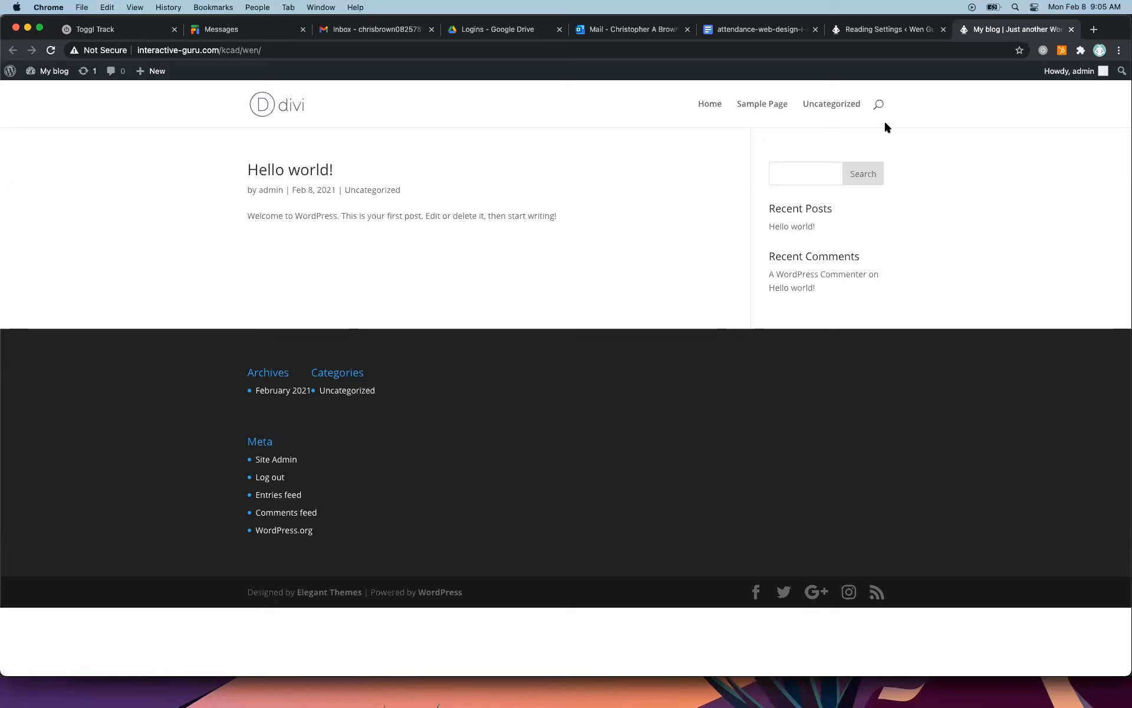
click(887, 30)
click(242, 150)
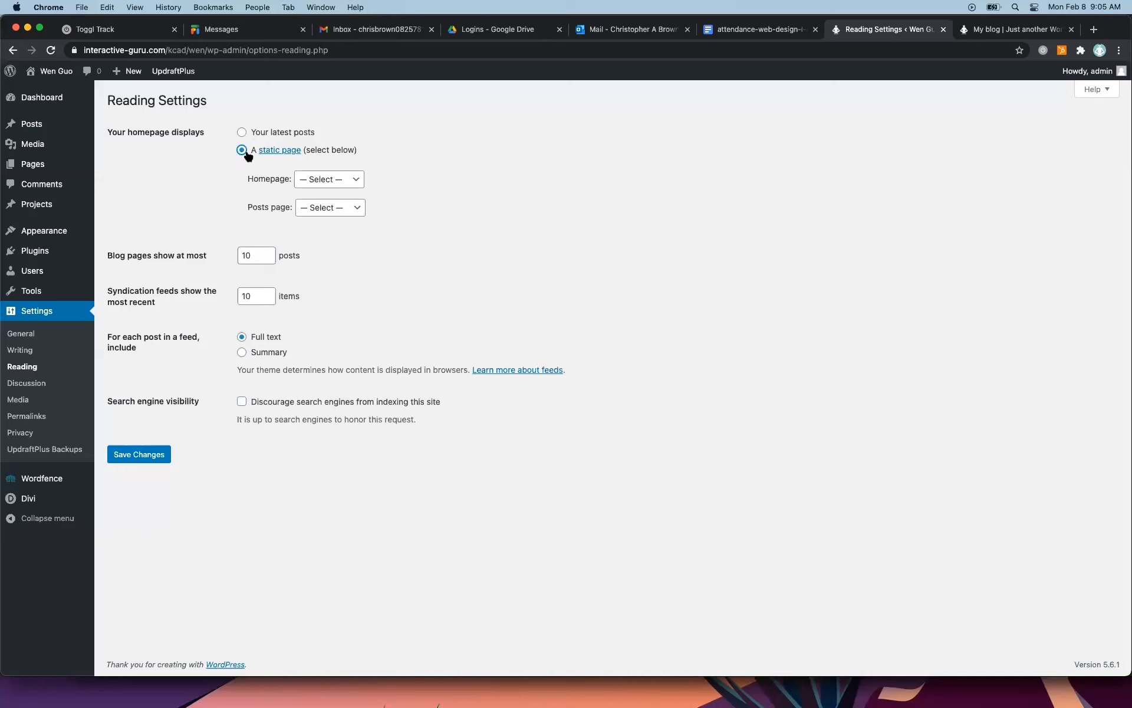
click(316, 179)
click(329, 193)
click(242, 403)
click(154, 455)
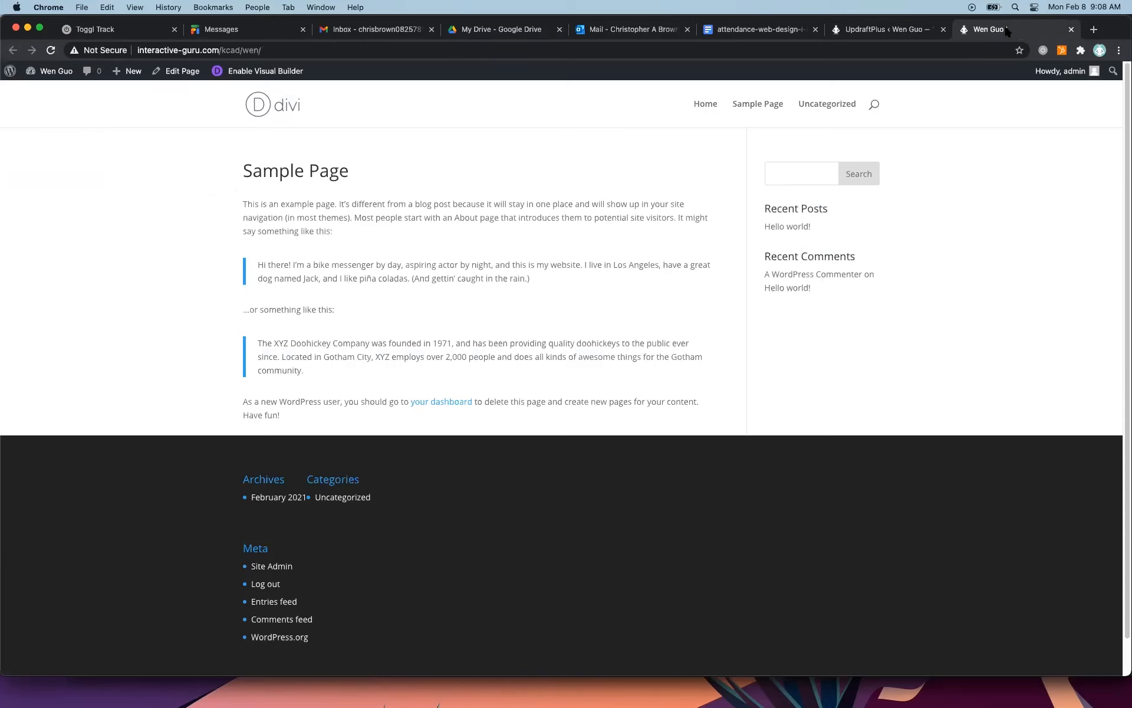
Check the Home and Uncategorized links in the live site's navigation.
click(699, 108)
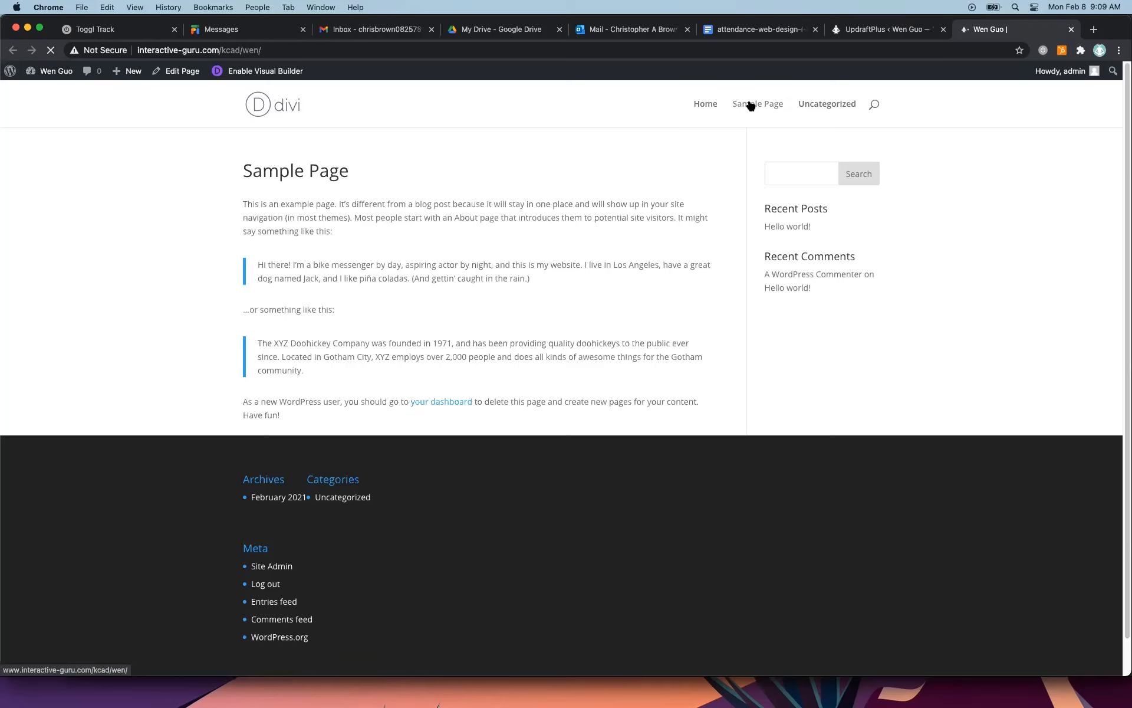
click(828, 109)
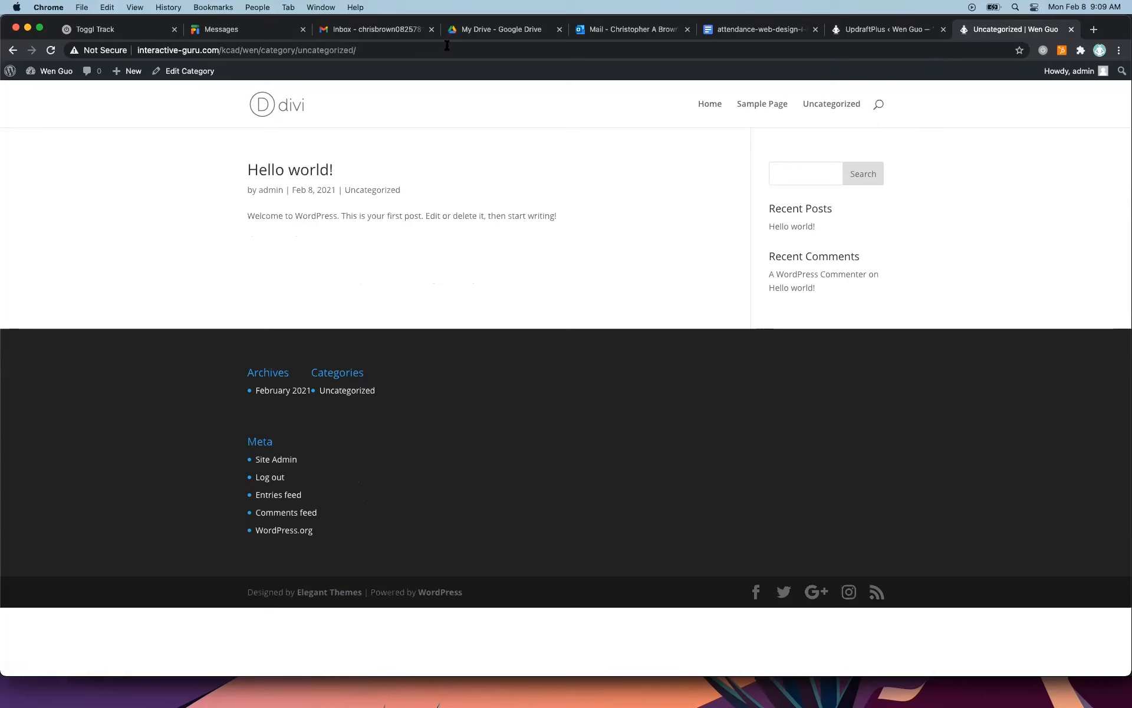
click(850, 29)
Start a new navigation menu and name it Main Menu.
mouse_move(43, 236)
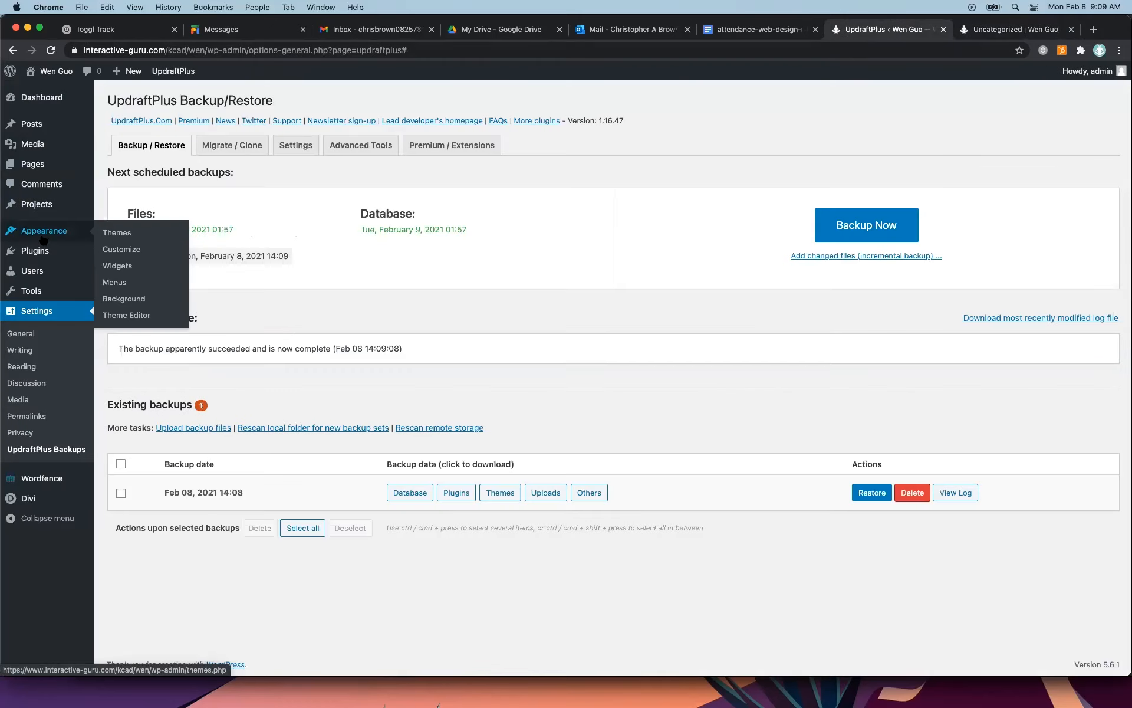
click(121, 283)
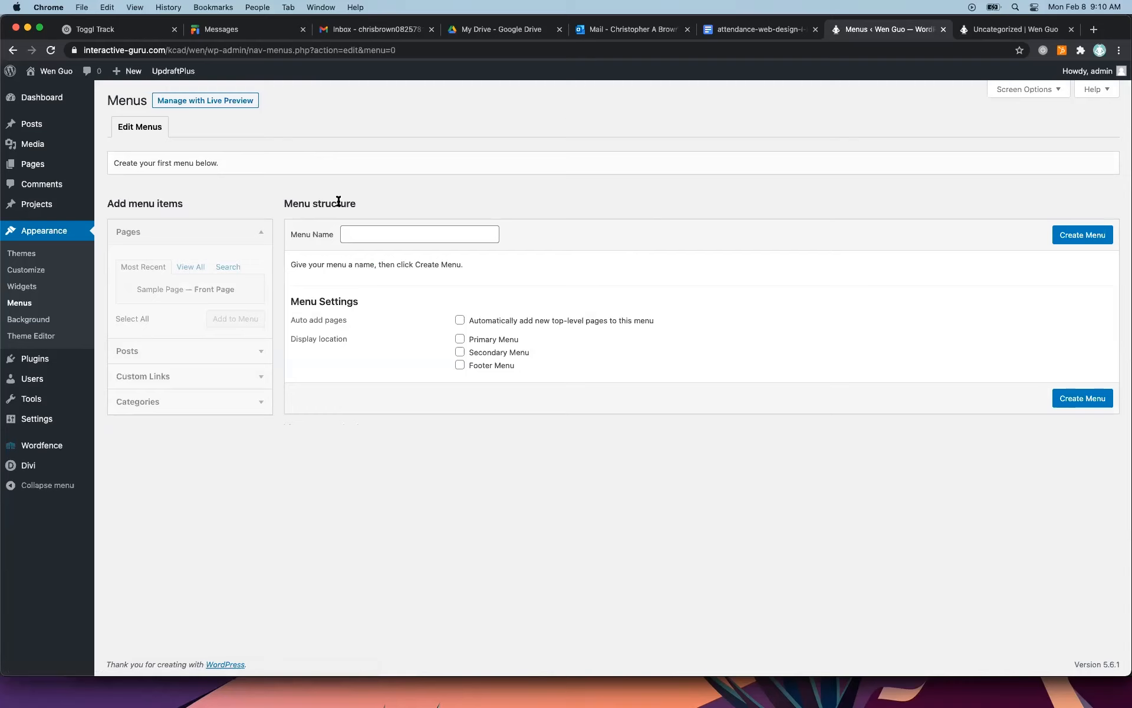
click(361, 235)
text(M)
text(ian)
key(BackSpace)
key(BackSpace)
key(BackSpace)
text(ain Menu)
Create the menu with automatic adding of new top-level pages and Primary Menu as its display location.
click(459, 321)
click(459, 339)
click(460, 340)
click(1081, 400)
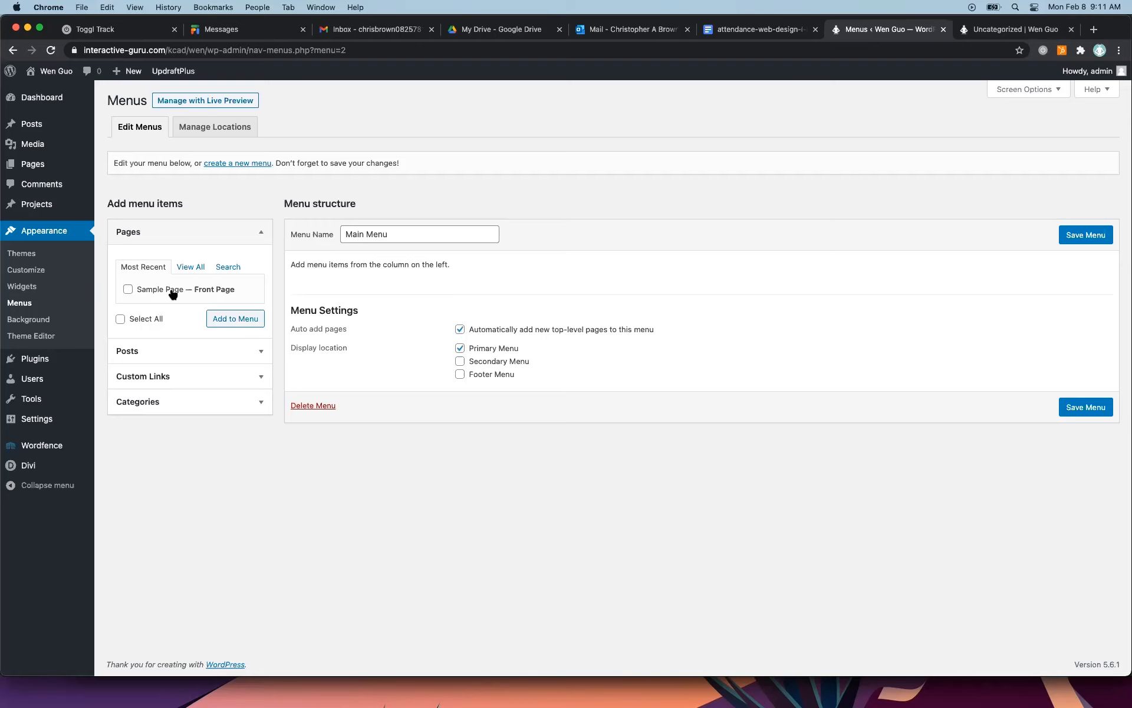
Add Sample Page to Main Menu and save the menu.
click(127, 289)
click(241, 324)
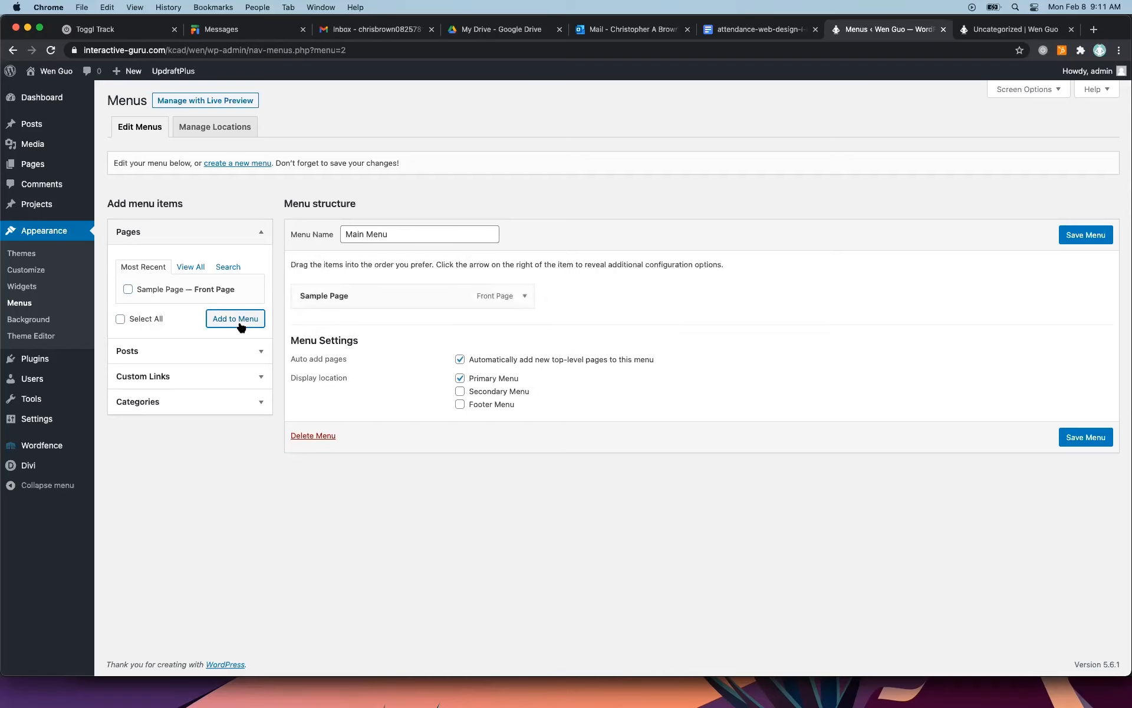
click(1081, 236)
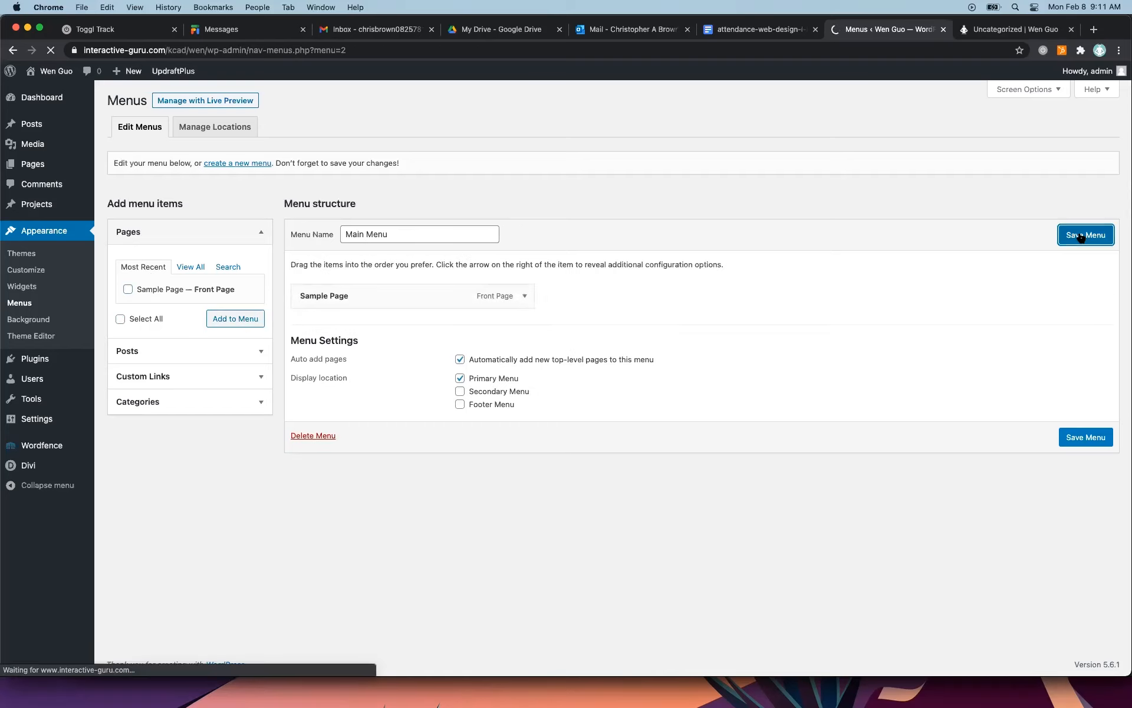
Reload the live site to check its navigation, and inspect the options of the Sample Page menu item.
click(999, 32)
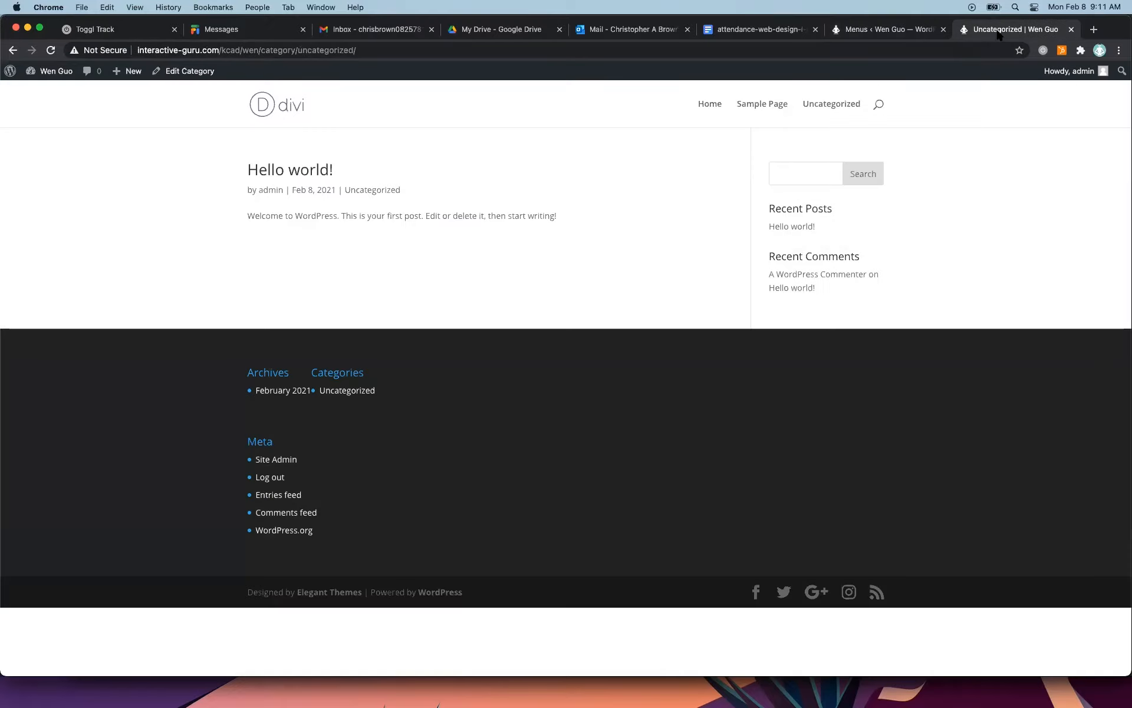
click(46, 50)
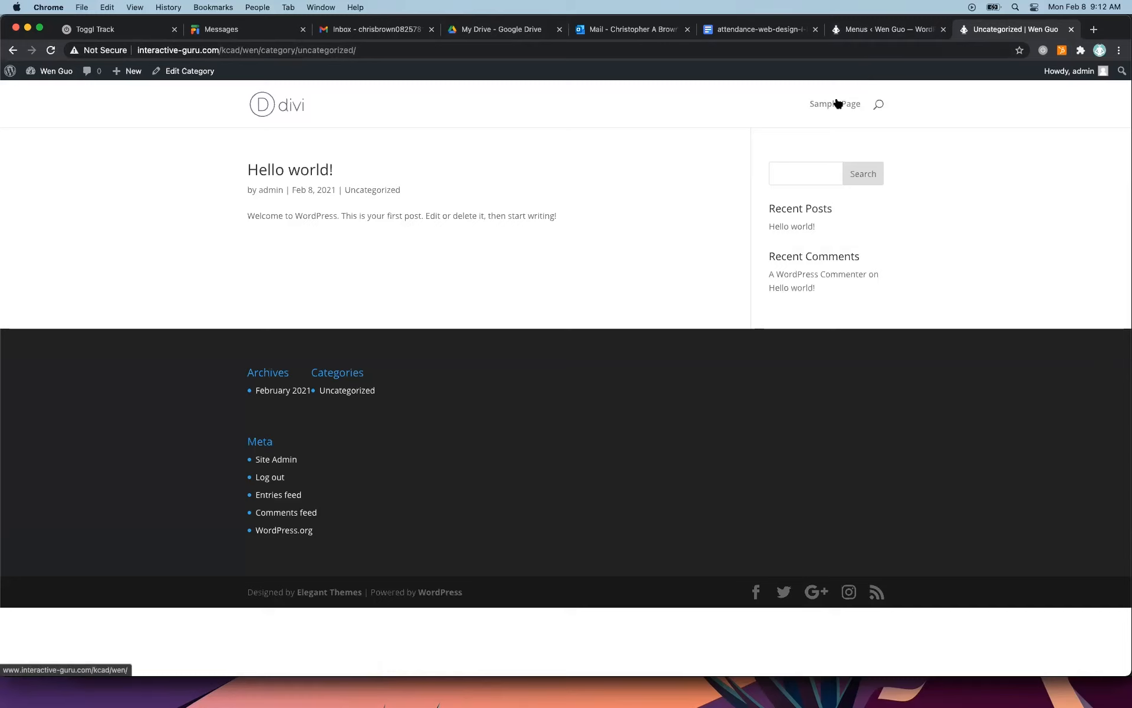
click(877, 29)
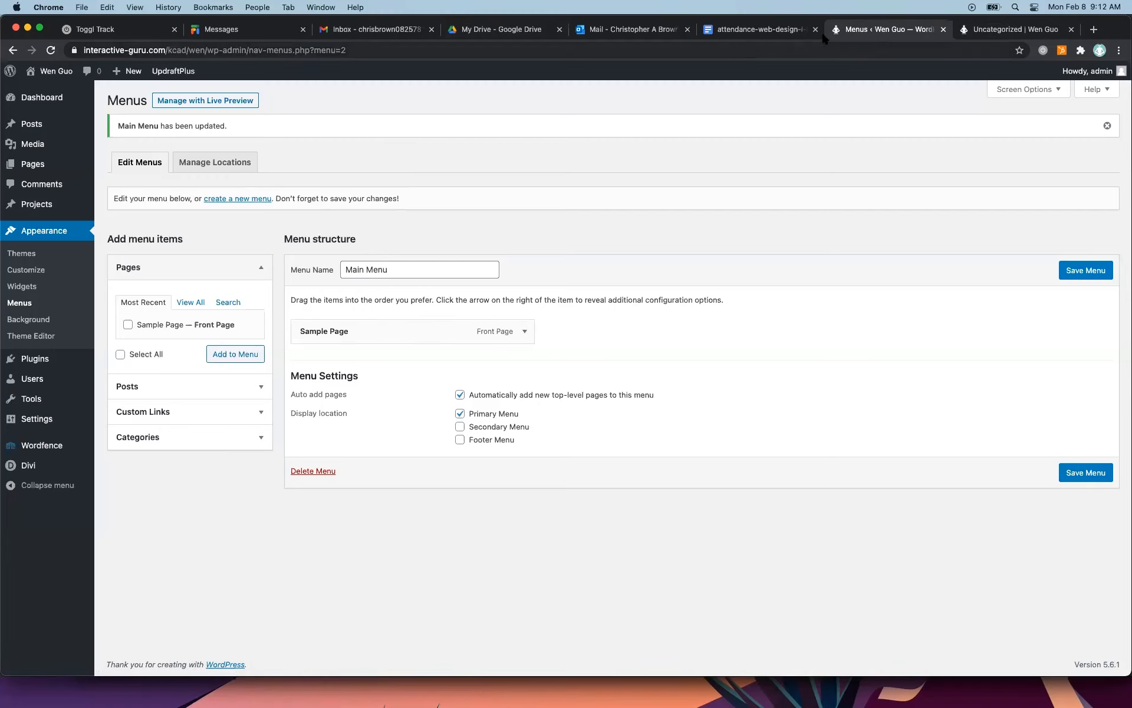
click(1017, 29)
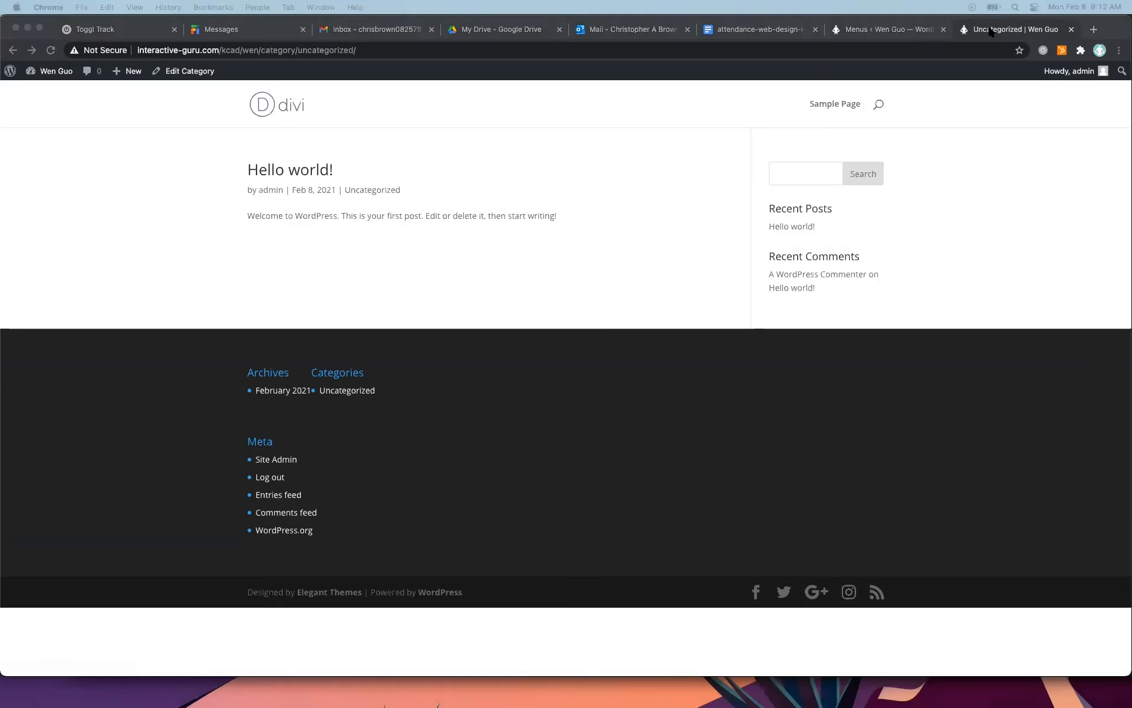
click(926, 31)
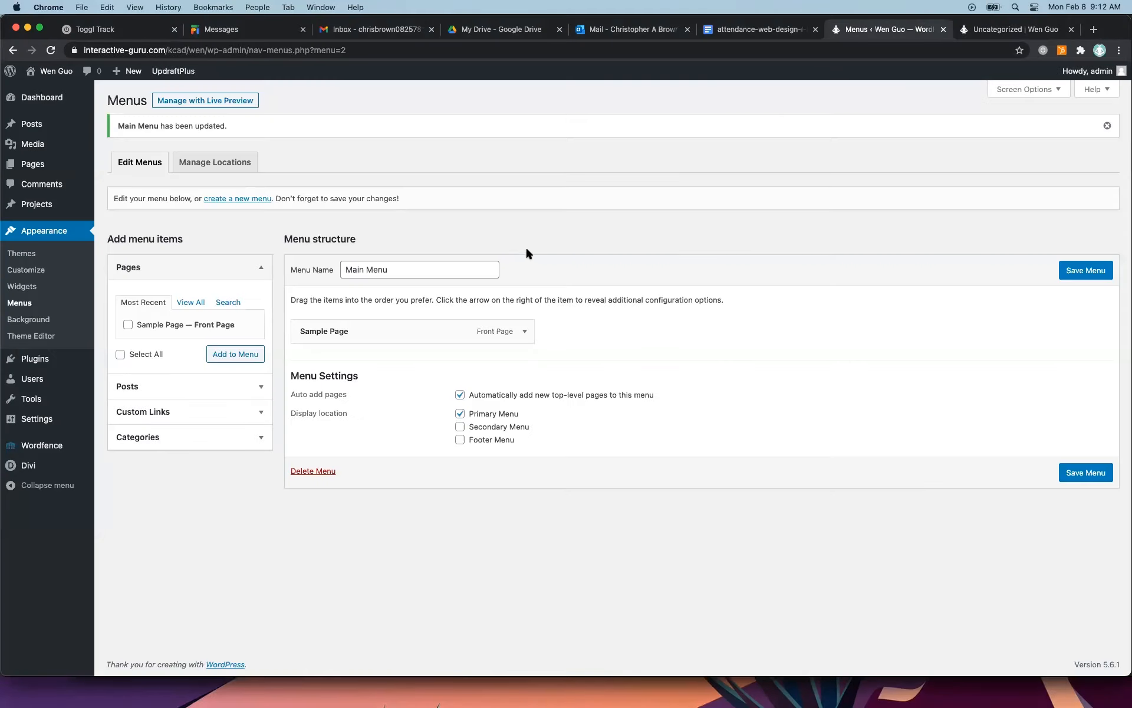
click(525, 330)
click(524, 331)
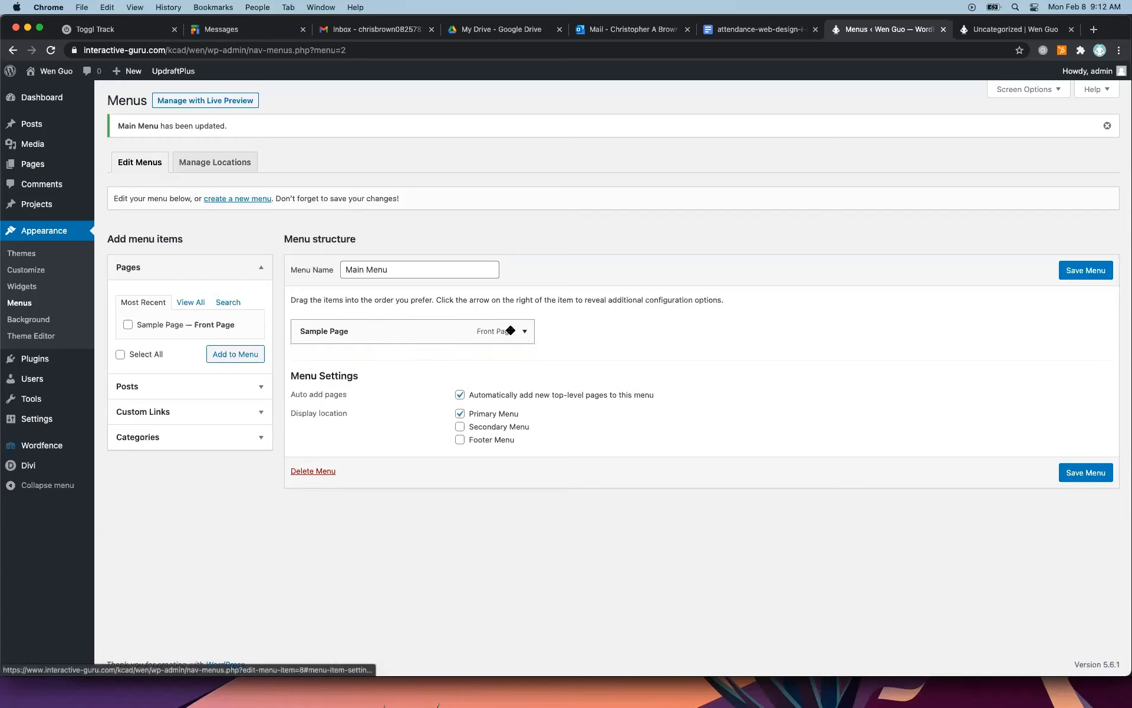
Change the navigation label of the Sample Page item in Main Menu to Home and save the menu.
click(34, 165)
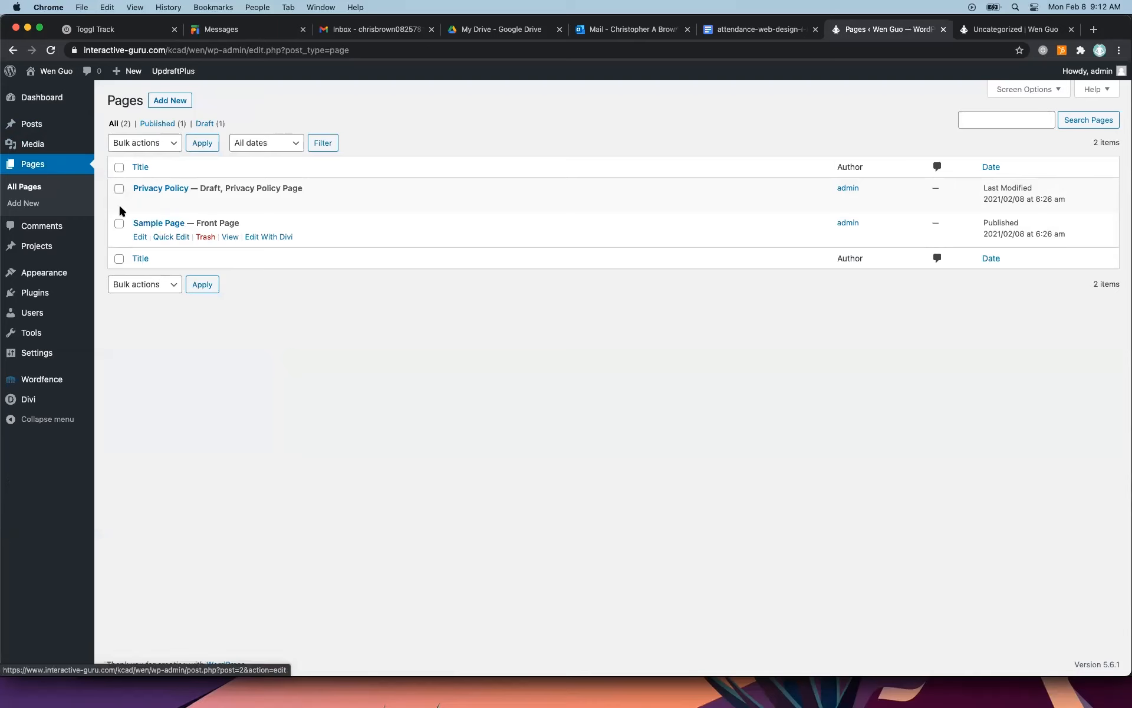
mouse_move(44, 275)
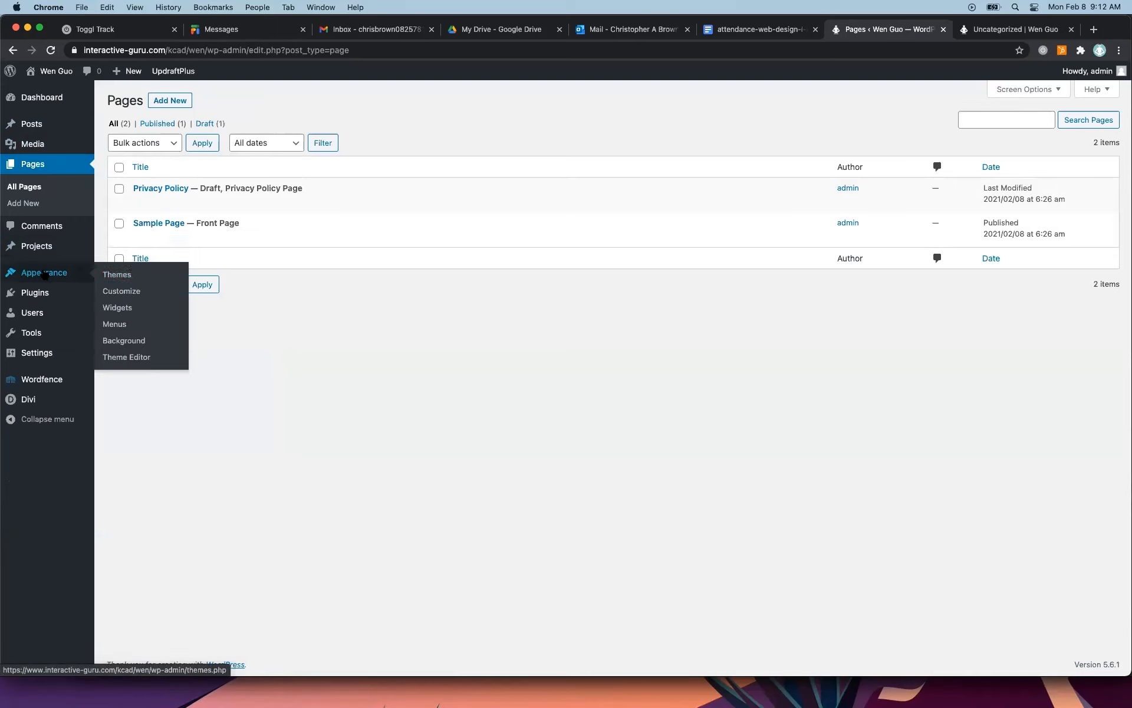
click(117, 324)
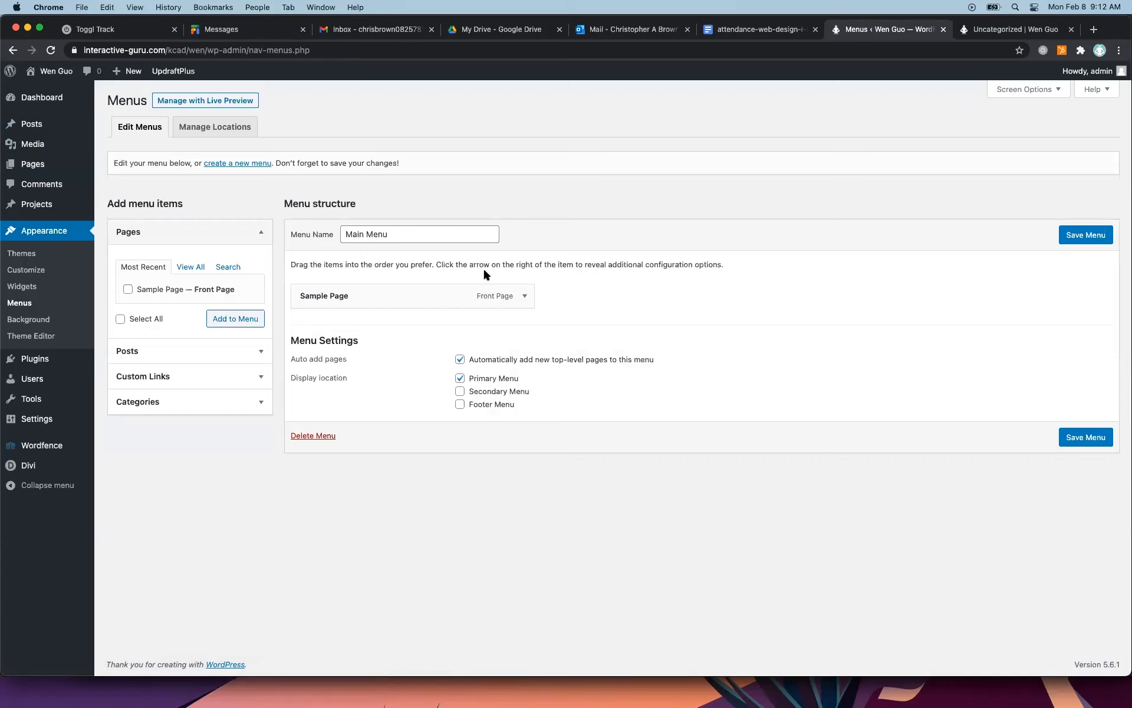
click(524, 296)
drag(363, 337, 303, 335)
text(Home)
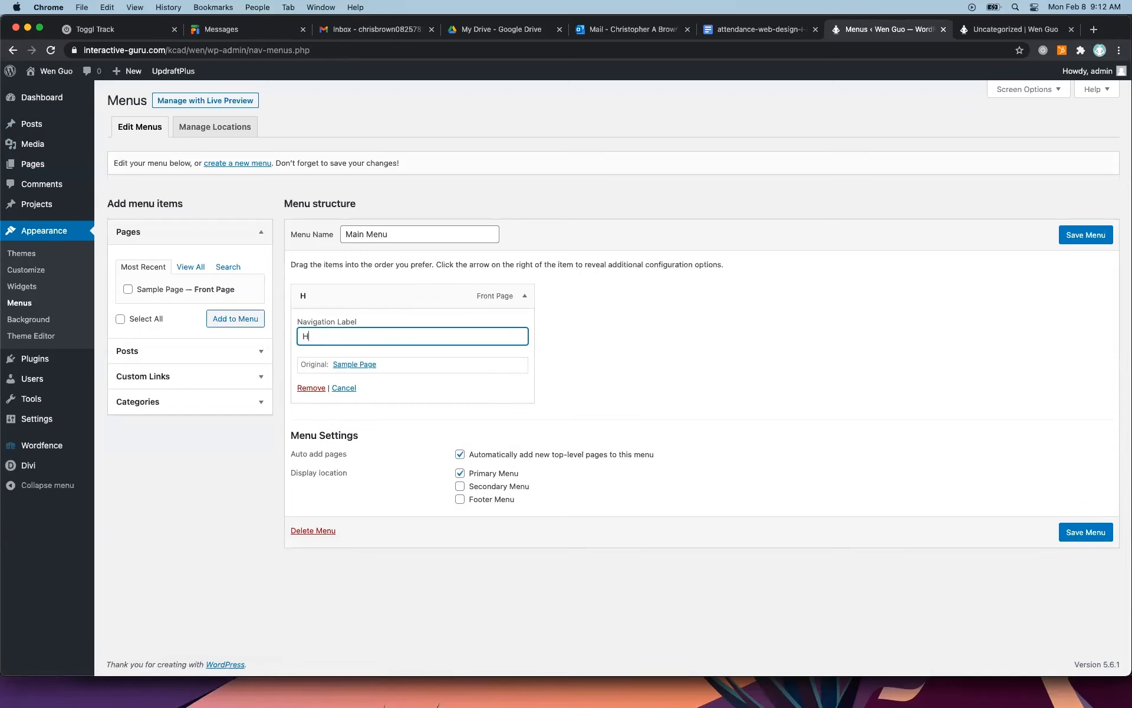
click(1067, 239)
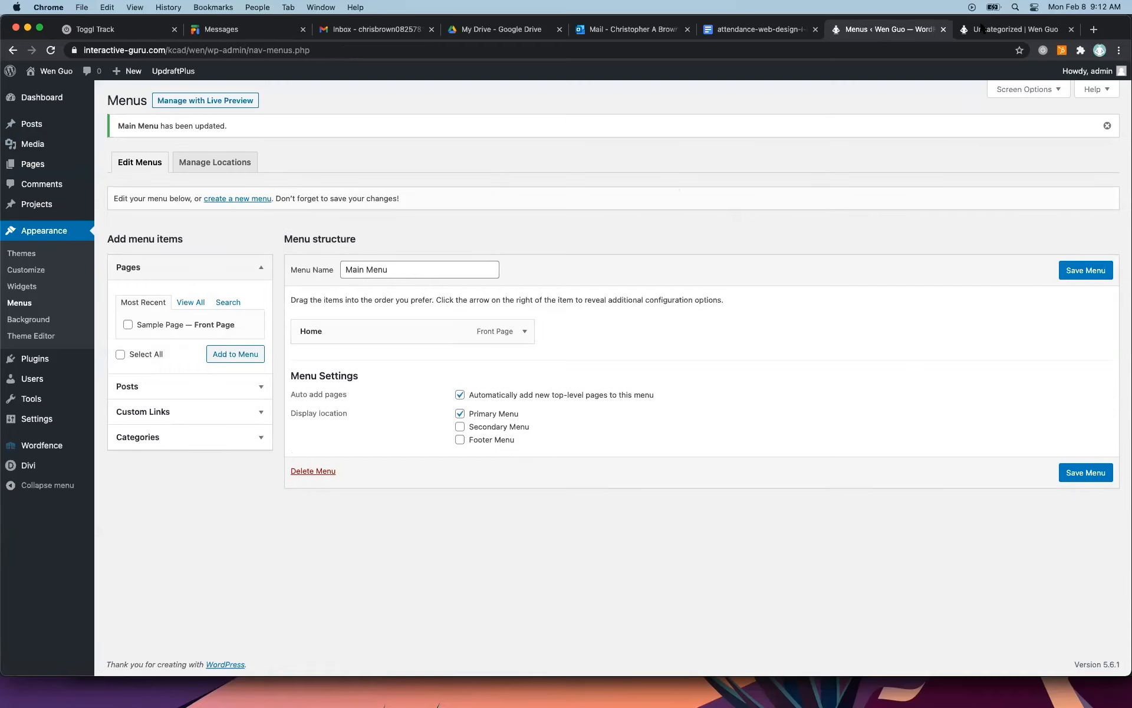
Reload the live site to check the renamed menu item in its navigation, and return to the admin area.
click(984, 29)
click(51, 50)
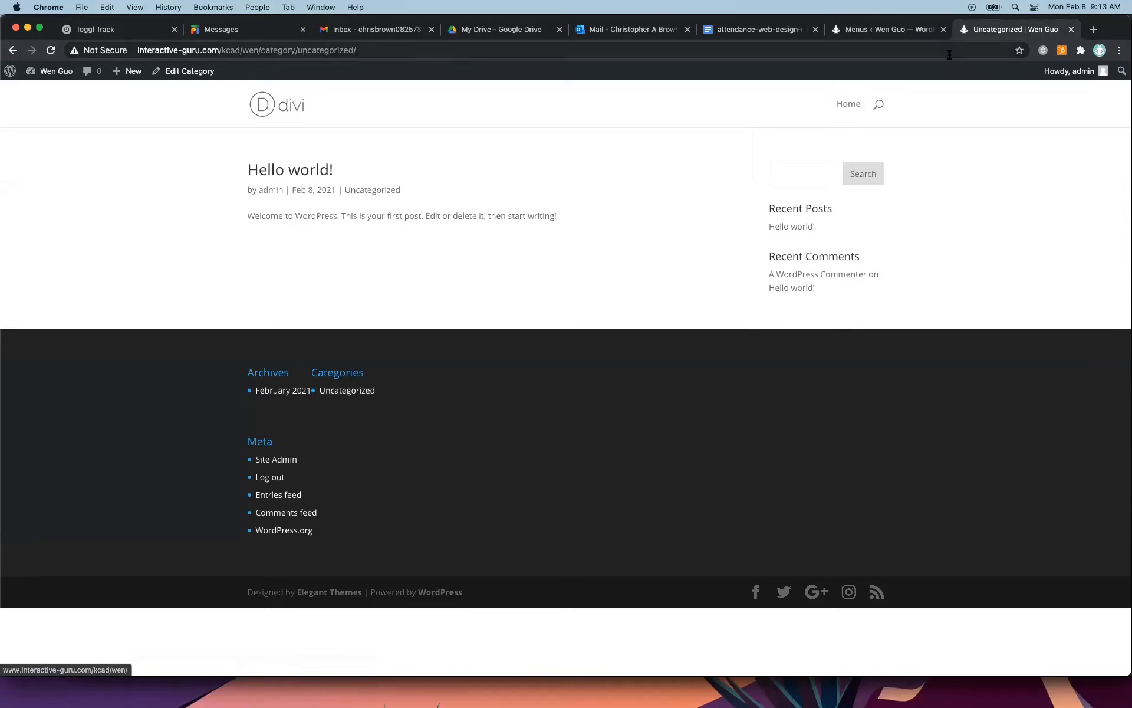
click(906, 34)
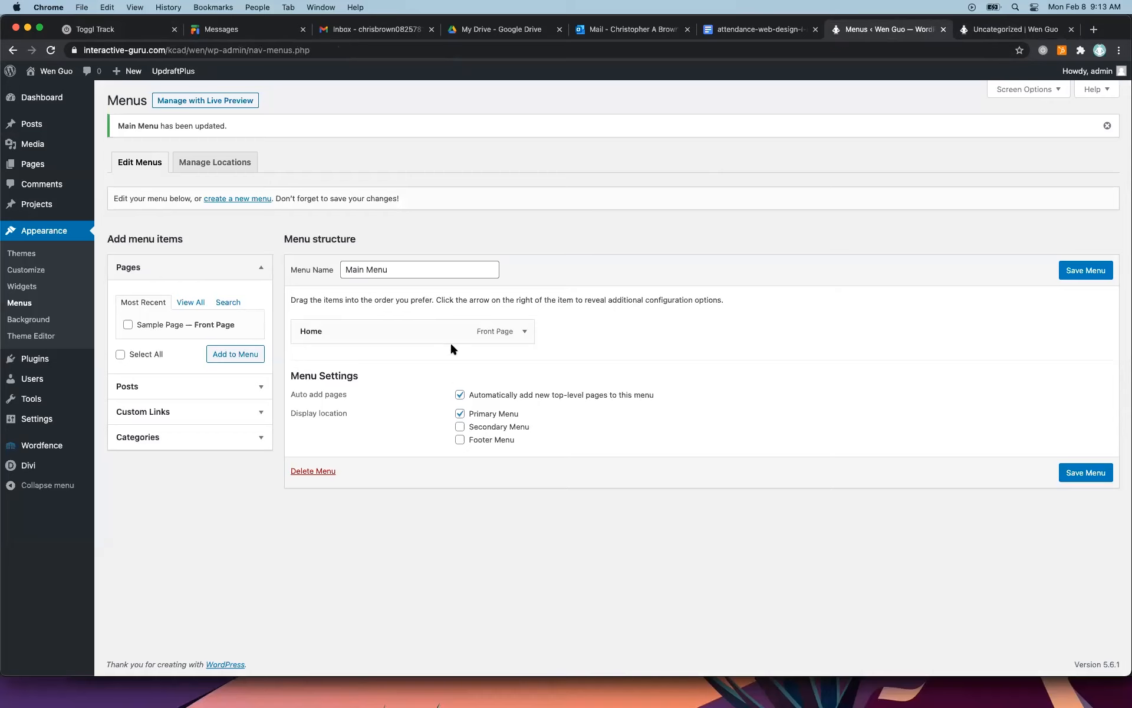
From the list of all pages, look at the new-page editor and the Sample Page editor, and return to the list.
click(34, 167)
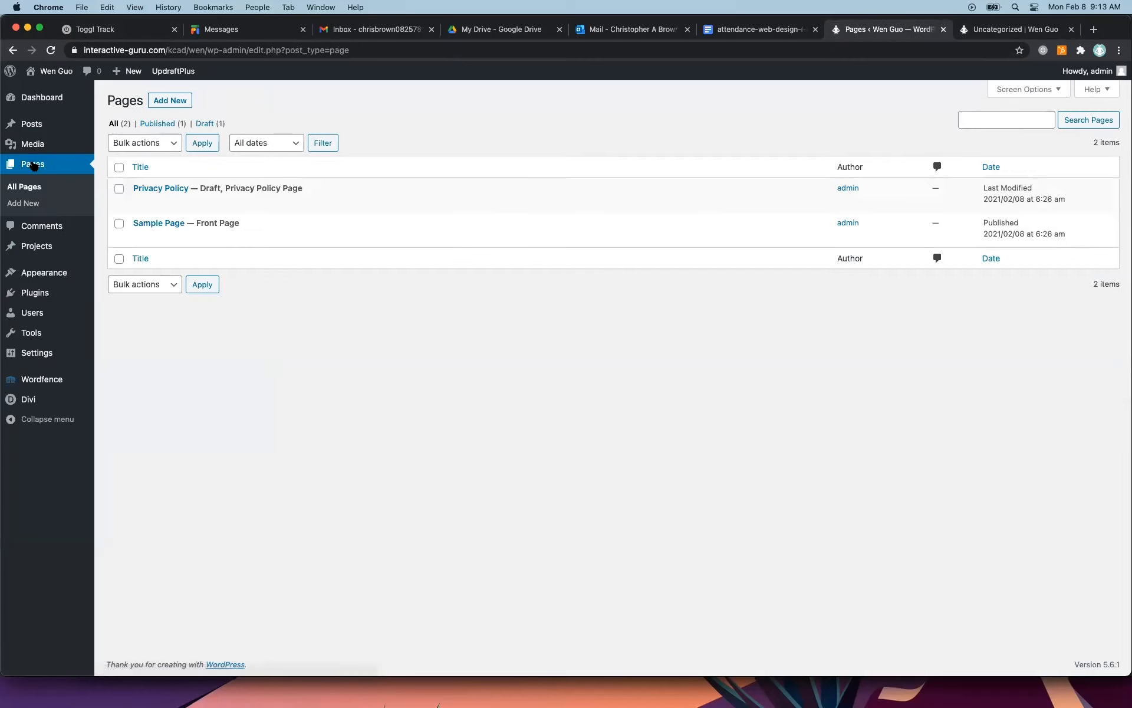
mouse_move(253, 185)
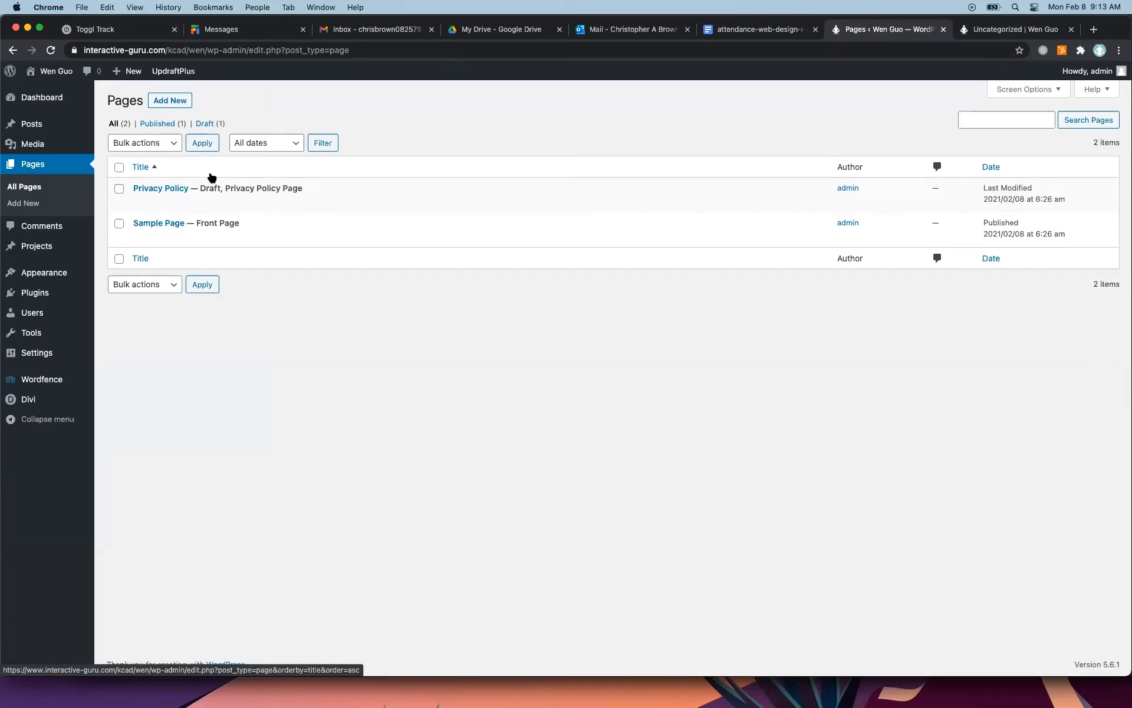
click(164, 101)
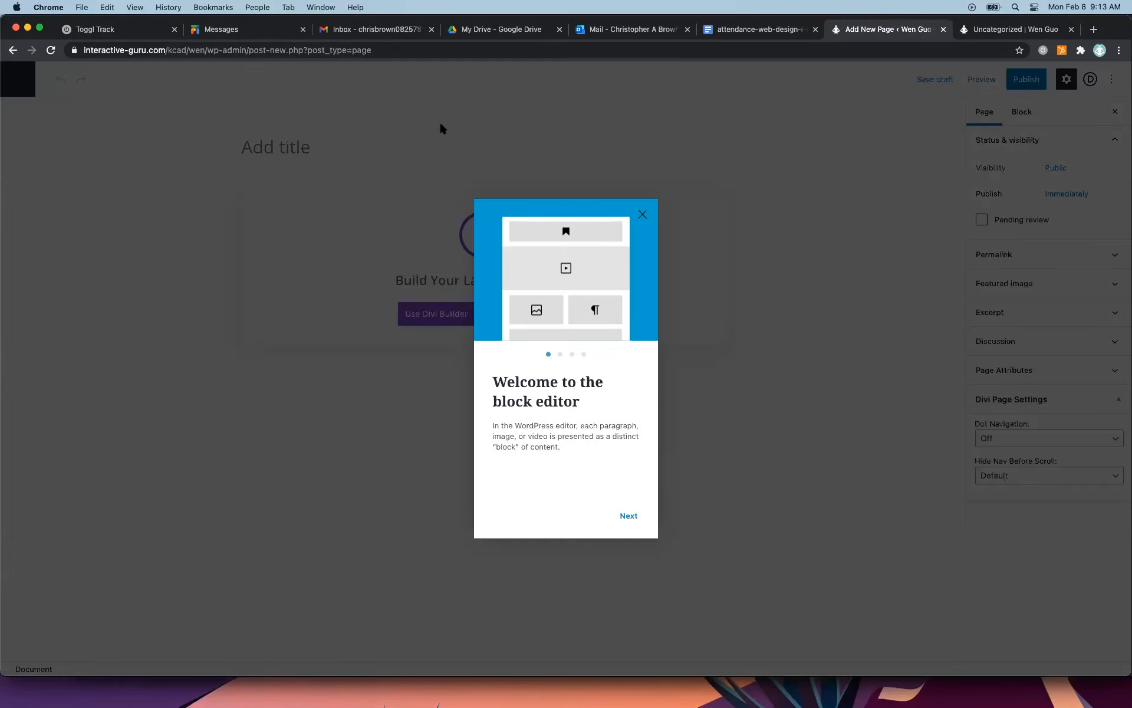
click(12, 50)
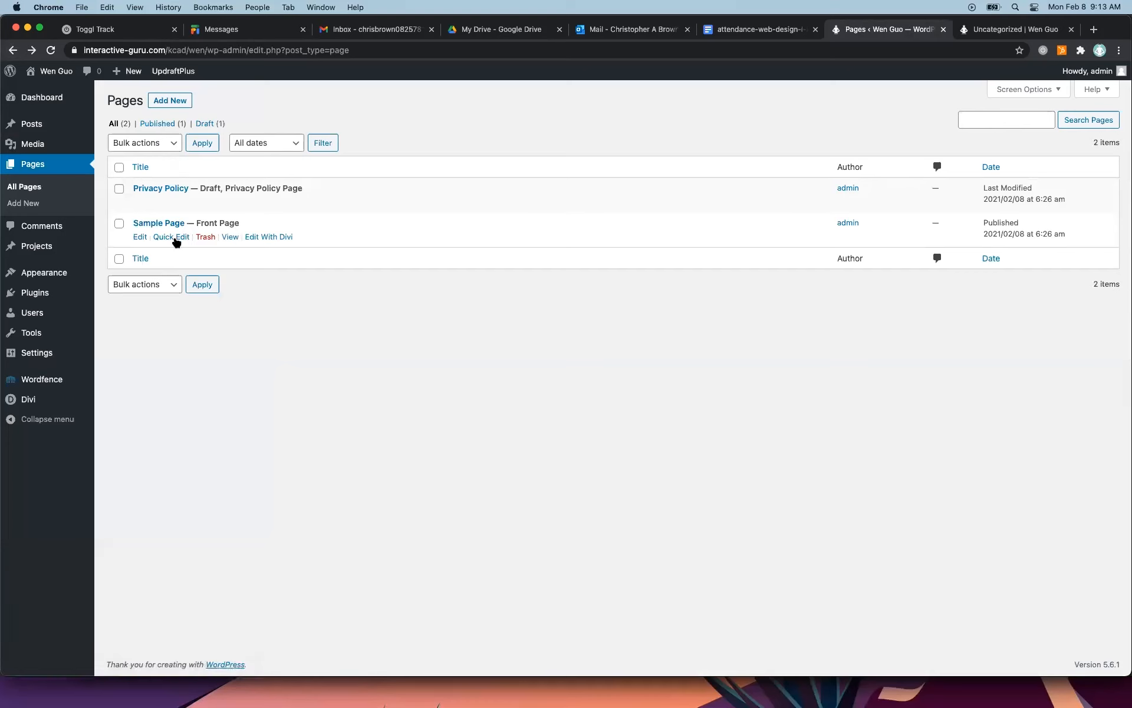
click(140, 237)
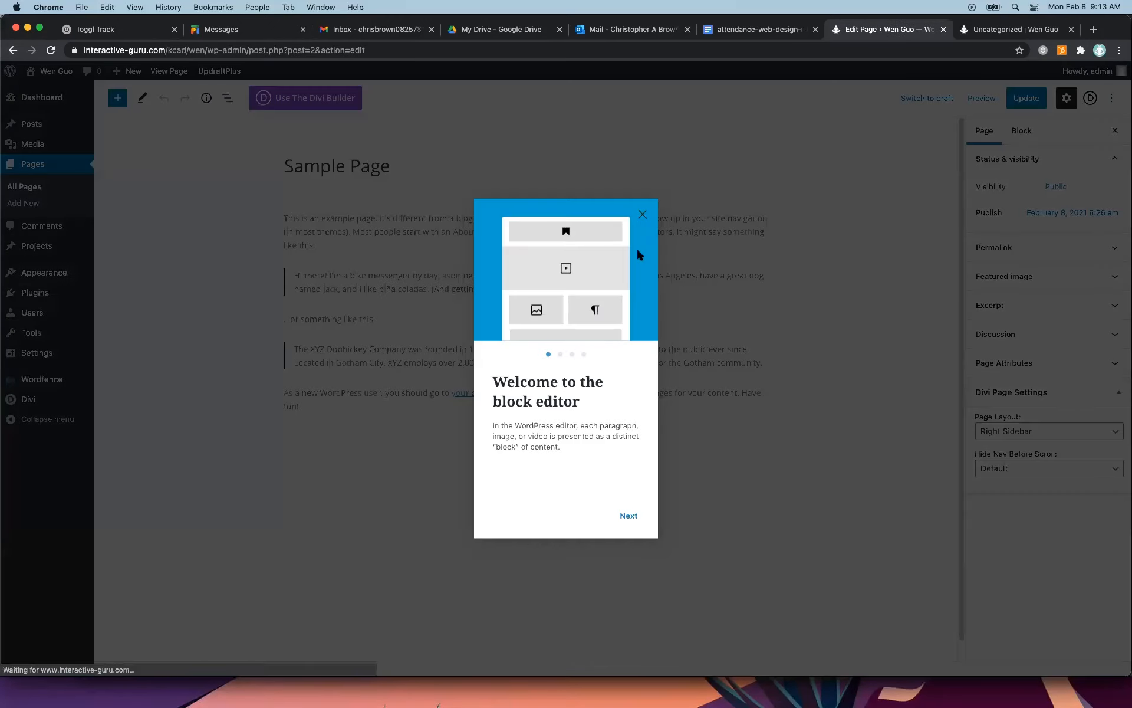
click(642, 213)
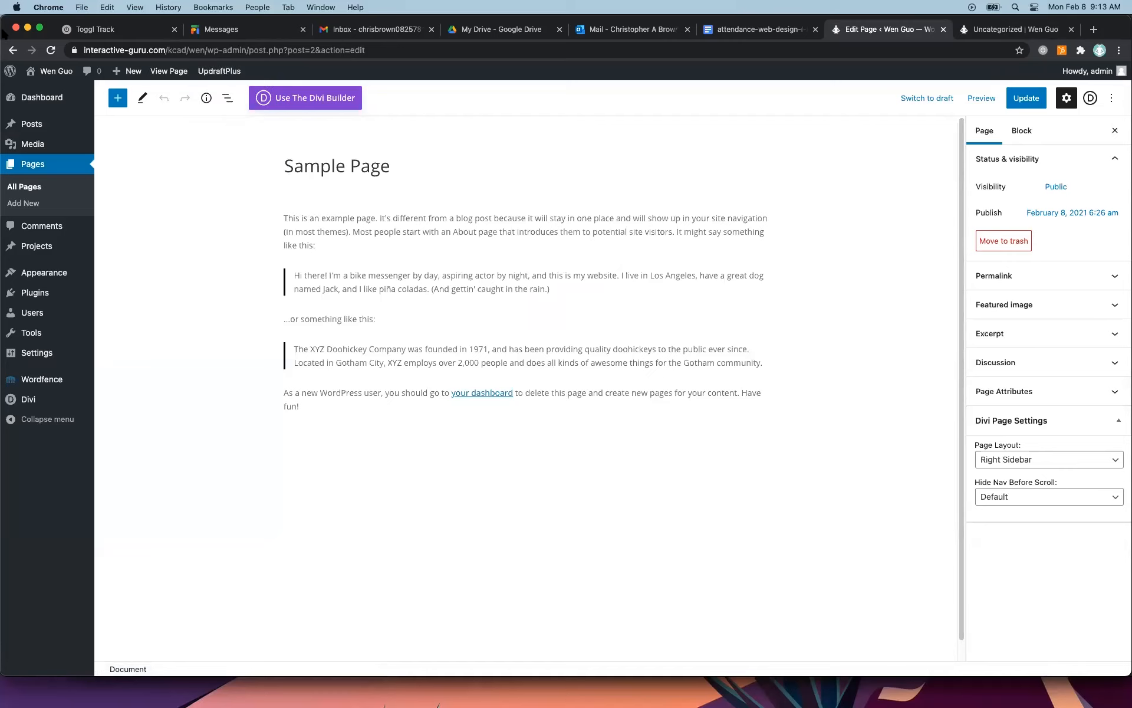
click(13, 49)
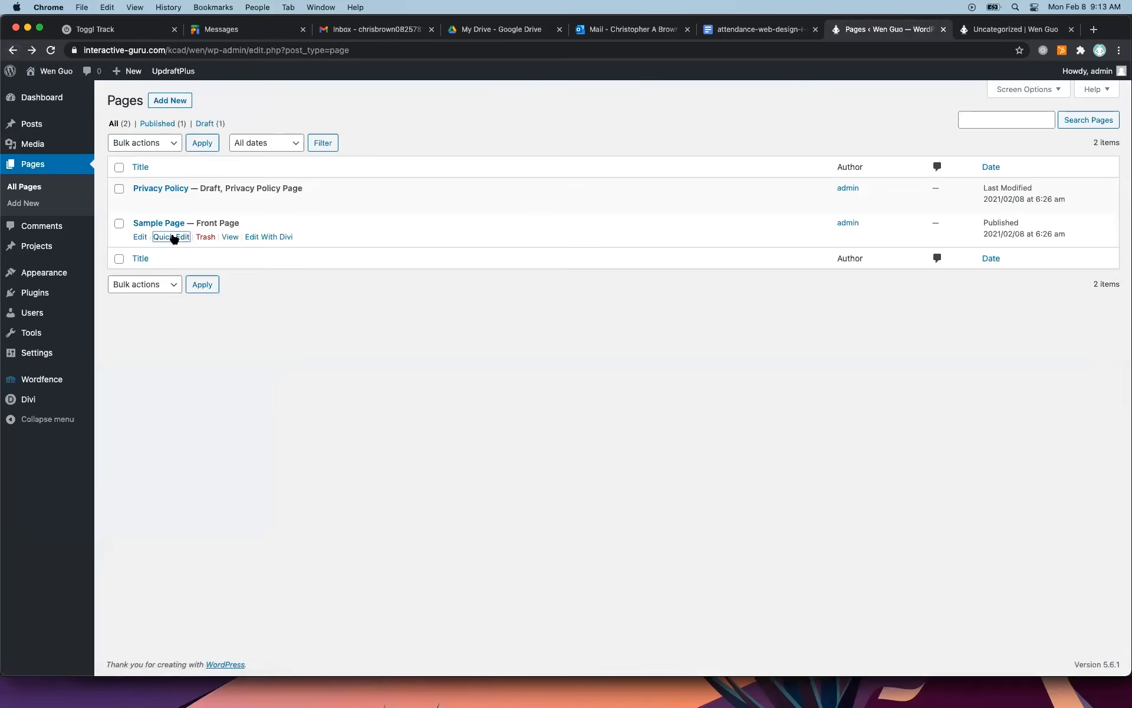
Open Sample Page for quick editing and change its title to Home.
click(171, 237)
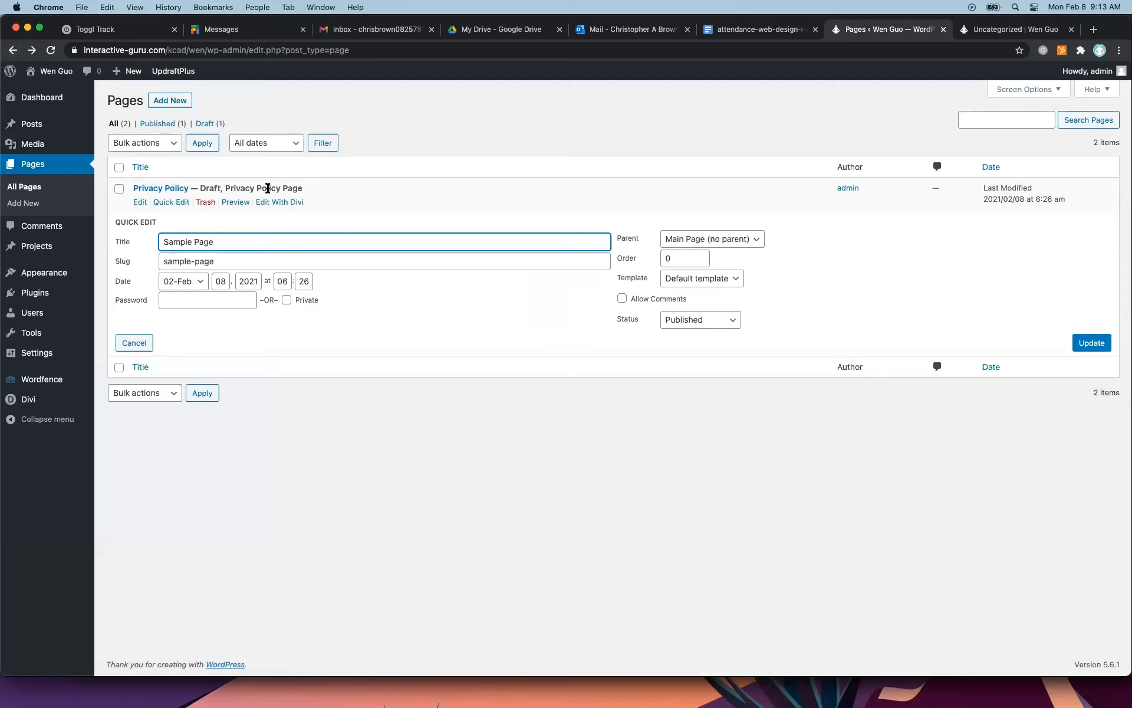
drag(243, 241, 151, 242)
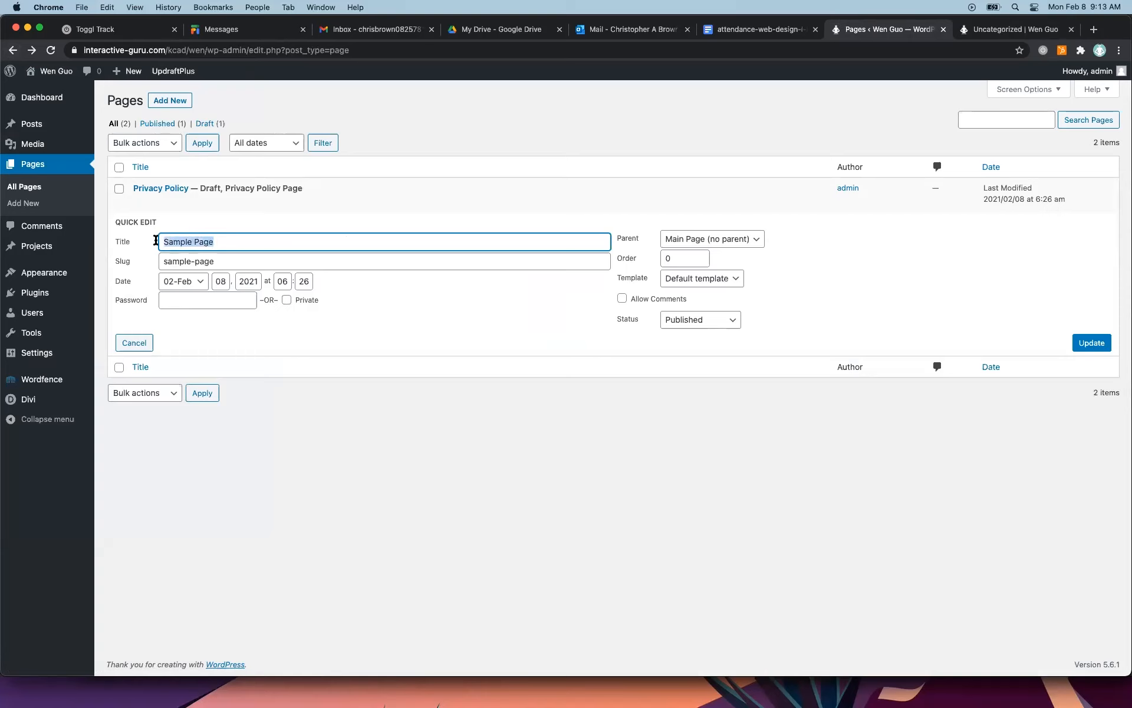
text(Home)
Set the page's slug to home, keep its status as Published, and update the page.
drag(230, 261, 147, 265)
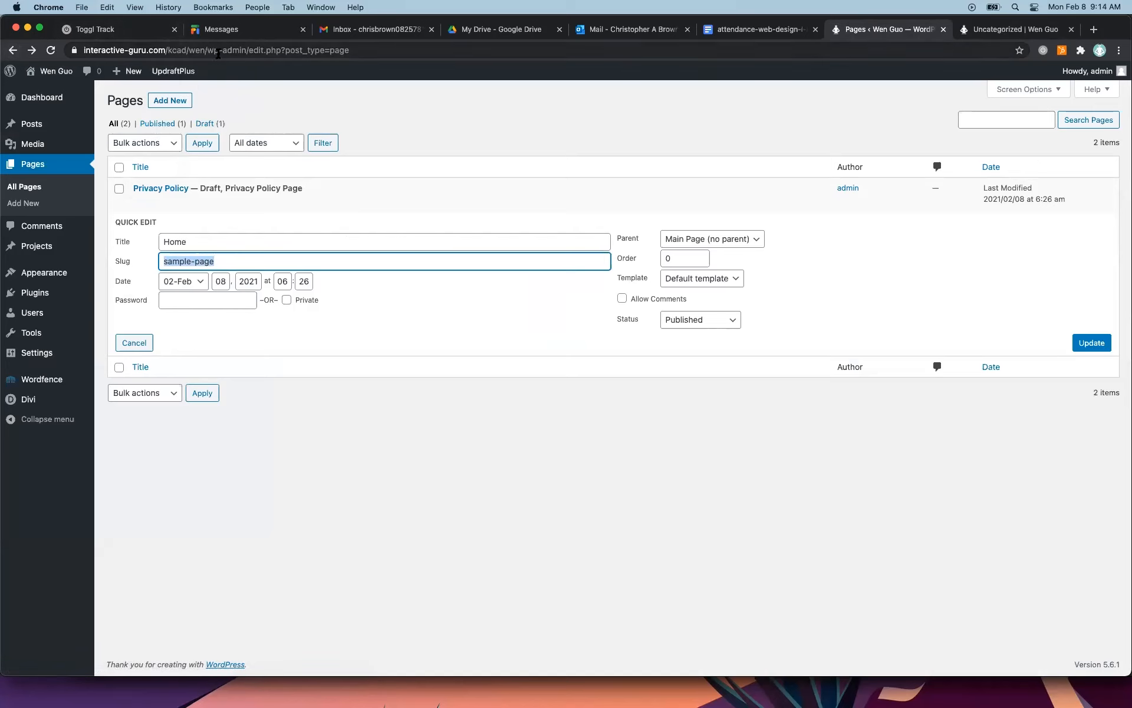
drag(206, 50, 399, 50)
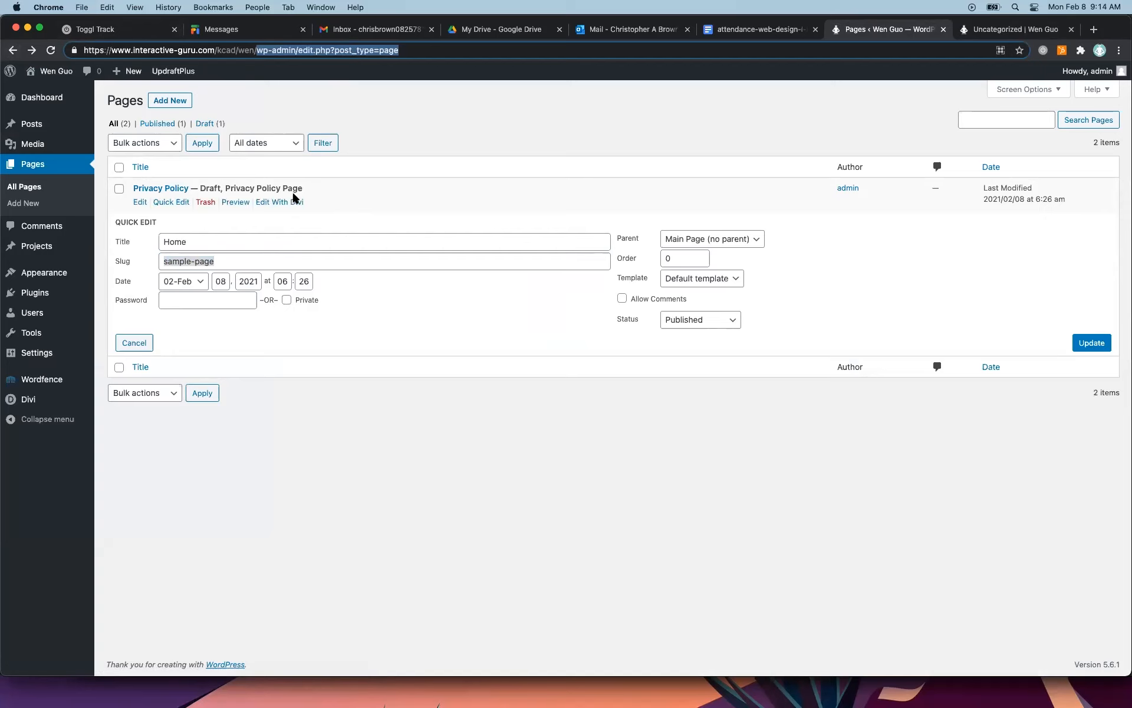
click(225, 260)
click(235, 260)
drag(232, 257, 144, 254)
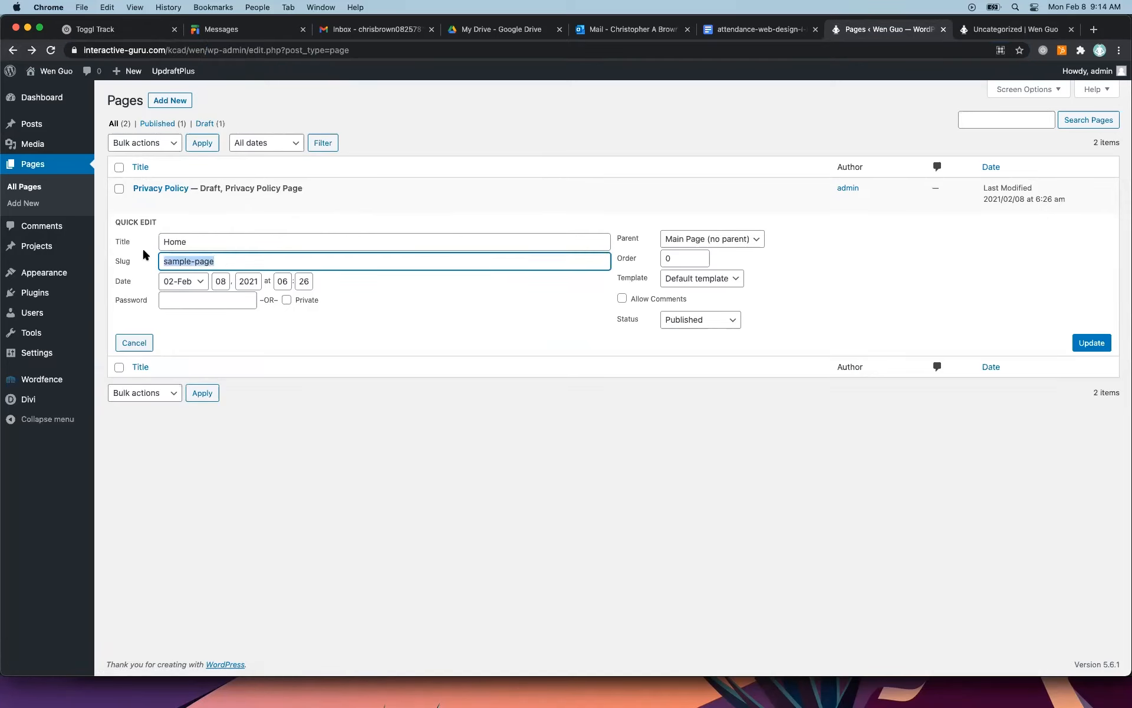
text(home)
click(730, 319)
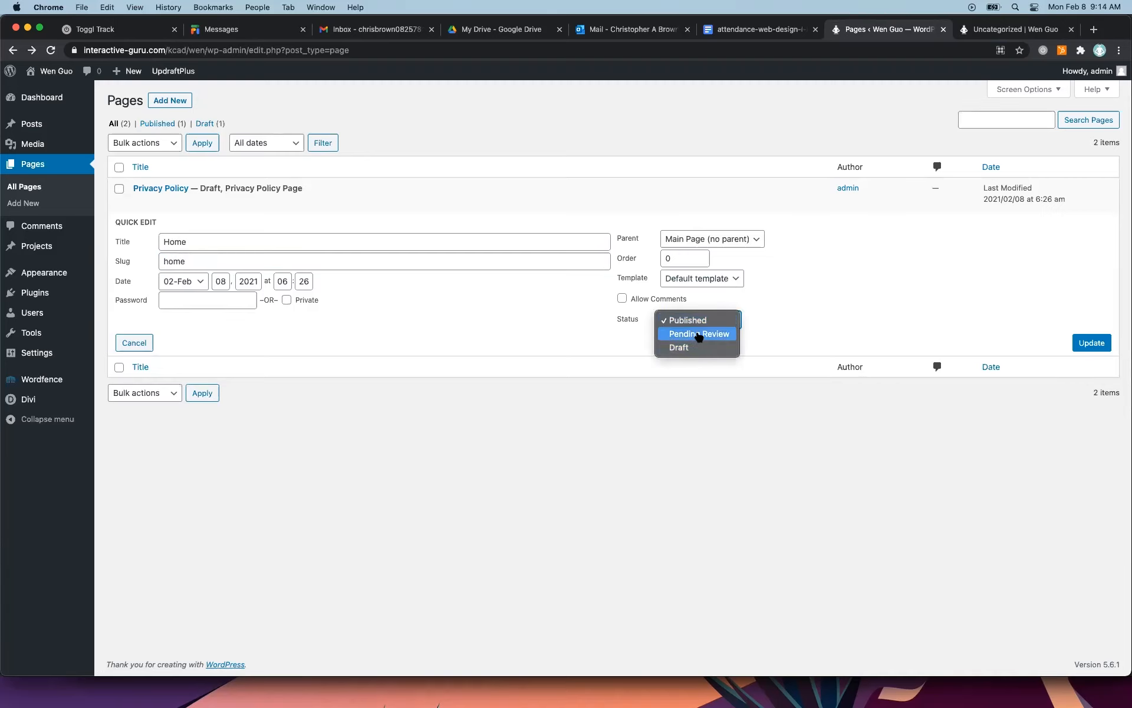
click(533, 312)
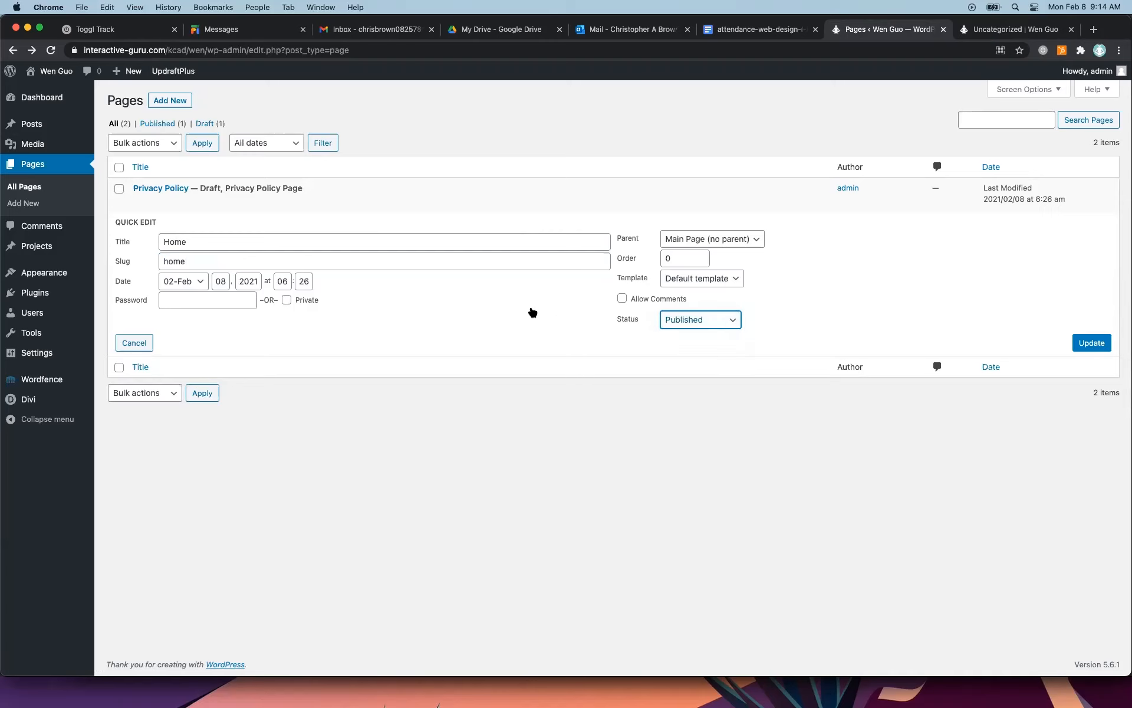
click(1092, 342)
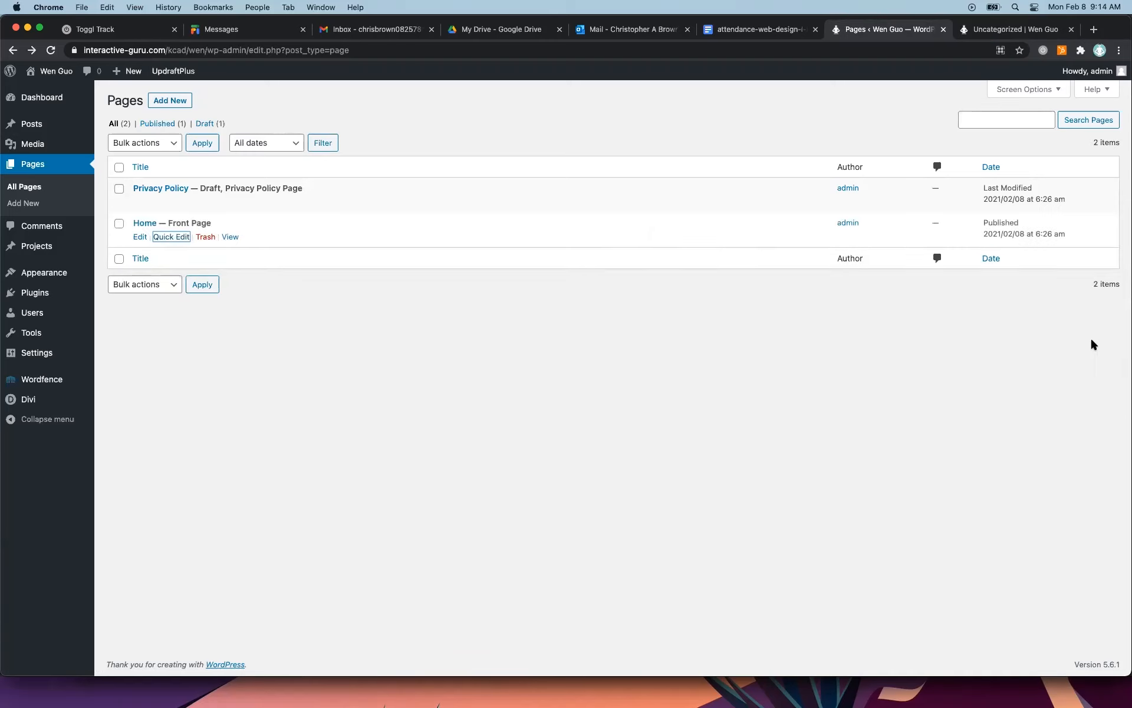
Refresh the live site to check it after the page update, and go back to the page list.
click(999, 29)
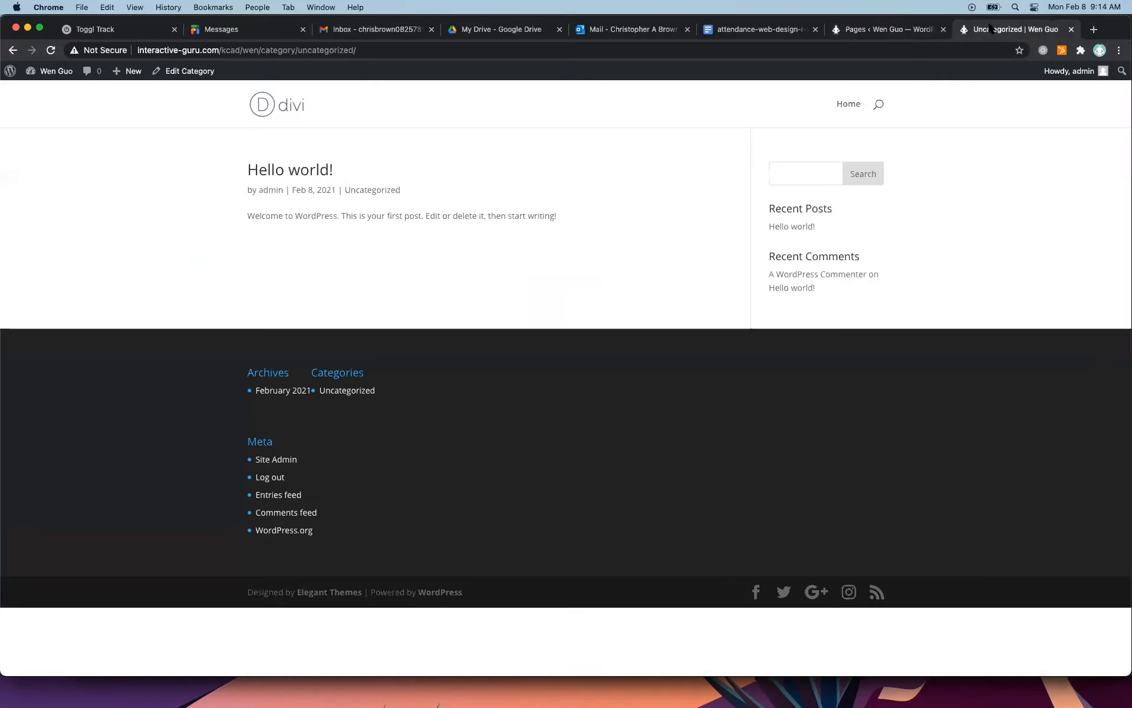
click(51, 50)
click(856, 29)
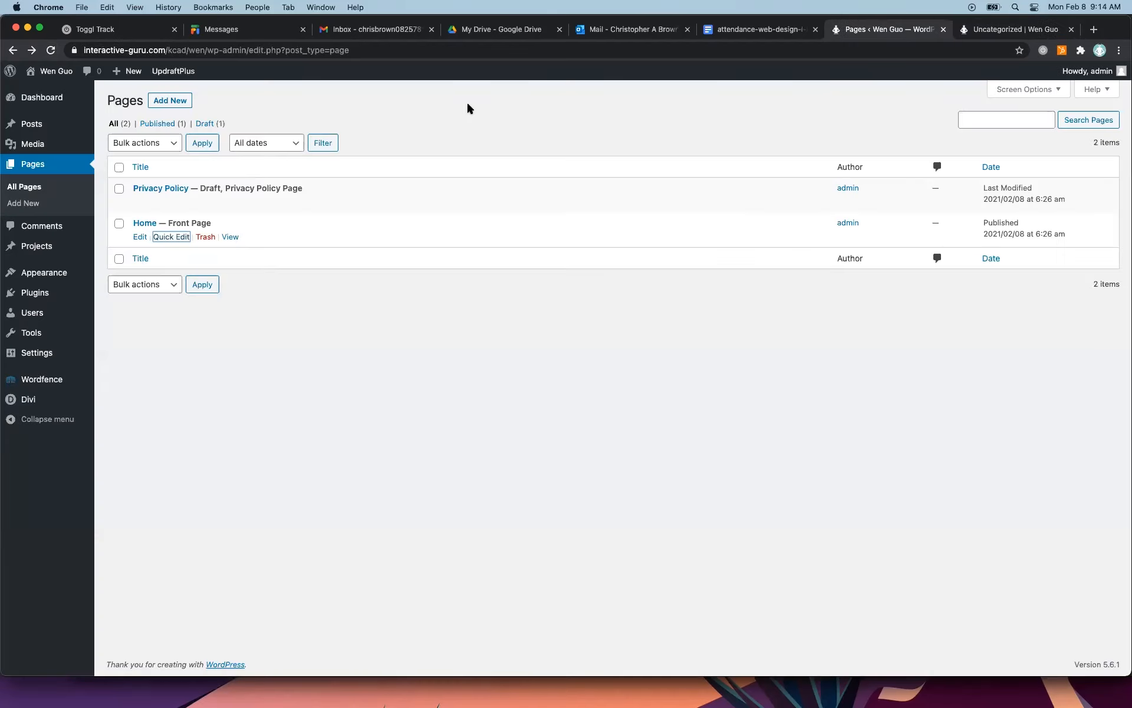
Start a new page with the default editor instead of the Divi Builder.
click(178, 104)
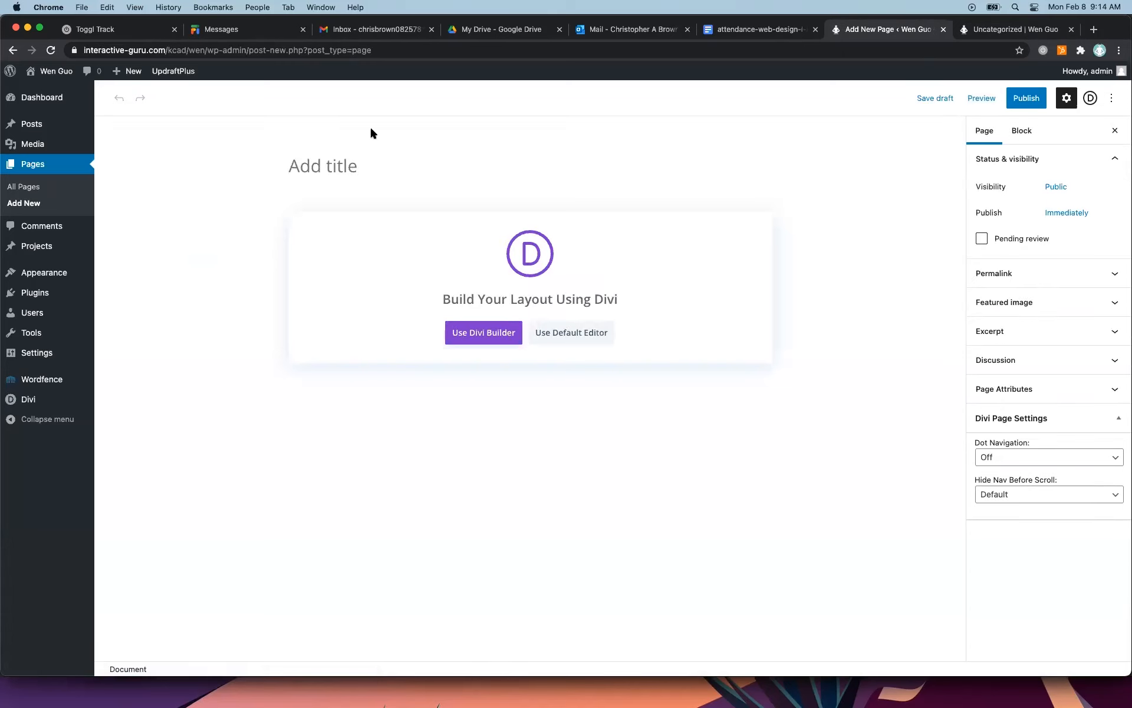
click(589, 334)
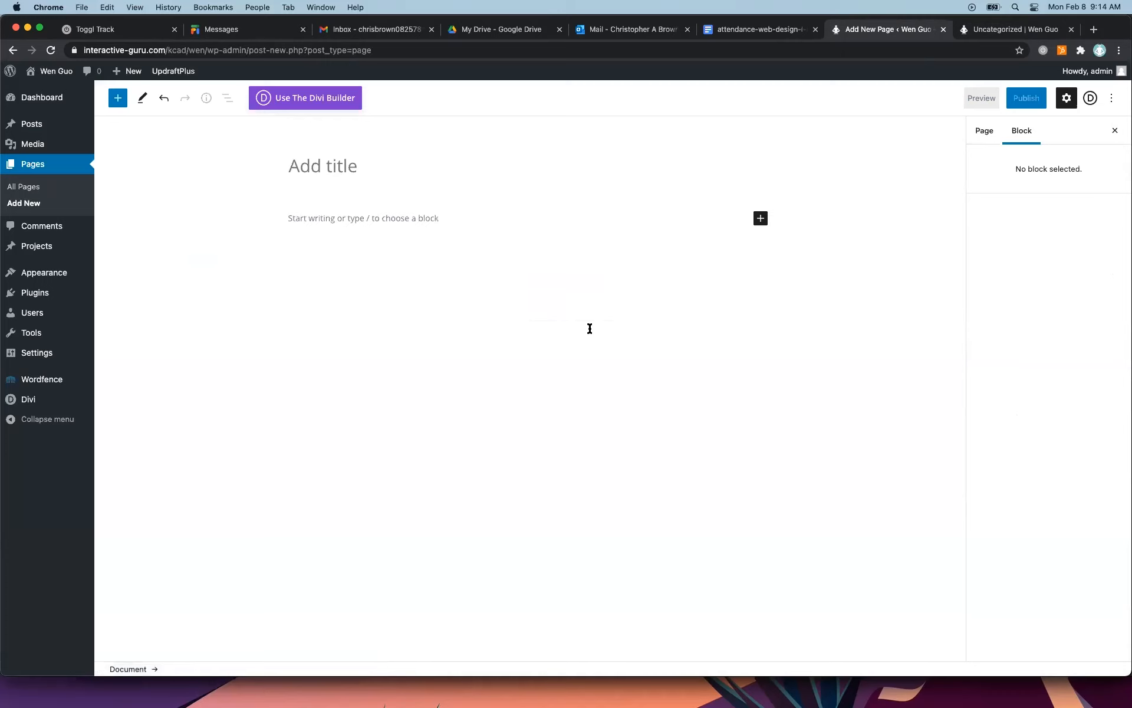
click(380, 219)
text(dfjaksd)
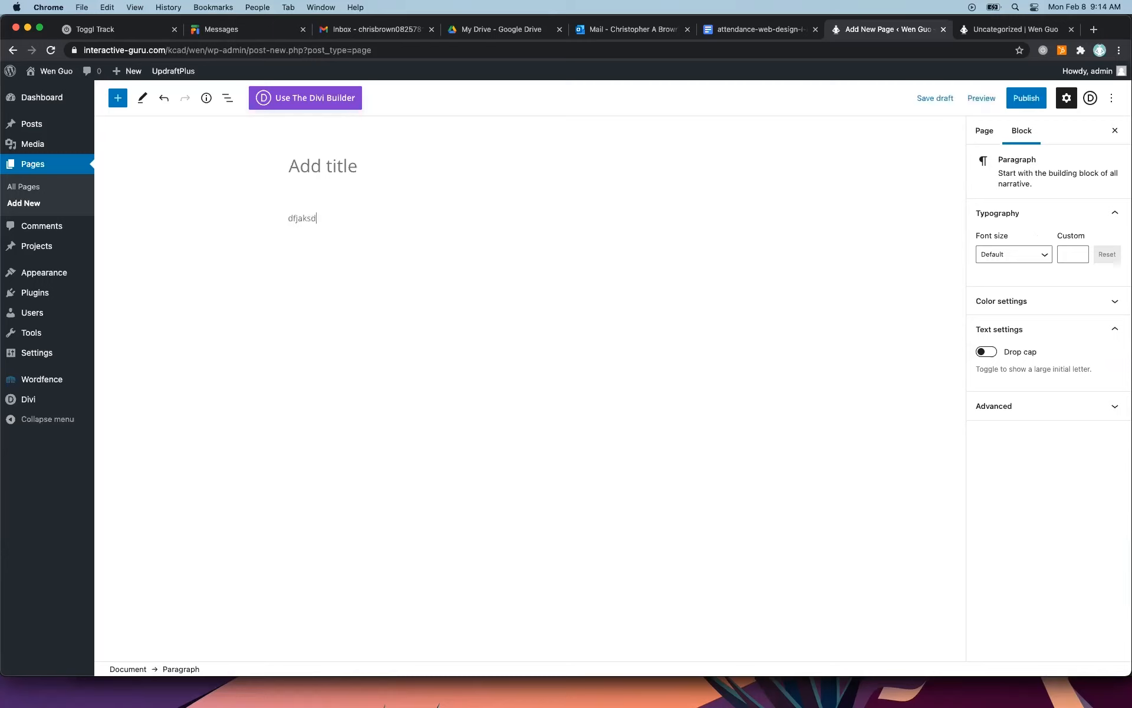
key(BackSpace)
key(BackSpace)
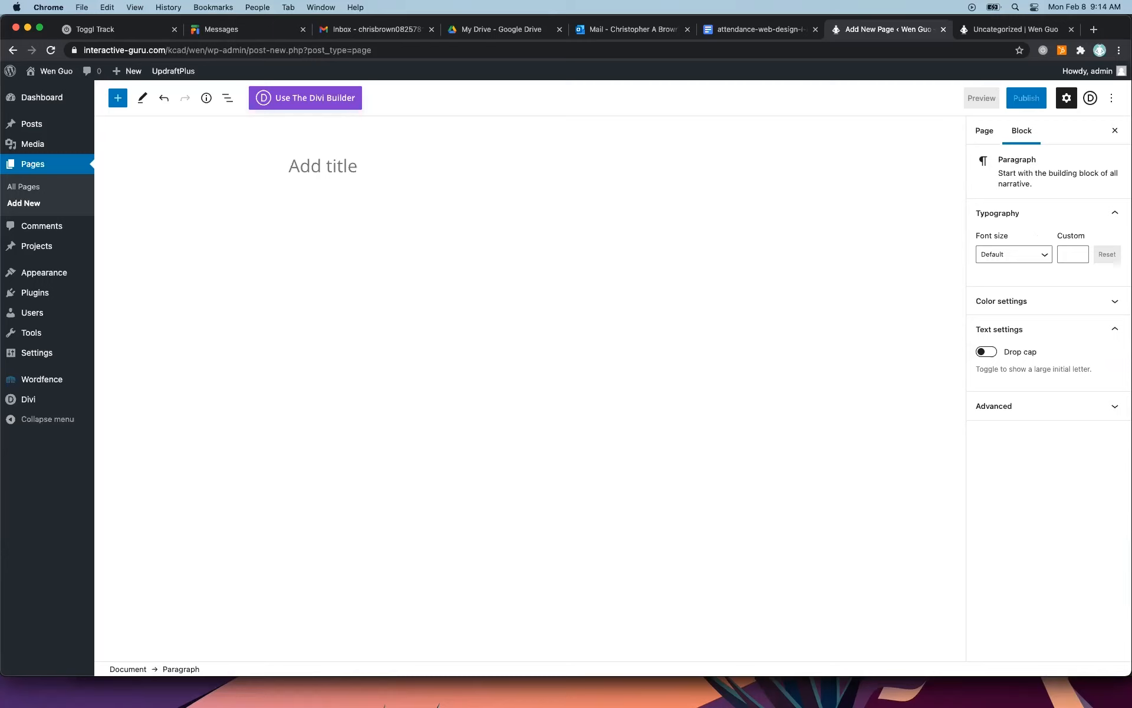
Browse the full block library and insert a Columns block into the body of the new page.
click(760, 219)
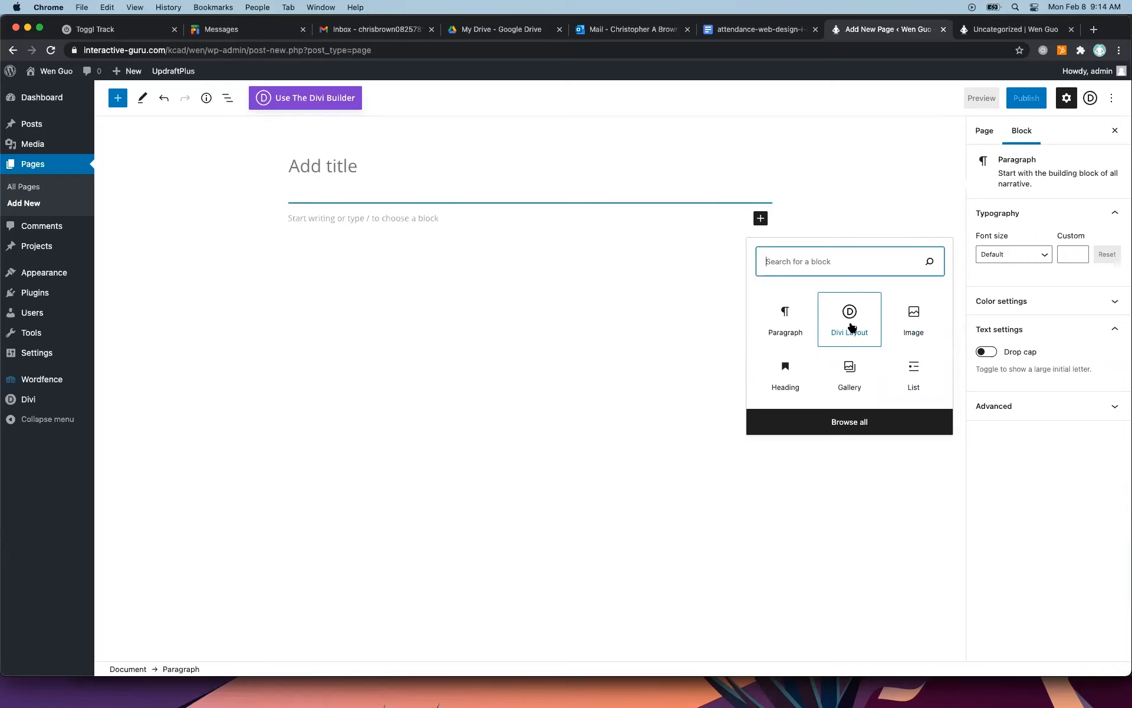
click(848, 421)
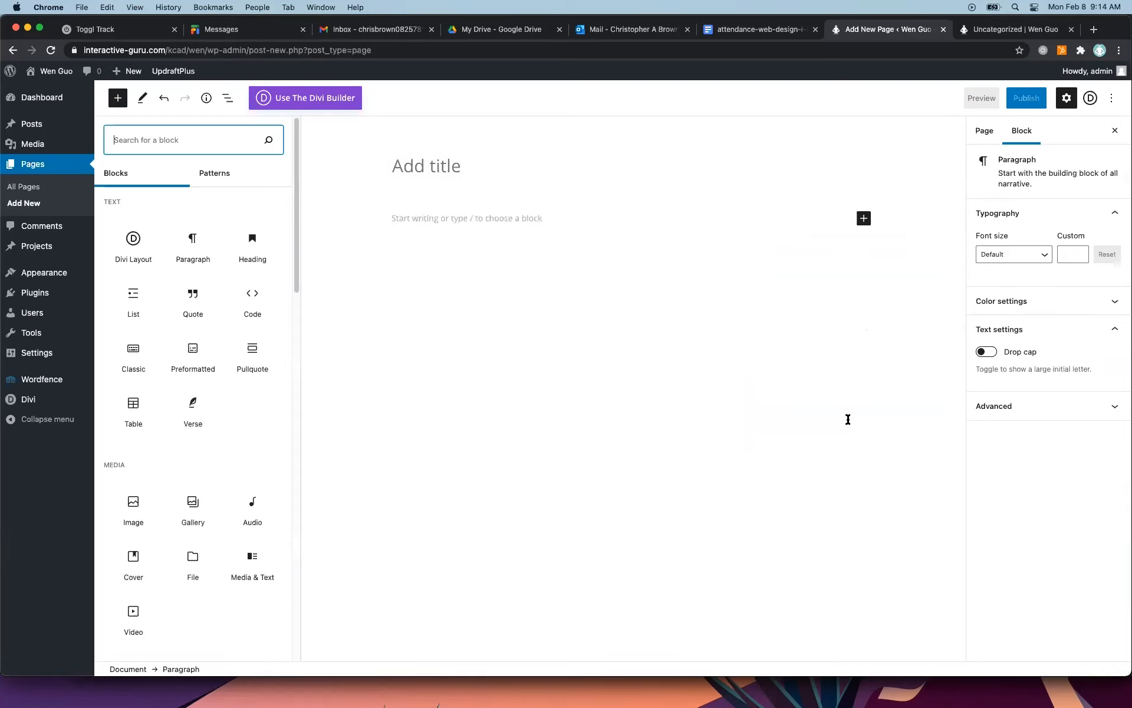
drag(299, 260, 295, 400)
scroll(279, 271, up, 10)
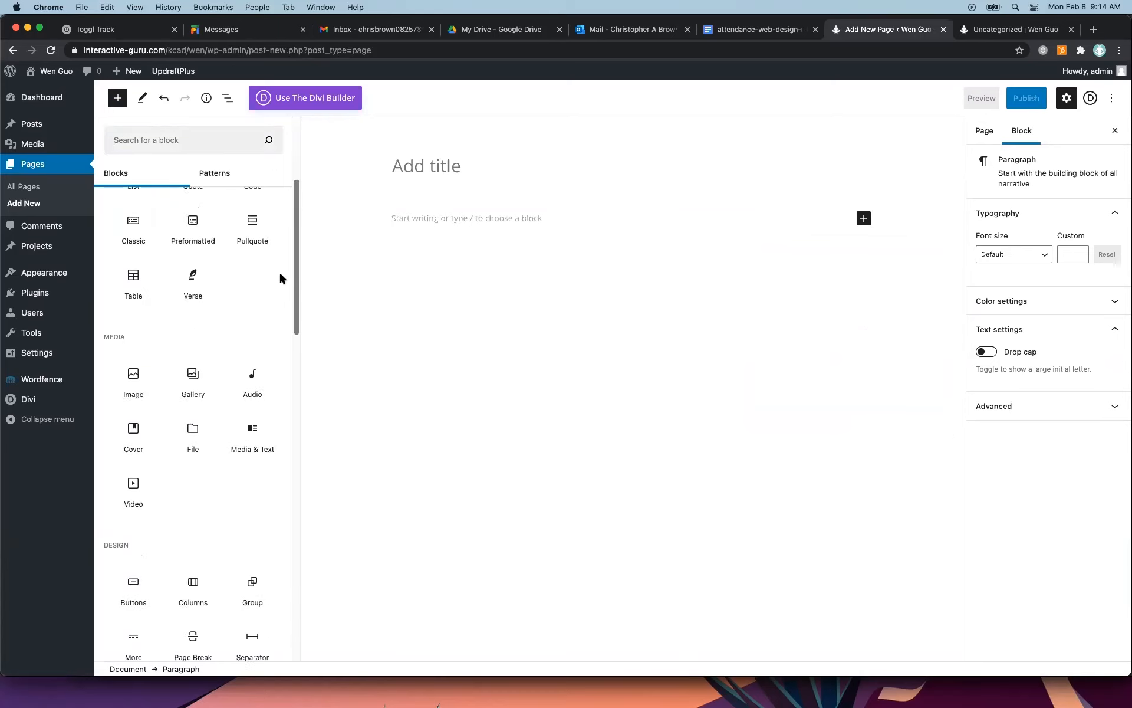
drag(296, 256, 345, 330)
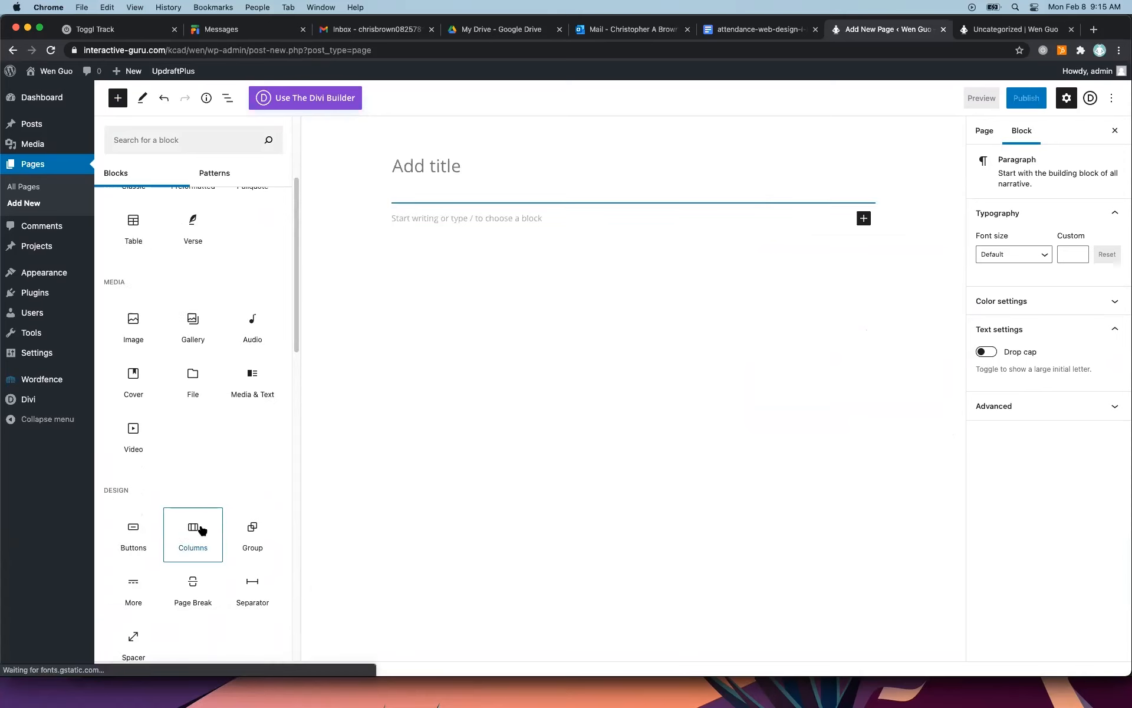
click(193, 531)
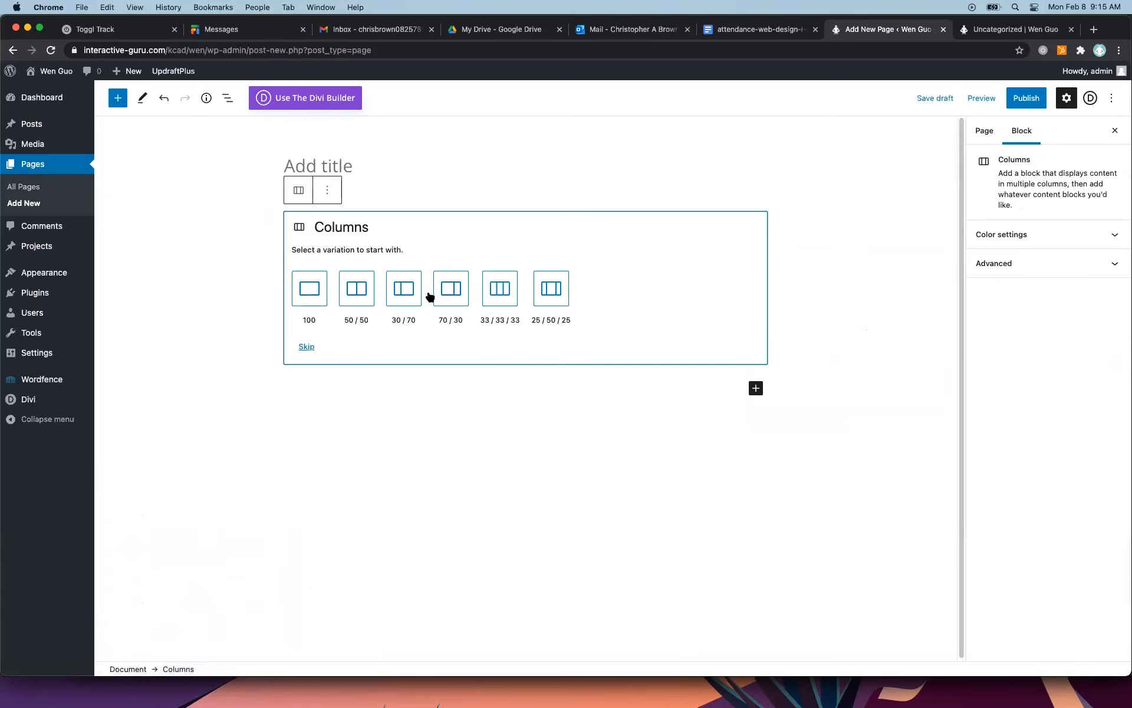
Deselect the Columns block and view the page settings and the block settings.
click(680, 190)
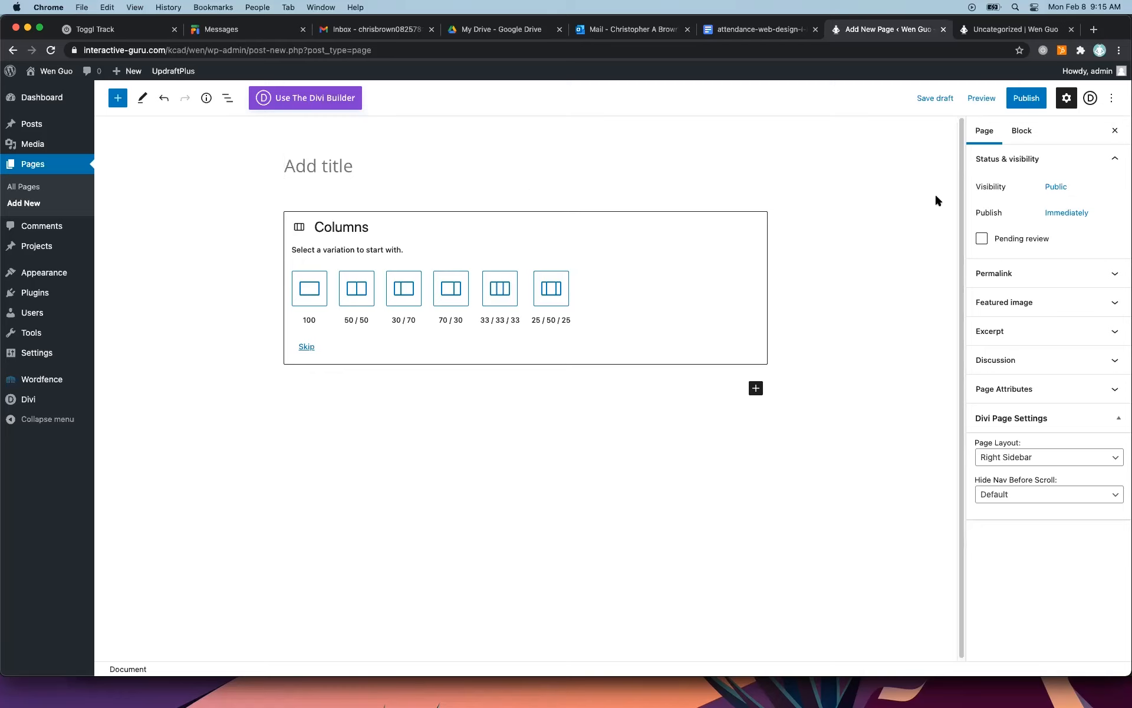
click(1022, 133)
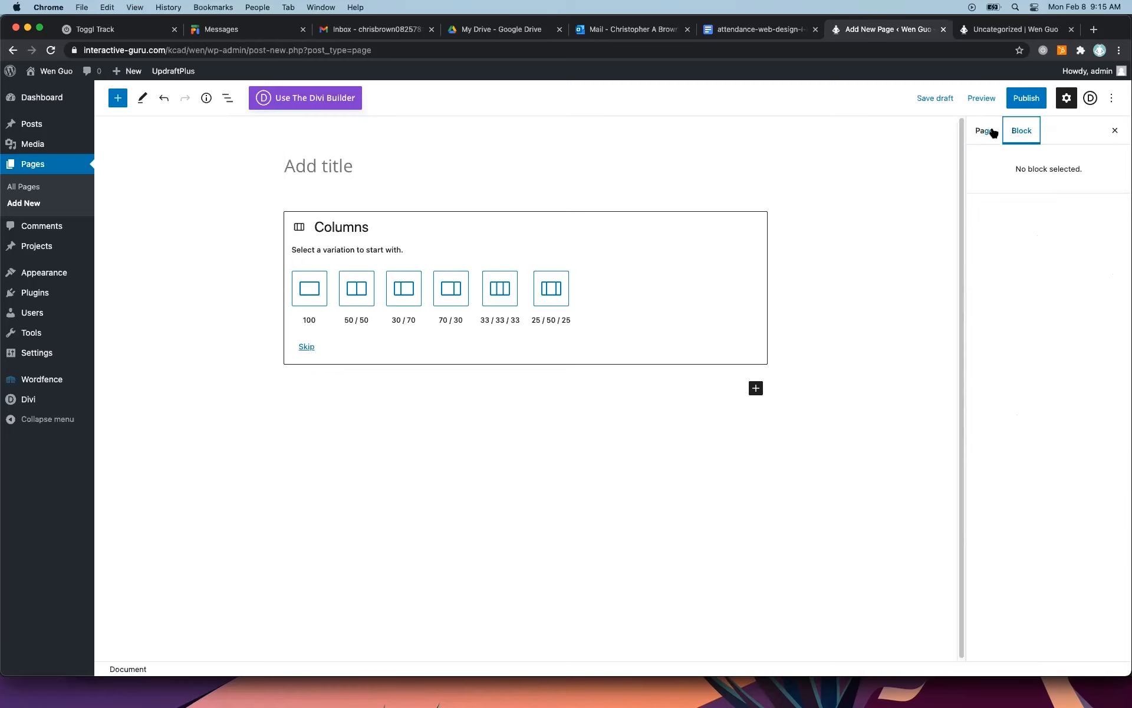
Switch the new page to the Divi Builder and launch the Visual Builder, leaving the default editor and dismissing the welcome dialog.
click(984, 131)
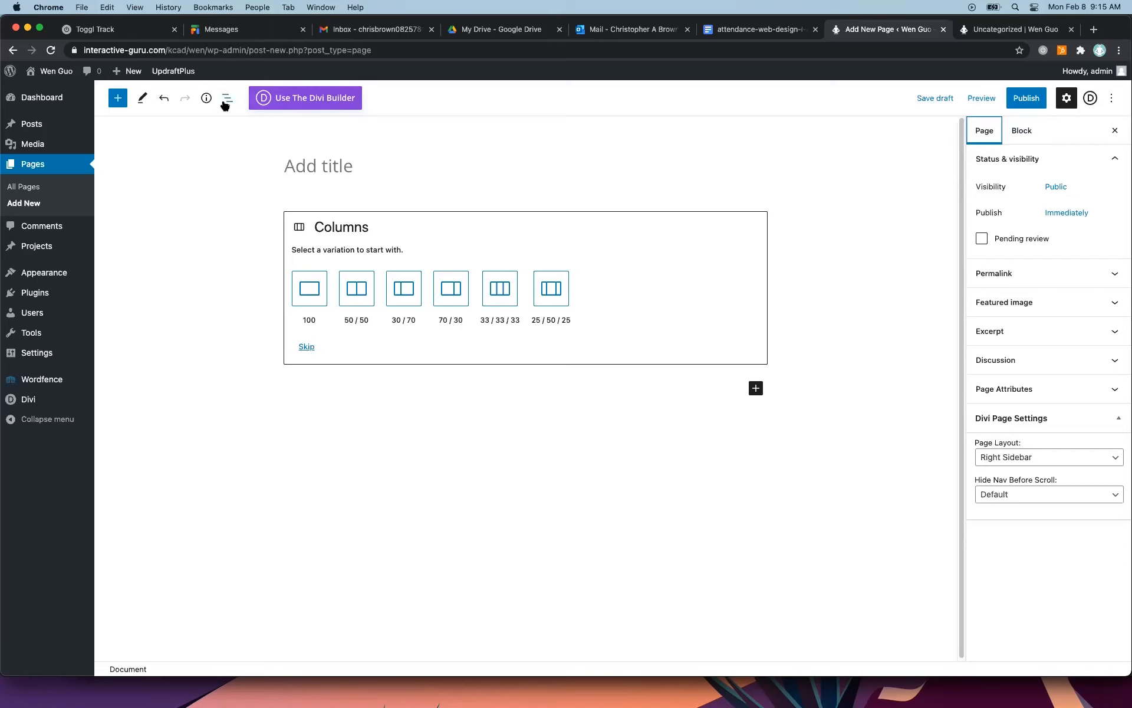
click(283, 107)
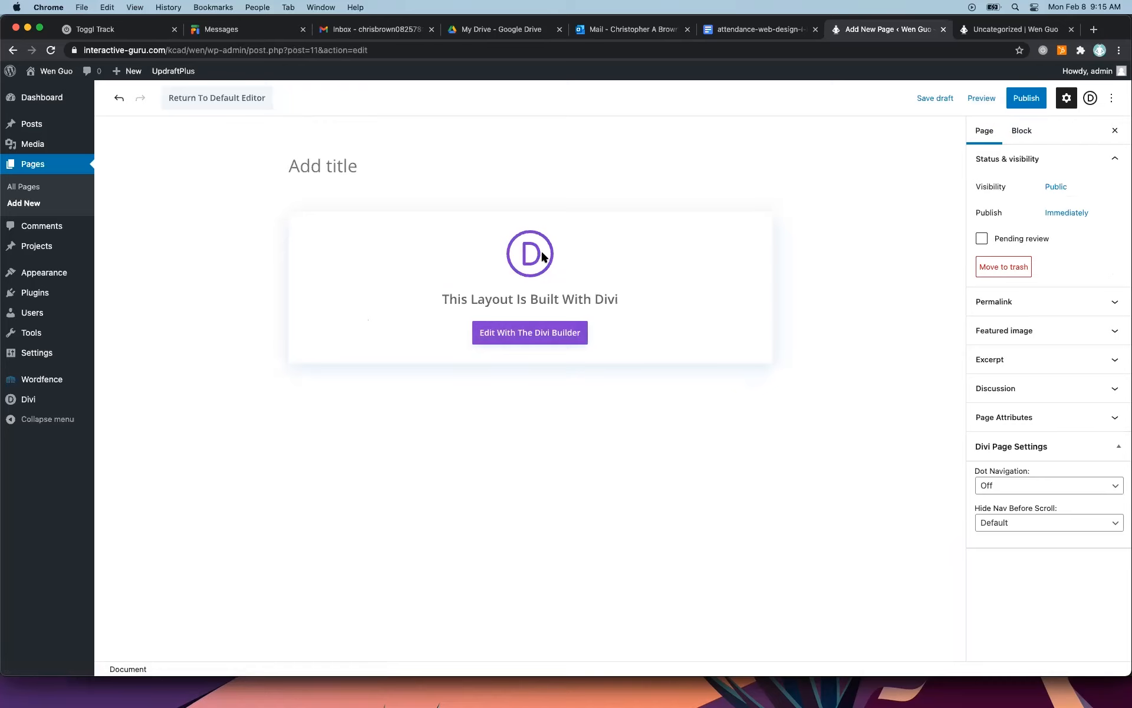
click(551, 335)
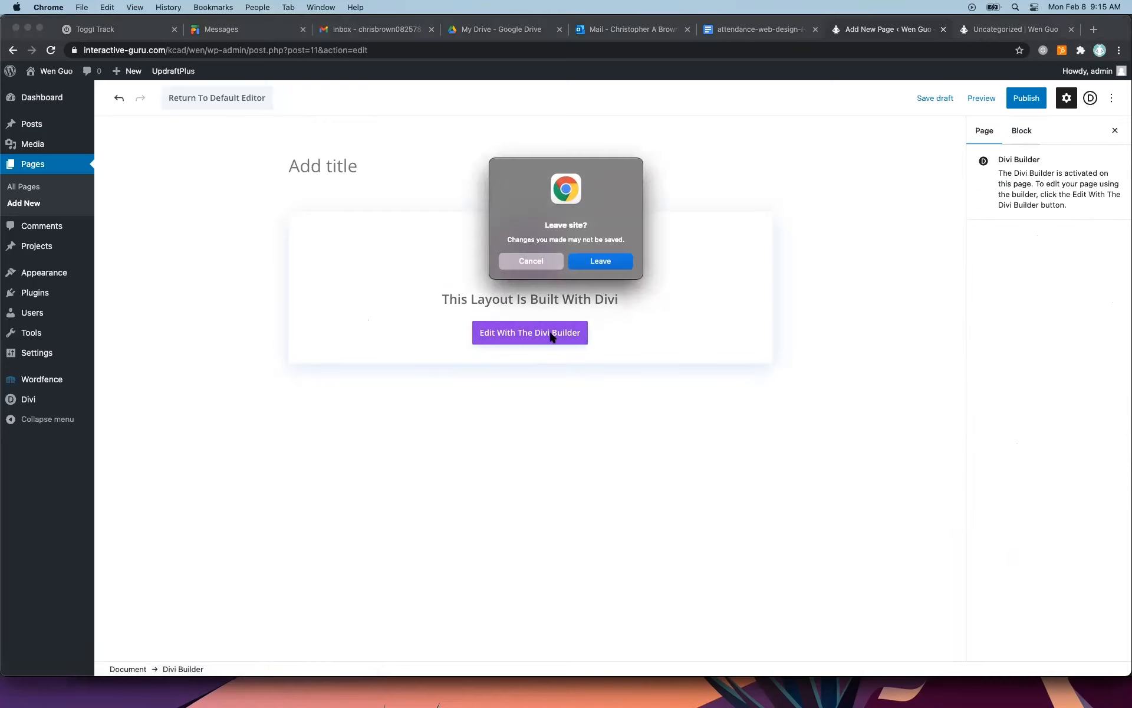
click(601, 259)
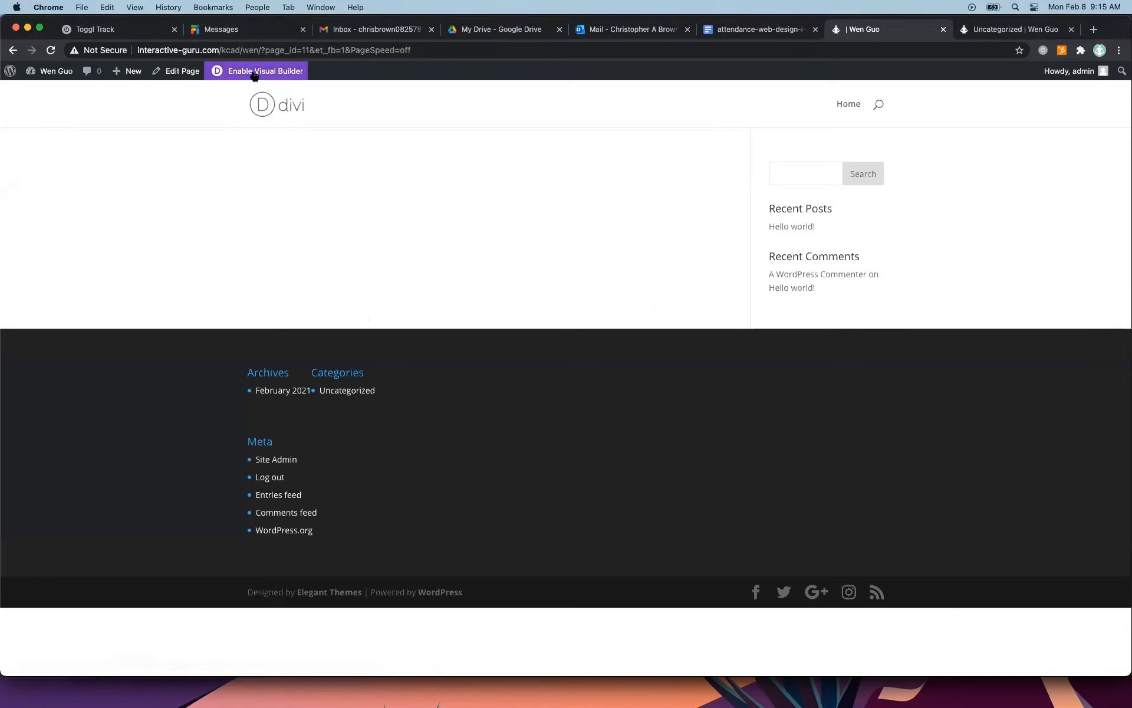
click(254, 72)
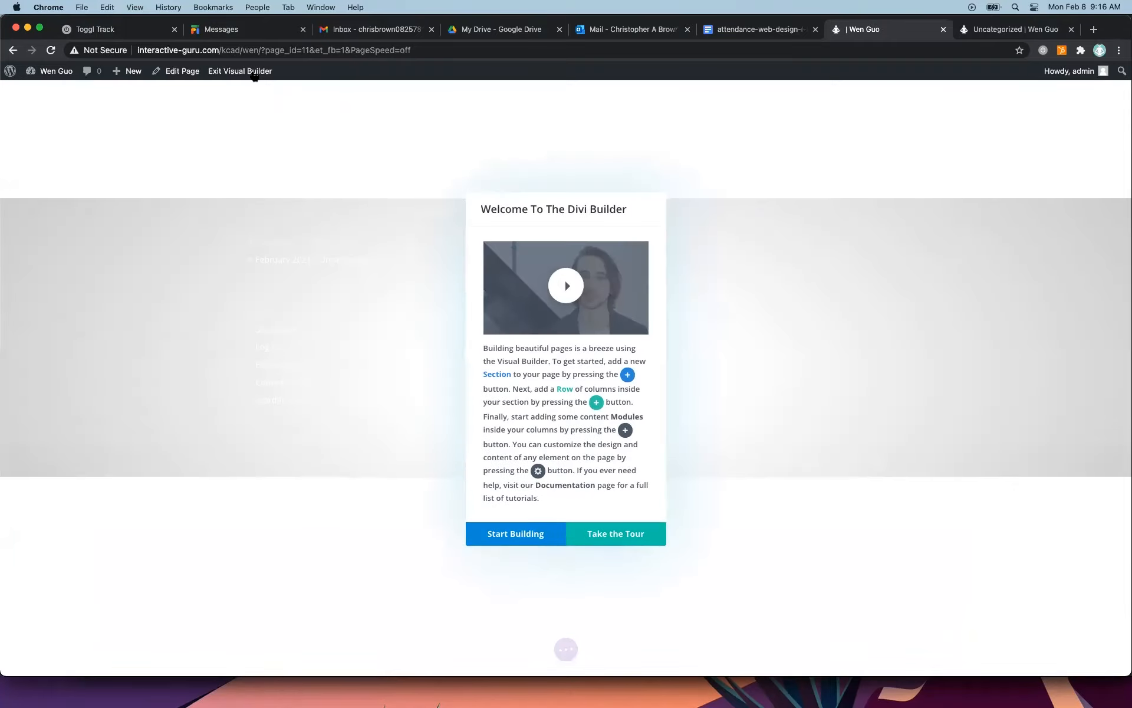
click(857, 403)
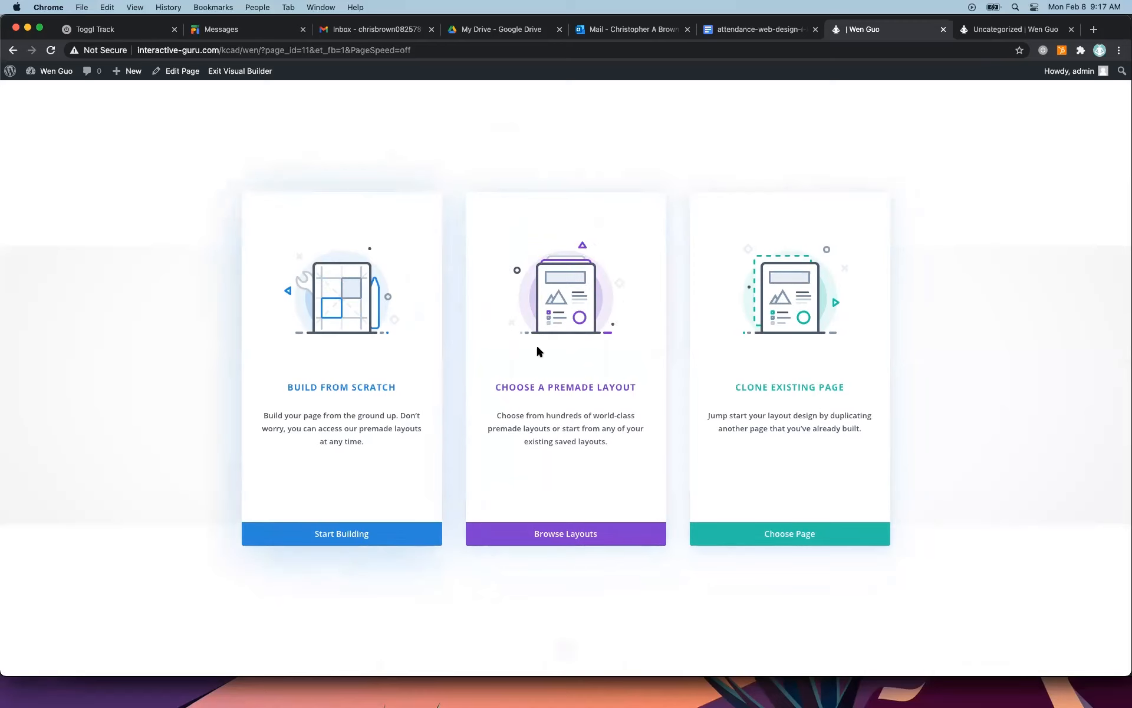
Browse the premade layouts and filter the layout packs by the Art & Design category.
click(577, 532)
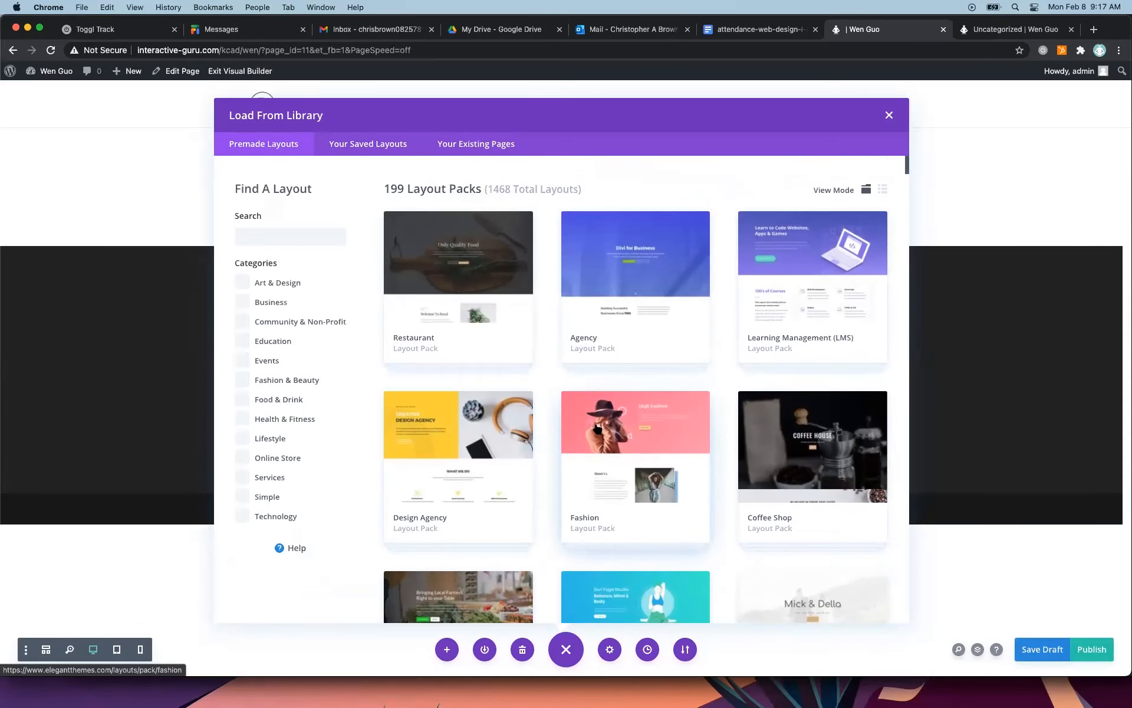
scroll(647, 362, down, 20)
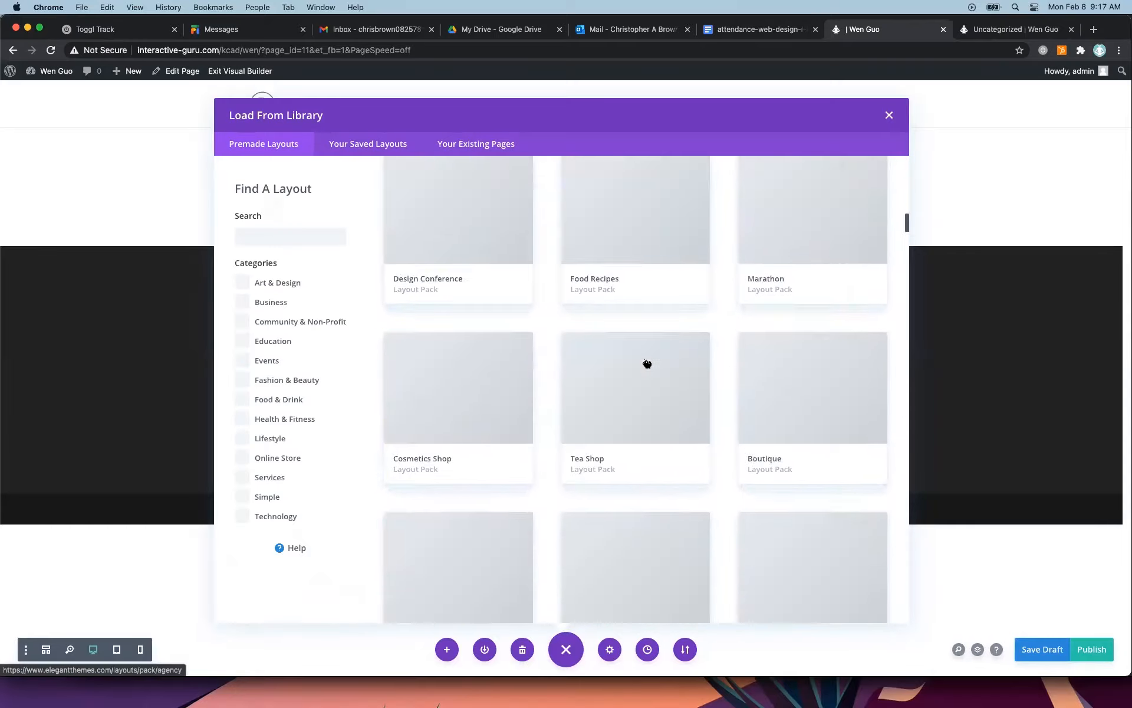
scroll(647, 363, up, 2)
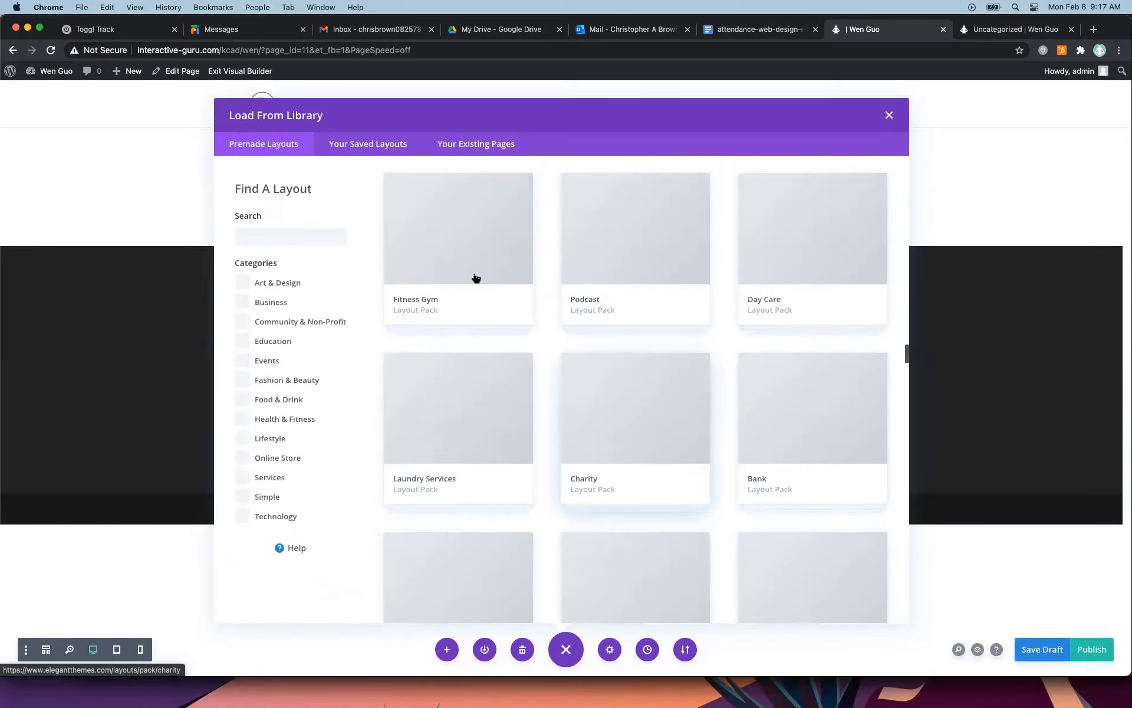
click(243, 283)
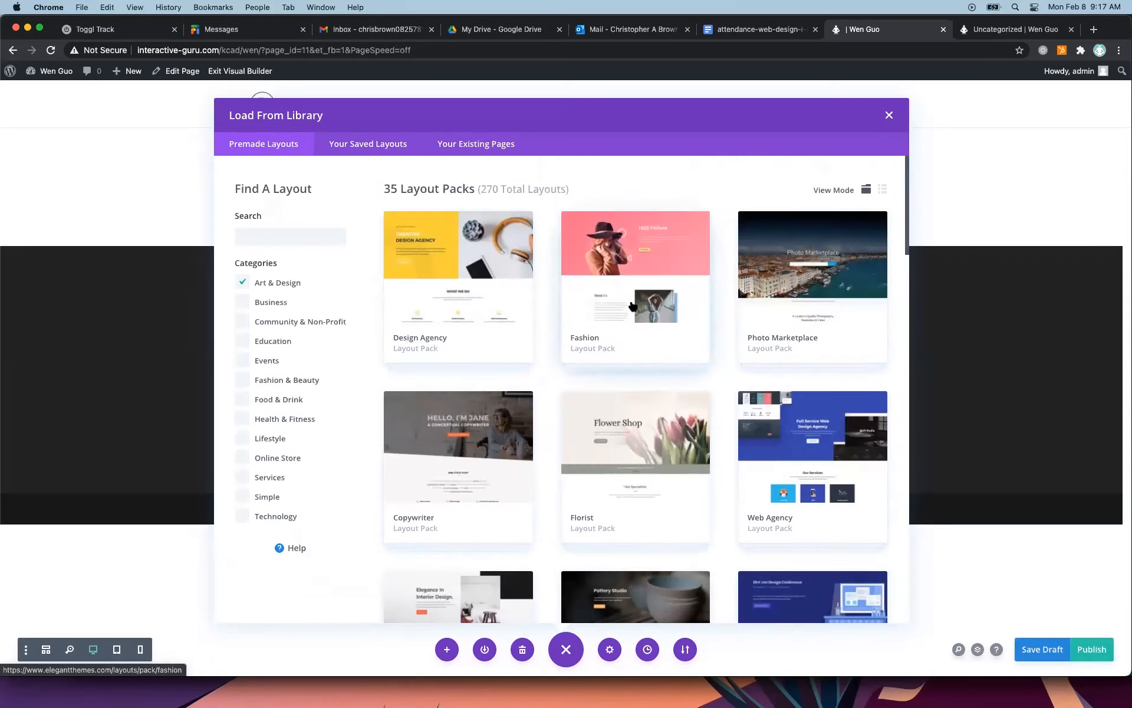
scroll(584, 325, down, 8)
scroll(586, 326, down, 3)
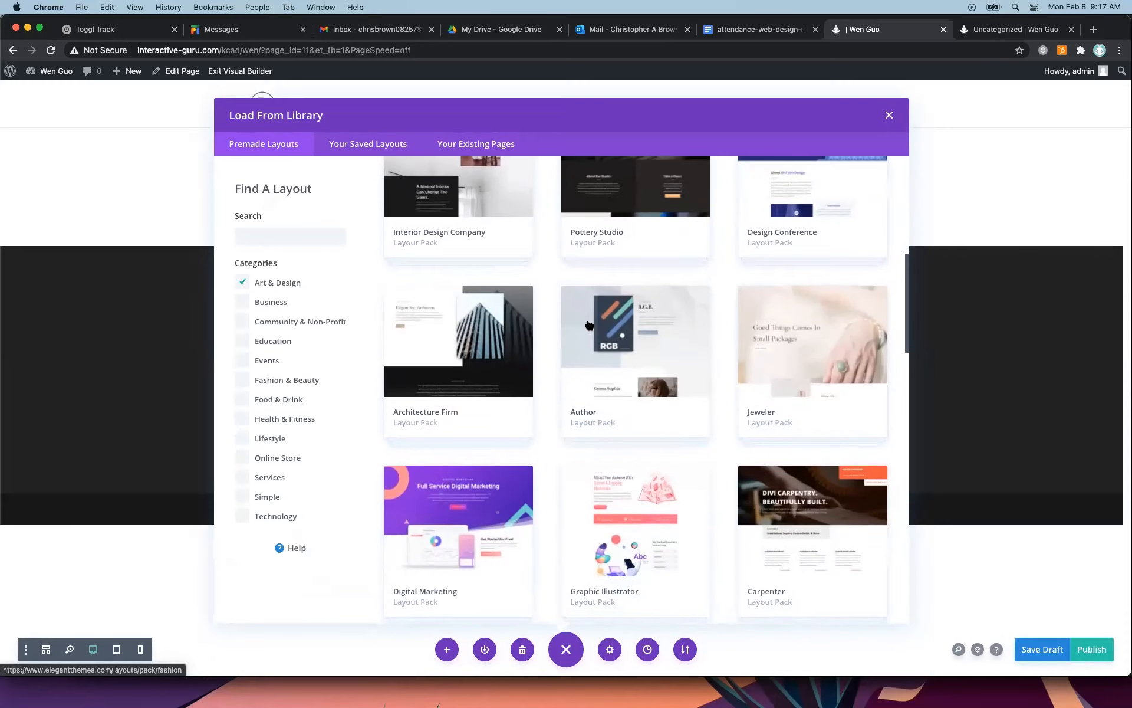
scroll(532, 401, down, 9)
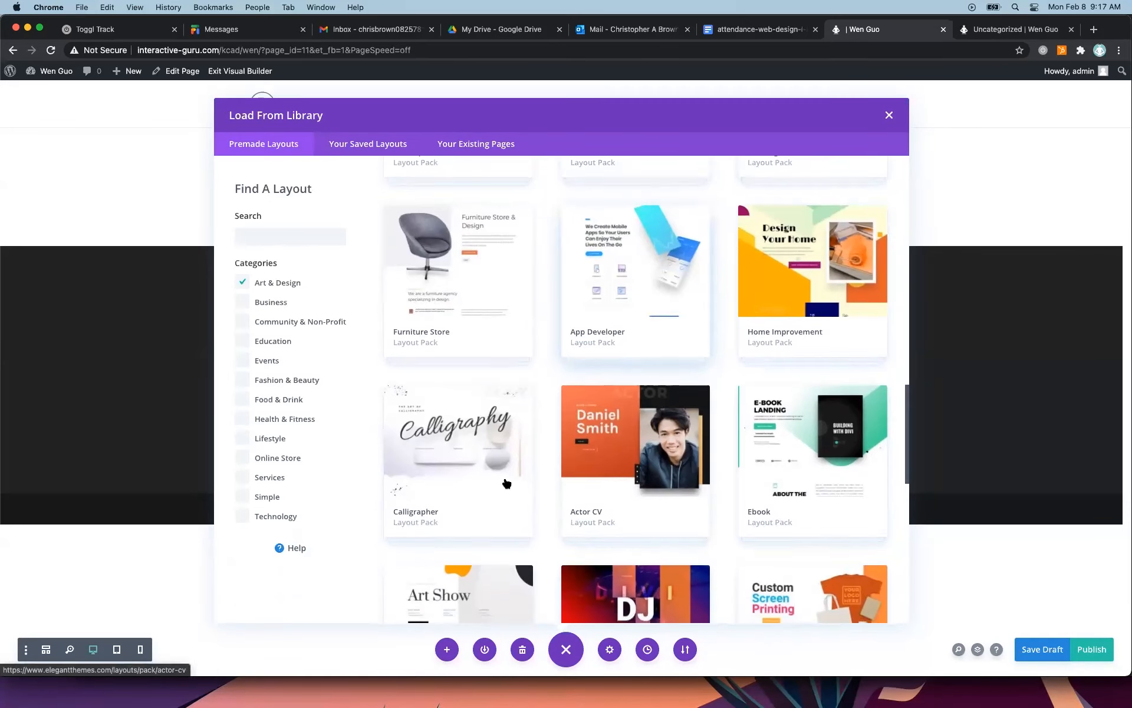
Load the About layout from the Art Gallery layout pack into the page, with existing content replaced.
click(458, 592)
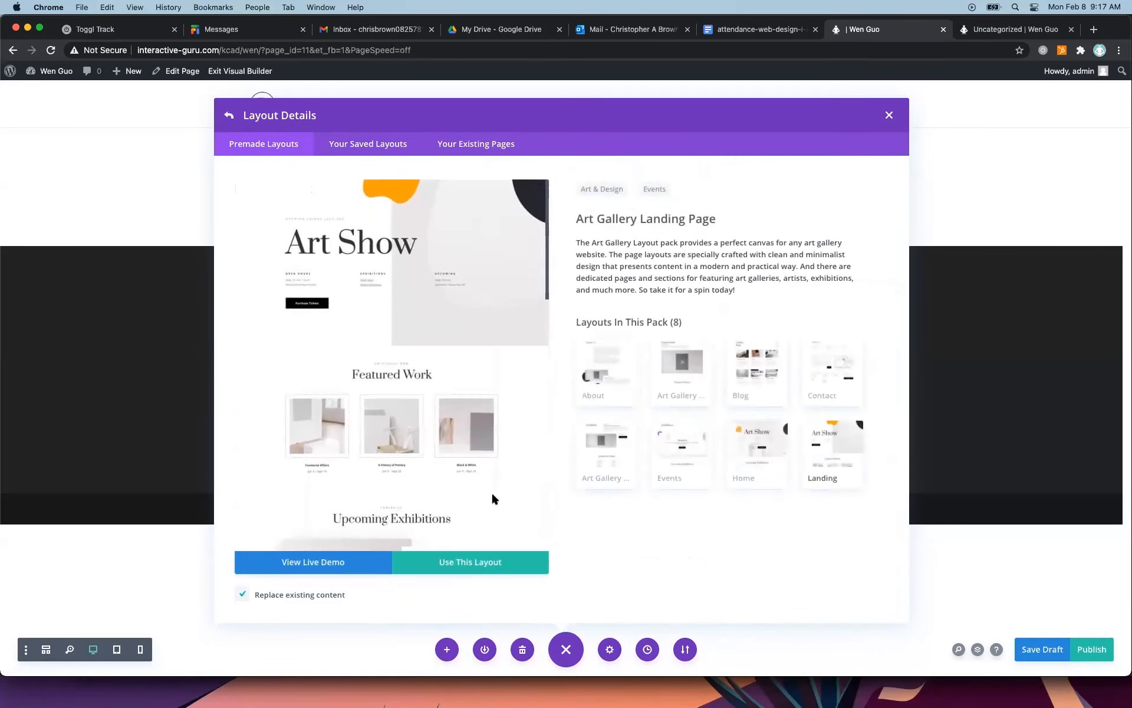
click(619, 379)
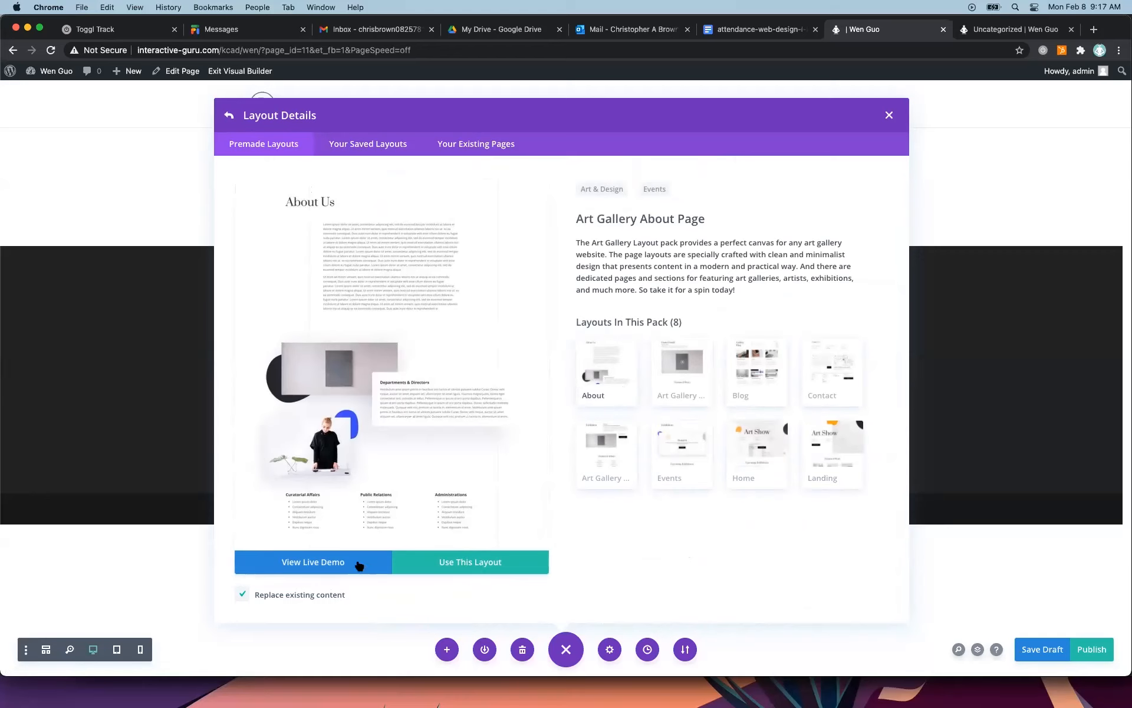
click(491, 564)
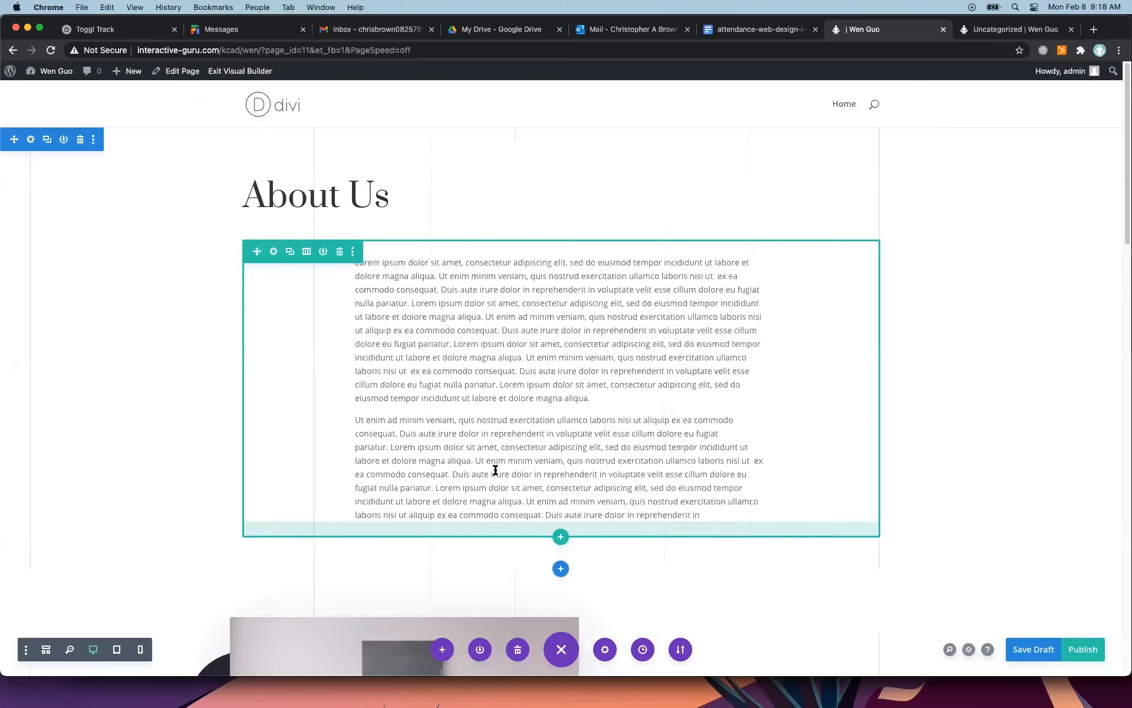
Look over the loaded About Us page and preview it in Phone View with the mobile menu expanded.
scroll(500, 336, down, 15)
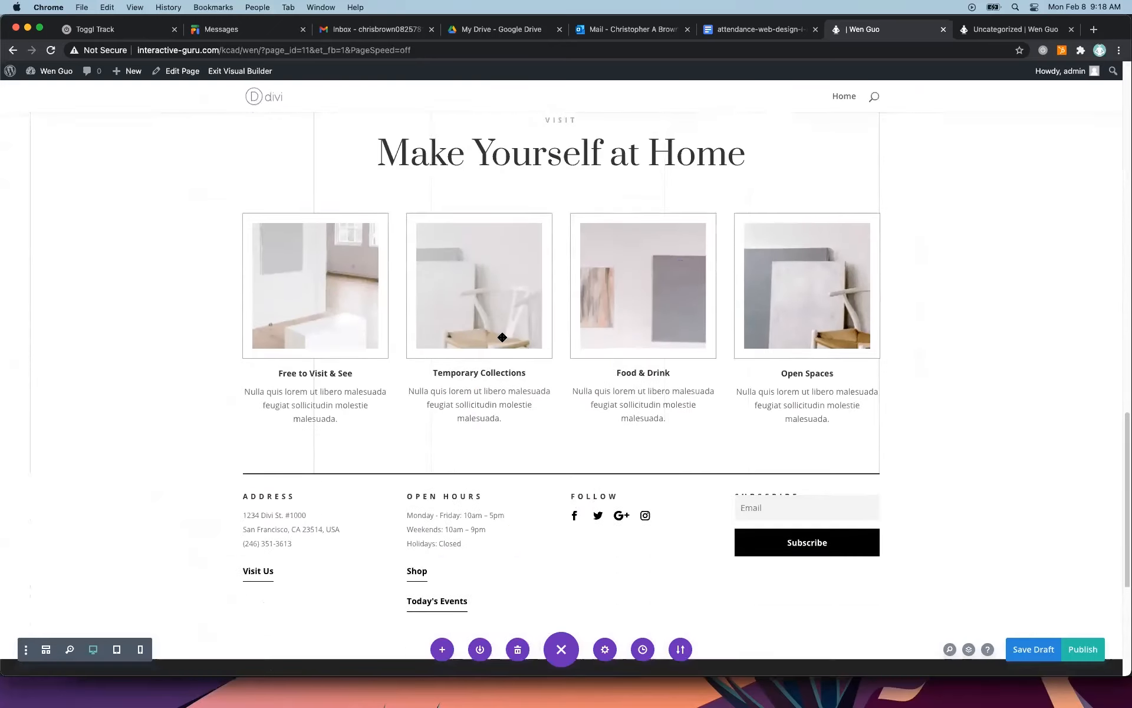
scroll(502, 337, down, 5)
scroll(502, 337, up, 20)
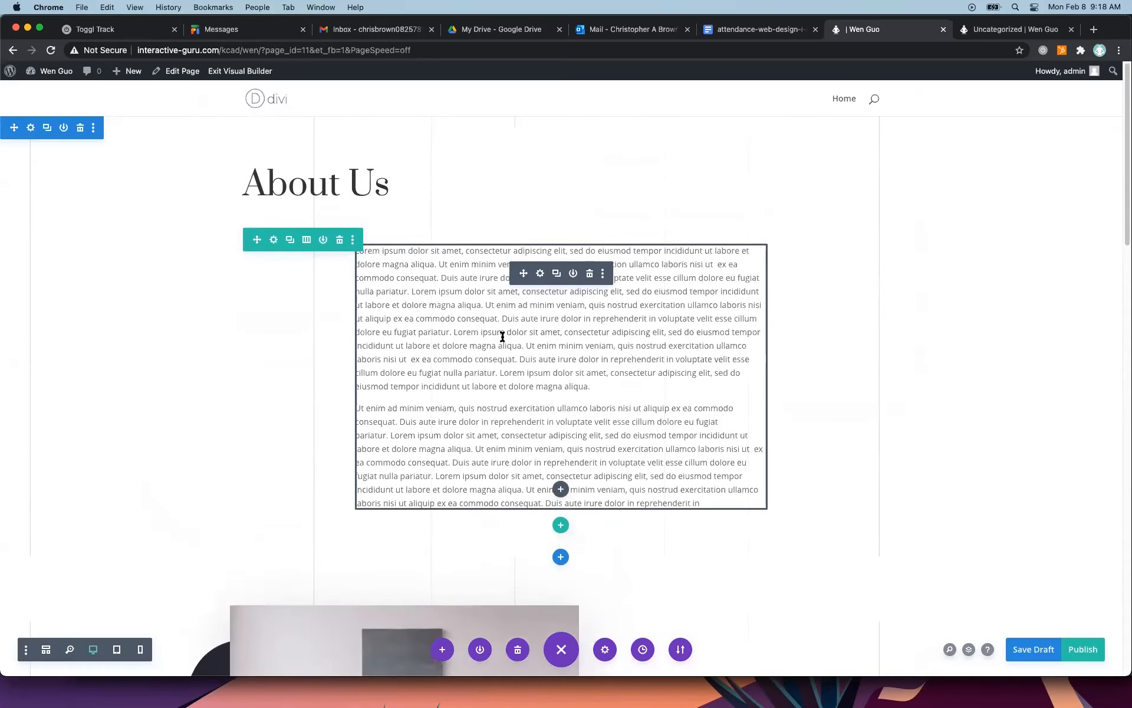
scroll(502, 336, up, 2)
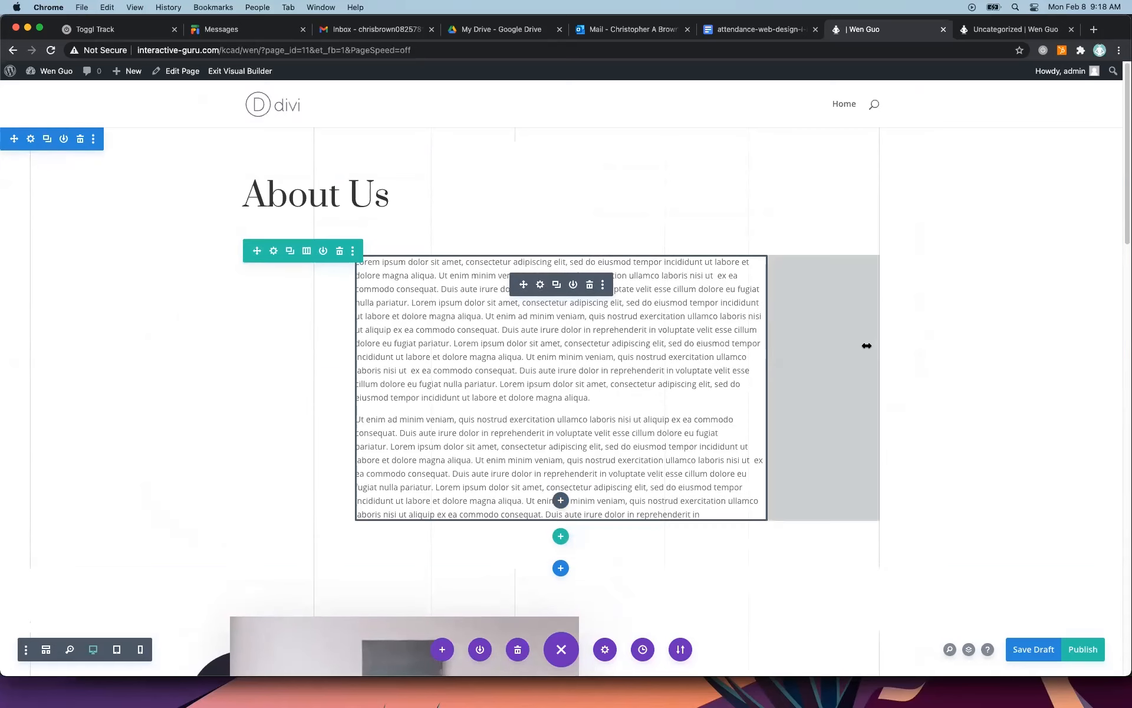
click(117, 655)
click(140, 649)
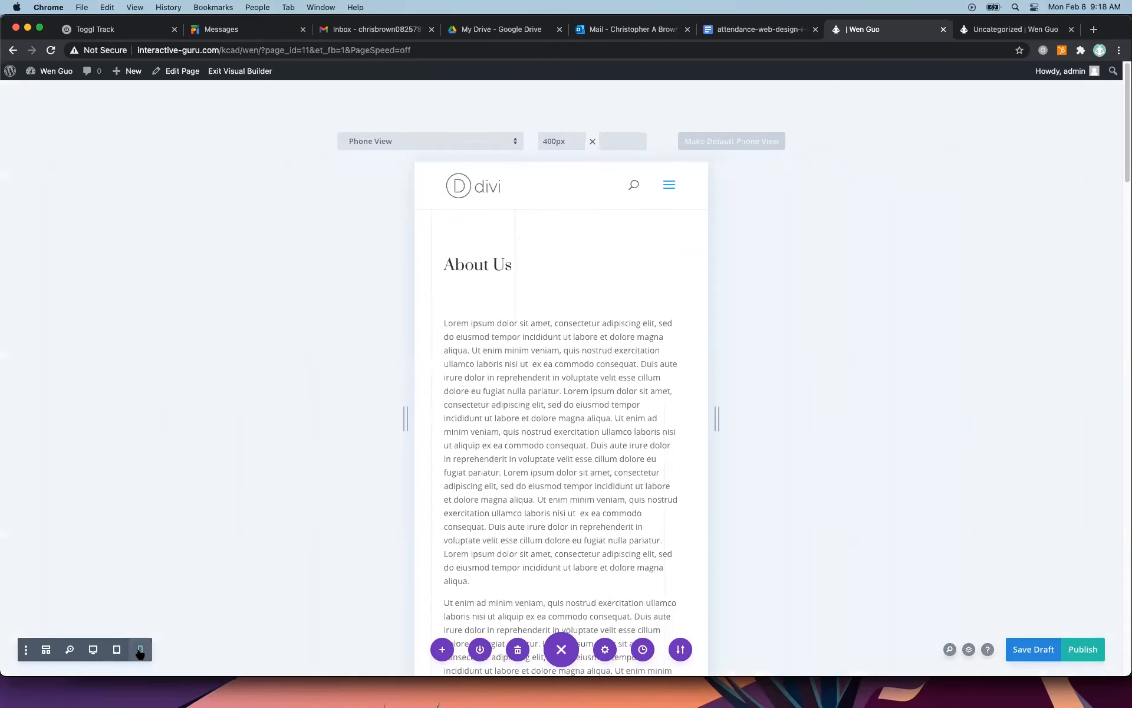
click(646, 185)
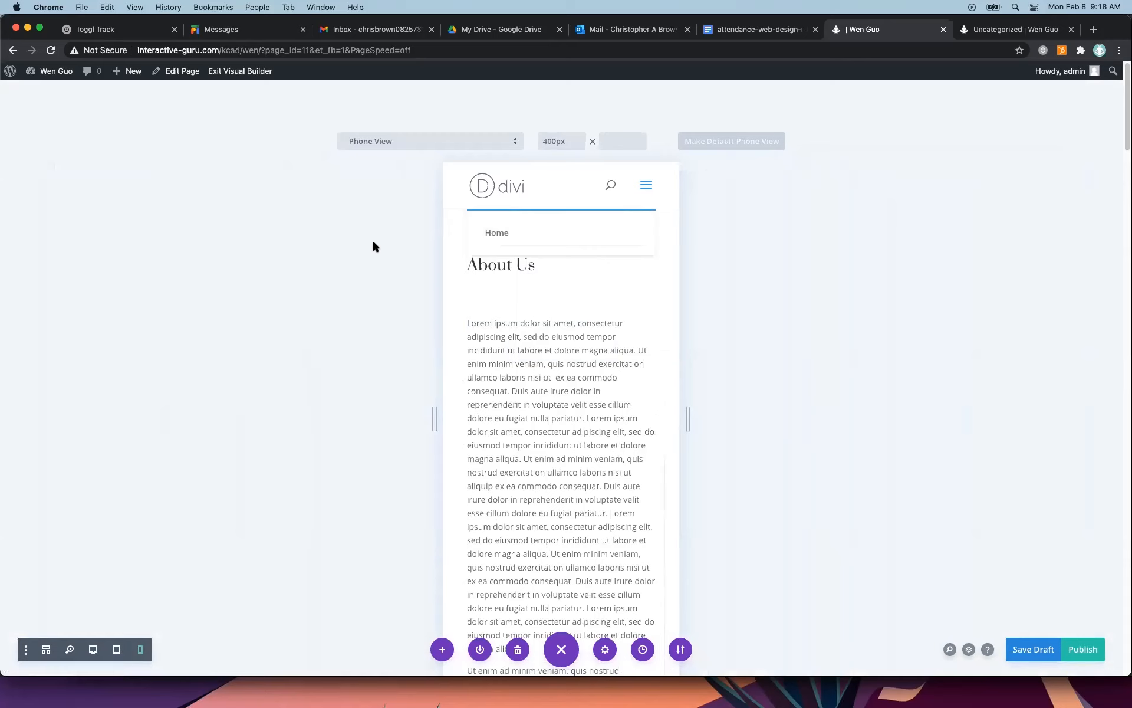
Preview the page at iPhone X/XS/11 Pro size in landscape and portrait, and review its content in portrait.
click(517, 143)
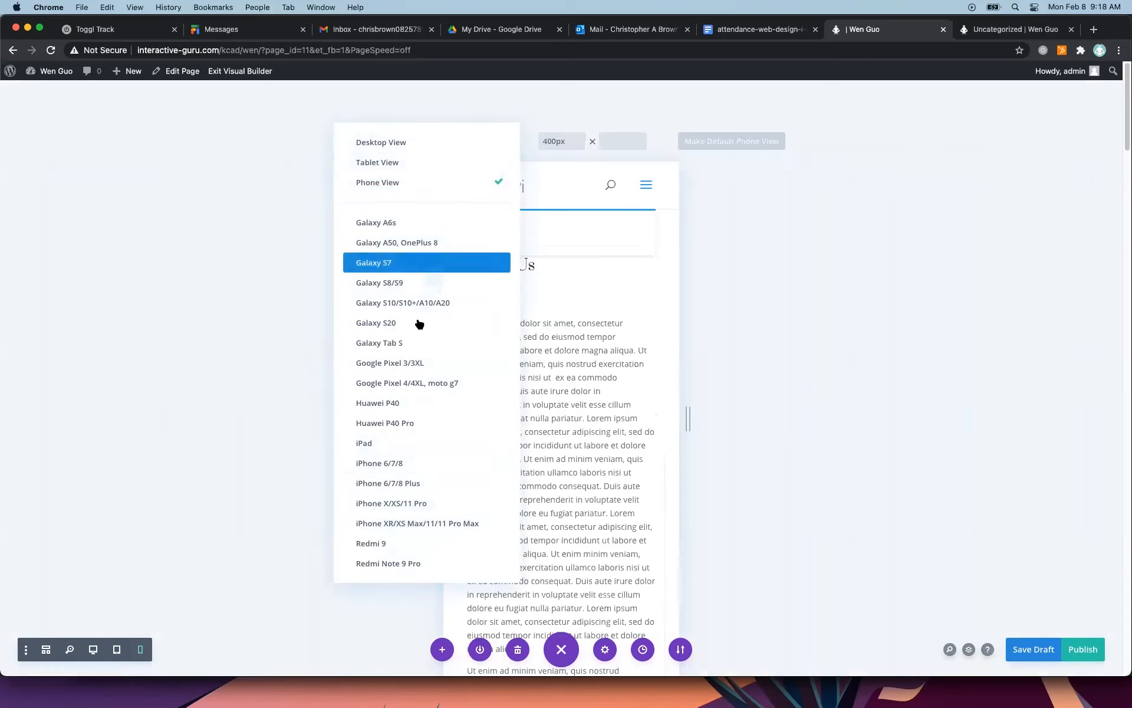
click(418, 503)
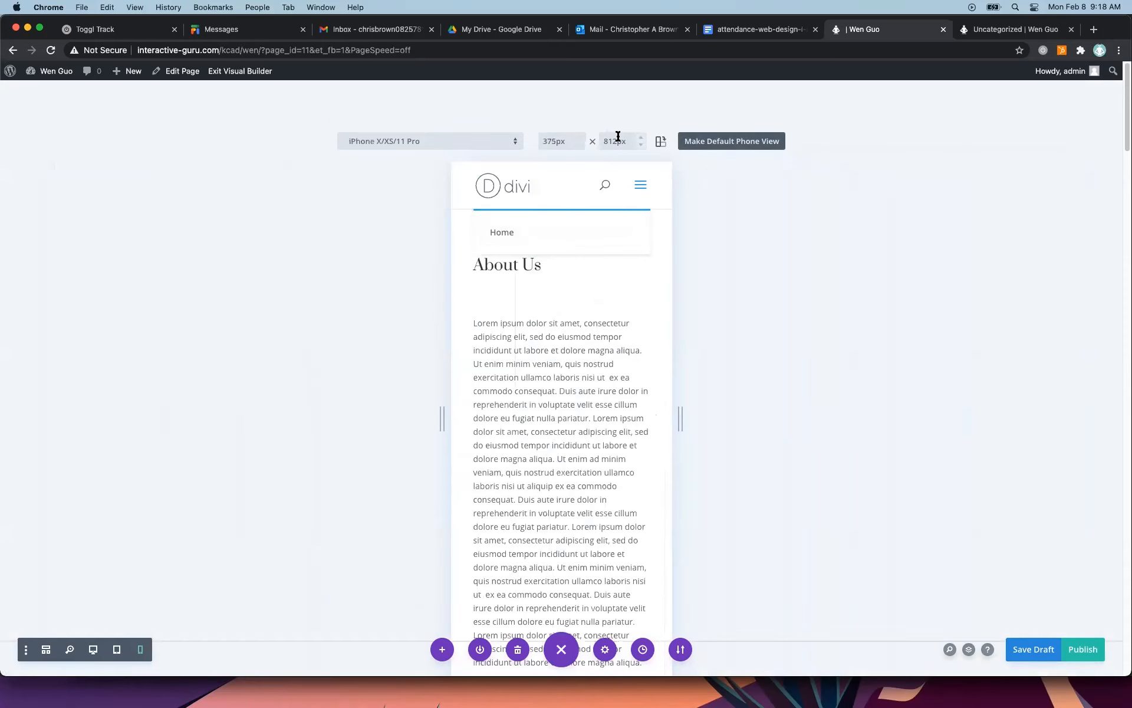
click(661, 142)
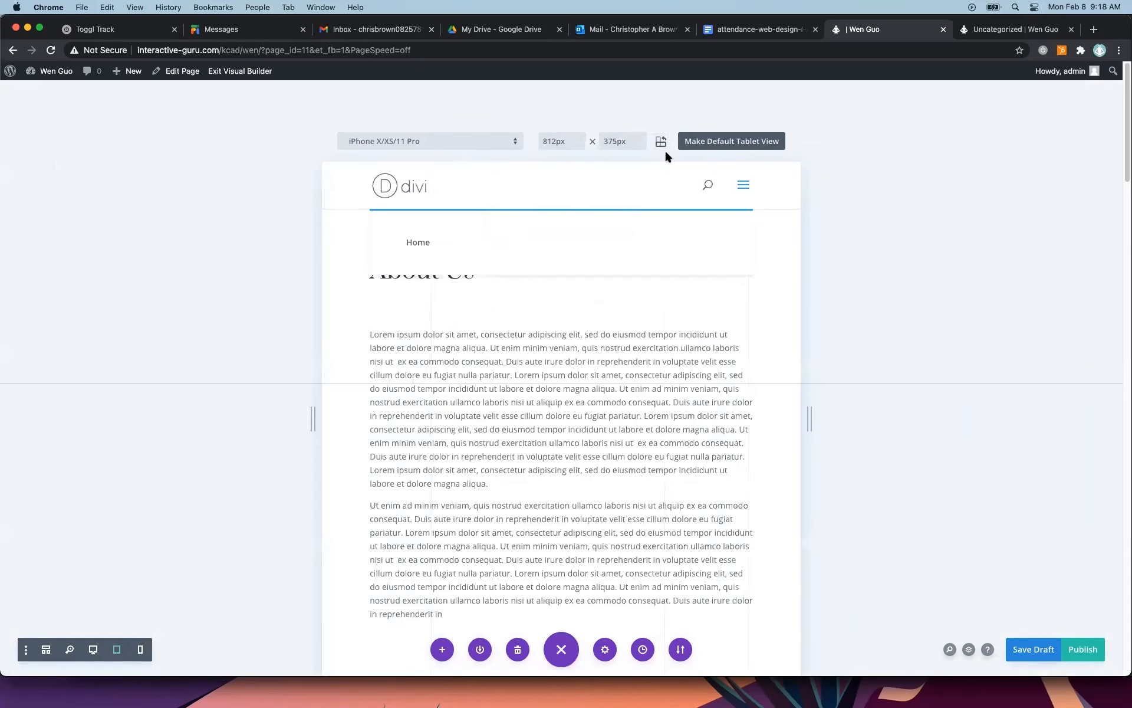
click(661, 142)
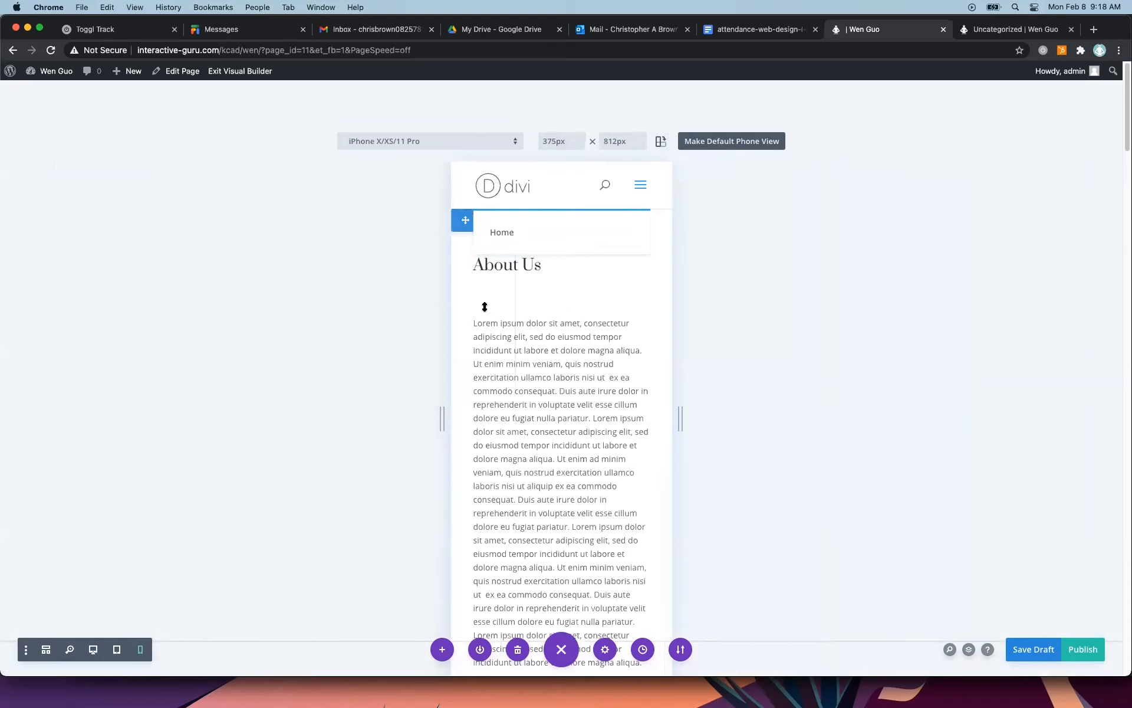
scroll(361, 366, down, 5)
scroll(362, 366, down, 5)
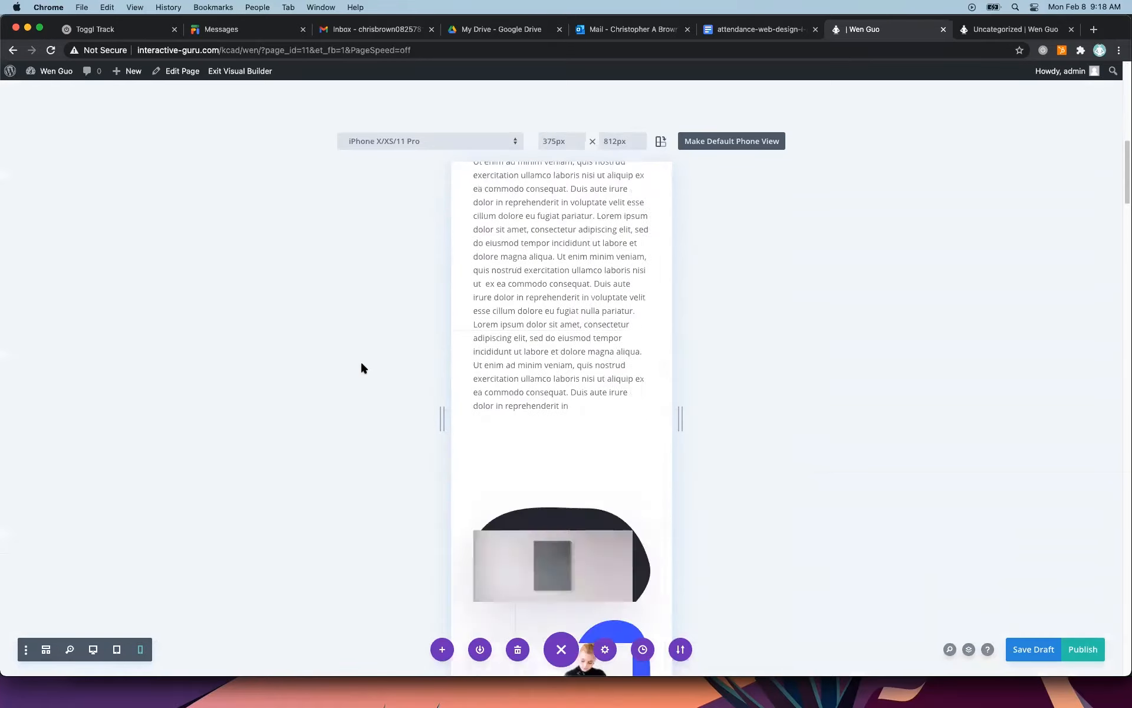
scroll(362, 367, up, 15)
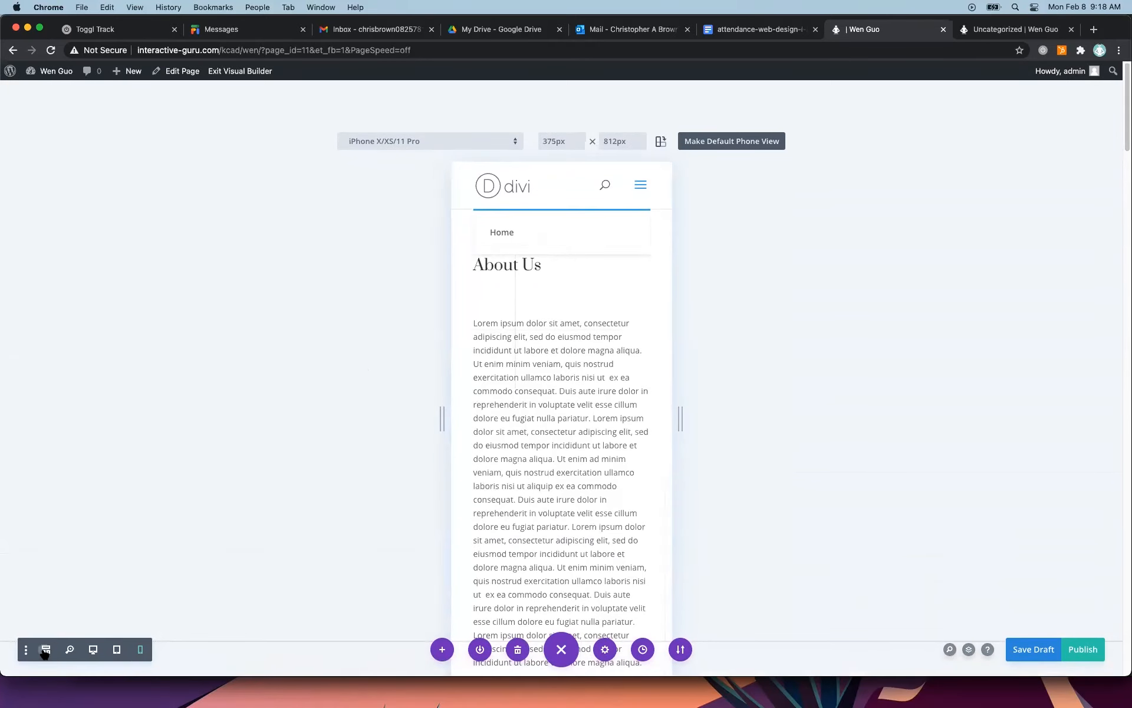
Switch the builder to wireframe view and examine the page's sections, rows and modules from Header to Footer.
click(45, 650)
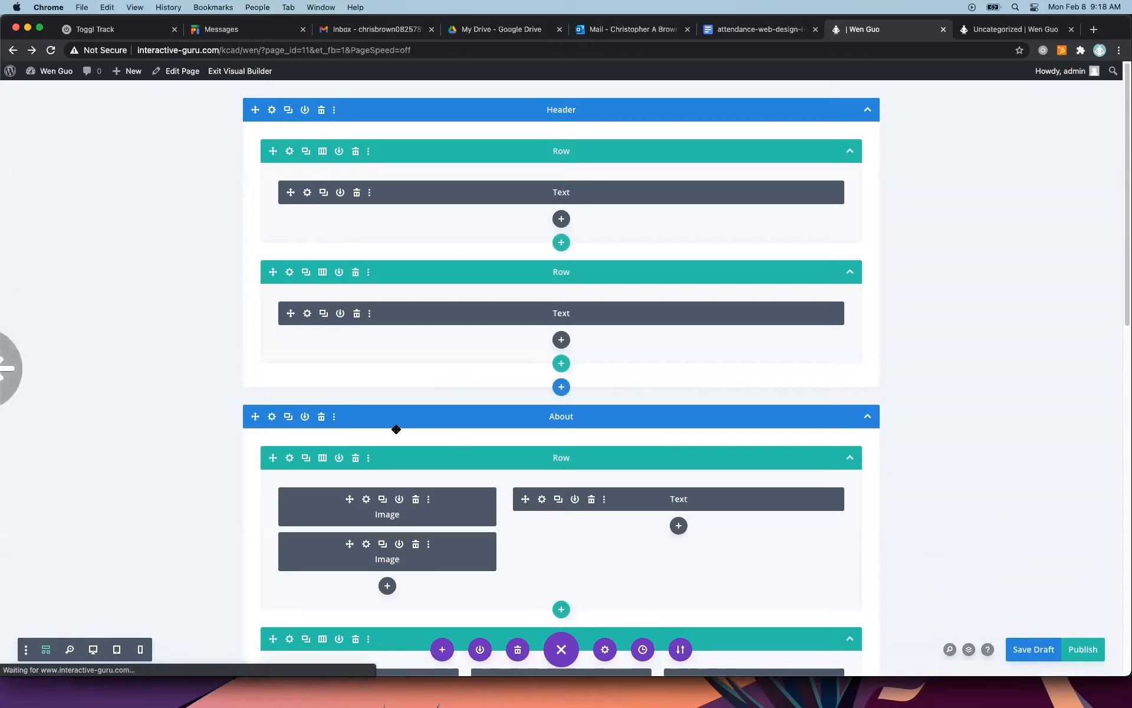
scroll(591, 410, down, 15)
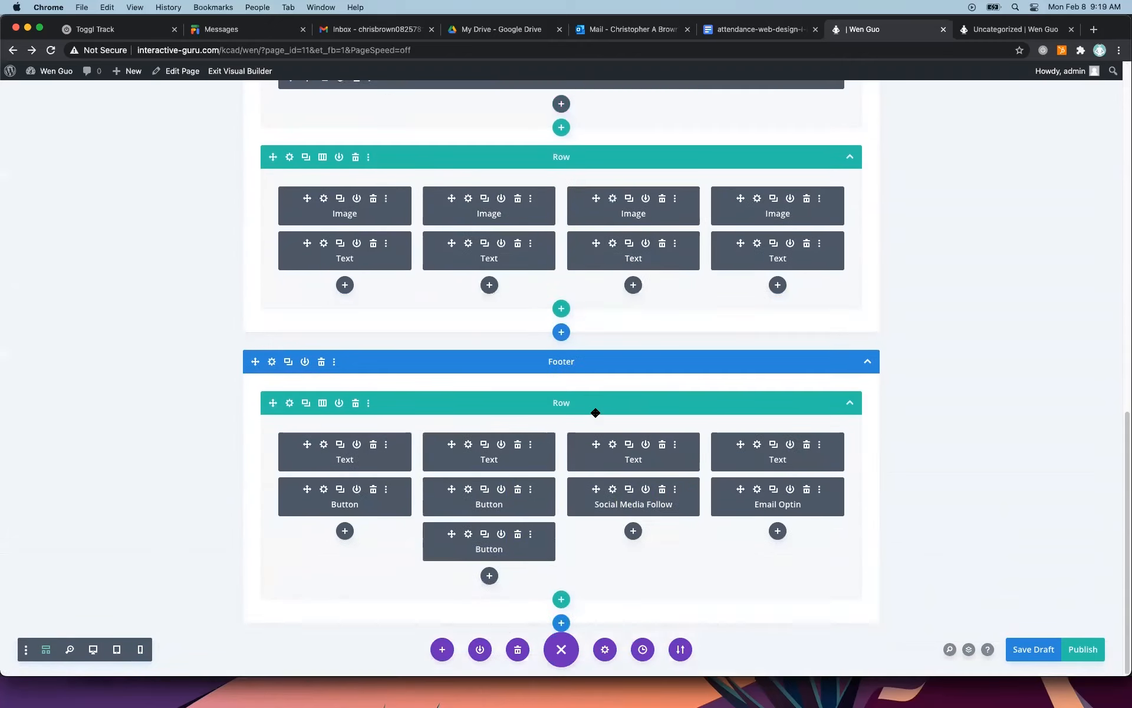
scroll(596, 413, up, 15)
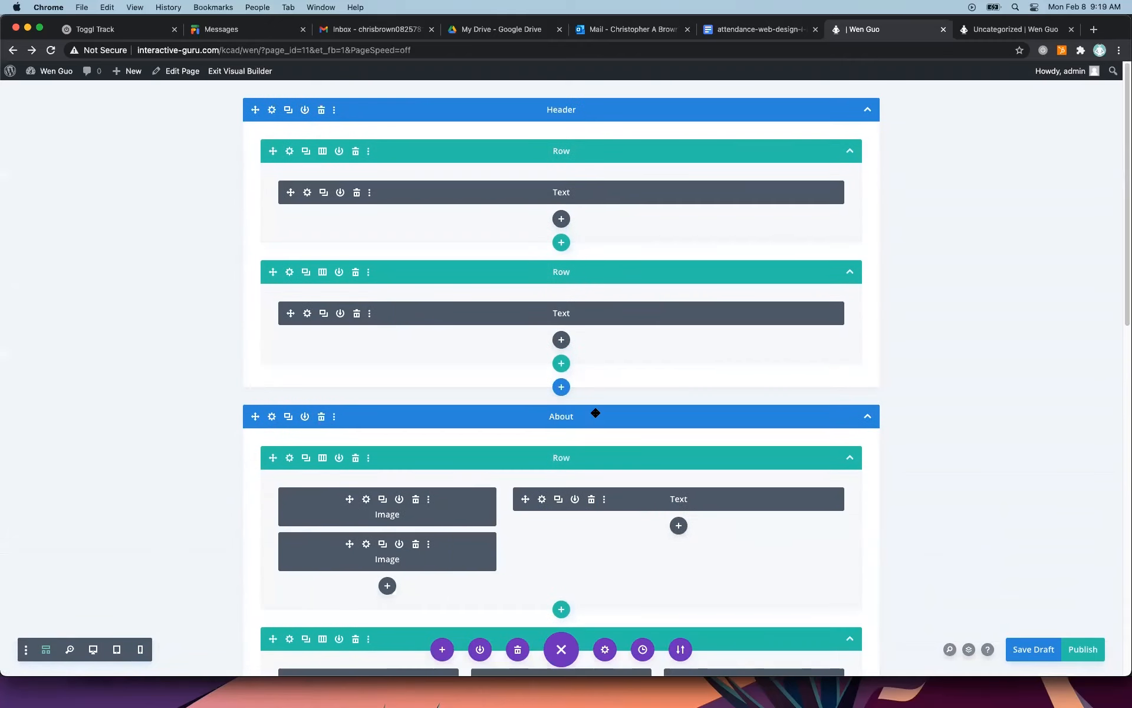
key(super+s)
scroll(572, 420, down, 3)
scroll(566, 413, up, 3)
scroll(572, 407, down, 10)
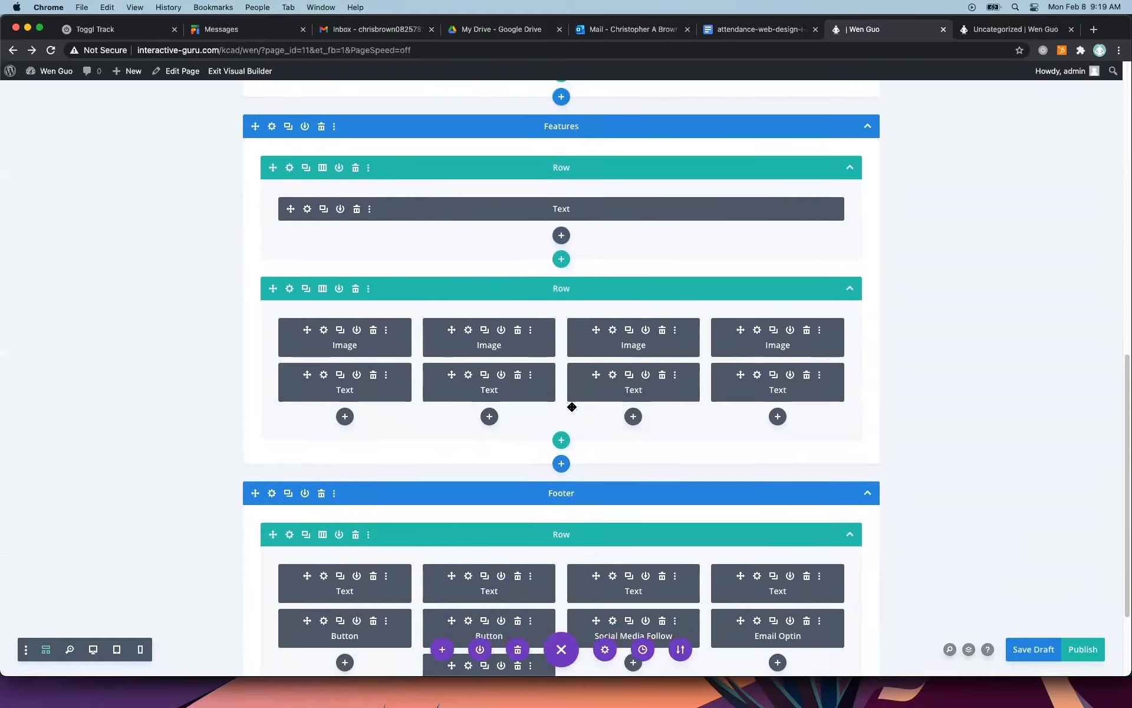
scroll(572, 407, down, 3)
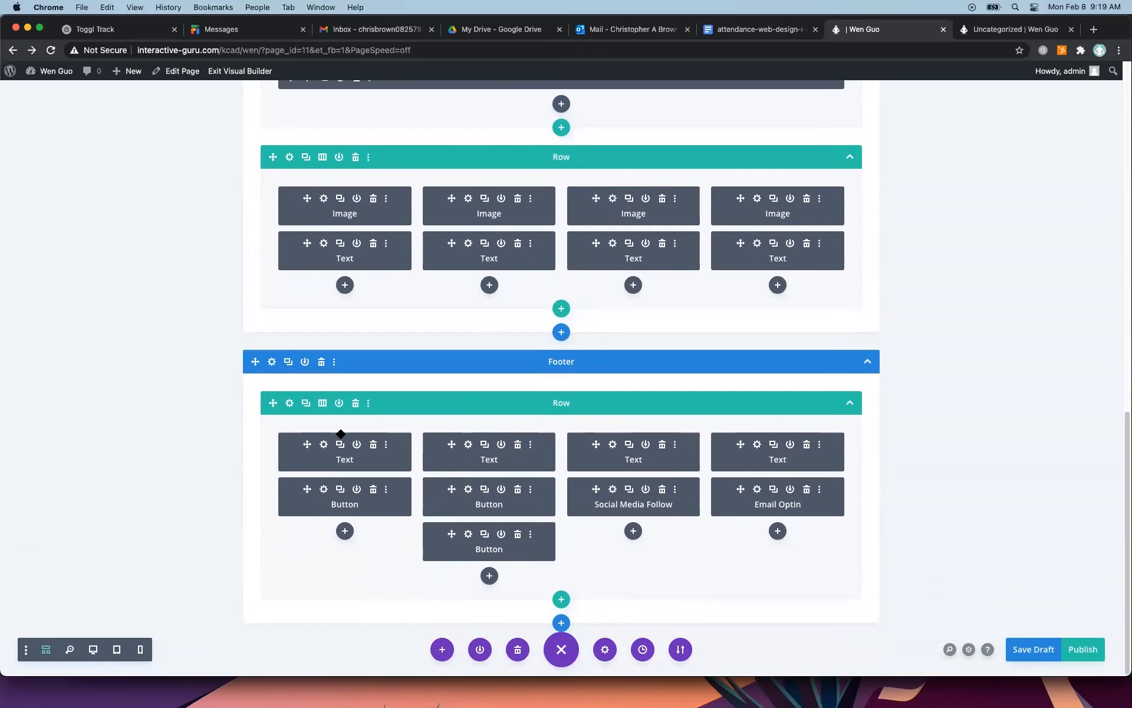
scroll(210, 477, up, 20)
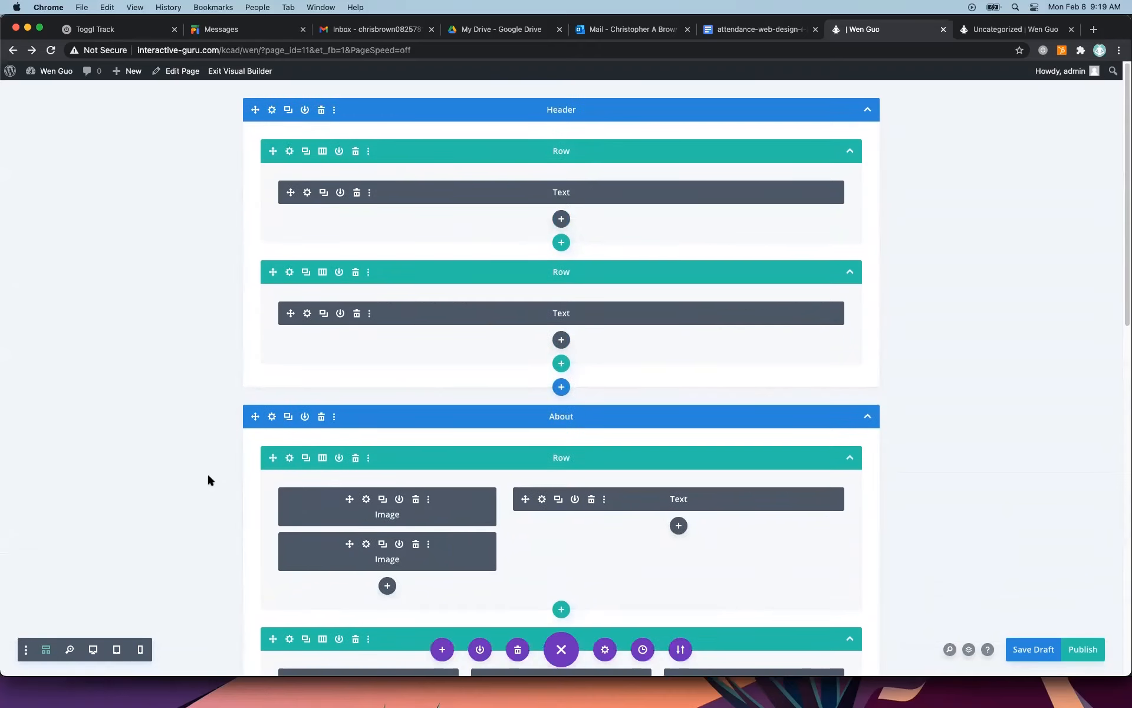
Inspect the Departments & Directors text module's controls in the zoomed-out view, and return to wireframe view.
click(70, 650)
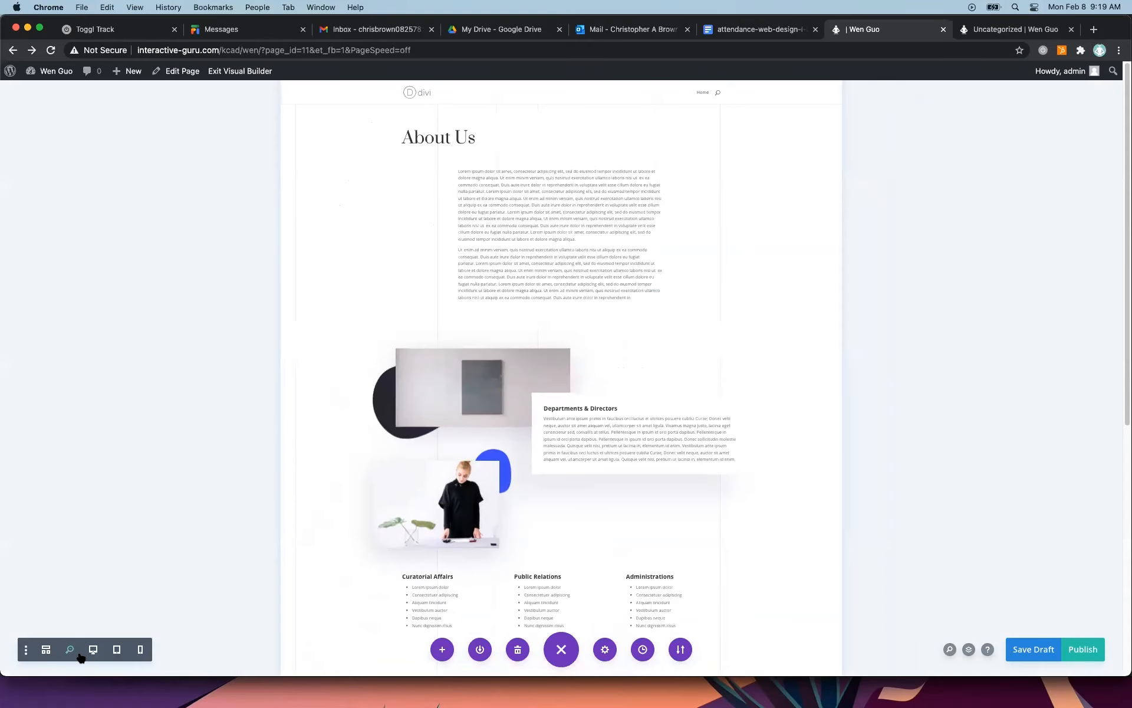
mouse_move(537, 378)
mouse_move(630, 411)
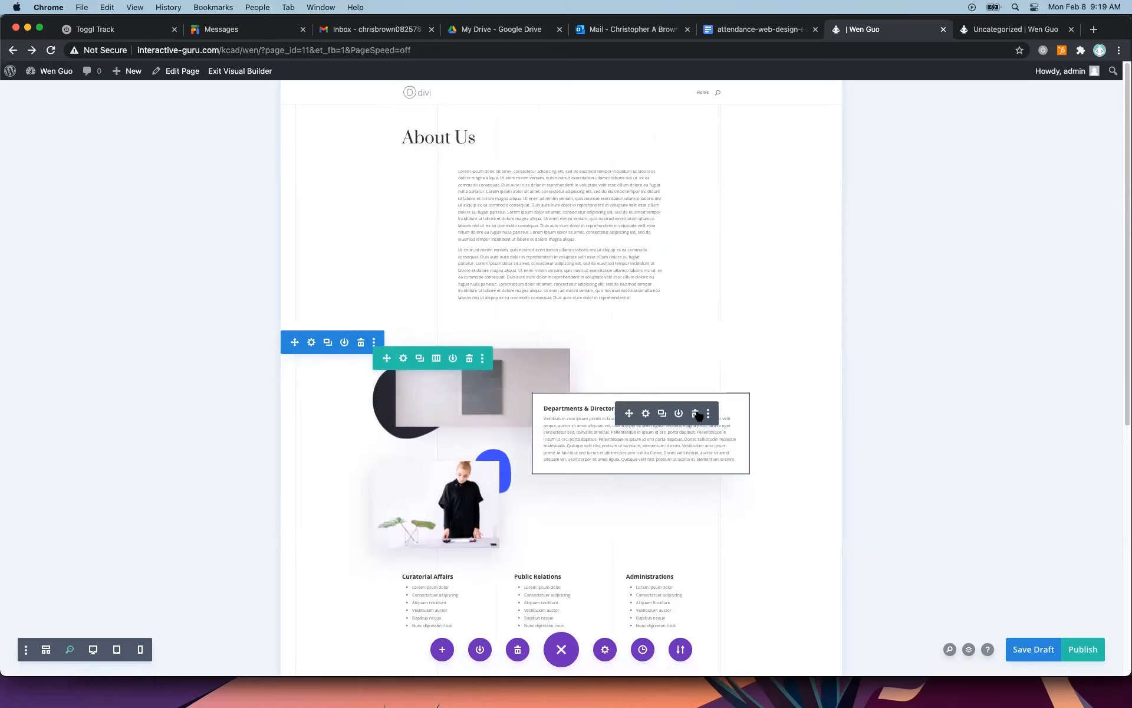
click(46, 650)
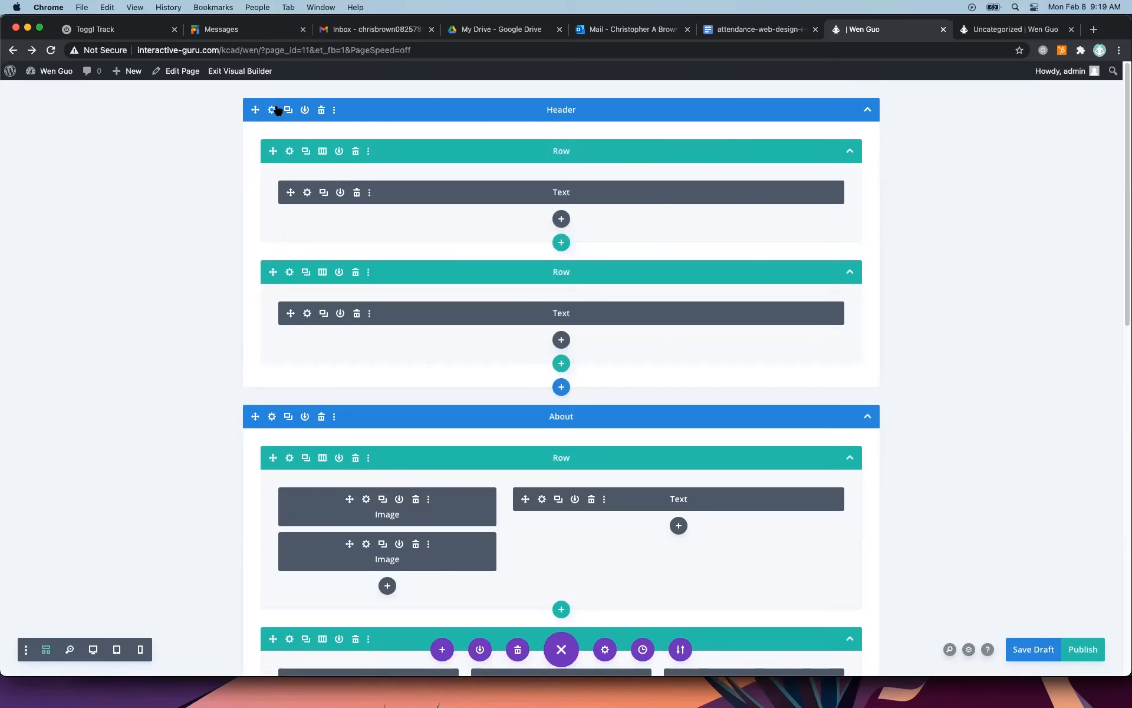
Delete all the premade layout sections from Header through Footer in the wireframe.
click(322, 111)
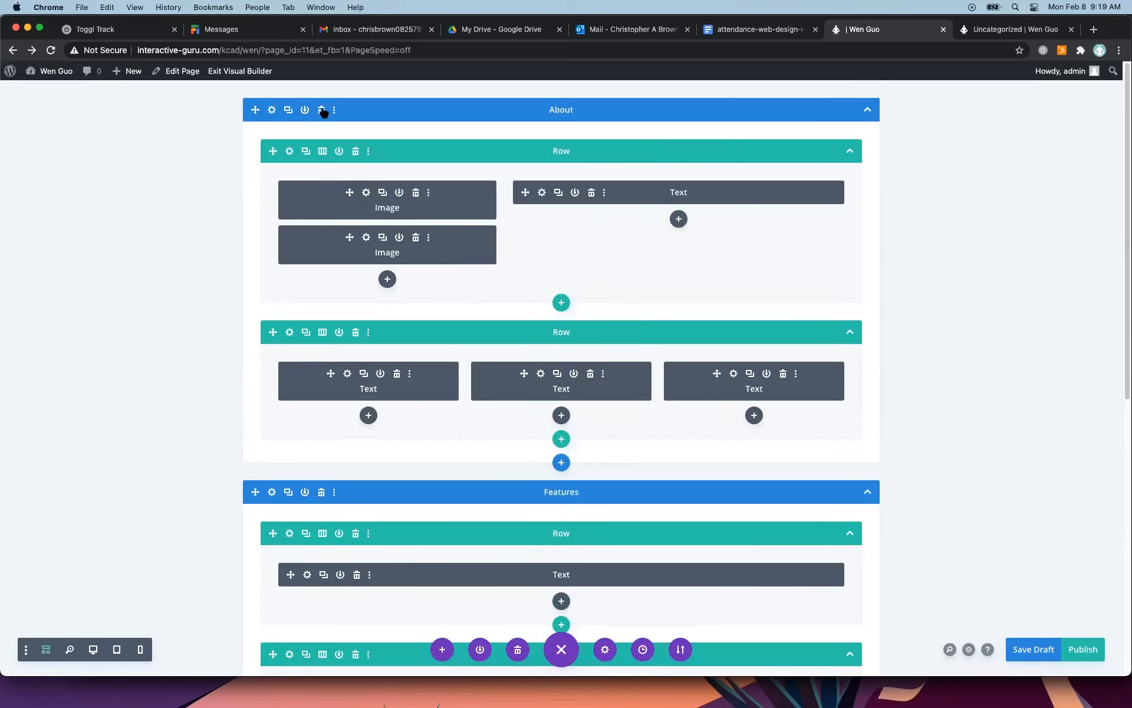
click(322, 110)
click(323, 111)
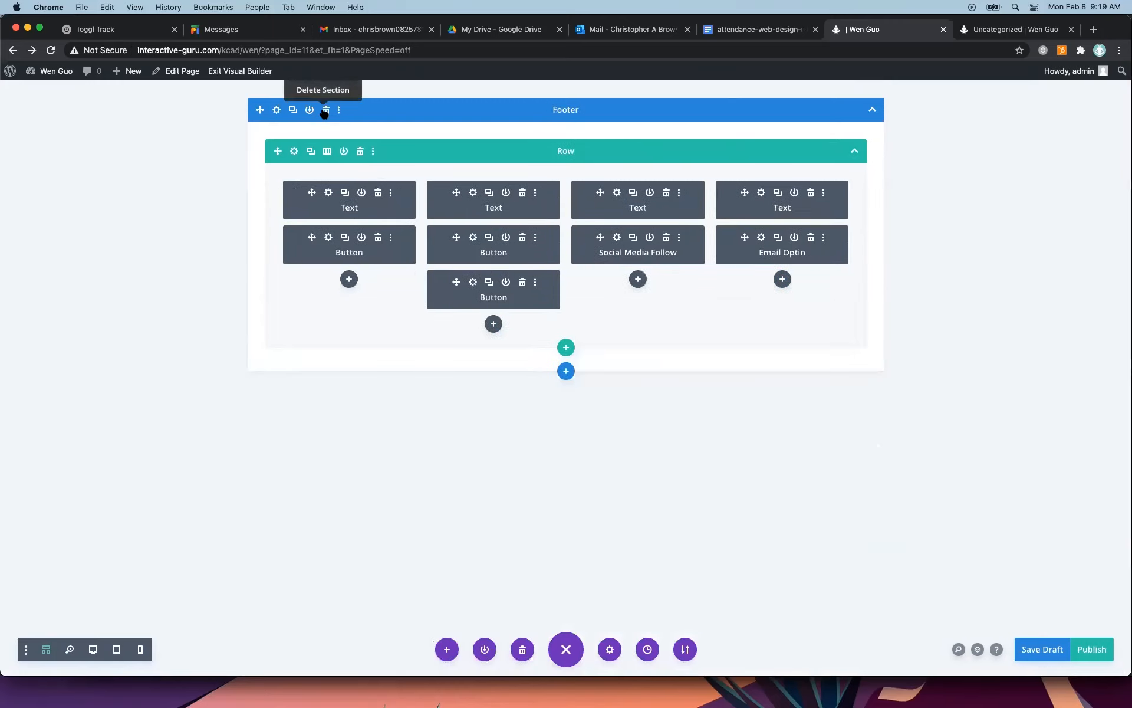
click(324, 111)
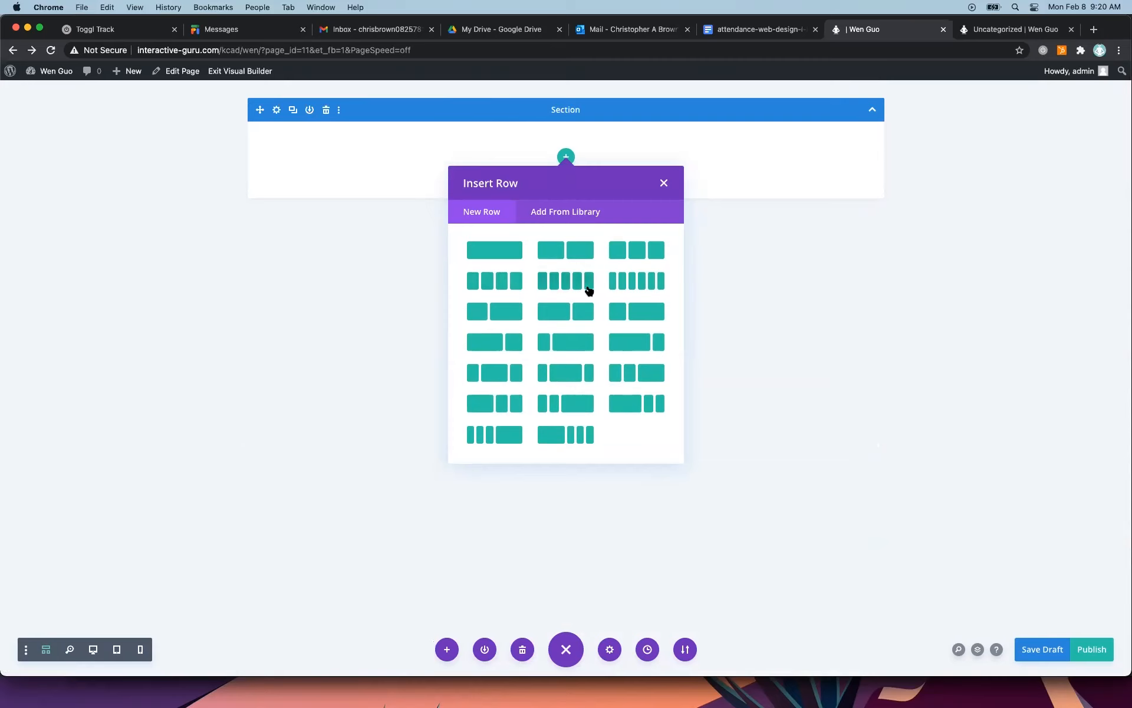
Insert a single-column row in the empty section and add a Text module to it.
click(491, 252)
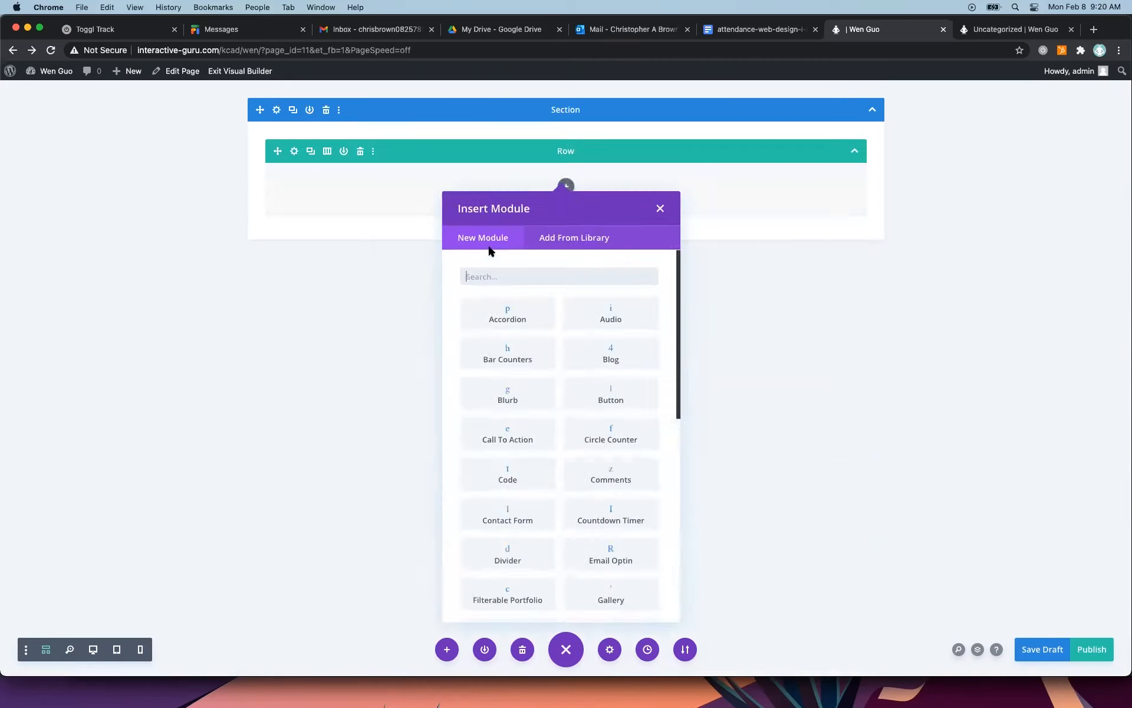
scroll(541, 400, down, 10)
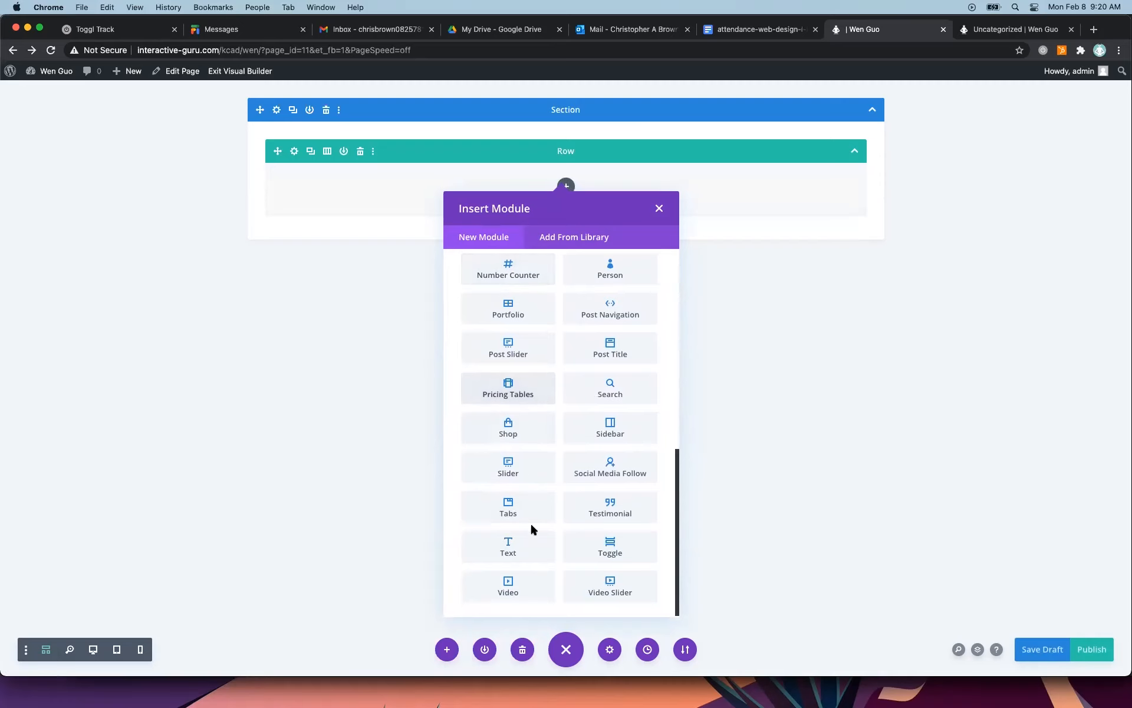
click(508, 548)
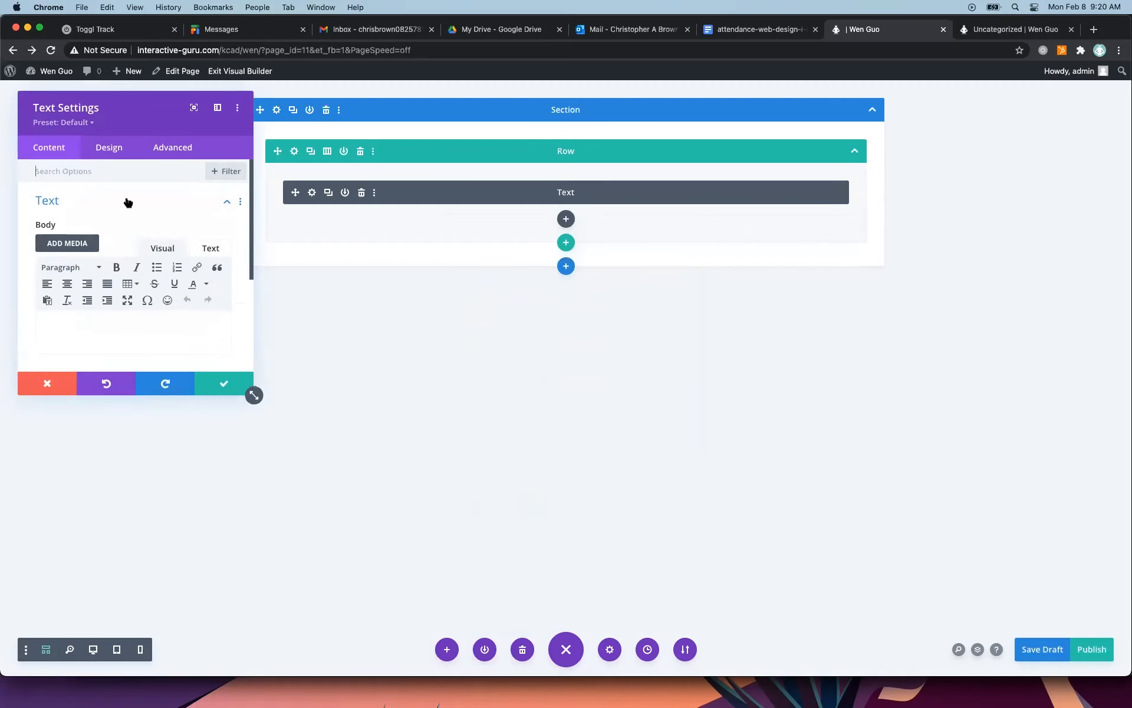
Enter "Welcome to my About Page!" as the Text module's body and save the module.
click(120, 170)
text(Welcome to my About Page!)
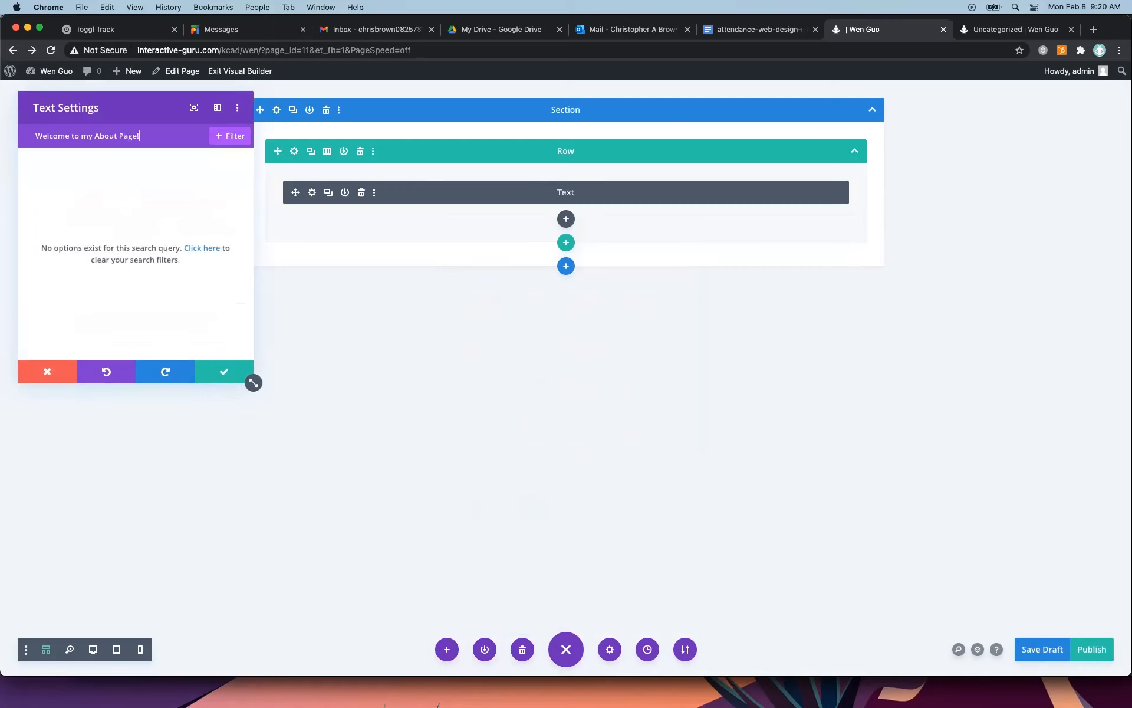
click(146, 166)
click(122, 136)
key(BackSpace)
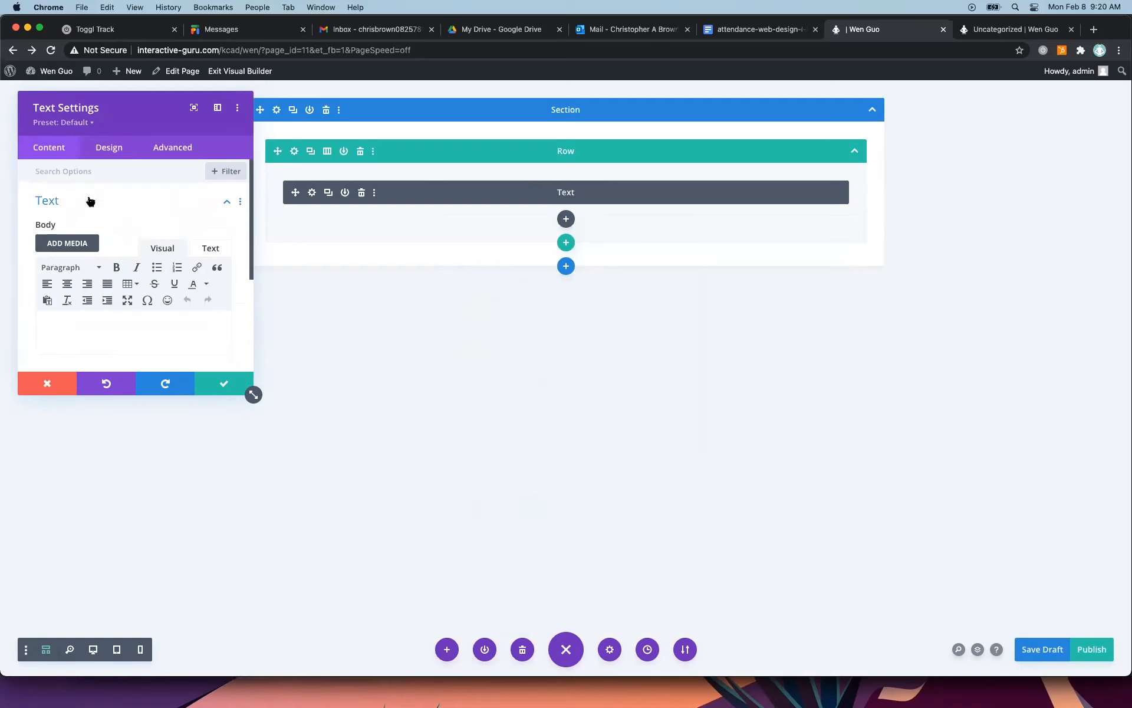
click(90, 201)
click(212, 202)
click(118, 329)
text(Welcome to my About Page!)
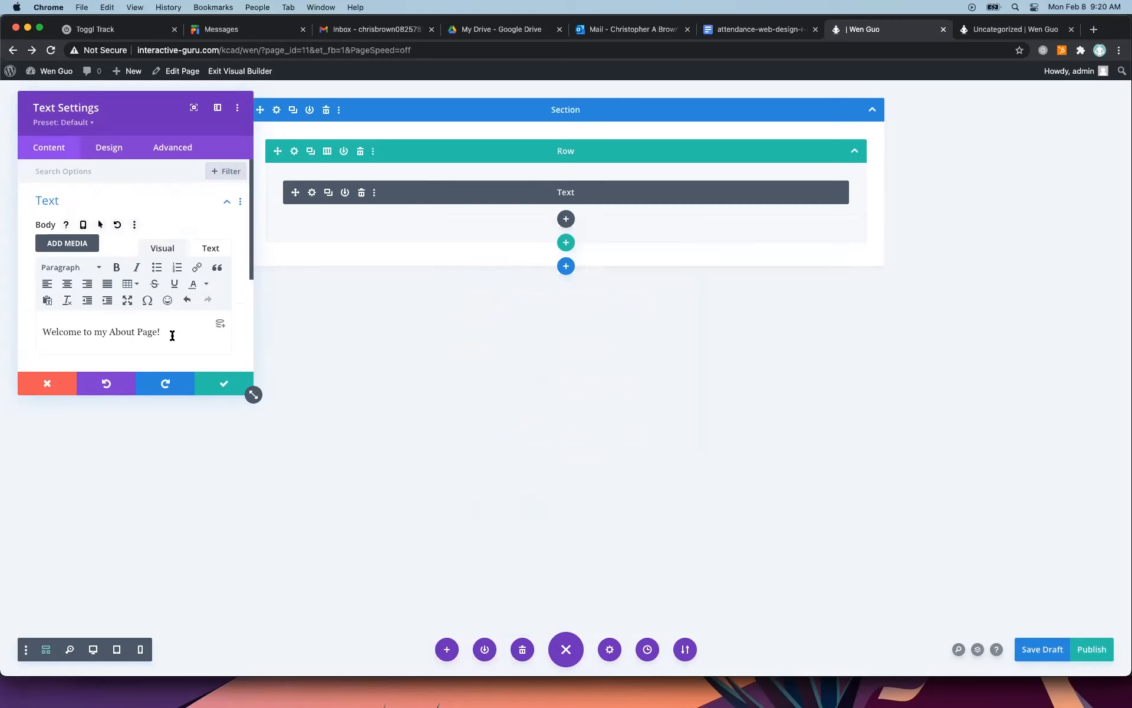
click(222, 383)
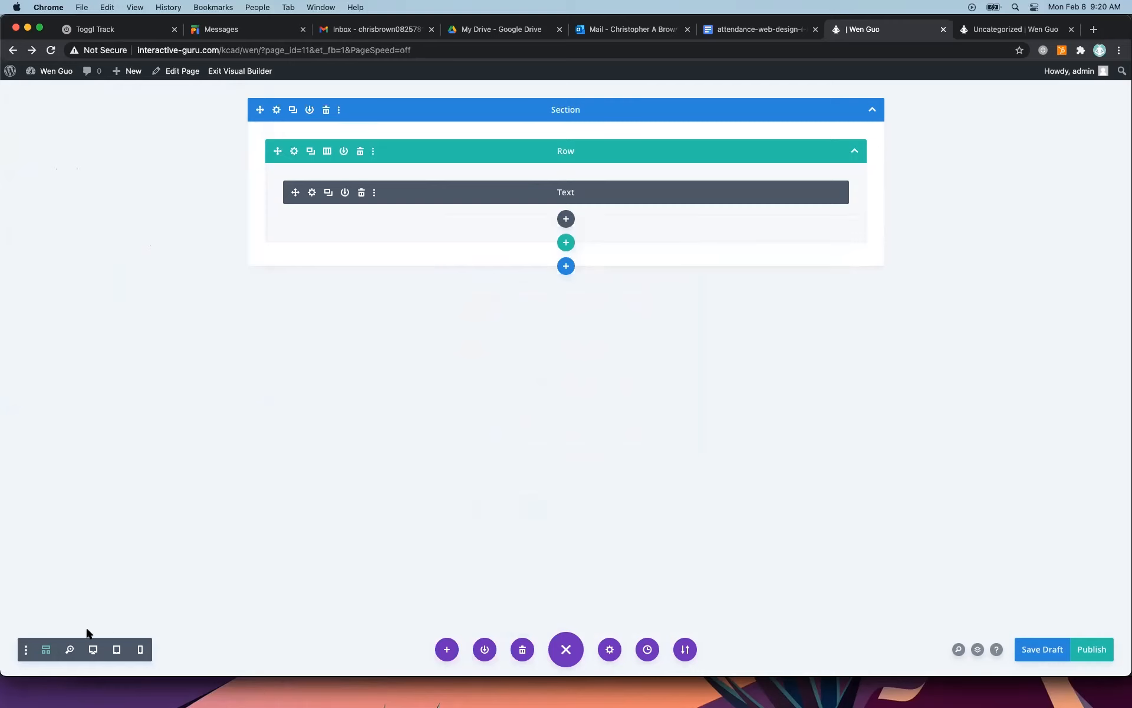
Leave wireframe view, publish the page, and reload the live site to check its navigation menu.
click(46, 649)
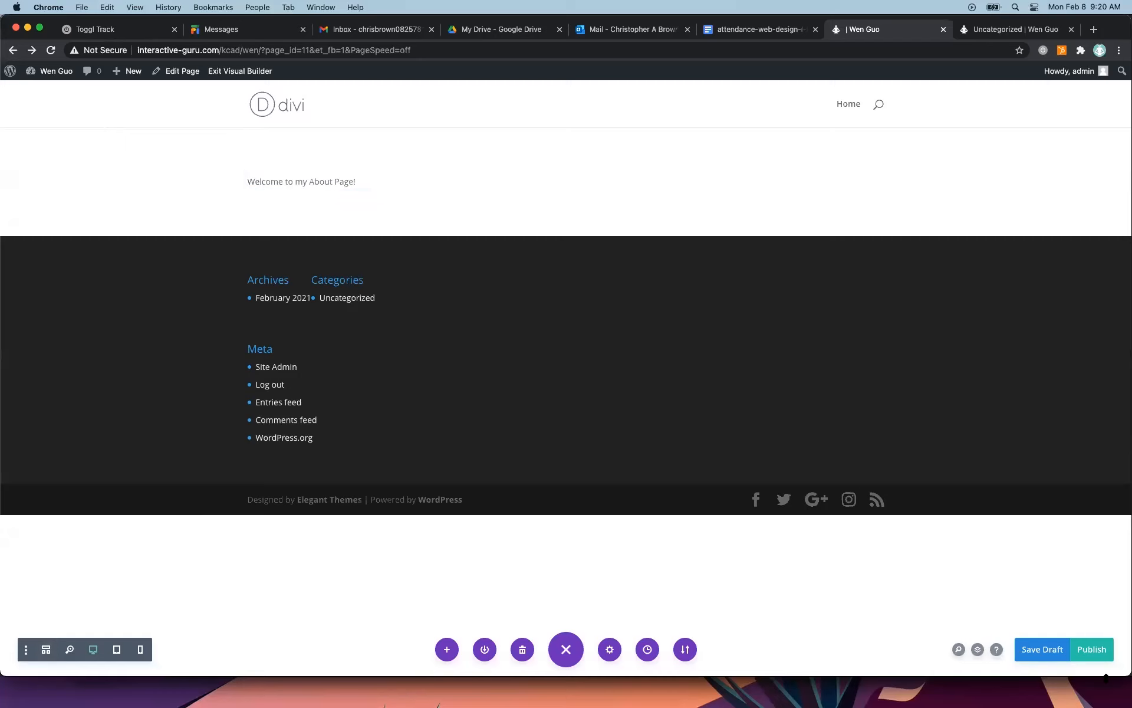
click(1101, 653)
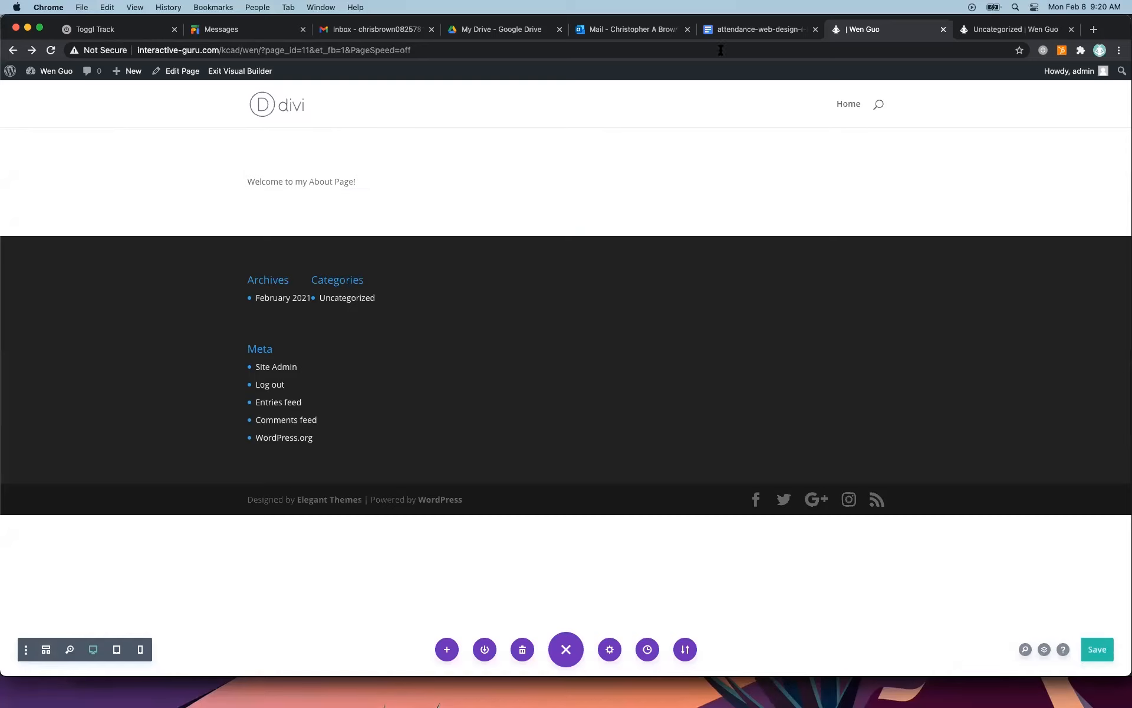
click(984, 30)
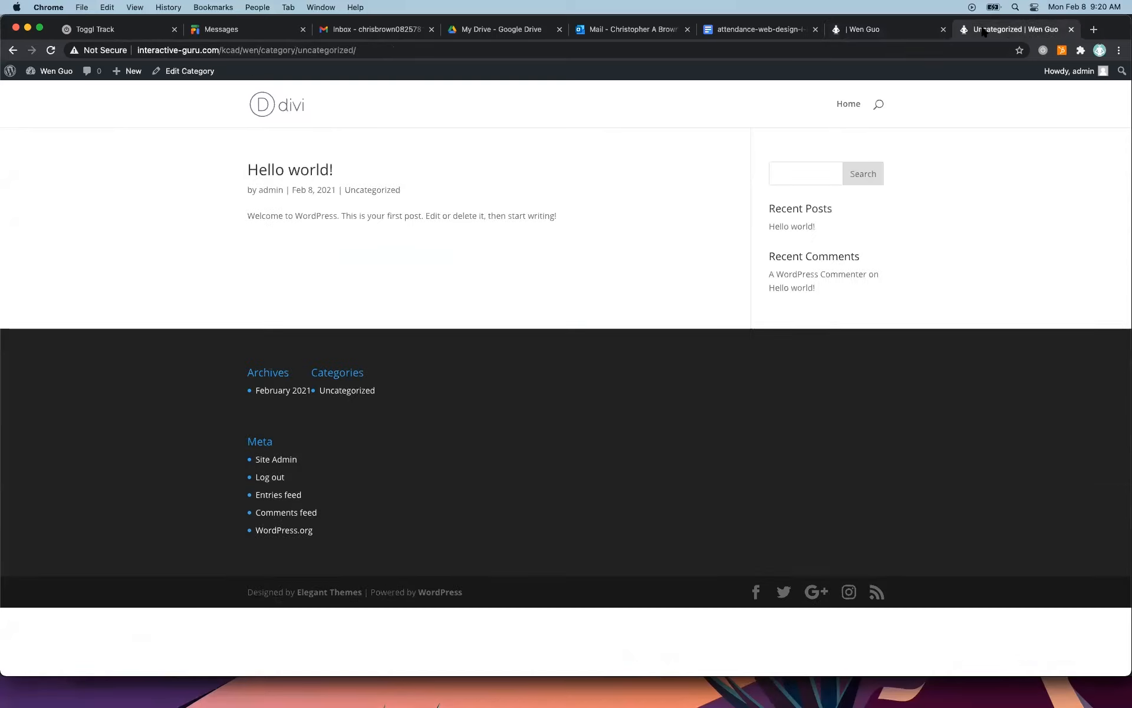
click(51, 52)
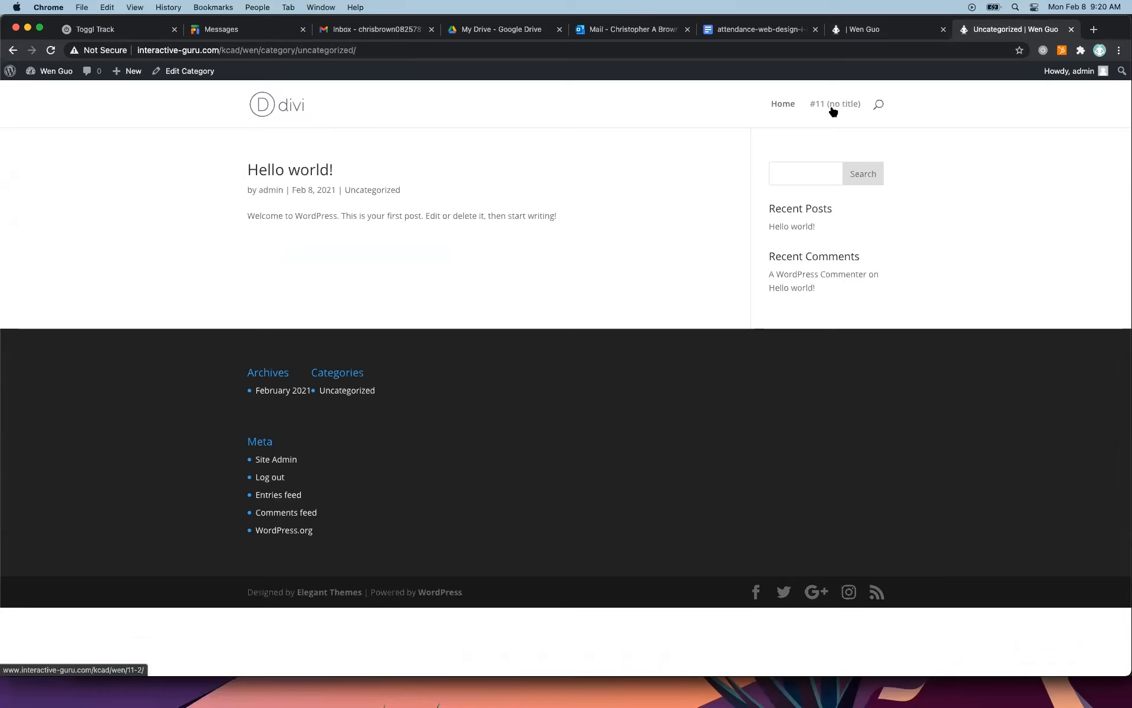
Return from the builder to the WordPress dashboard, logging in with the account password.
click(865, 29)
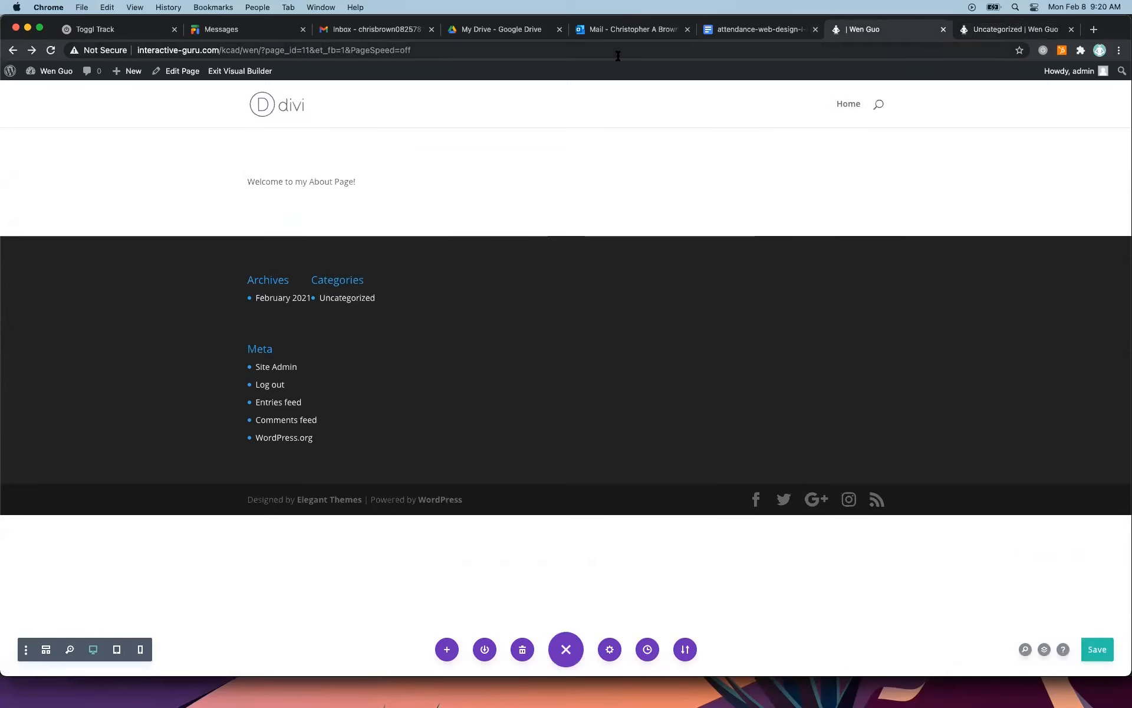
click(57, 71)
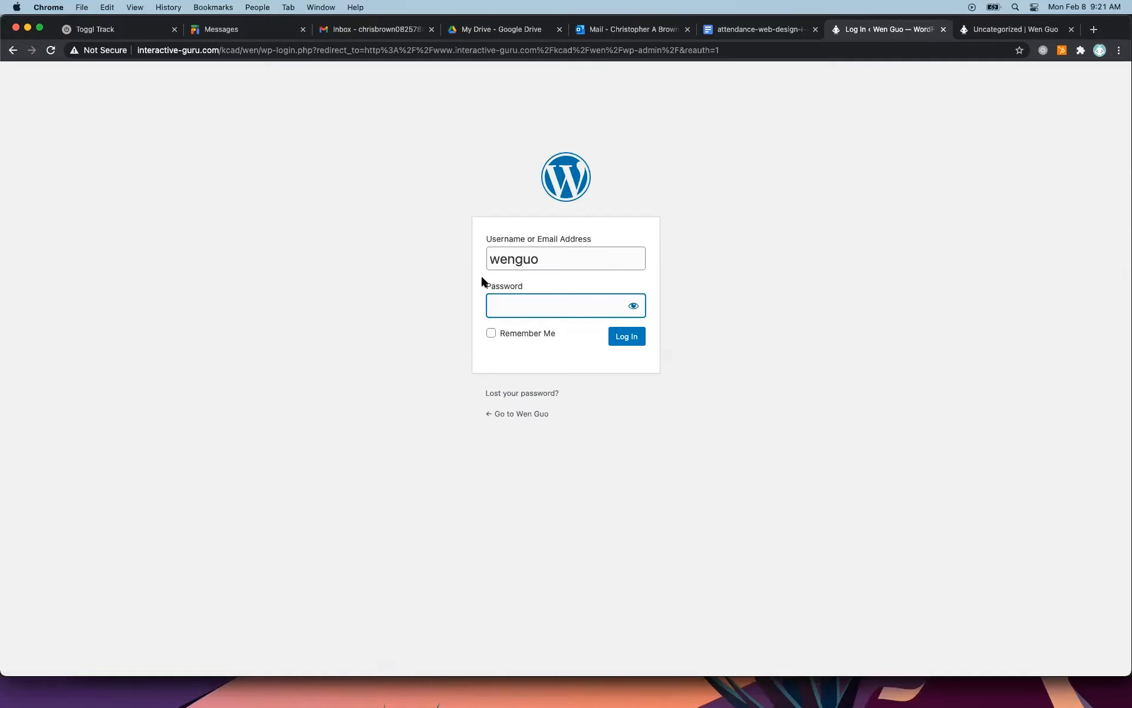
text(*******)
key(Return)
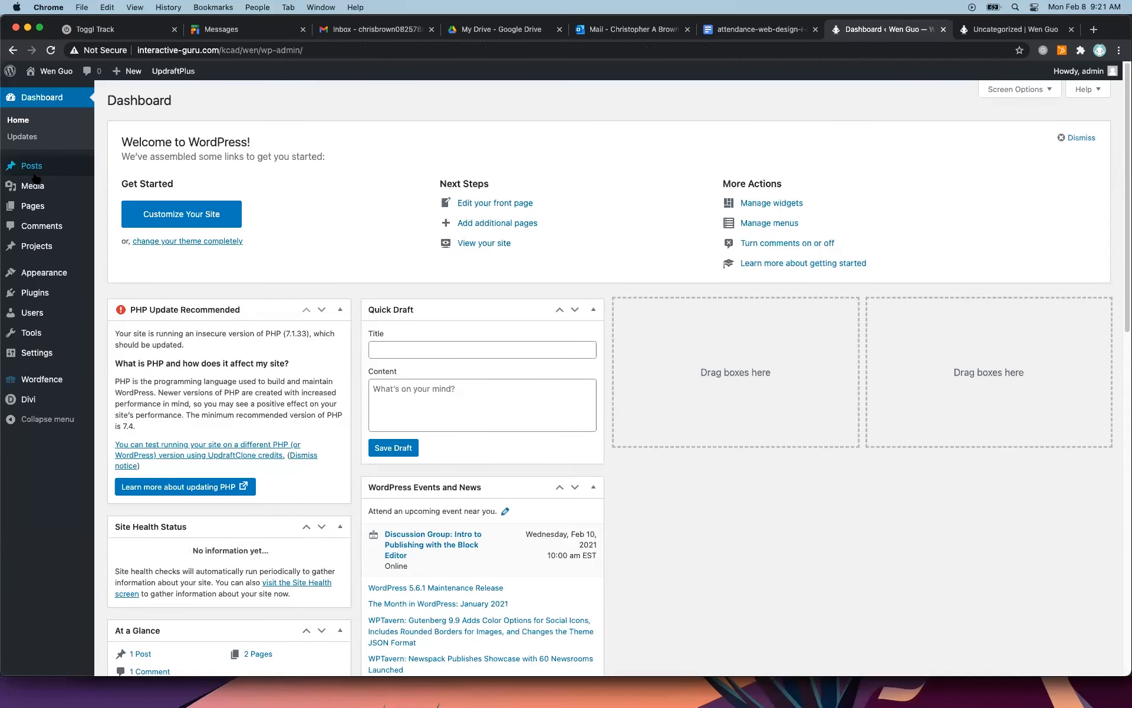
Title the untitled Divi page "About" through Quick Edit in the Pages list and update it.
click(32, 207)
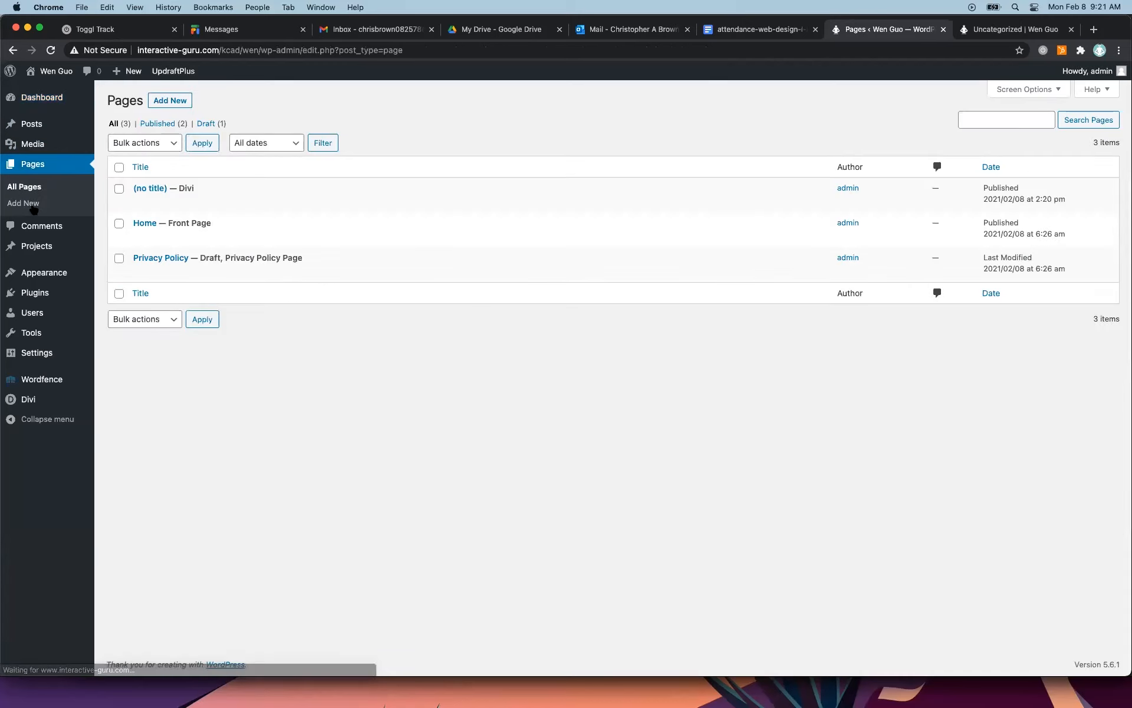
mouse_move(157, 185)
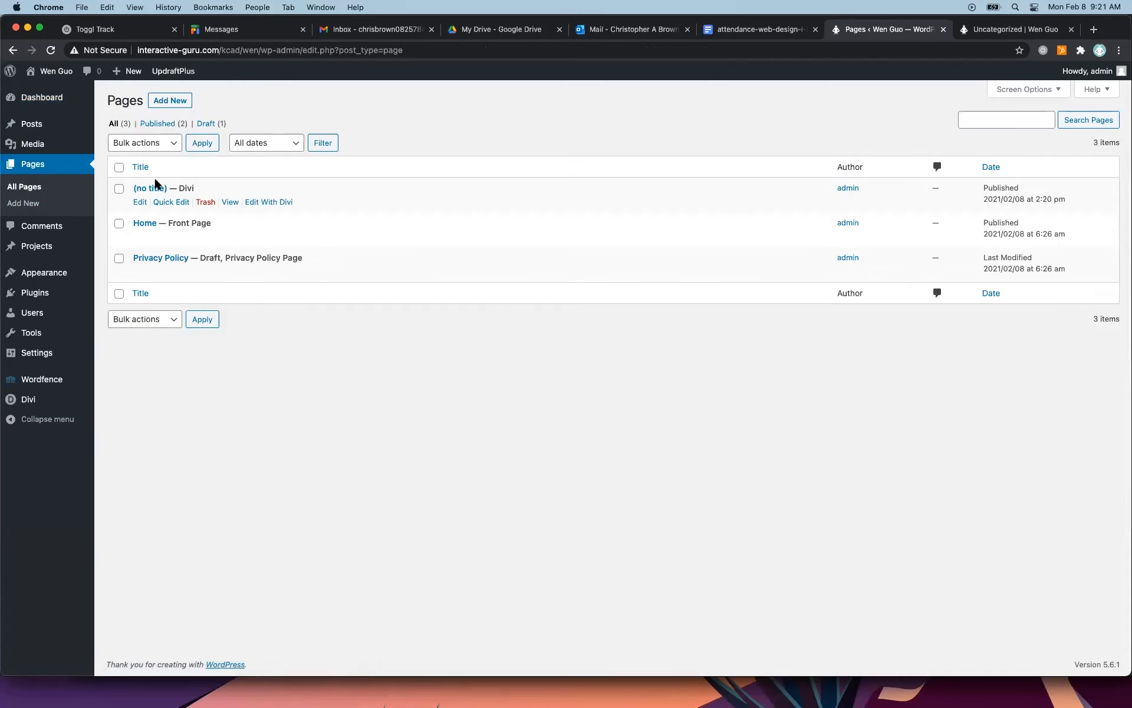
click(163, 201)
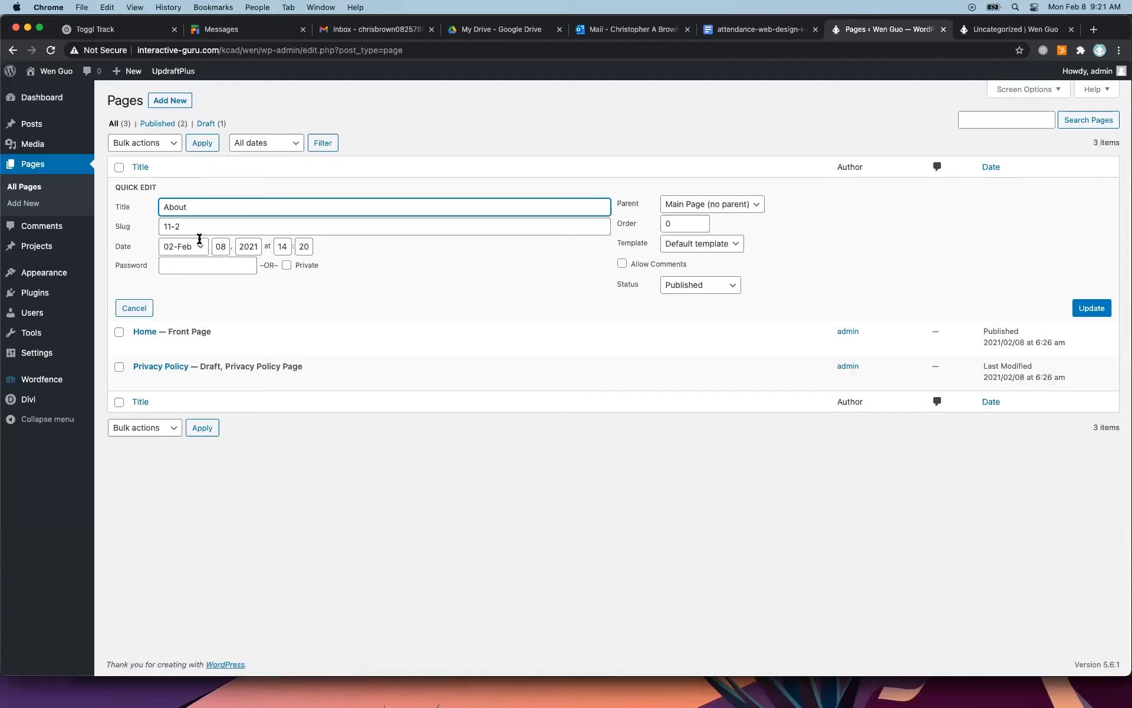
click(1090, 306)
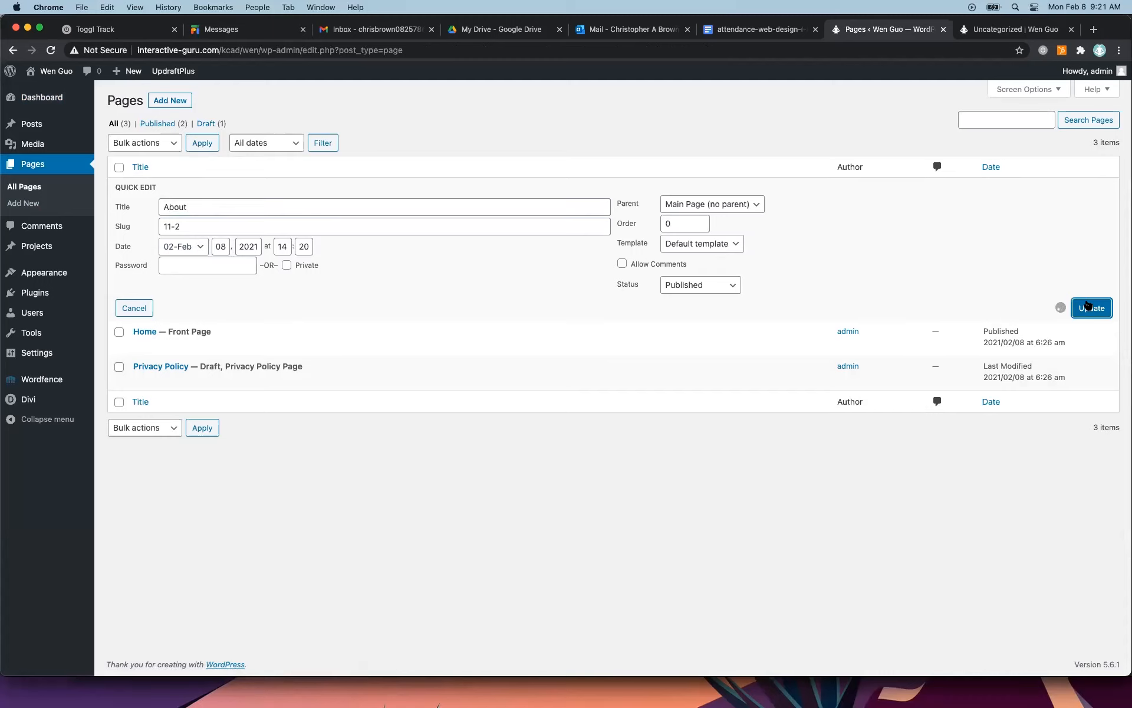
Reload the live site and view the About and Home pages from its navigation menu.
click(994, 31)
click(50, 50)
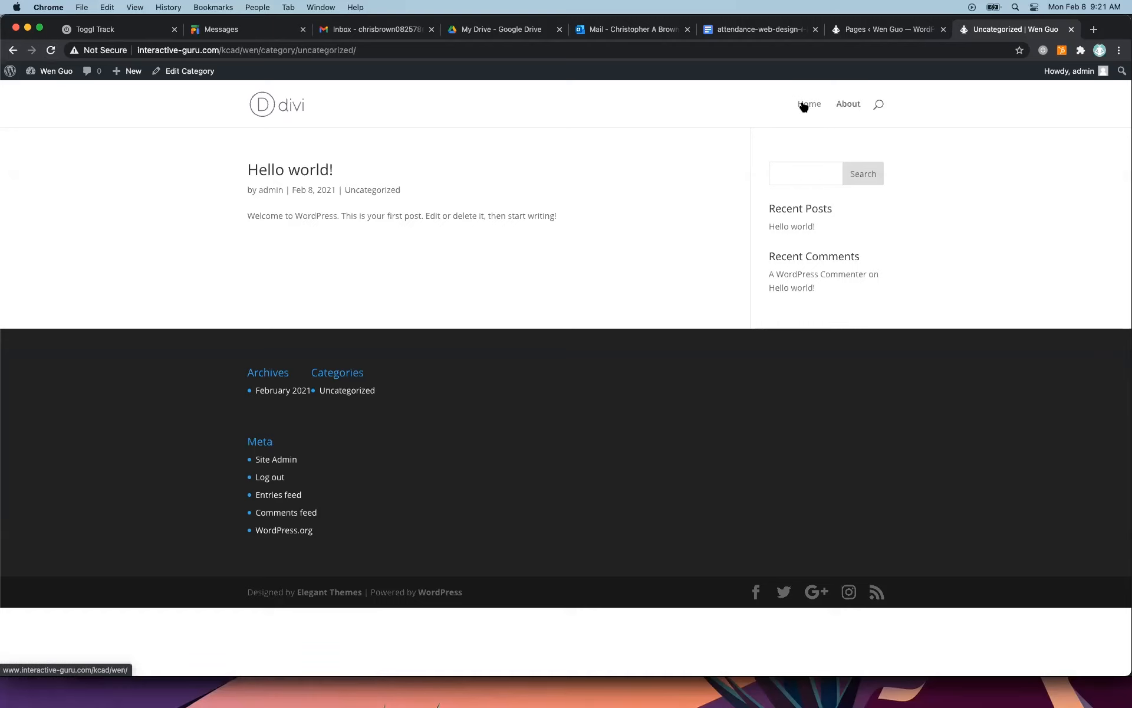
click(845, 109)
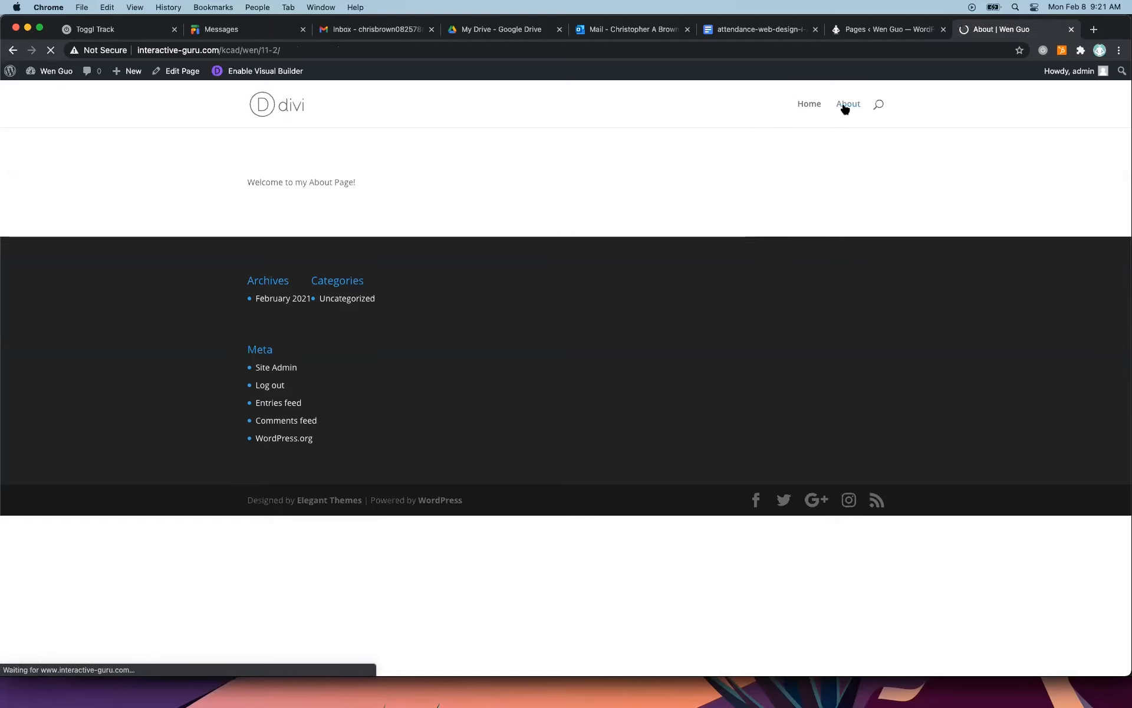
click(808, 105)
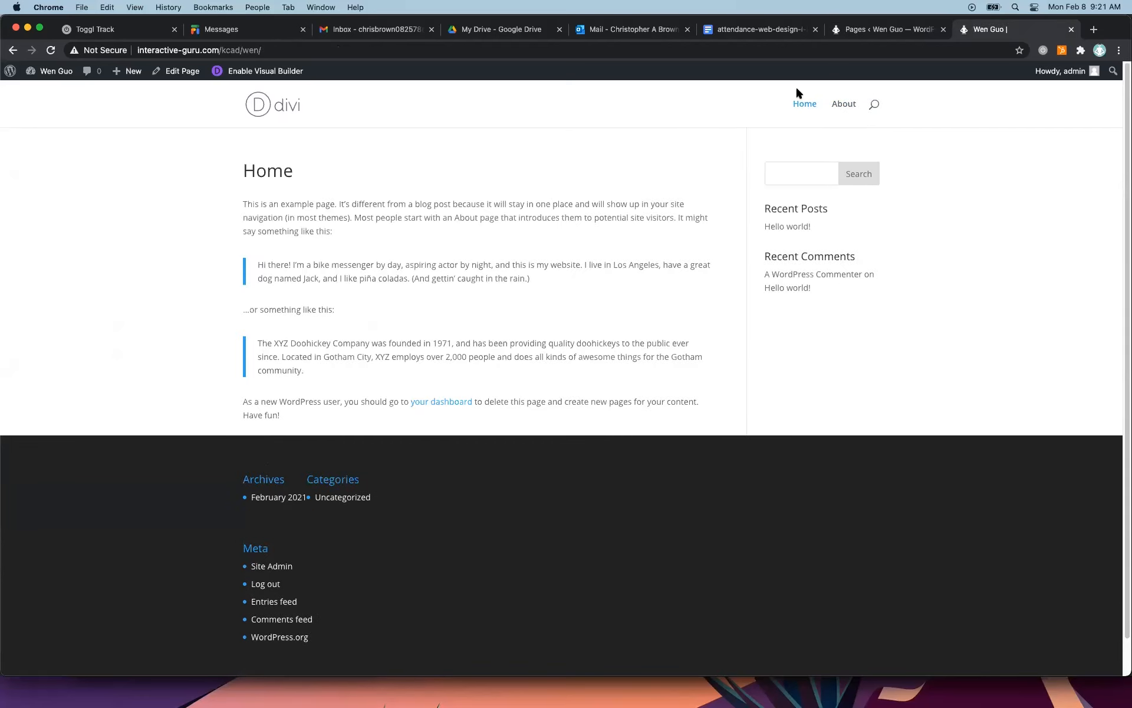
Open the site's menu editor and look through the pages and posts available for the Main Menu.
click(913, 29)
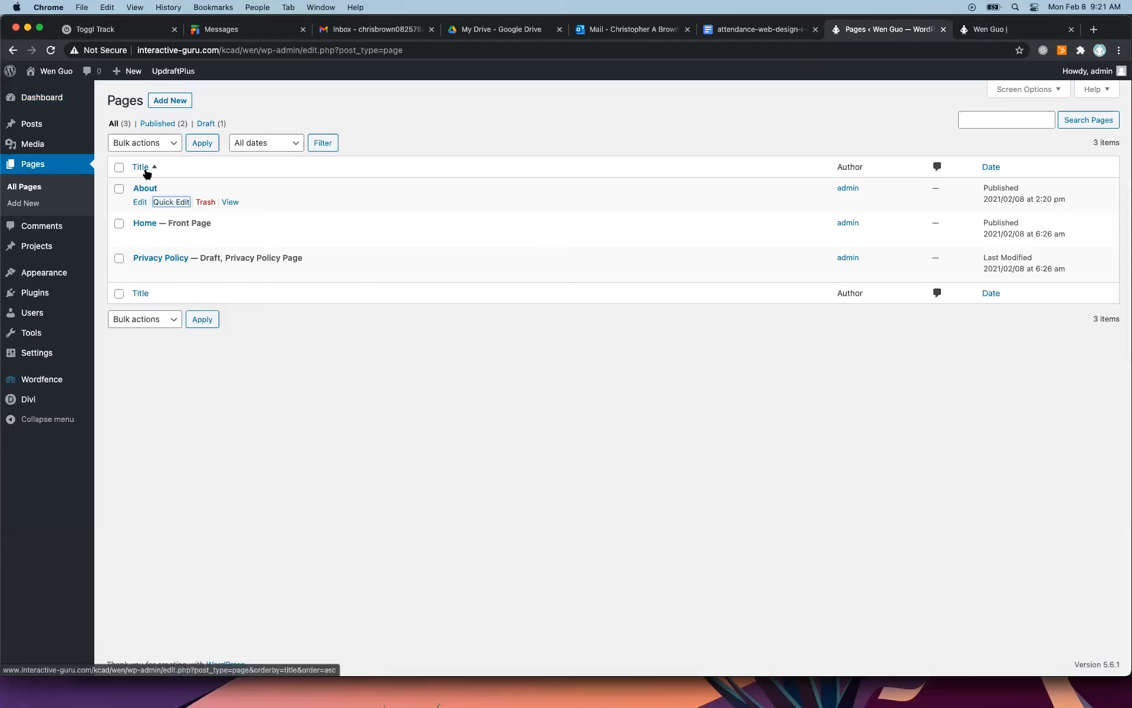
mouse_move(47, 276)
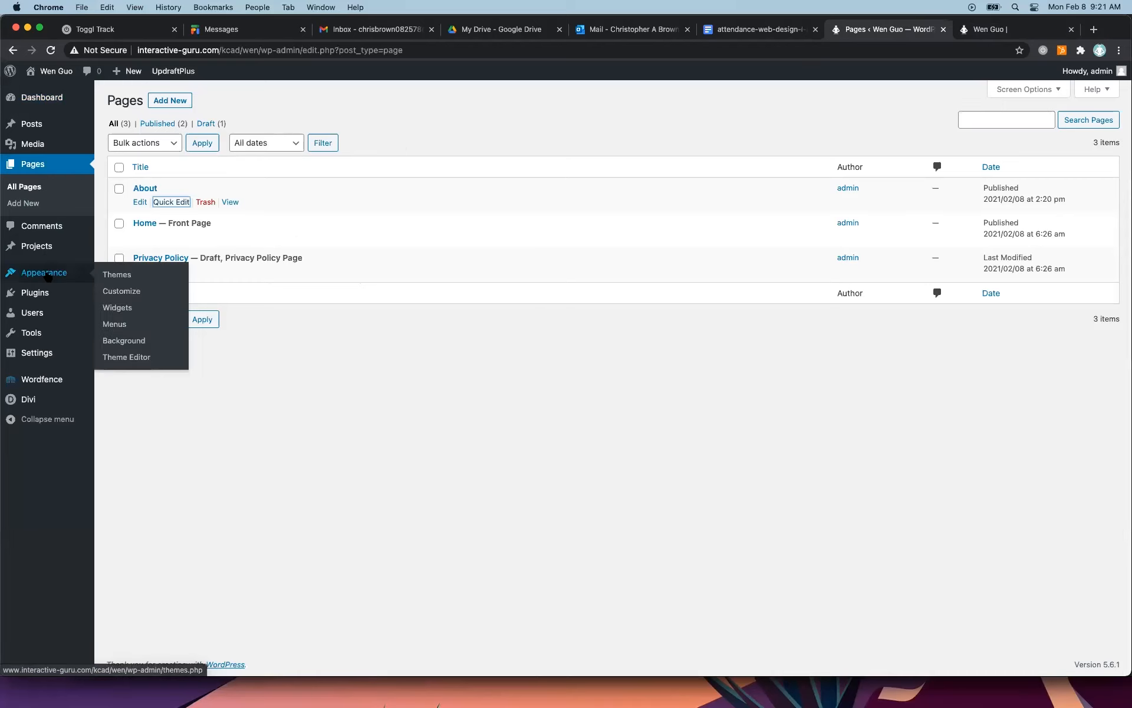
click(123, 325)
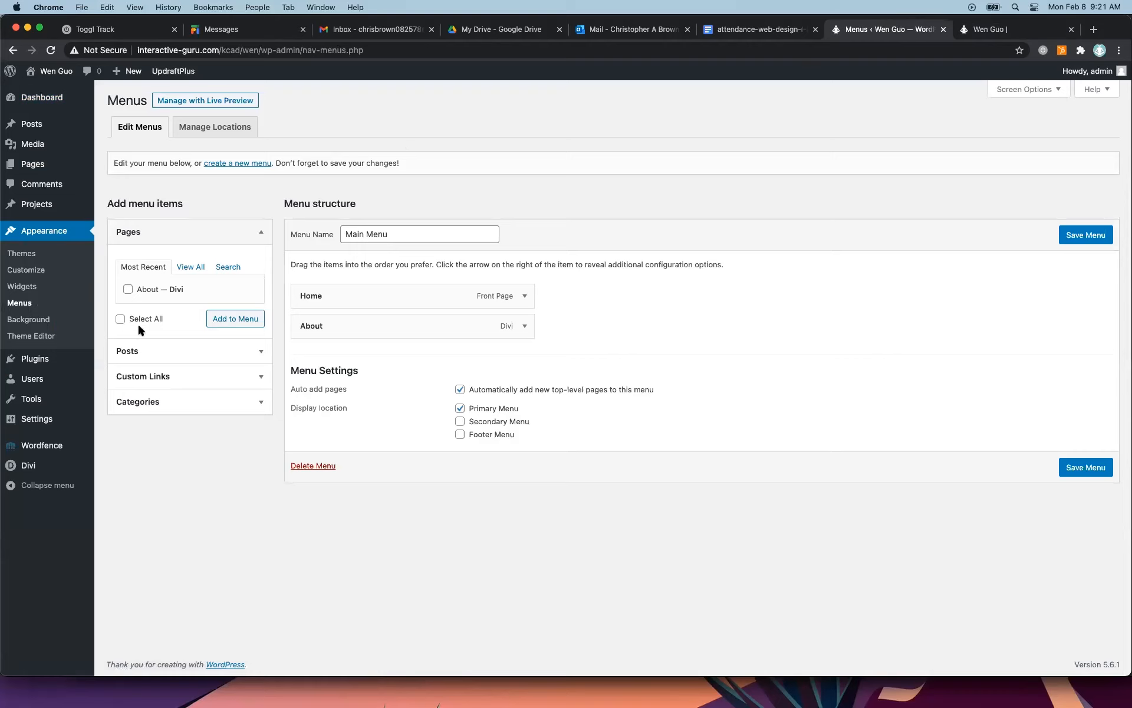
click(189, 295)
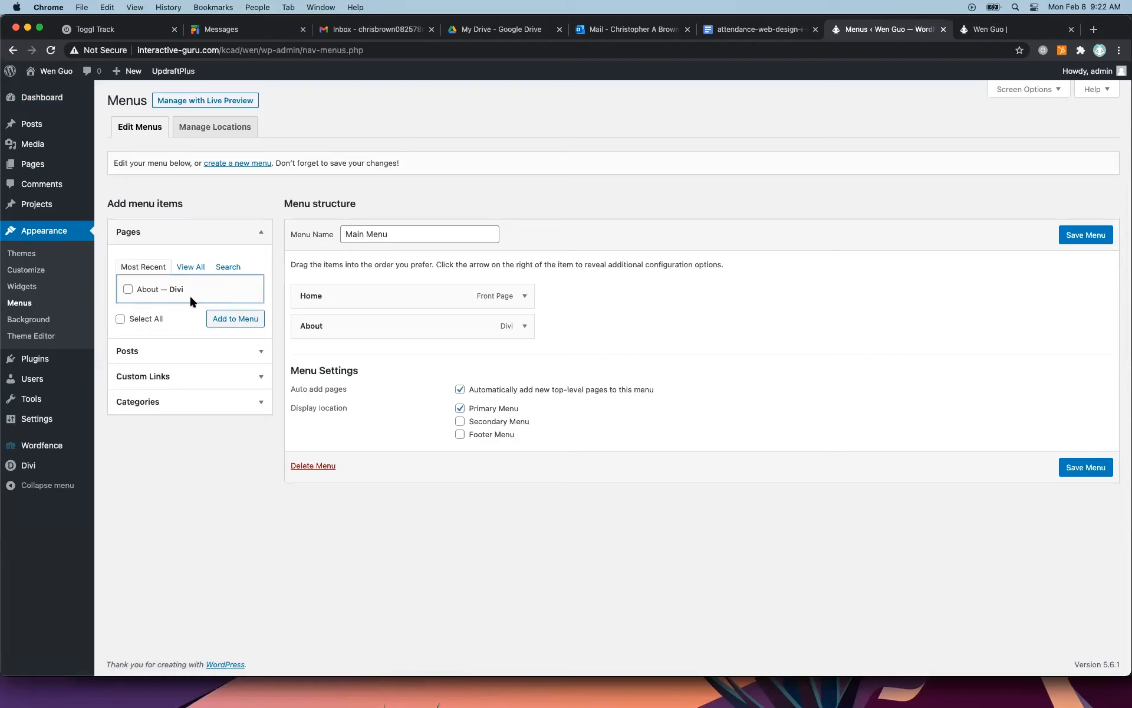
click(184, 267)
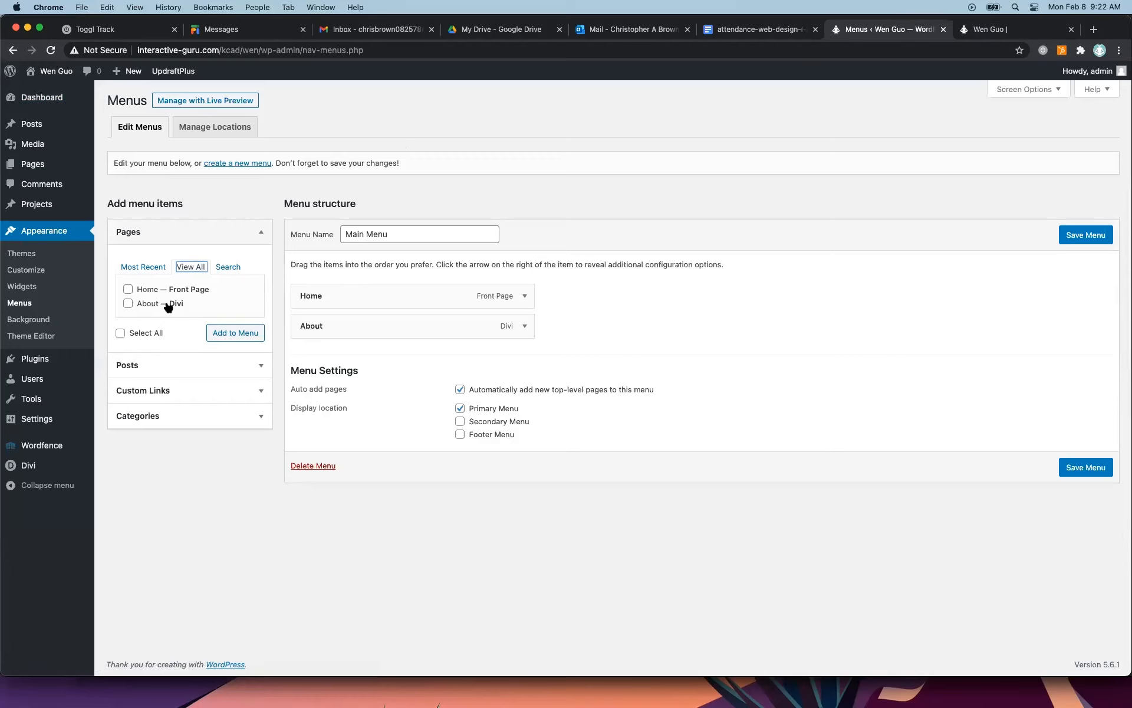
click(224, 366)
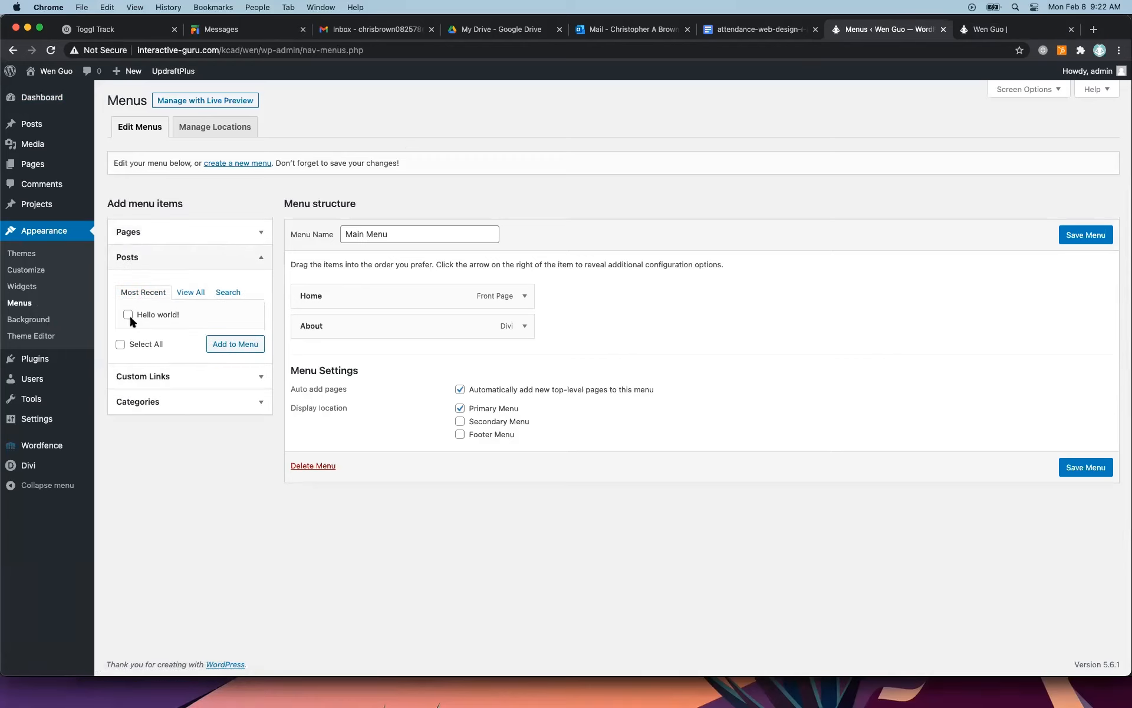
click(214, 378)
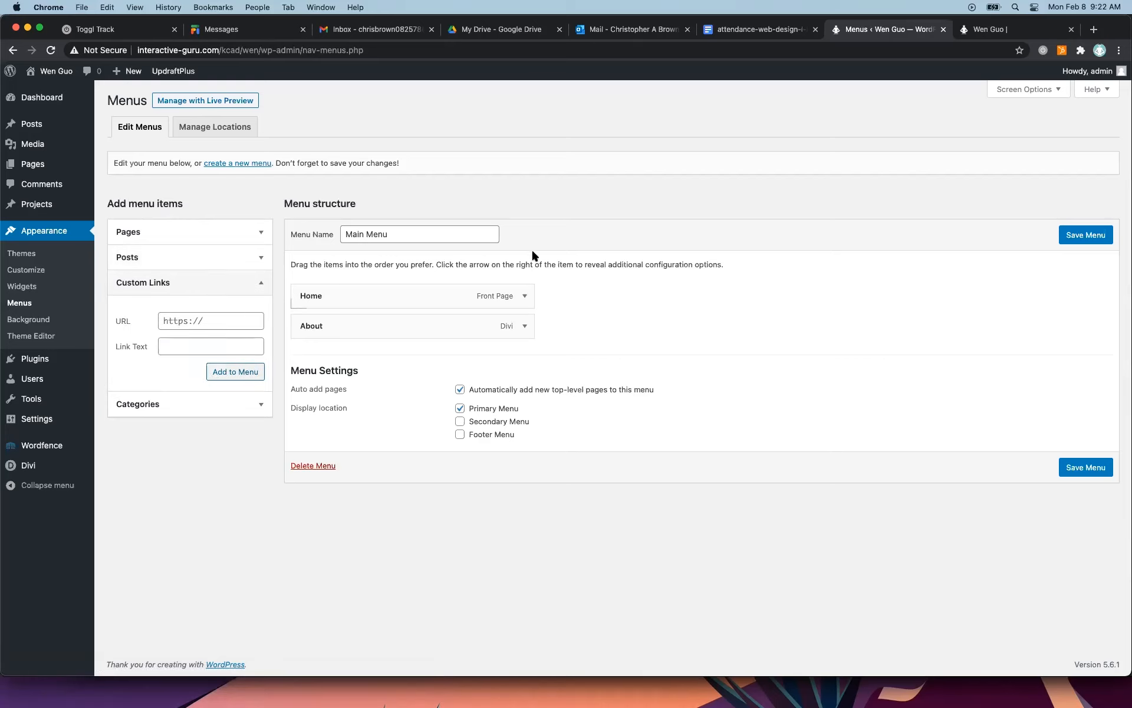
click(225, 319)
text(https://www.happycat.com)
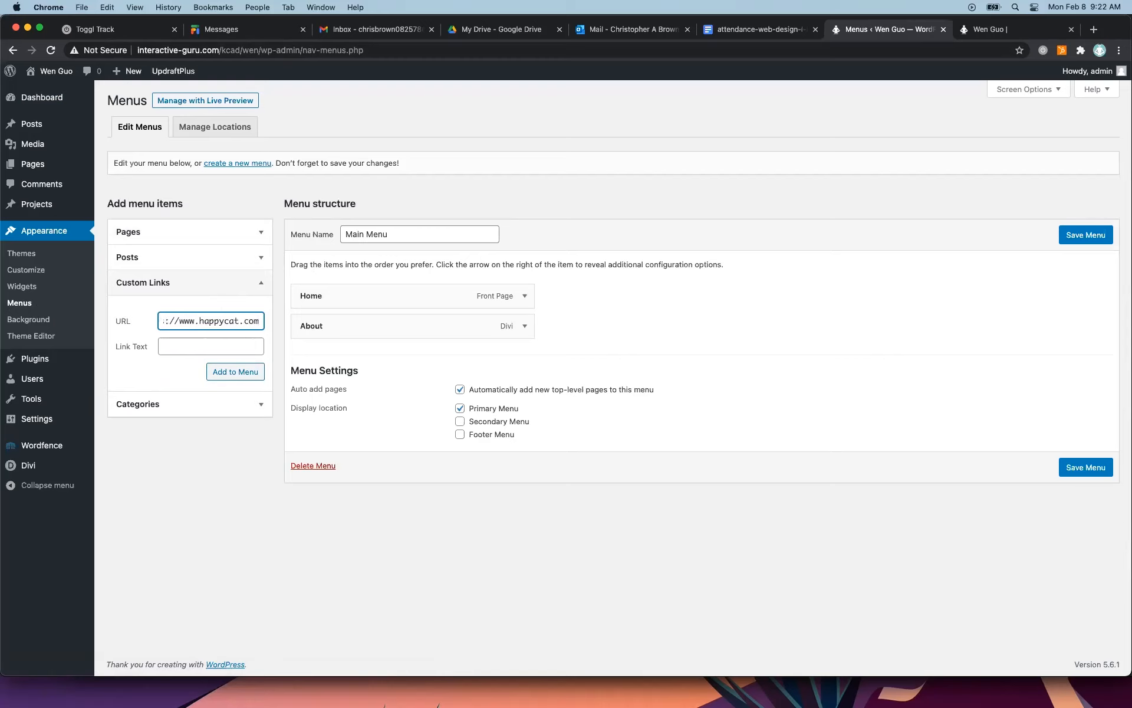
click(205, 342)
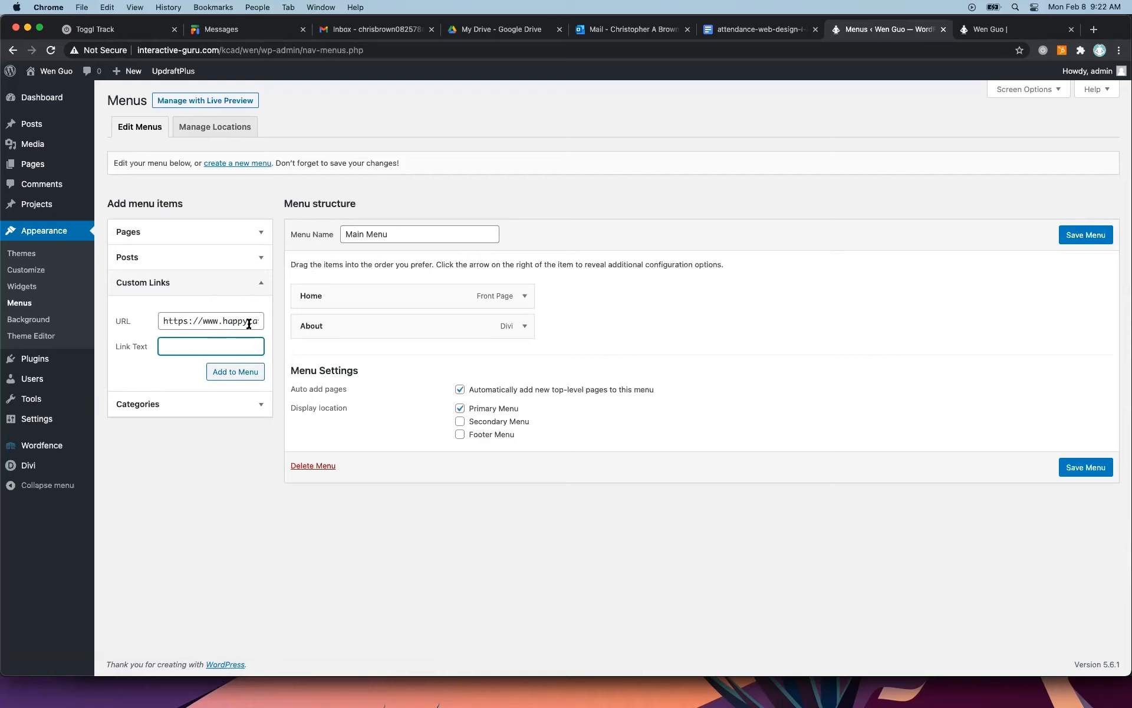
text(Happy Cat)
click(241, 374)
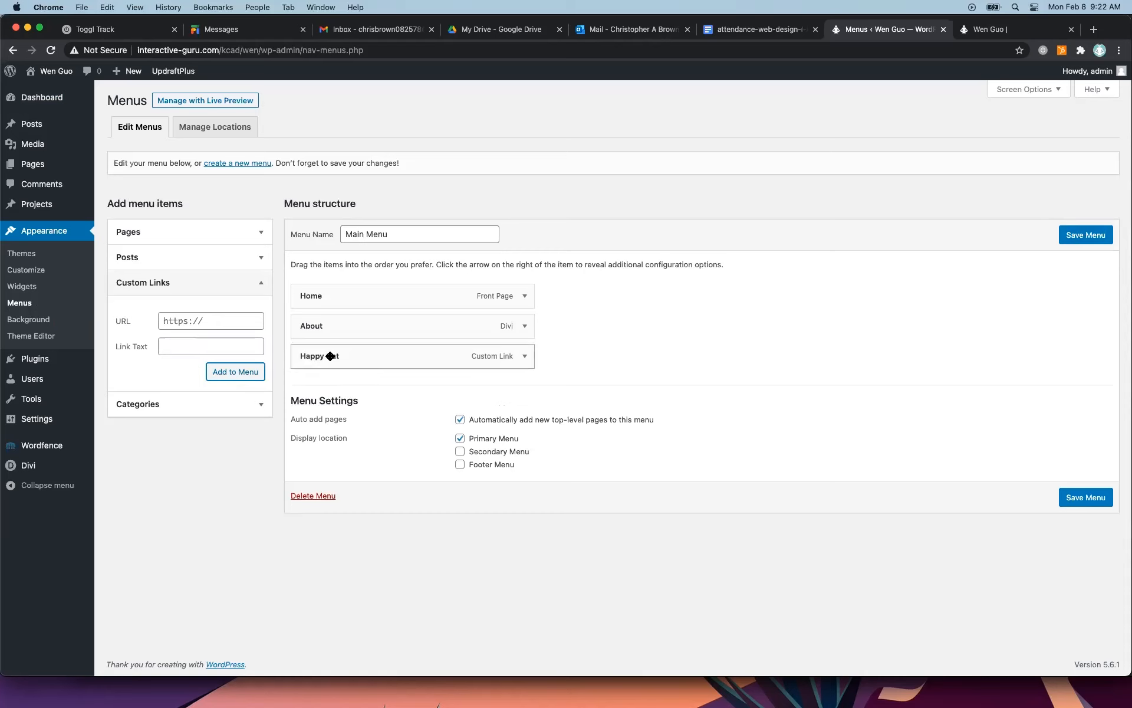
Reload the live site to check its navigation, then save the Main Menu with the Happy Cat link.
click(1006, 33)
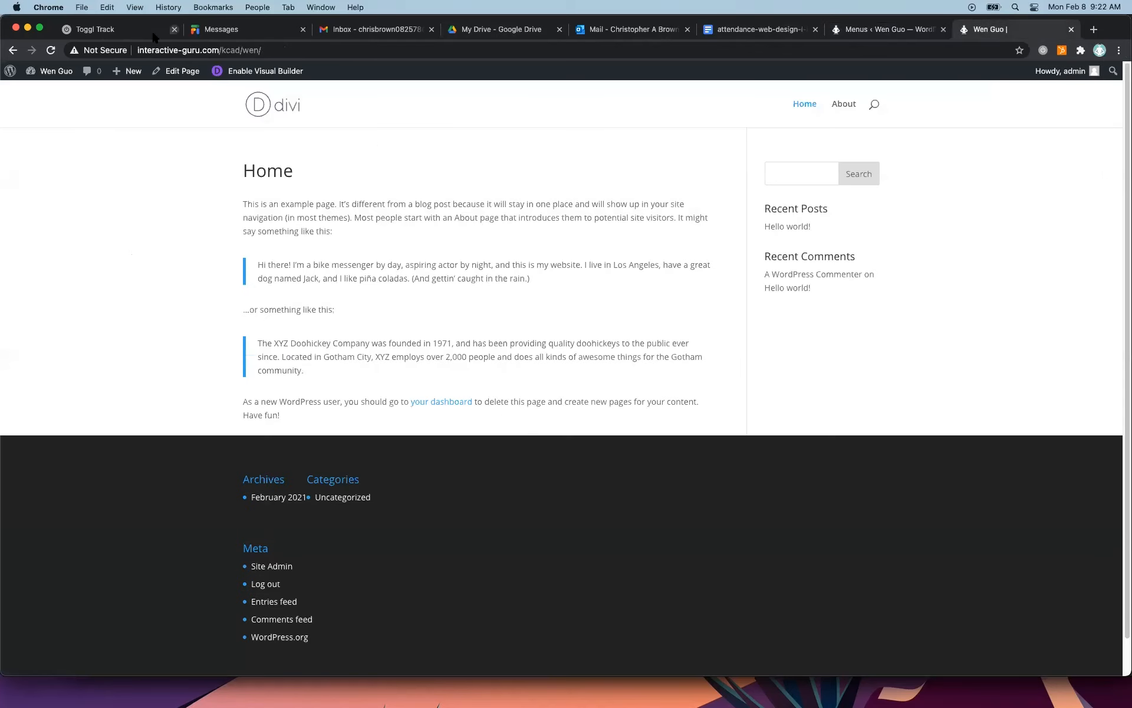
click(50, 50)
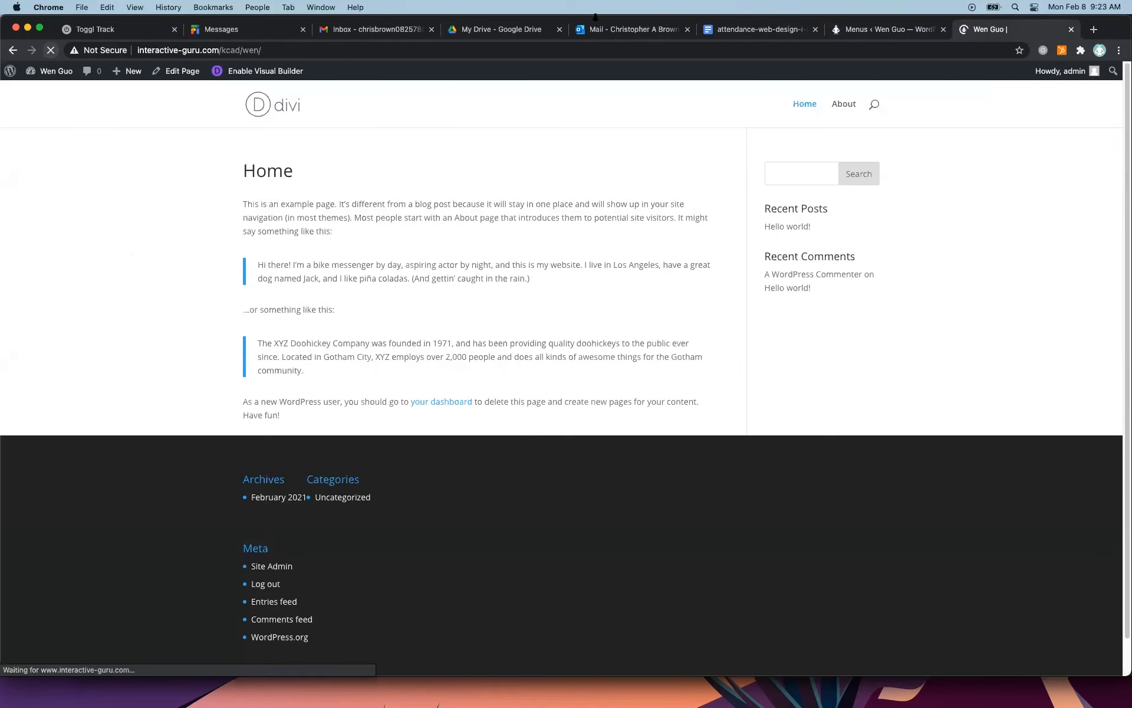
click(899, 34)
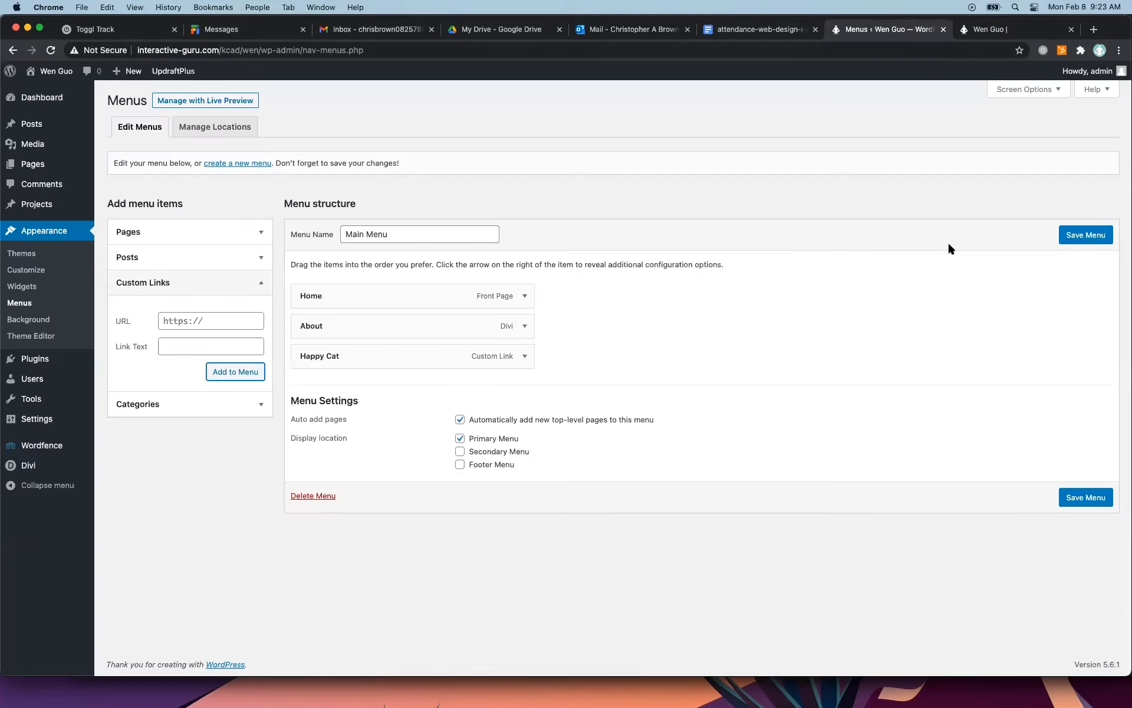
click(1097, 238)
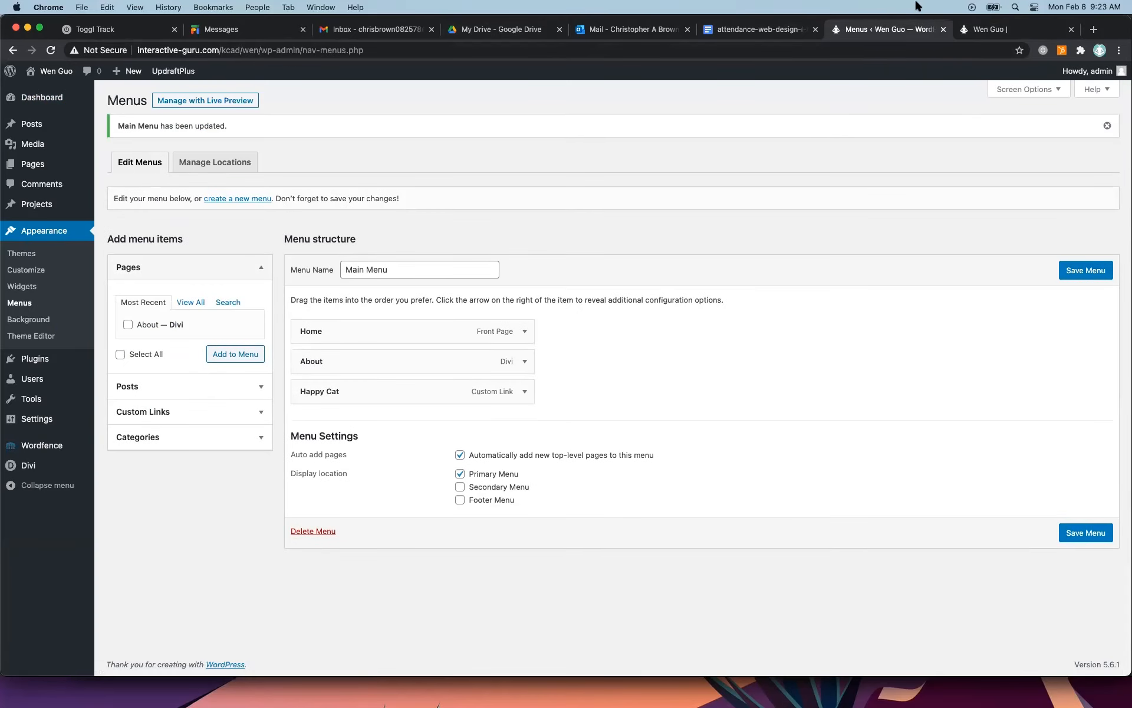
Reload the live site and follow its Happy Cat navigation link, proceeding past the browser's privacy warning to the external site.
click(989, 31)
click(51, 51)
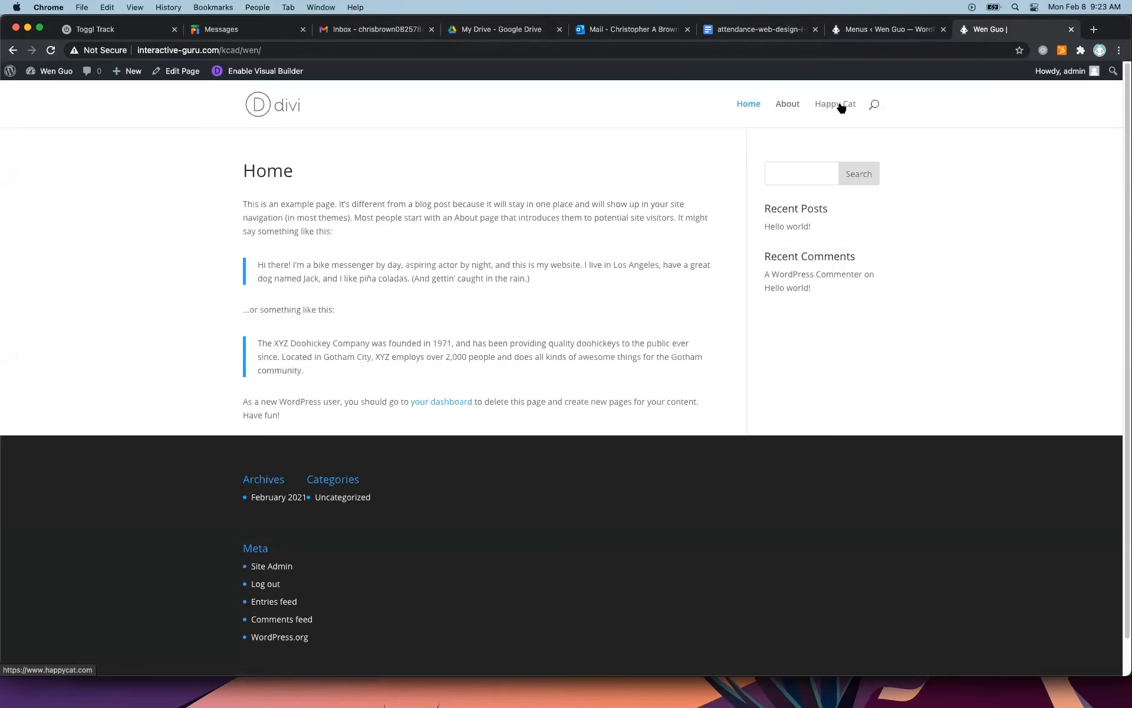
click(841, 107)
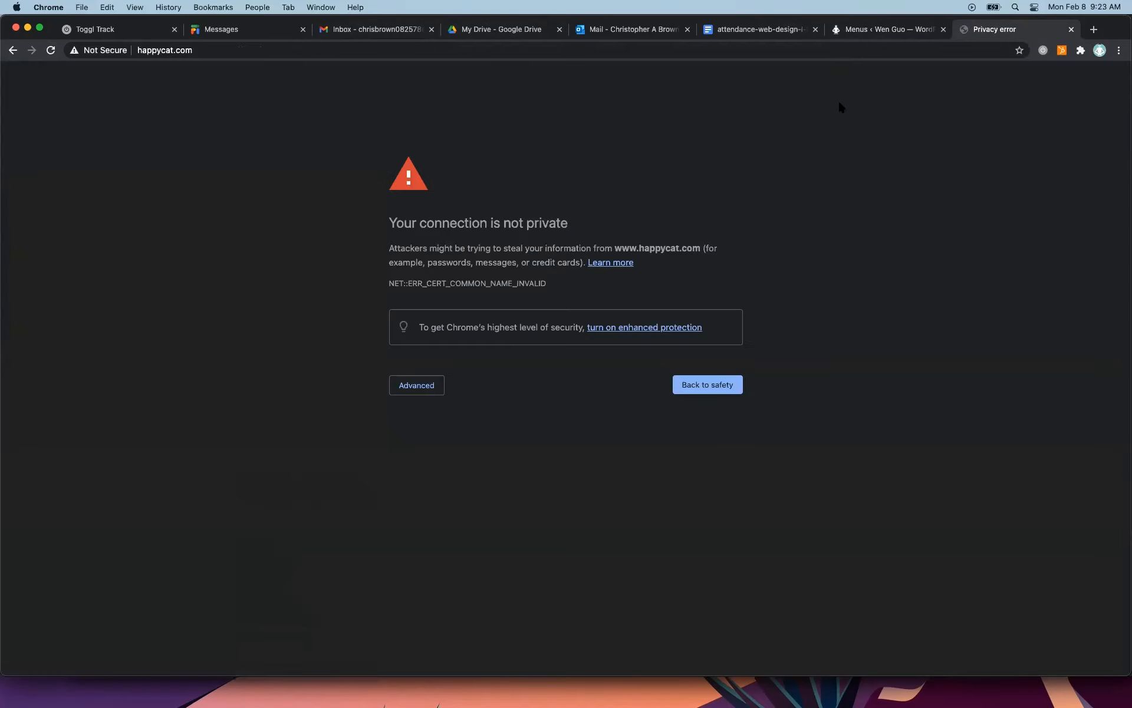
click(441, 386)
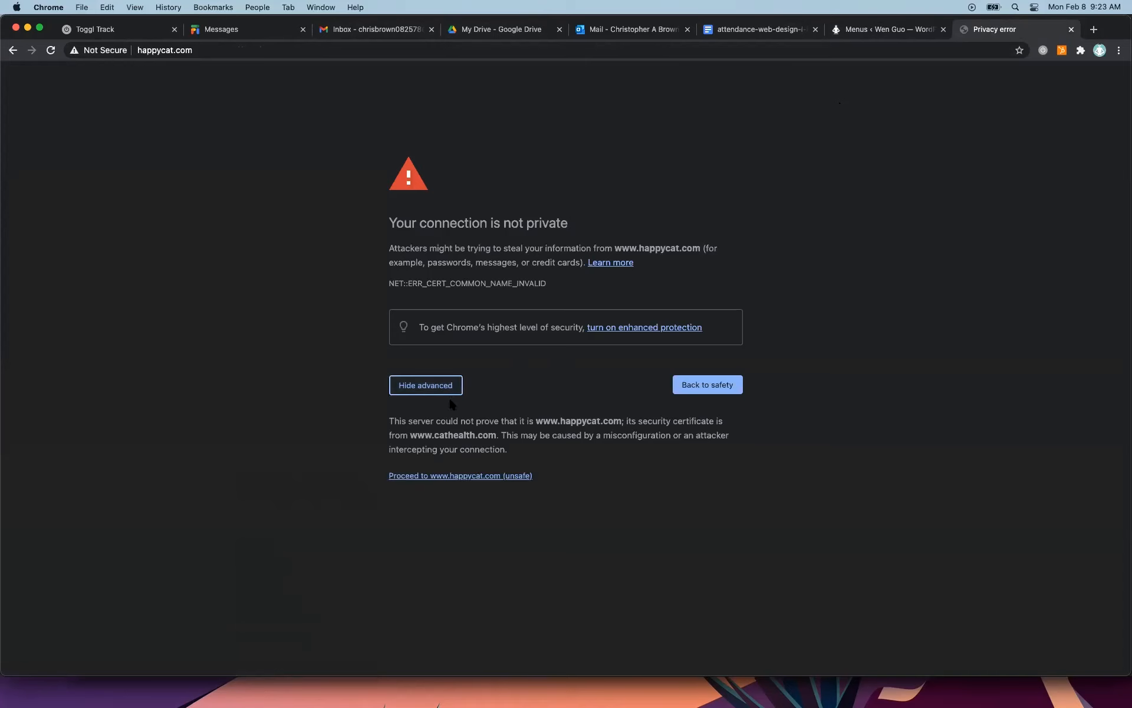
click(483, 475)
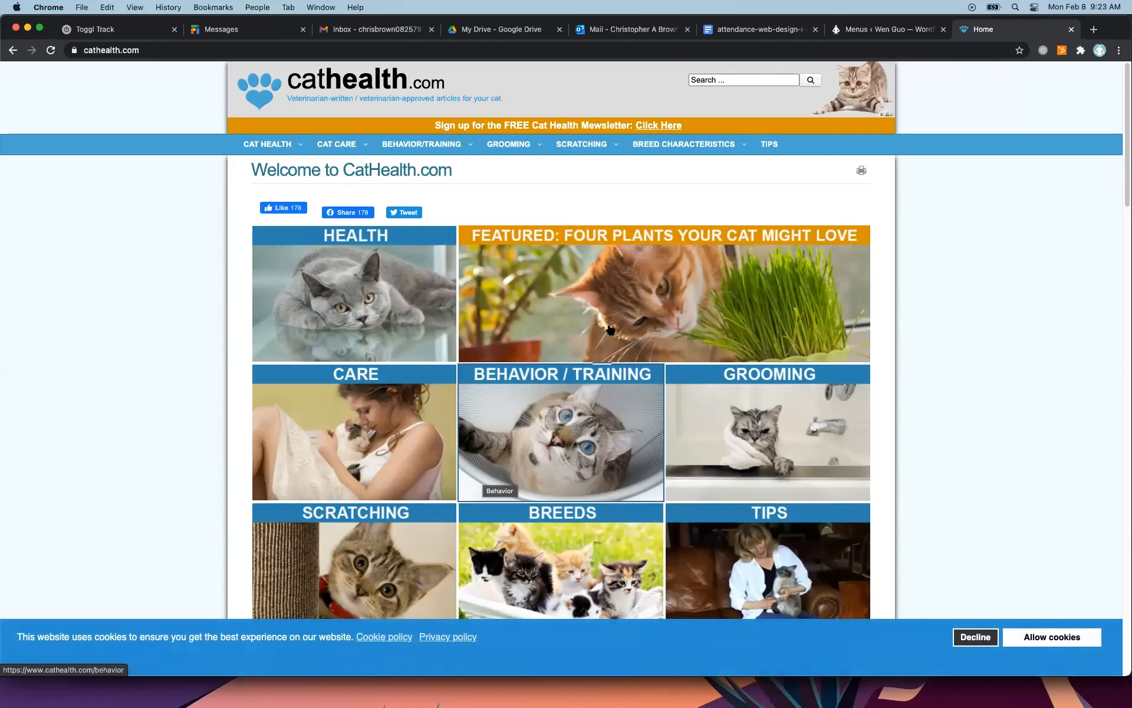
Close the external site's tab, reopen the live site in a new tab, and test the Happy Cat link before returning to Home.
click(1071, 29)
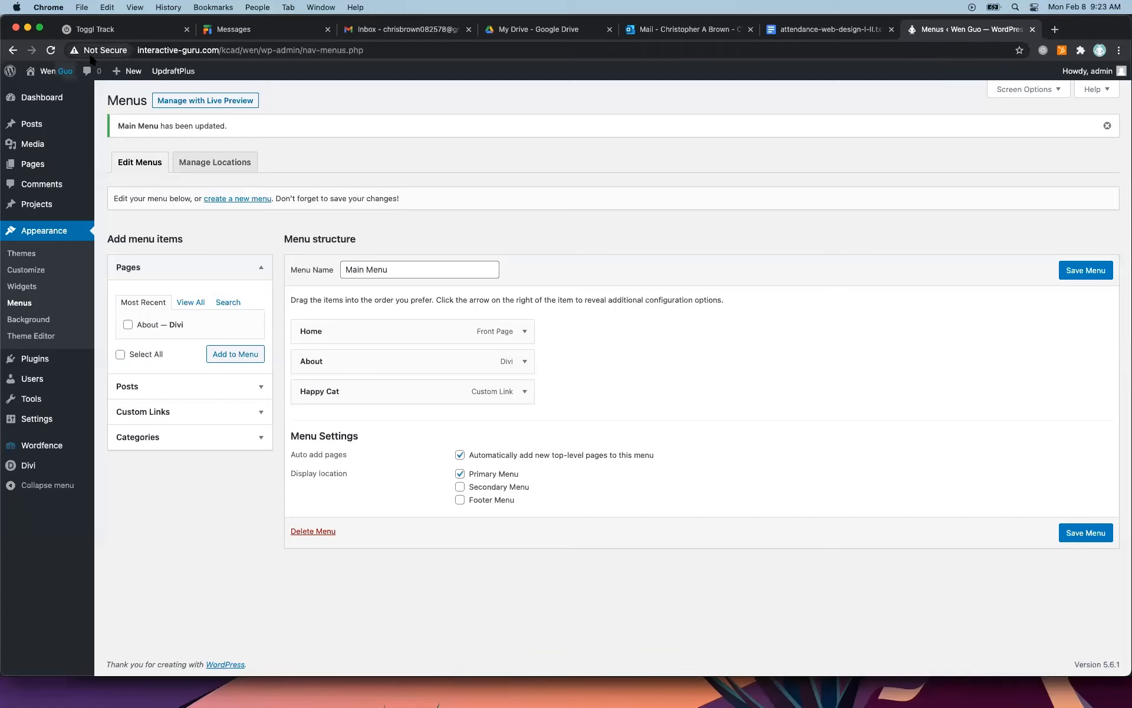
super+click(50, 92)
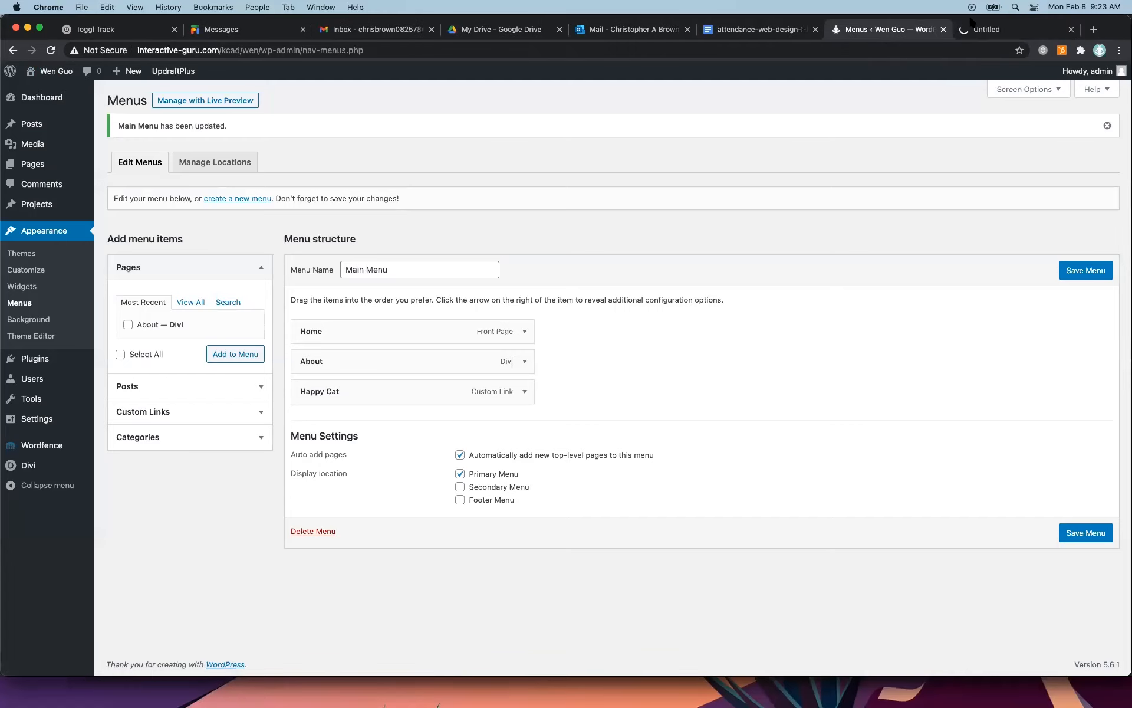
click(971, 26)
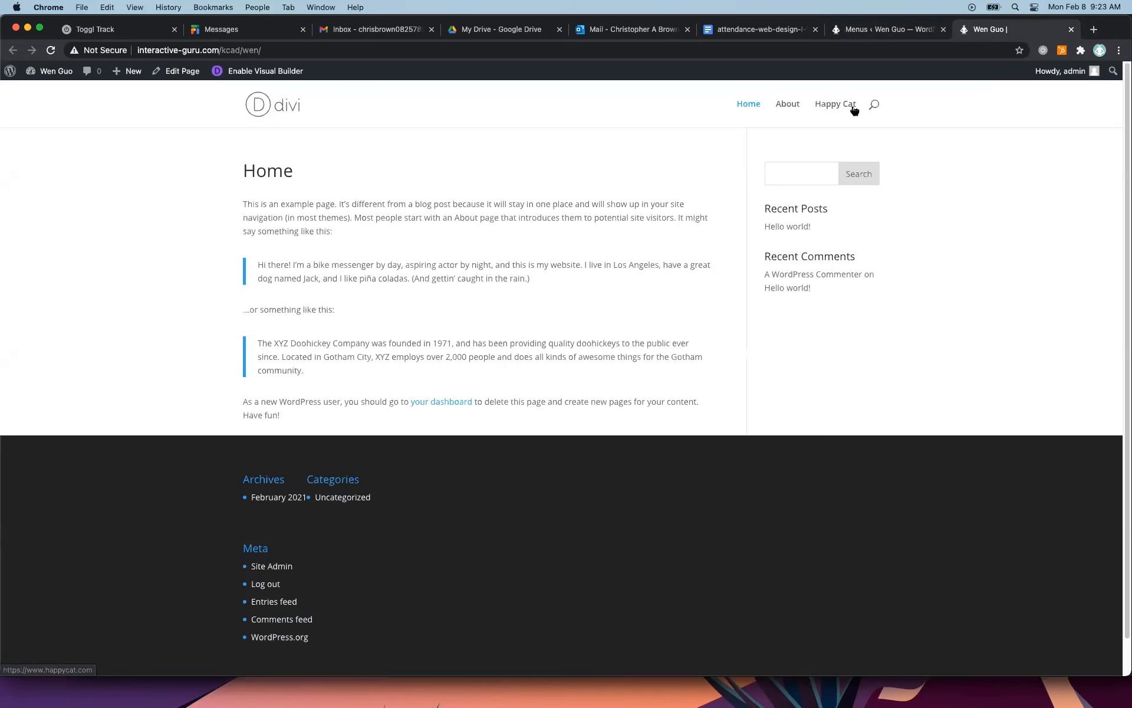
click(847, 107)
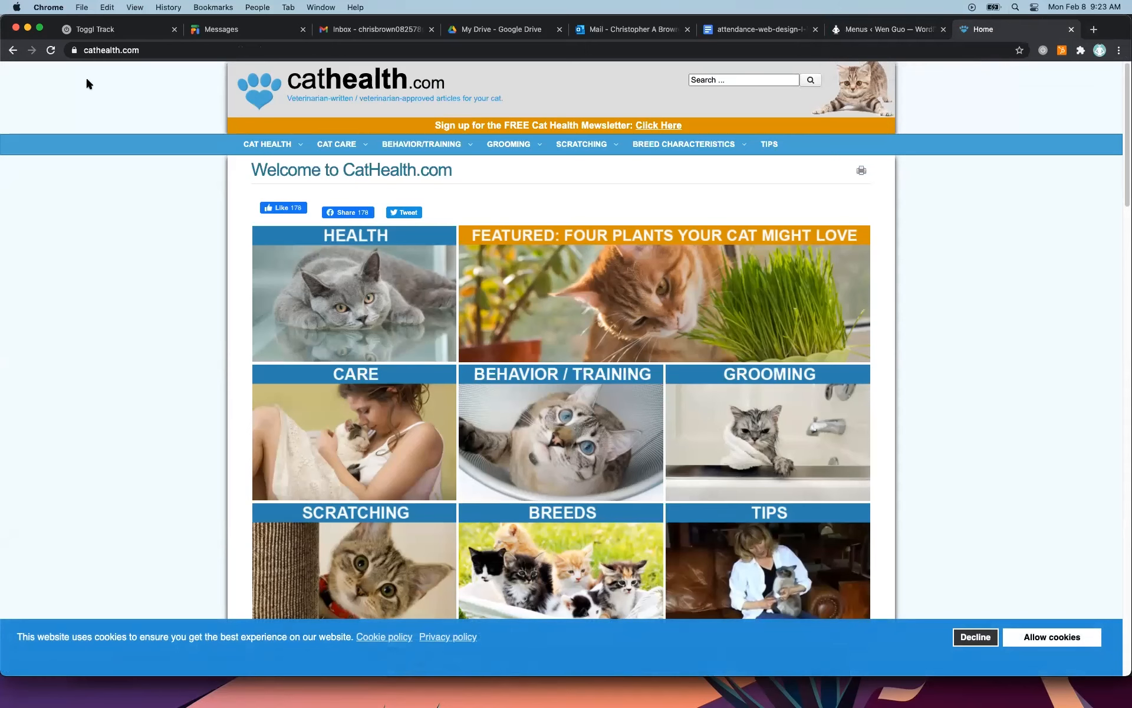
click(13, 50)
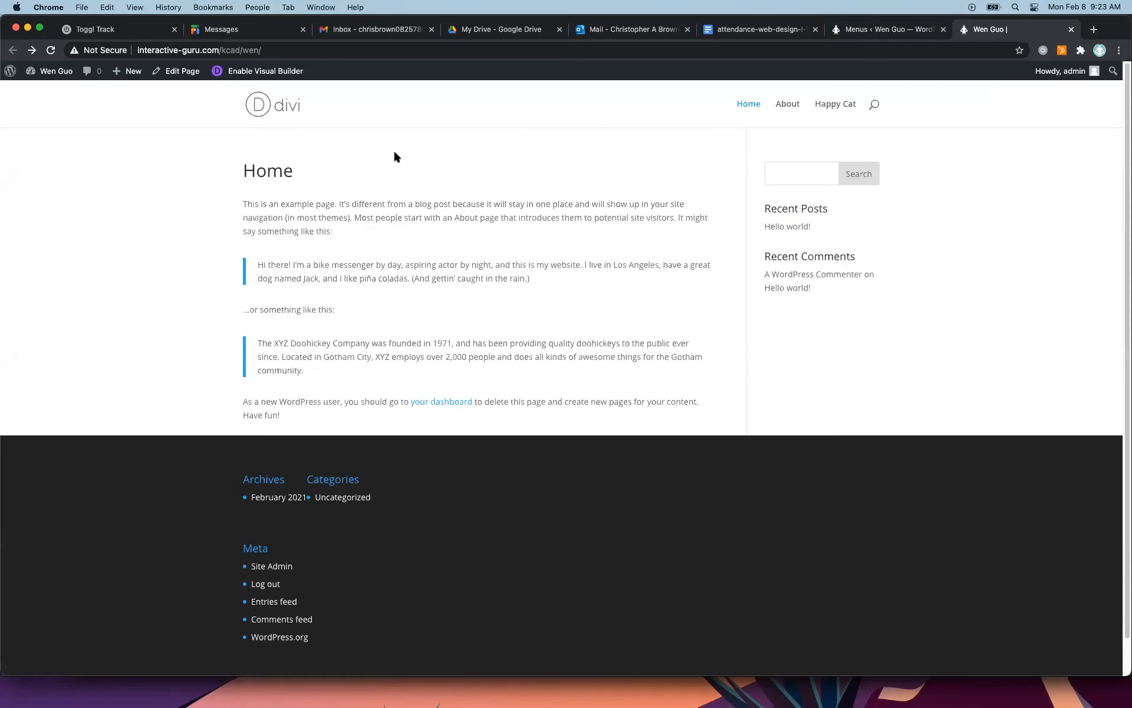
Enable the Link Target advanced menu property in the menu editor's Screen Options.
click(867, 31)
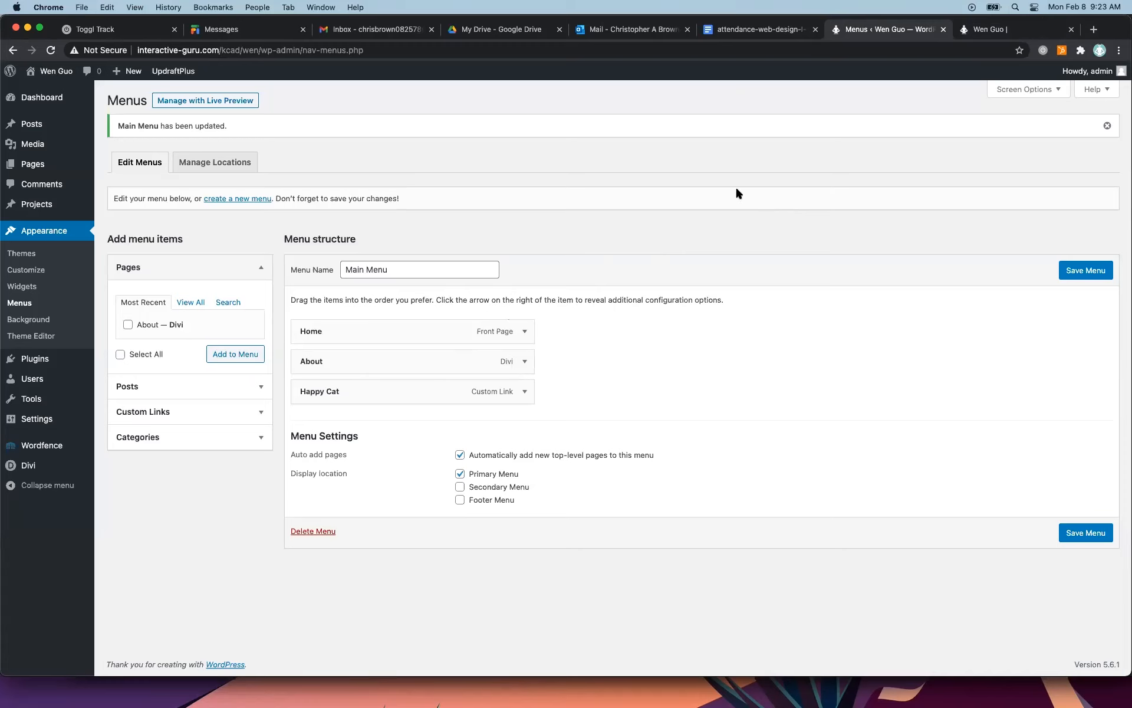
click(1060, 89)
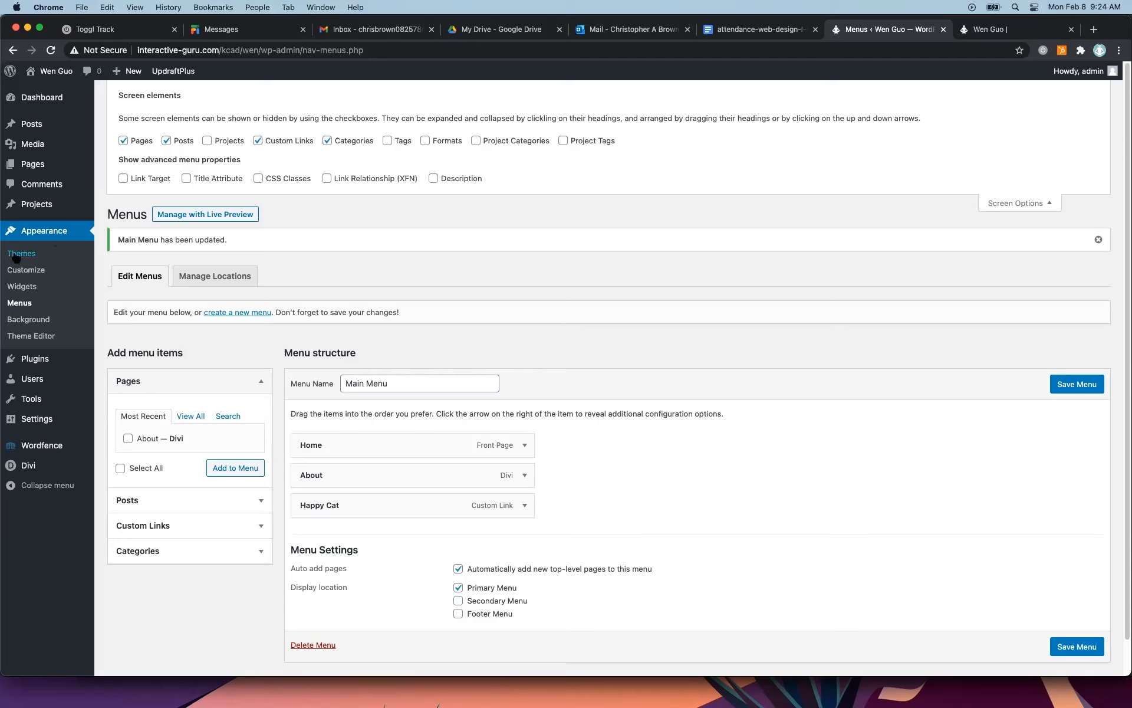
mouse_move(40, 213)
click(1026, 202)
click(1042, 90)
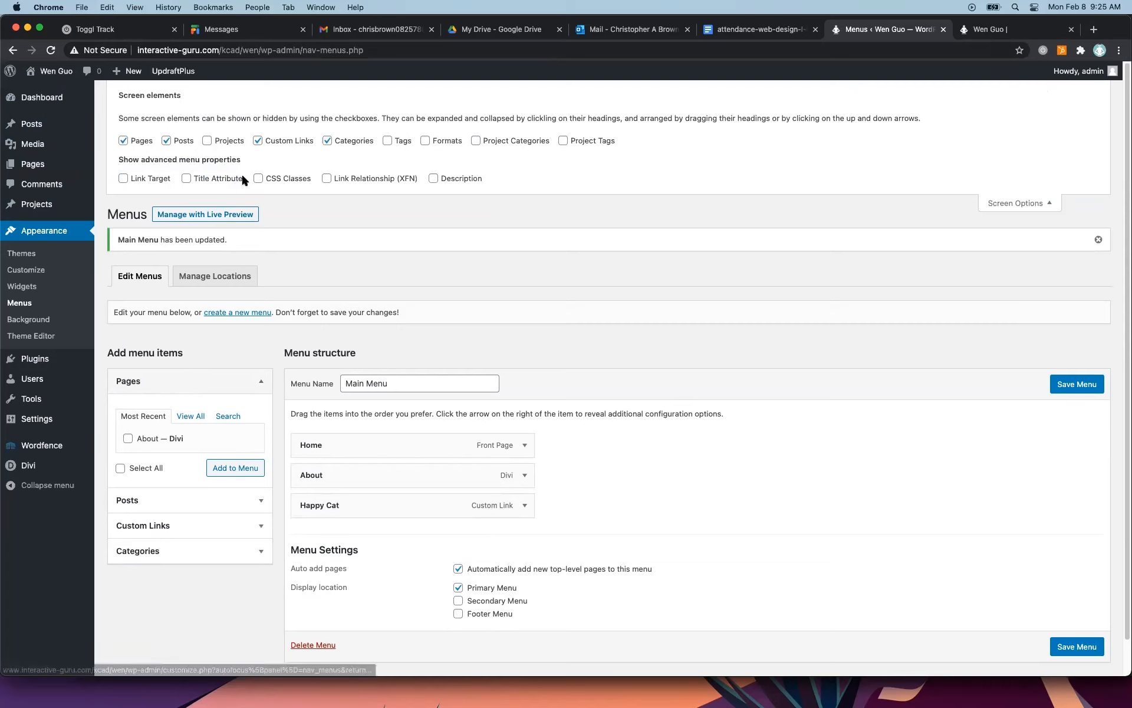
click(123, 178)
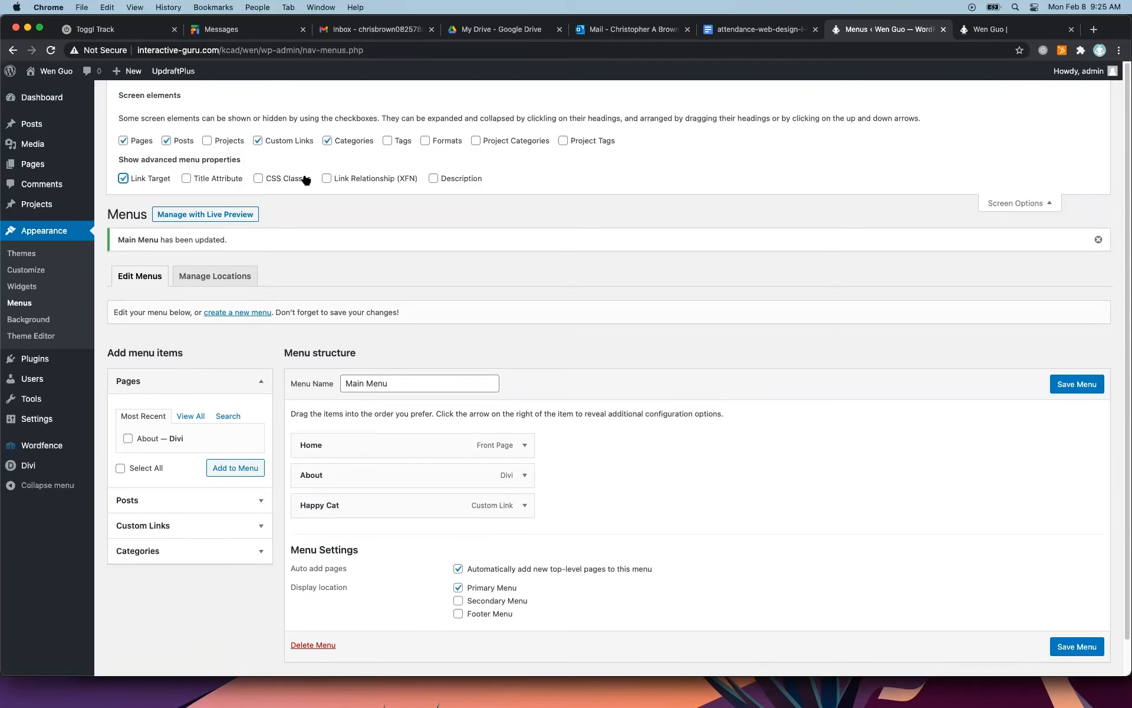
click(1041, 203)
click(1047, 91)
click(1040, 202)
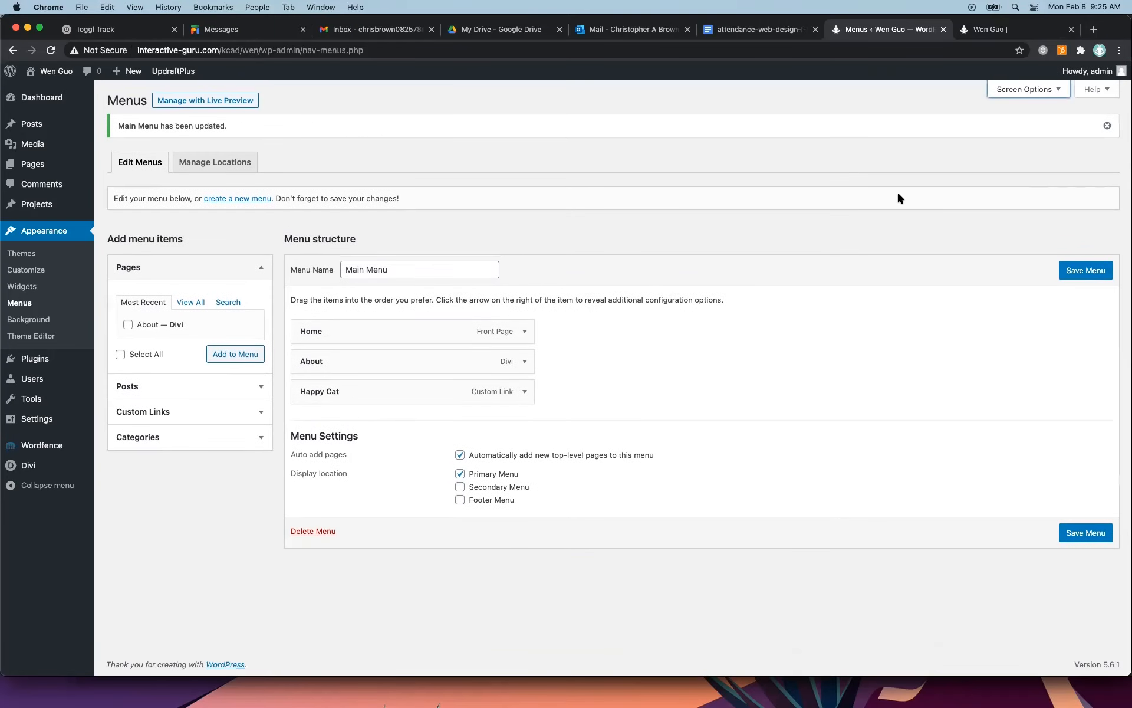
Set the Happy Cat menu item to open its link in a new tab and save the Main Menu.
click(524, 391)
click(525, 368)
click(525, 369)
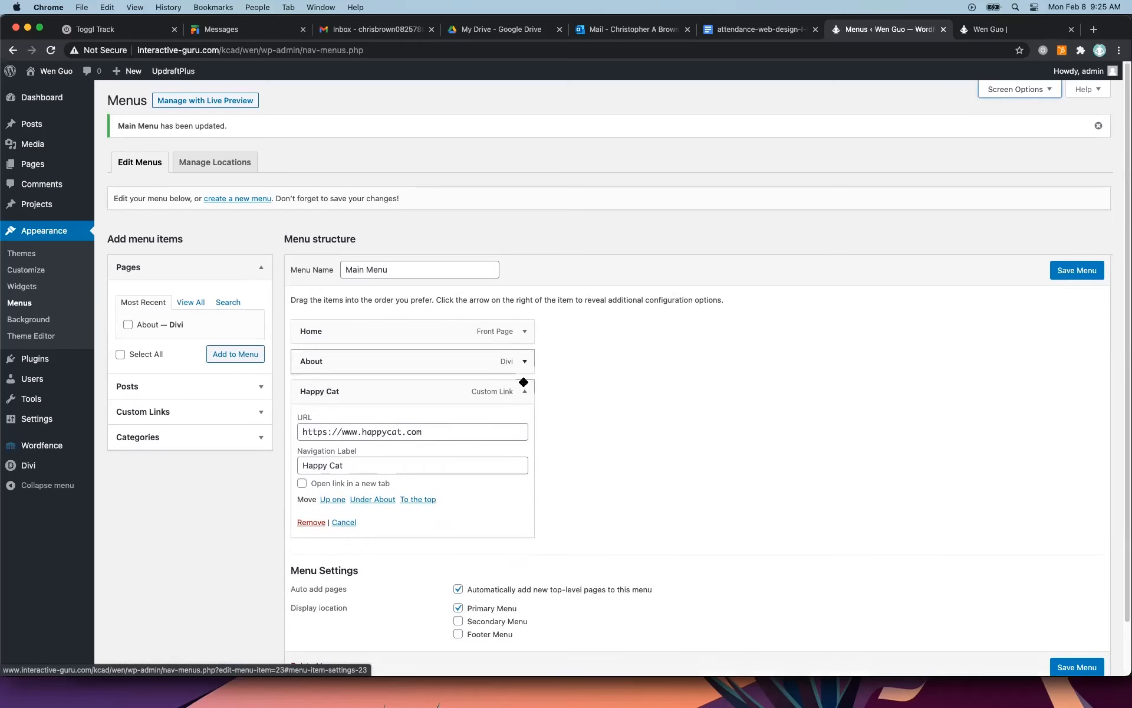
click(302, 484)
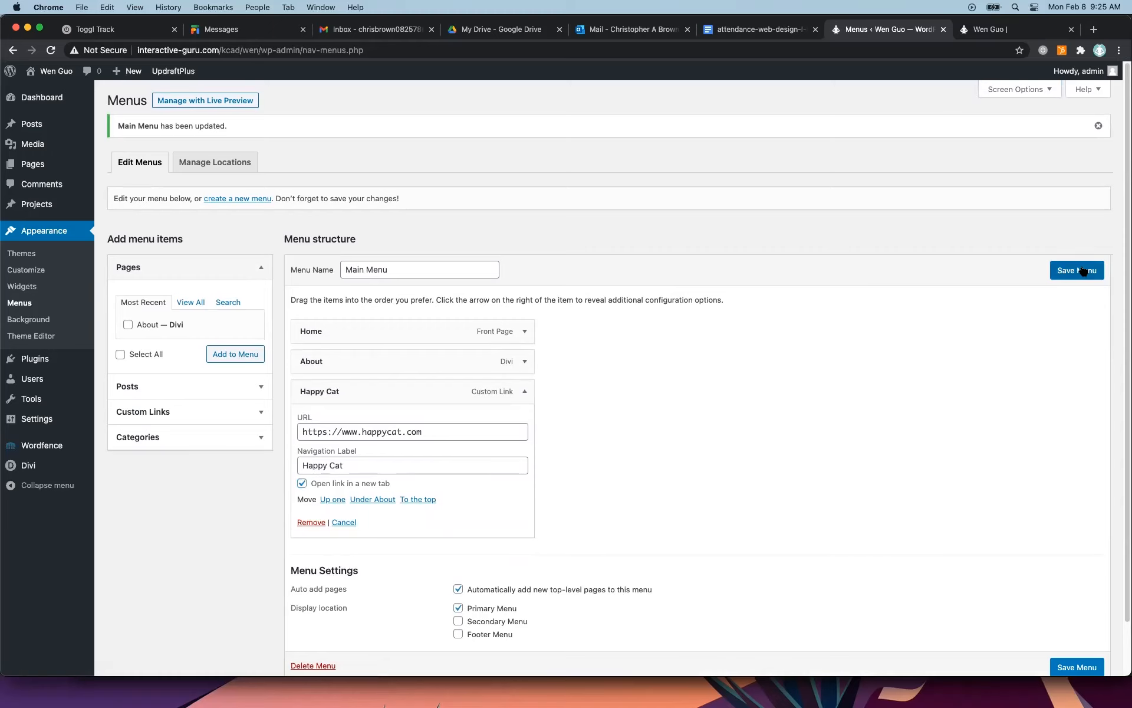
click(1084, 271)
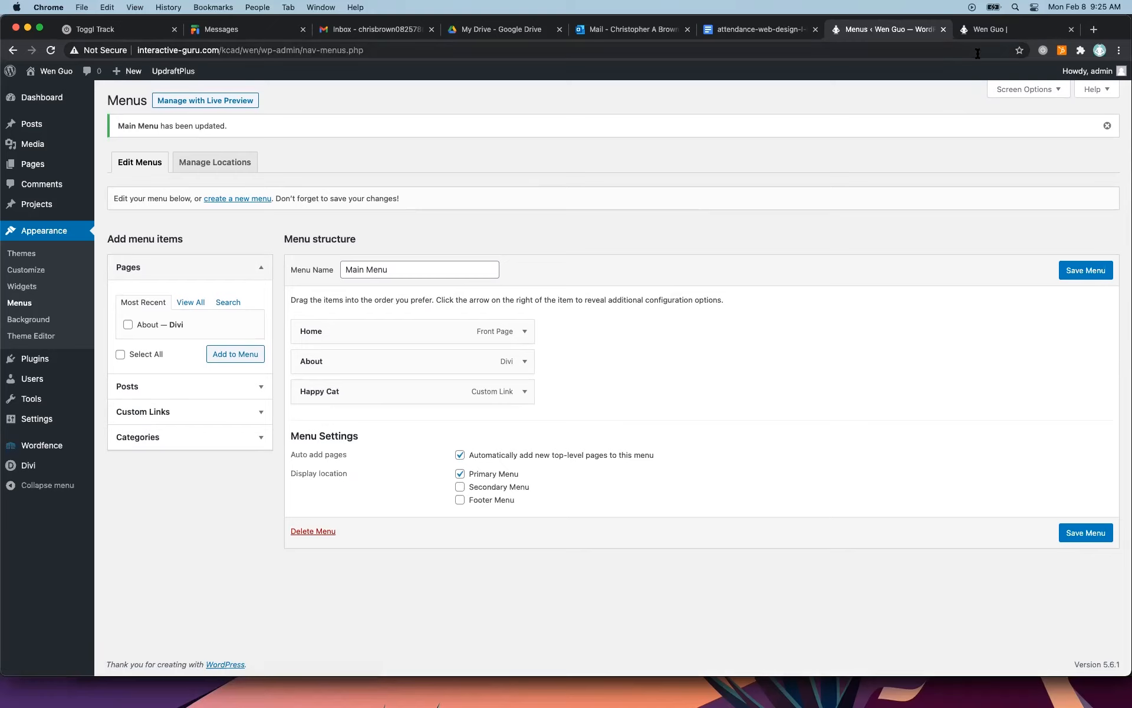
Reload the live site, follow the Happy Cat link, compare the site's tab with the external one, and close the external tab.
click(991, 29)
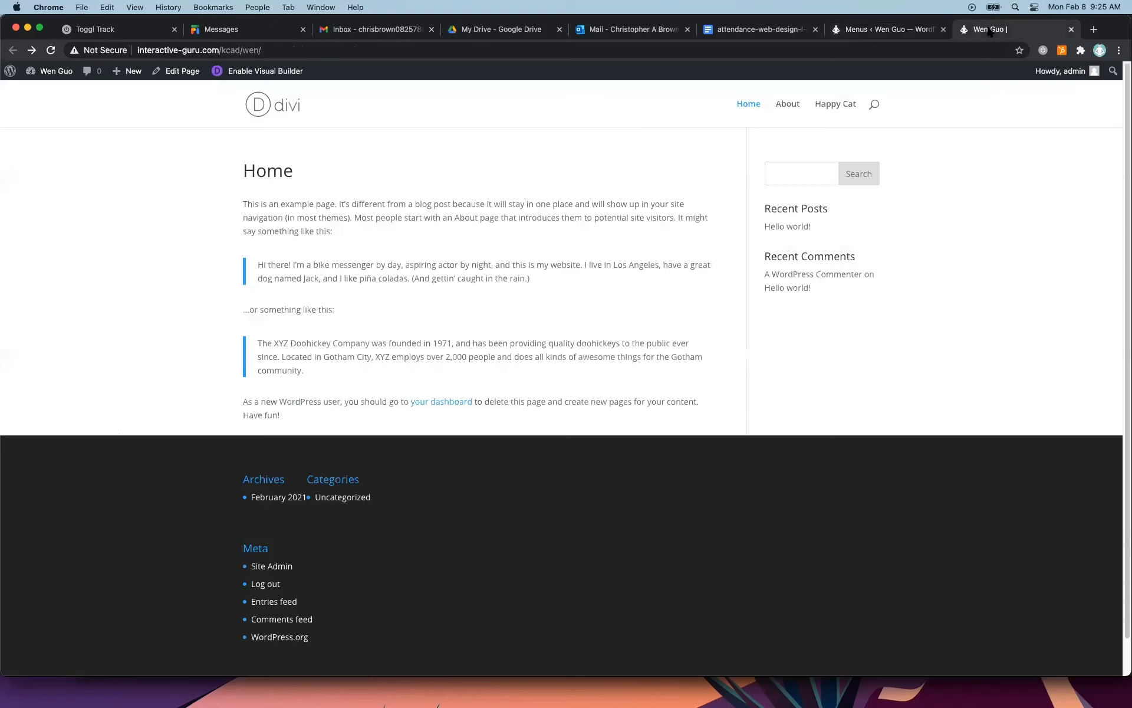
click(51, 50)
click(840, 104)
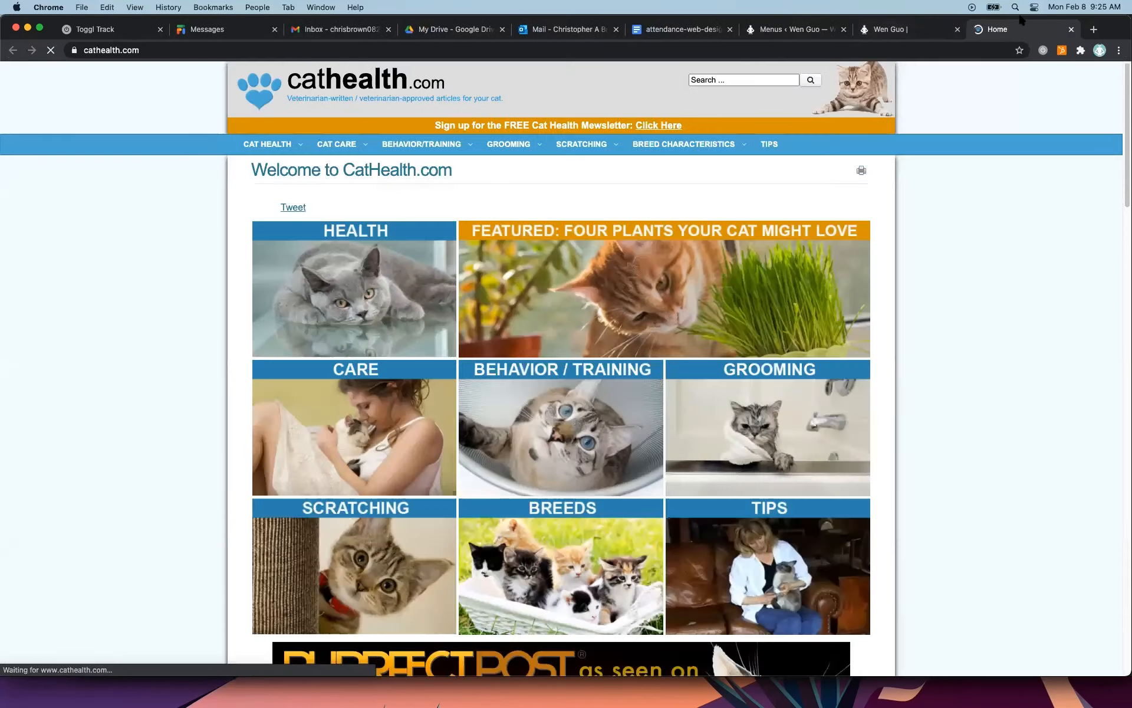
click(920, 29)
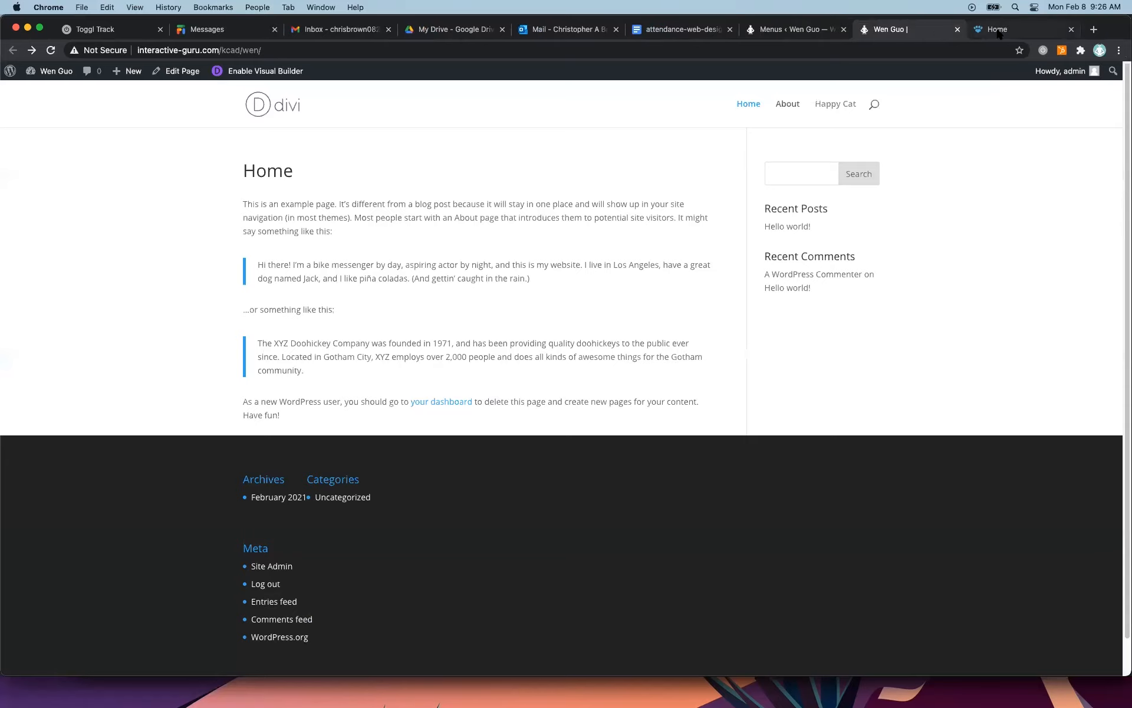
click(998, 32)
click(911, 29)
click(1007, 27)
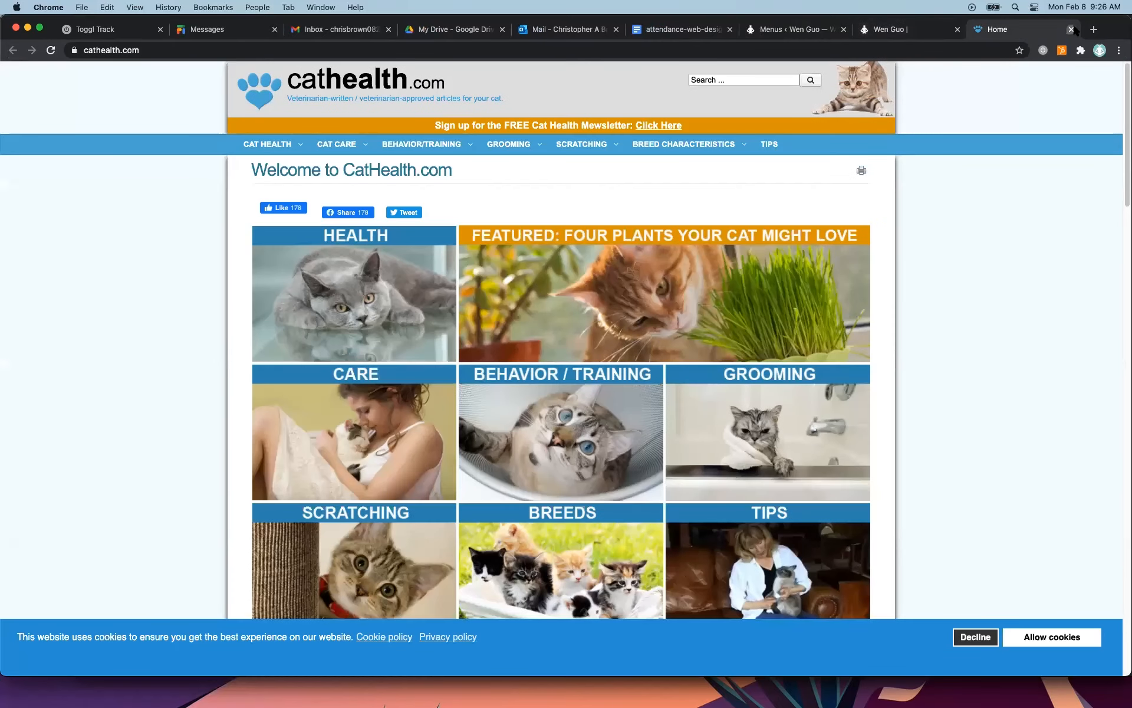
click(1072, 29)
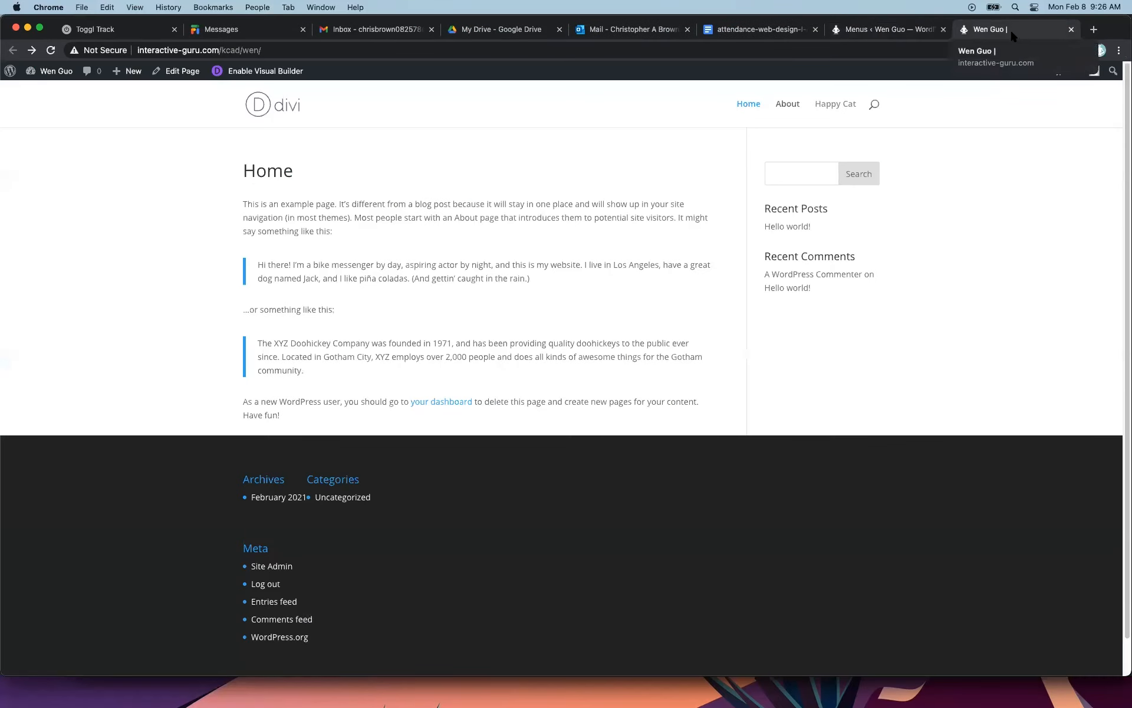
Review the menu editor's Screen Options and the Happy Cat item's URL and new-tab setting.
click(911, 33)
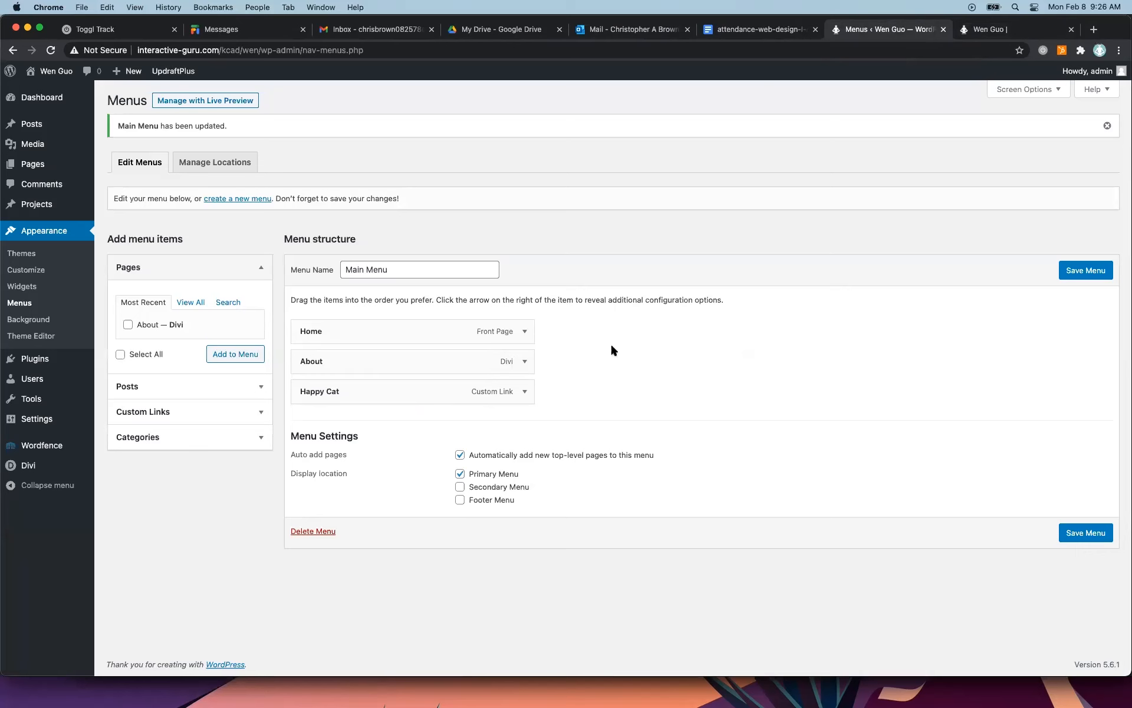
click(1003, 89)
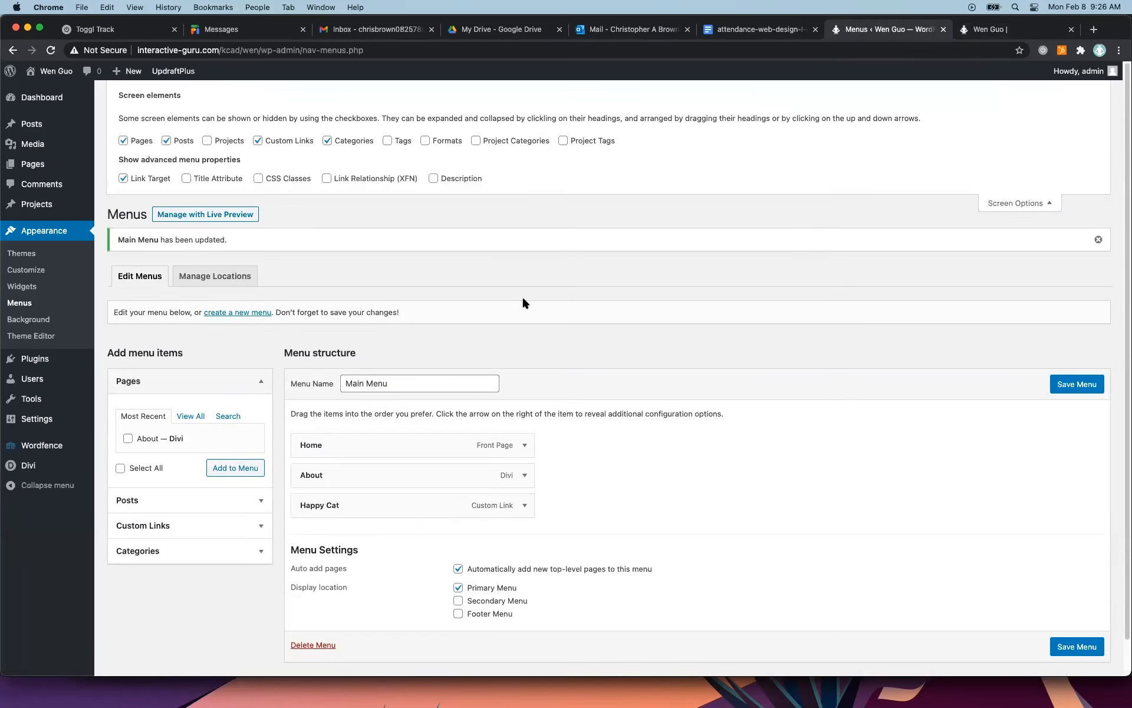
click(1026, 201)
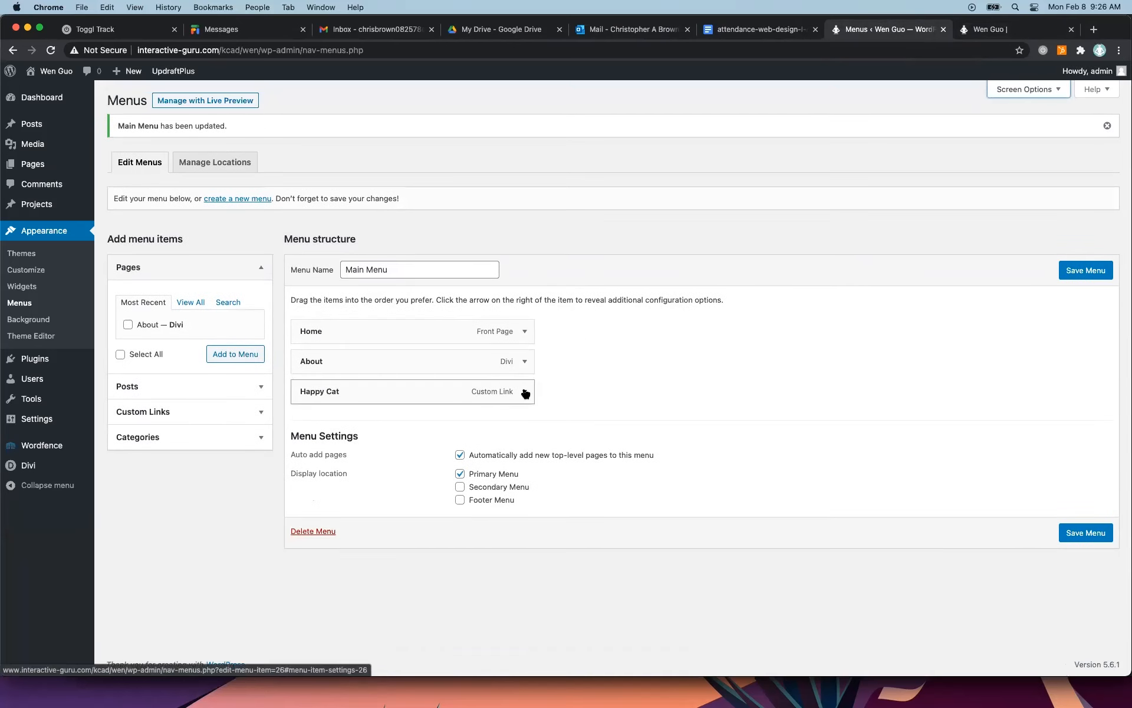
click(524, 391)
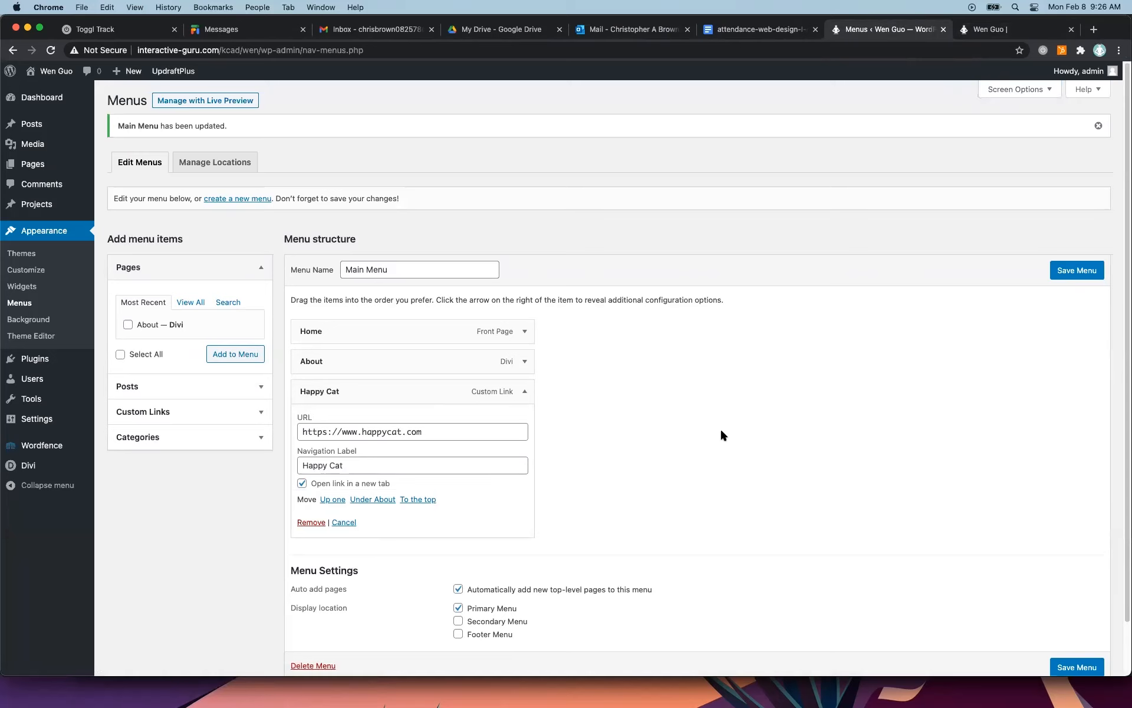
click(524, 391)
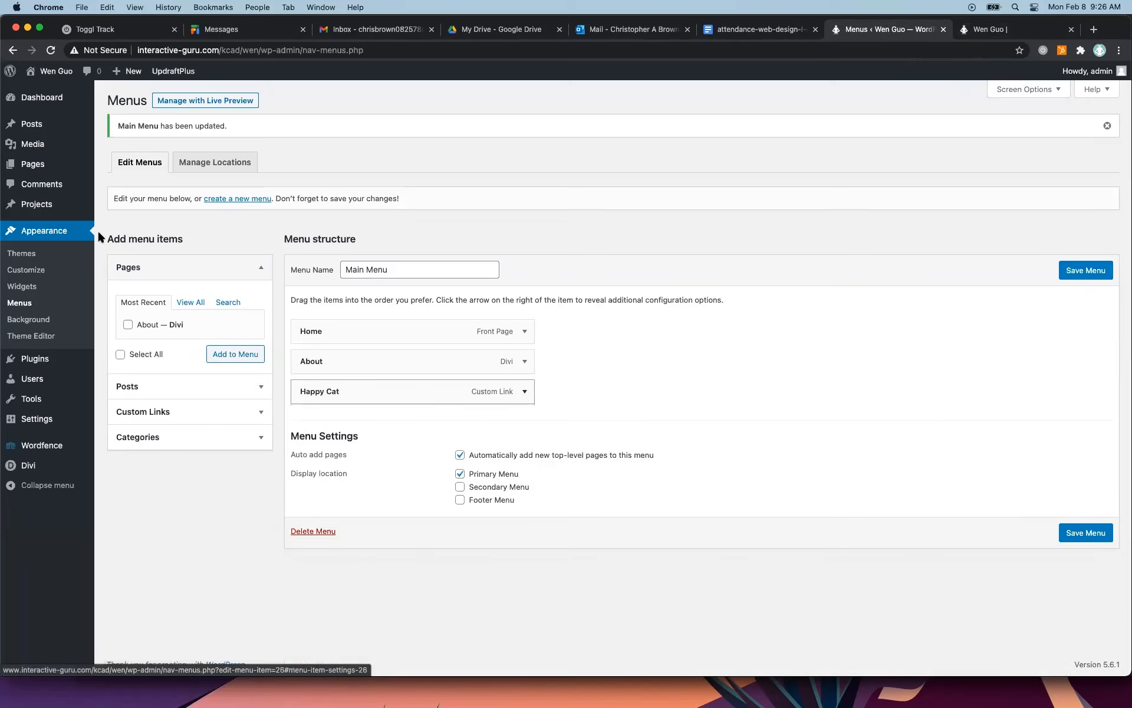
mouse_move(38, 158)
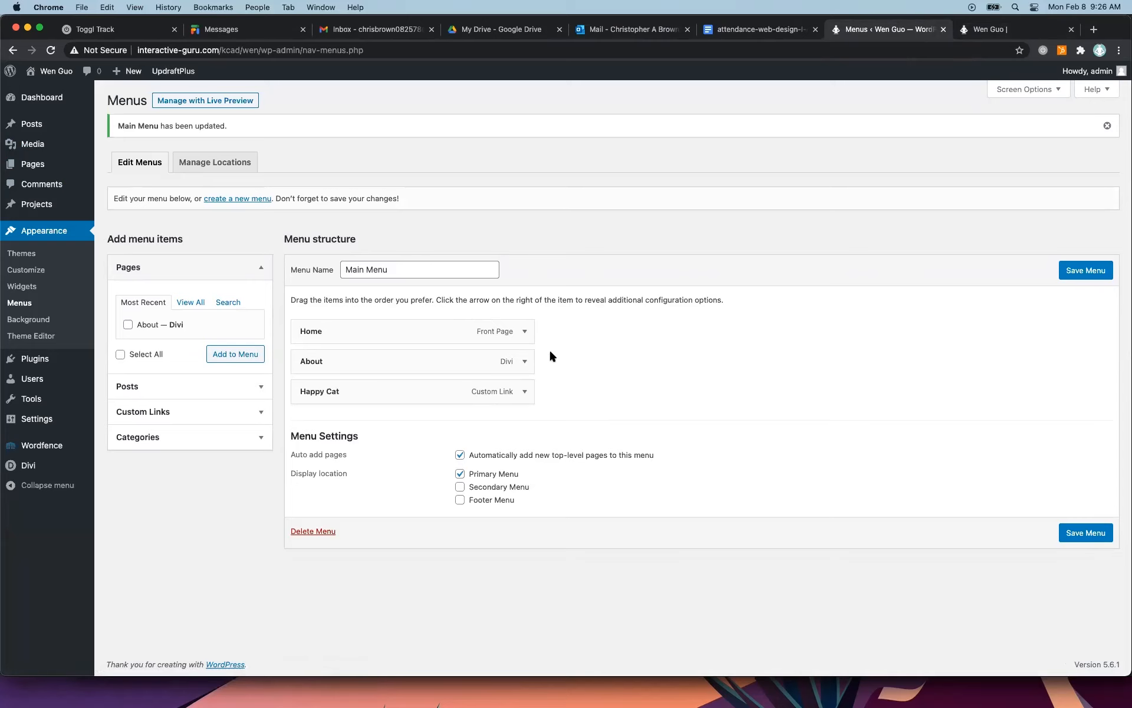
click(524, 391)
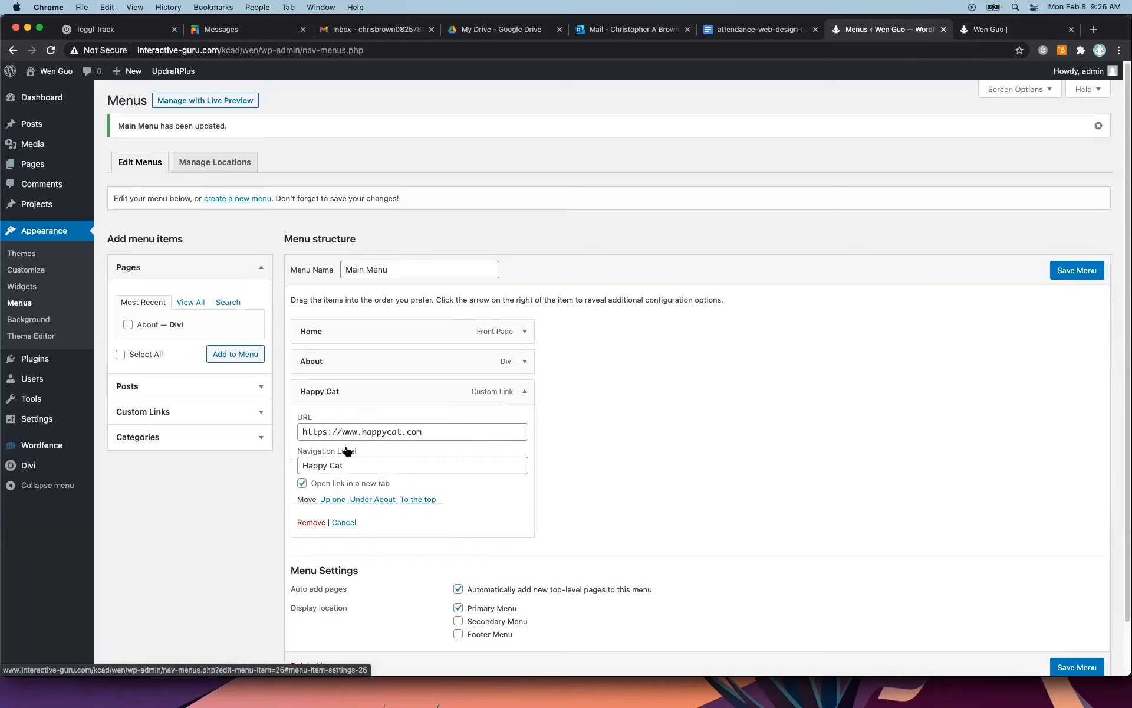
drag(437, 431, 299, 434)
click(480, 431)
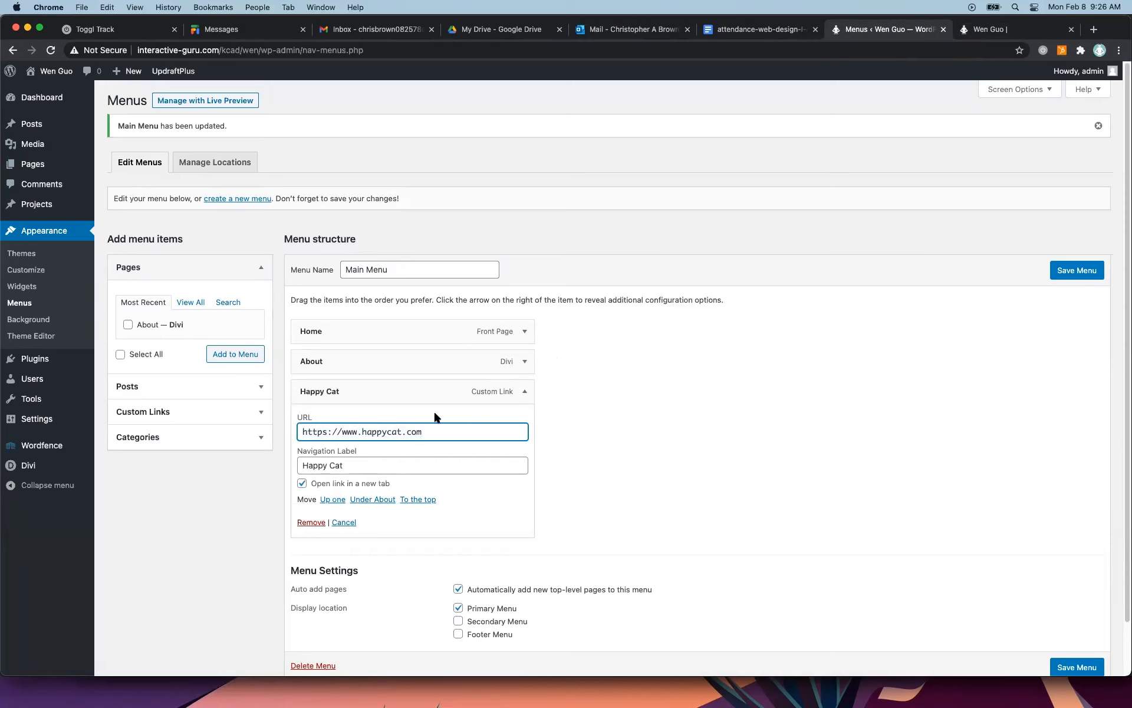
click(577, 429)
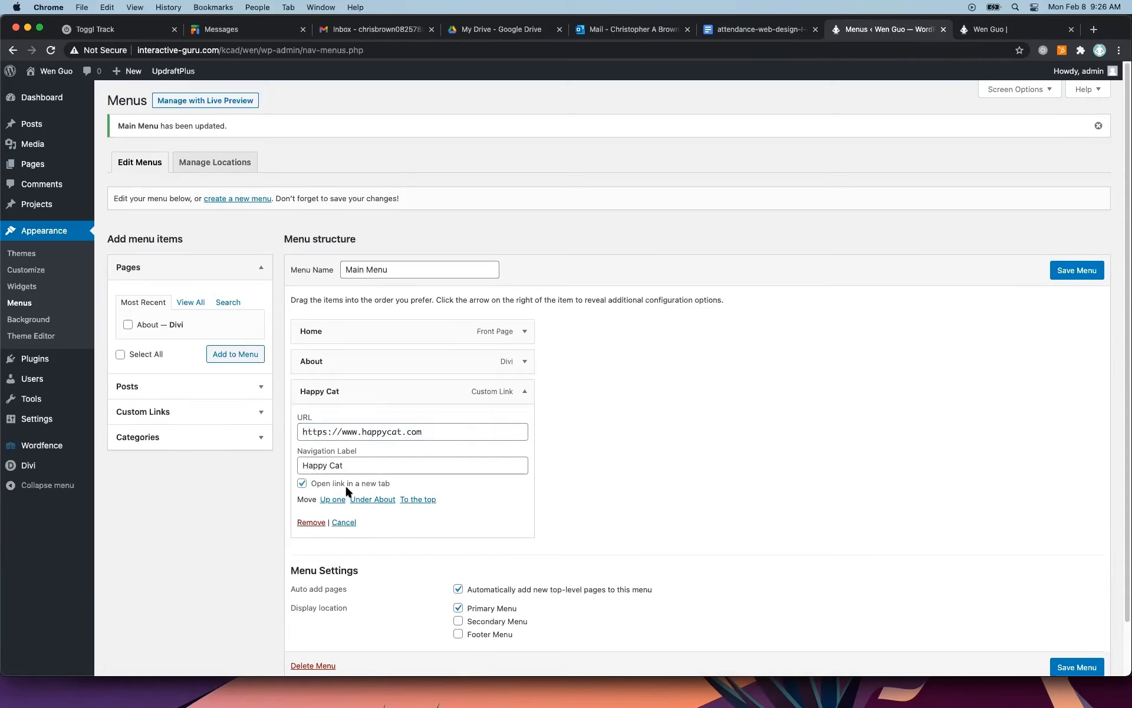
Move the About item below Happy Cat in the Main Menu, save the menu, and check the order on the live site.
click(525, 391)
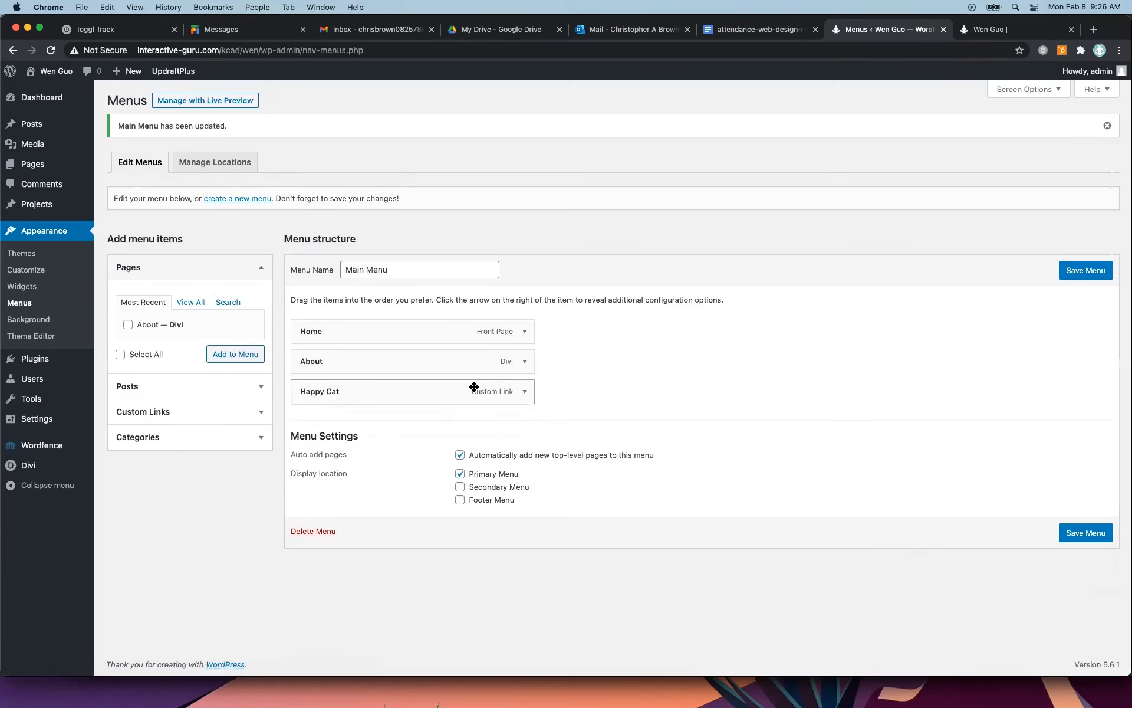
click(526, 393)
click(527, 391)
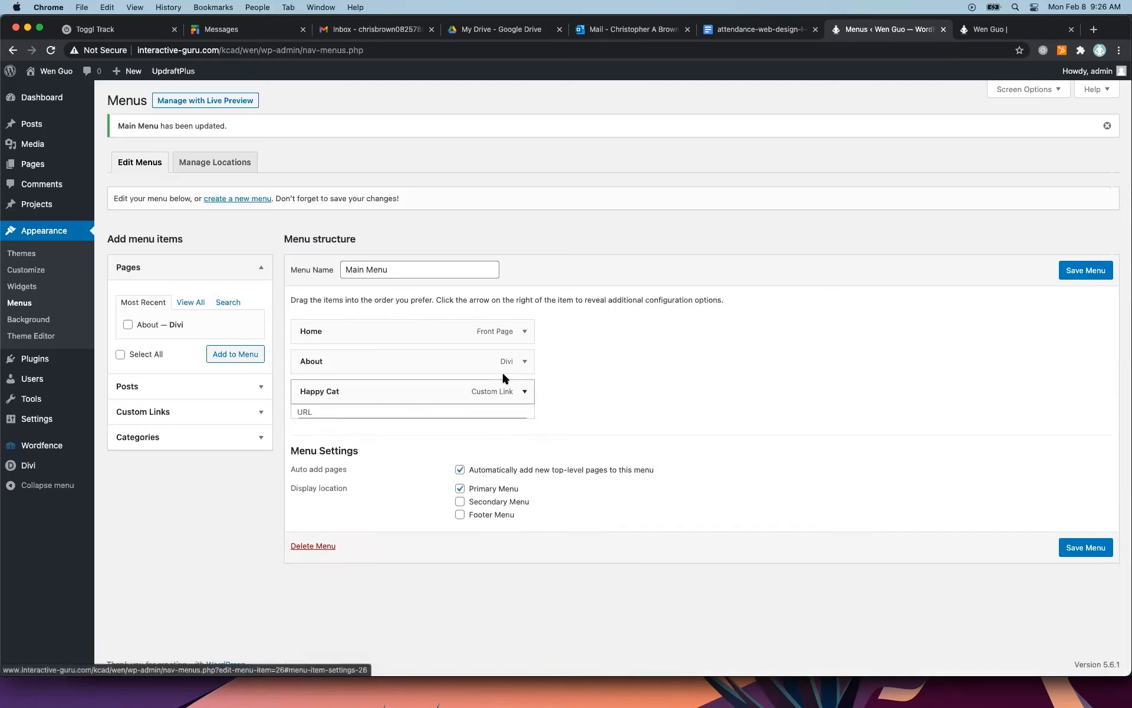
drag(402, 365, 394, 400)
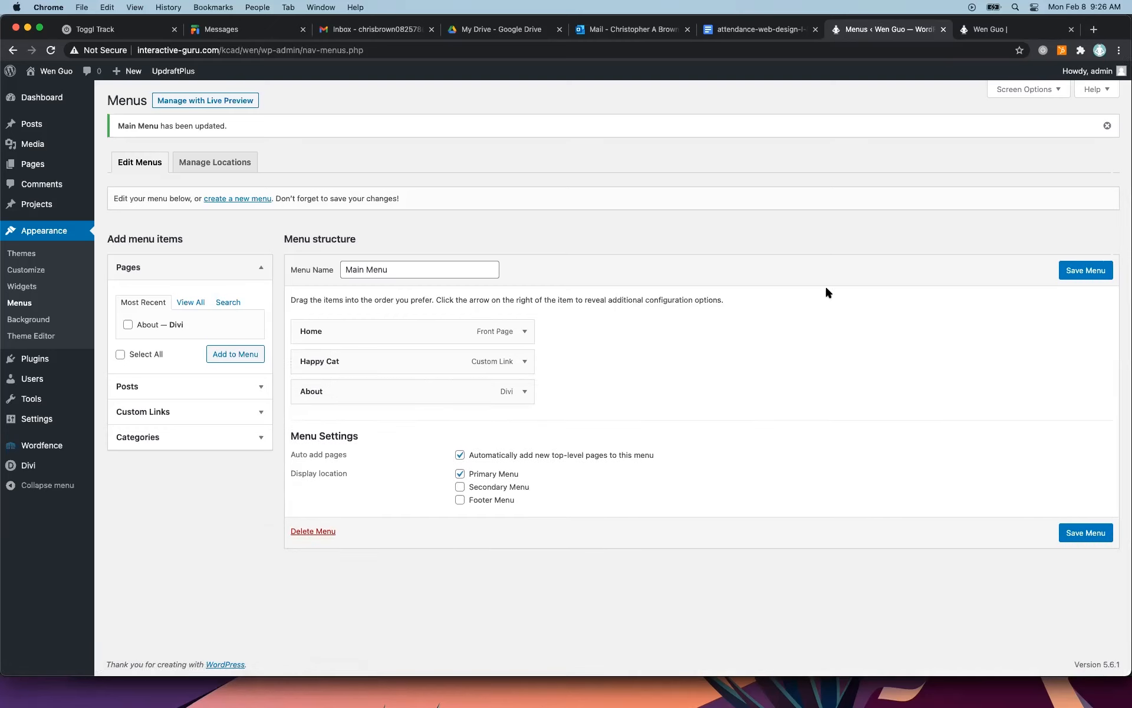
click(1081, 268)
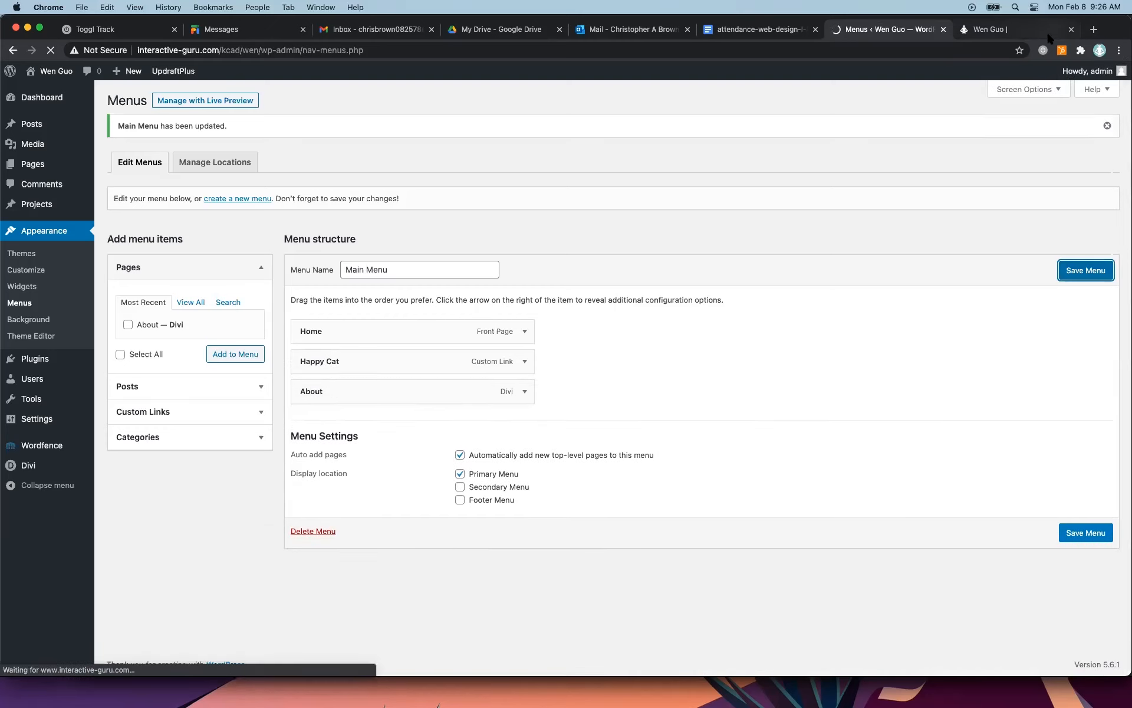
click(1016, 29)
click(50, 51)
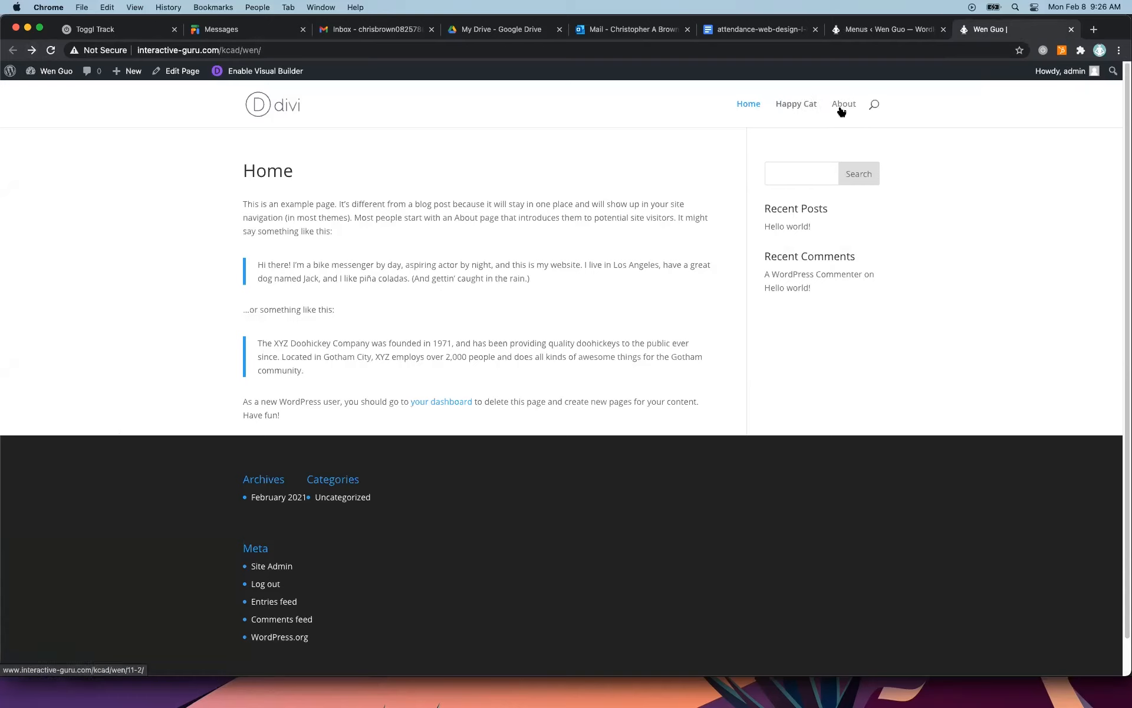
click(903, 27)
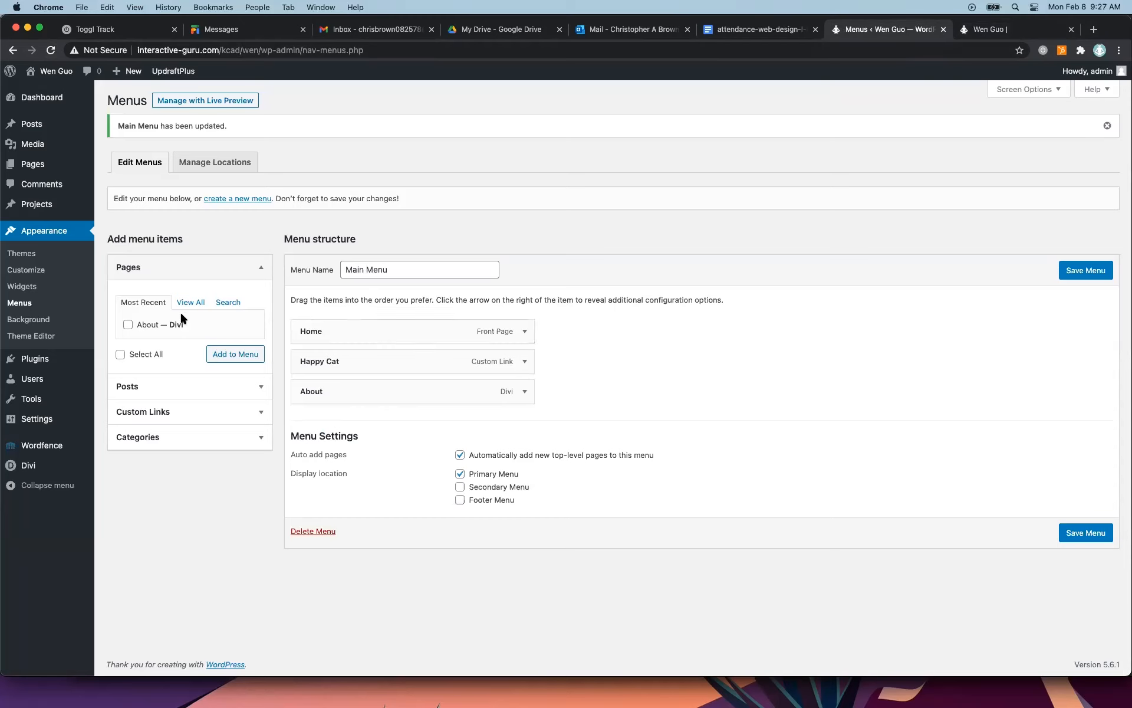
click(222, 412)
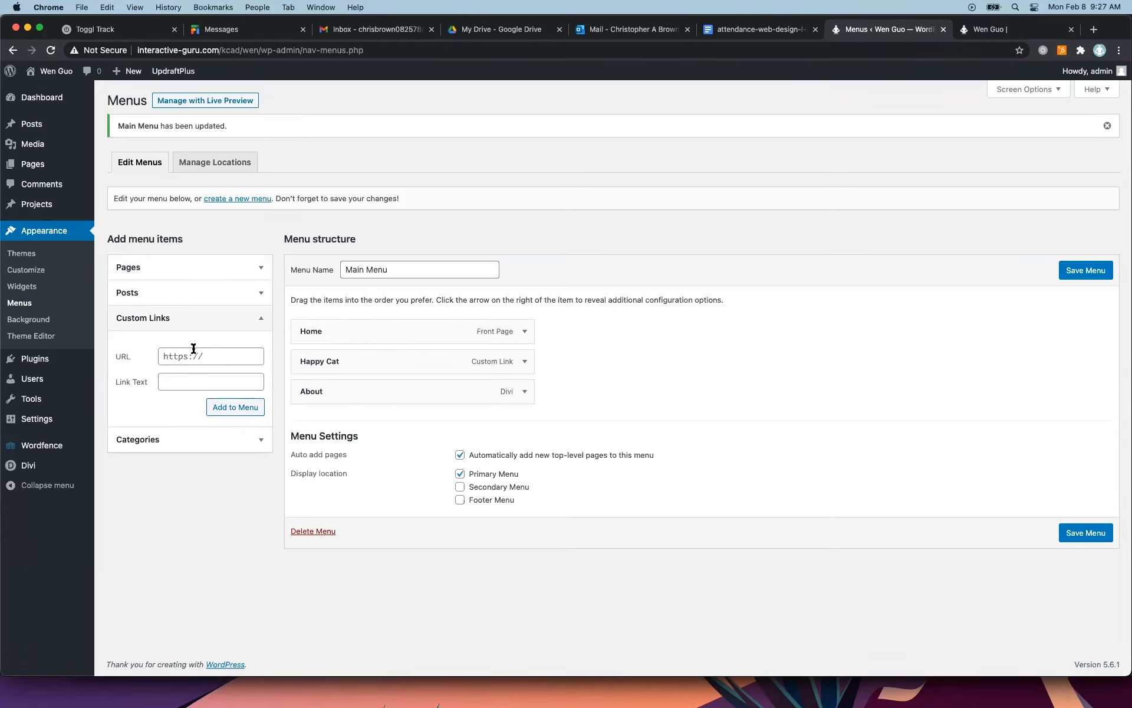
click(217, 357)
text(http)
text(s://www.happydog.com)
click(202, 384)
text(Happy Dog)
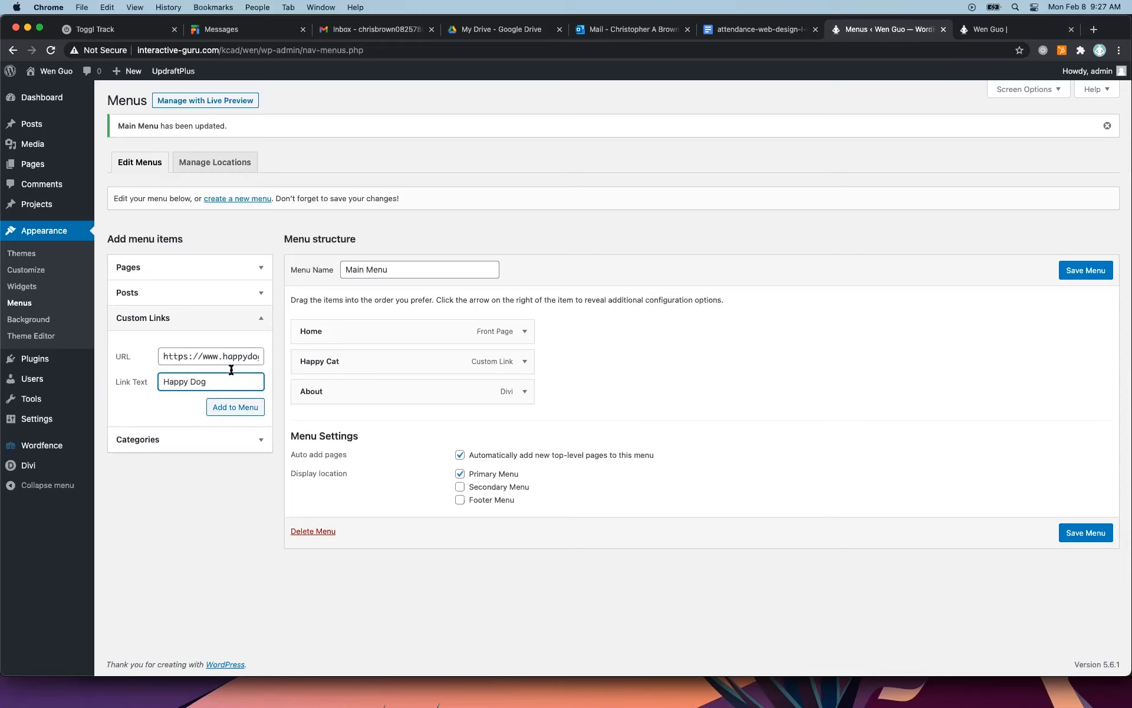
click(242, 410)
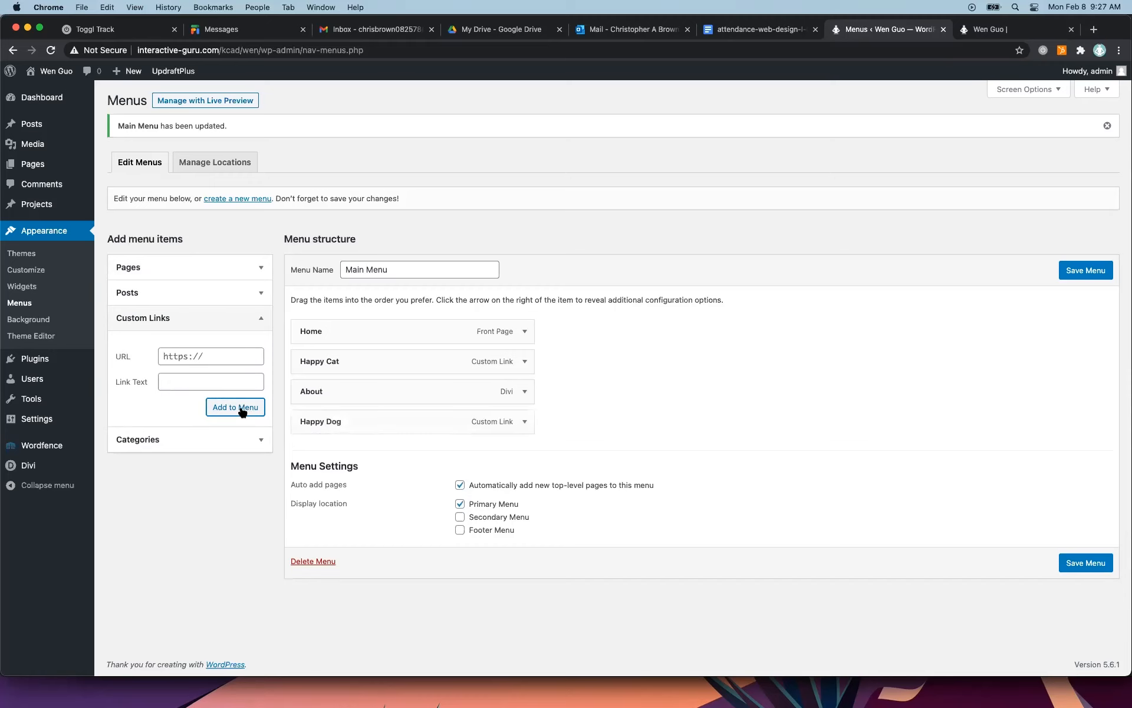
Save the Main Menu with the Happy Dog link and reload the live site.
click(1085, 270)
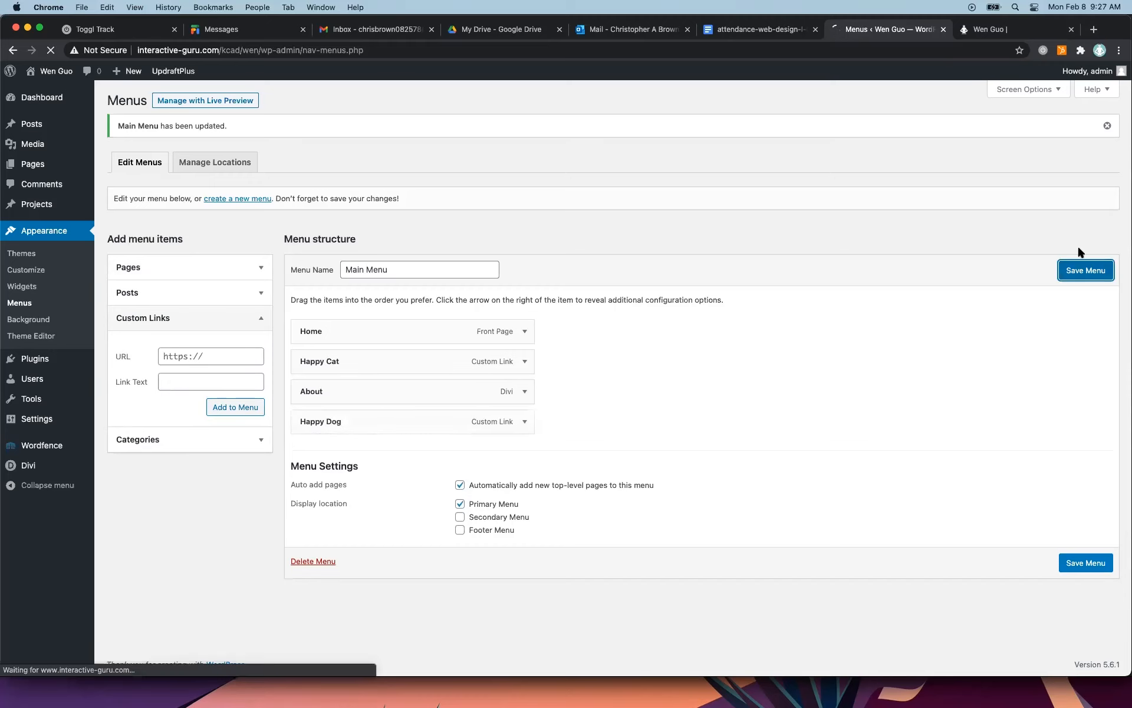
click(1017, 27)
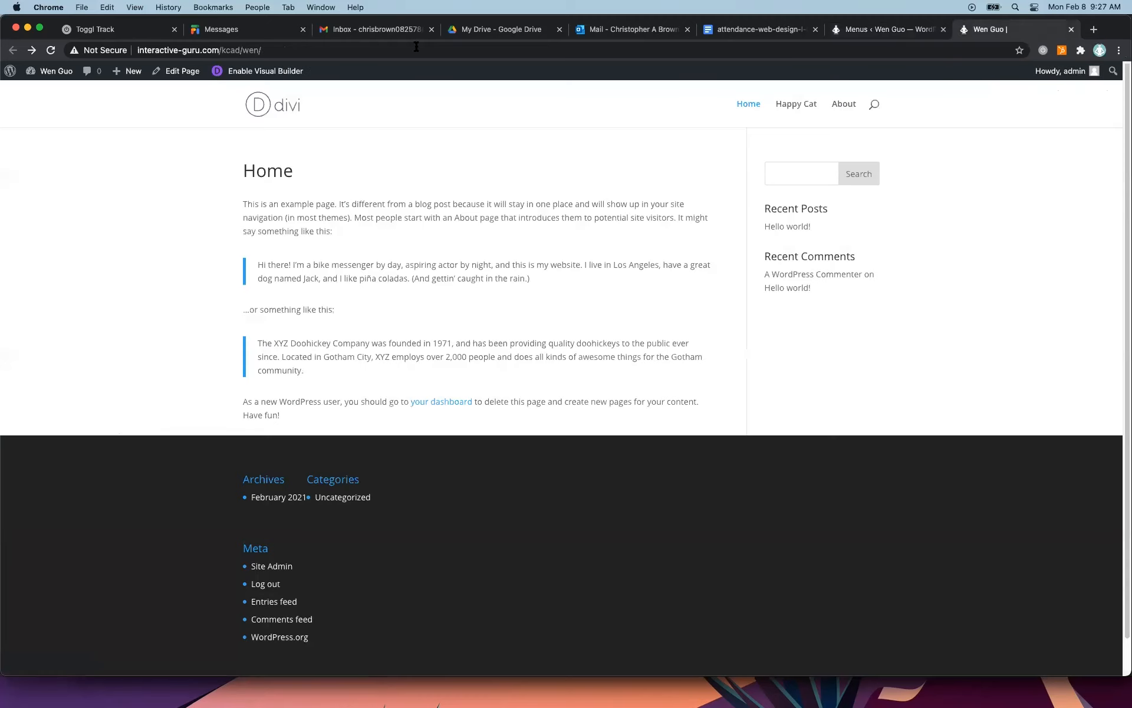
click(52, 51)
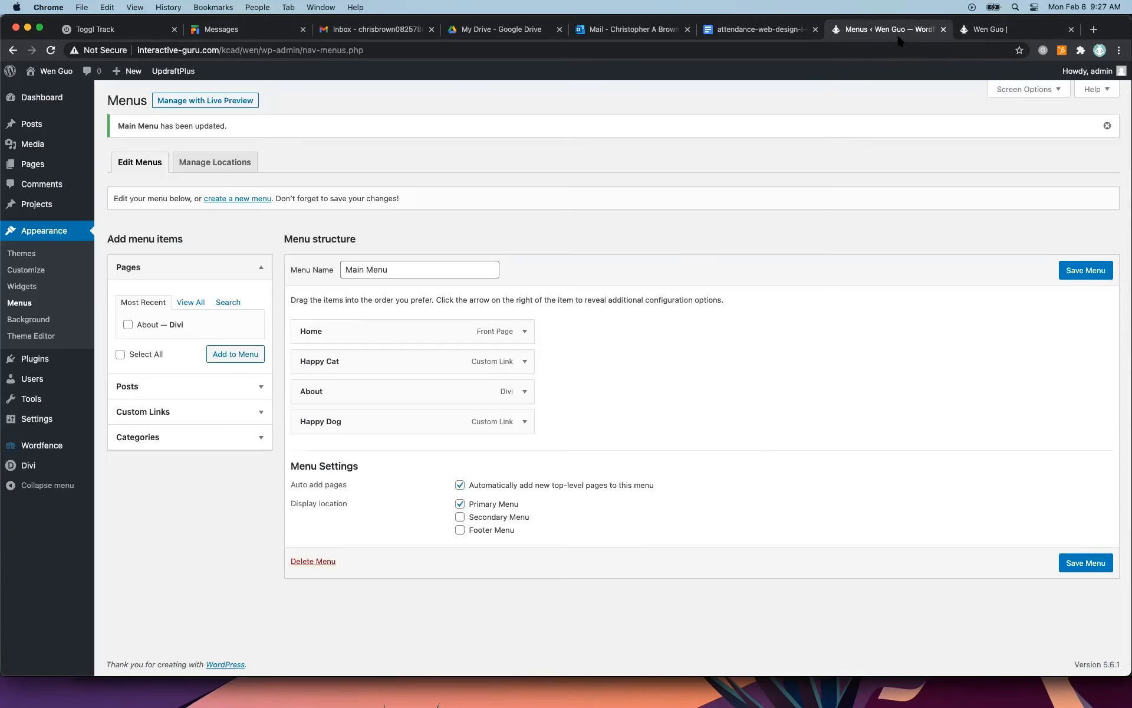
Nest Happy Dog as a sub item under Happy Cat, save the Main Menu, and reload the live site.
click(897, 34)
drag(374, 422, 393, 379)
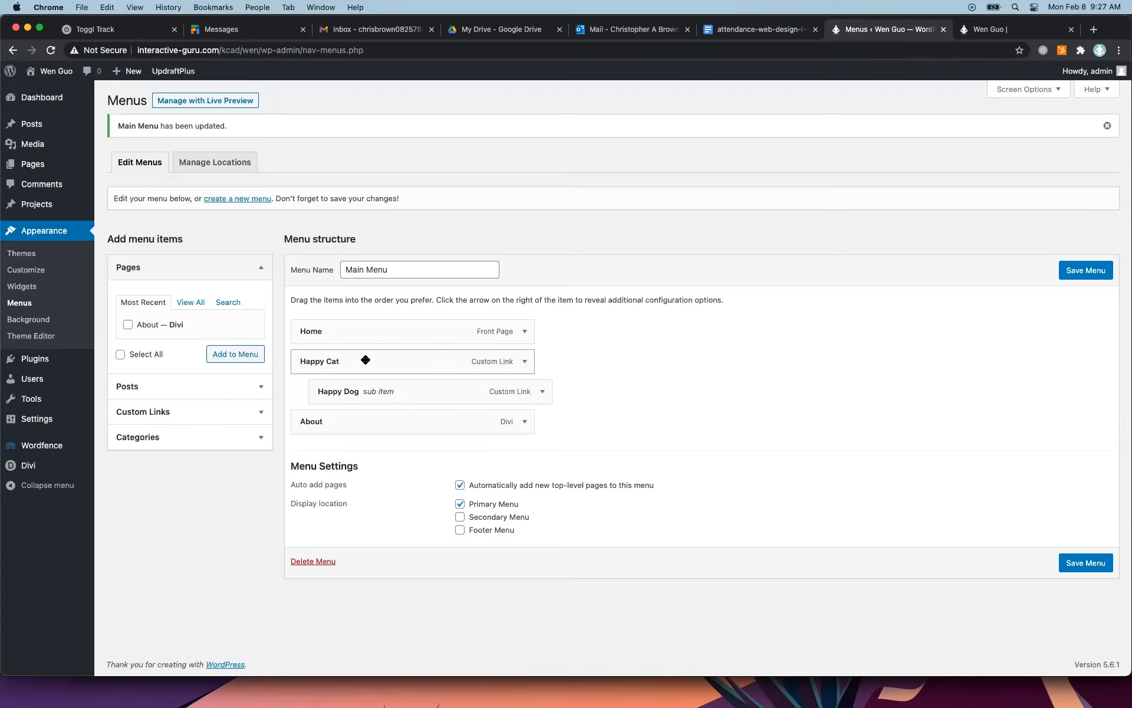
click(1066, 270)
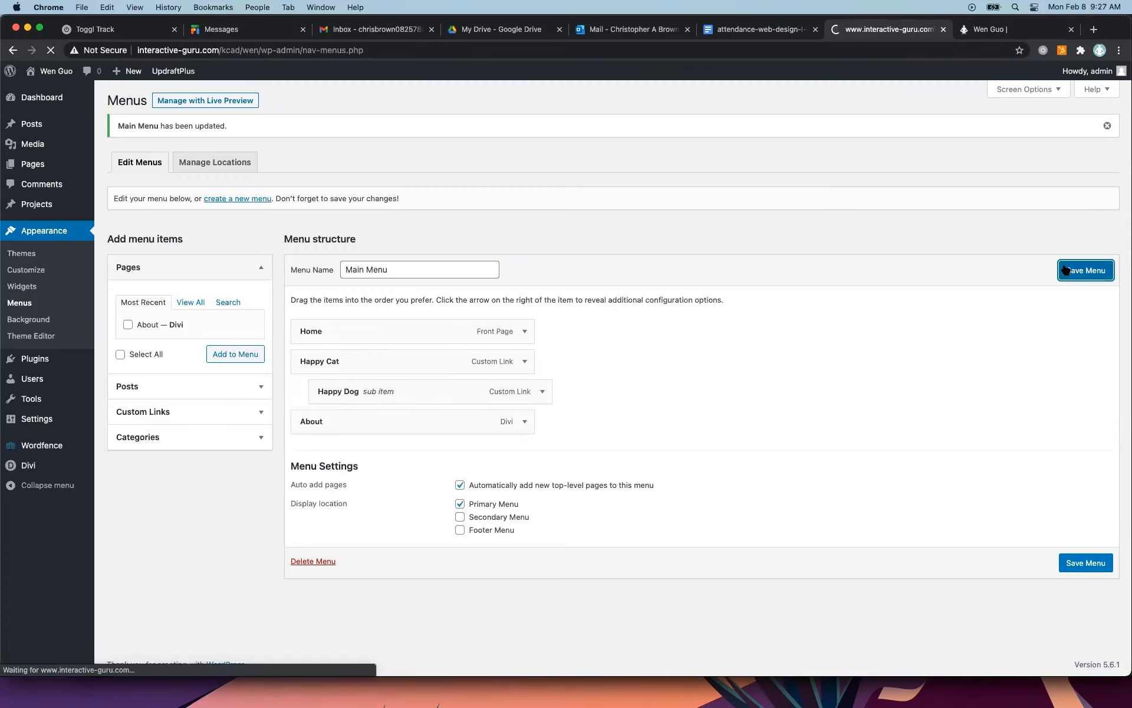
click(980, 29)
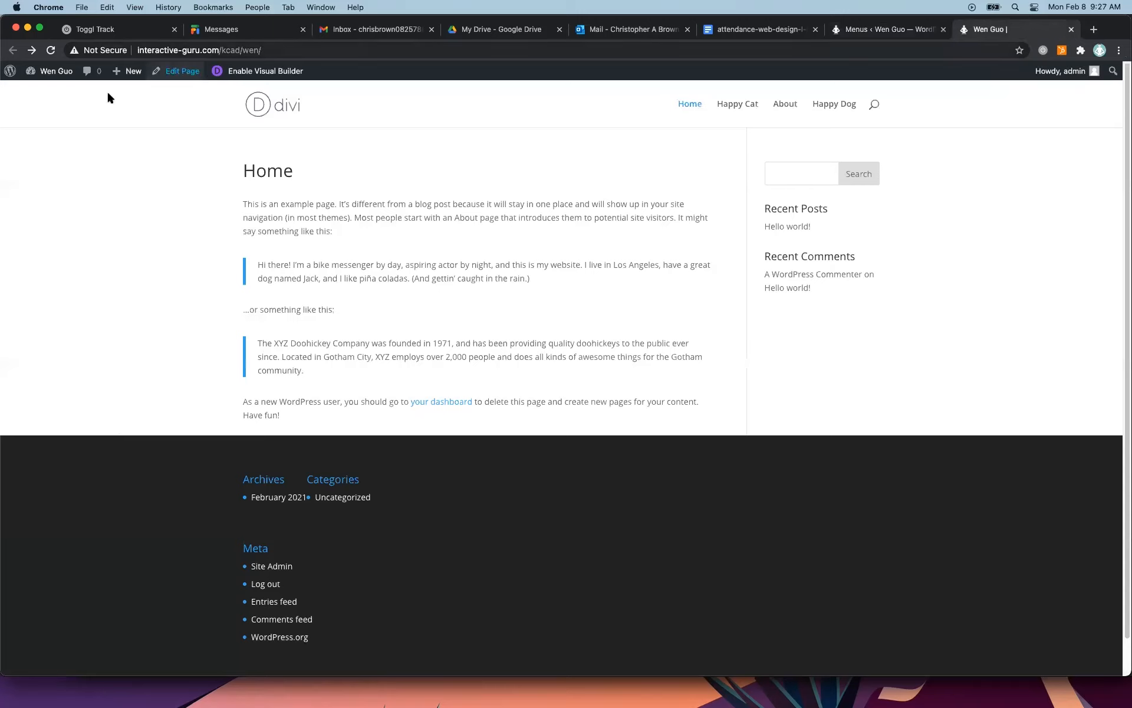
click(51, 50)
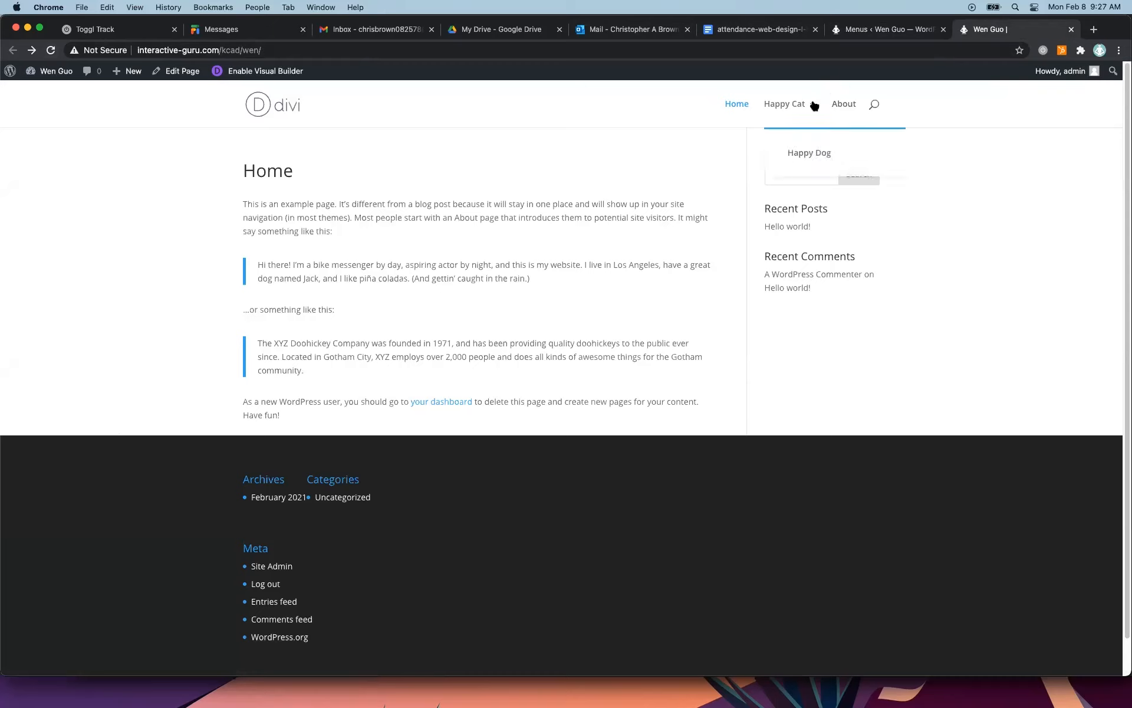
Test the Happy Cat link and its Happy Dog sub item on the live site, returning to the homepage after each.
mouse_move(795, 108)
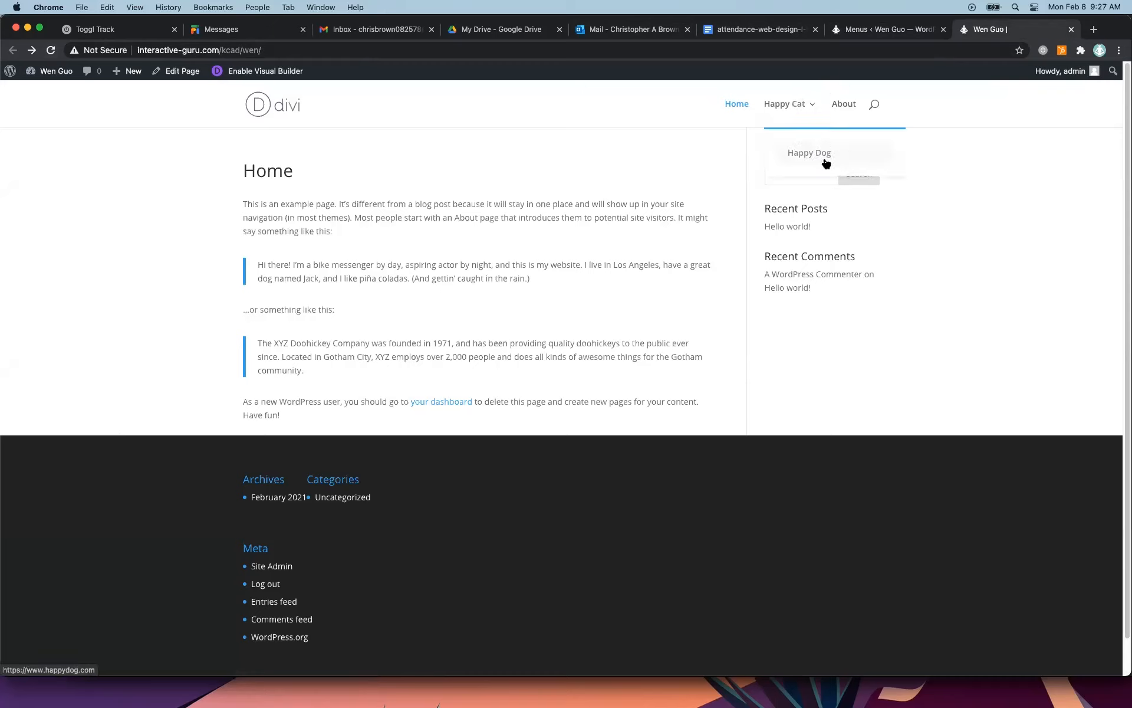
click(790, 104)
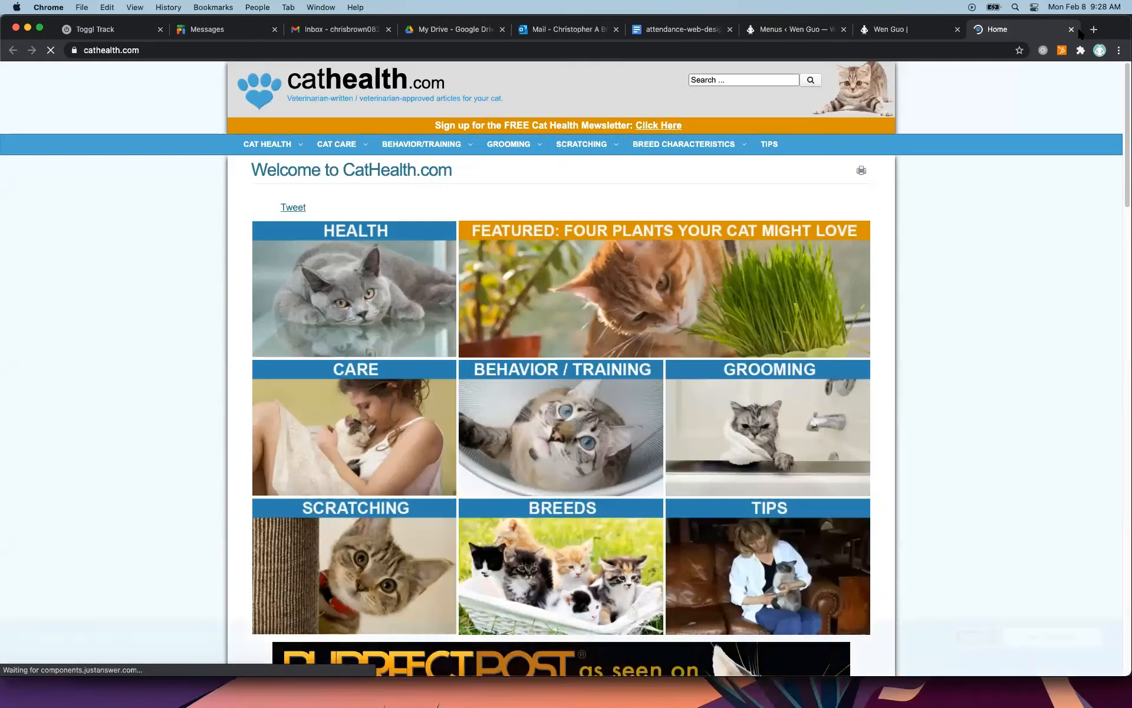
click(1071, 29)
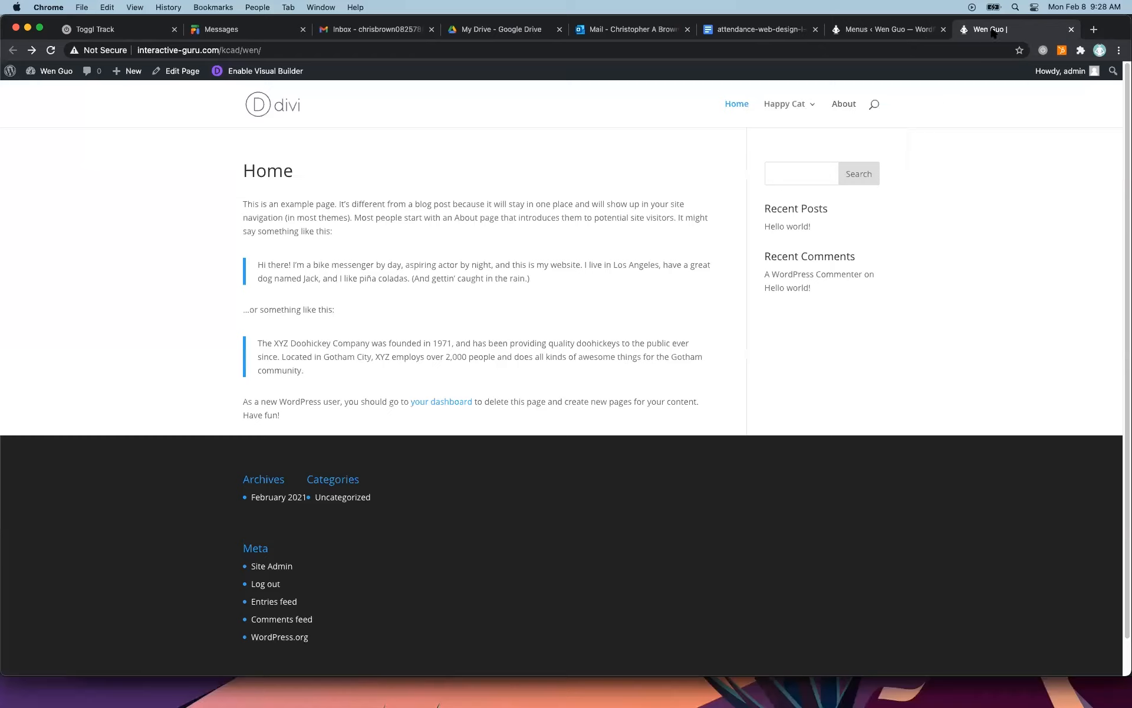
mouse_move(794, 109)
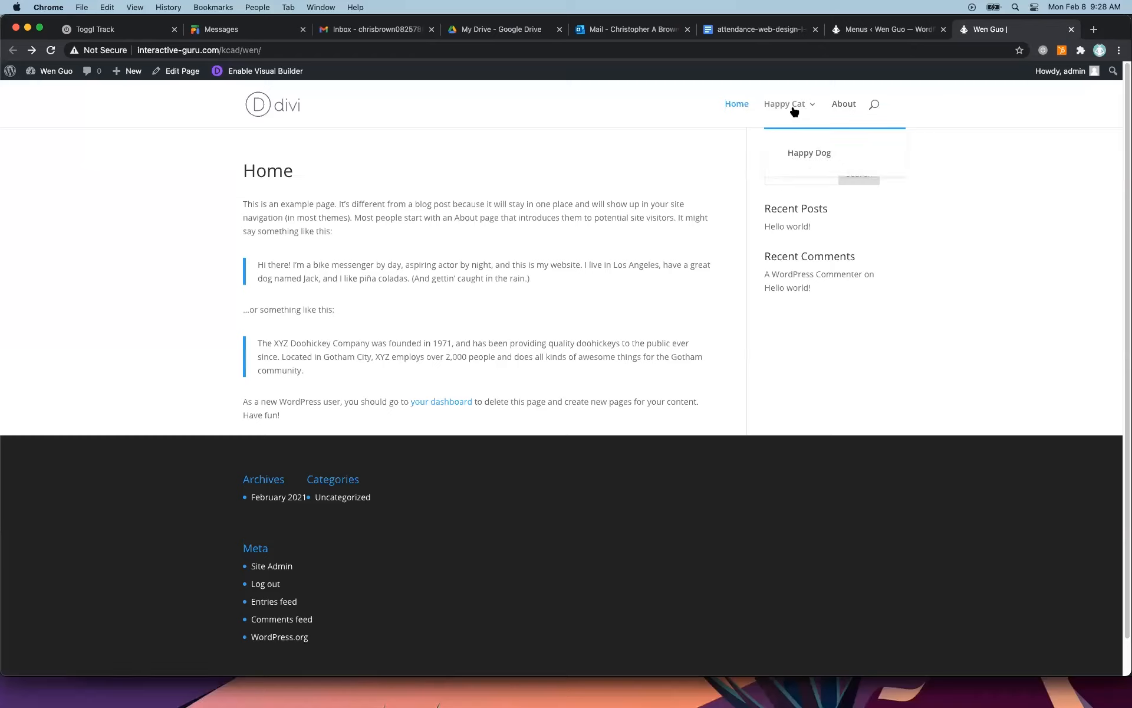
click(809, 154)
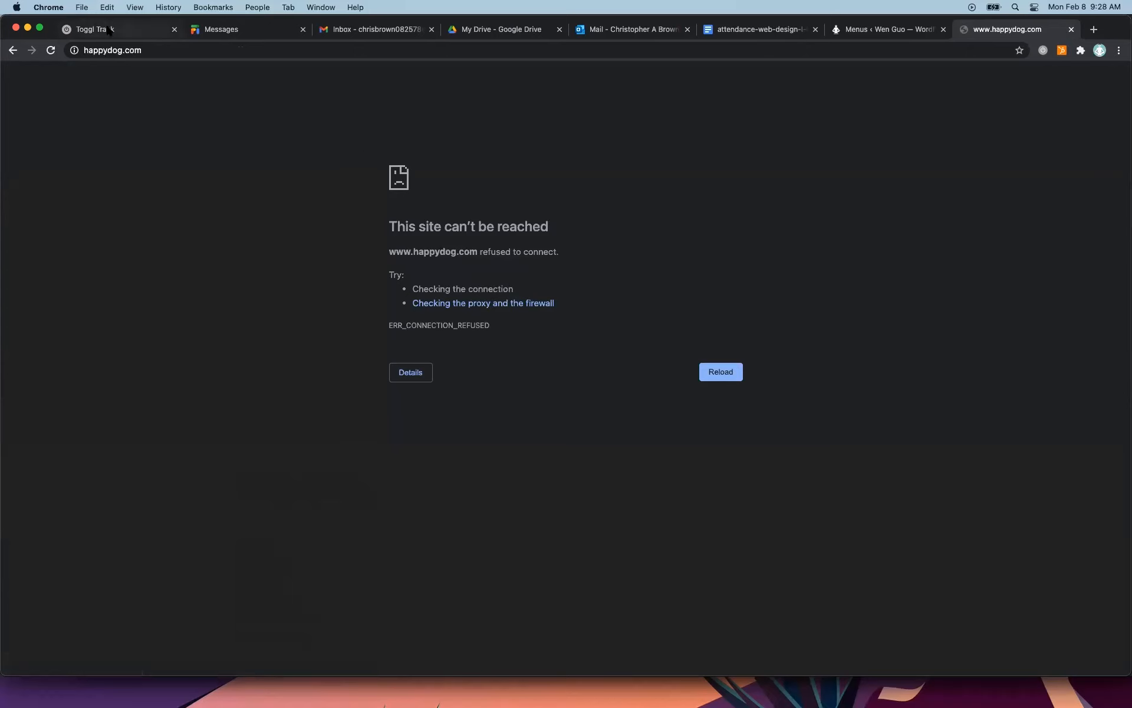
click(13, 51)
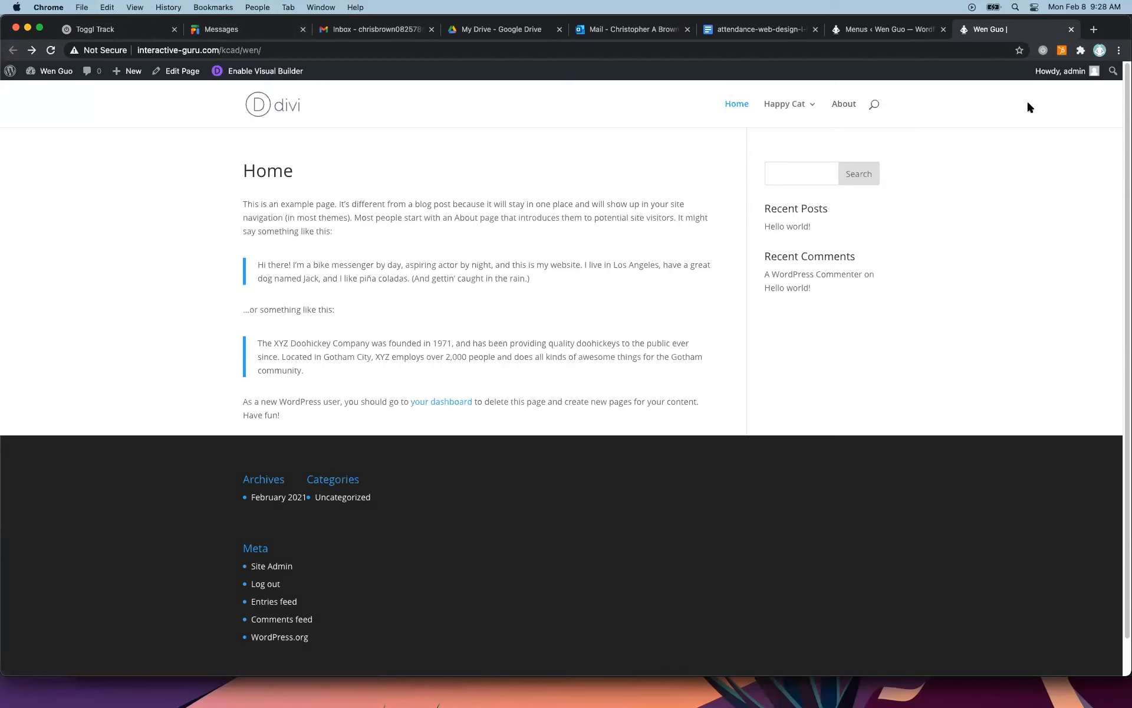
Return Happy Dog to the top level in the menu editor, between Happy Cat and About.
click(901, 30)
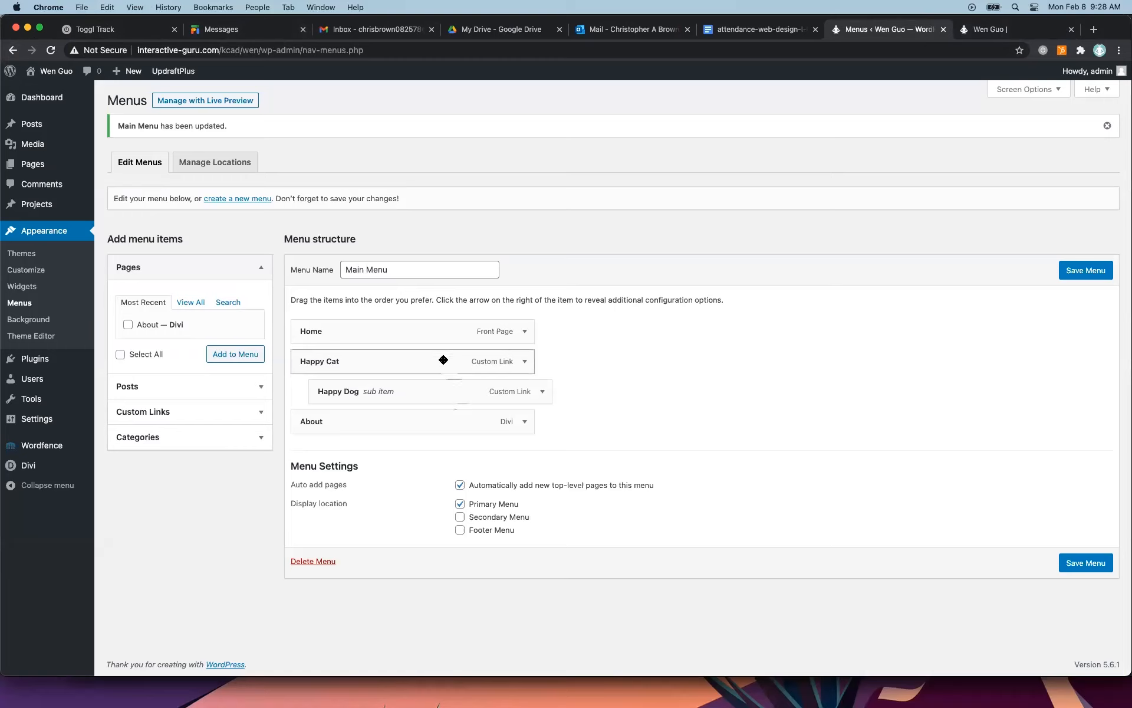
drag(469, 394, 452, 394)
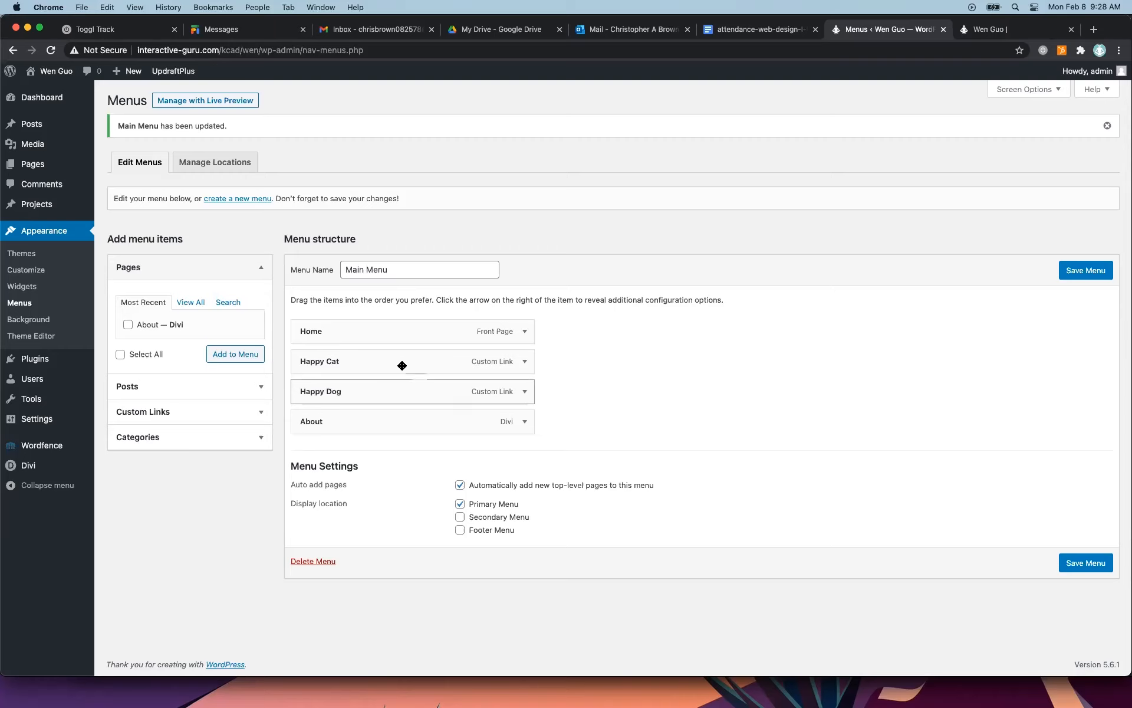
Add a placeholder custom link with the URL # and the text Happy Pets to the Main Menu.
click(190, 410)
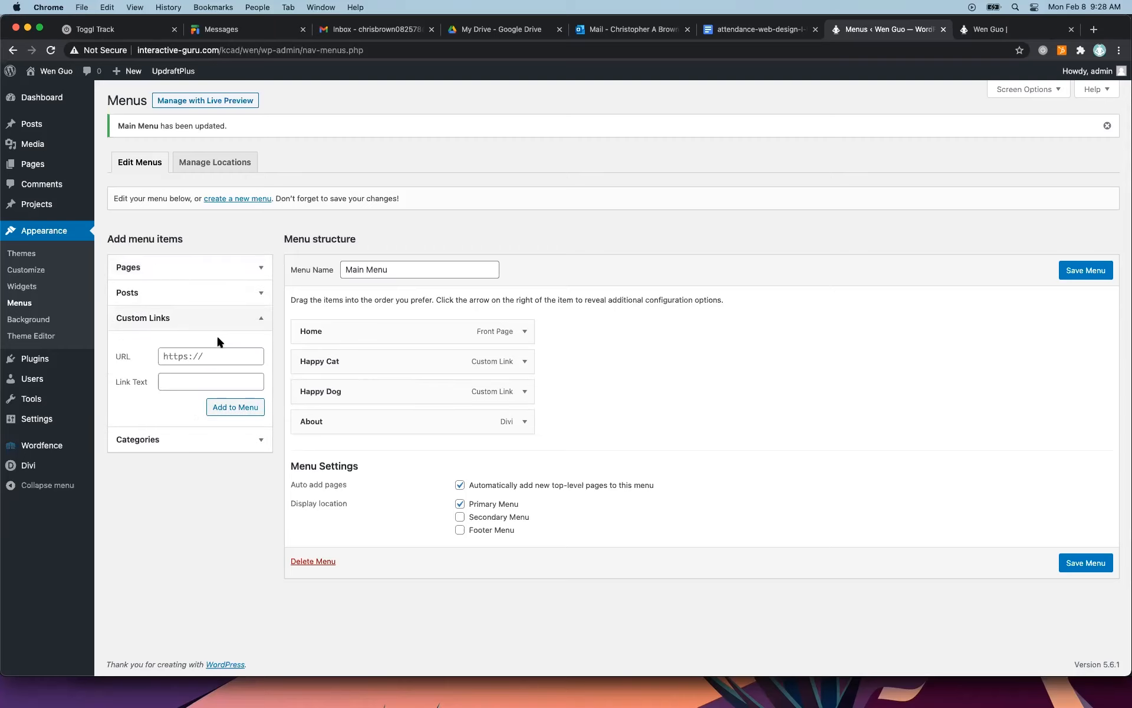
click(219, 356)
text(#)
click(194, 382)
text(Happy Pets)
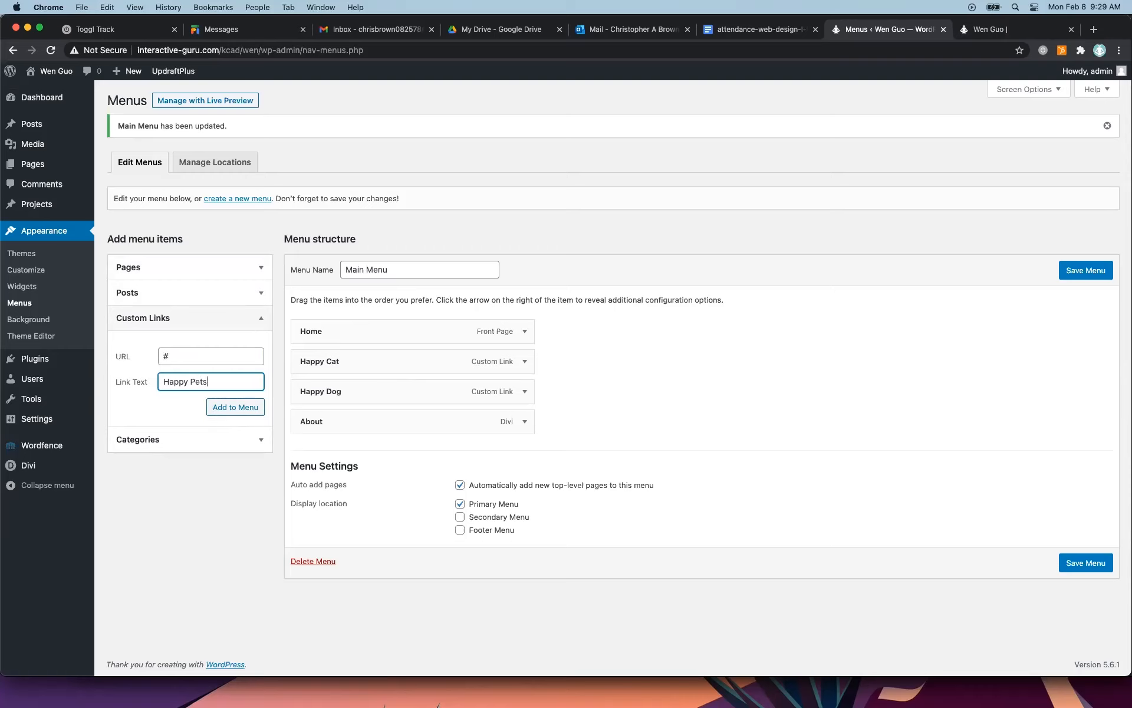
click(228, 413)
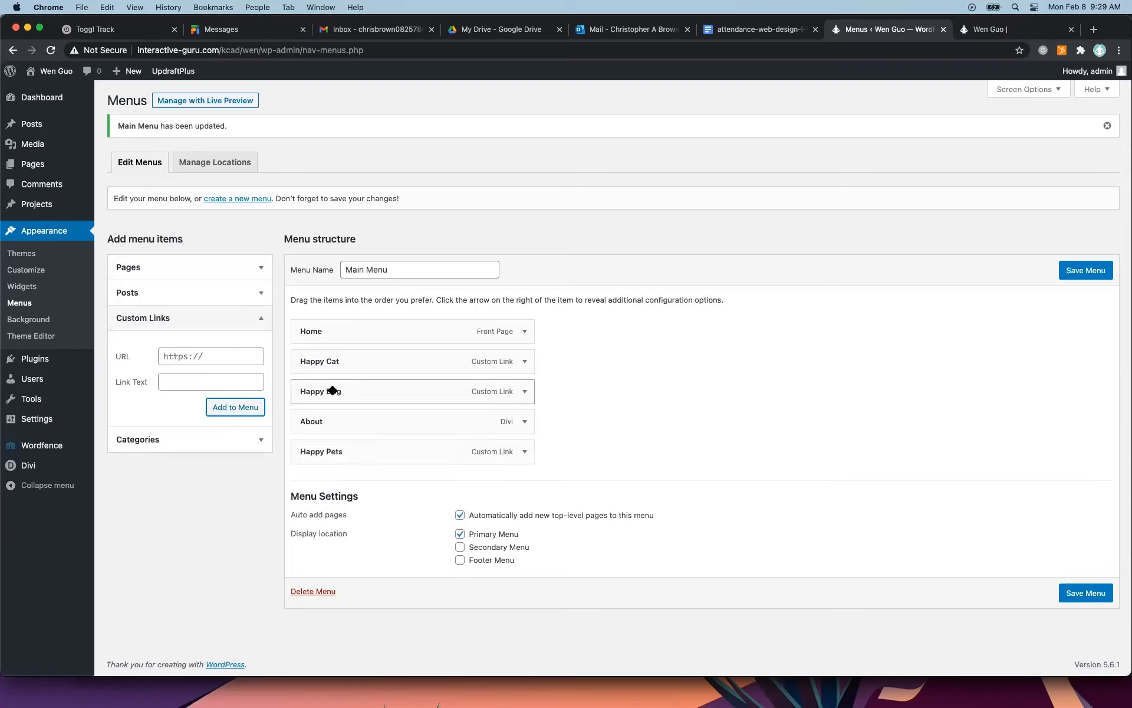
Nest Happy Cat and Happy Dog as sub items under Happy Pets and save the Main Menu.
drag(341, 373, 356, 445)
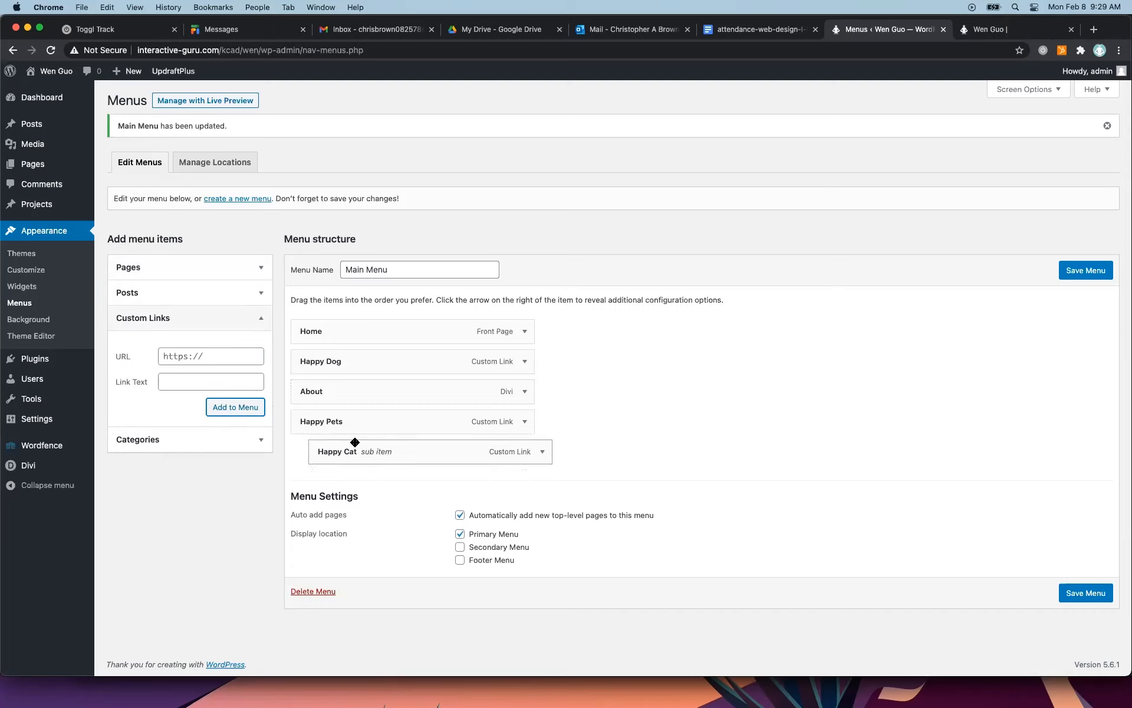
drag(330, 361, 356, 463)
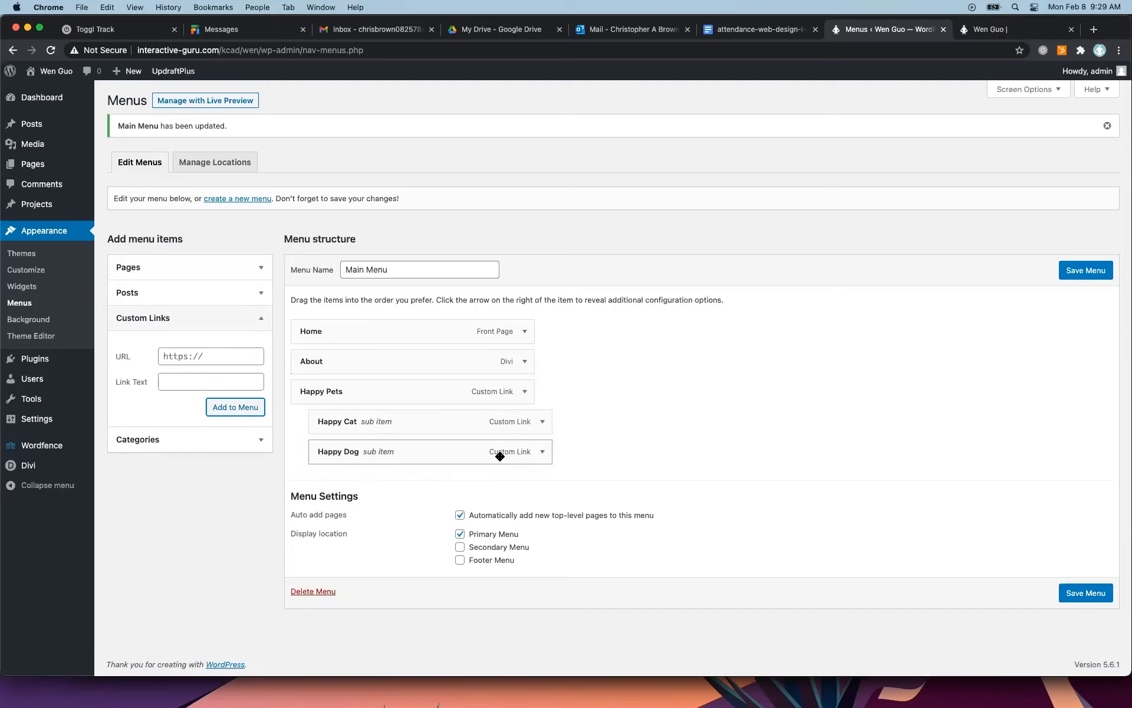
click(1080, 278)
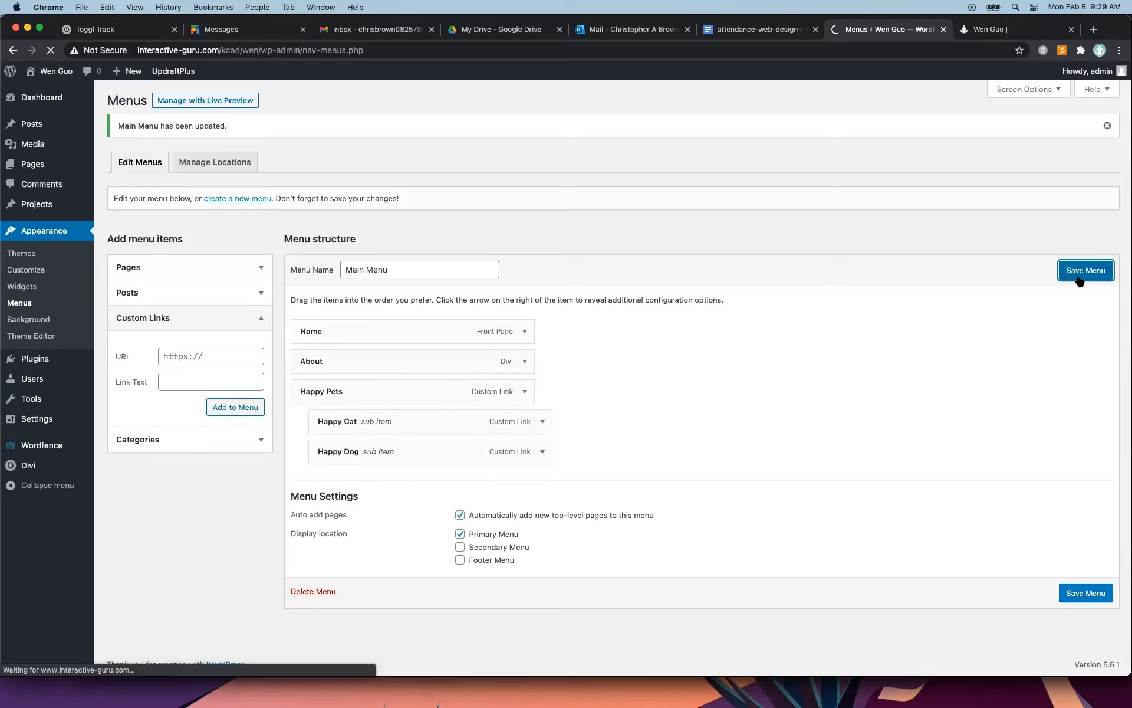
Reload the live site and test the Happy Pets placeholder link and its dropdown.
click(1003, 29)
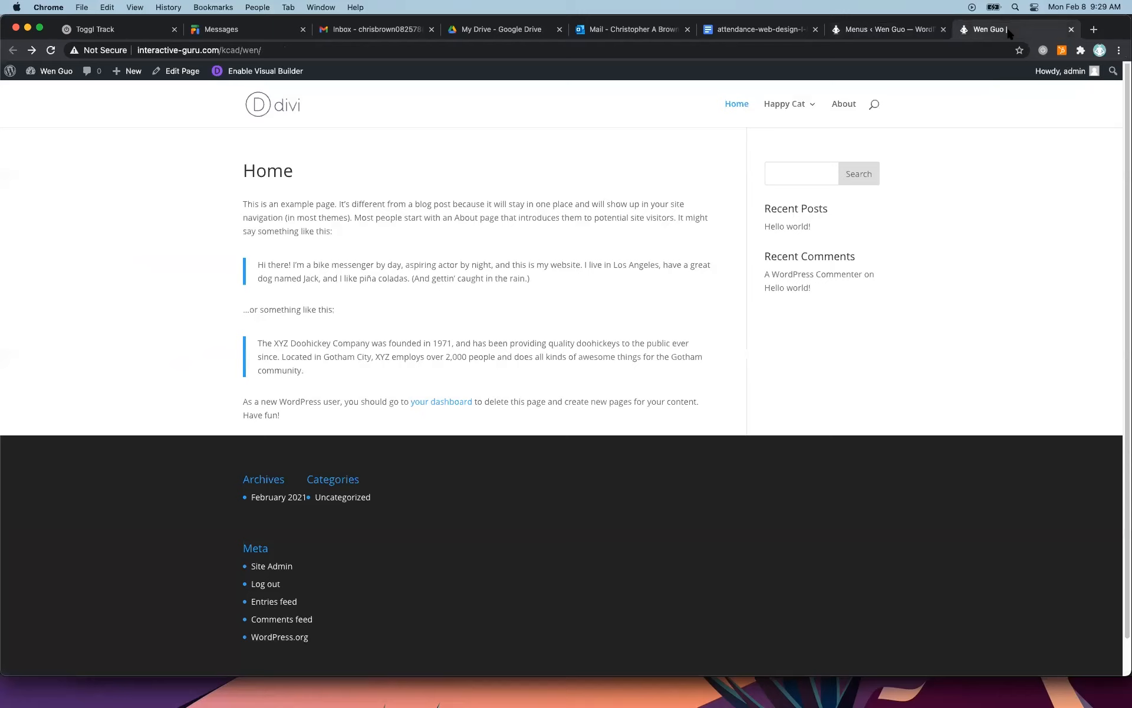
click(51, 50)
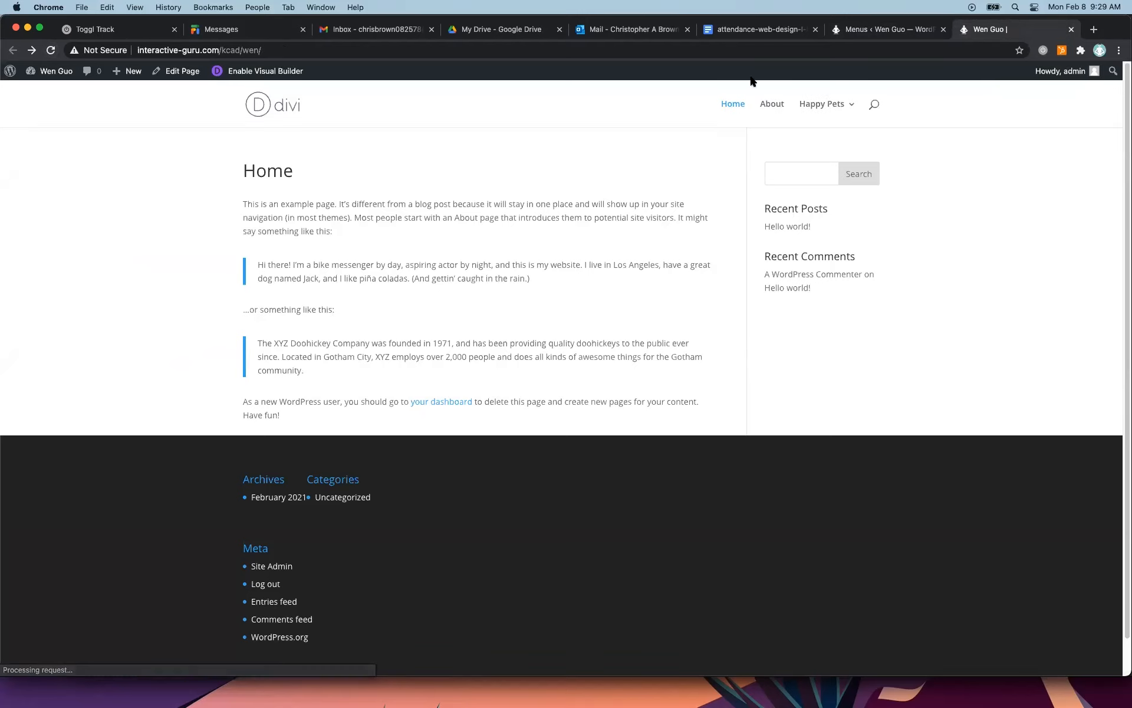
mouse_move(836, 106)
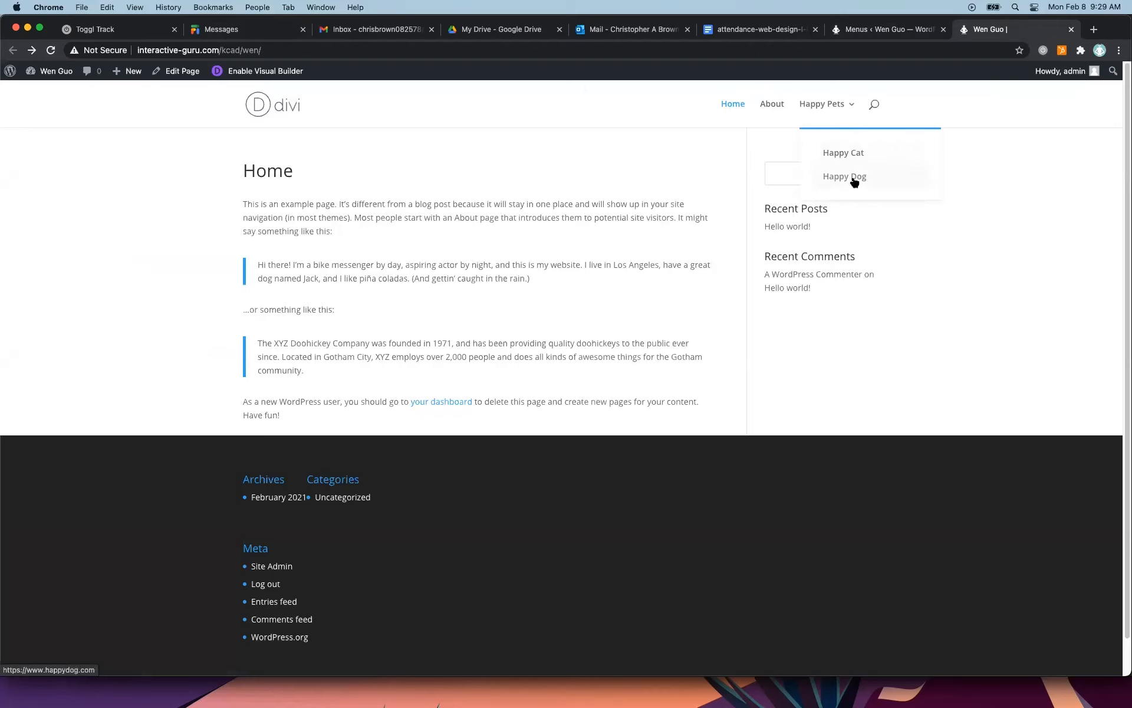
click(819, 108)
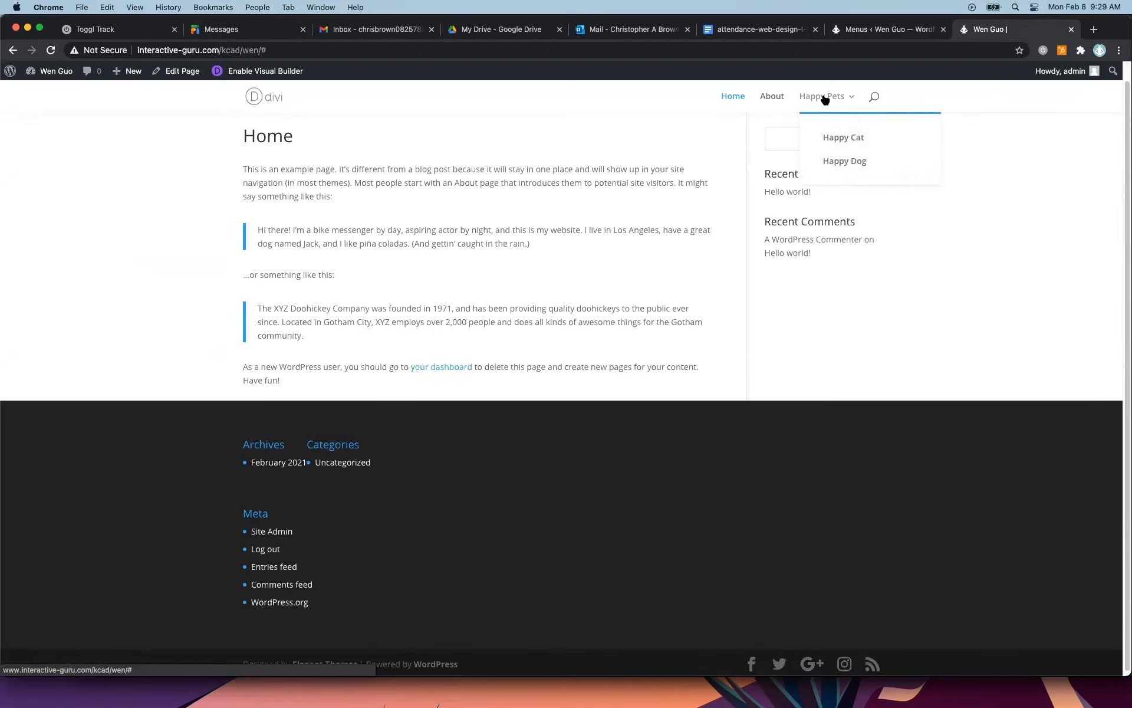
Test opening and closing the search field in the live site's header.
click(875, 98)
click(754, 95)
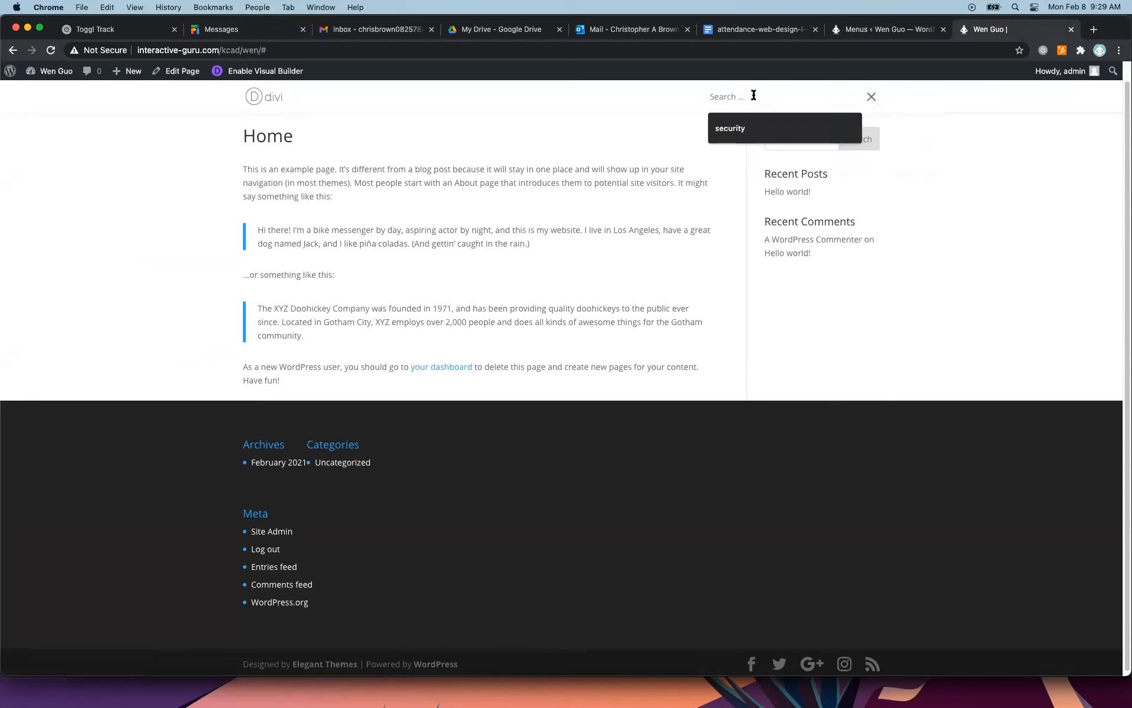
click(872, 98)
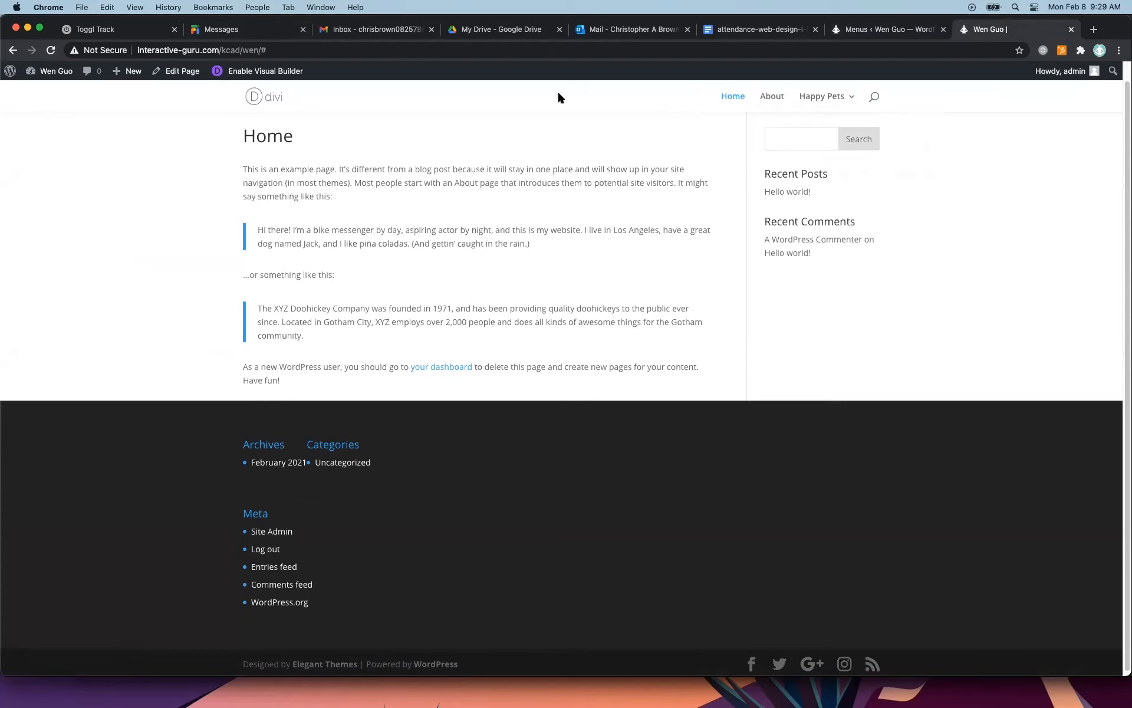
scroll(902, 195, up, 3)
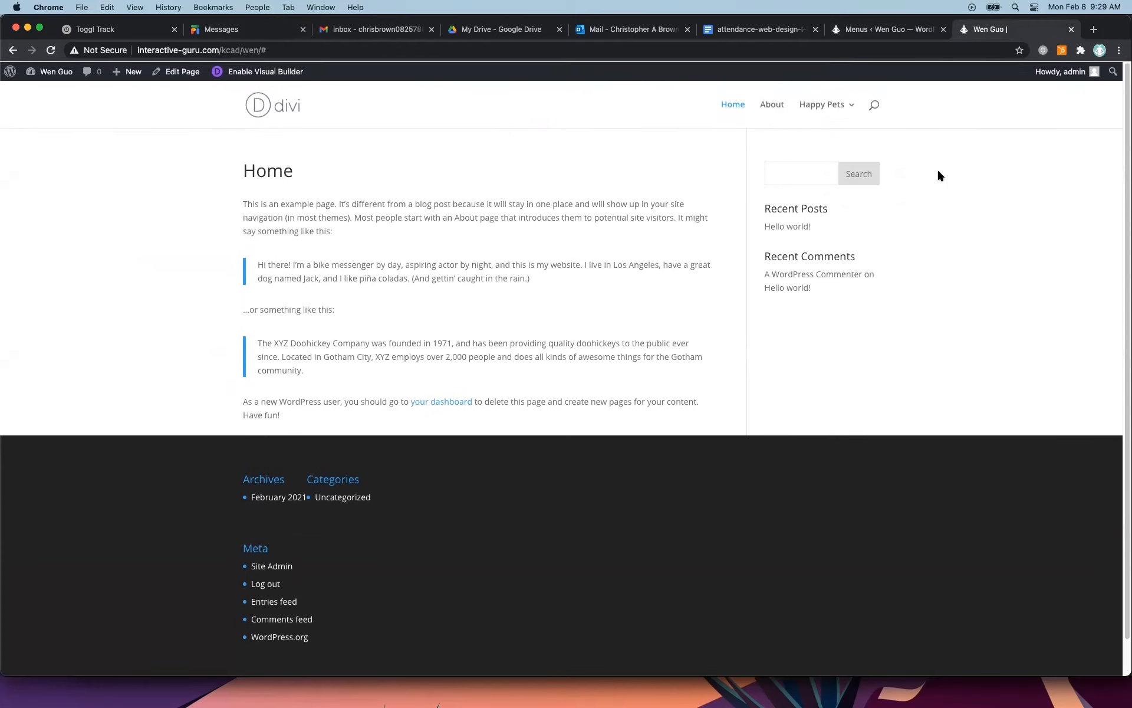
mouse_move(844, 116)
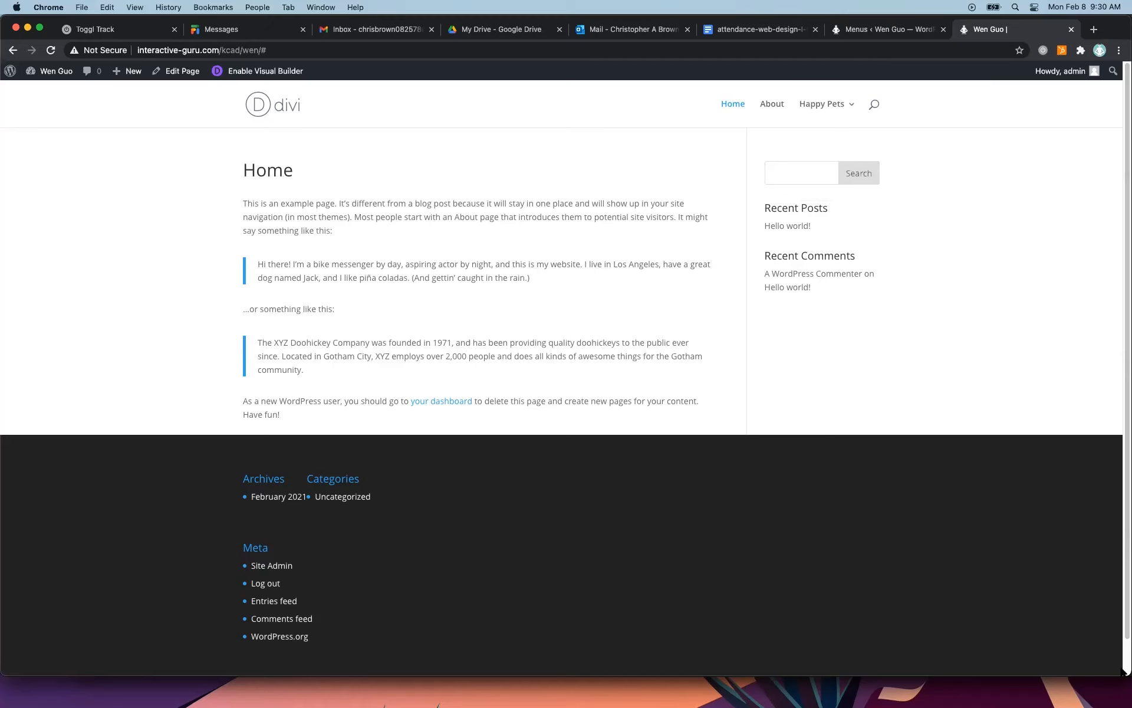
Narrow the browser window to check the mobile menu with its Happy Pets sub items, then restore the full width.
drag(1123, 672, 516, 699)
click(452, 104)
click(139, 217)
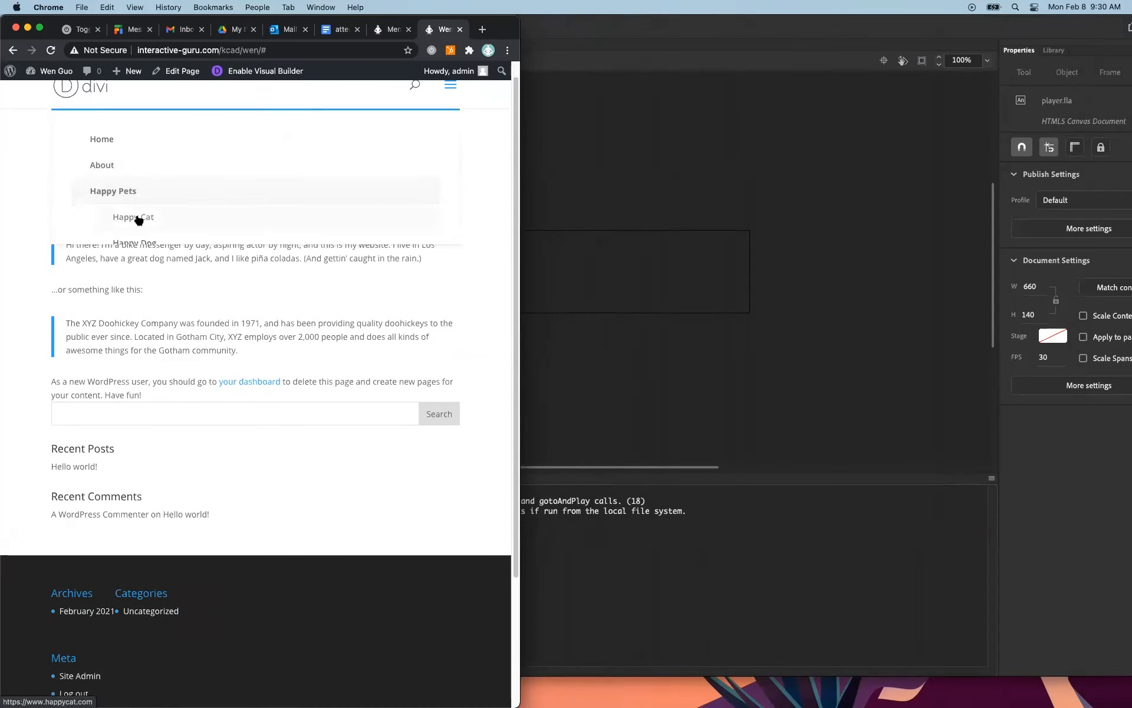
click(451, 84)
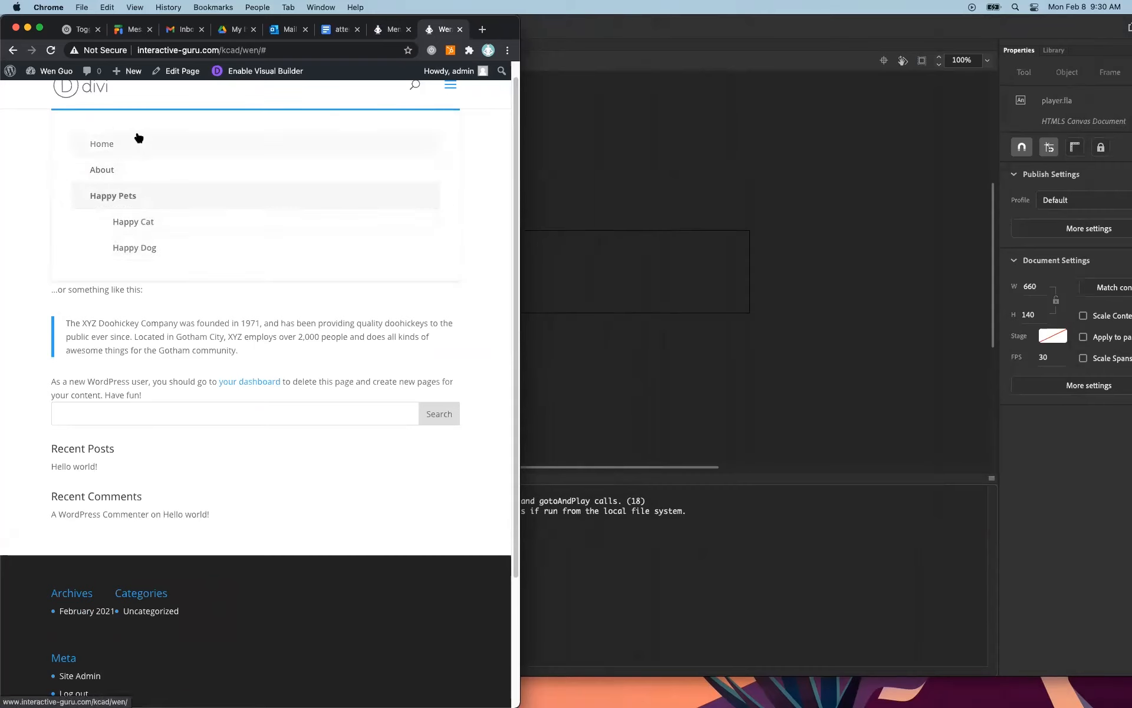
click(450, 85)
drag(519, 699, 1124, 699)
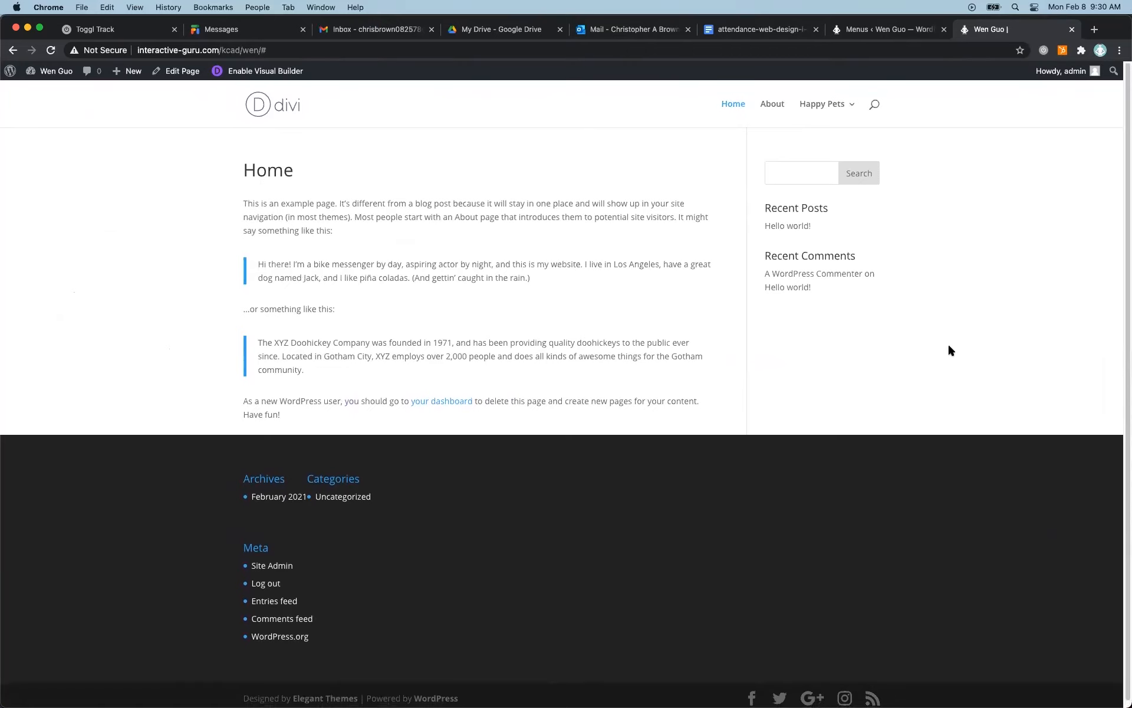
Remove Happy Pets, Happy Cat and Happy Dog from the Main Menu in the menu editor.
key(ctrl+shift+Tab)
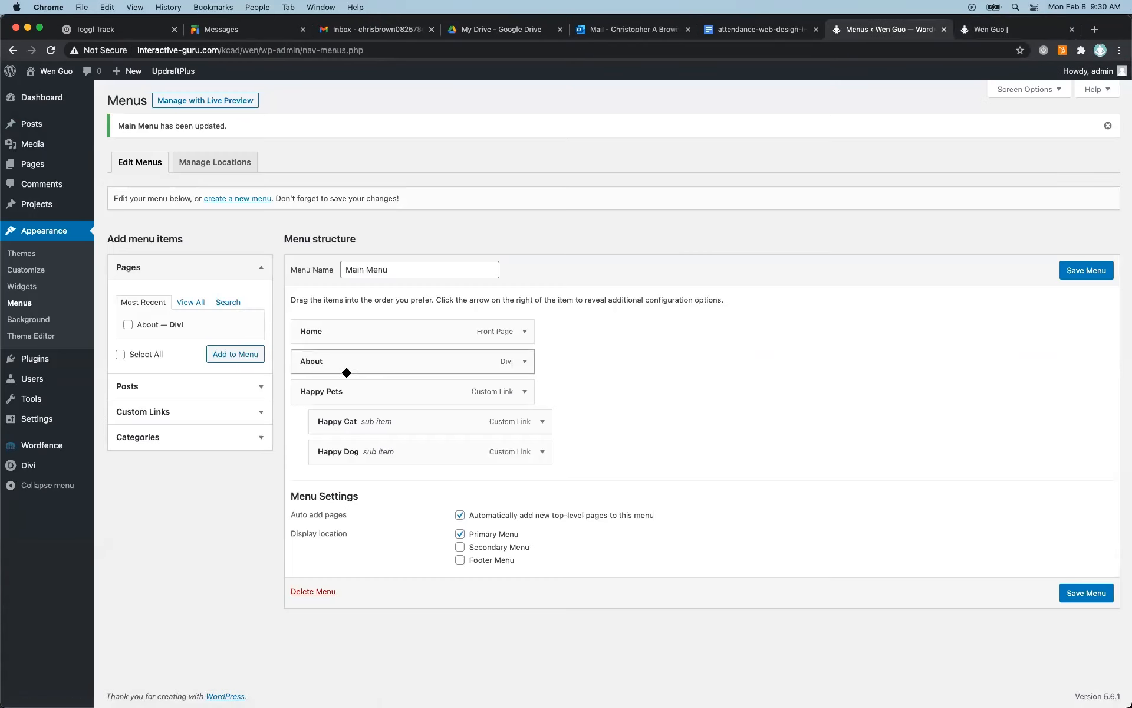
click(524, 391)
click(311, 522)
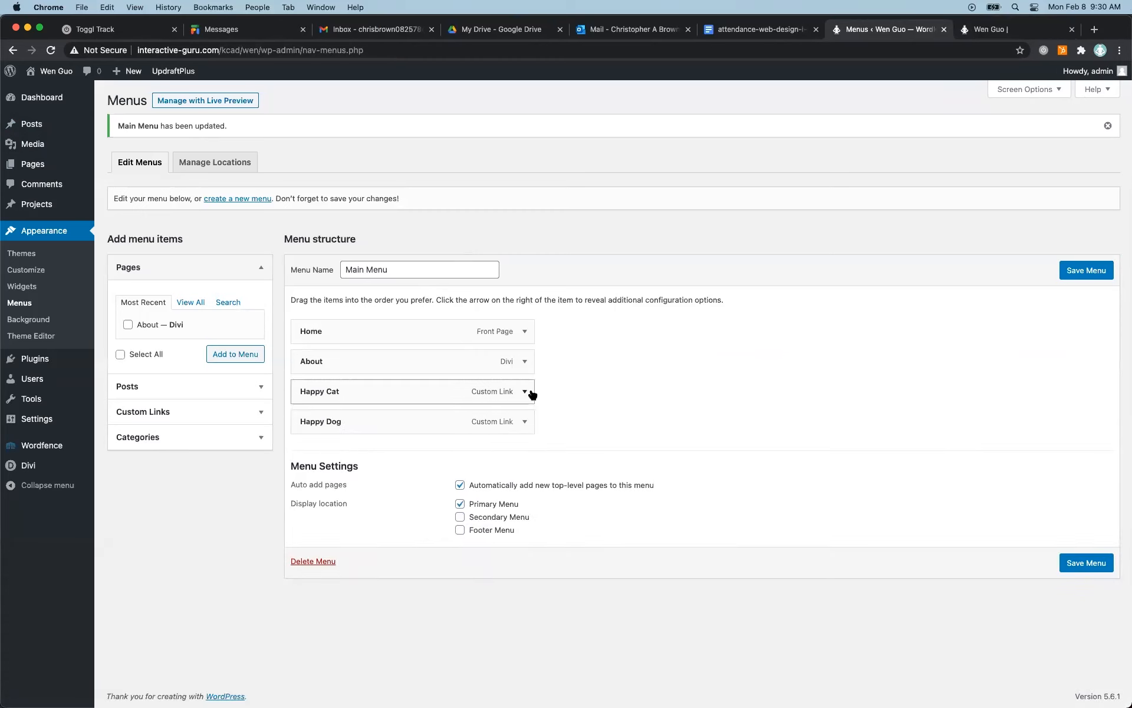
click(524, 392)
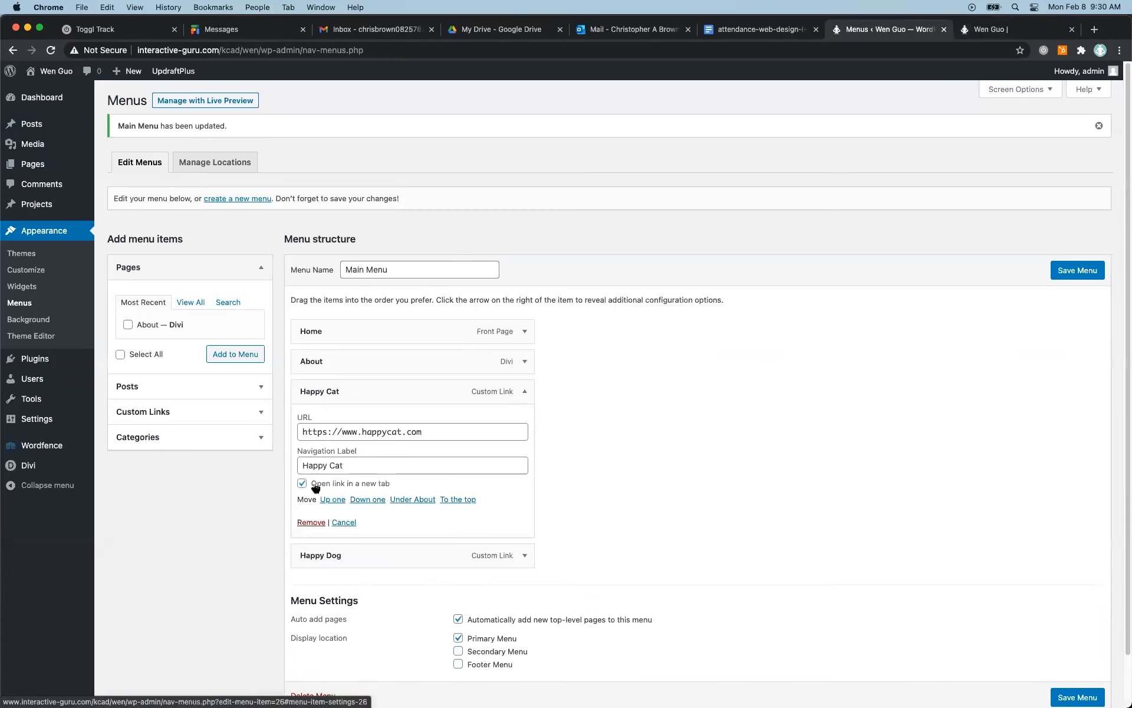
click(311, 522)
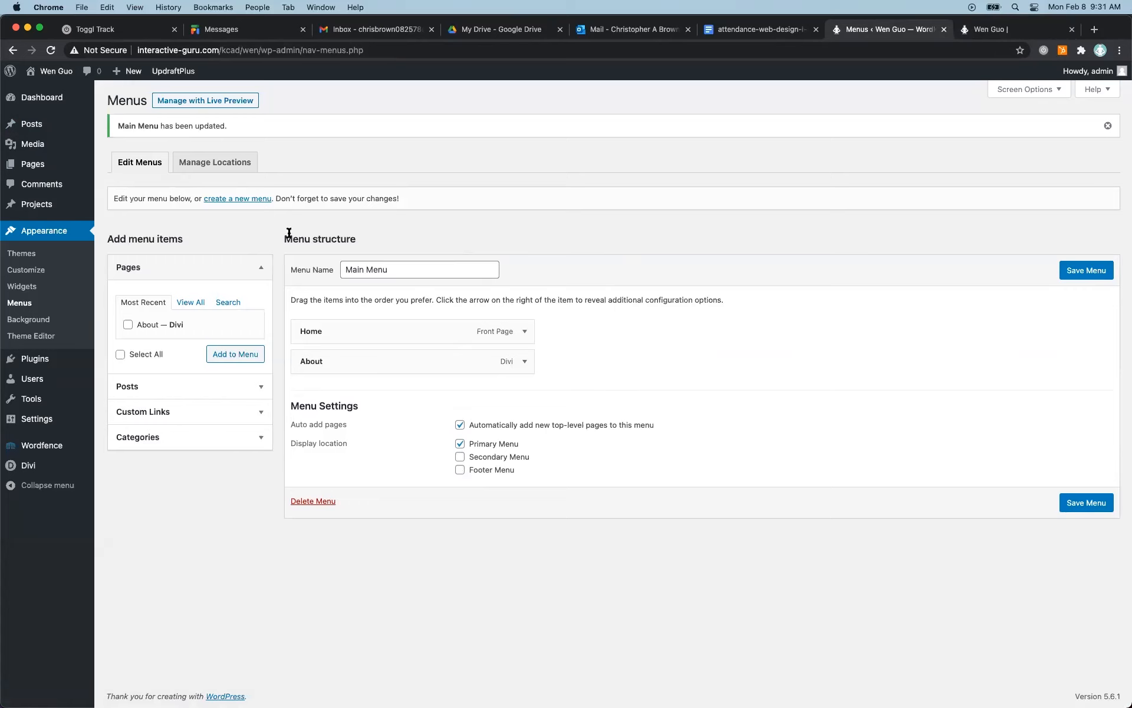
Leave the menu editor without saving, check the menus assigned to the theme locations, and return to editing menus.
click(225, 163)
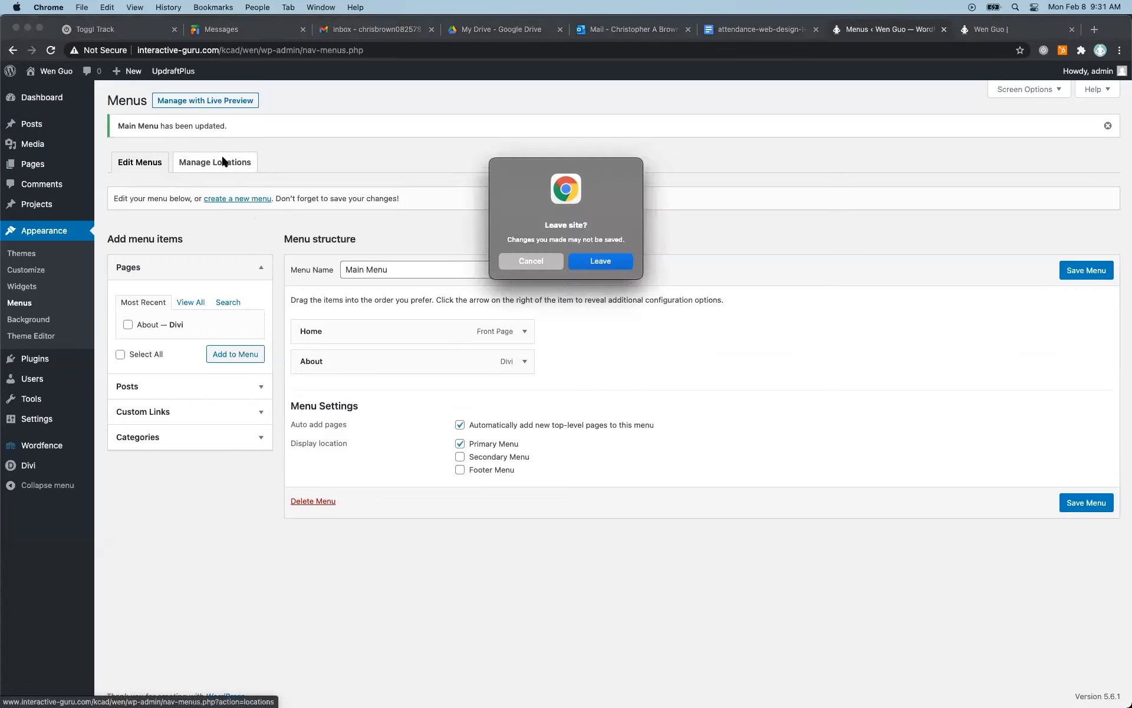
click(611, 258)
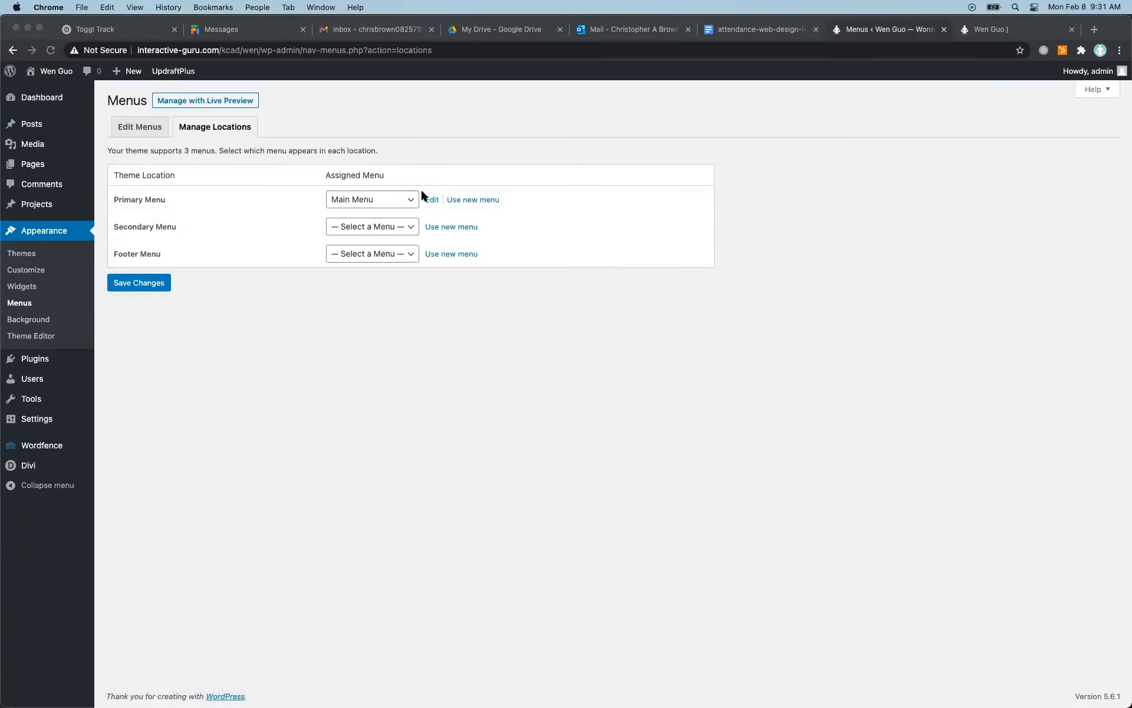
click(400, 228)
click(402, 224)
click(140, 126)
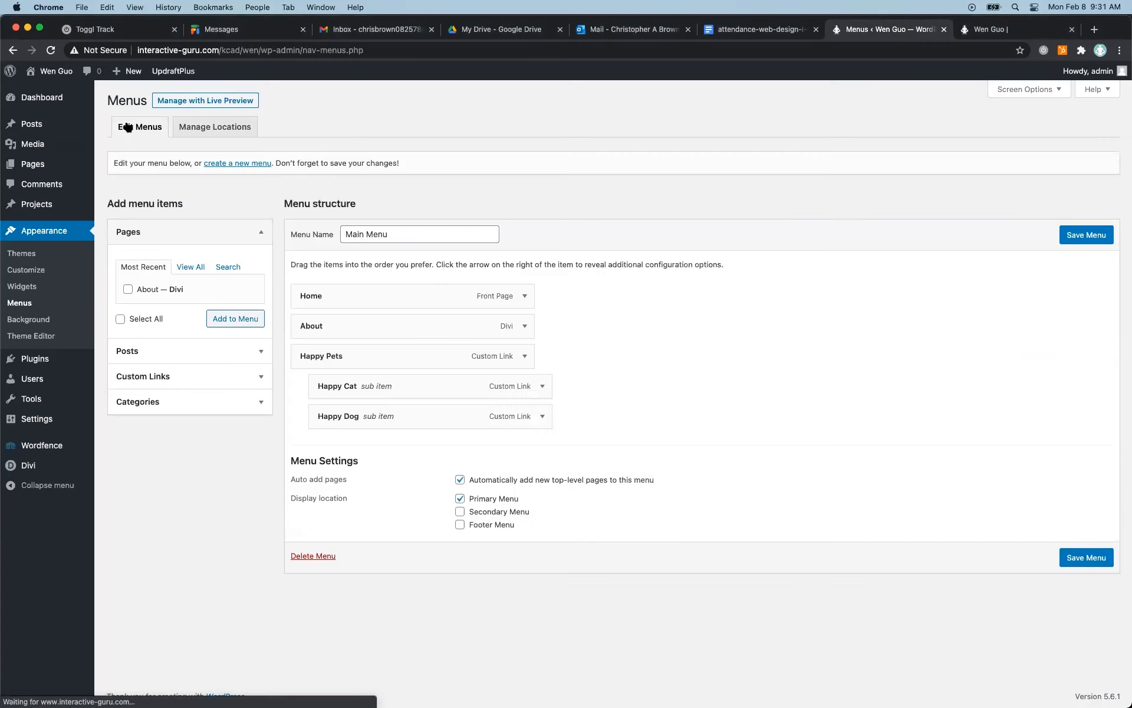
Remove Happy Cat, Happy Dog and Happy Pets from the Main Menu and save it.
click(542, 387)
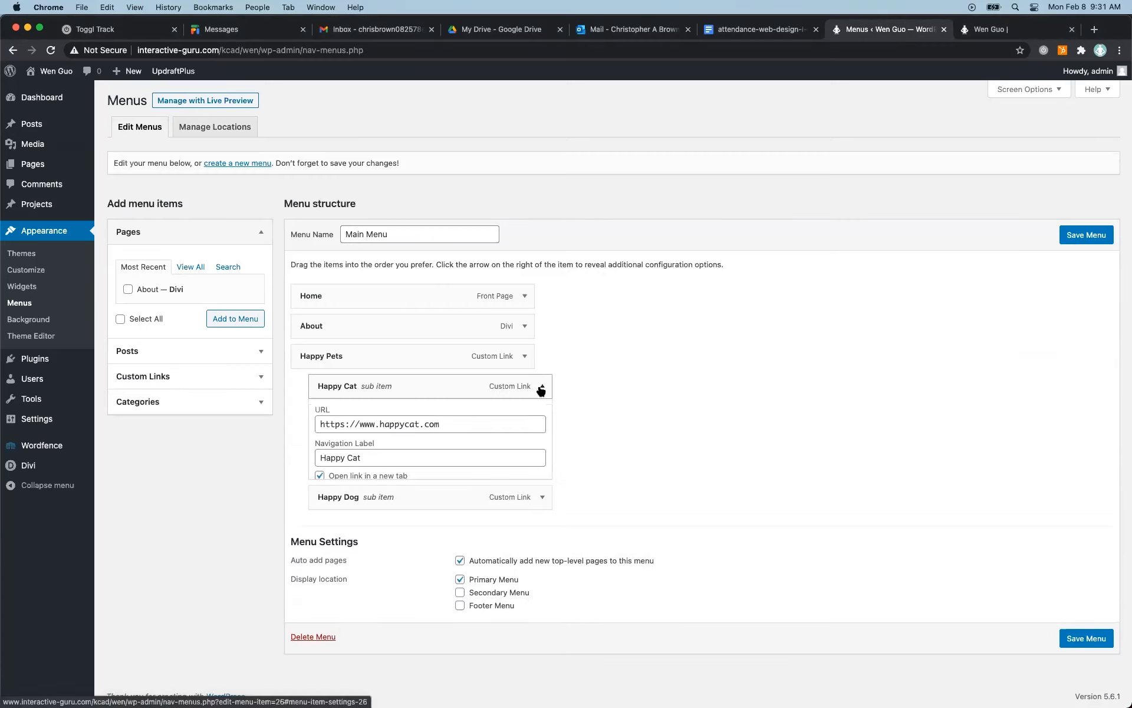
click(324, 517)
click(536, 393)
click(324, 517)
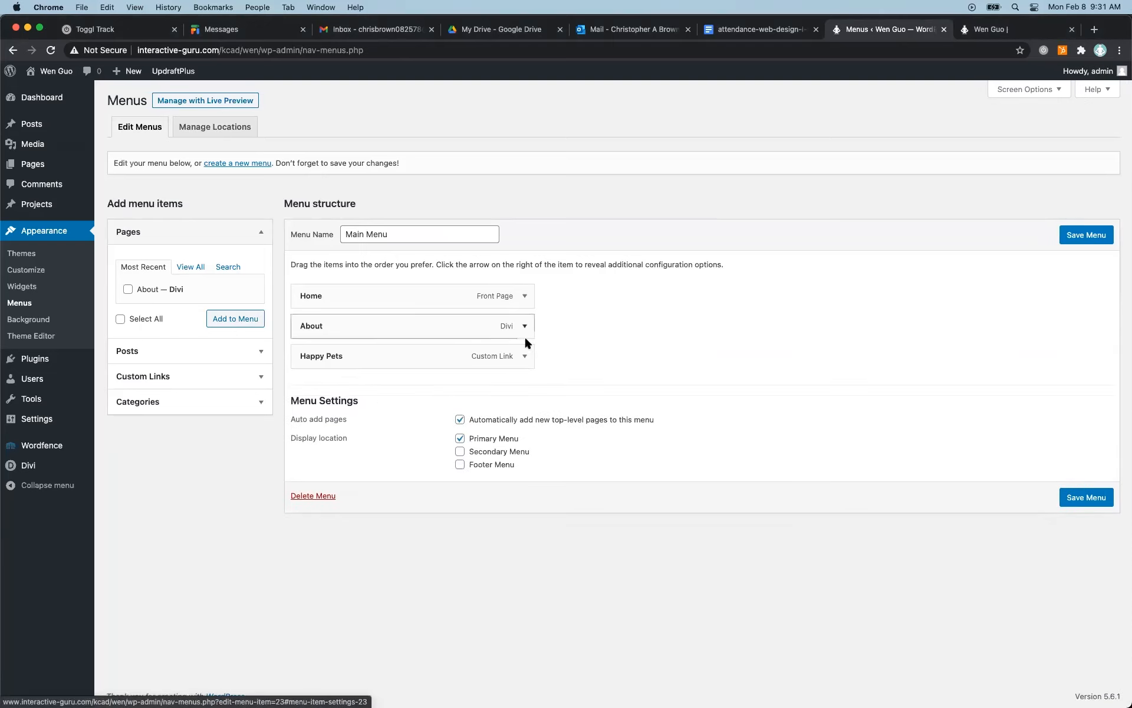
click(524, 356)
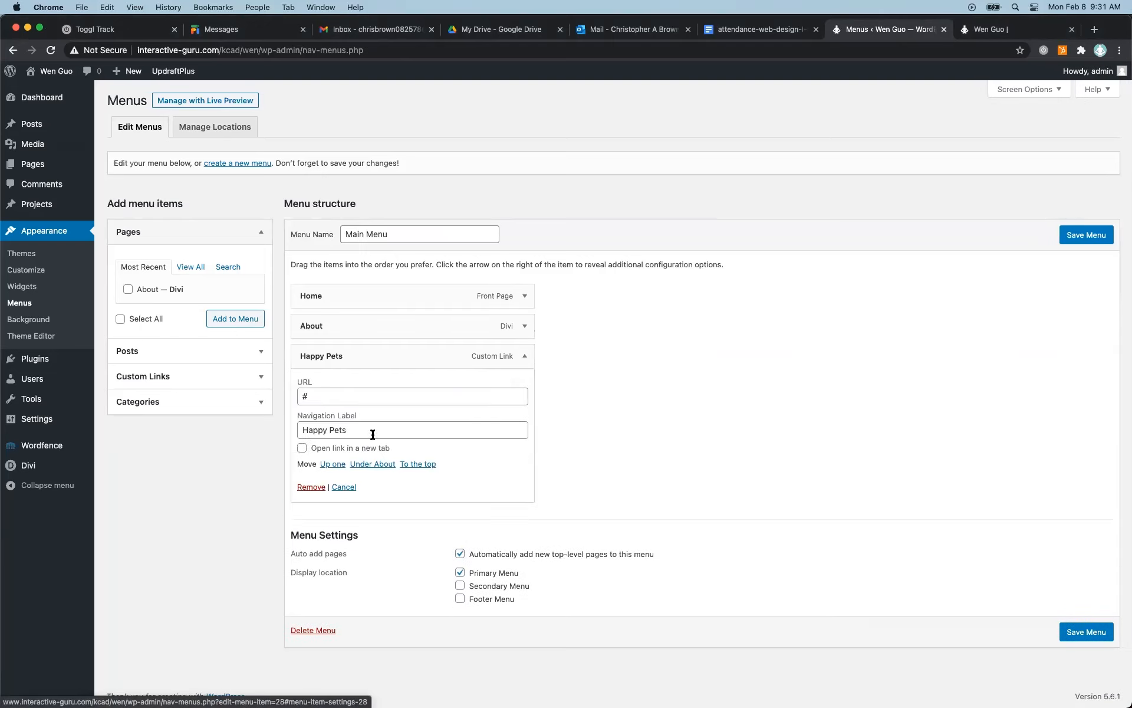
click(302, 487)
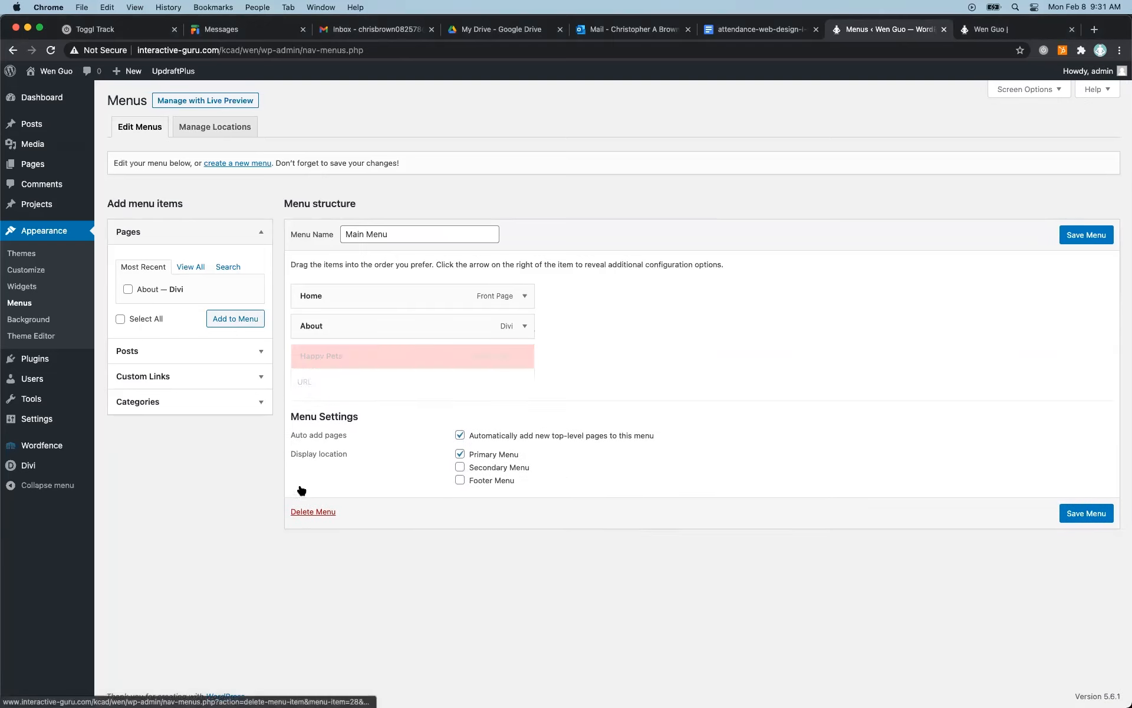
click(1076, 236)
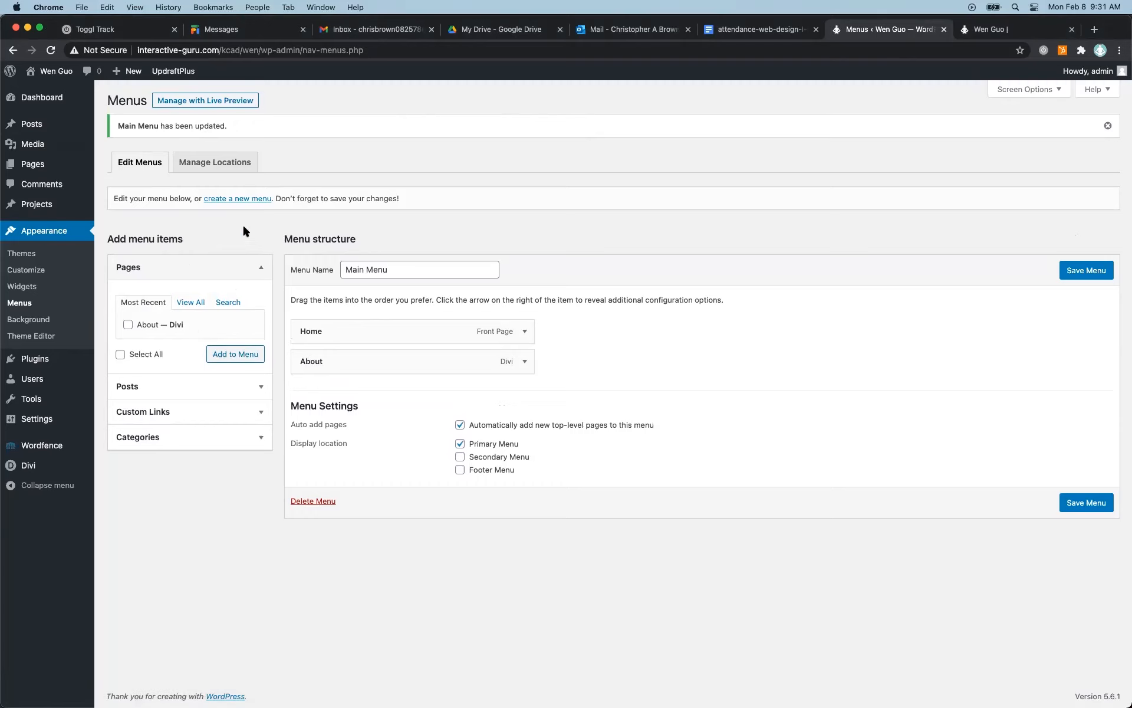
Create a new menu named Footer Menu and assign it to the Footer Menu display location.
click(238, 199)
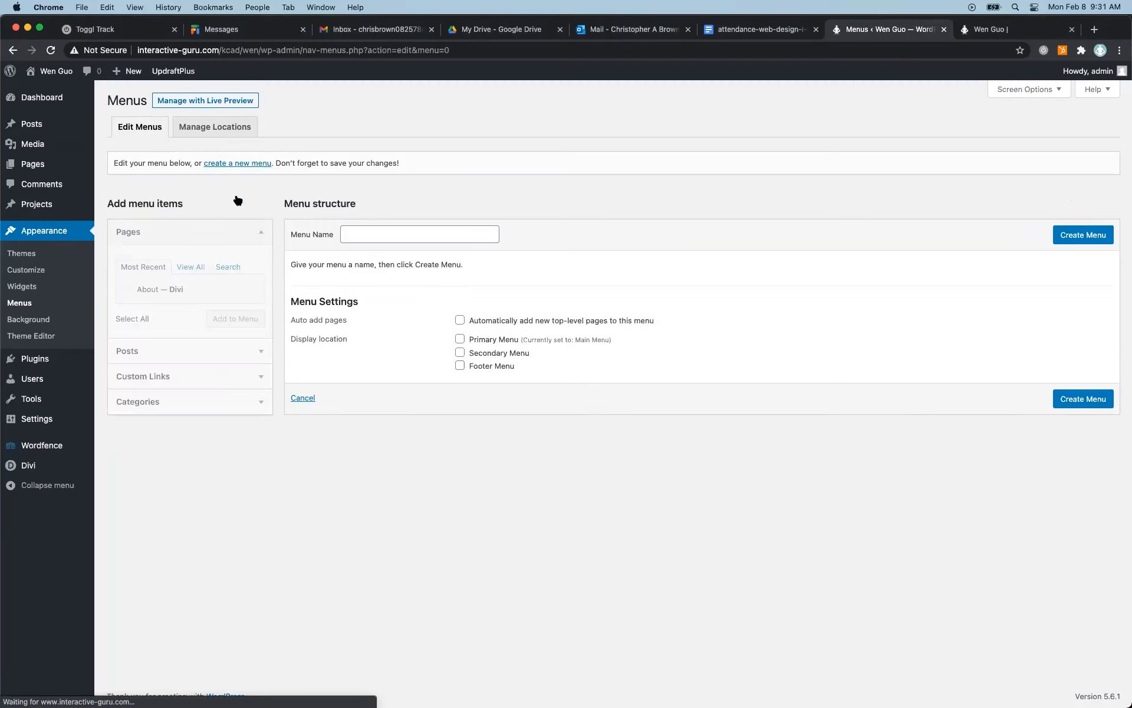
click(364, 234)
text(F)
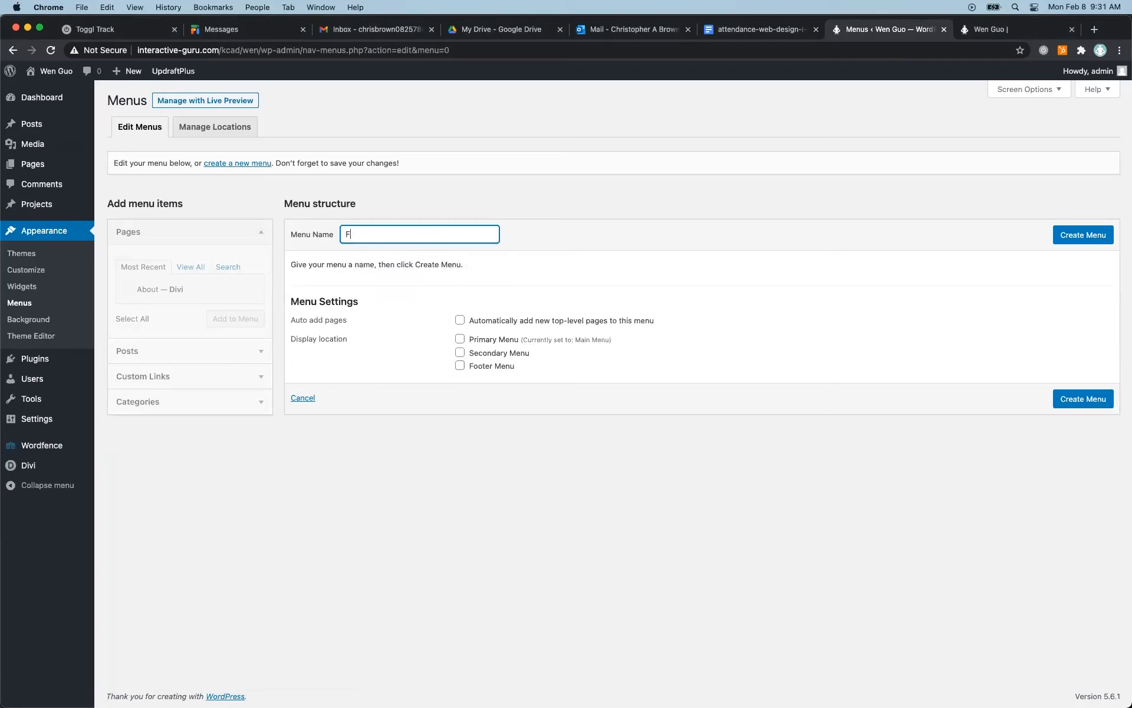
text(ooter Meu)
click(460, 365)
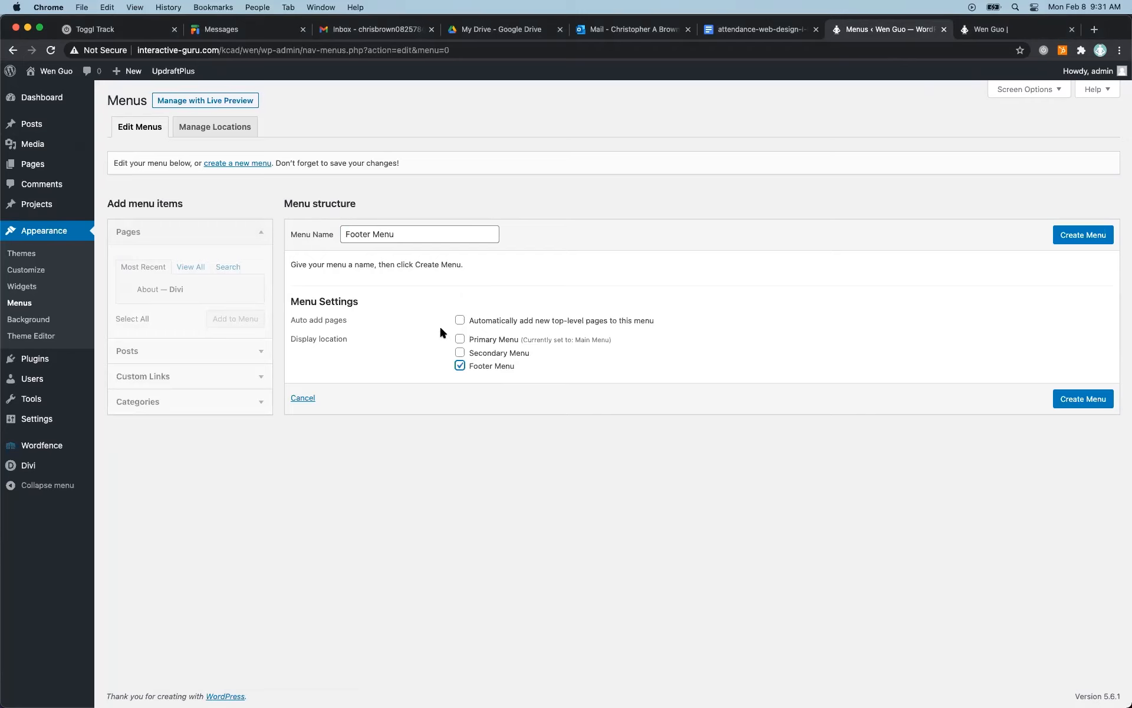
click(1066, 236)
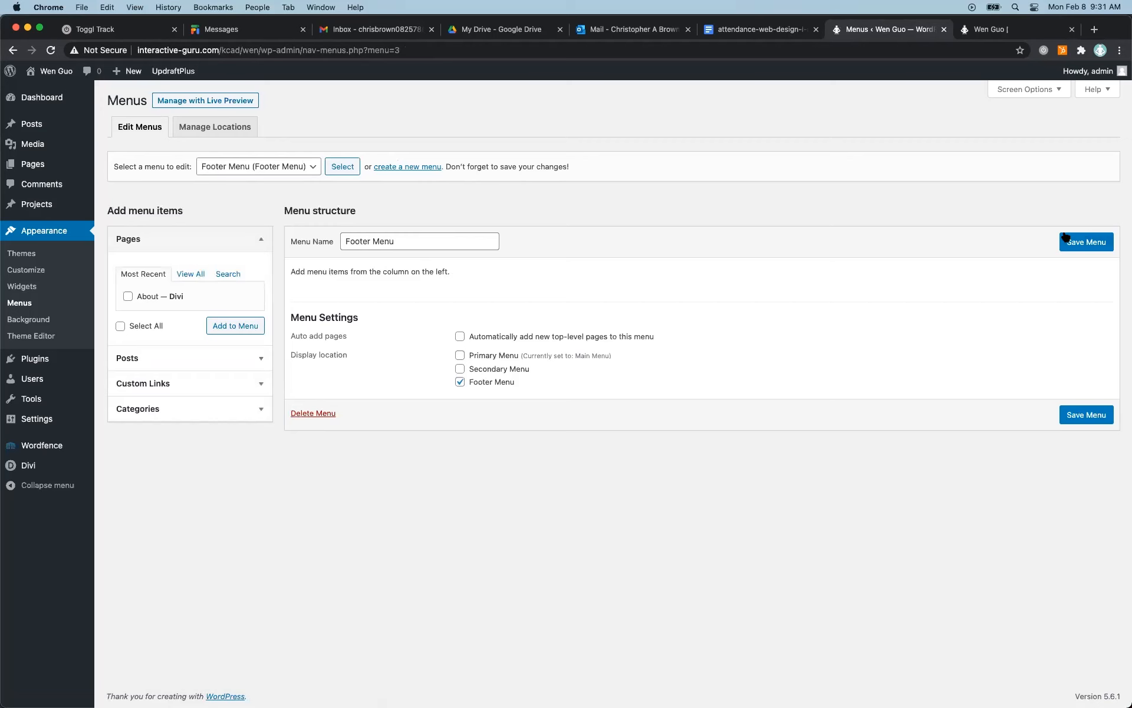
Reload the live site to check its header and footer menus, and return to the menu editor.
click(997, 29)
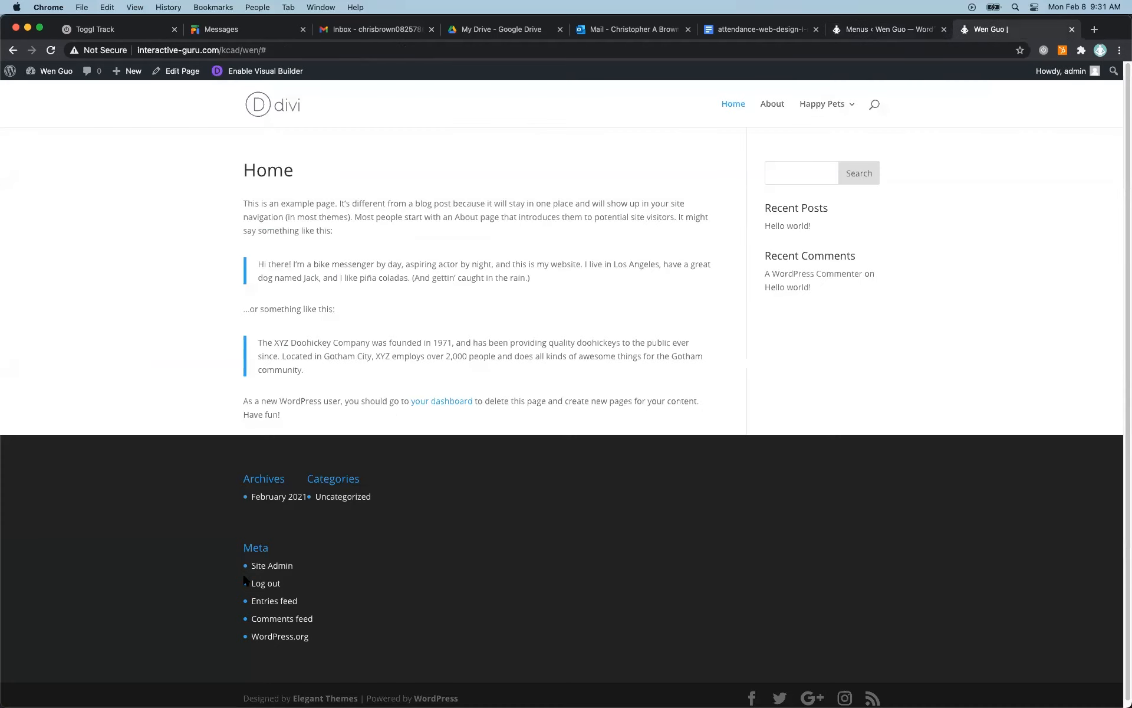
click(51, 50)
click(911, 30)
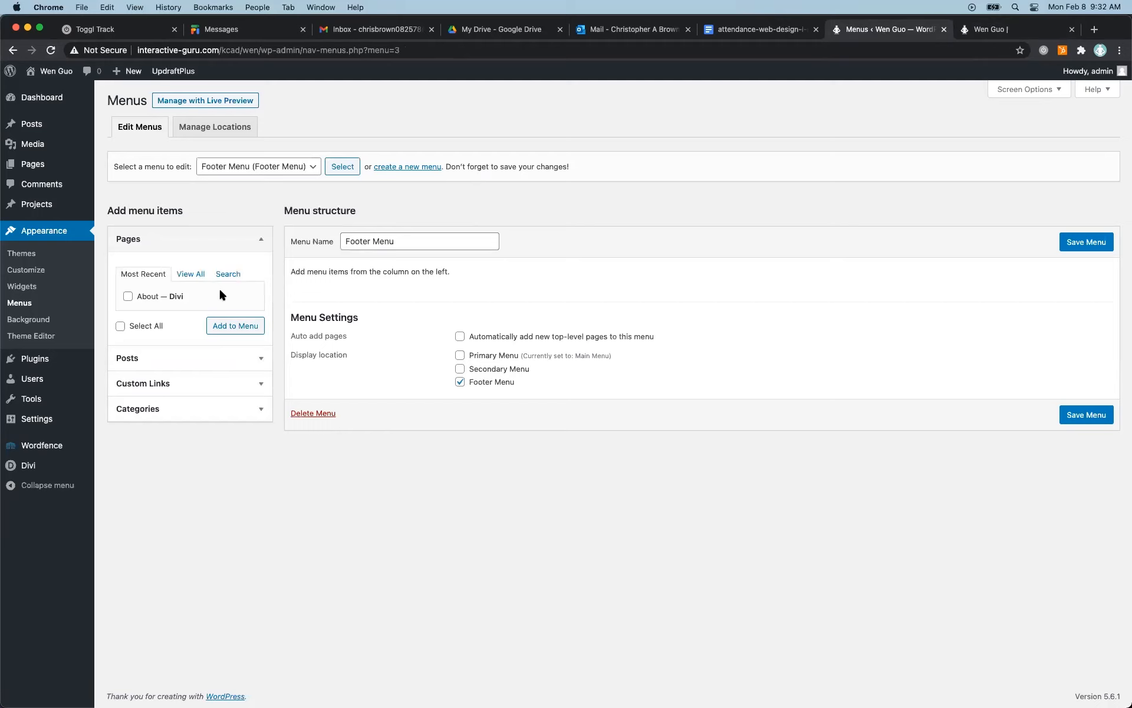
Add the About page to the Footer Menu and save the menu.
click(128, 296)
click(241, 329)
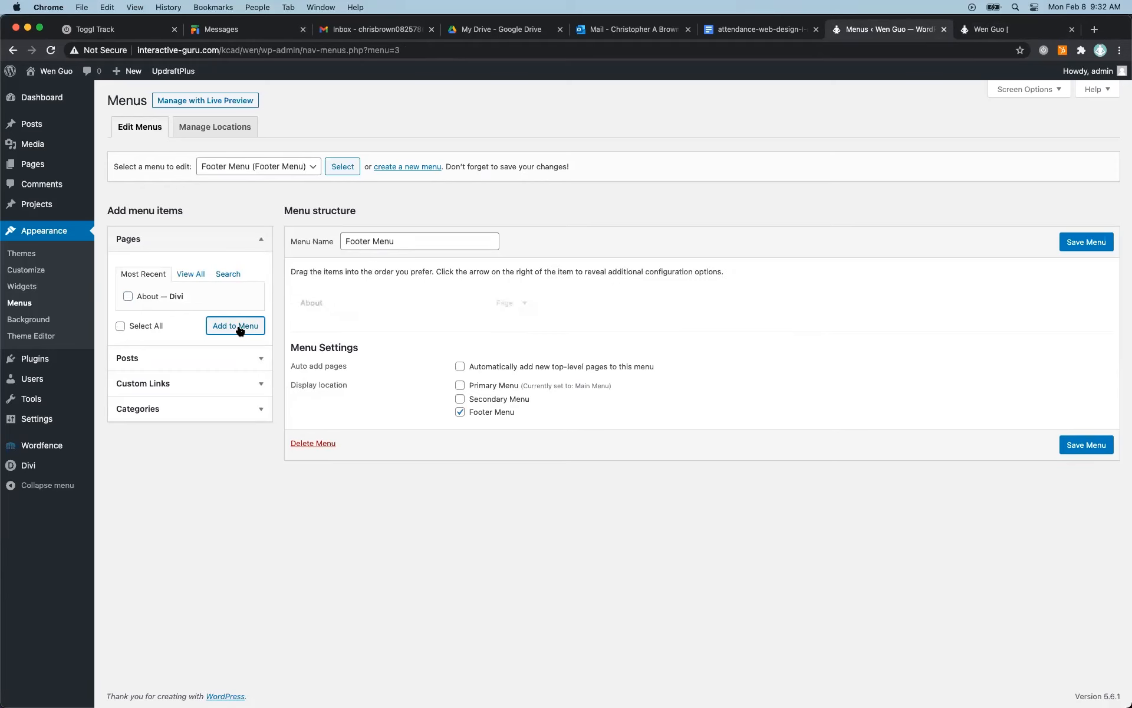
click(1070, 243)
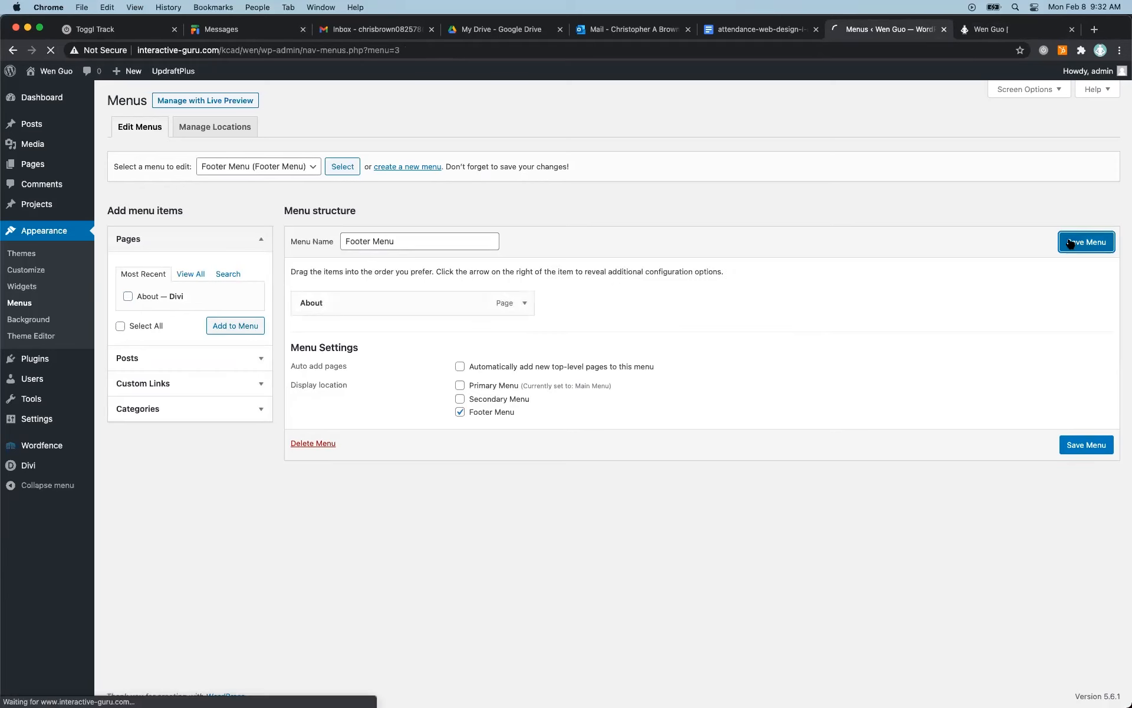
Reload the live site, test the About link in the footer, and return to the menu editor.
click(987, 30)
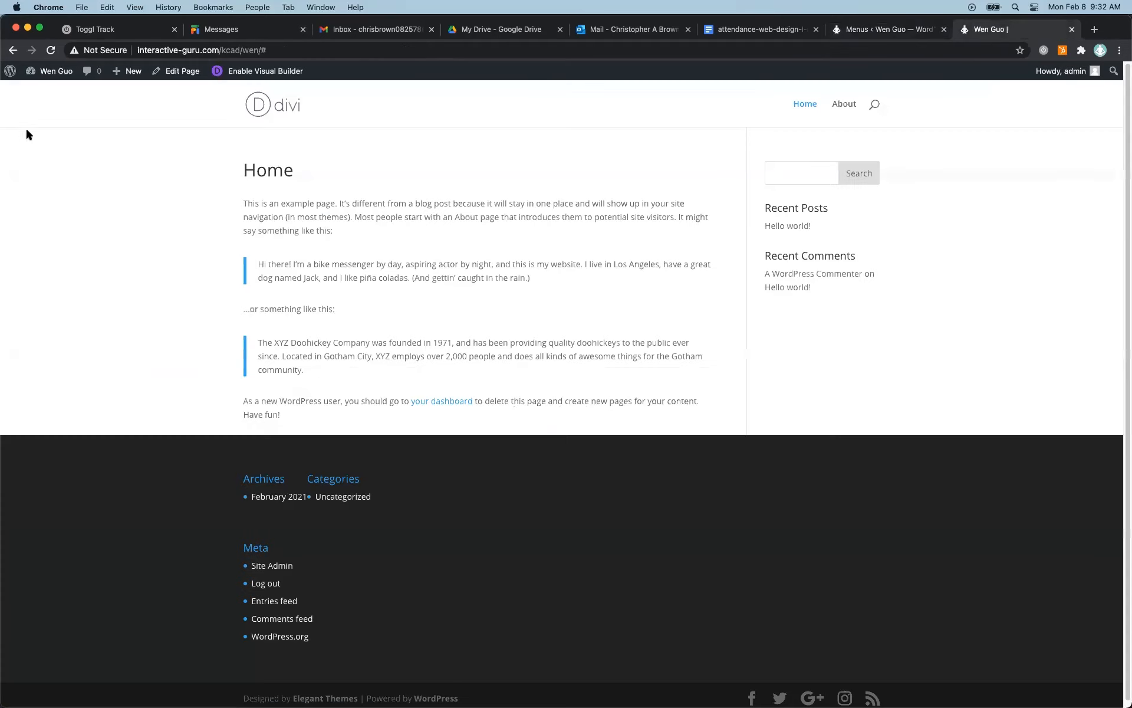
click(50, 51)
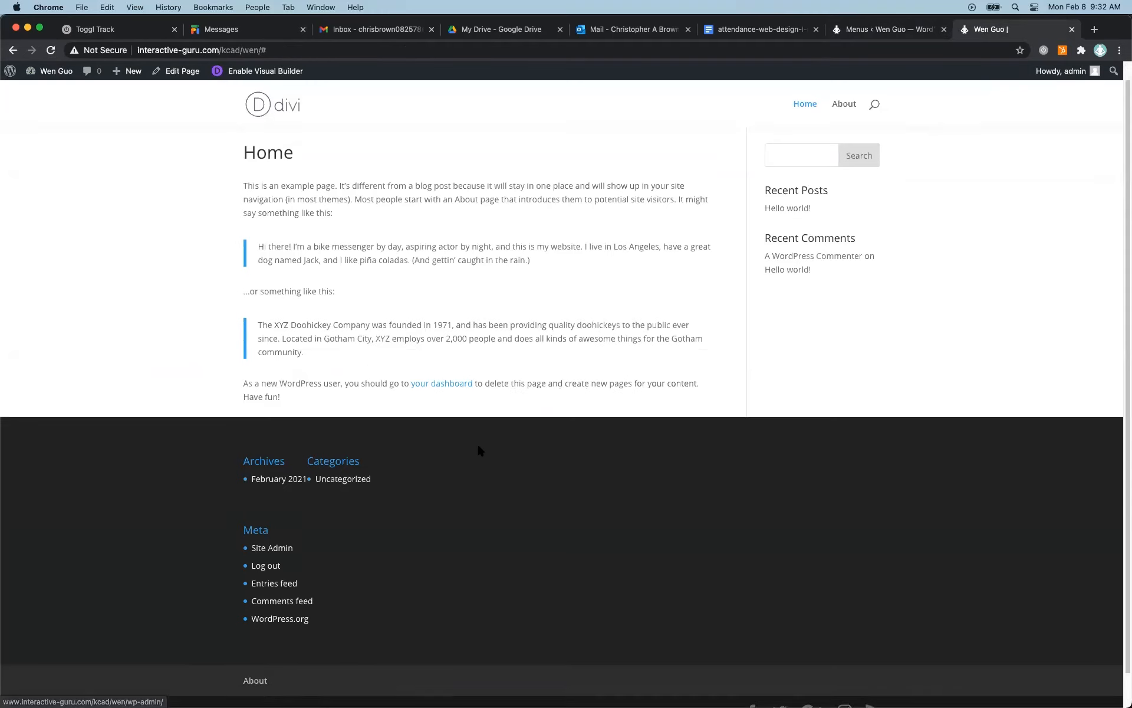
scroll(477, 446, down, 1)
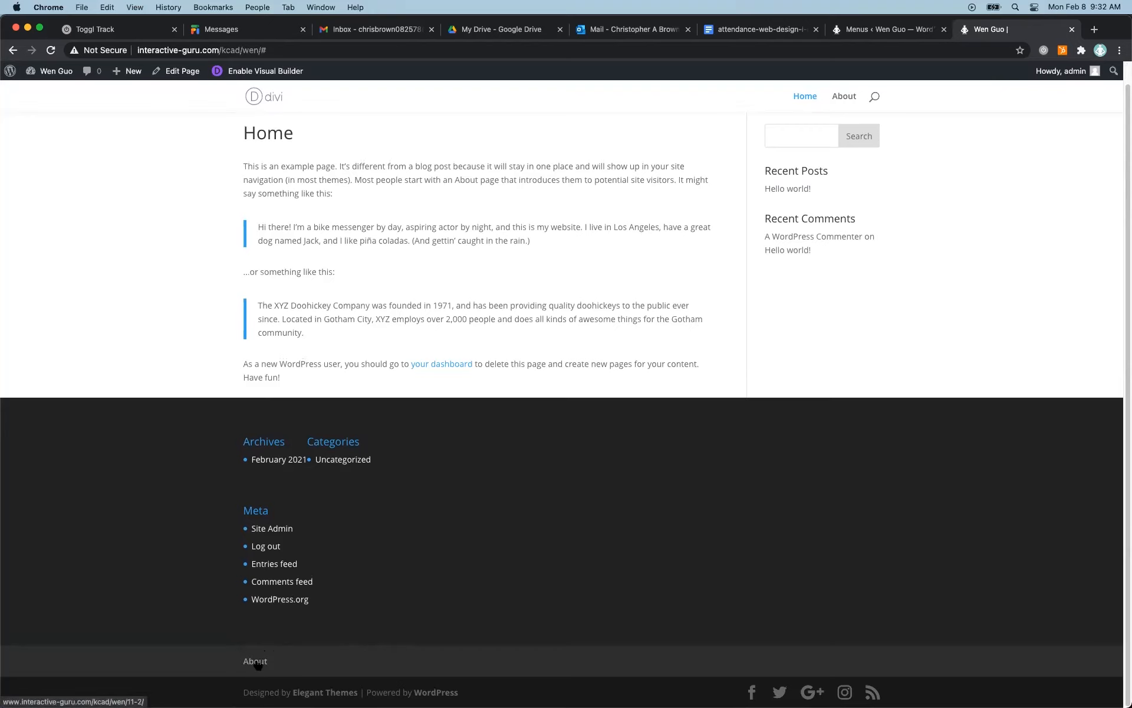
click(259, 664)
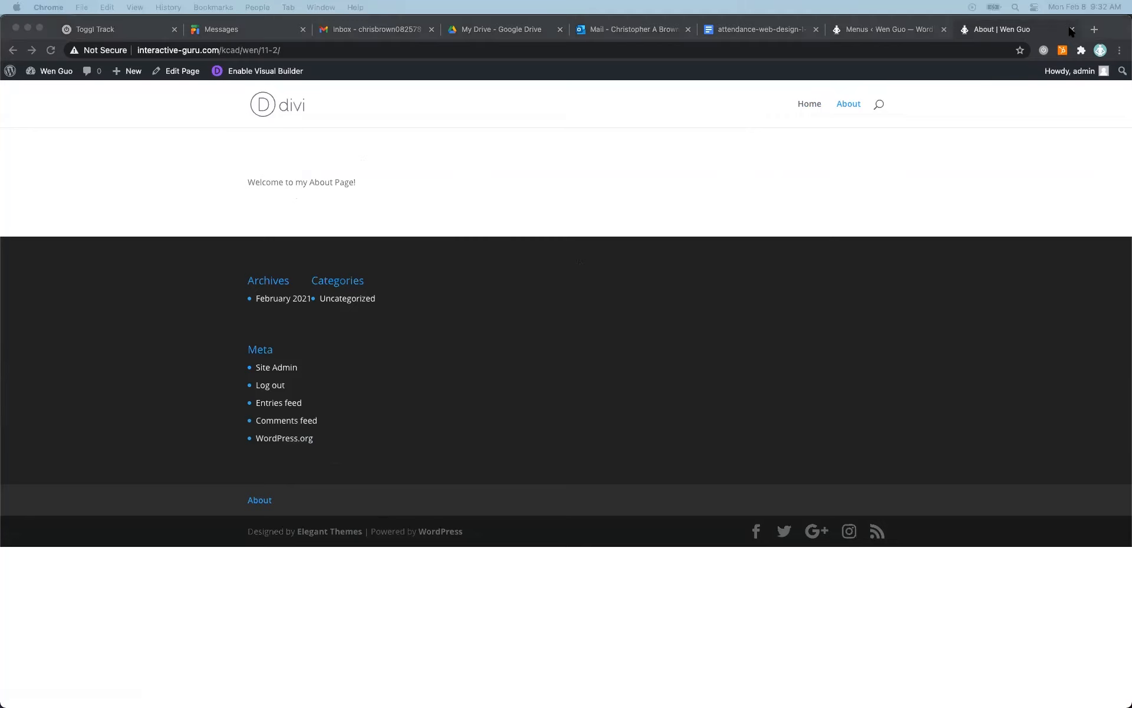
click(862, 23)
click(854, 33)
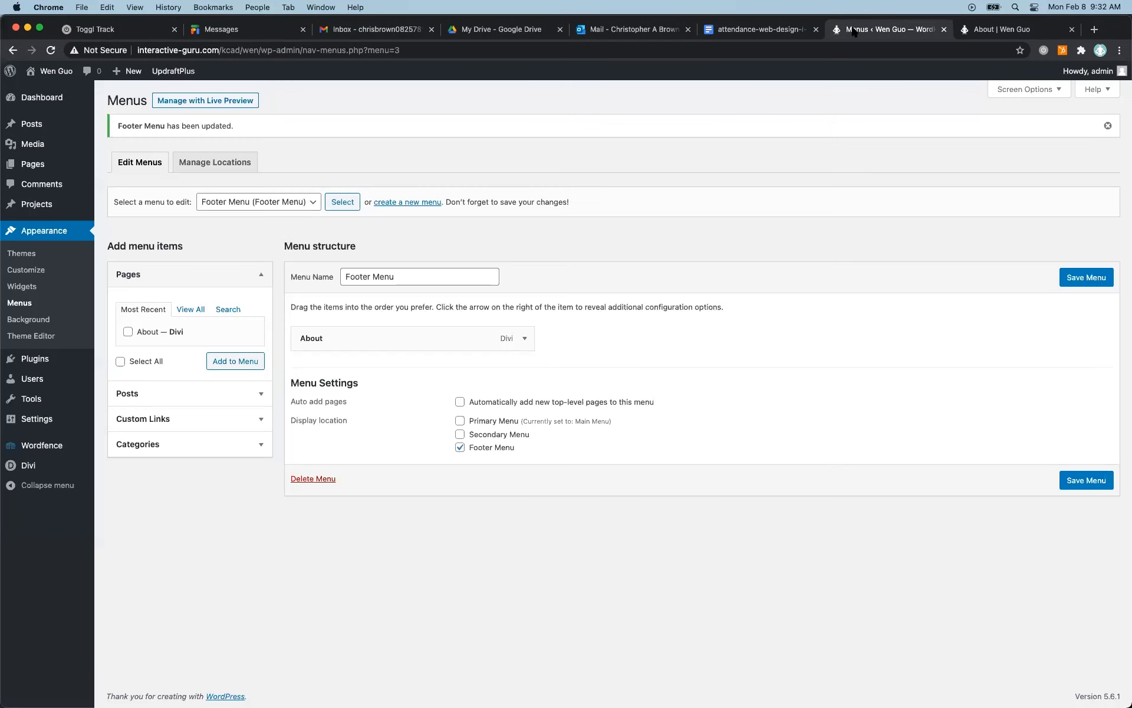
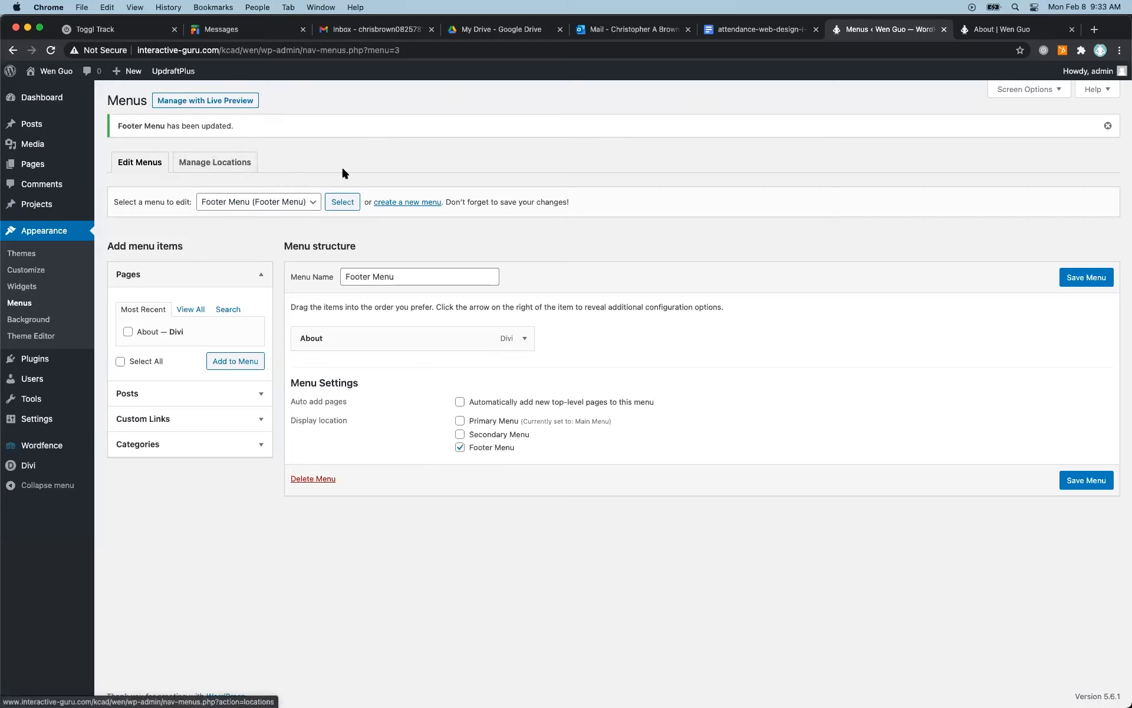
Create a new menu named Secondary Menu and assign it to the Secondary Menu display location.
click(402, 203)
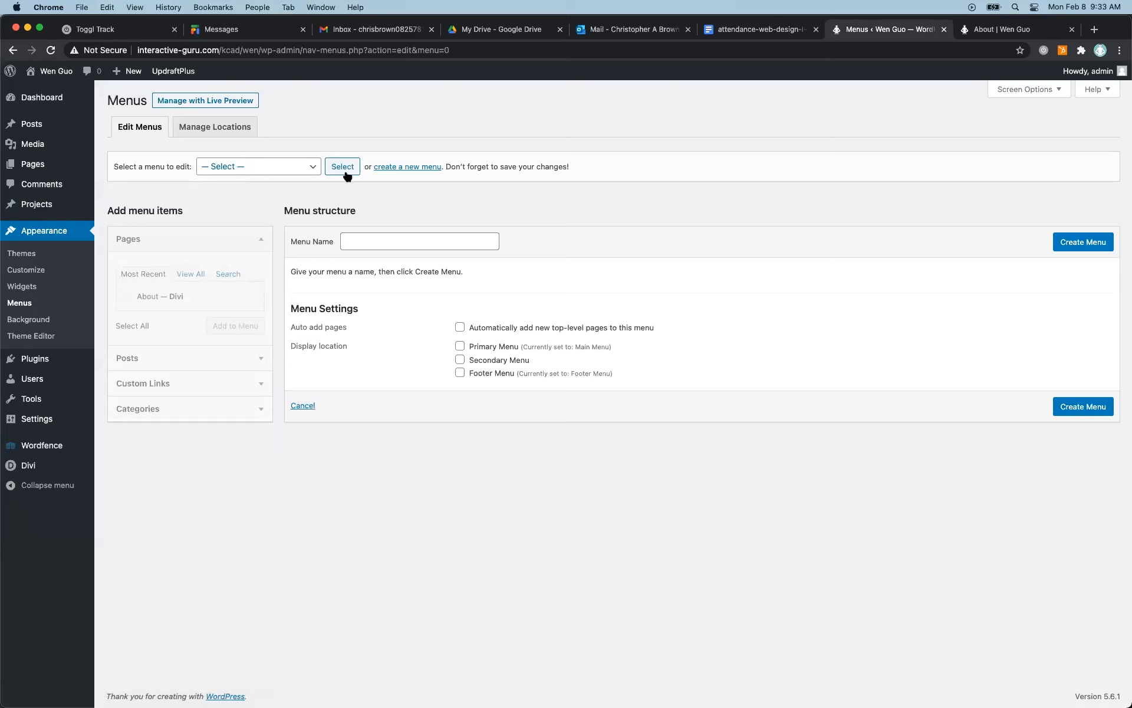
click(357, 239)
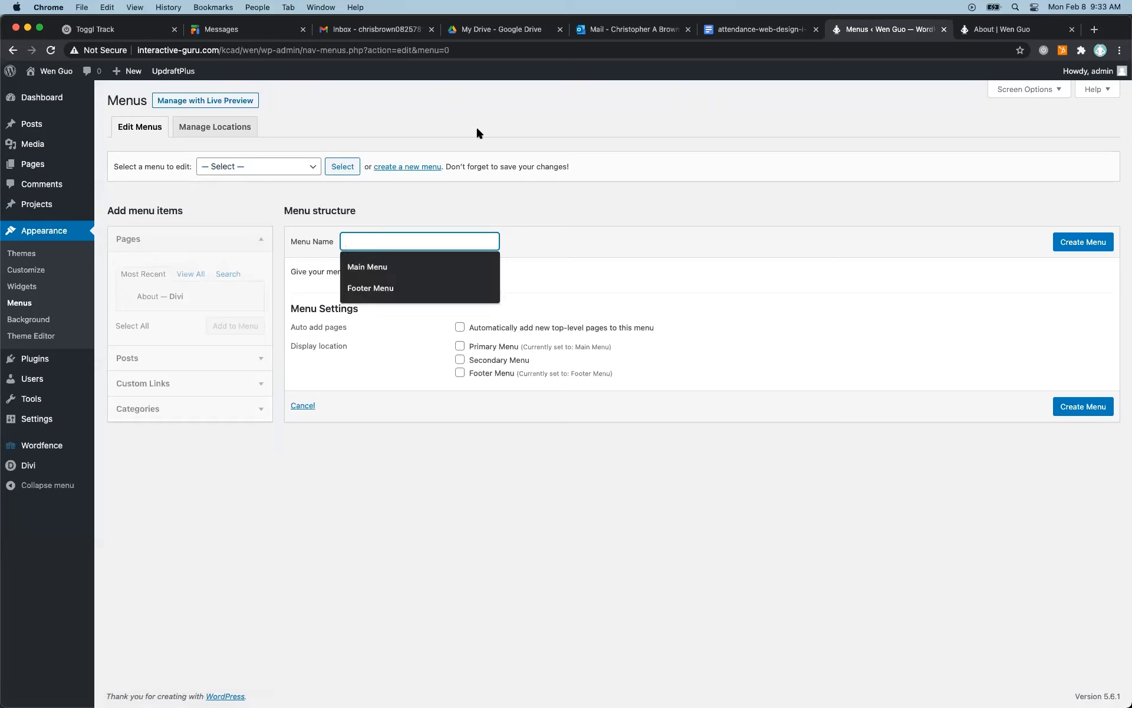
text(Seconddary )
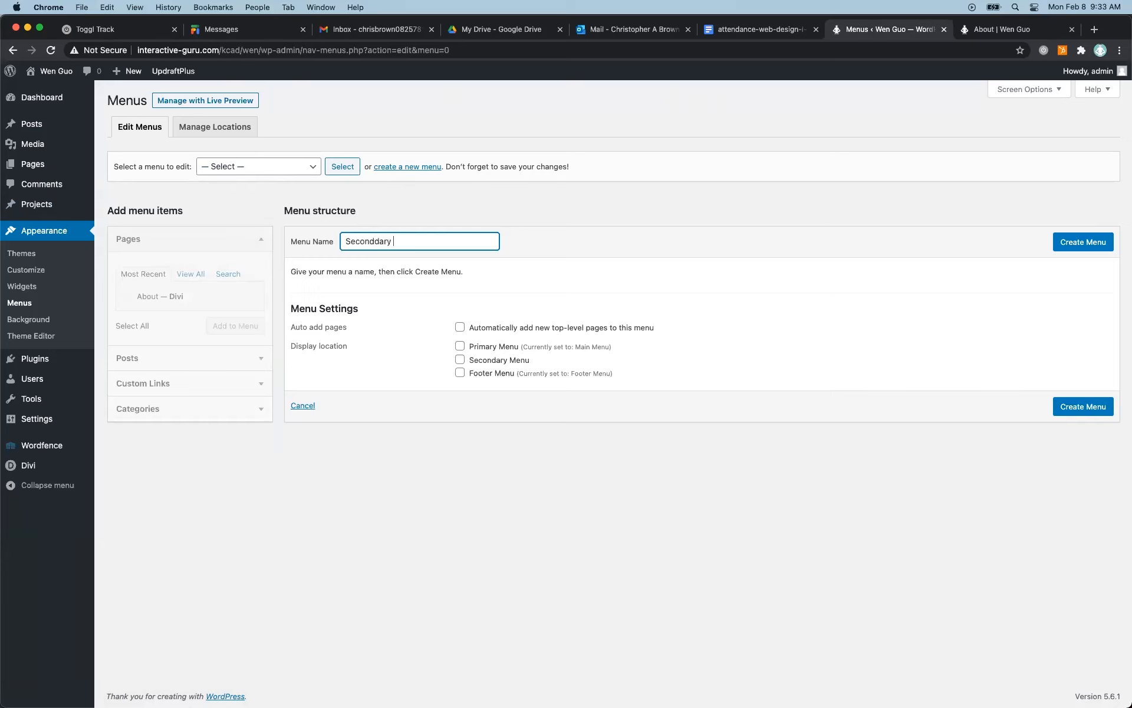
key(BackSpace)
key(BackSpace)
key(BackSpace)
key(BackSpace)
key(BackSpace)
text(ary Menu)
click(460, 360)
click(1083, 248)
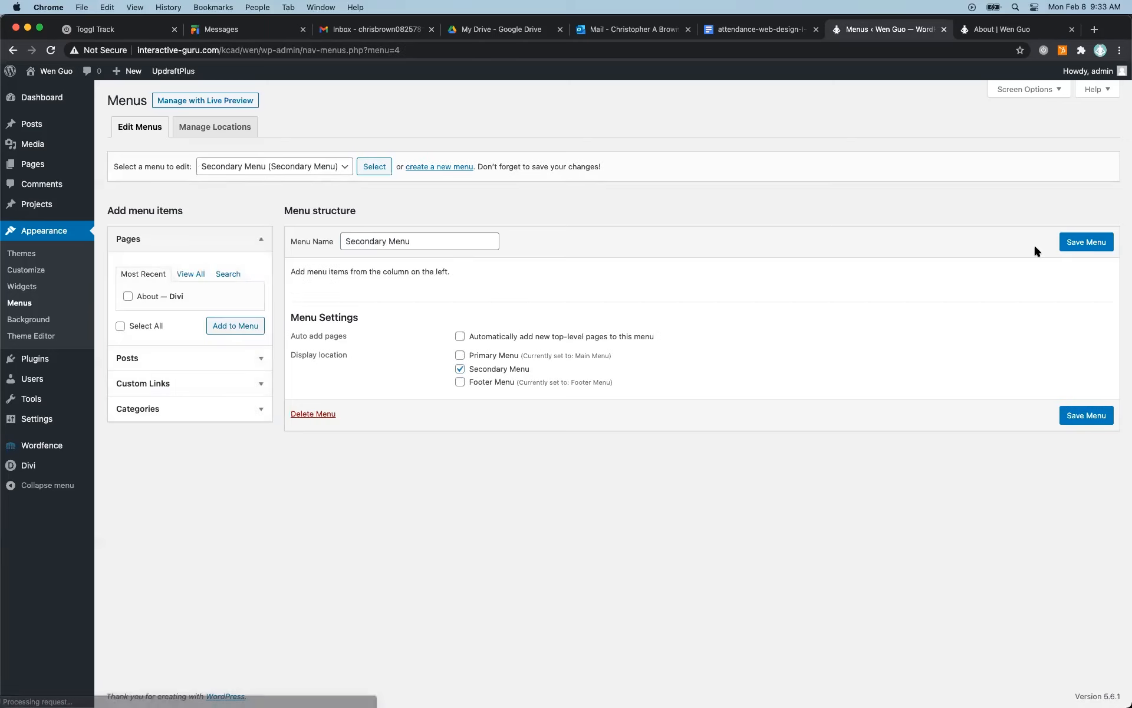
Add the About page to the Secondary Menu and save the menu.
click(128, 296)
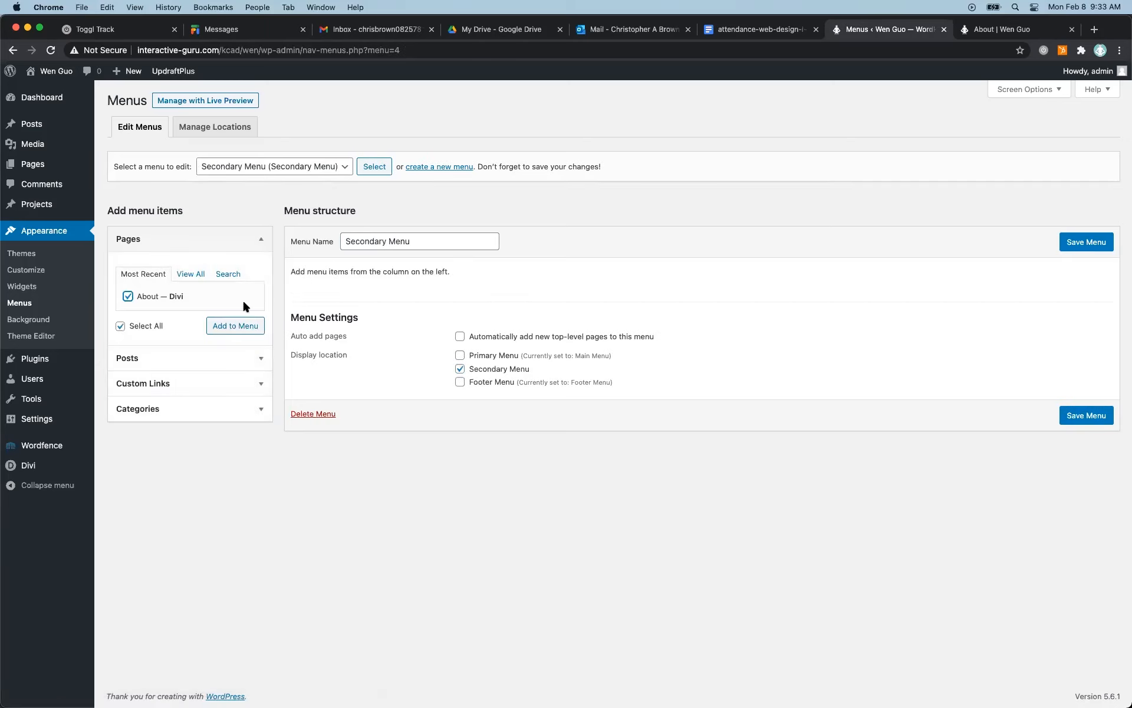
click(242, 327)
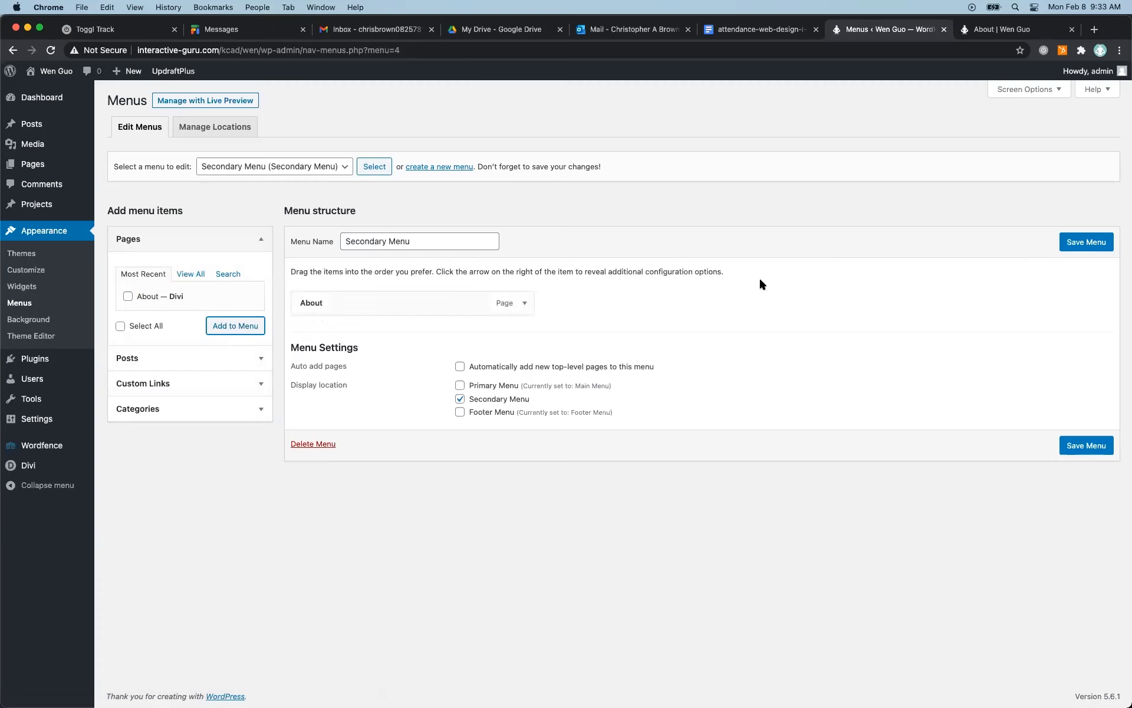
click(1072, 245)
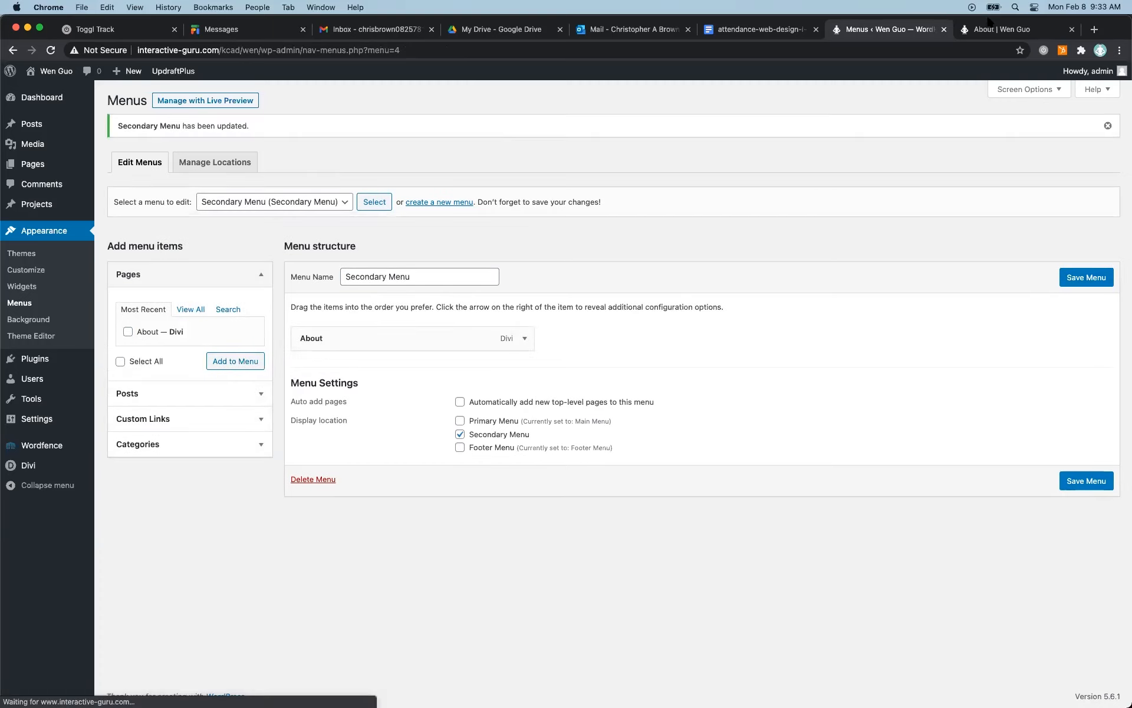
Reload the live site, check the secondary, main and footer menus on the home page, and return to the menu editor.
click(1003, 29)
click(50, 50)
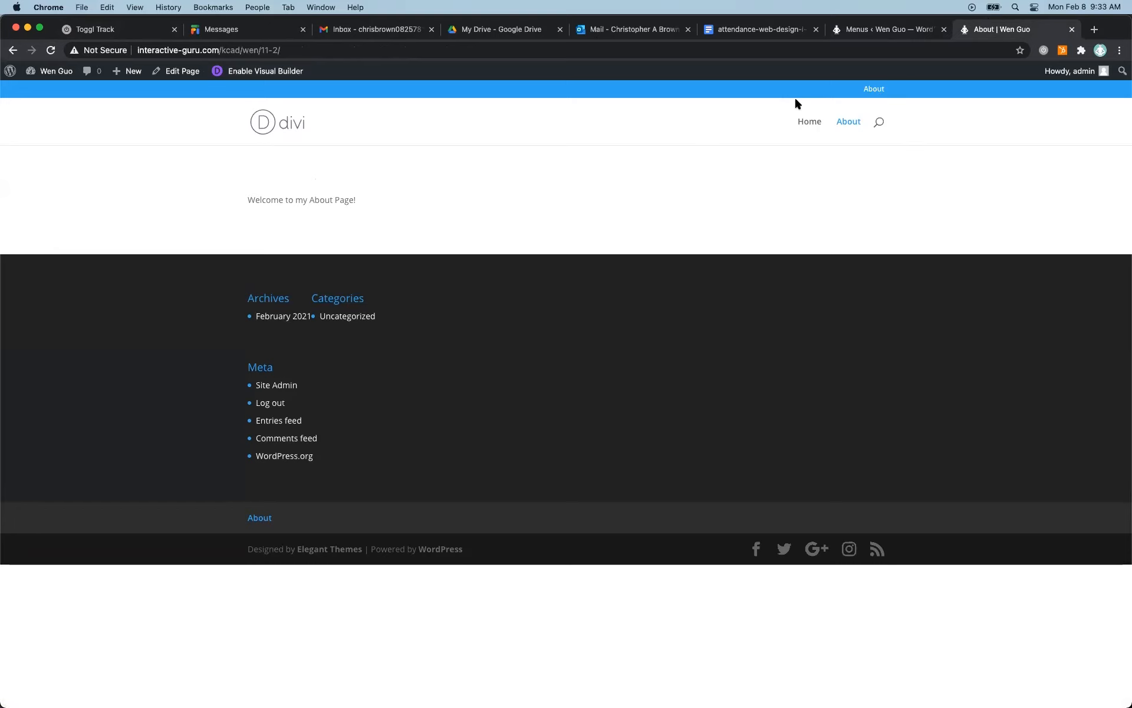
click(288, 130)
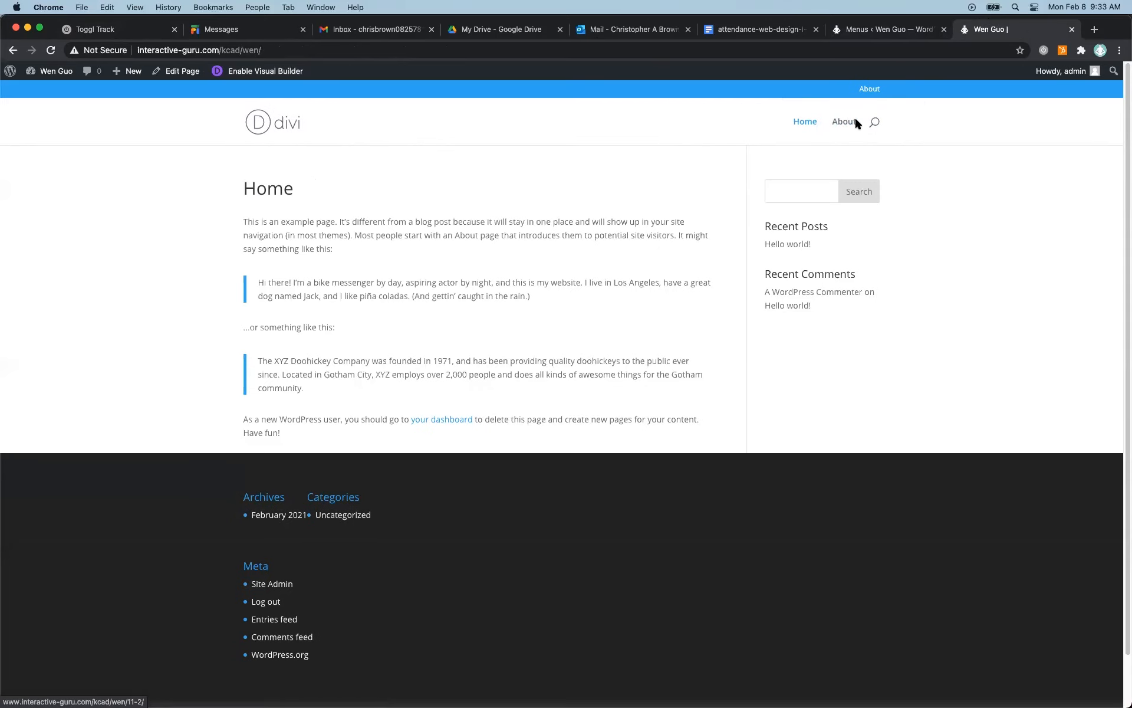
scroll(334, 654, down, 3)
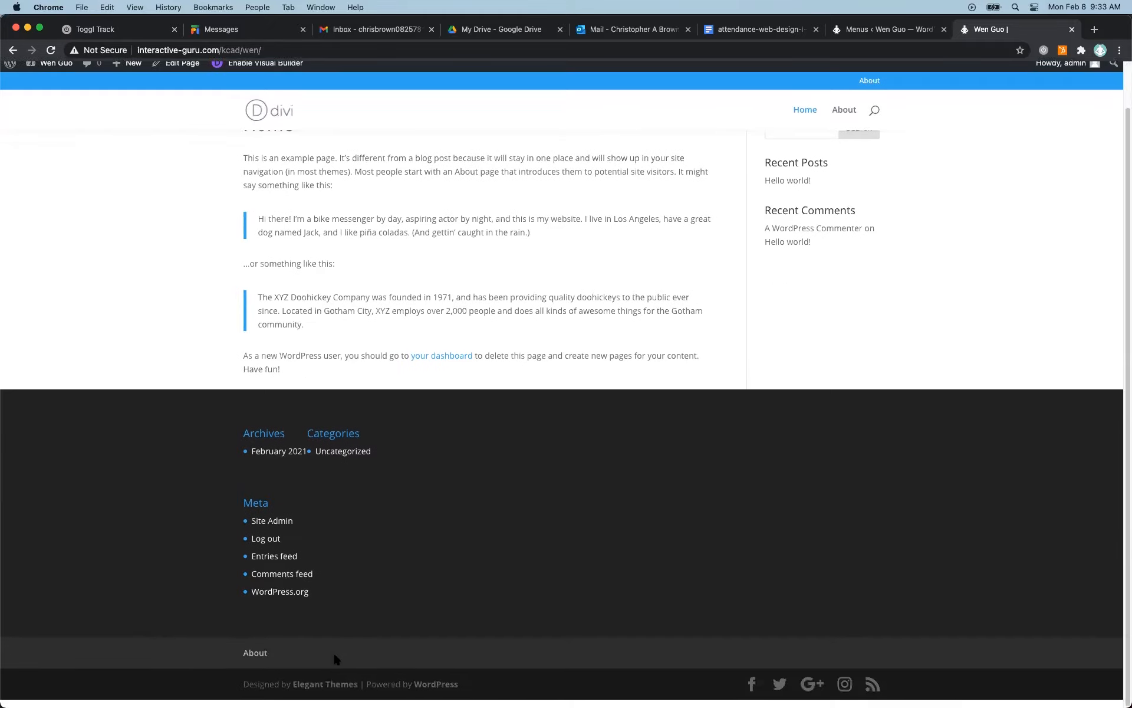
scroll(587, 381, up, 3)
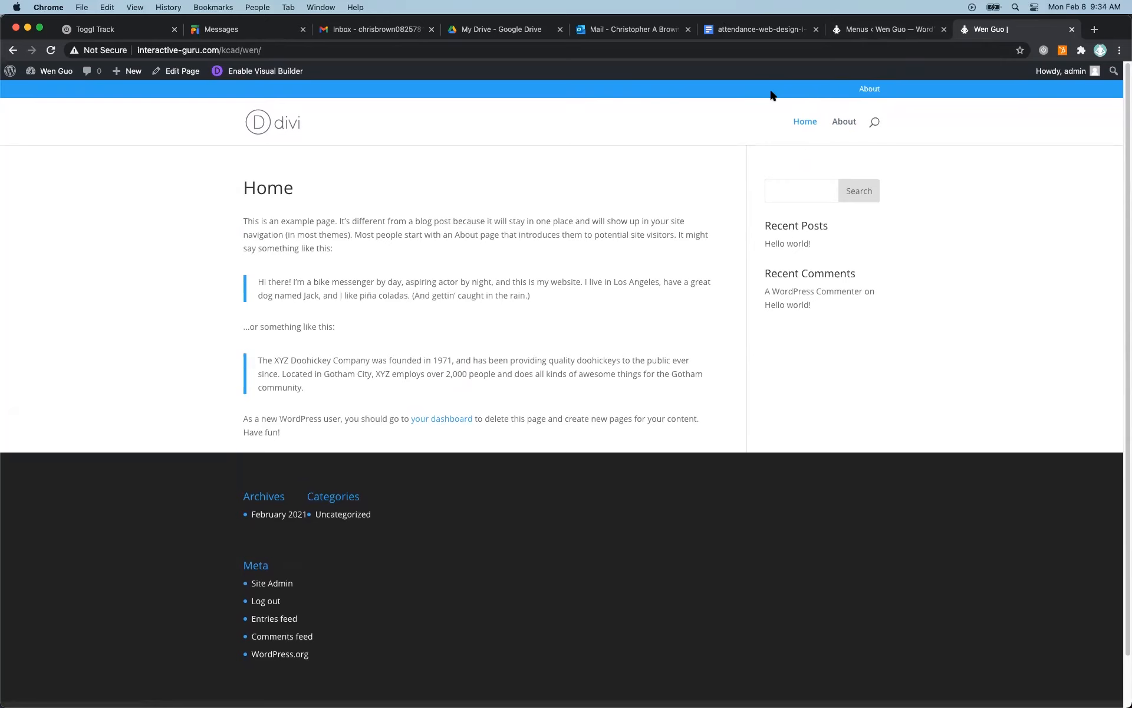
scroll(676, 415, down, 3)
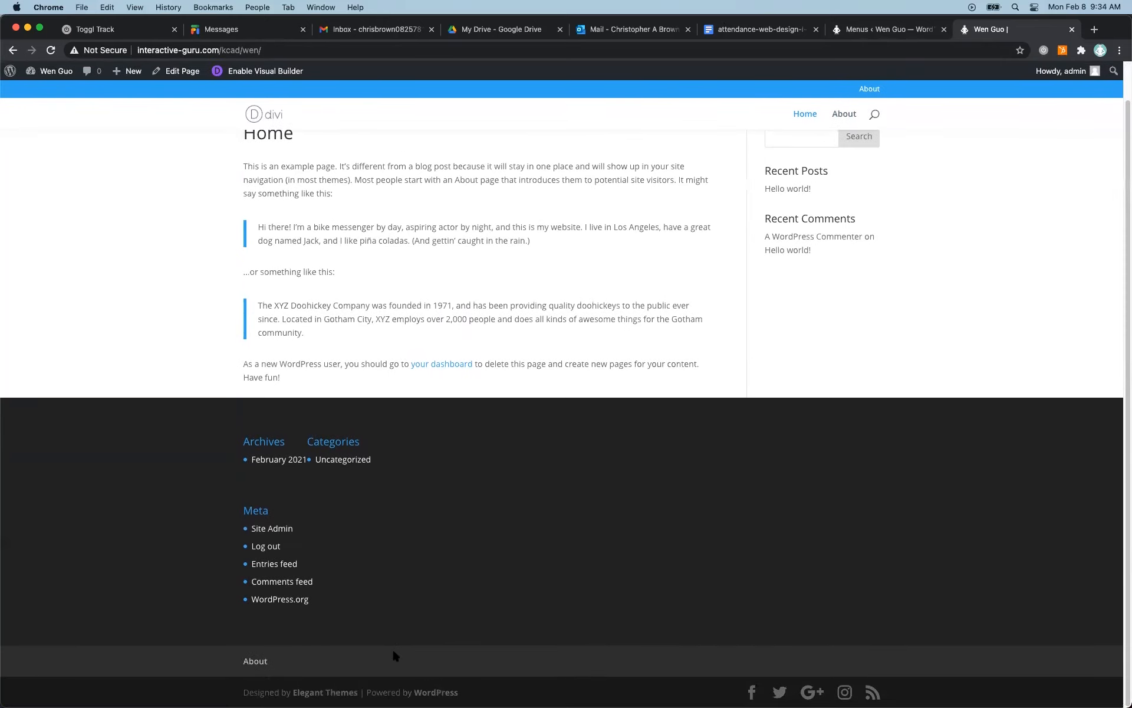
scroll(725, 220, up, 2)
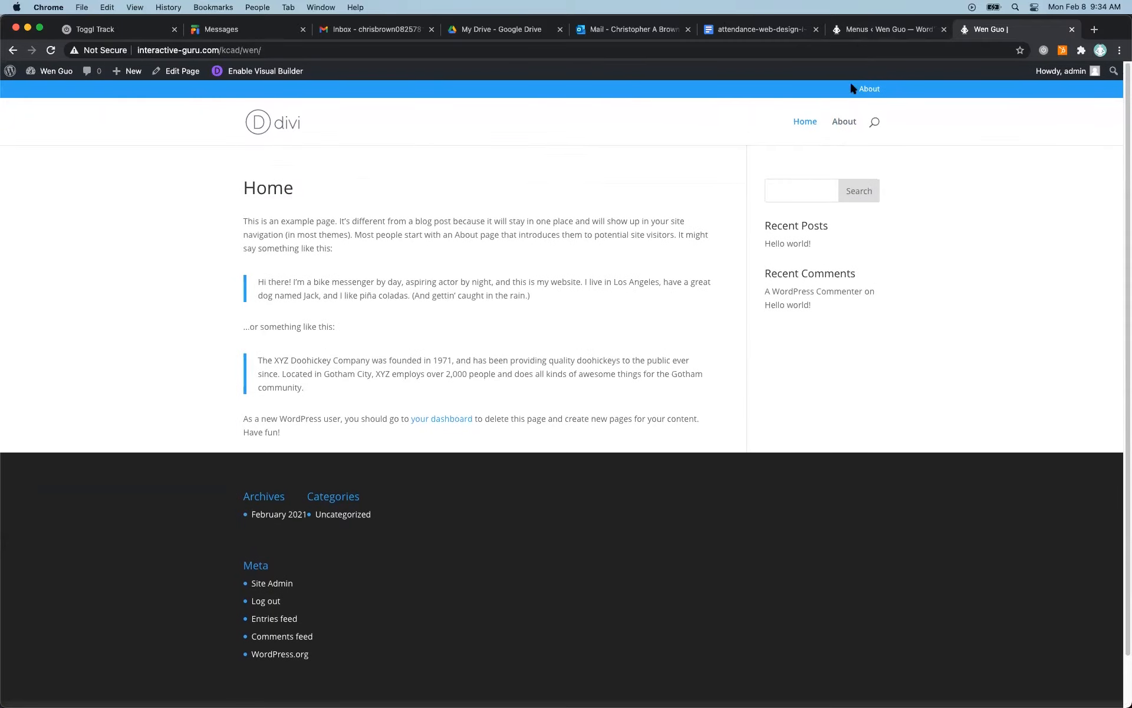
key(ctrl+shift+Tab)
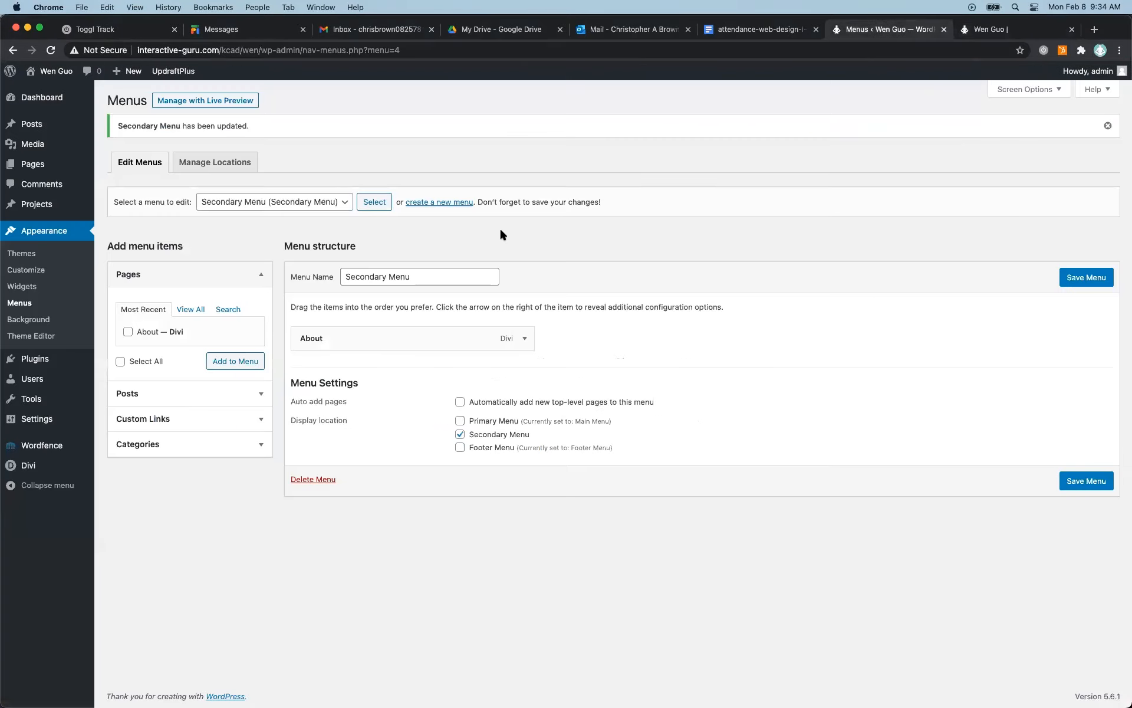
Open the Home page for editing and switch it to the Divi Builder, starting from the existing content.
mouse_move(38, 145)
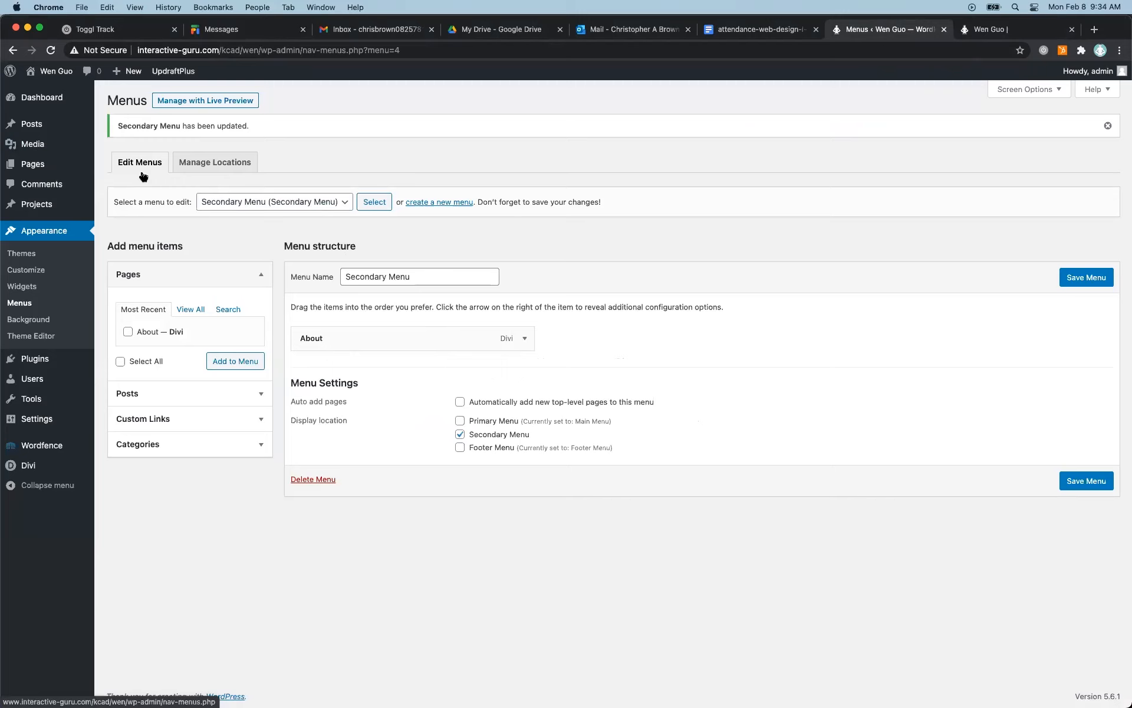
click(36, 165)
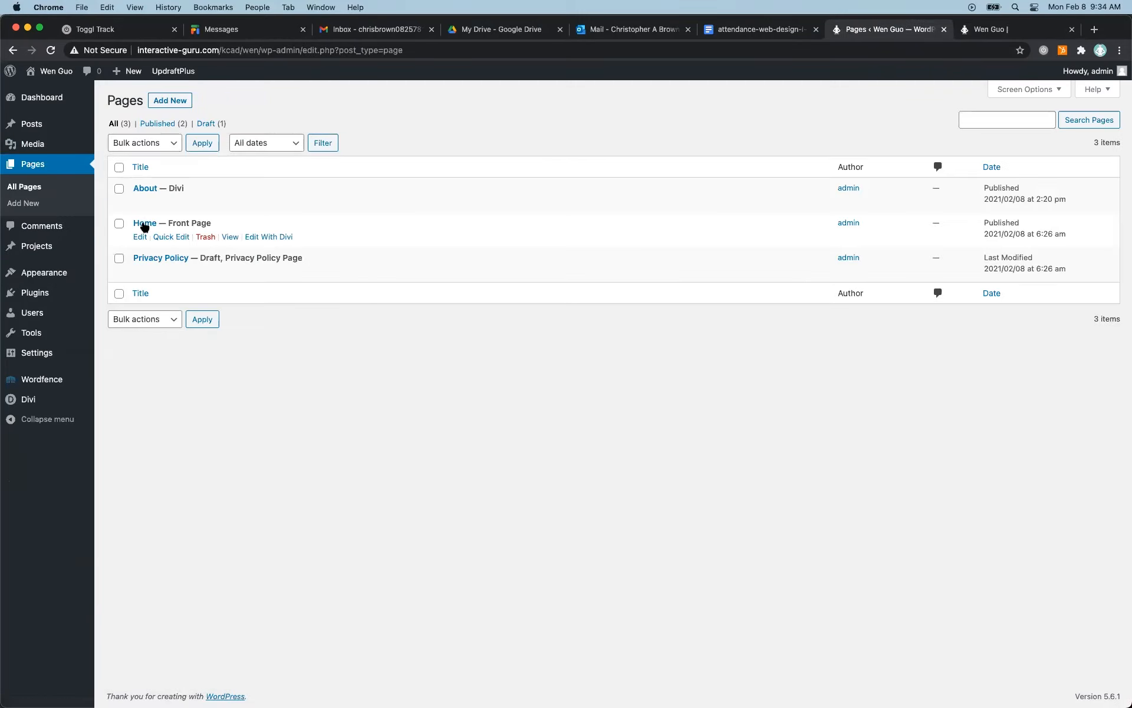
click(141, 237)
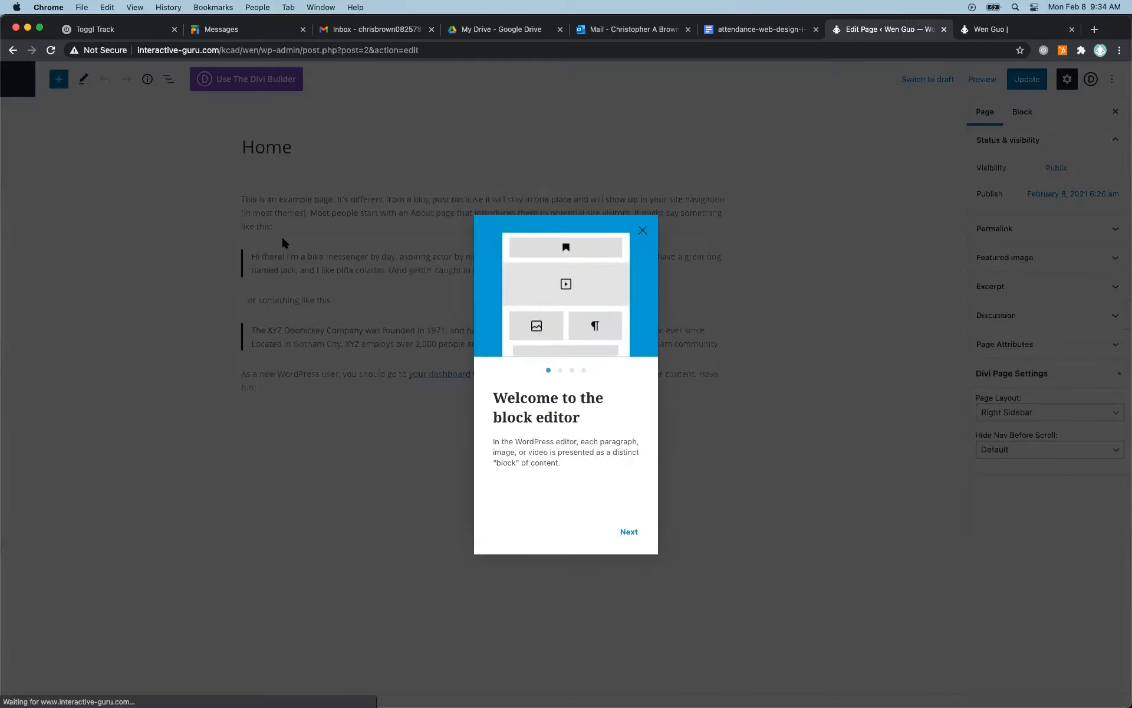
click(641, 238)
click(267, 79)
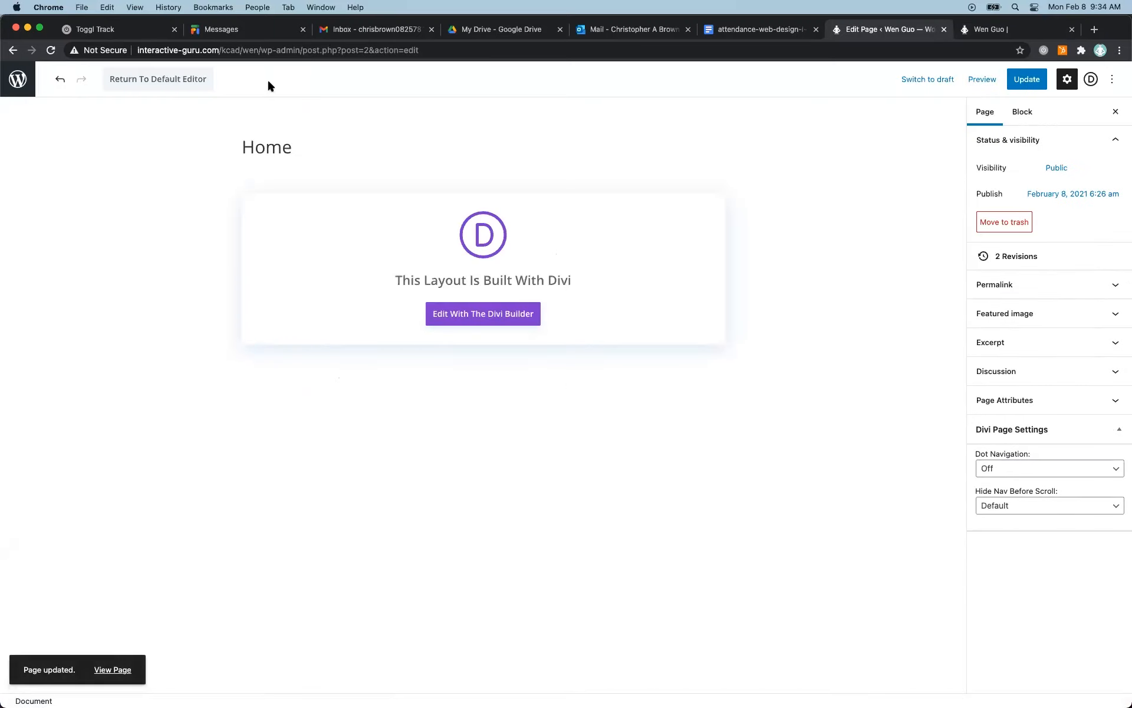
click(500, 321)
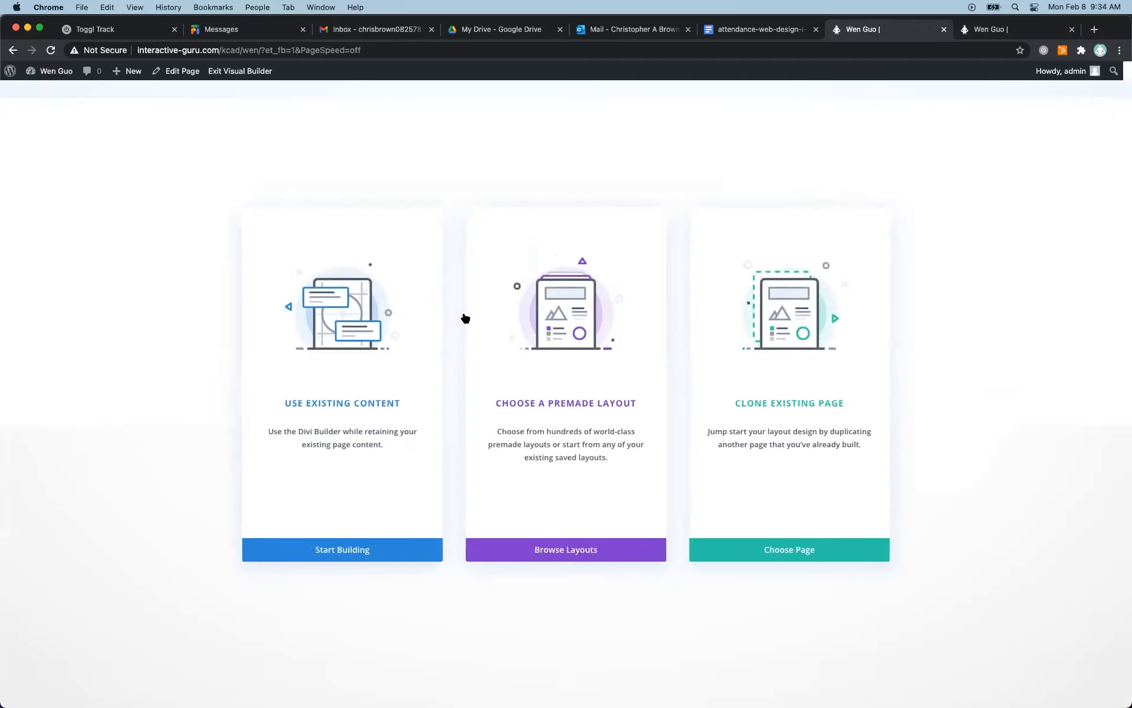
click(353, 549)
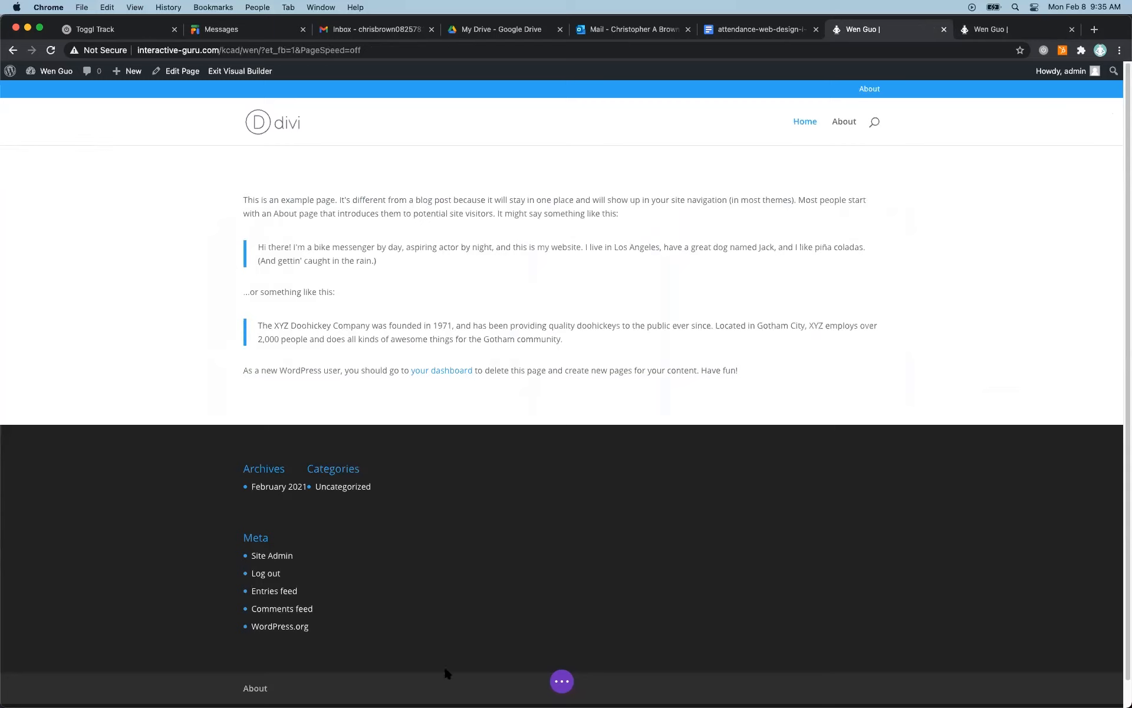
Show the builder's page controls, look at the Home page in wireframe view, and return to the desktop view.
click(561, 681)
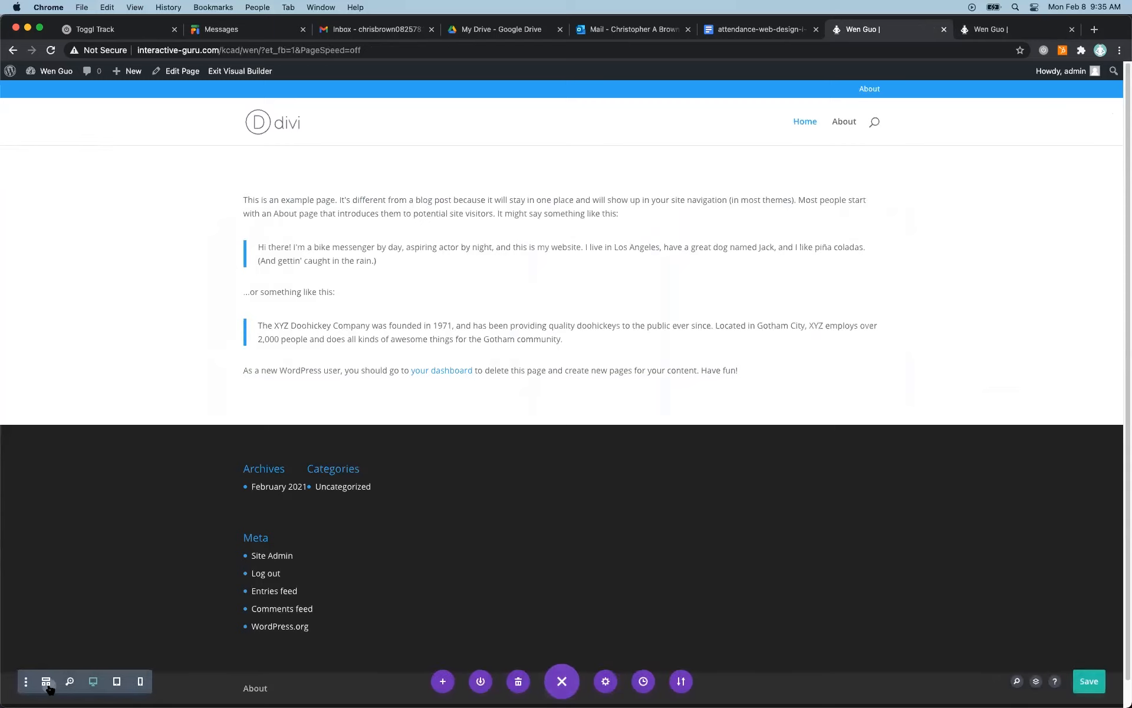
click(46, 681)
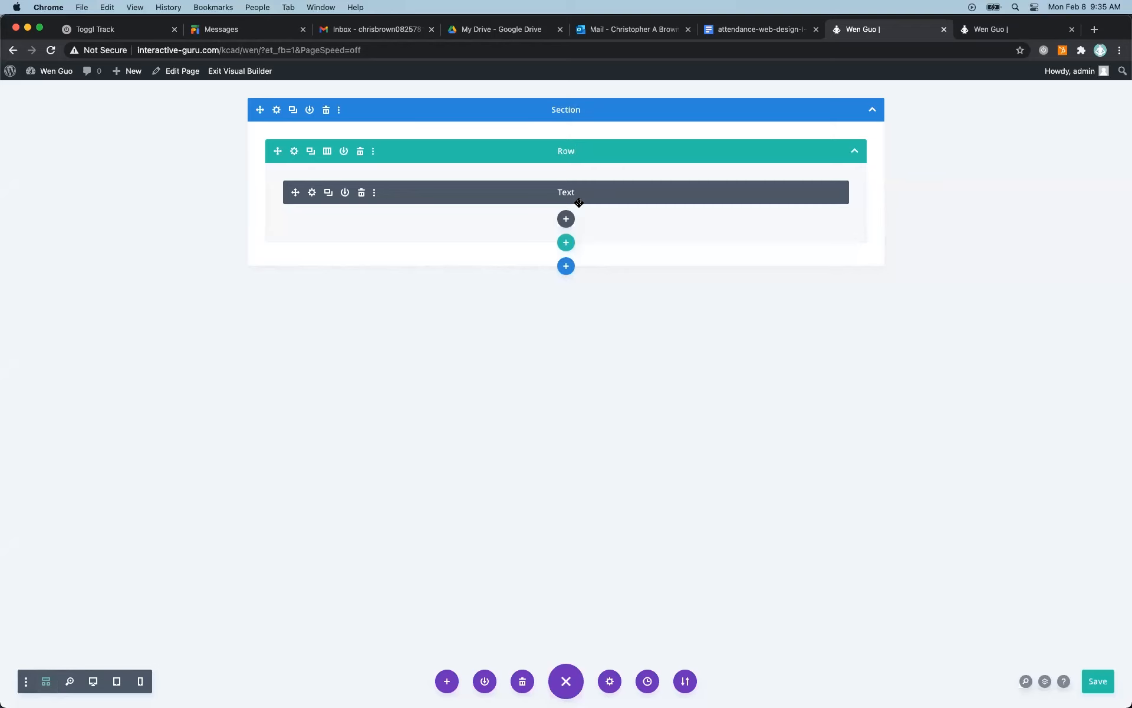
click(46, 681)
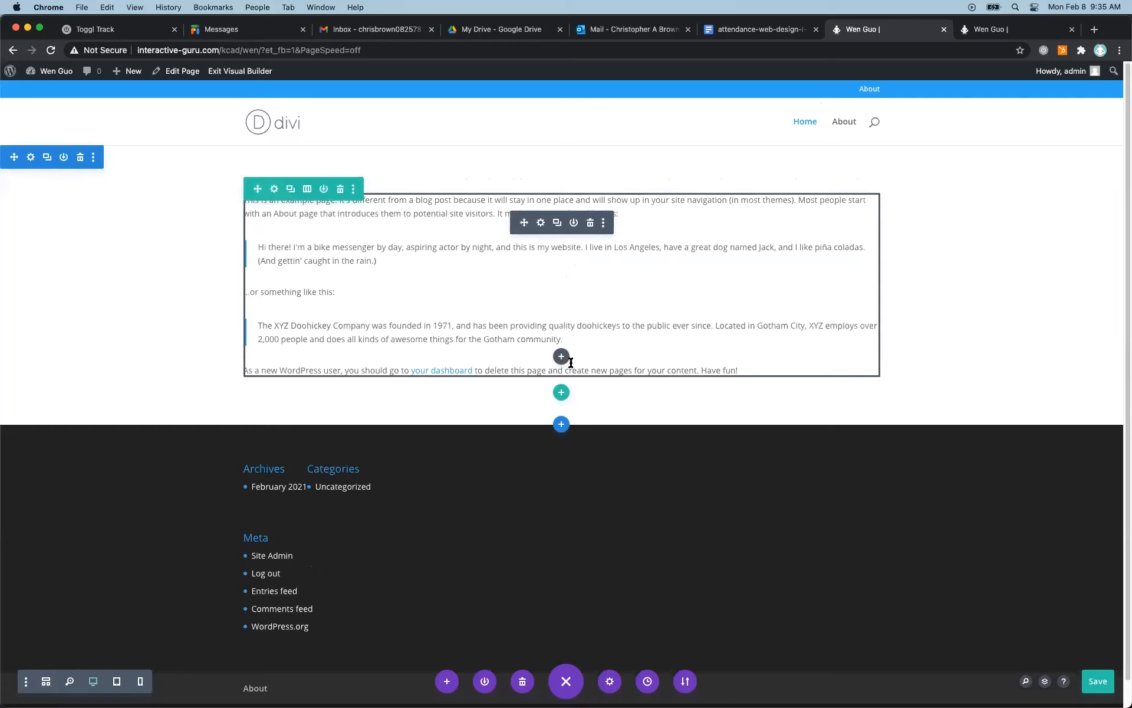
Add a single-column row with a Menu module below the Home page's text, and save the page.
click(562, 393)
click(489, 485)
scroll(559, 560, down, 5)
click(559, 548)
click(220, 387)
scroll(418, 378, down, 2)
scroll(417, 379, up, 1)
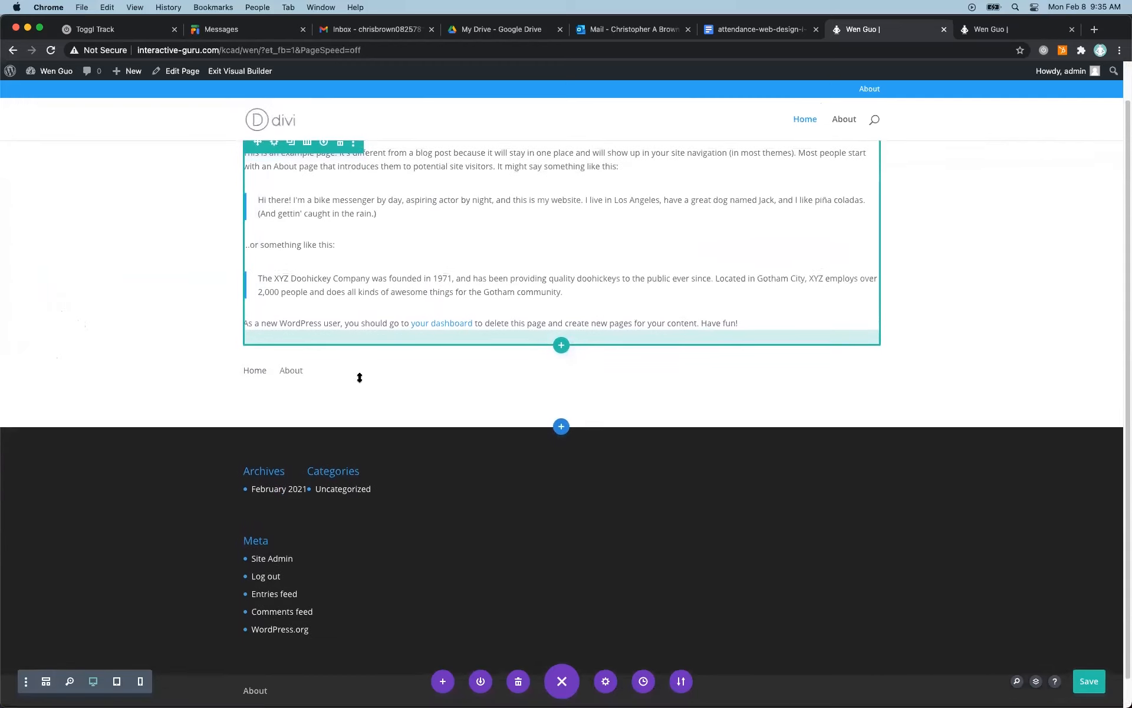
mouse_move(273, 383)
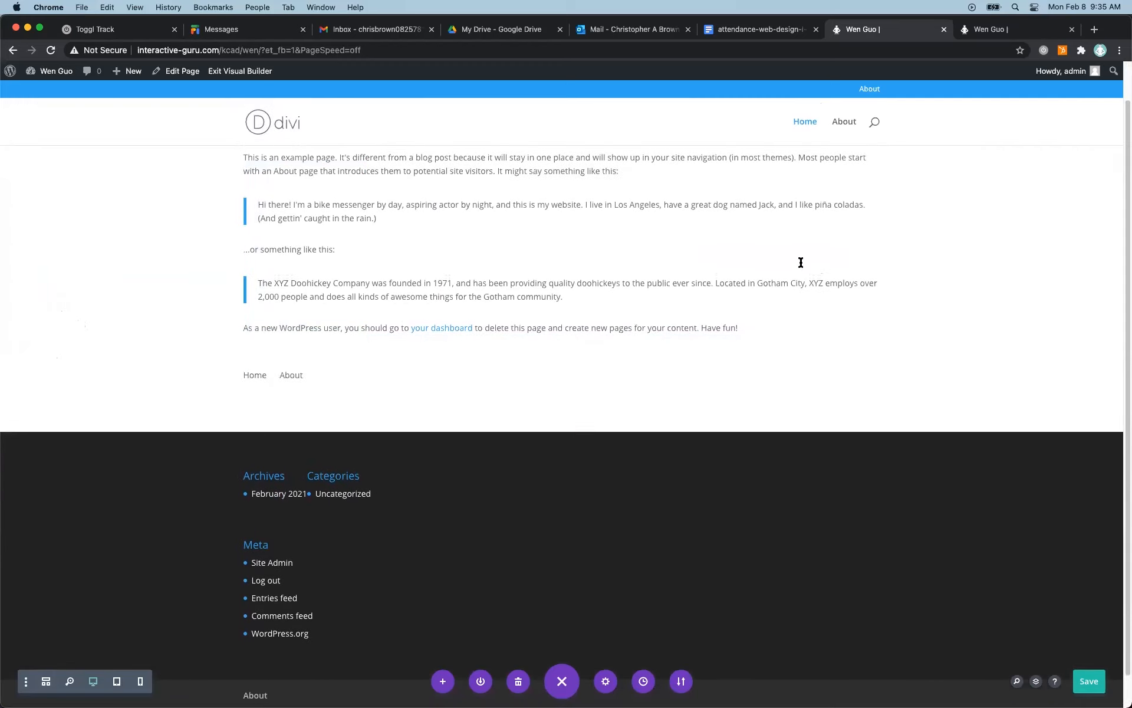
click(1076, 679)
Reload the live home page and check its header, in-page and footer menus.
click(991, 30)
click(45, 72)
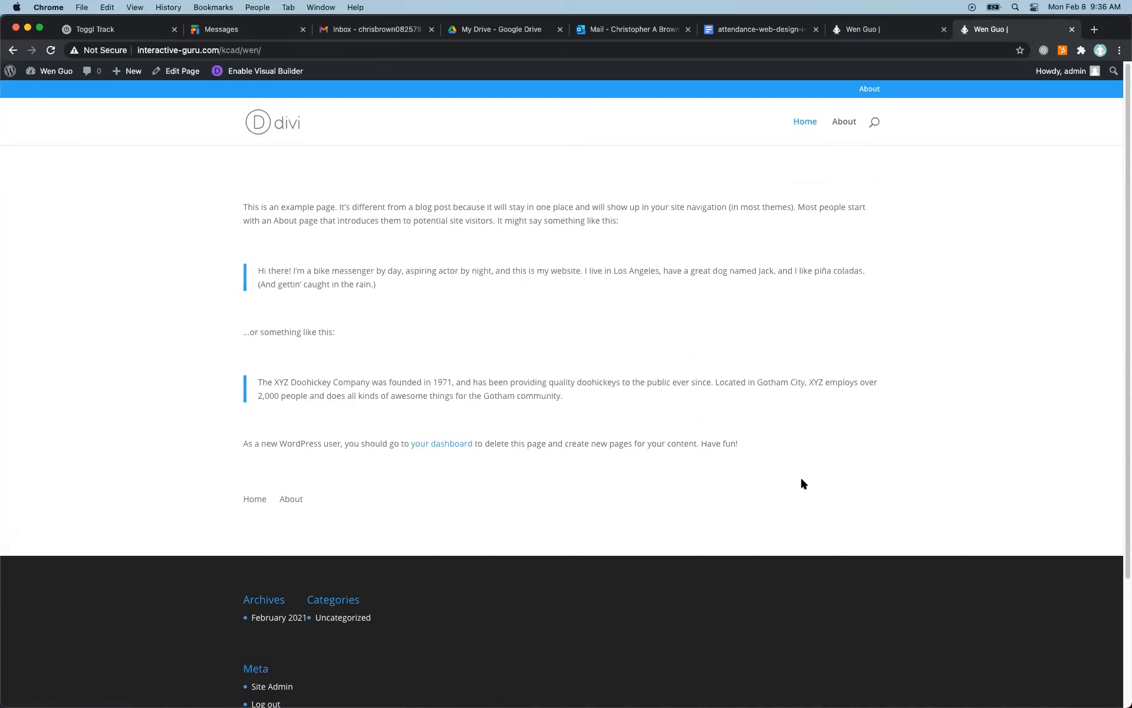
scroll(801, 483, down, 3)
scroll(801, 482, up, 3)
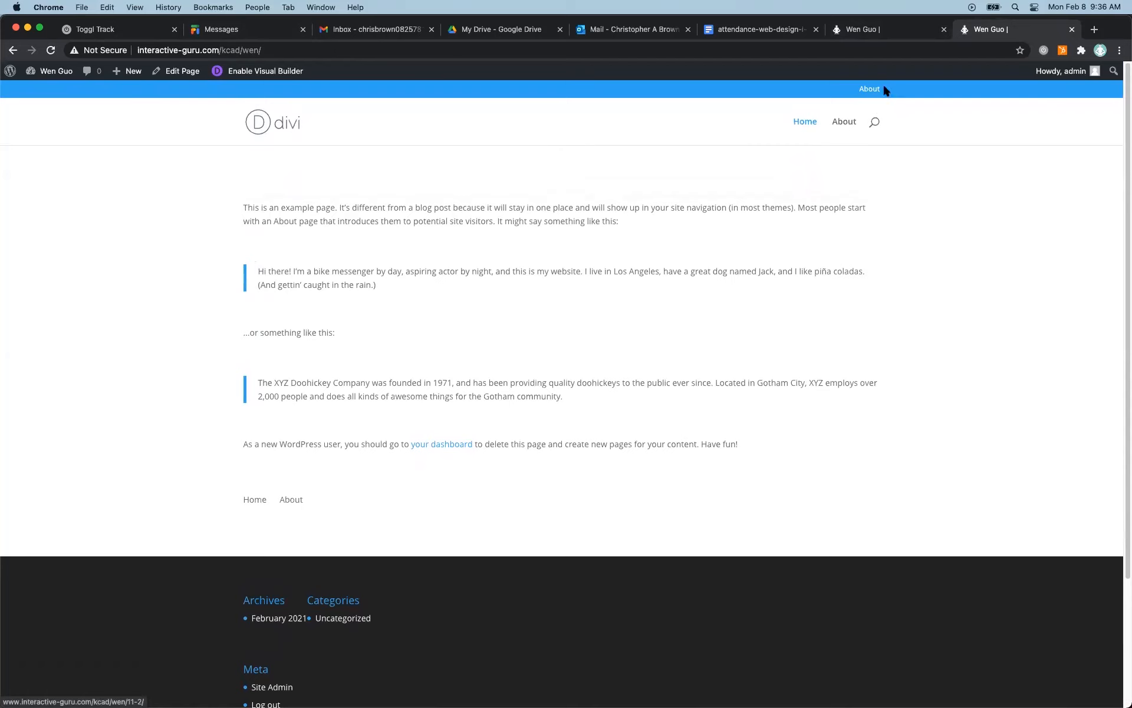
scroll(766, 278, down, 3)
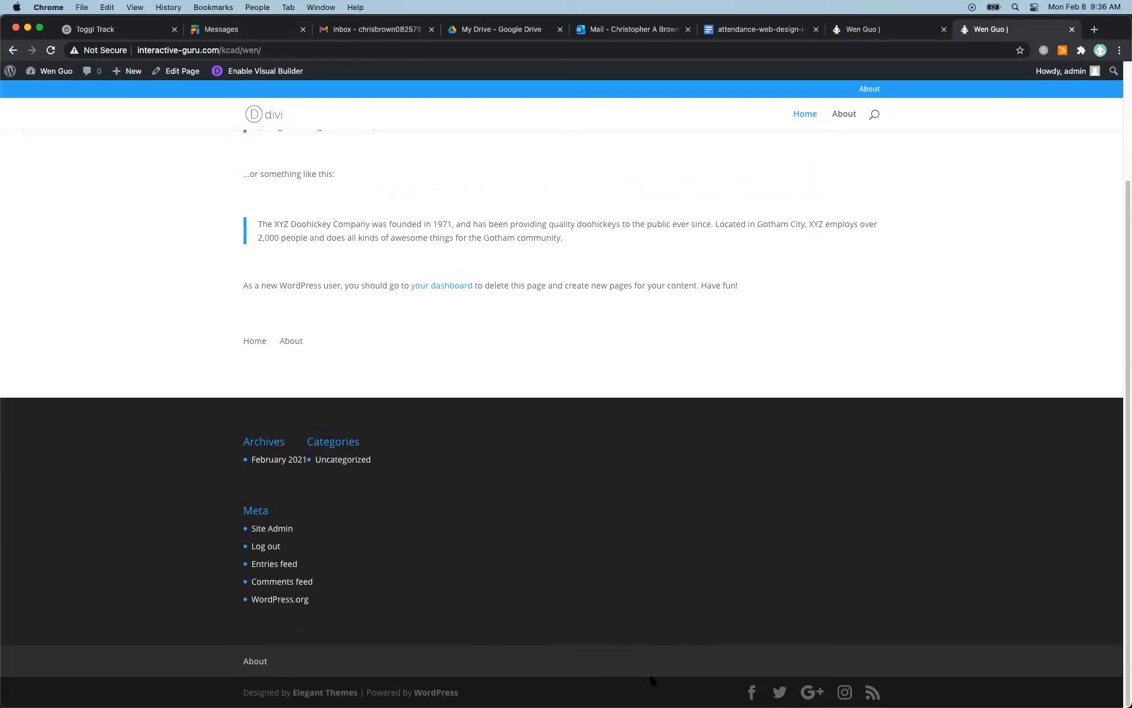
scroll(669, 660, up, 3)
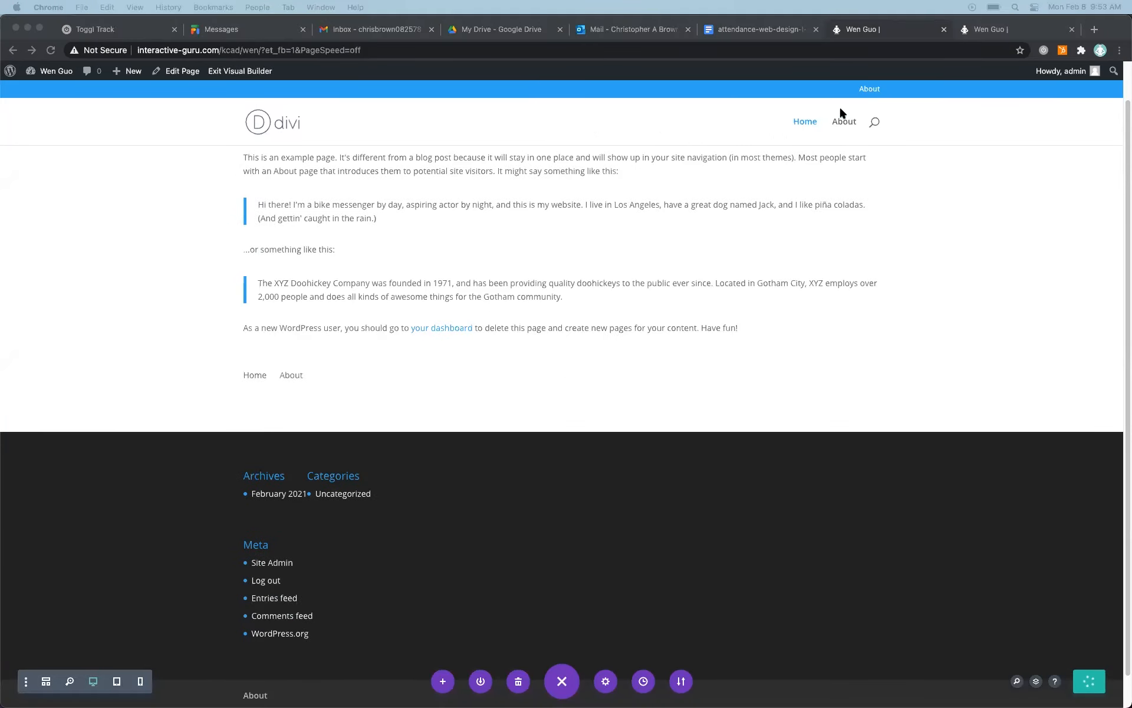
Review the header, in-page and footer menus of the Home page in the Divi visual builder.
scroll(322, 351, down, 1)
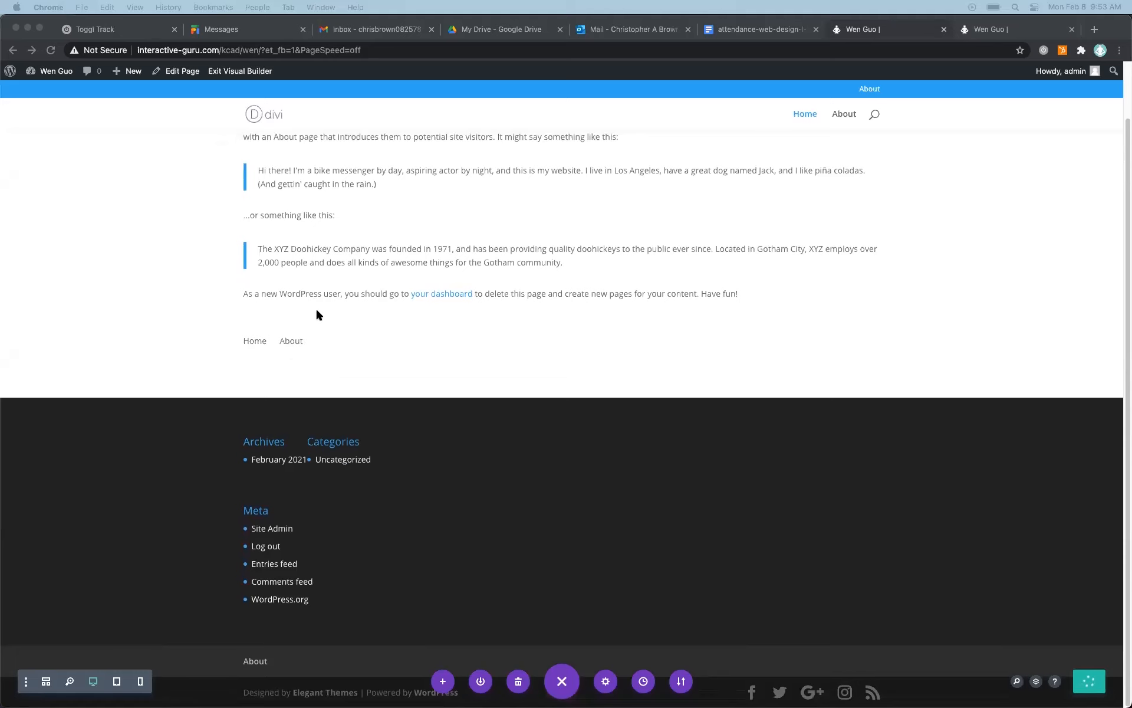
scroll(519, 260, up, 3)
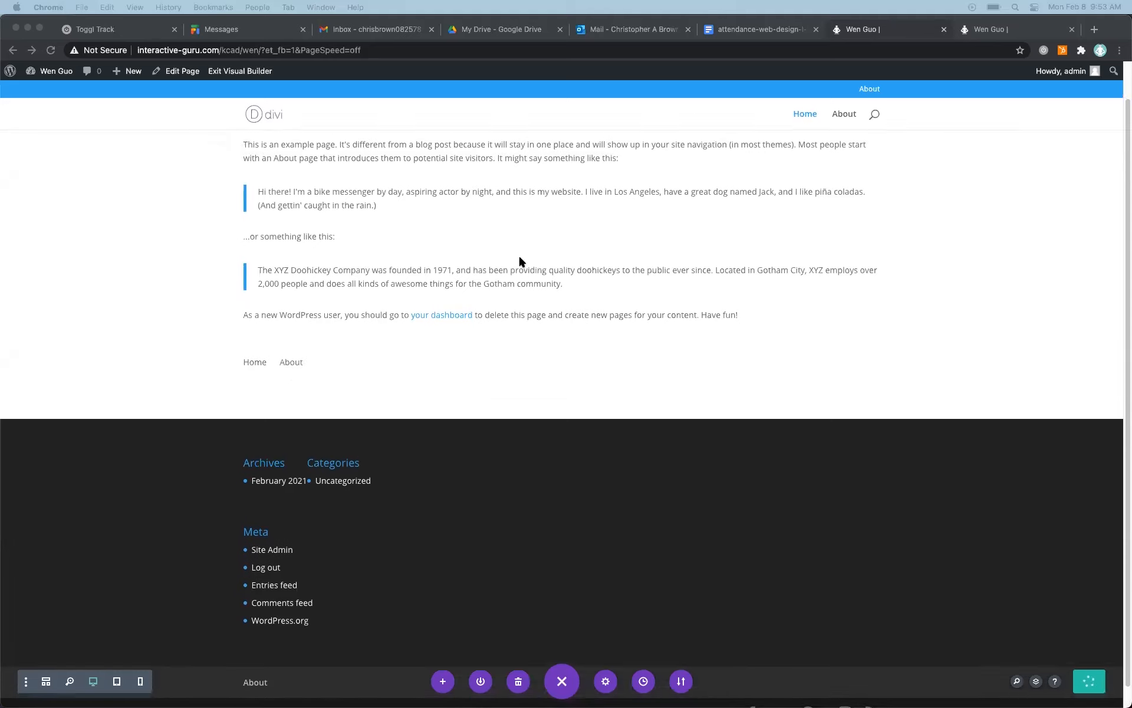
scroll(538, 447, down, 2)
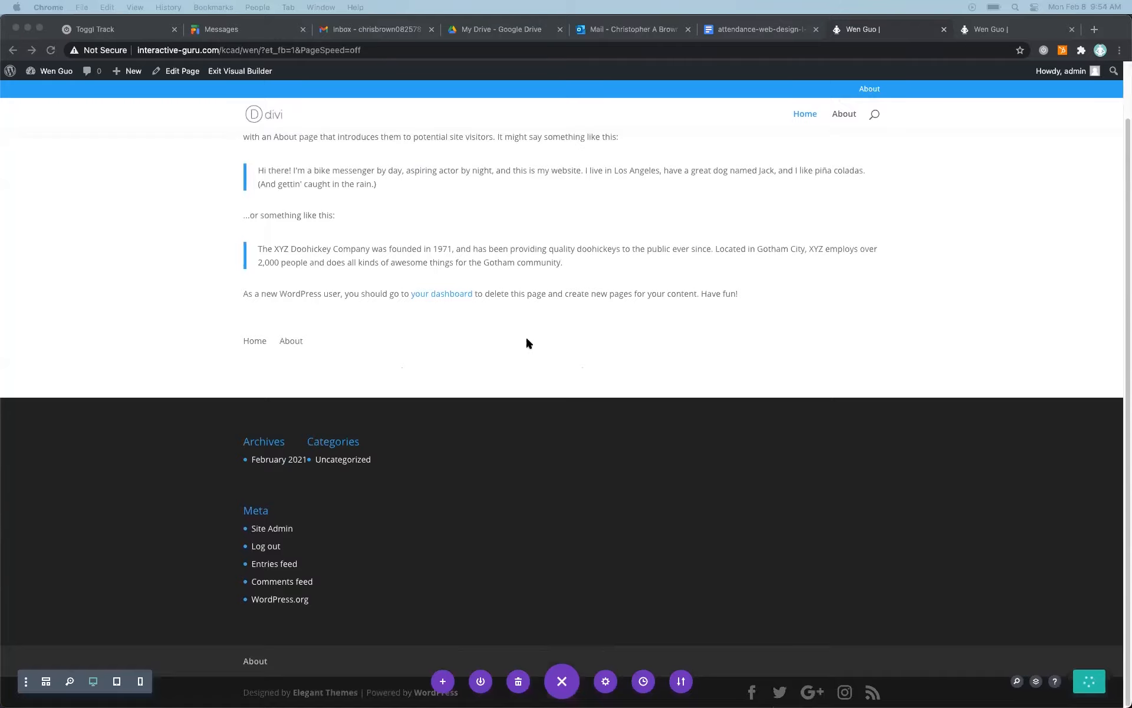
scroll(527, 338, up, 2)
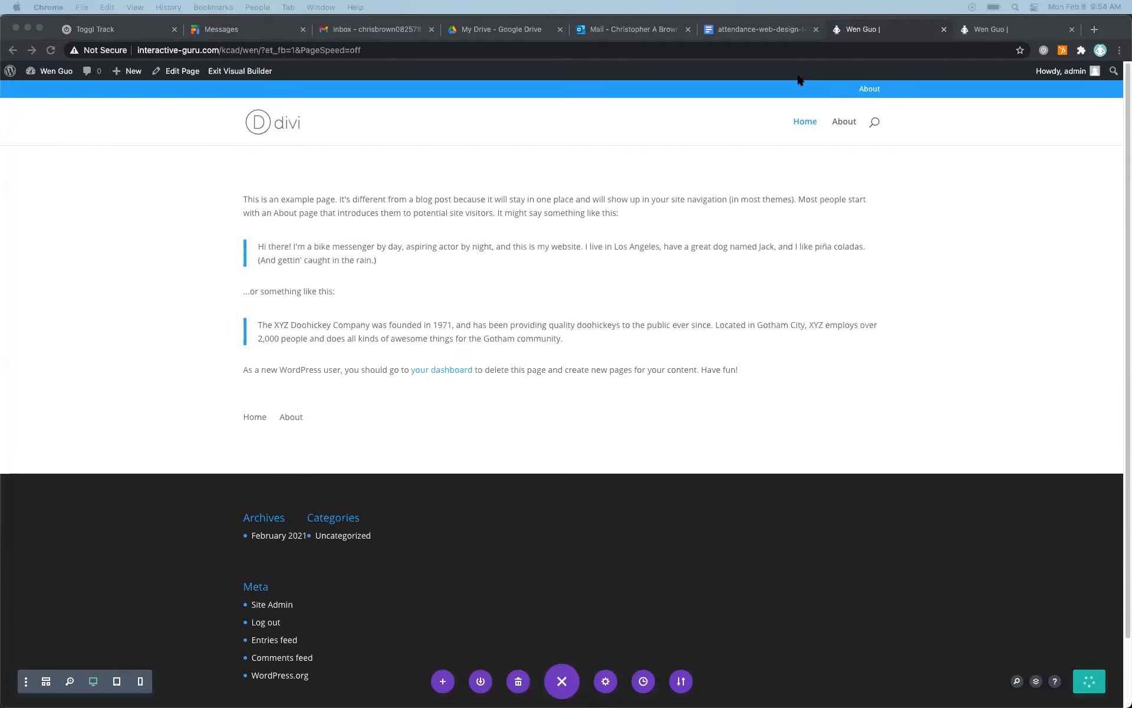
click(909, 27)
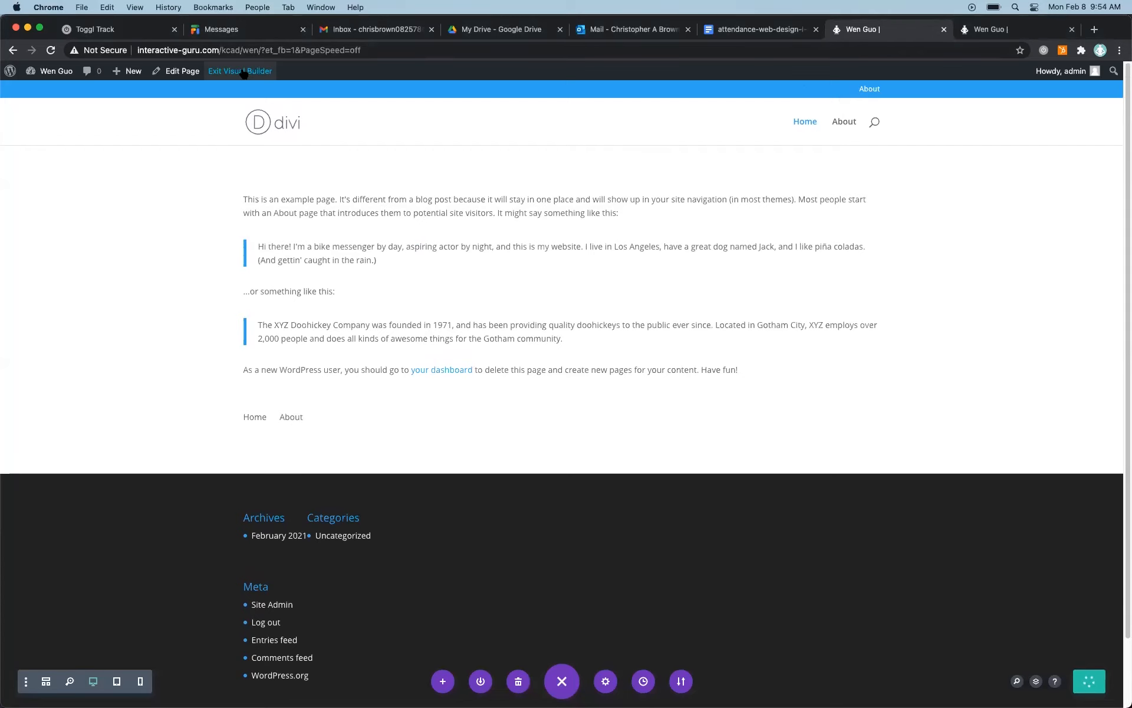
mouse_move(286, 419)
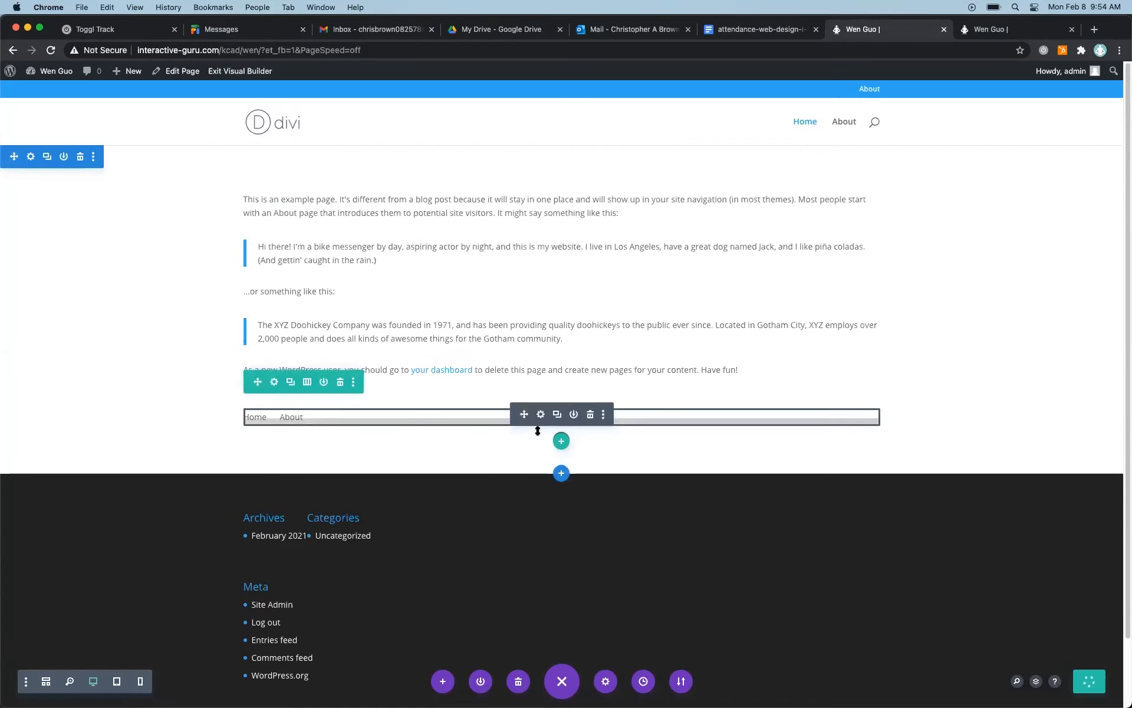
Delete the Menu module and its row below the Home page's text, and save the page.
click(590, 414)
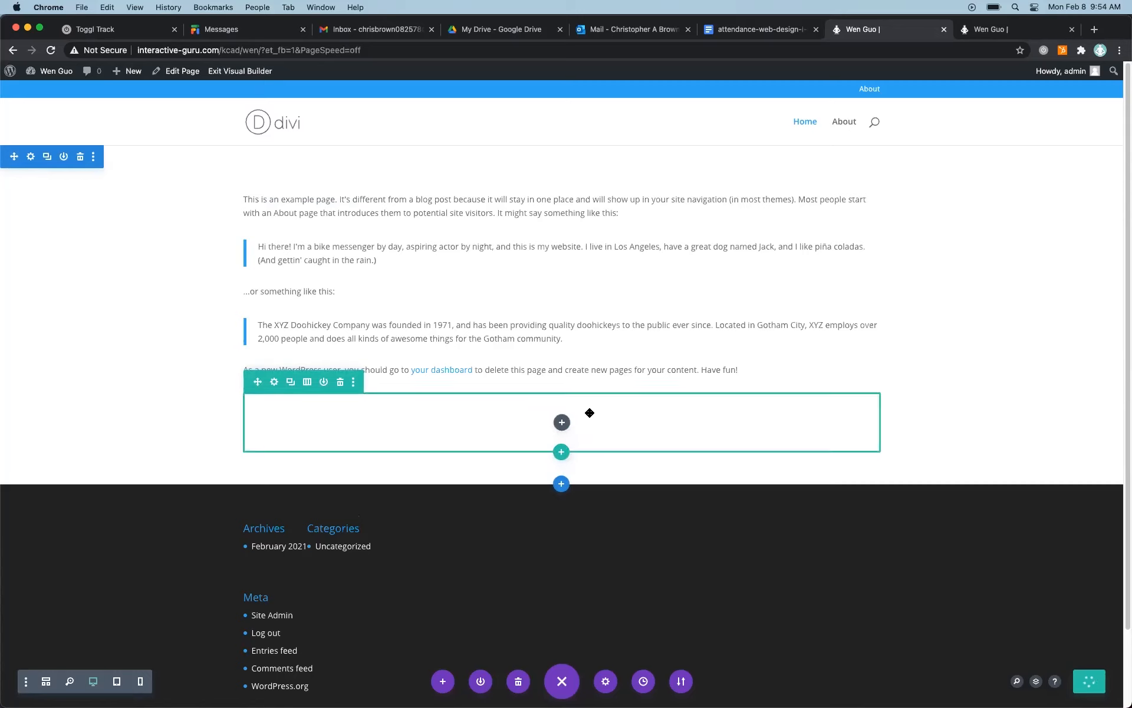
click(341, 380)
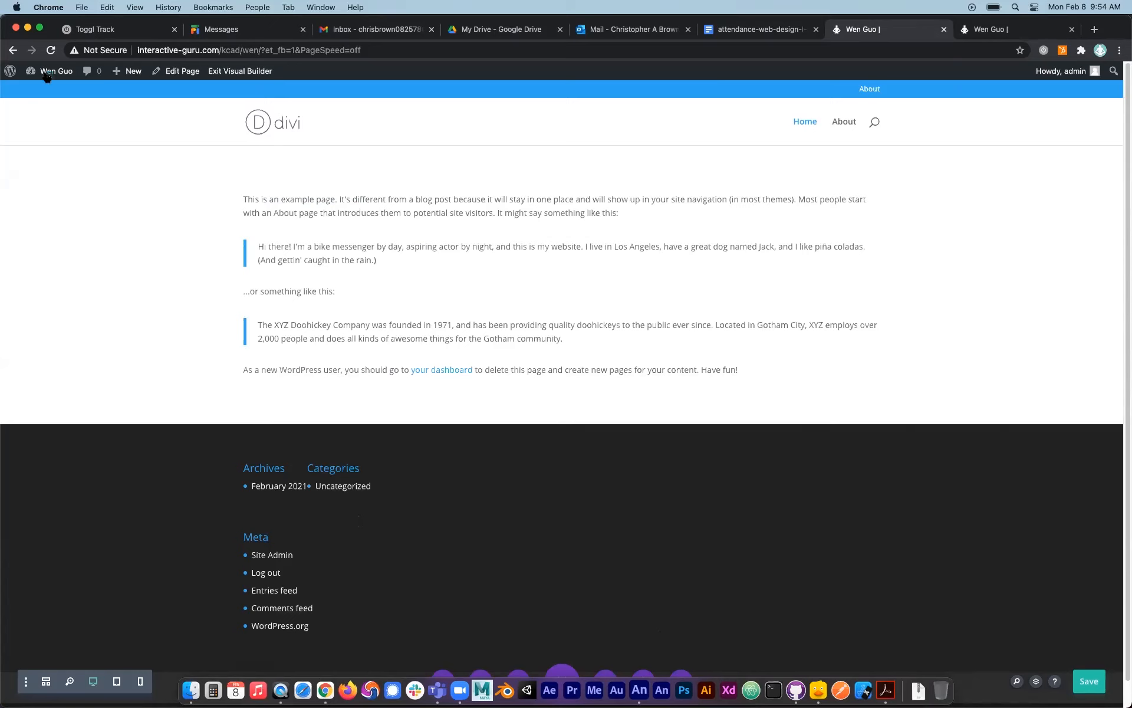
Permanently delete the Secondary Menu and the Footer Menu from the site's WordPress menus.
mouse_move(47, 77)
click(38, 138)
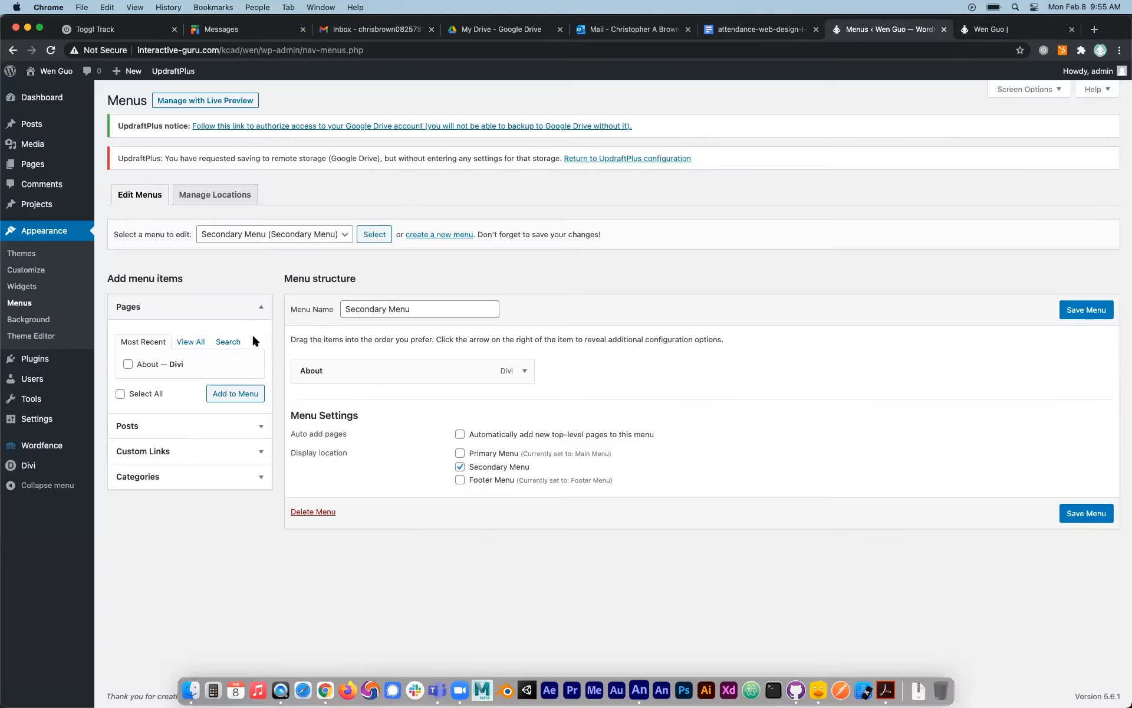
click(289, 235)
click(378, 270)
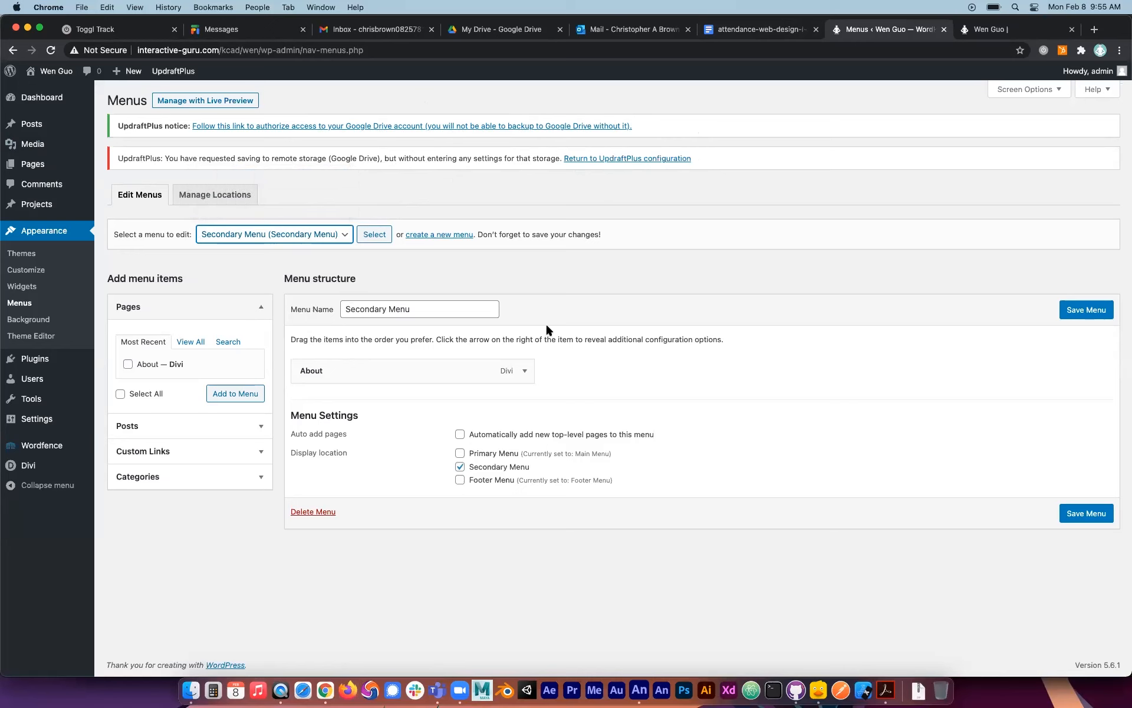
click(324, 511)
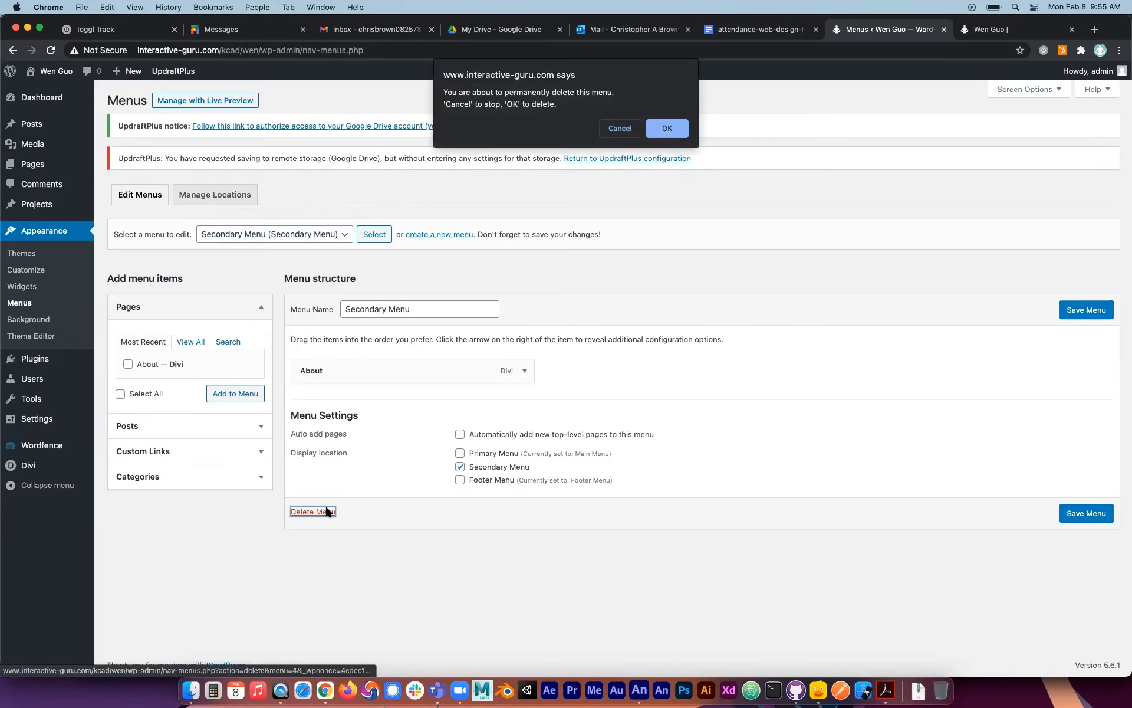
click(668, 127)
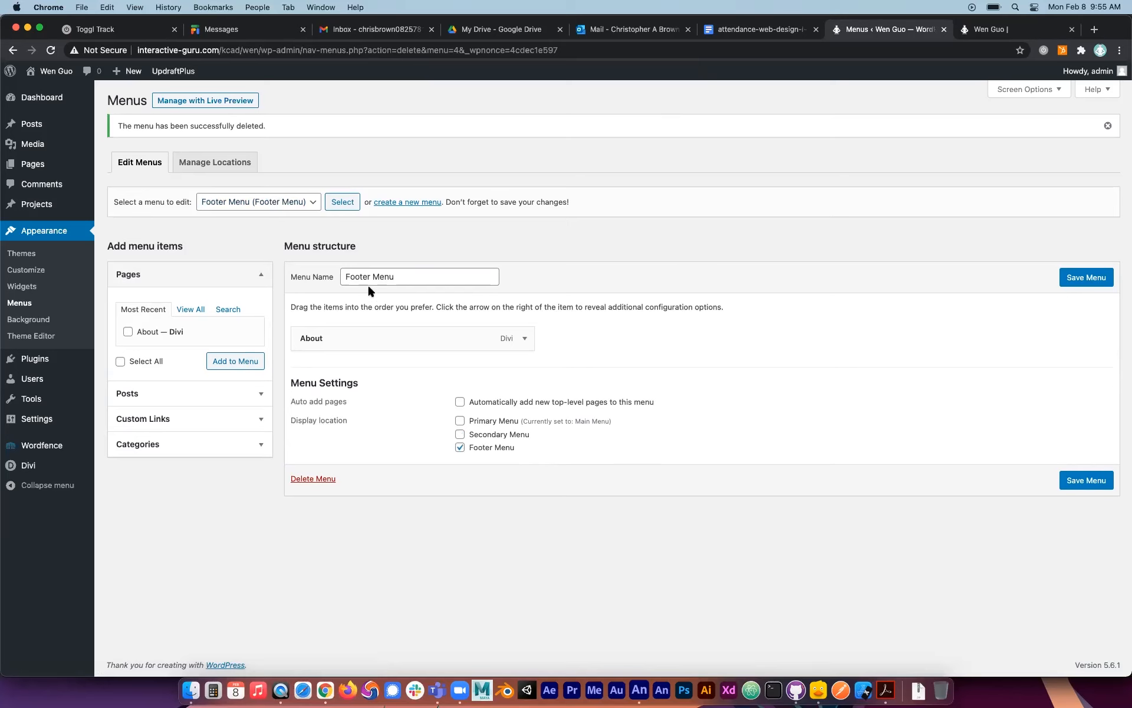
click(318, 479)
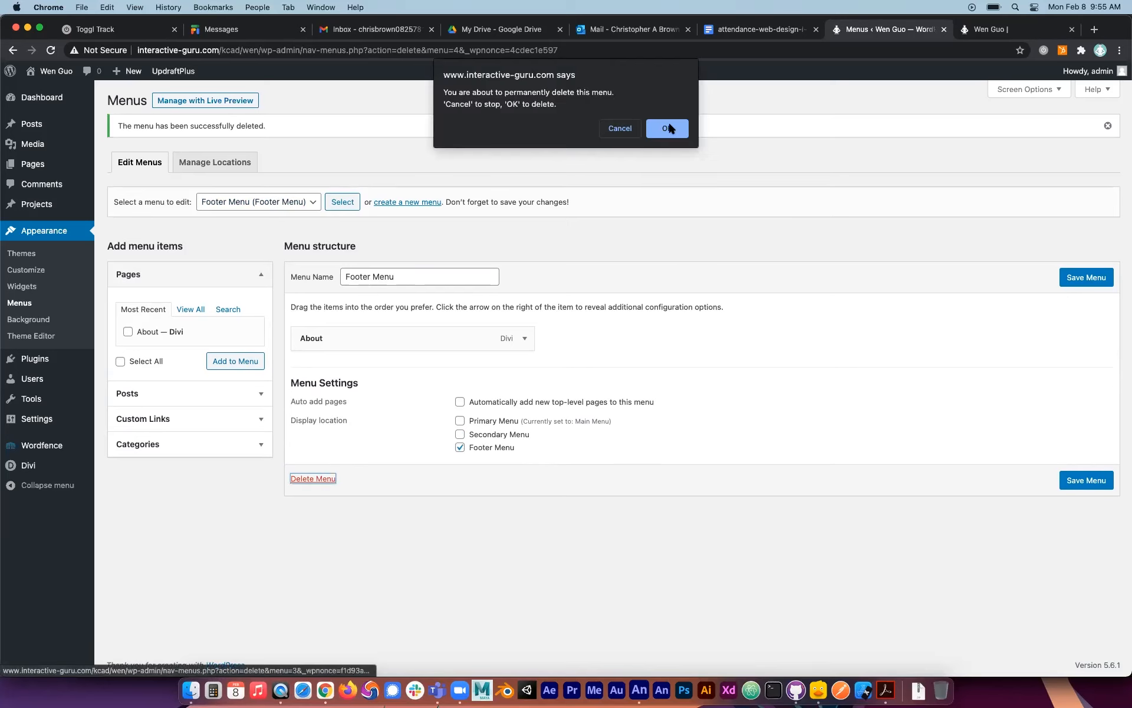
click(670, 127)
Reload the live home page and check the header and footer on both the Home and About pages.
click(986, 32)
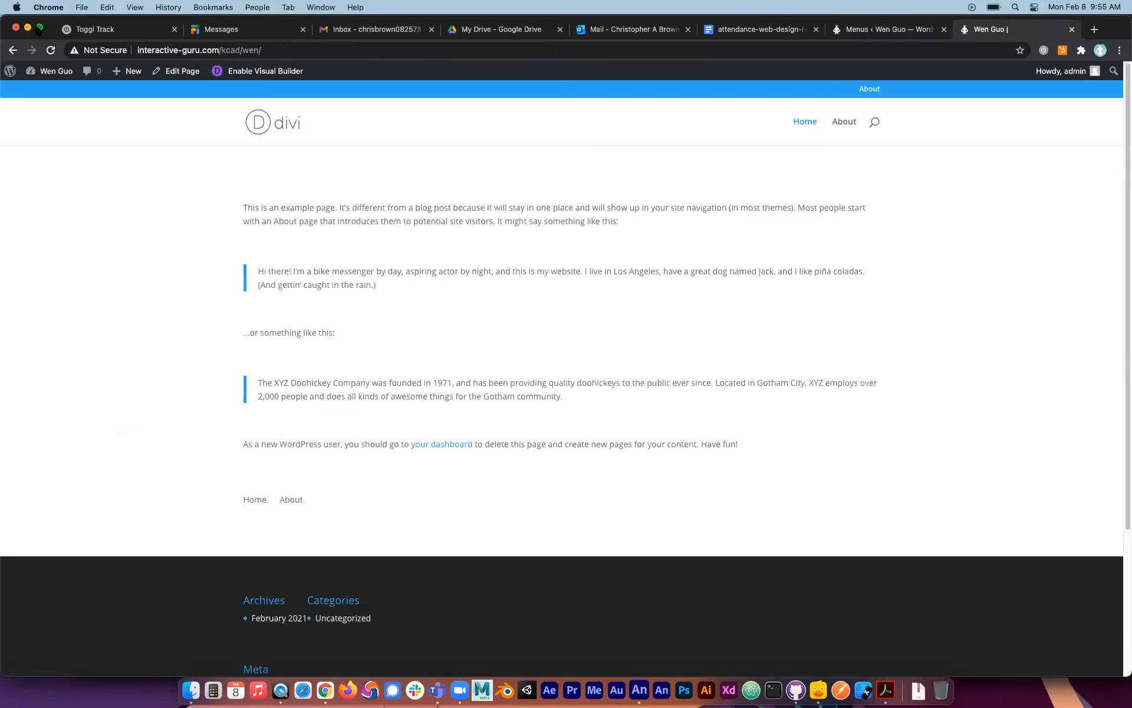
click(49, 49)
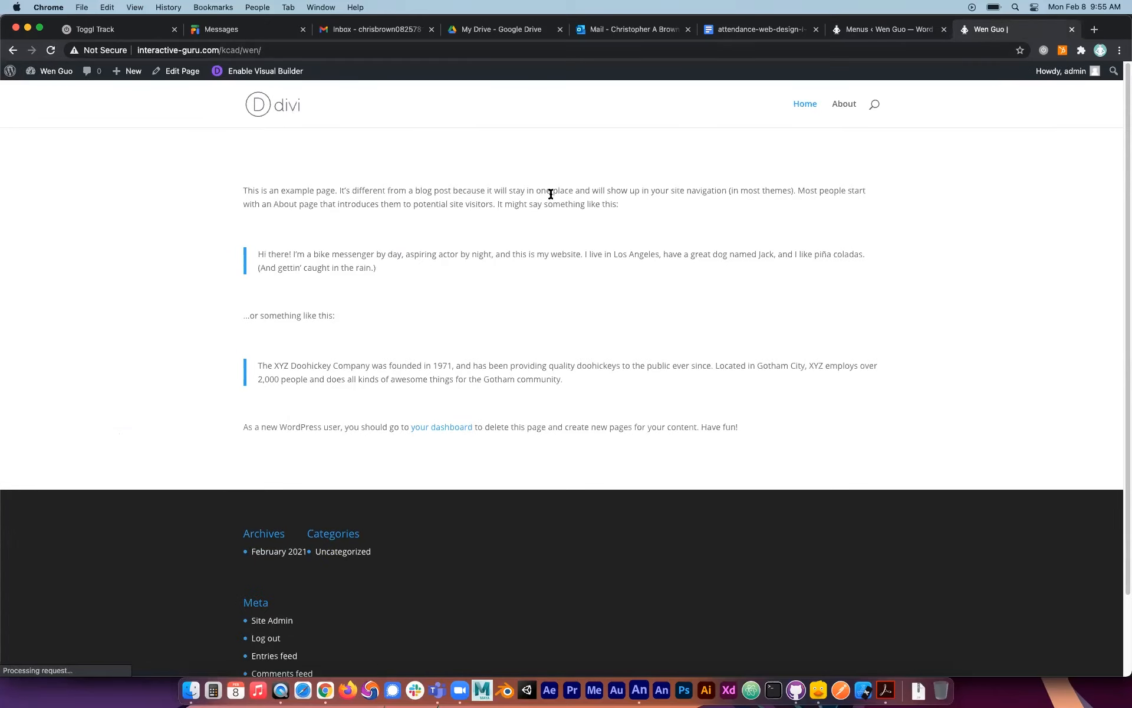
scroll(311, 569, down, 3)
scroll(424, 531, left, 5)
scroll(488, 501, up, 3)
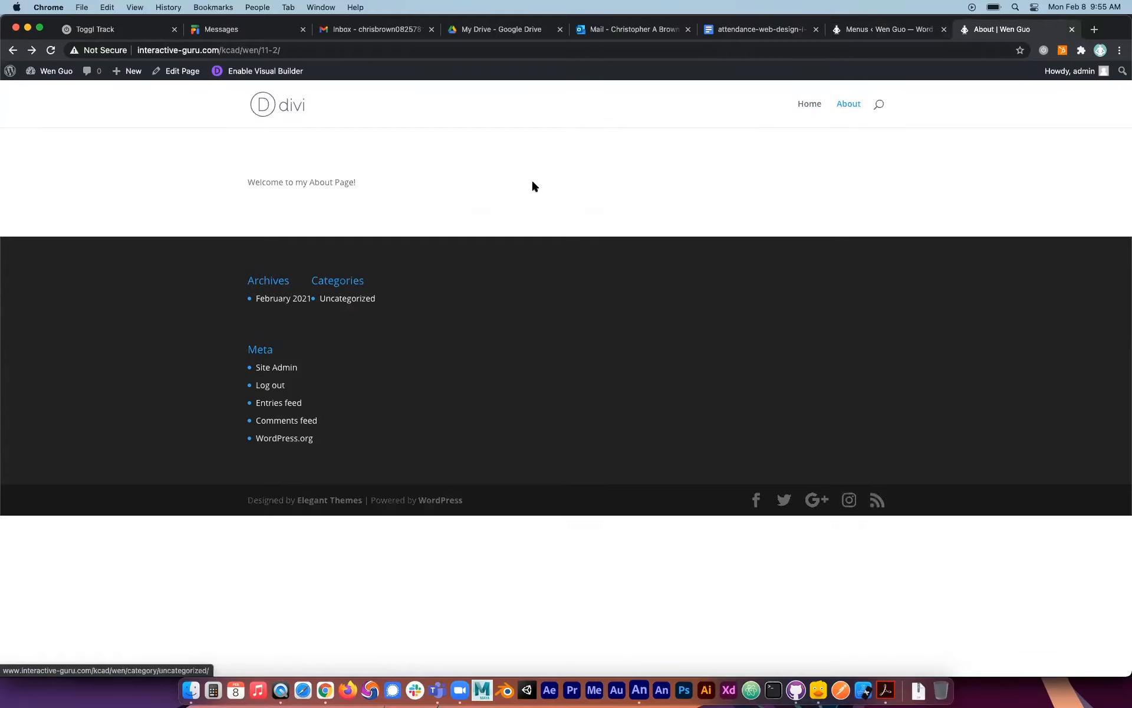
click(813, 106)
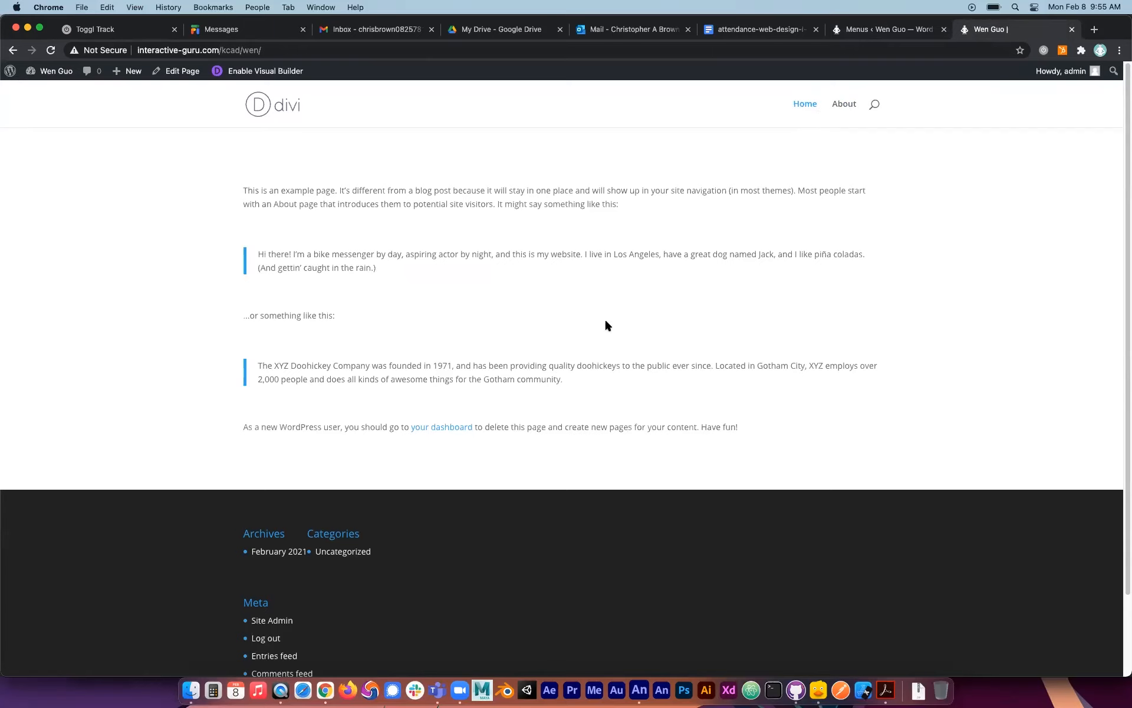
scroll(606, 321, down, 3)
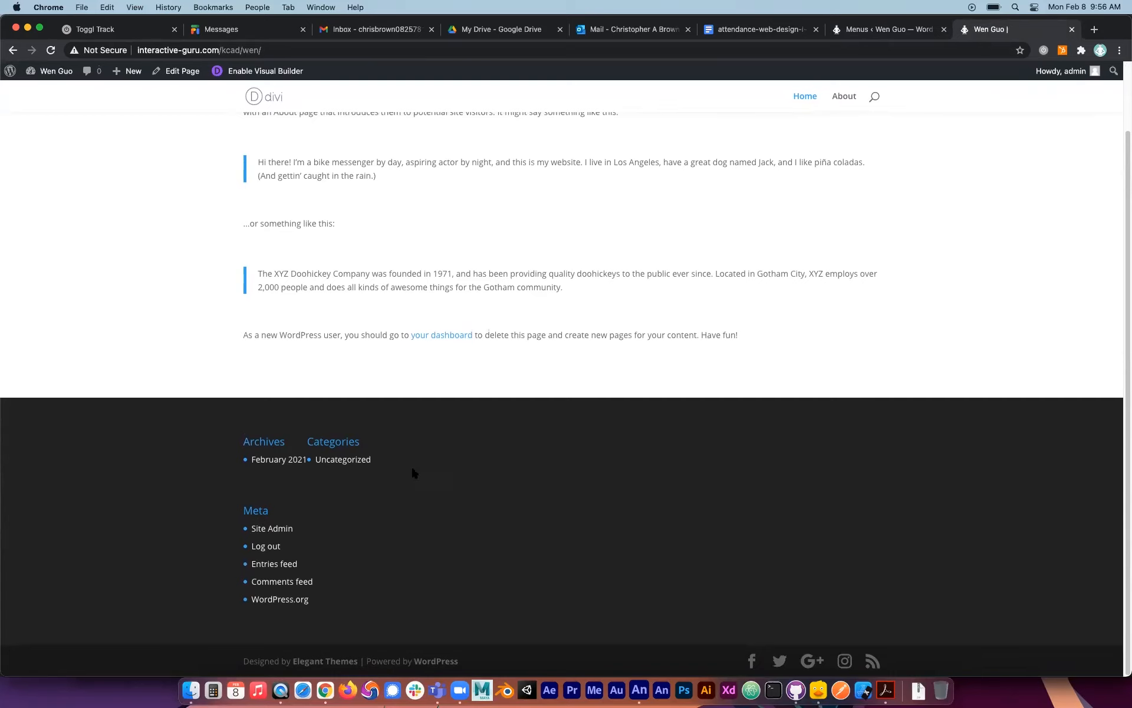
scroll(467, 327, up, 3)
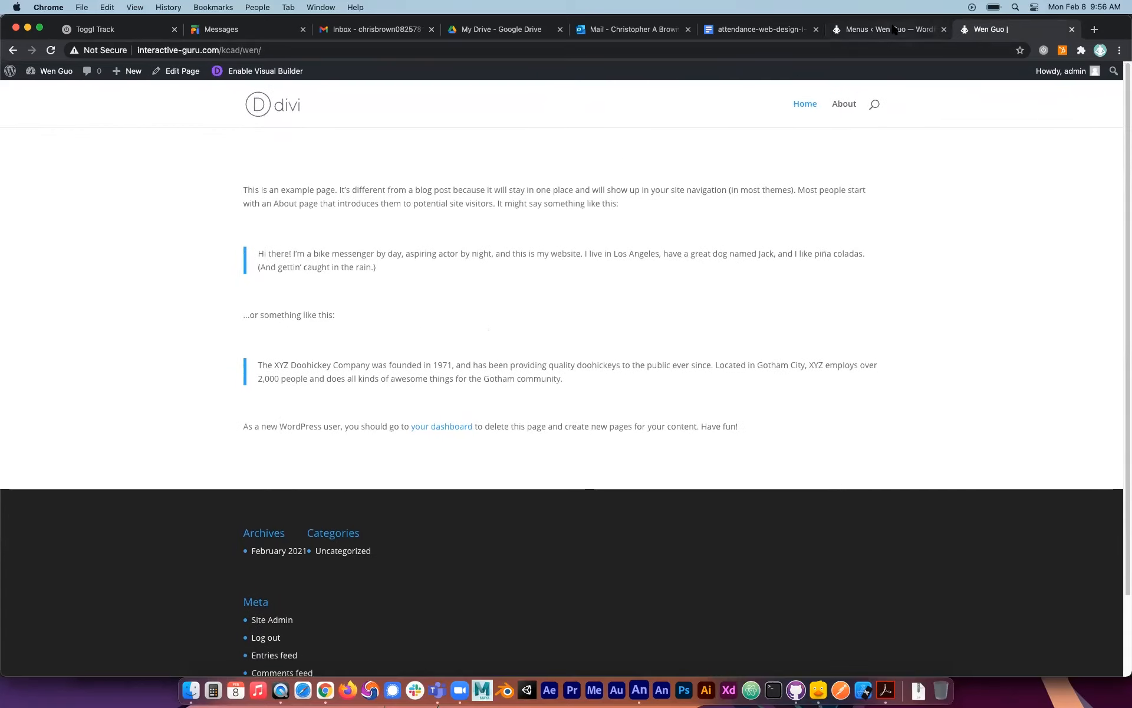
Look over the Main Menu's items and display location, and re-examine the live home page from header to footer.
click(917, 31)
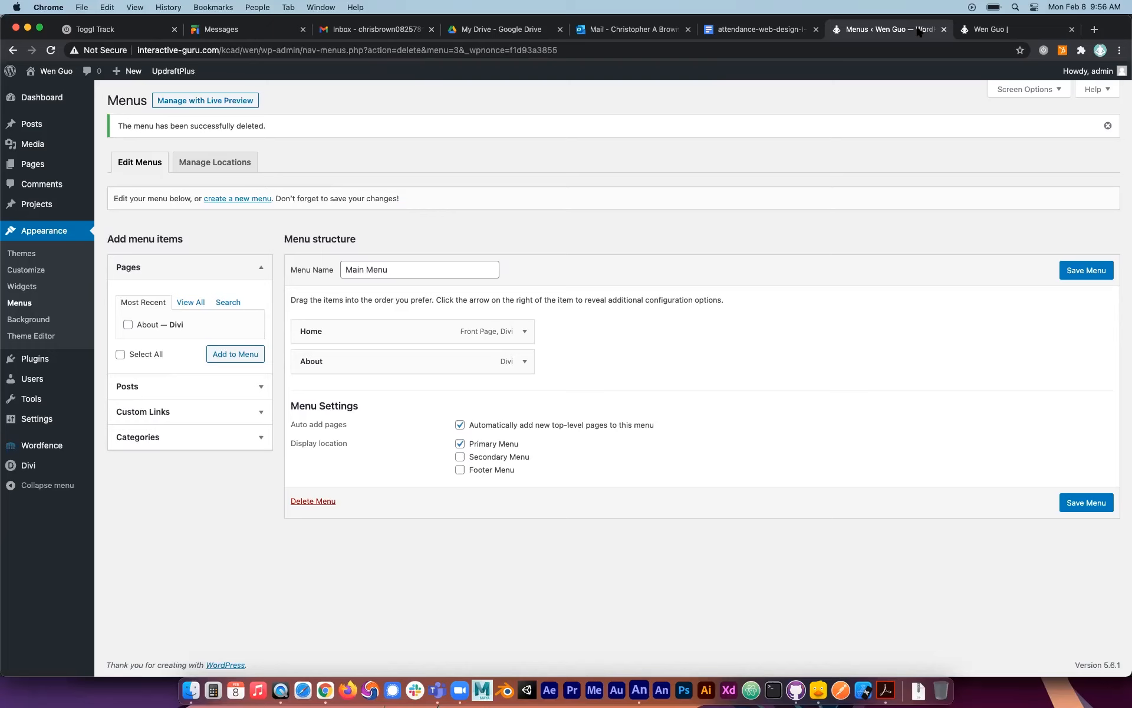
click(1029, 27)
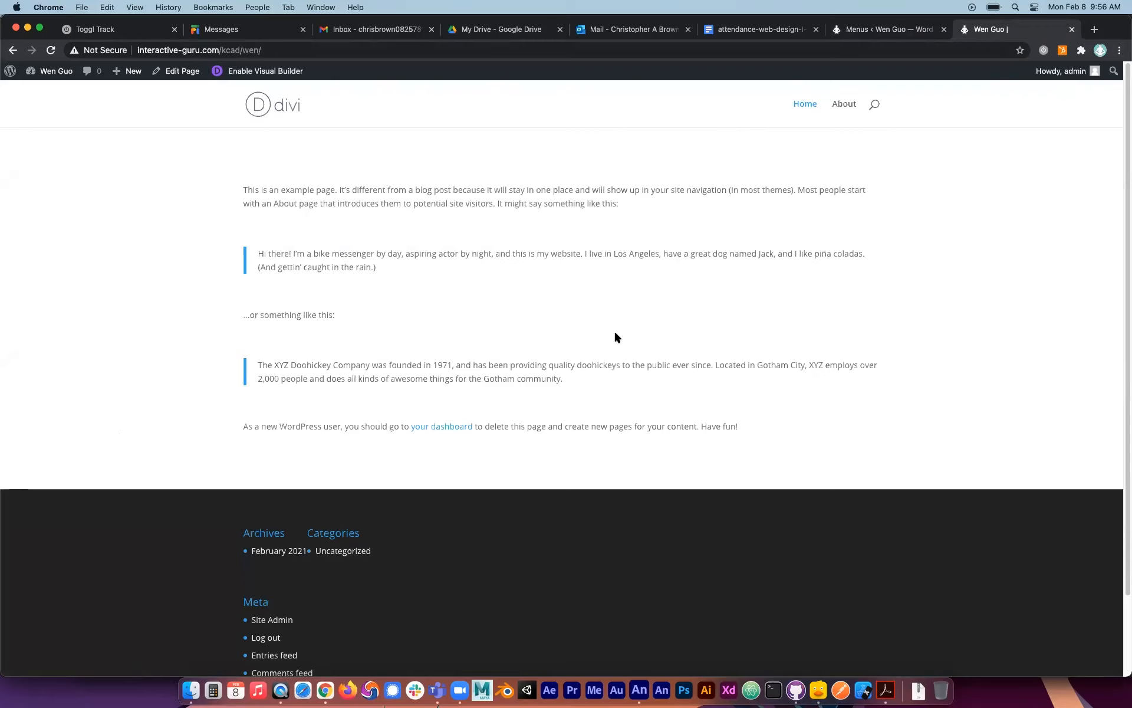
scroll(589, 265, down, 3)
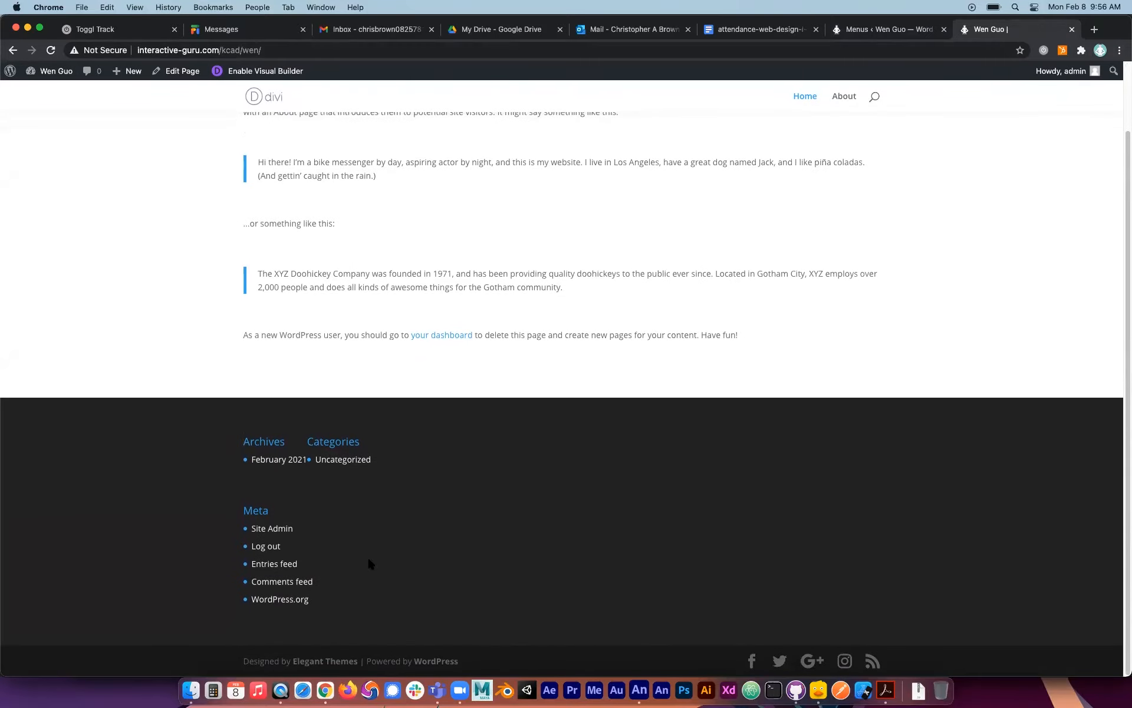
scroll(366, 556, up, 3)
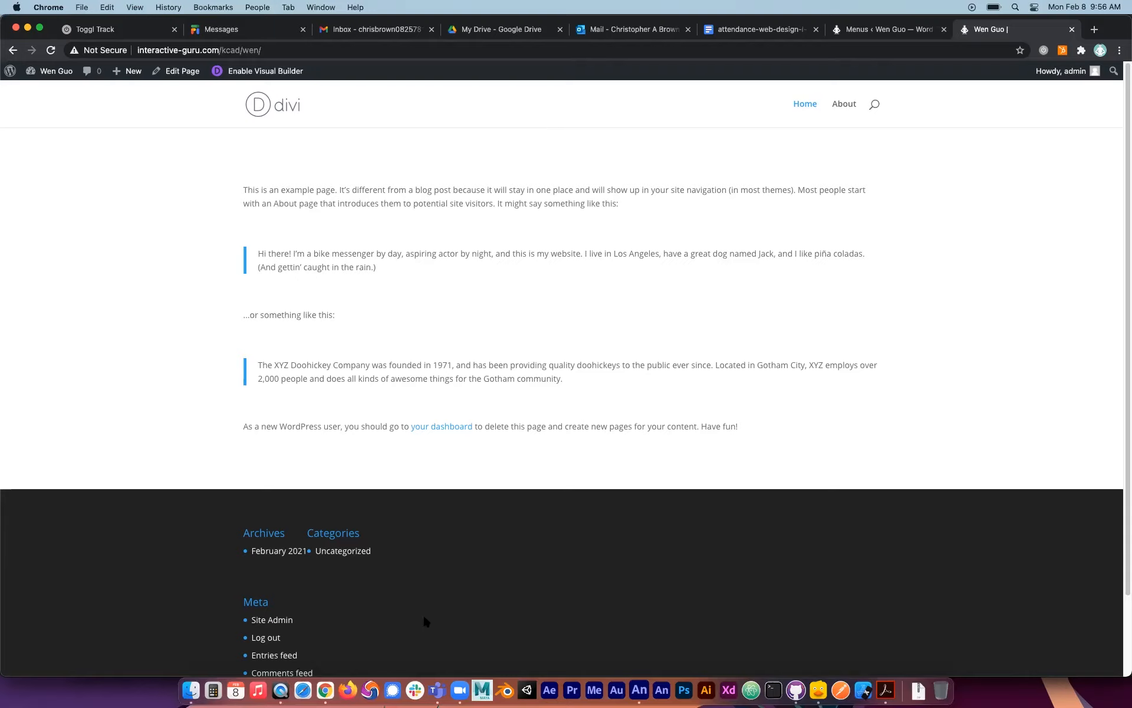
scroll(424, 619, down, 3)
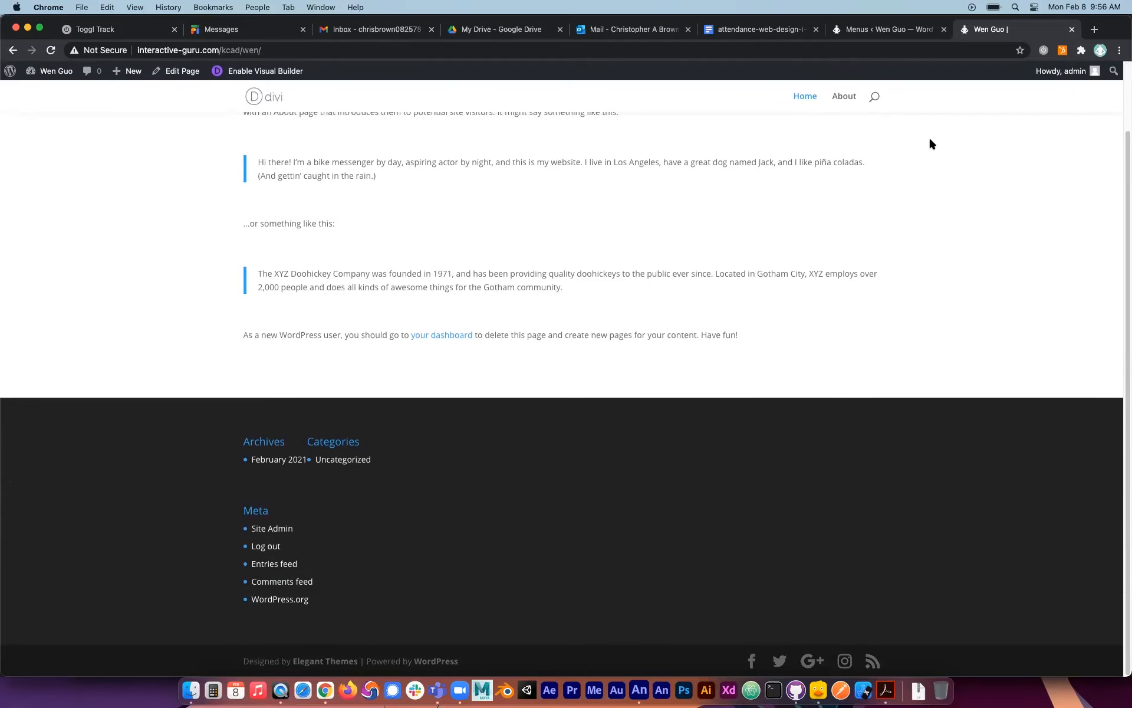
scroll(499, 335, up, 3)
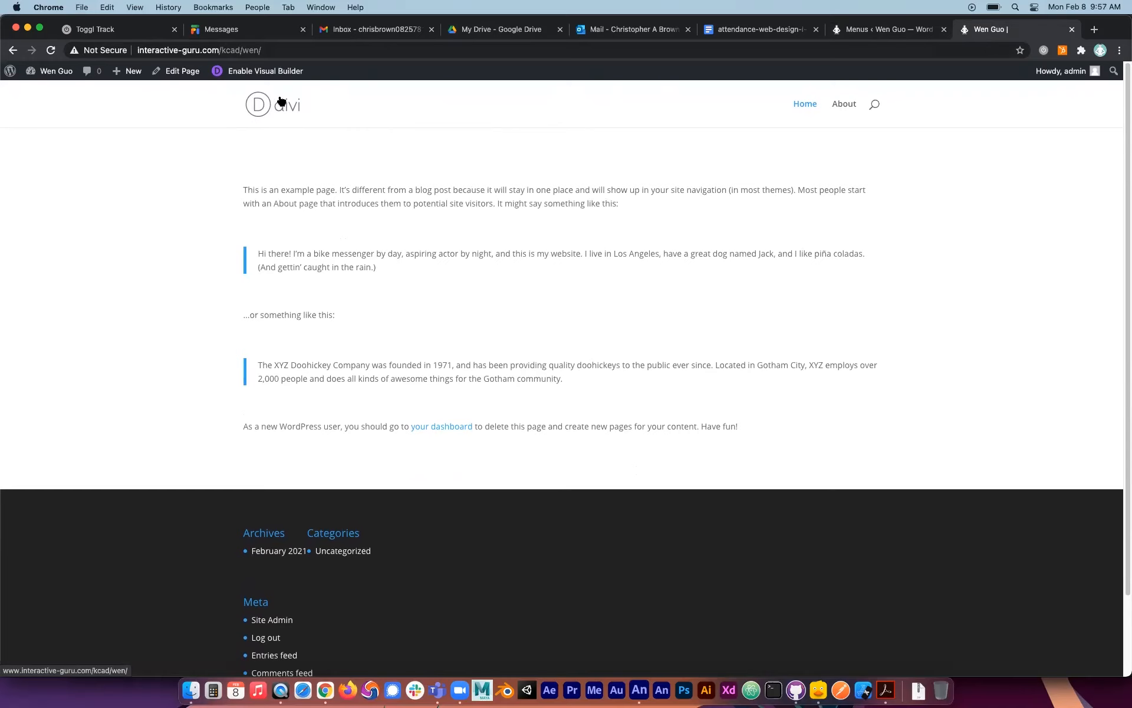
scroll(457, 590, down, 2)
scroll(469, 496, up, 2)
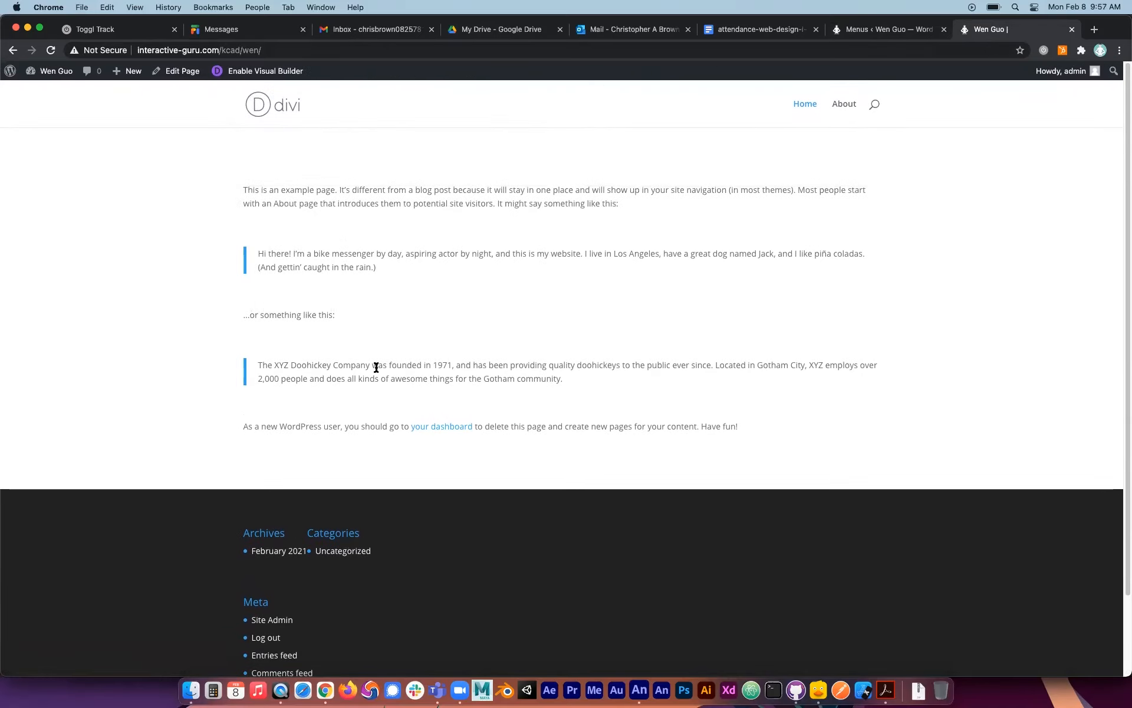
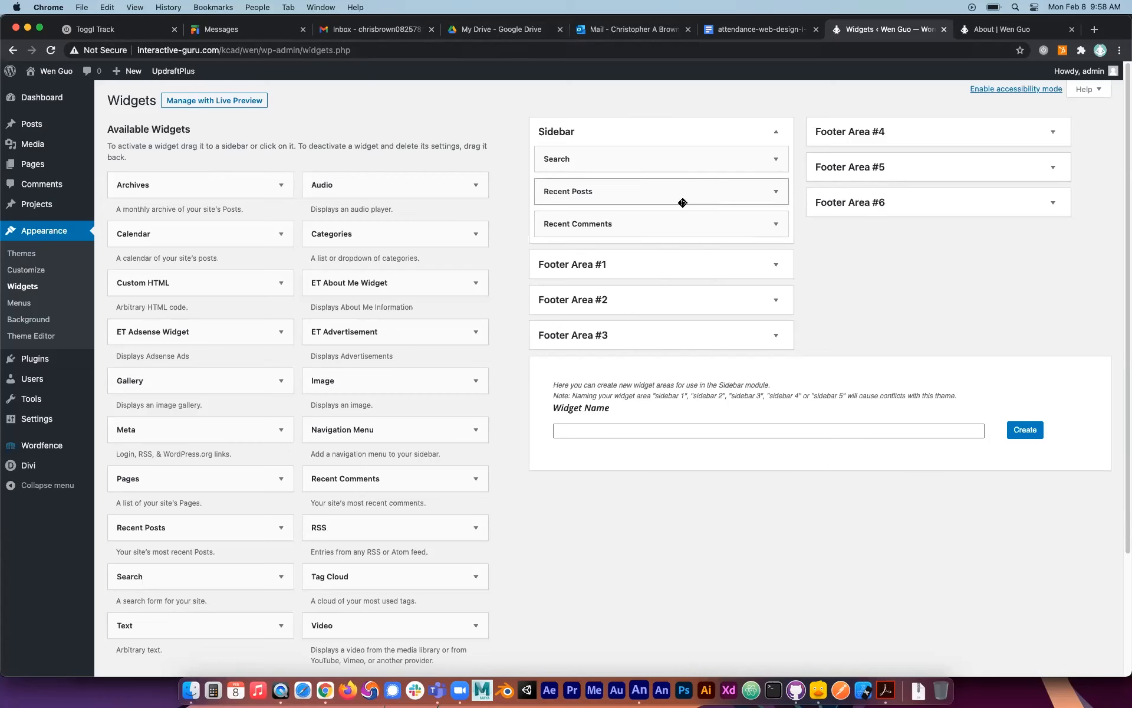
Expand Footer Areas #1 through #6 on the Widgets page to examine which widgets each area contains.
click(645, 272)
click(691, 402)
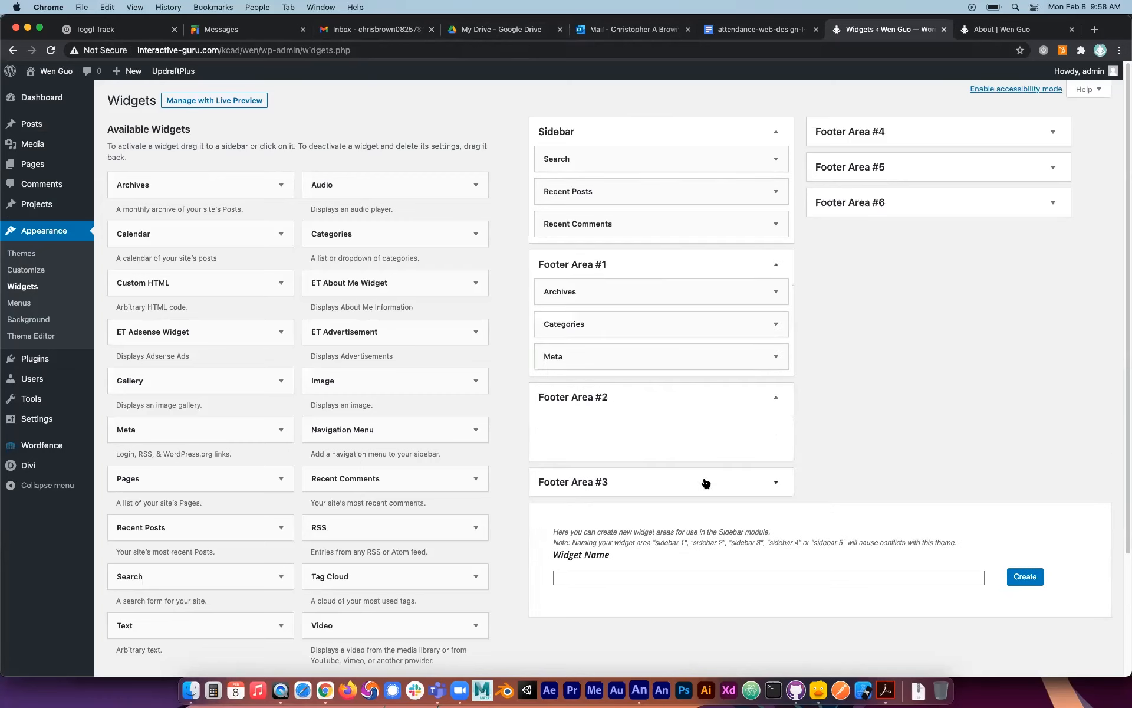
click(706, 482)
click(889, 137)
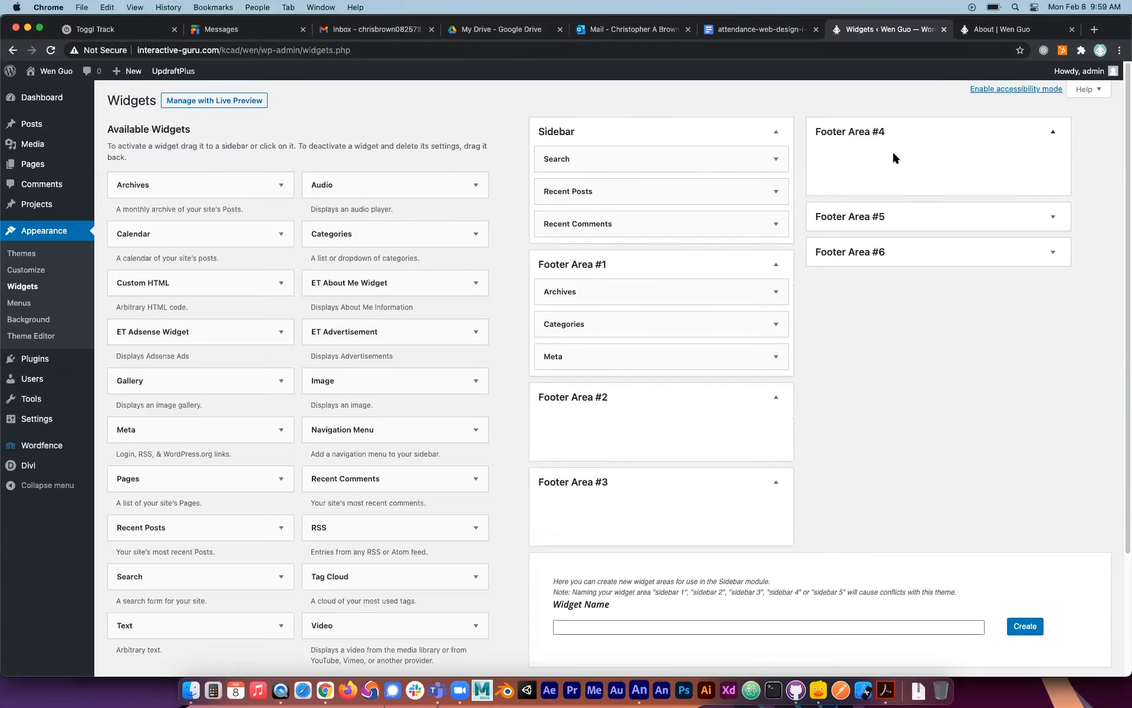
click(883, 217)
click(878, 301)
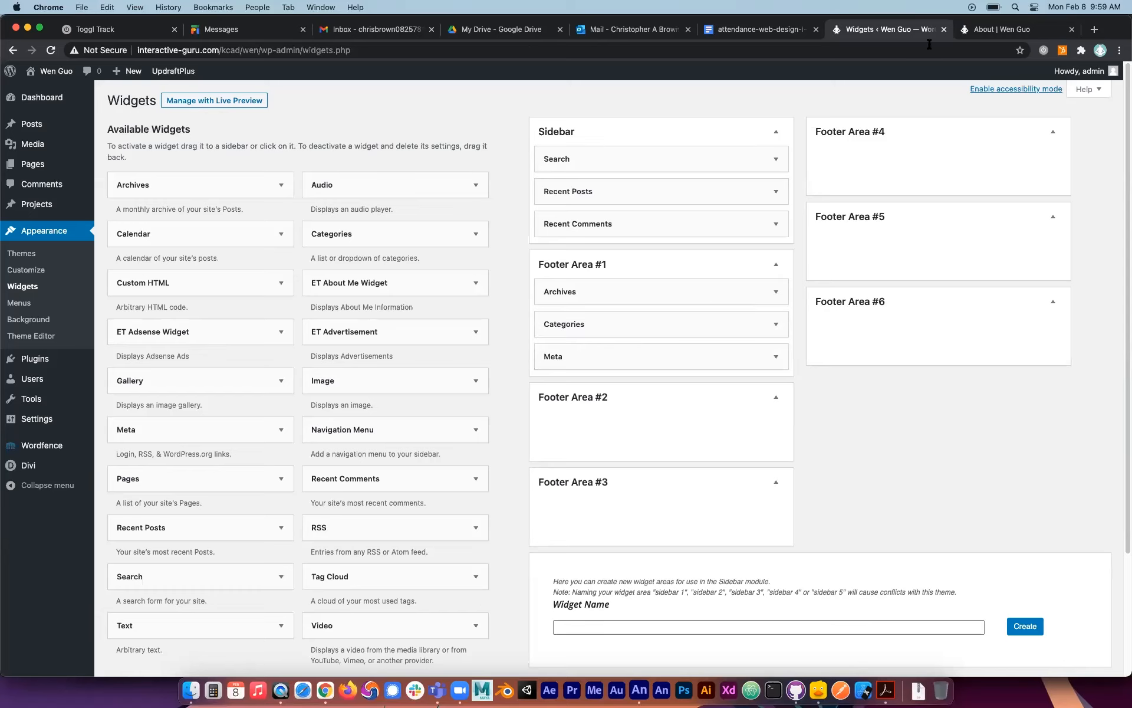
Open the About page in the Visual Builder and change its row to a three-fifths, two-fifths column layout.
click(986, 31)
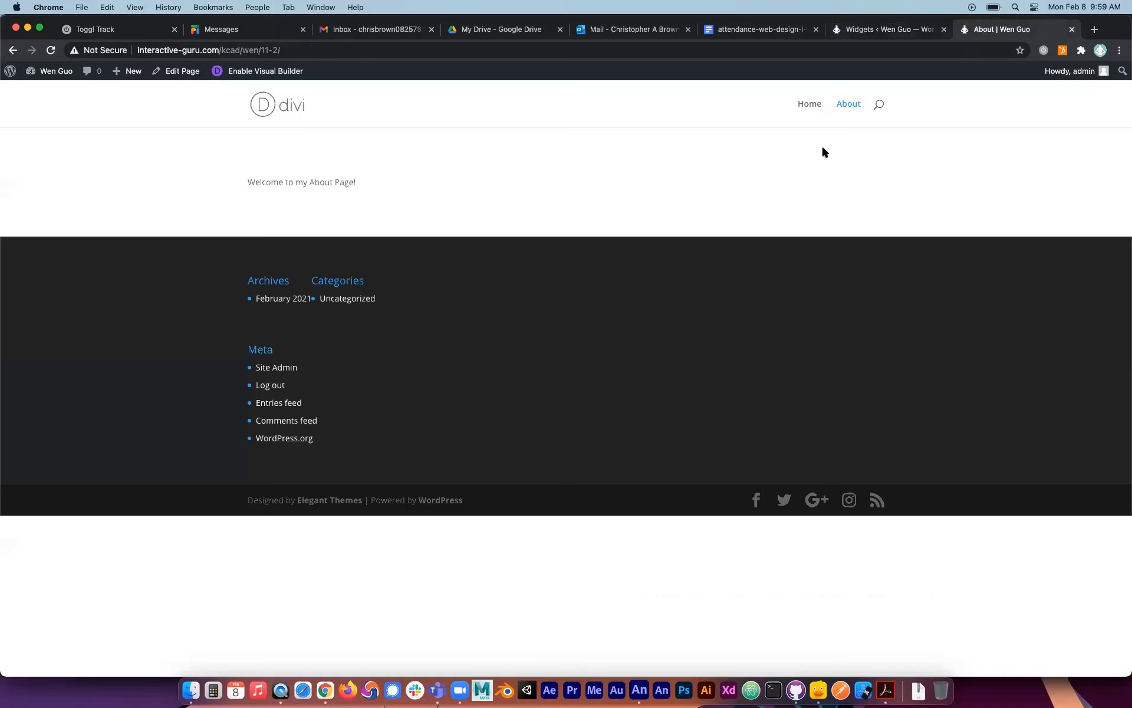
click(277, 71)
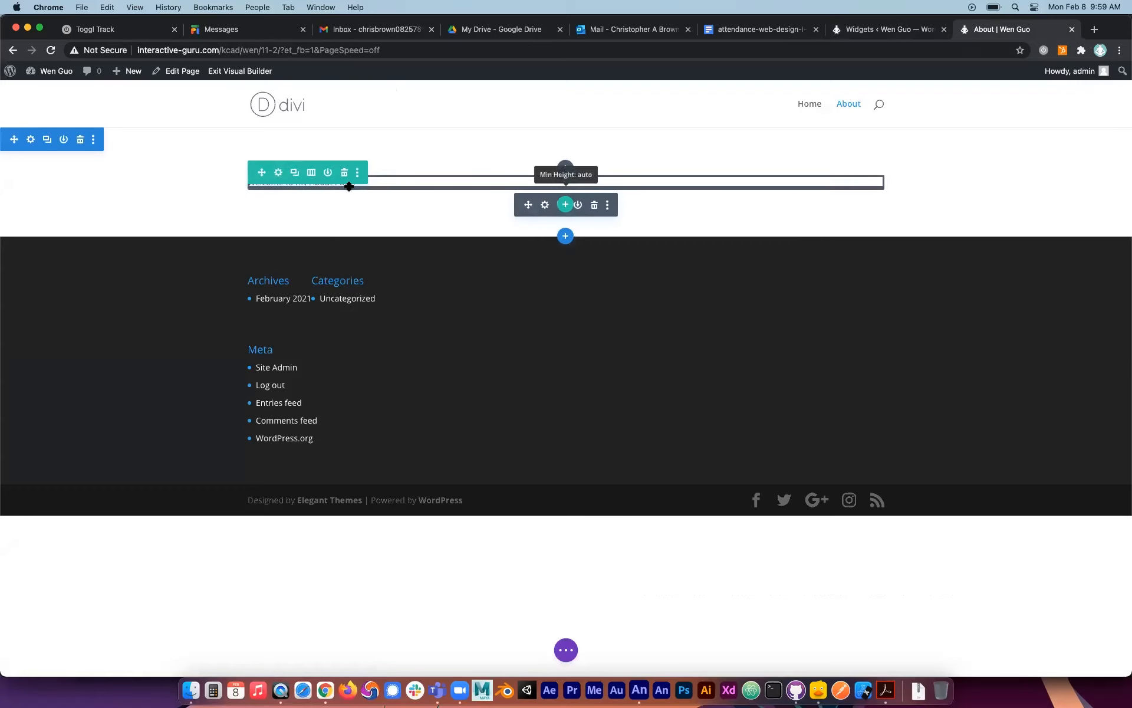
click(311, 173)
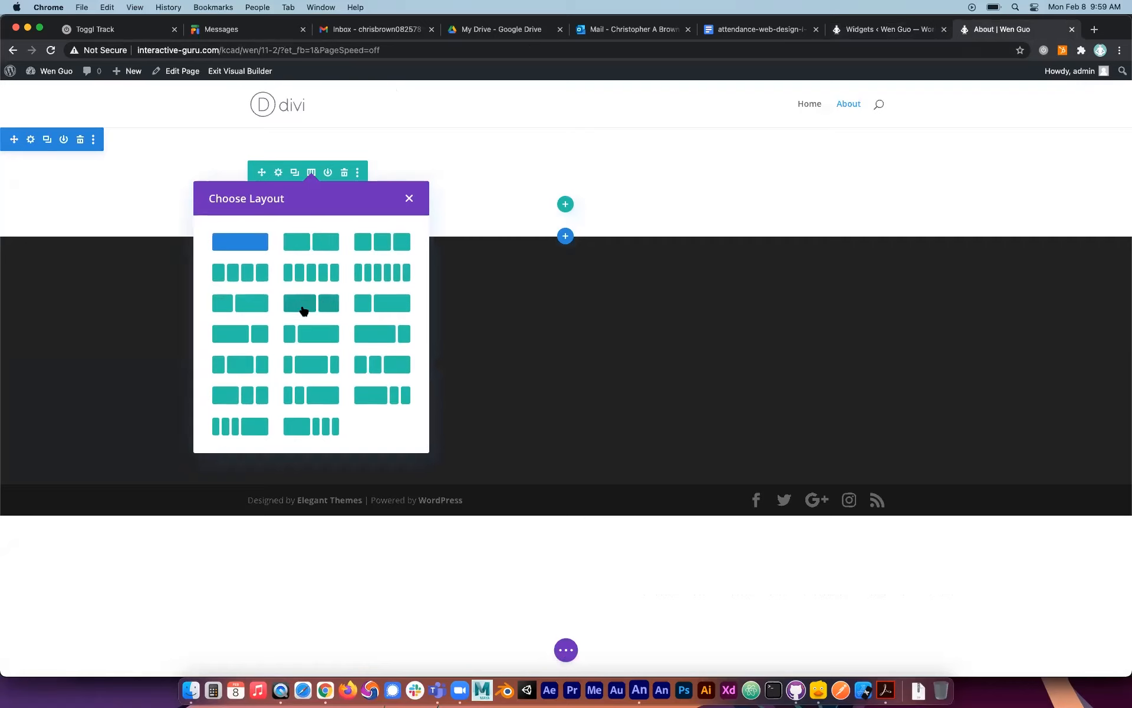
click(330, 307)
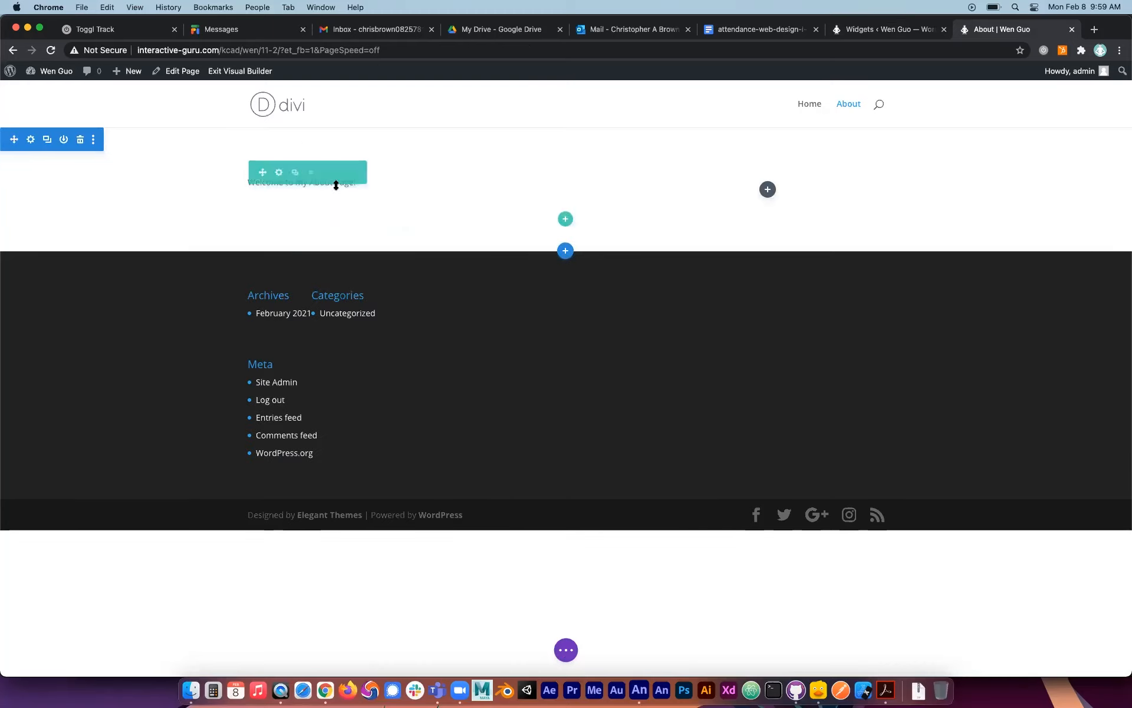
Insert a Sidebar module using the Sidebar widget area into the About page's empty narrower column, and save the page.
click(768, 190)
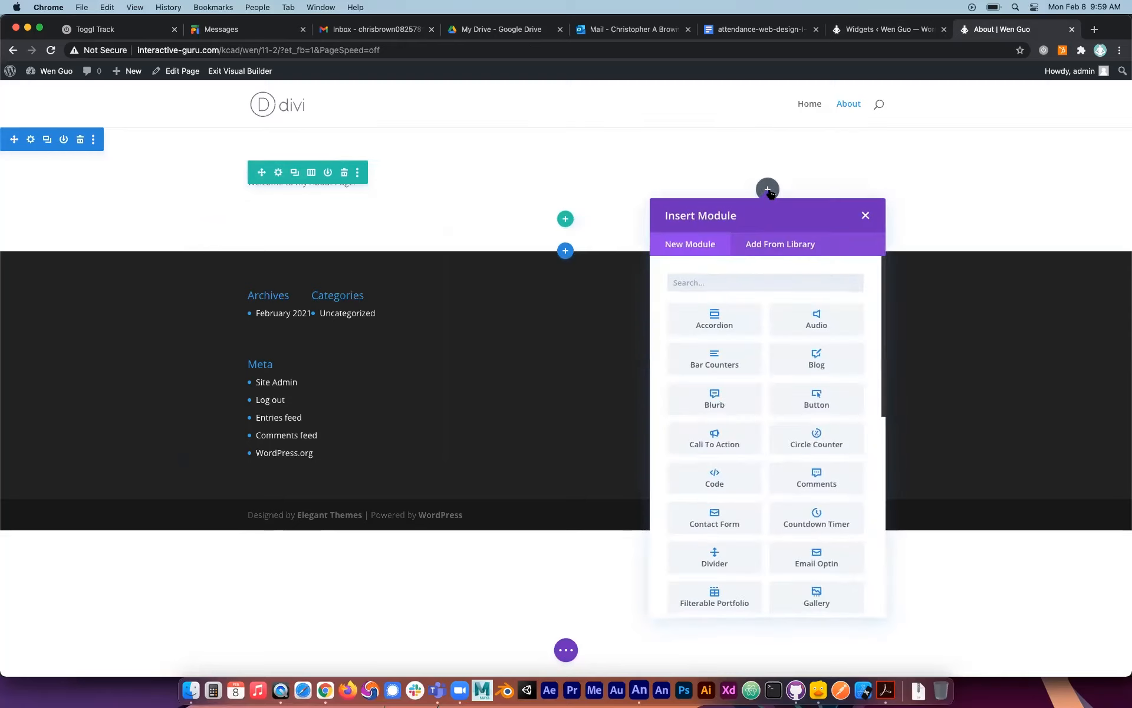
scroll(795, 419, down, 10)
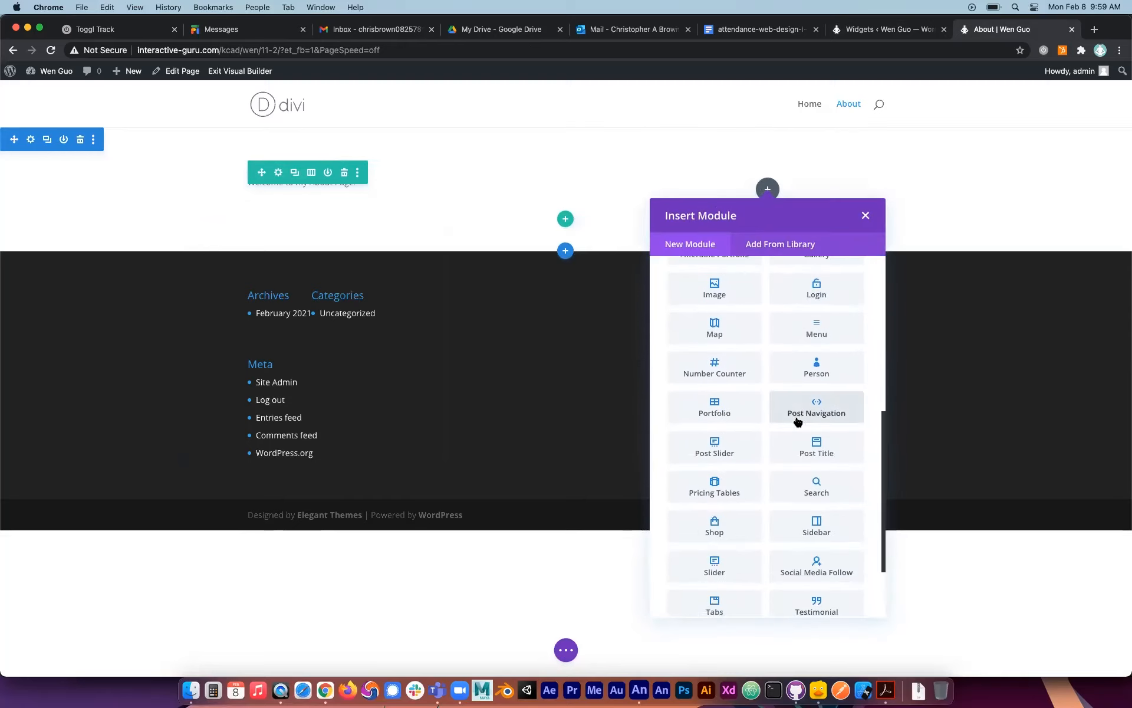
click(815, 482)
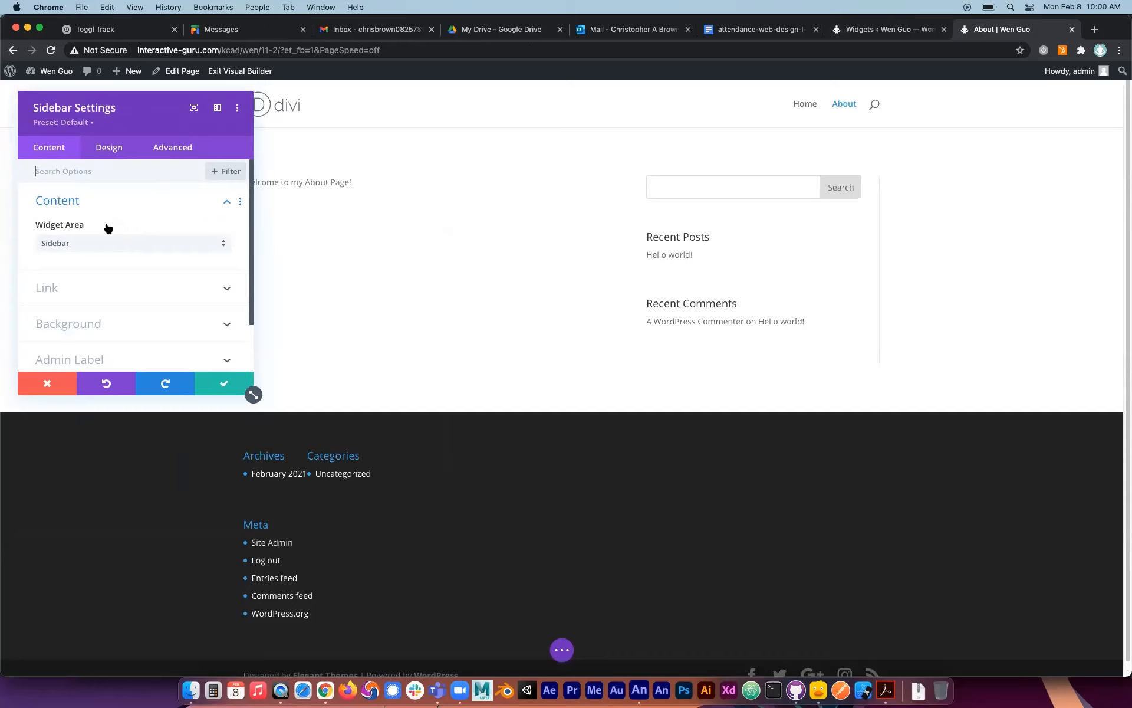
click(93, 246)
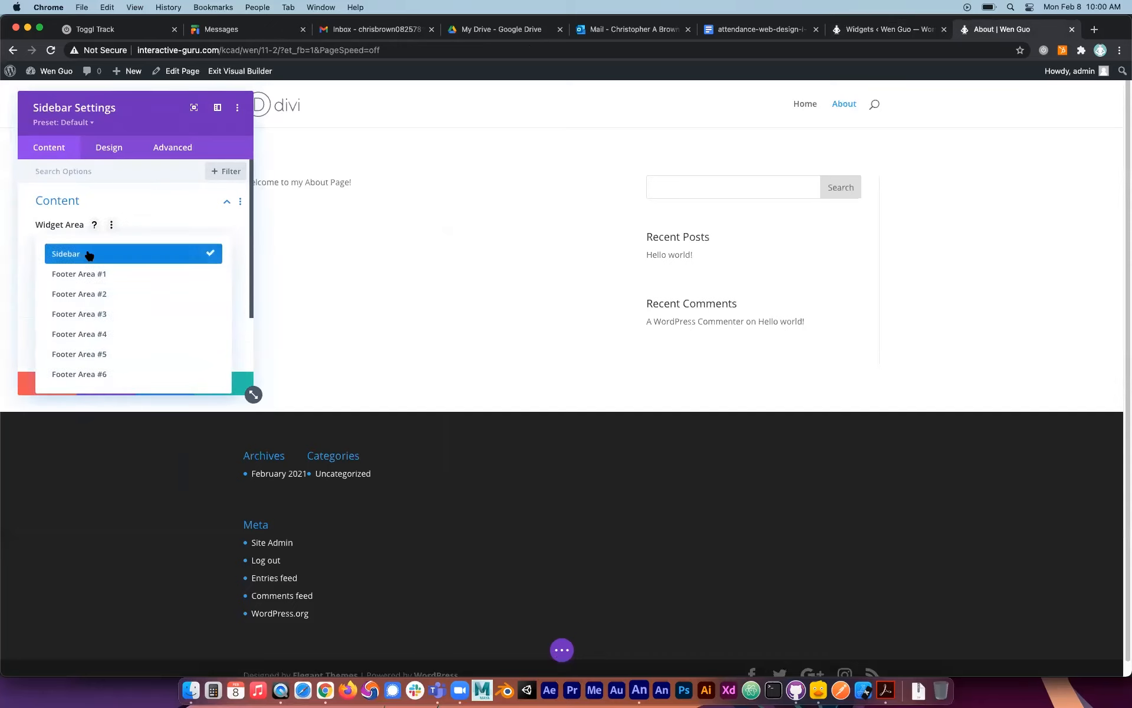
click(88, 254)
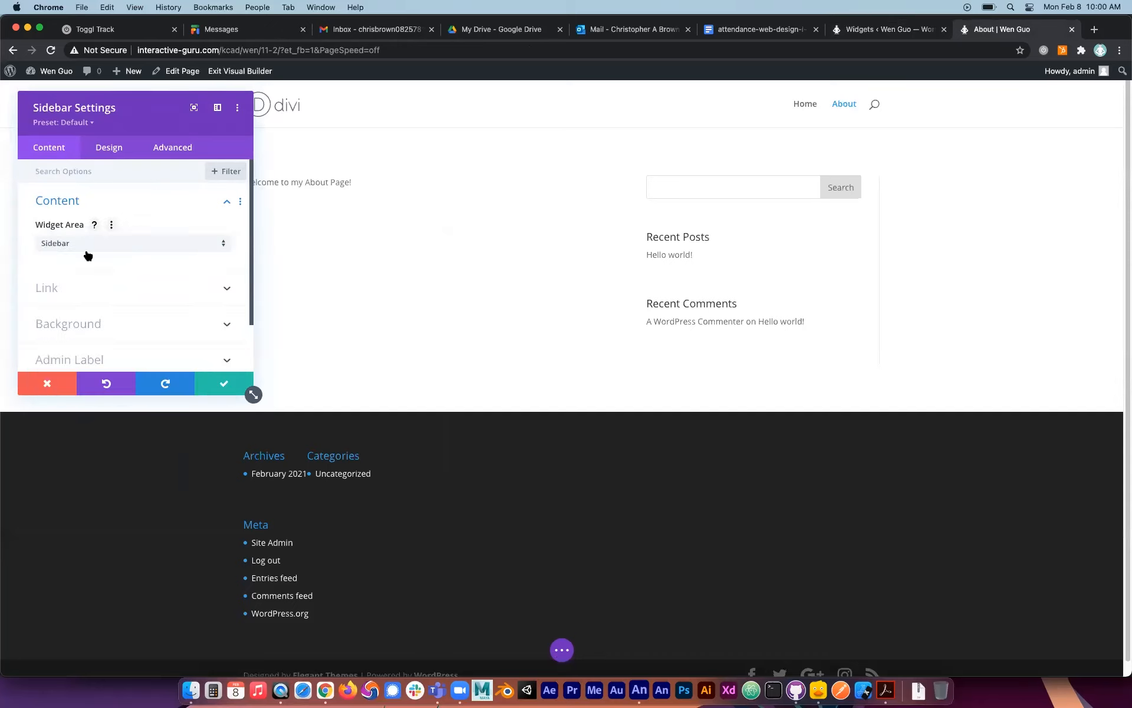
click(228, 380)
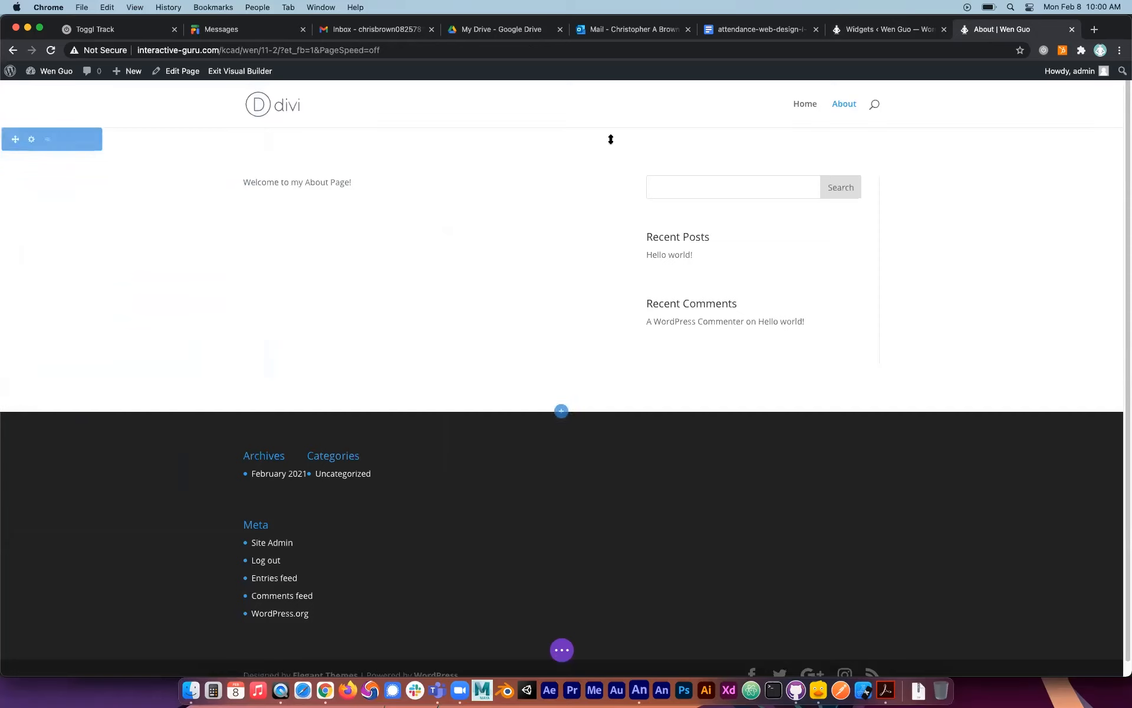
click(562, 649)
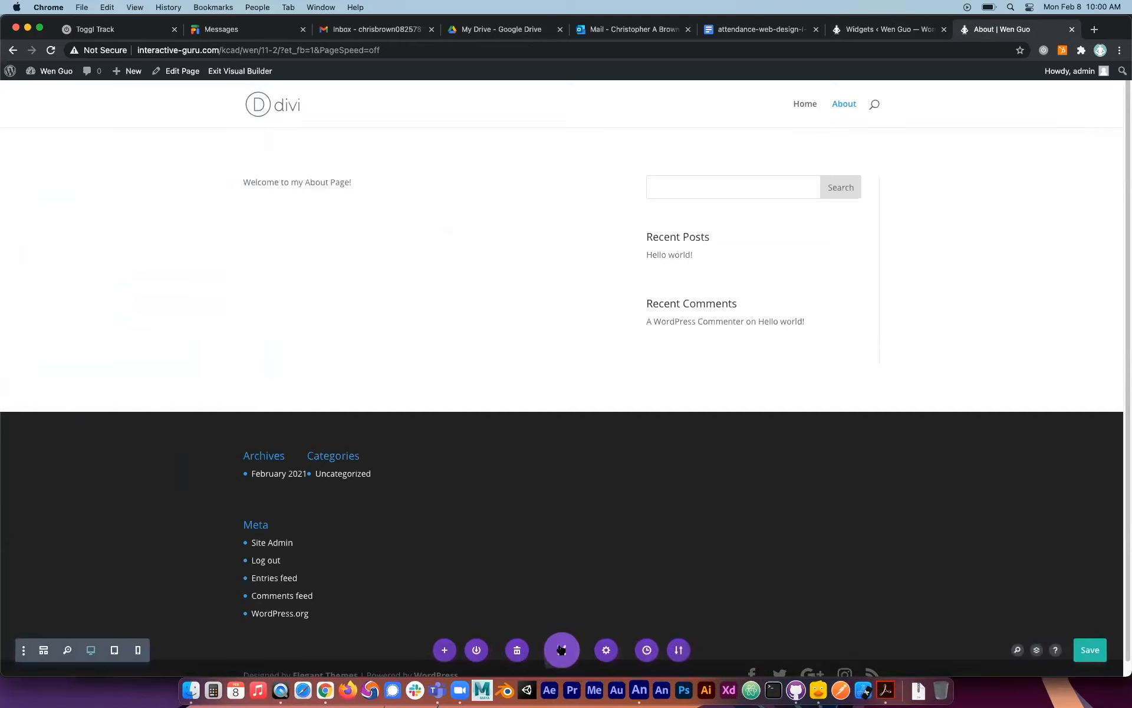
click(1090, 650)
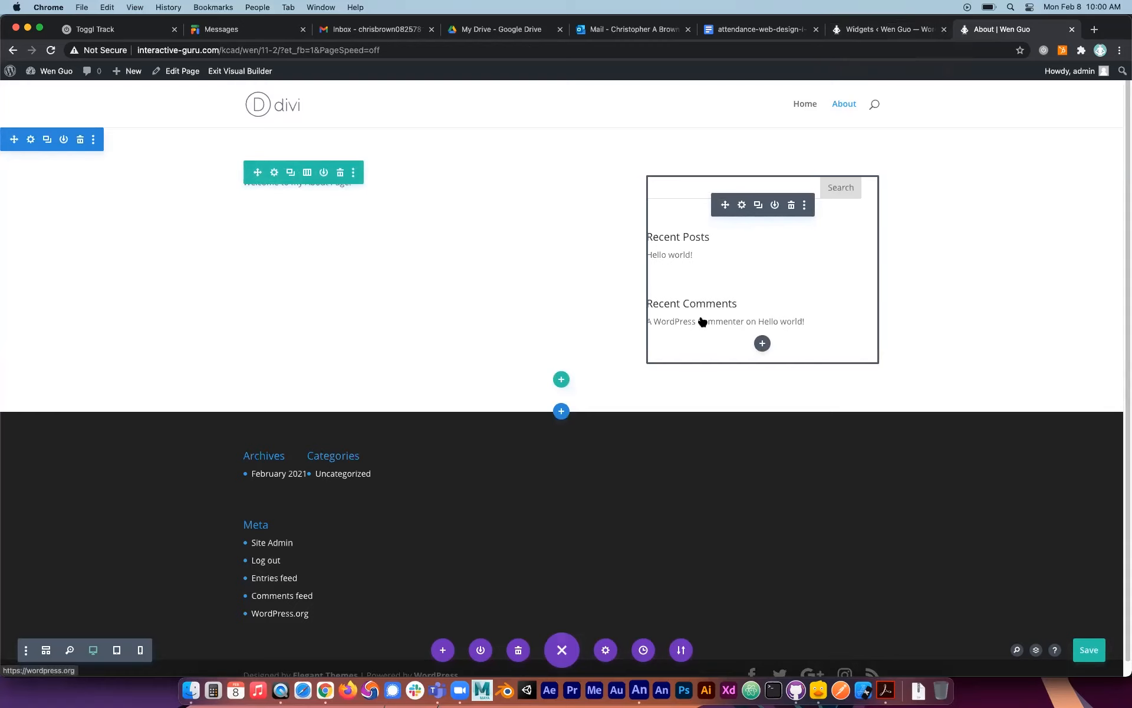
key(super+s)
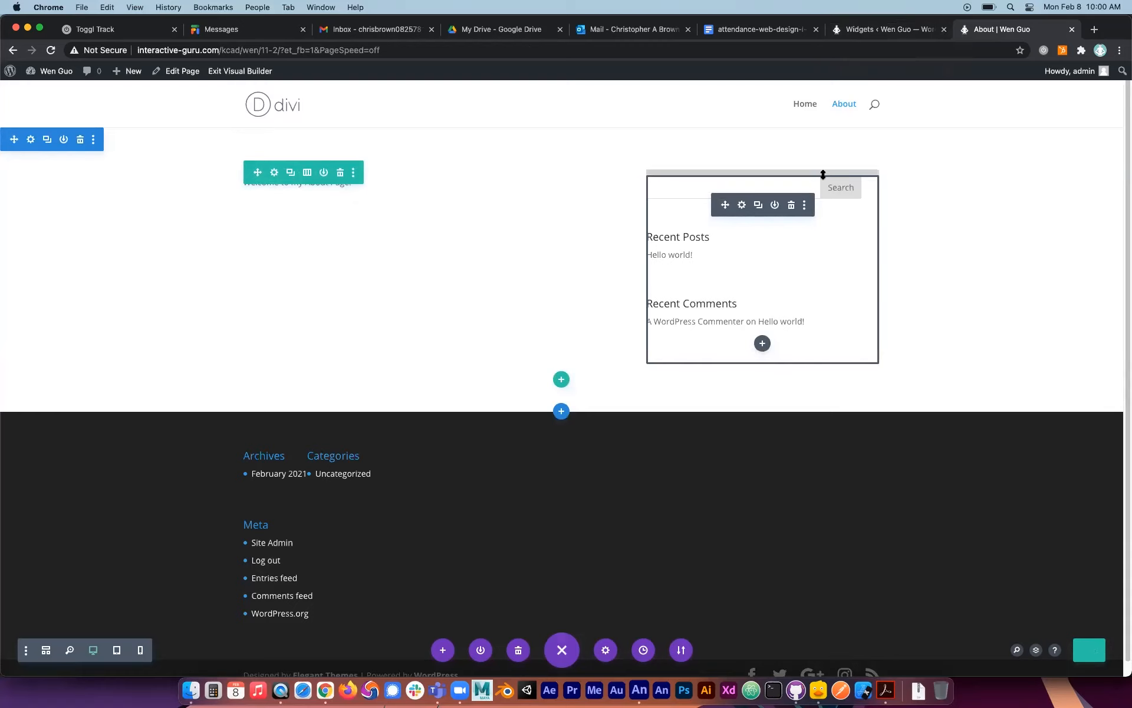
Compare the widgets assigned to the Sidebar area with the sidebar content on the About page.
click(856, 32)
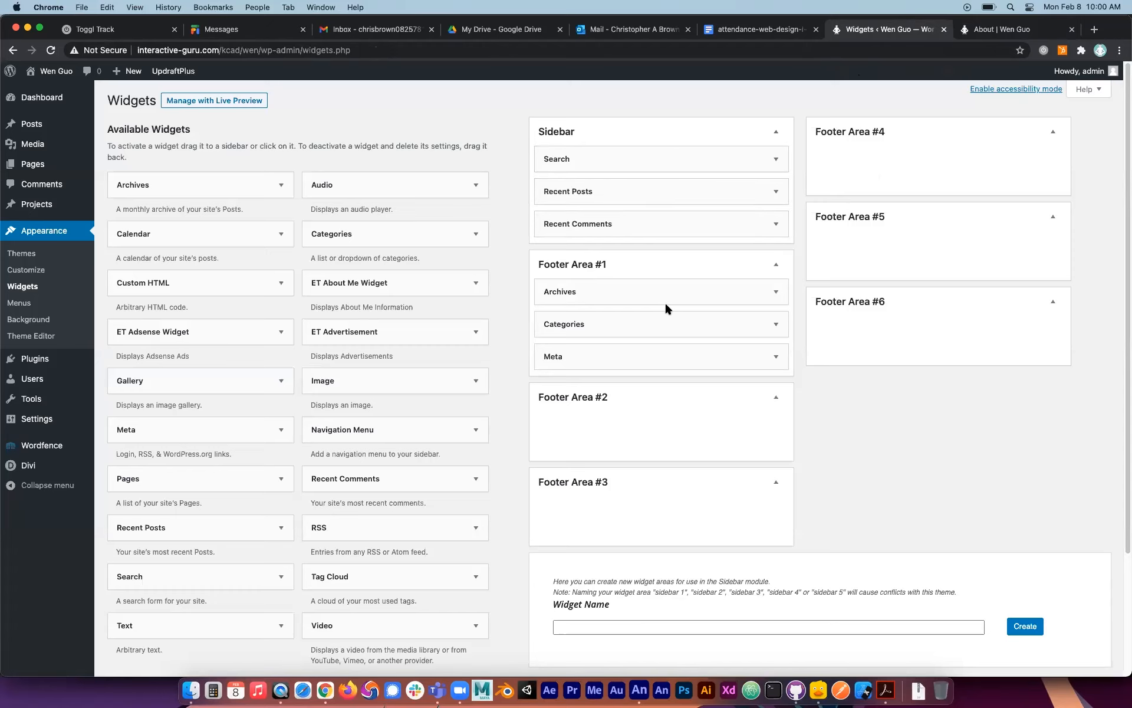
click(1001, 31)
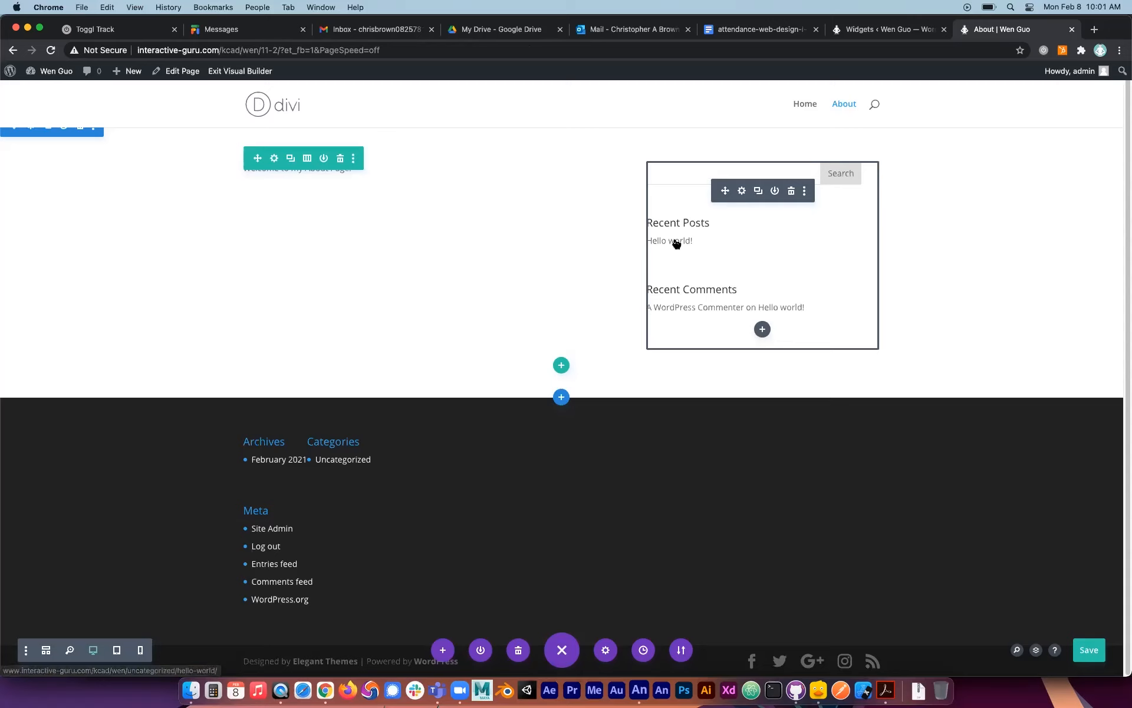
Create a new post titled "My First Post" with the default editor and publish it.
click(888, 32)
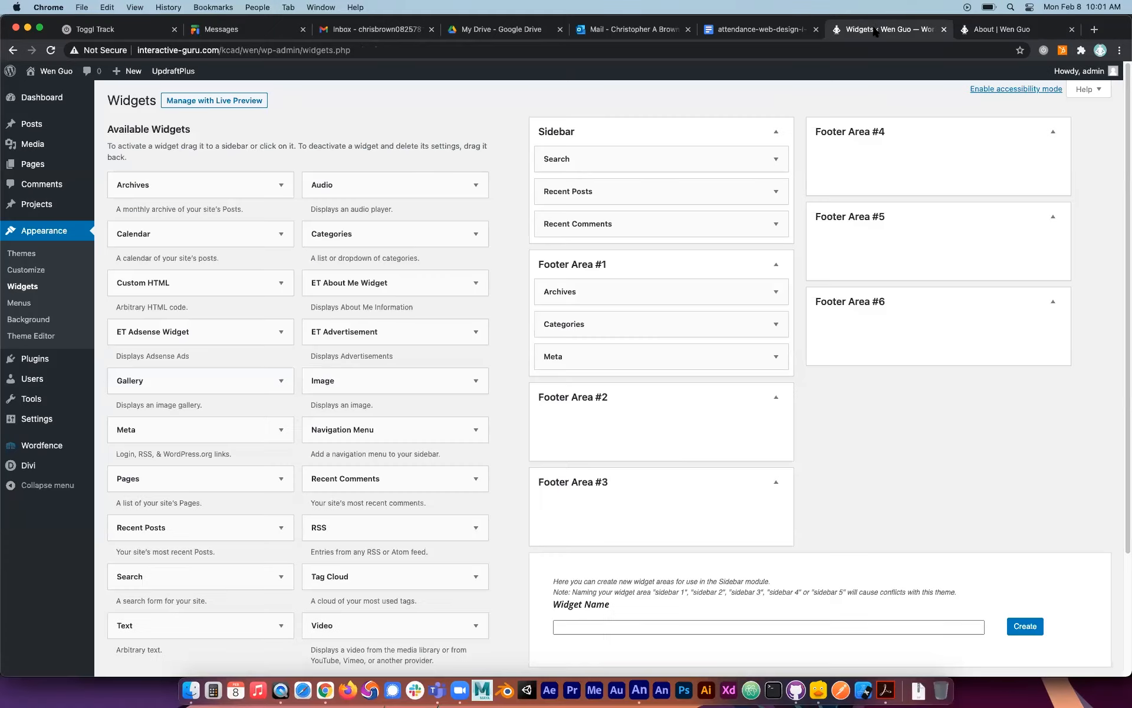
click(35, 125)
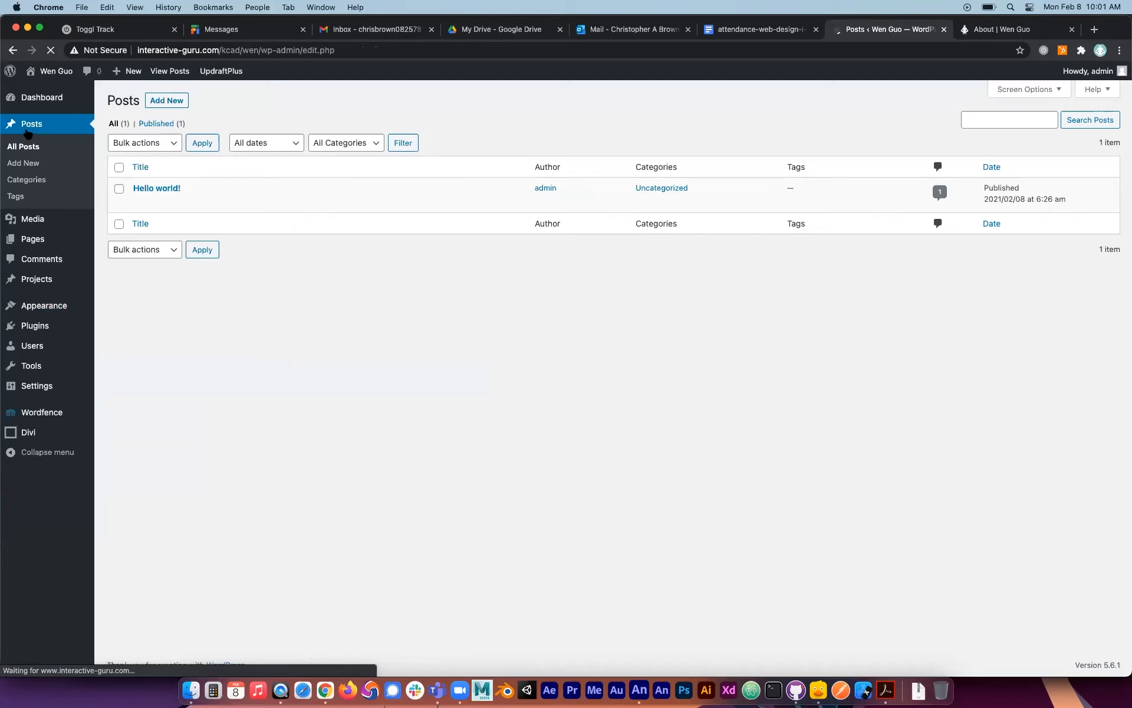
click(177, 100)
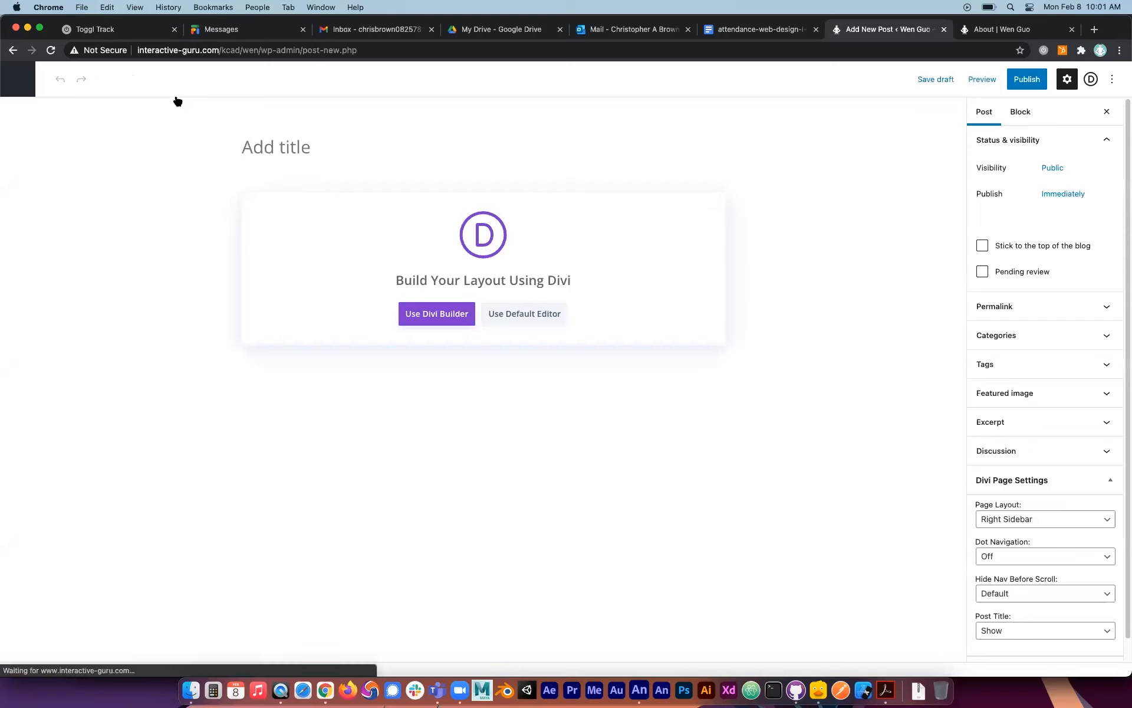
click(503, 314)
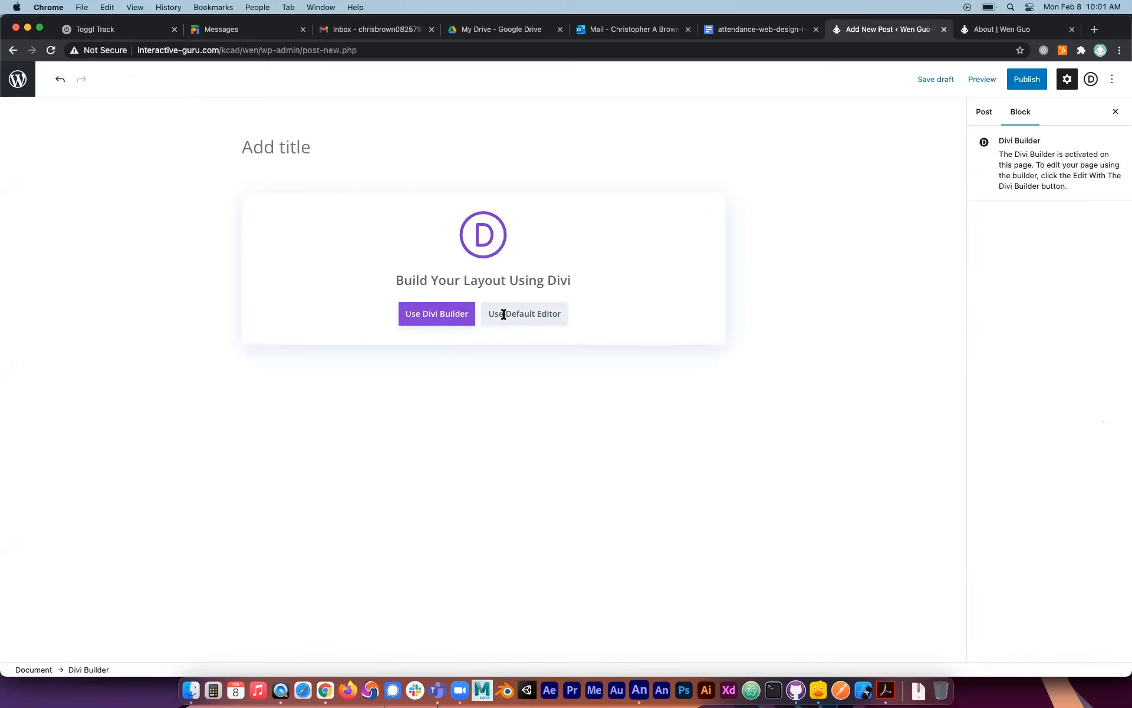
click(270, 142)
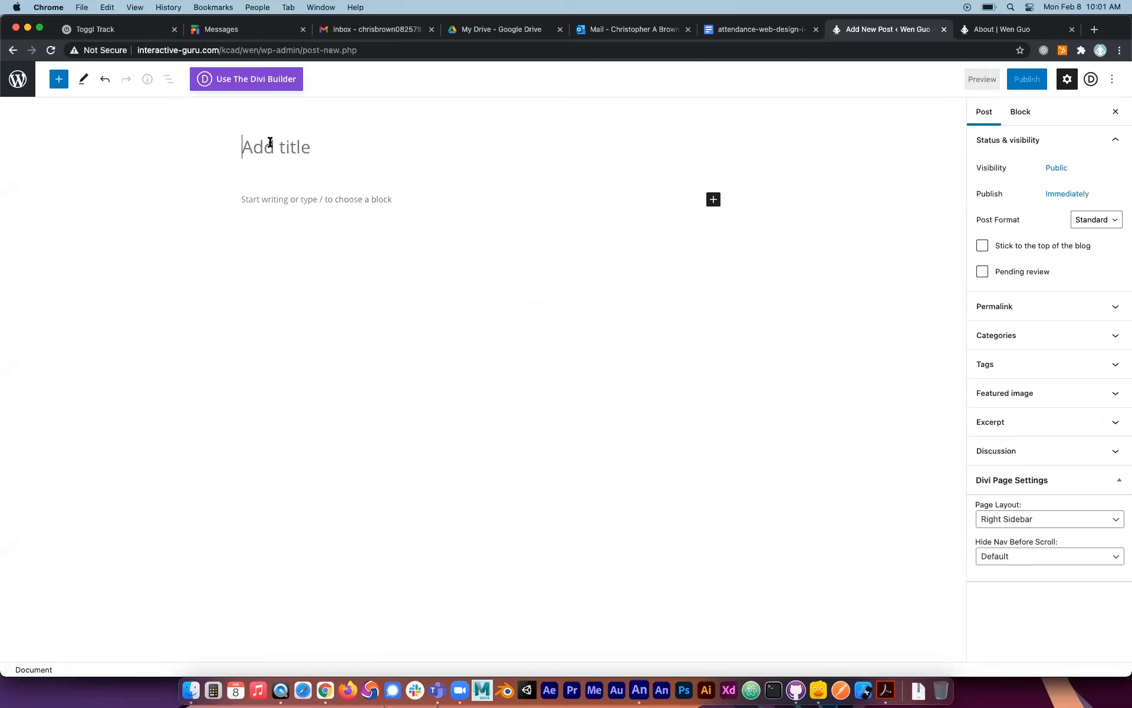
text(My Fi)
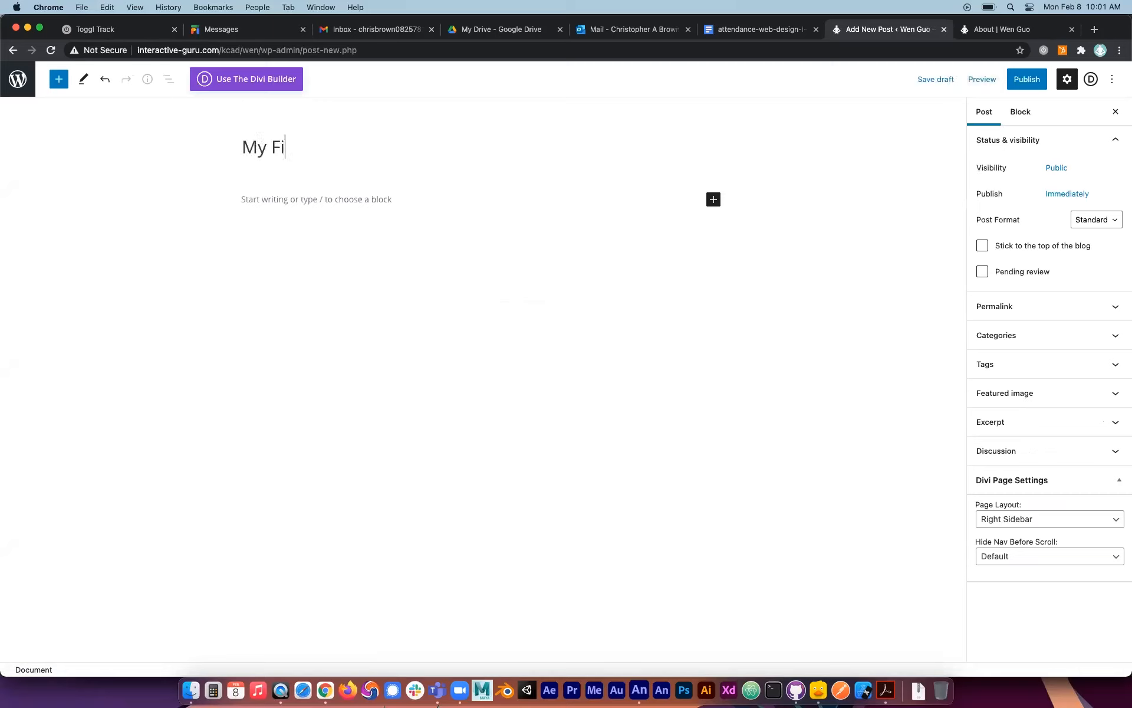
text(rst Post)
click(1033, 82)
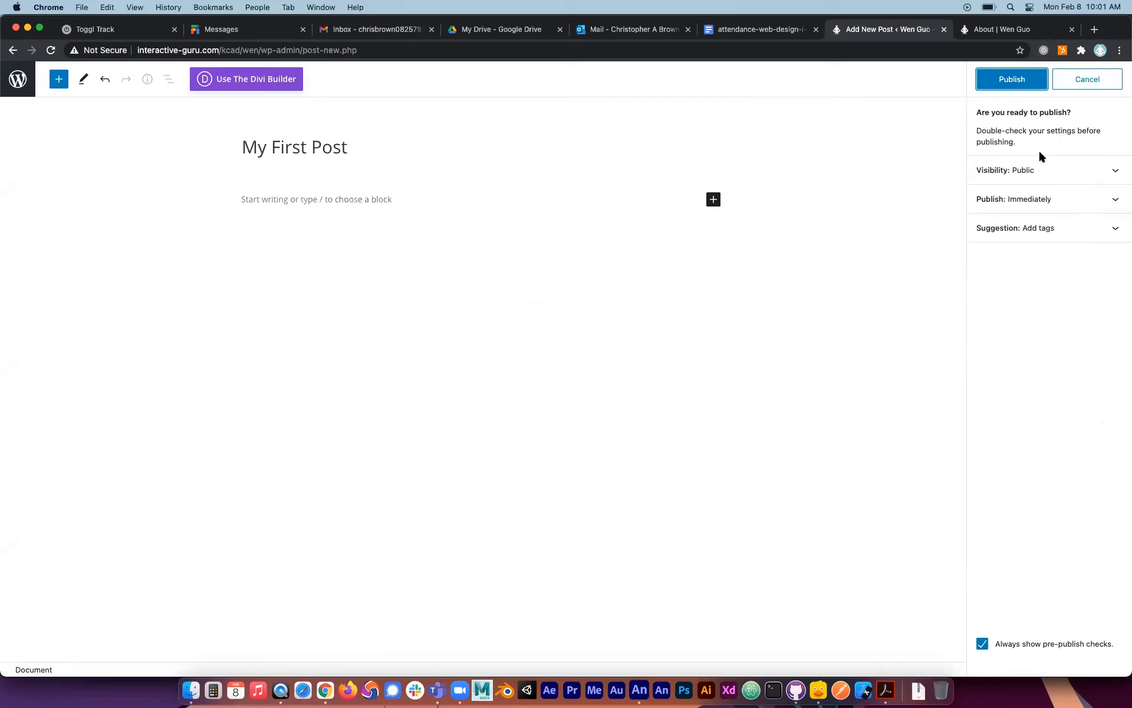
click(1011, 90)
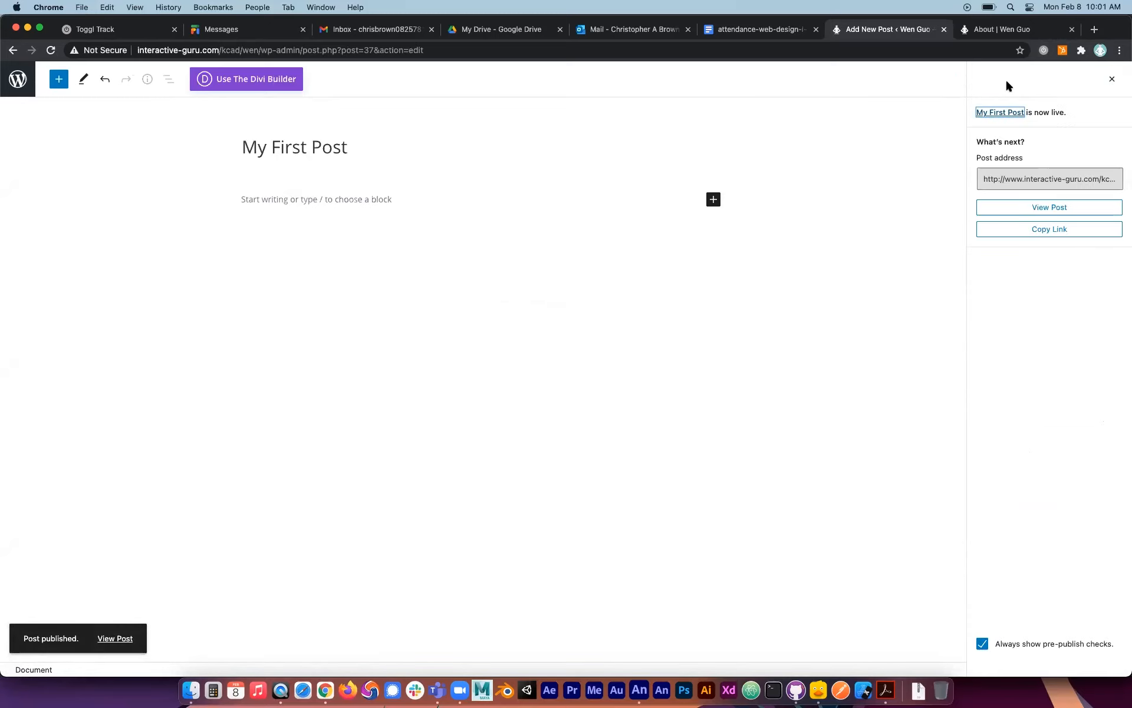
Reload the About page, exit the Visual Builder, and check the sidebar's Recent Posts, the new post's link, the search box and the footer.
click(996, 29)
click(51, 50)
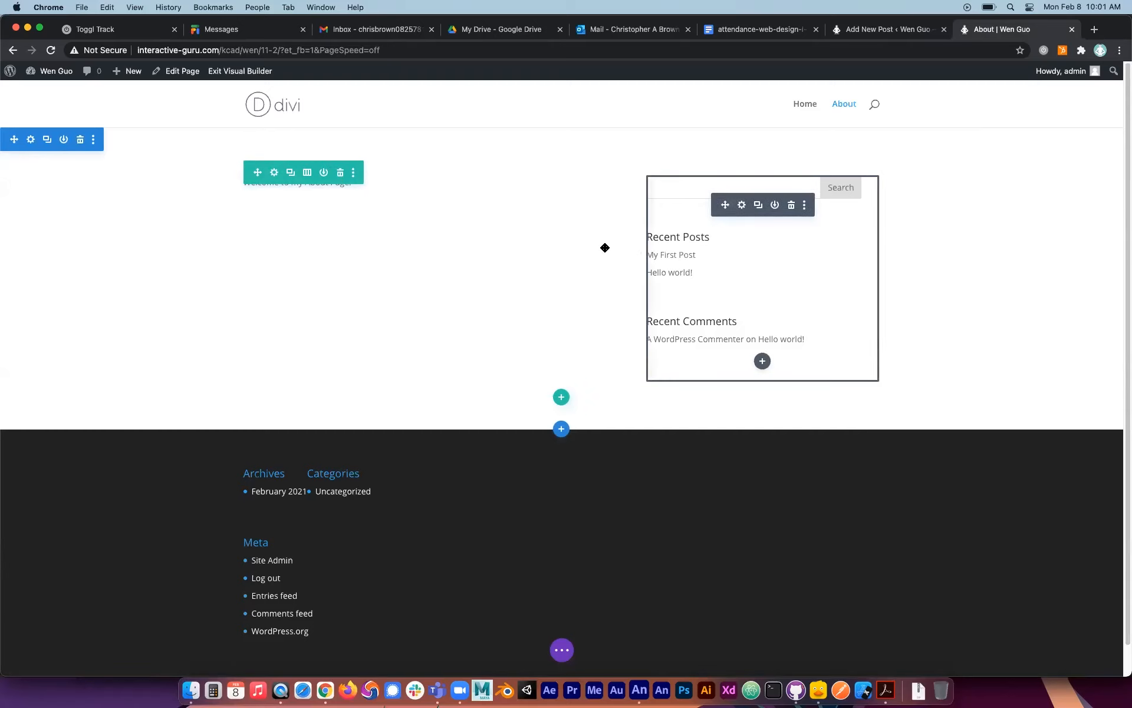
click(248, 71)
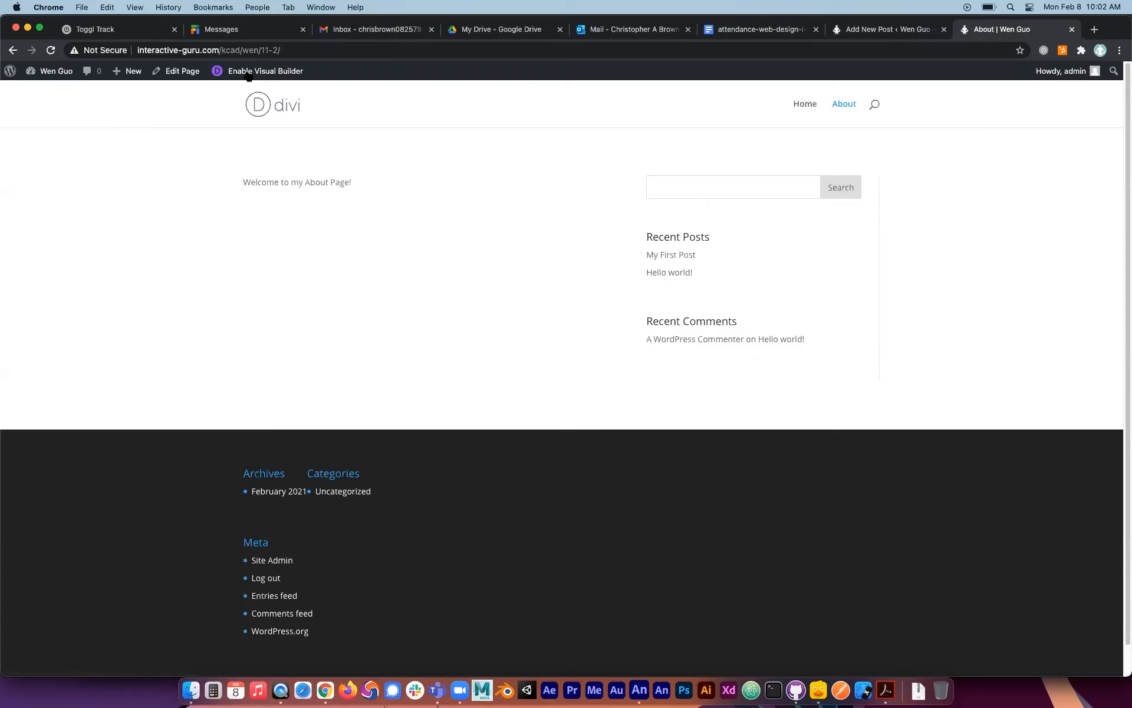
click(681, 257)
click(753, 190)
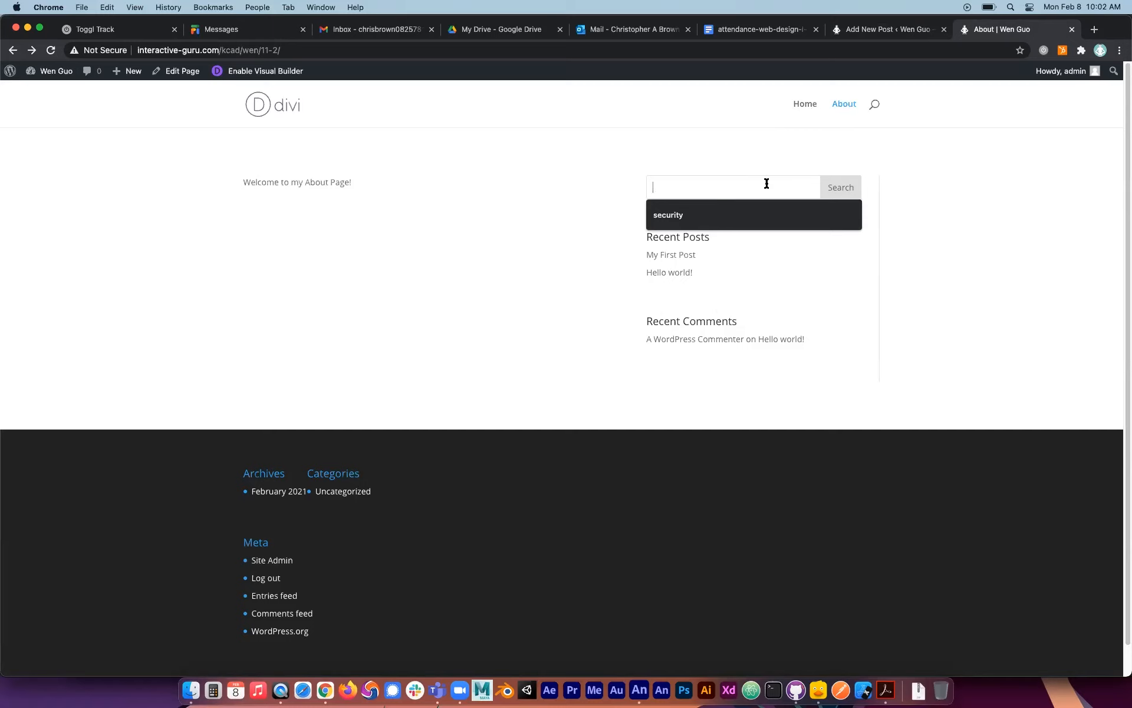
scroll(687, 372, down, 2)
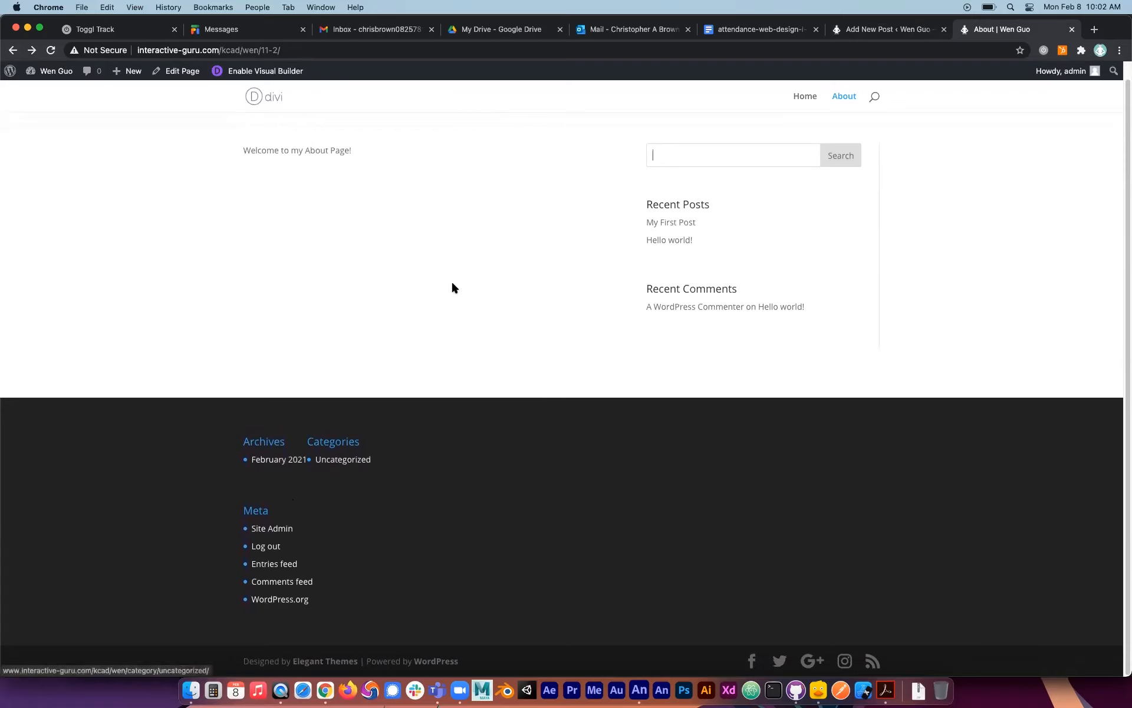
Rename the Uncategorized post category to "Good Posts" and set its slug to good-posts.
click(885, 30)
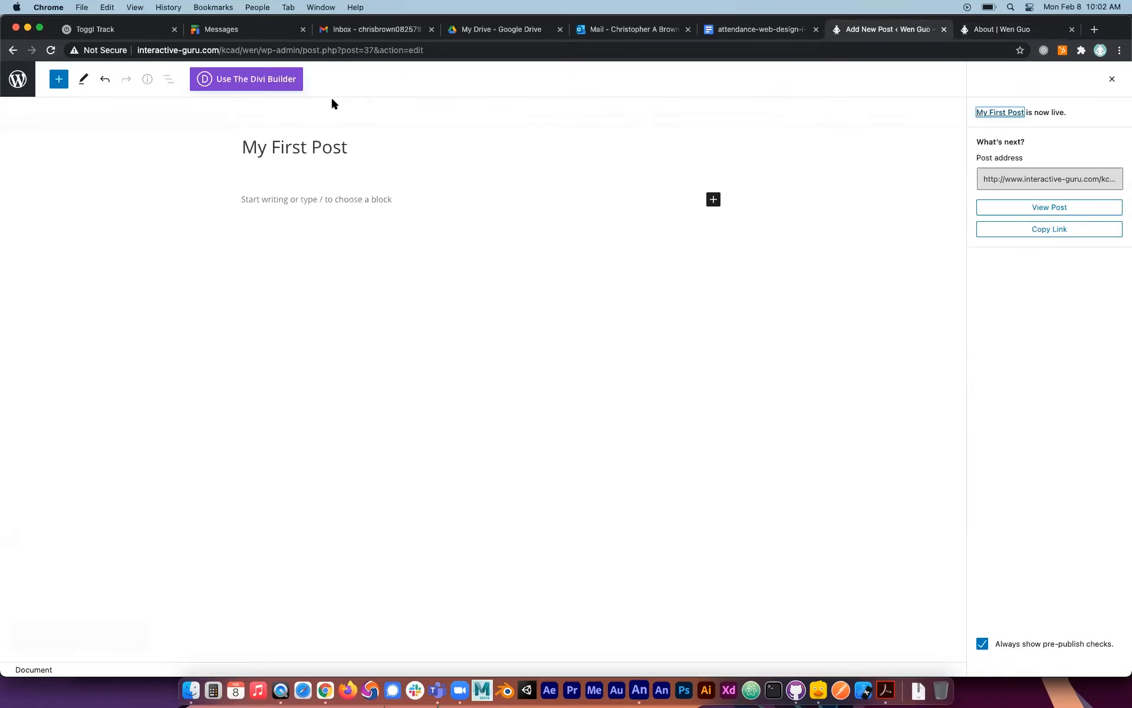
click(17, 79)
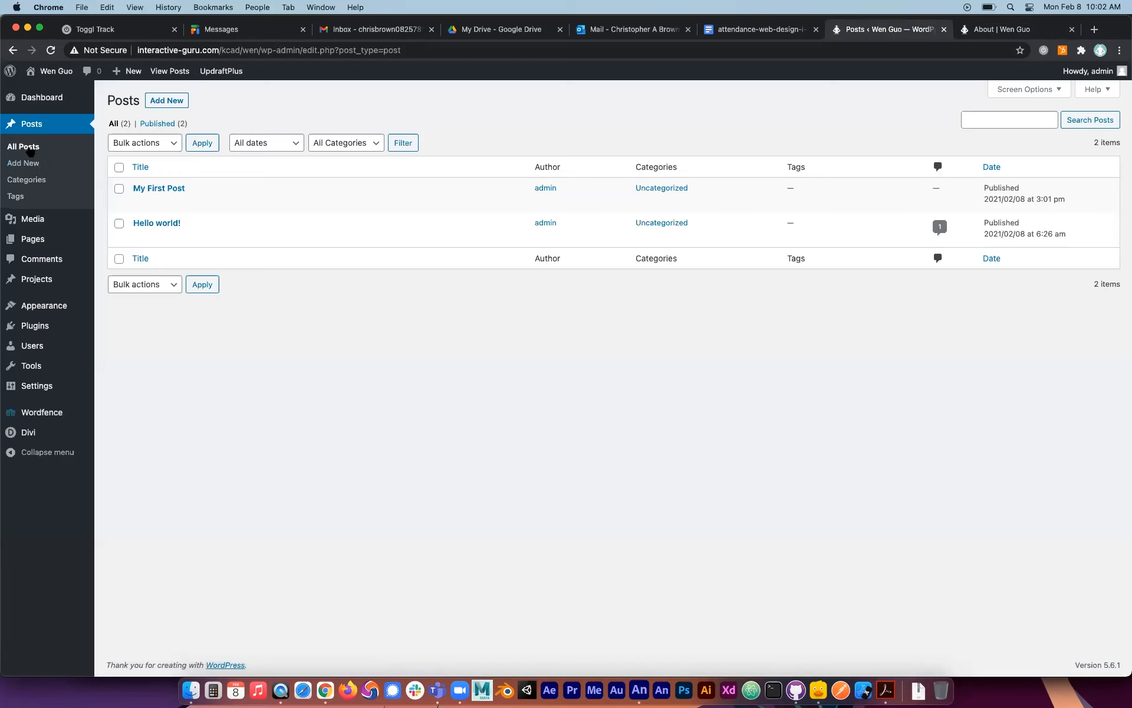
click(27, 180)
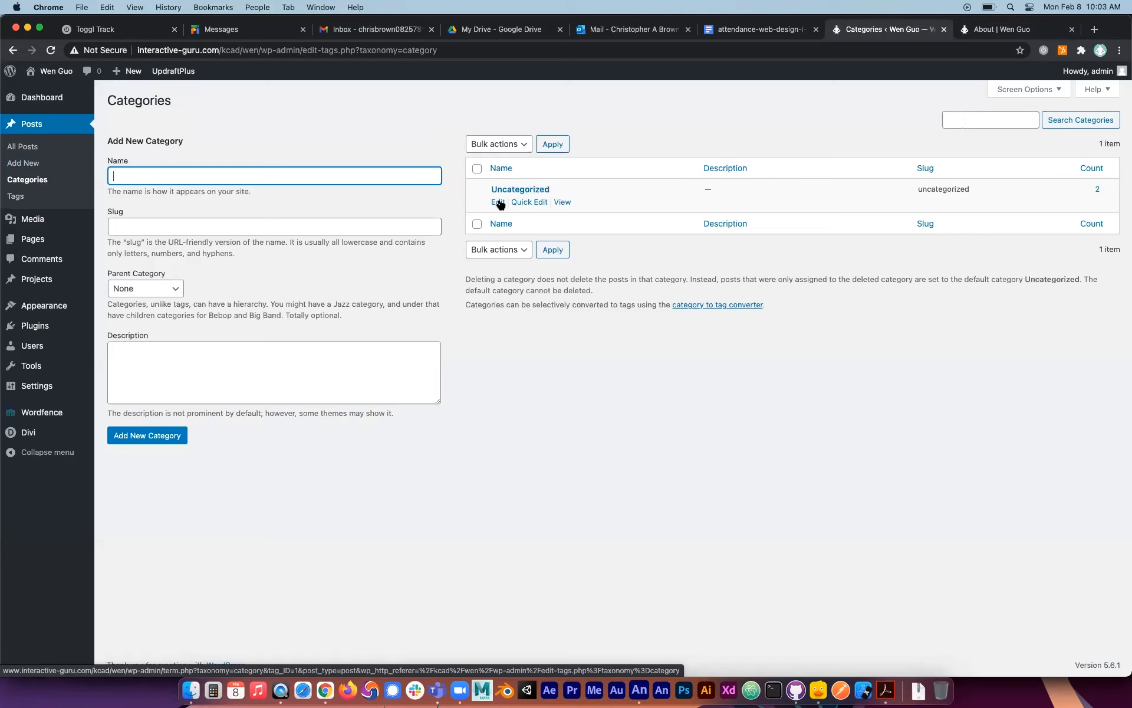
click(524, 202)
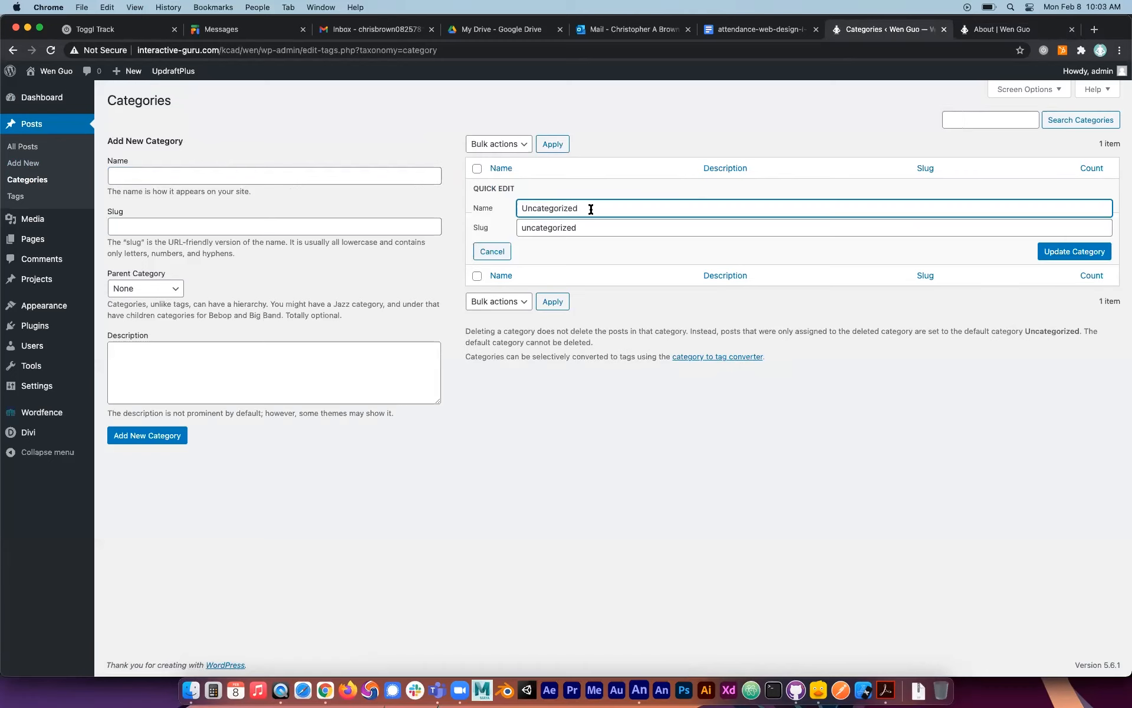
text(Good Posts)
key(Tab)
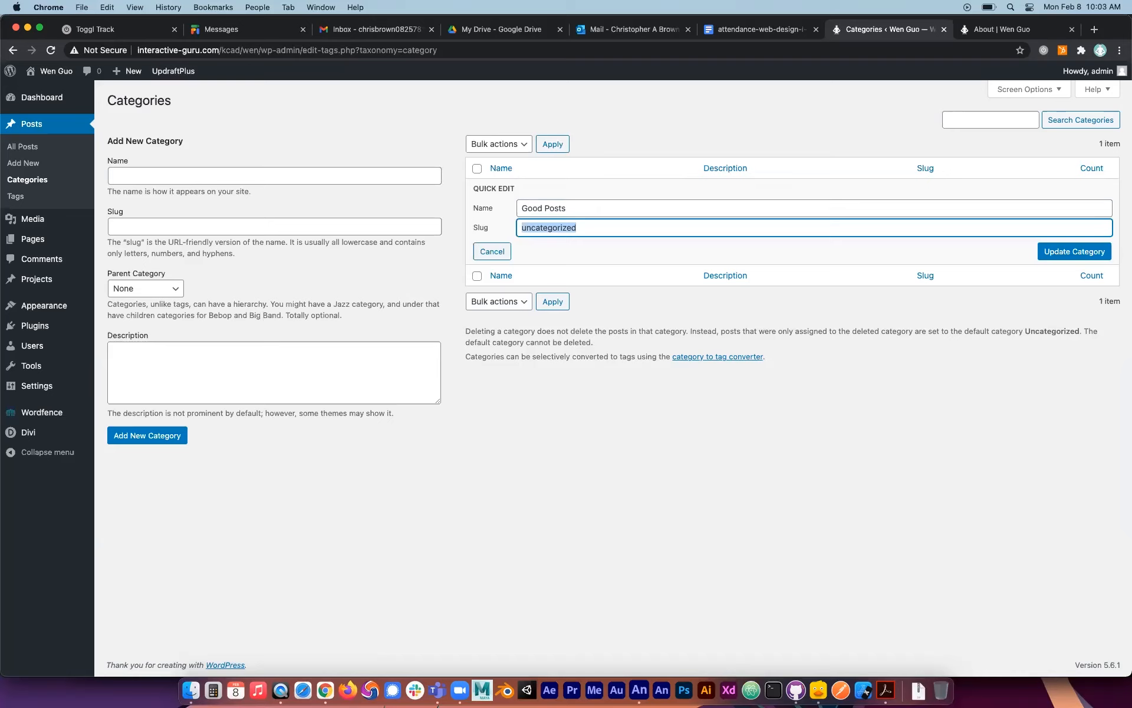
text(pgoo)
text(-posts)
click(1049, 252)
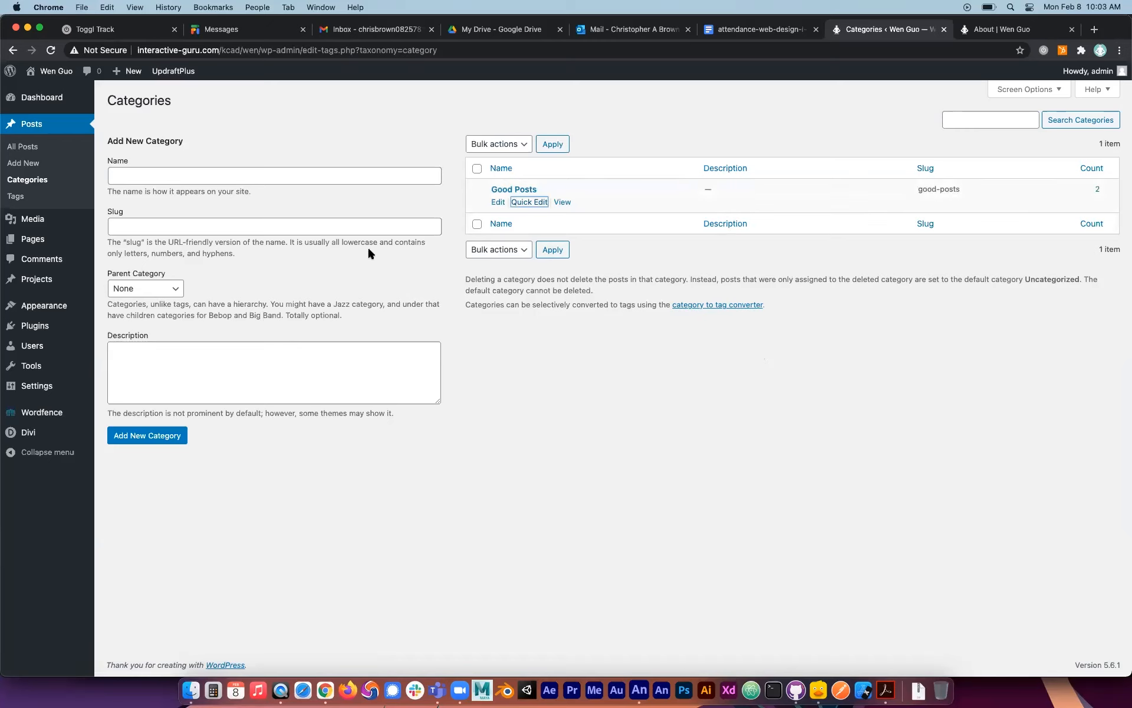
Add a post category named "Bad Posts" with an empty slug field and parent category None.
click(171, 173)
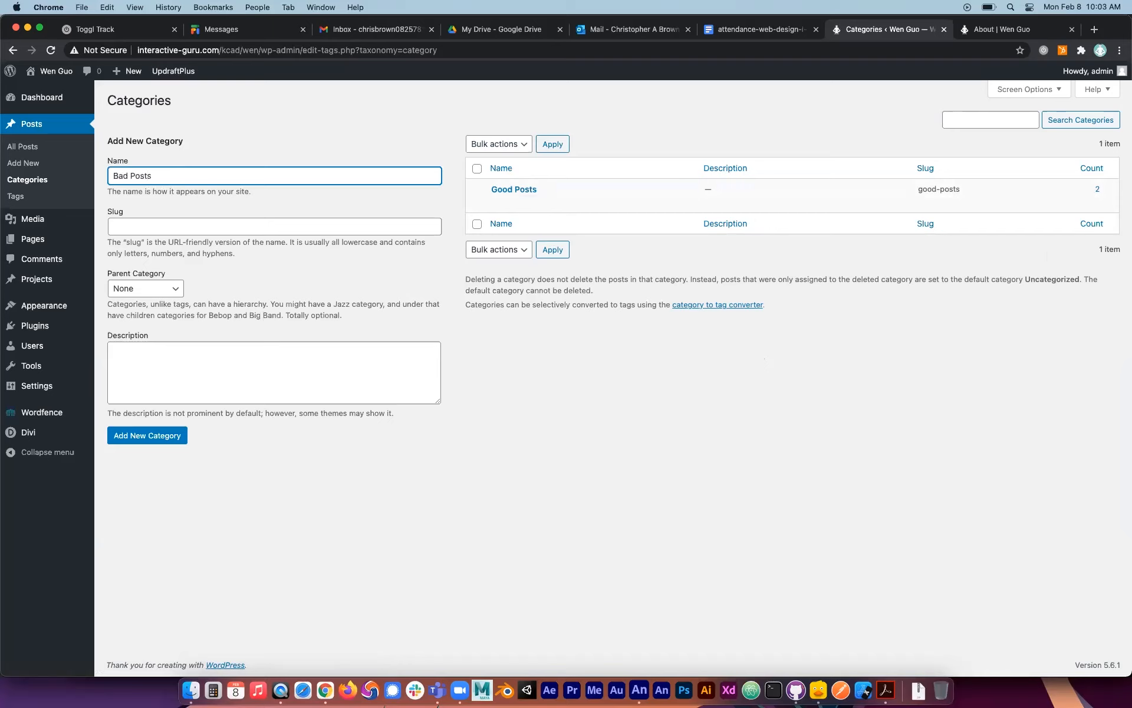
click(159, 225)
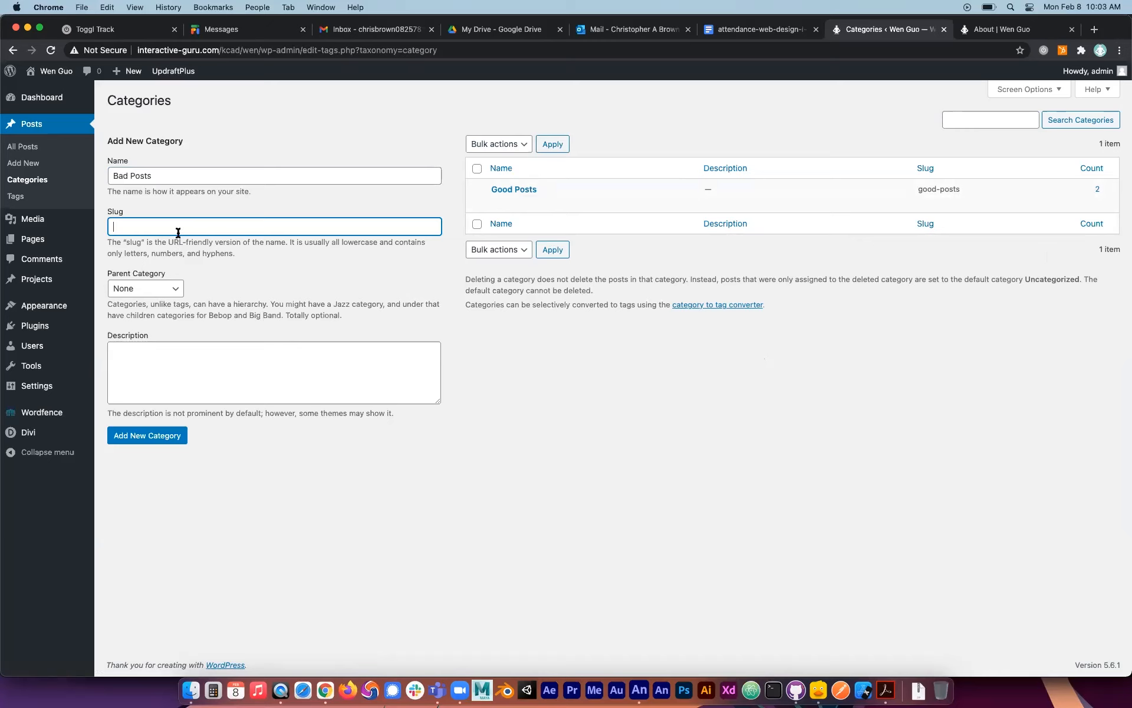
click(171, 301)
click(207, 289)
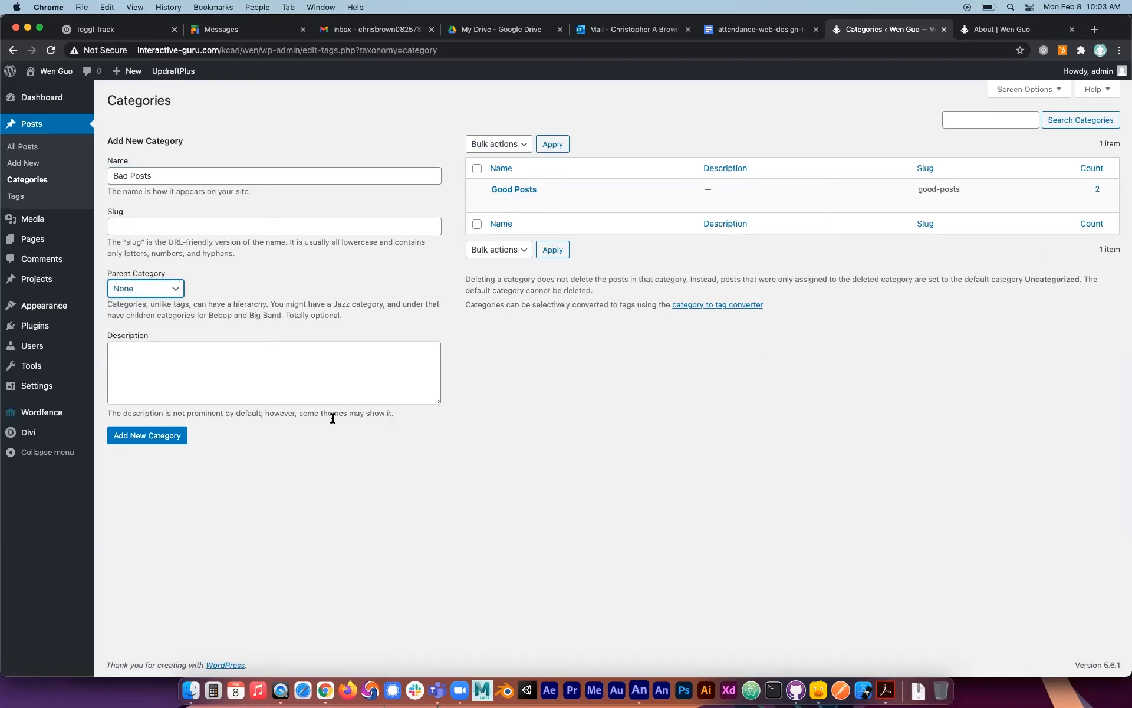
click(155, 439)
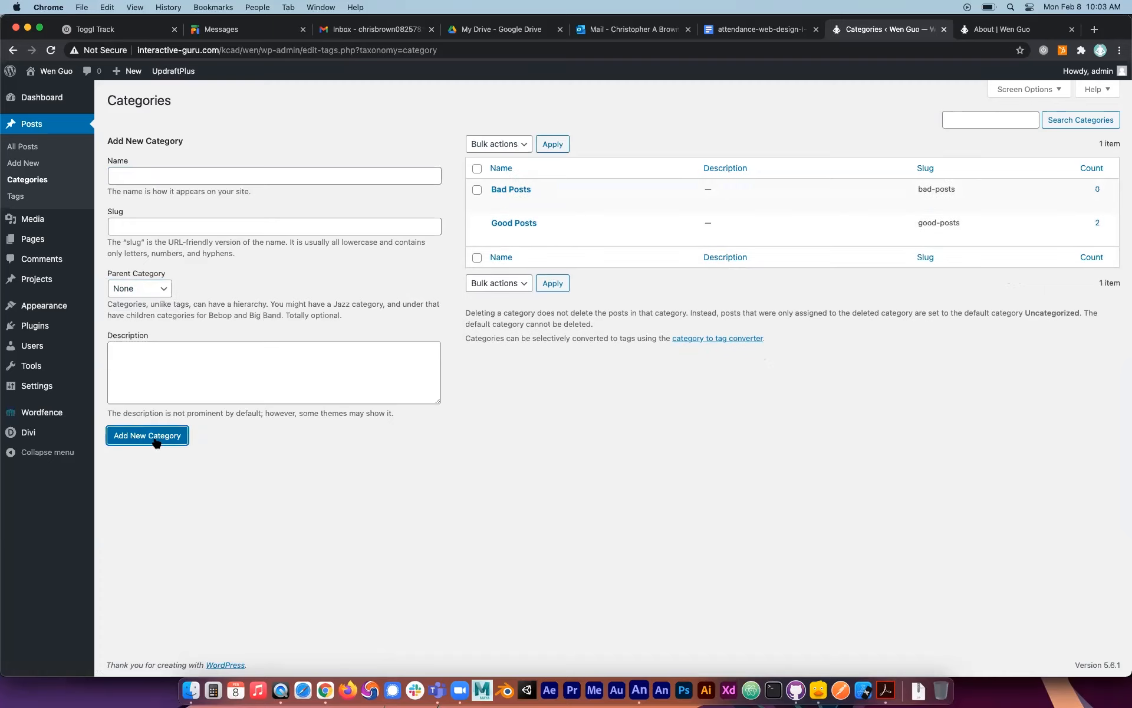
Reload the About page and check the Categories list in the footer.
click(997, 29)
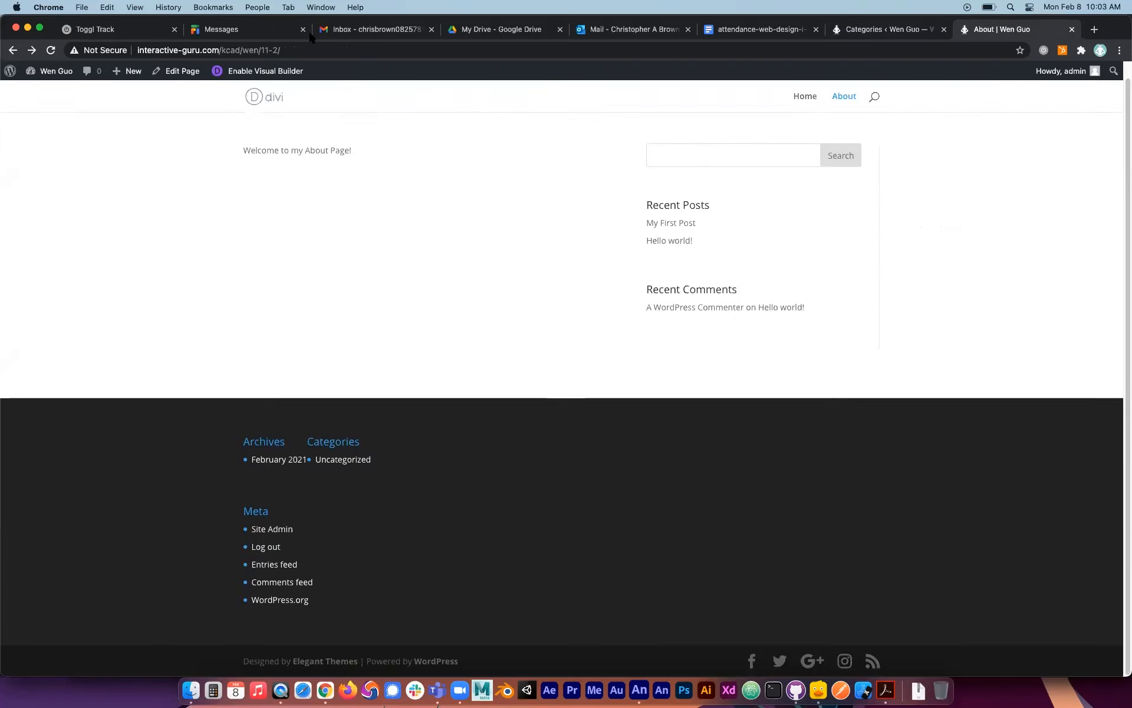
click(50, 50)
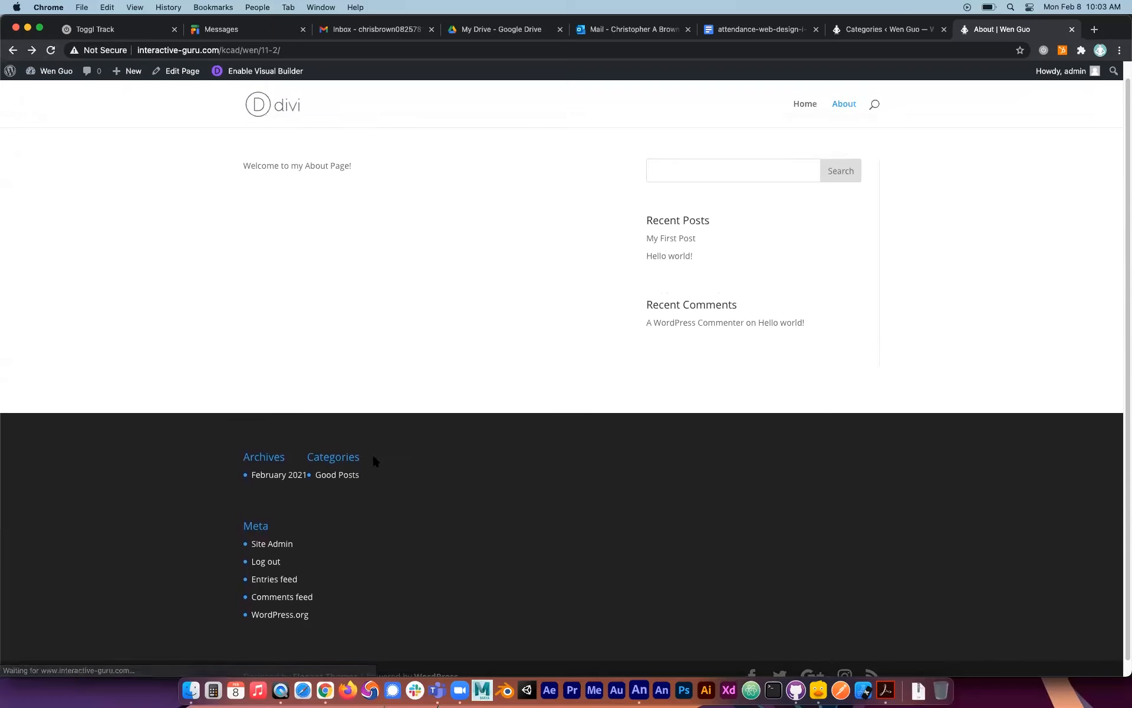
click(345, 477)
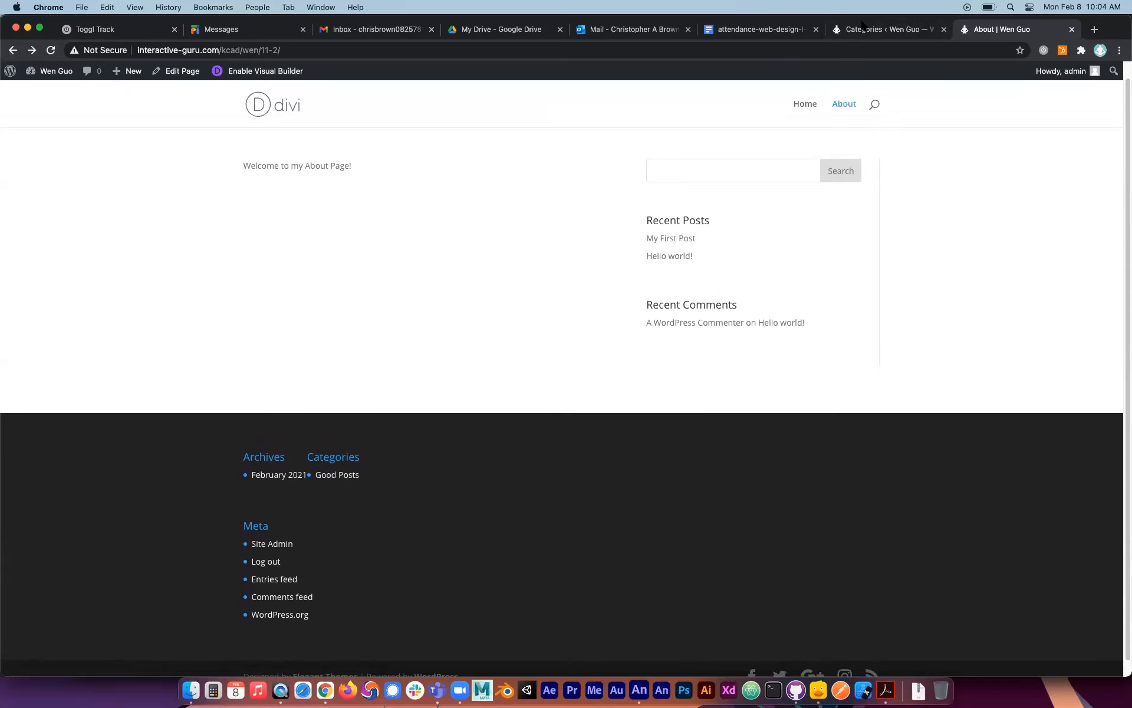
Move the Categories widget from Footer Area #1 to Footer Area #2 and the Meta widget to Footer Area #3.
click(841, 31)
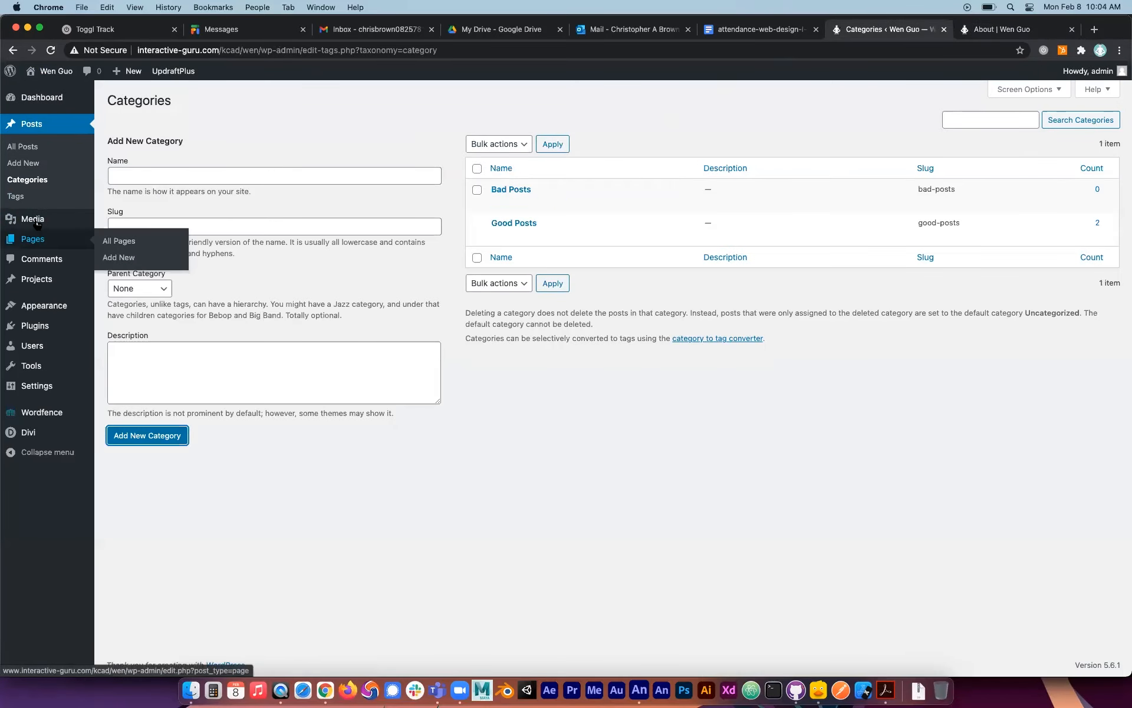
mouse_move(41, 305)
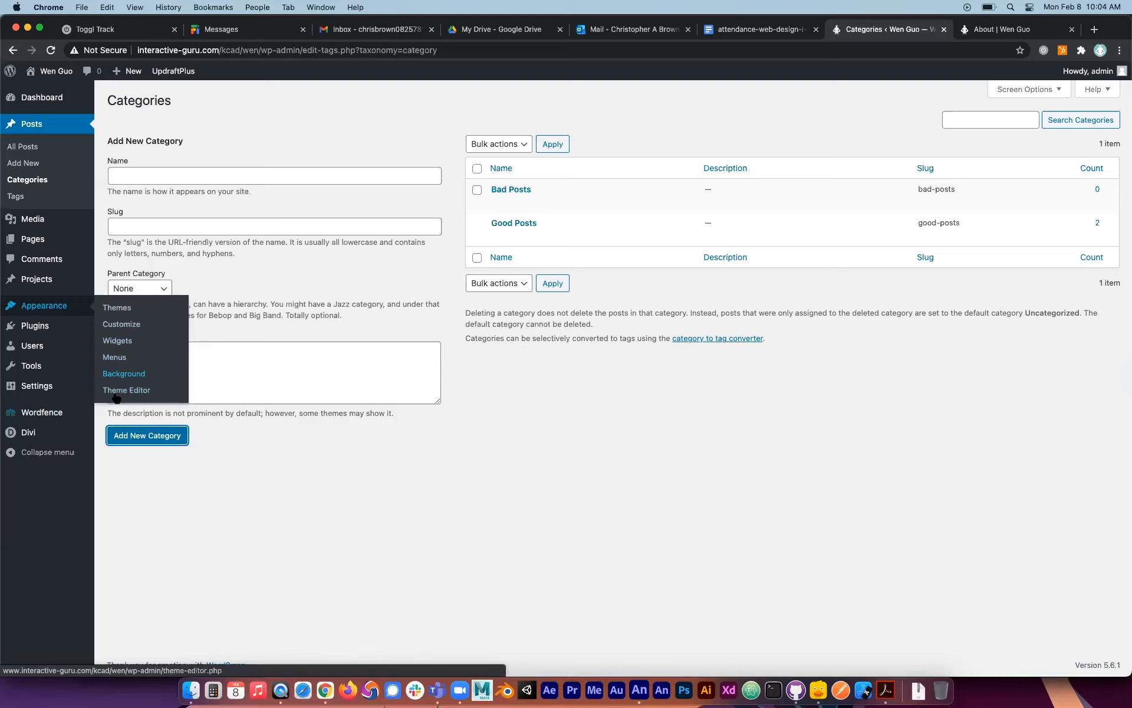
click(118, 341)
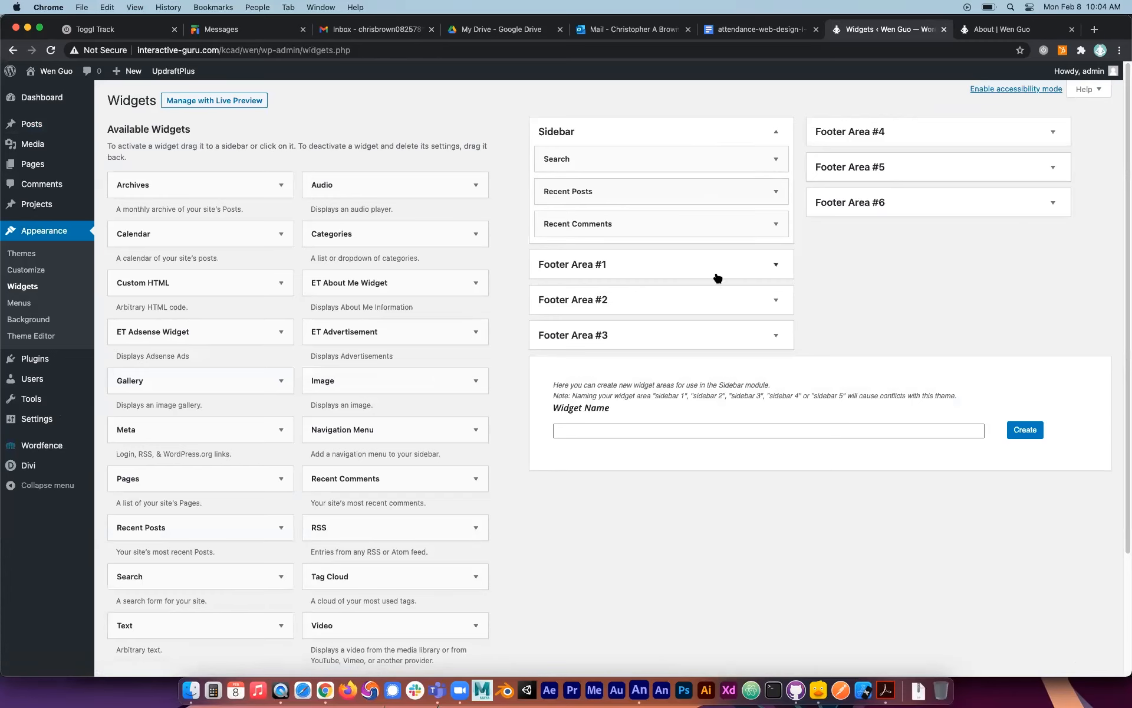
click(776, 264)
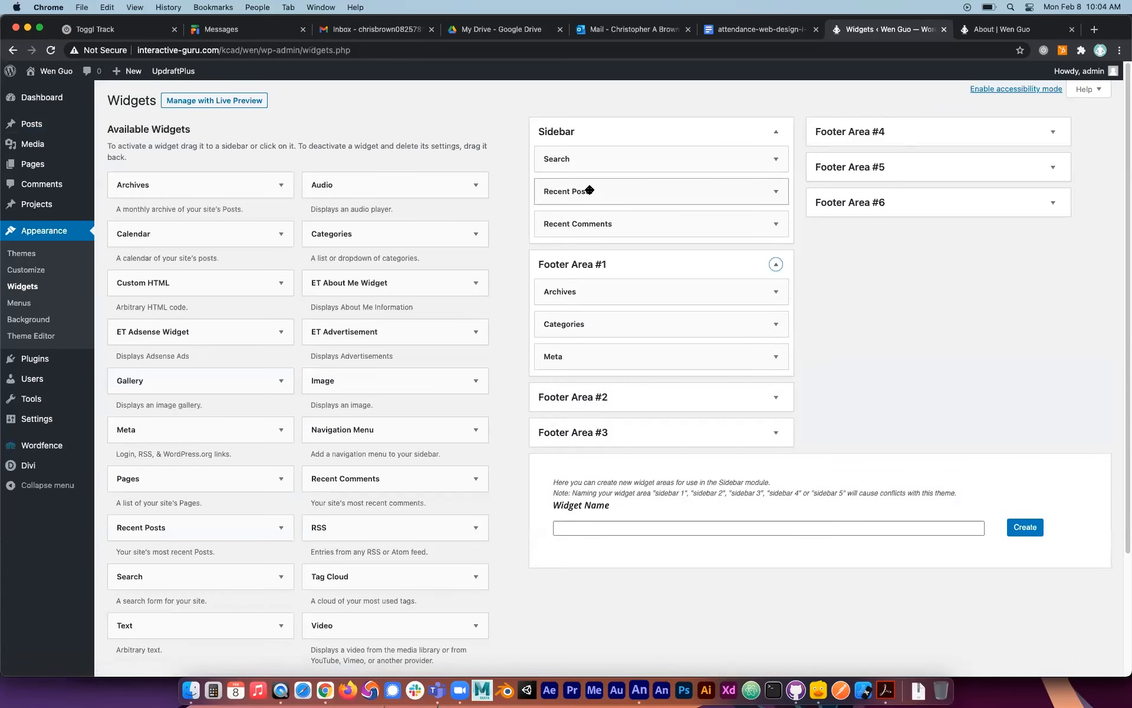
scroll(282, 307, down, 2)
scroll(282, 305, up, 2)
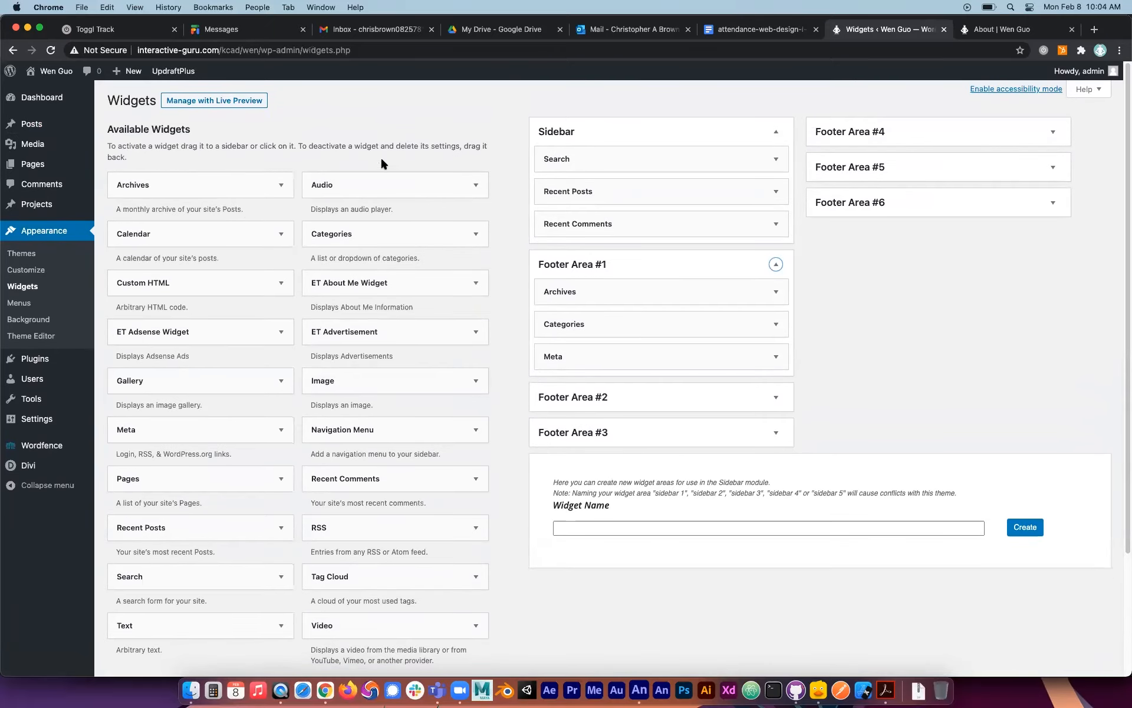
drag(630, 325, 634, 414)
drag(622, 329, 625, 467)
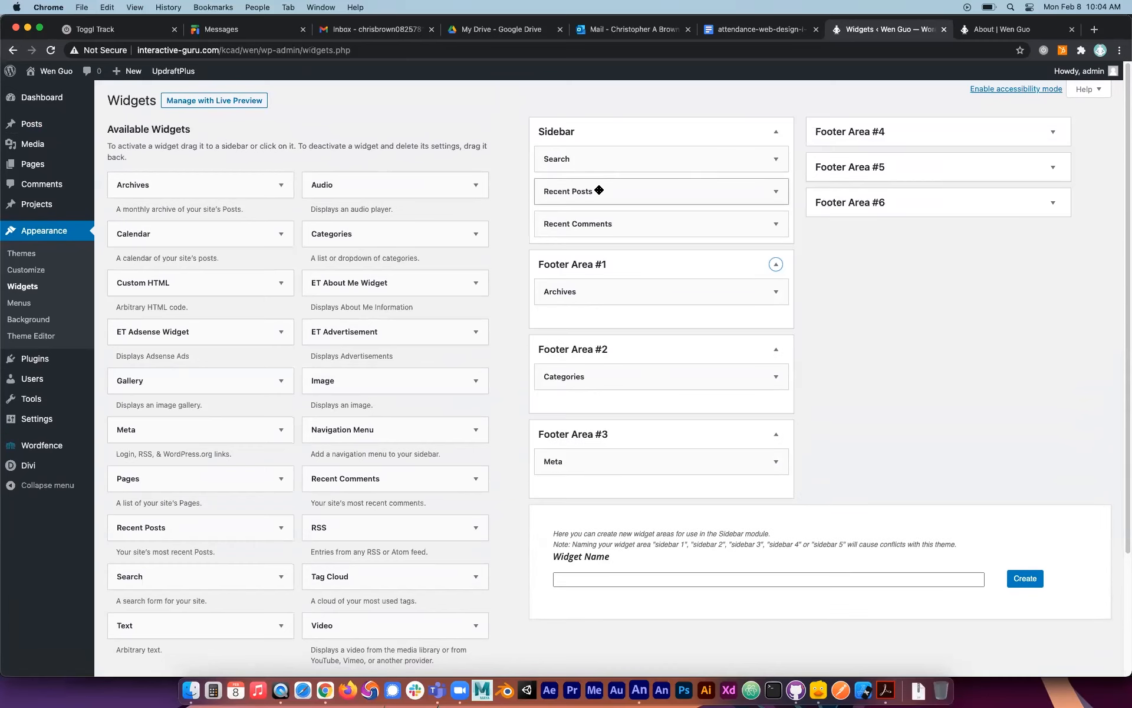
Move Search, Recent Posts and Recent Comments from the Sidebar to Footer Areas #4, #5 and #6, and add a Video widget to the Sidebar.
drag(642, 157, 873, 146)
drag(689, 167, 946, 247)
drag(690, 151, 899, 305)
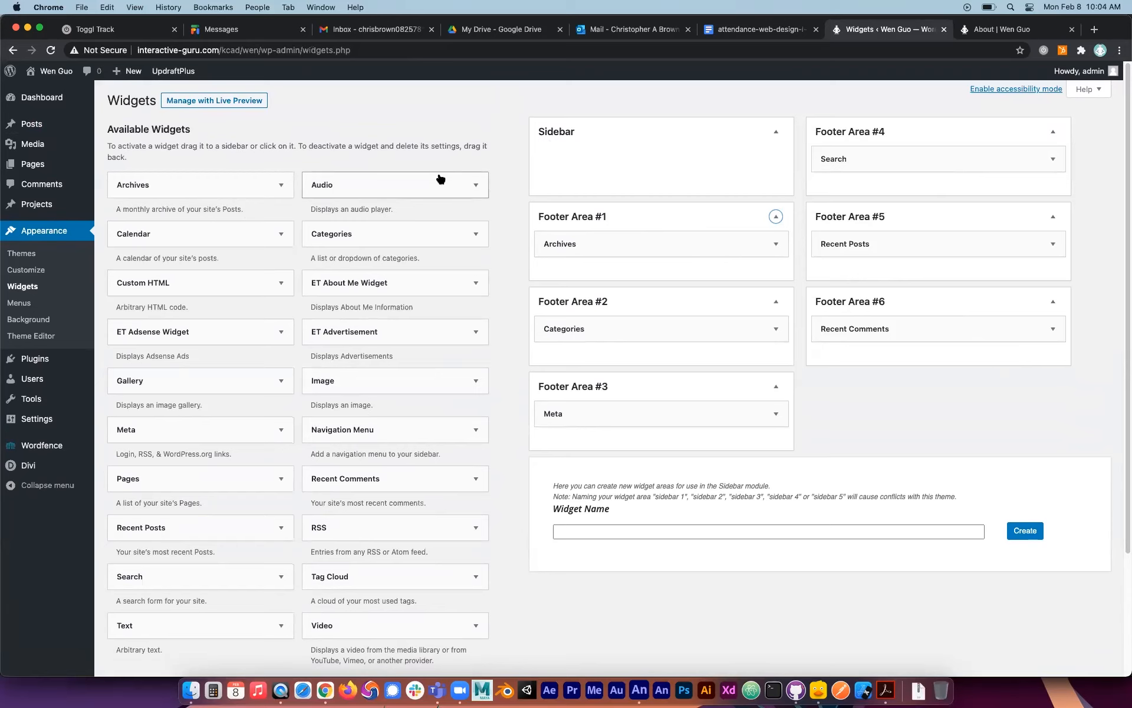
drag(335, 630, 596, 154)
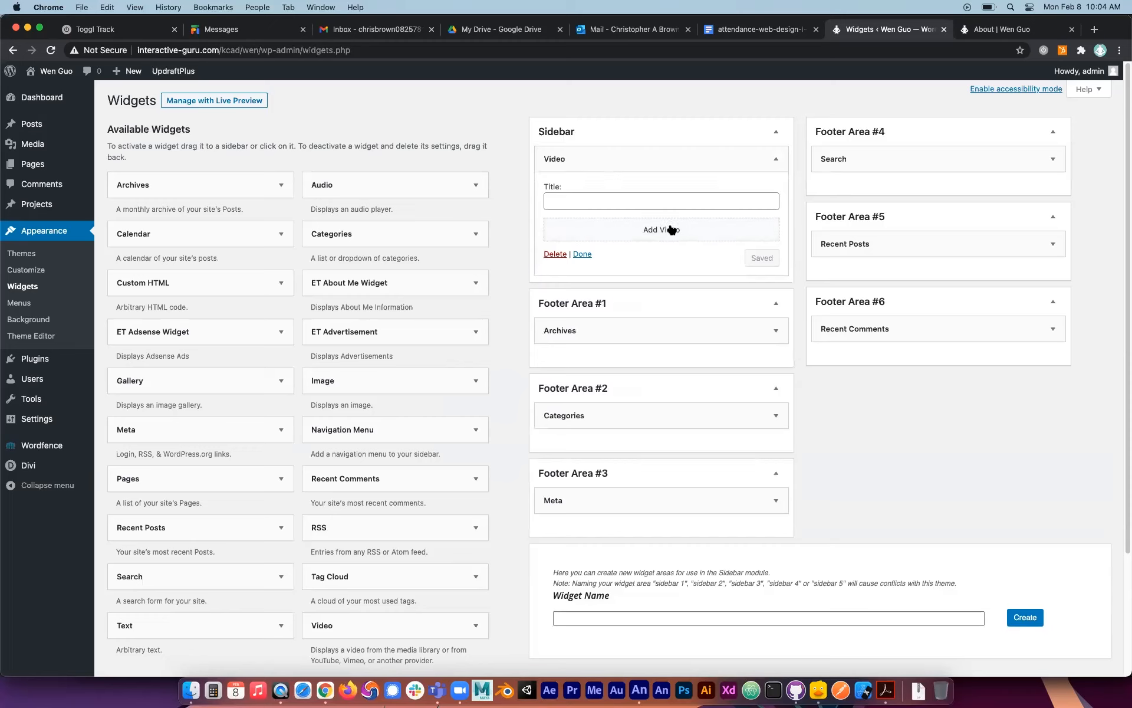
click(637, 195)
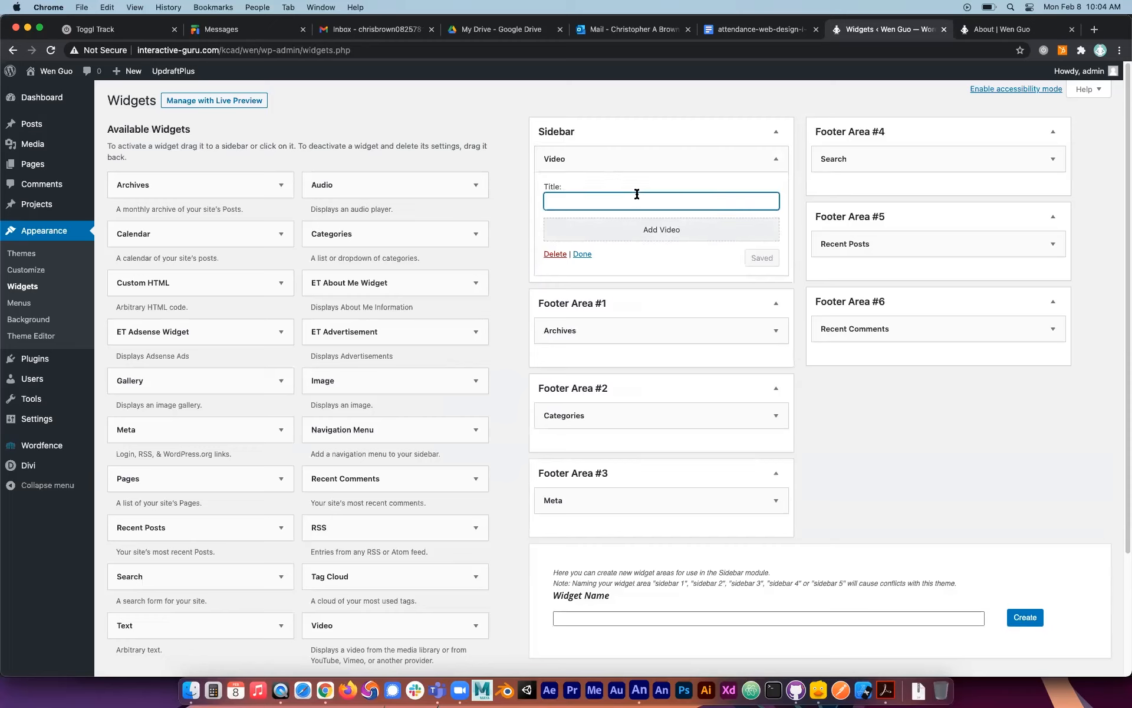
text(Baby Monkey)
click(661, 230)
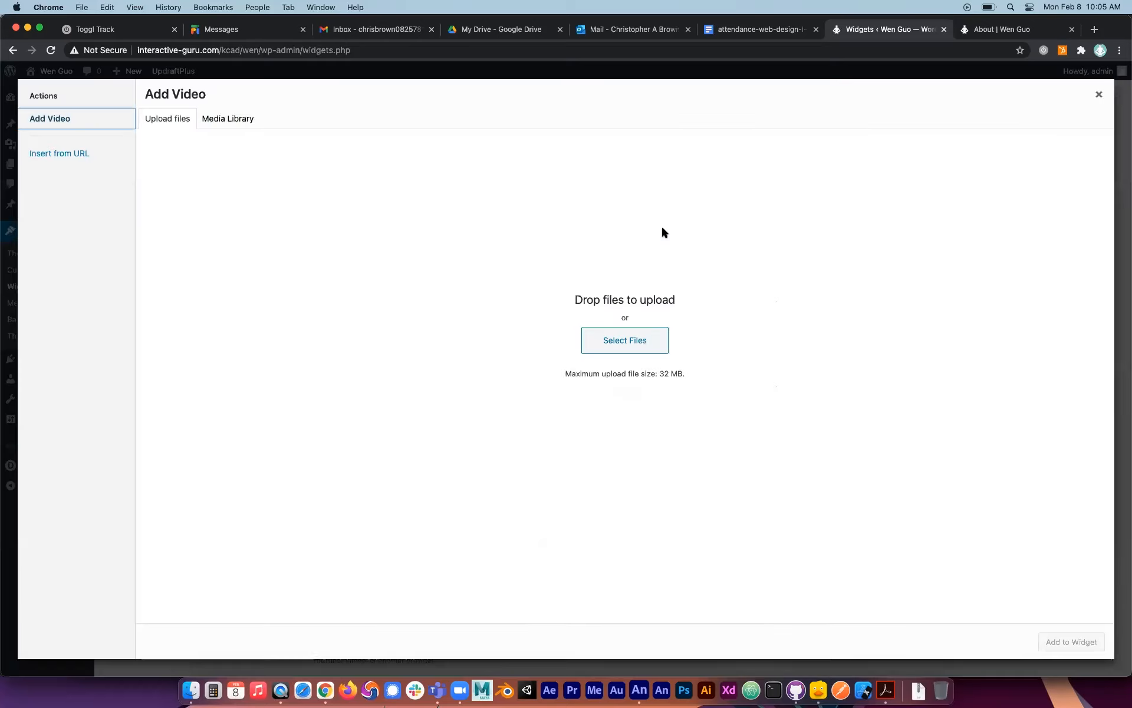
click(13, 49)
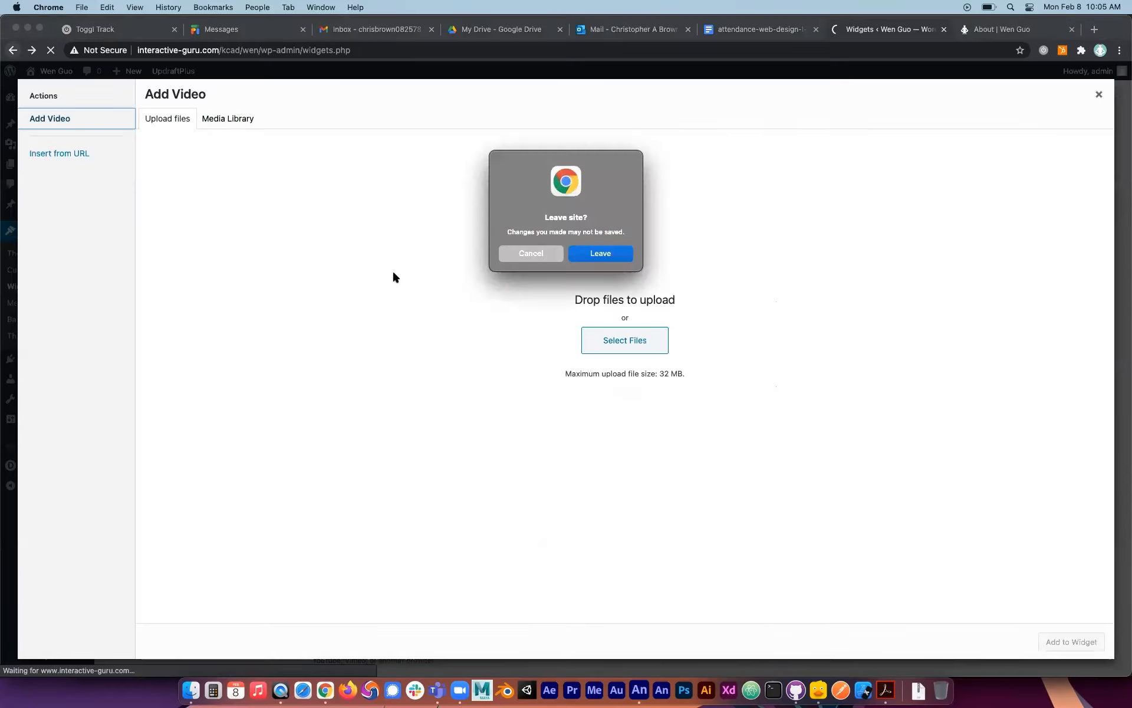
click(591, 254)
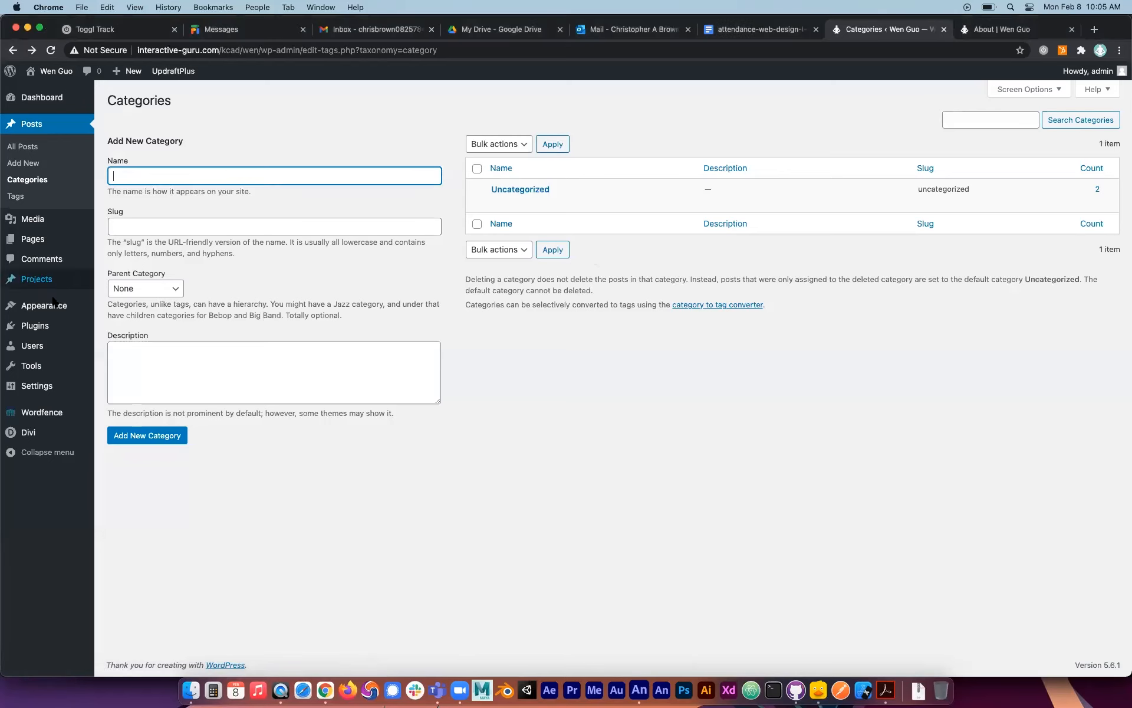
Reopen the Widgets page and expand Footer Areas #1 to #6 to check their assigned widgets.
click(116, 340)
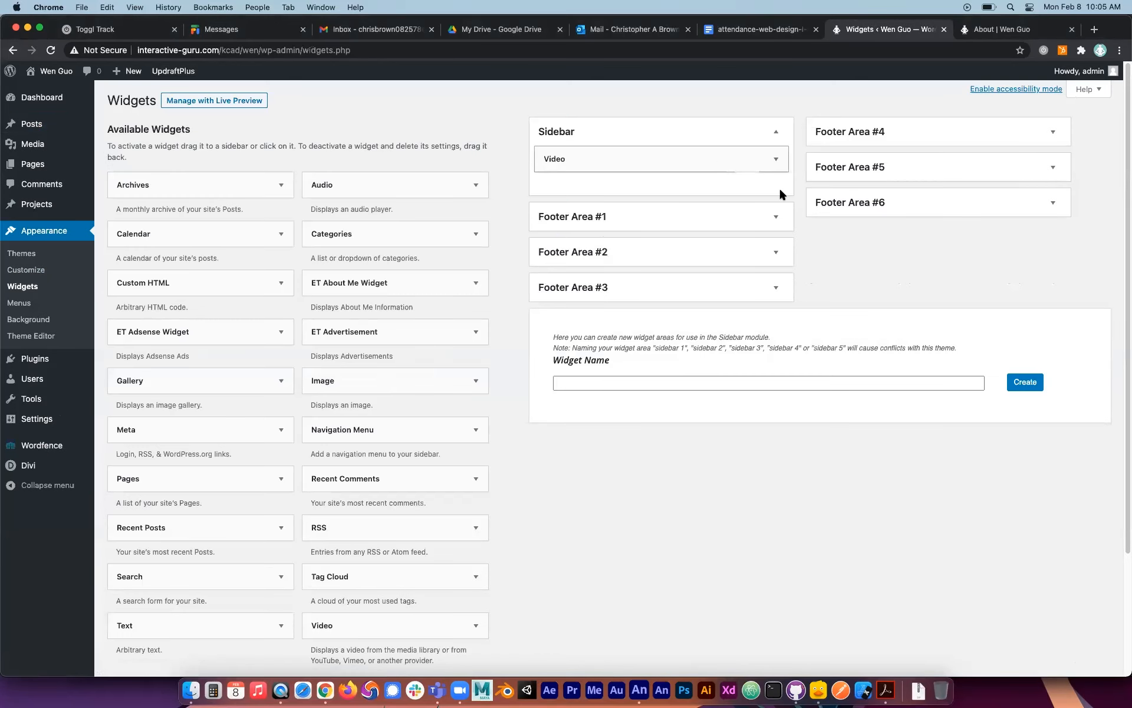
click(716, 218)
click(764, 301)
click(776, 386)
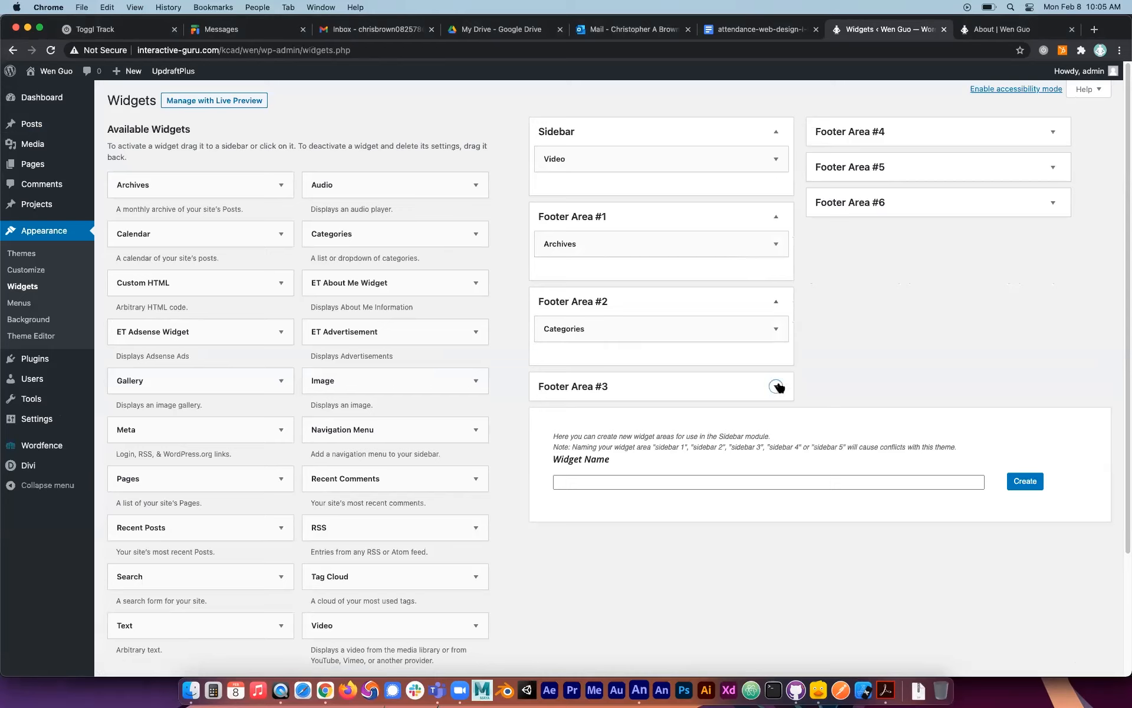
click(934, 142)
click(917, 223)
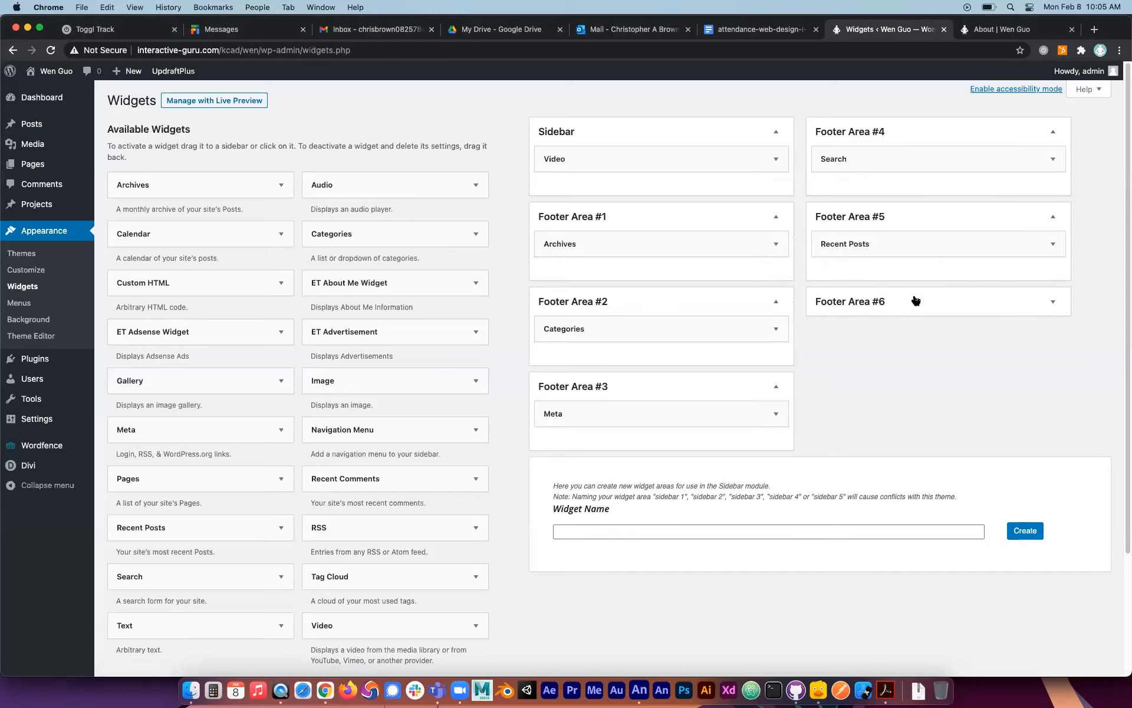
click(916, 301)
Reload the About page and compare its sidebar and footer columns with the widgets assigned to each area.
click(1002, 27)
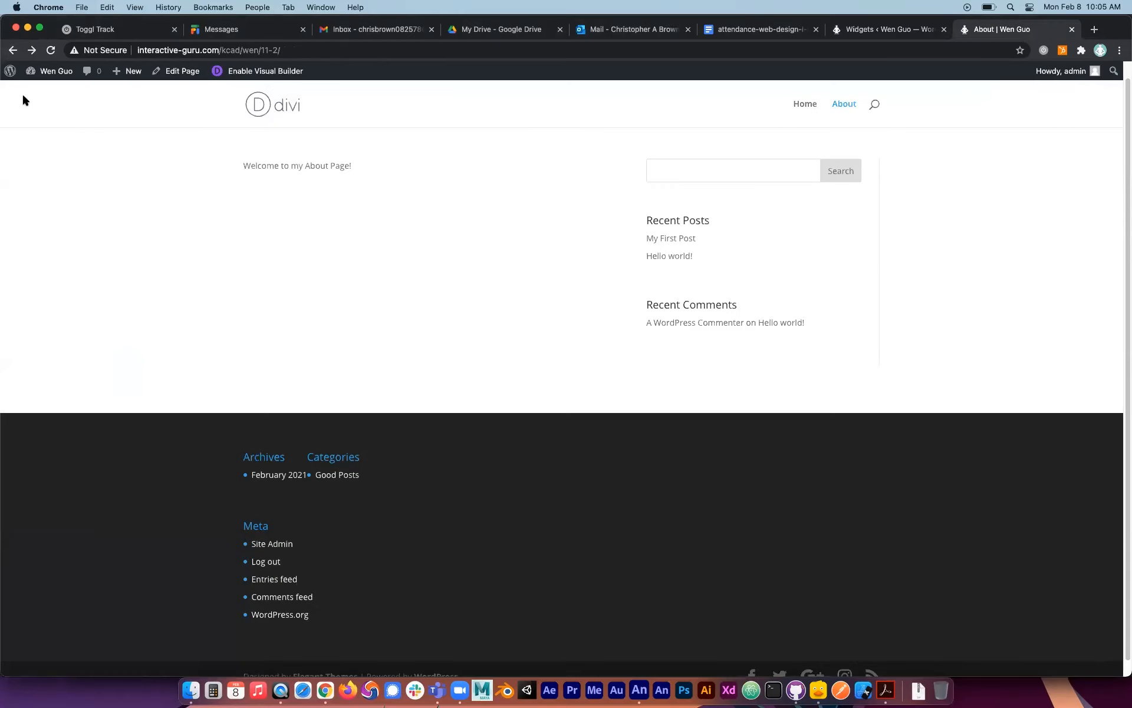
click(51, 50)
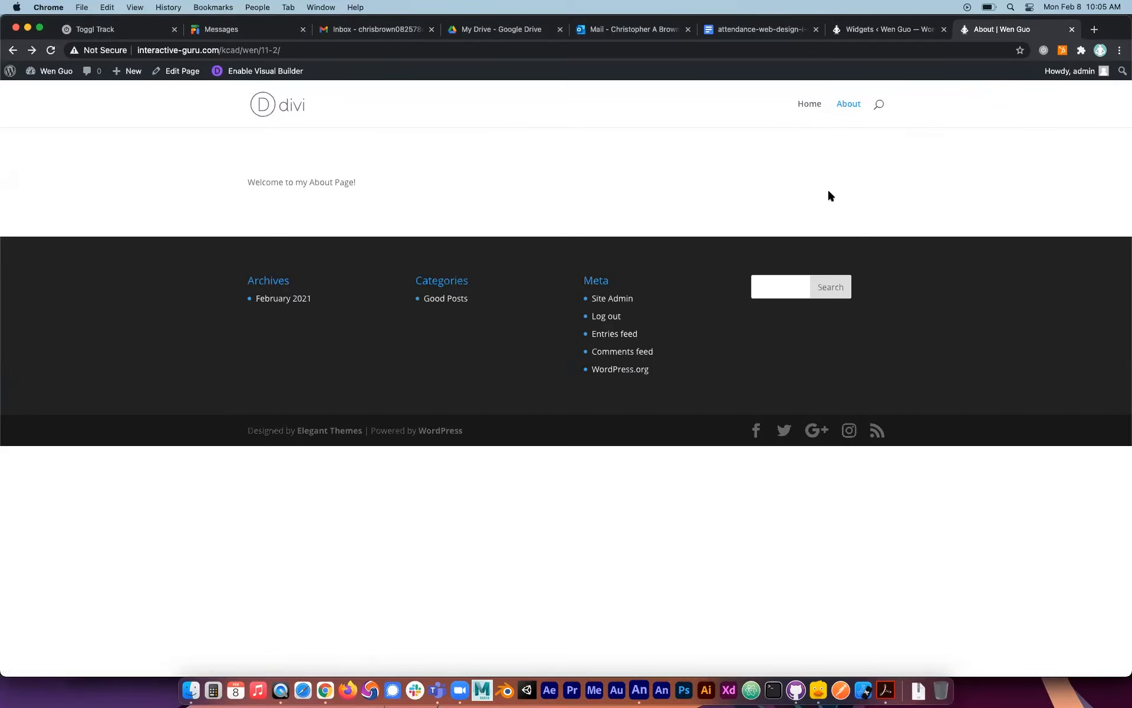
click(923, 30)
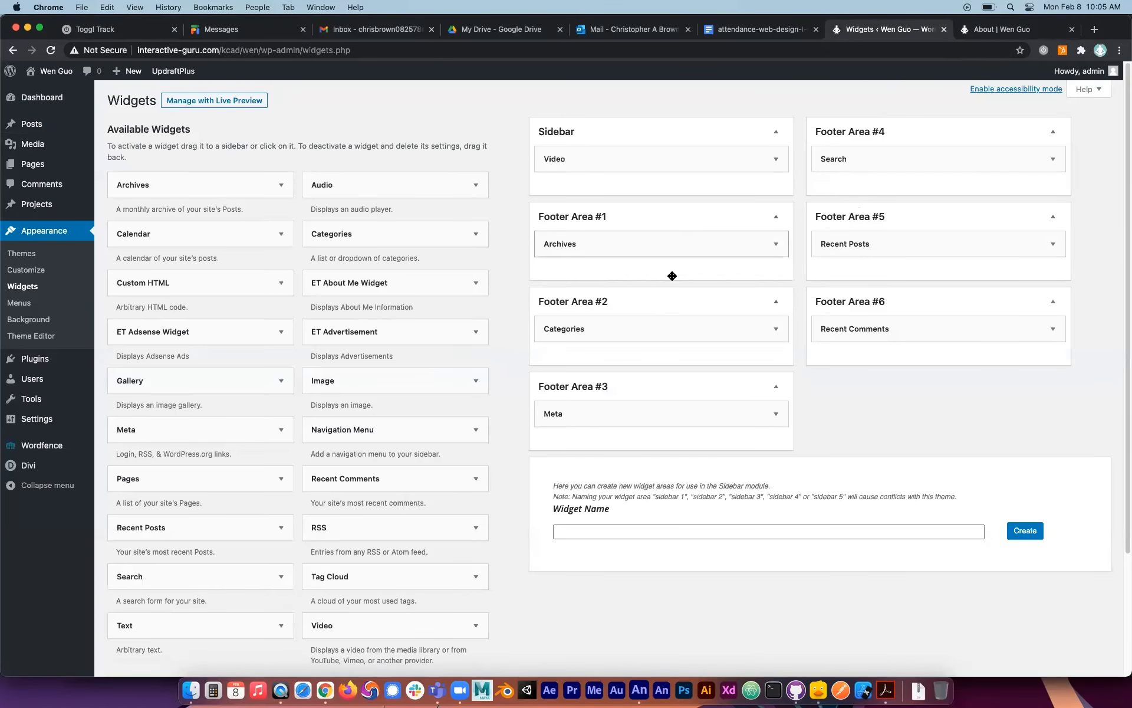
click(982, 31)
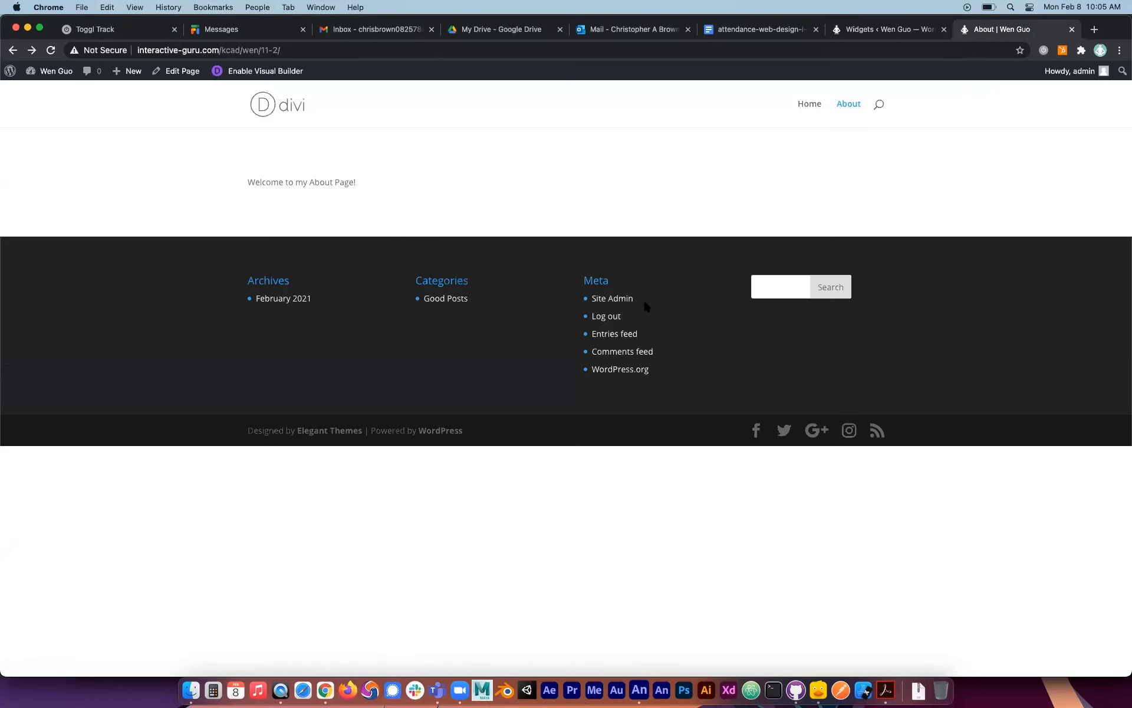
click(894, 29)
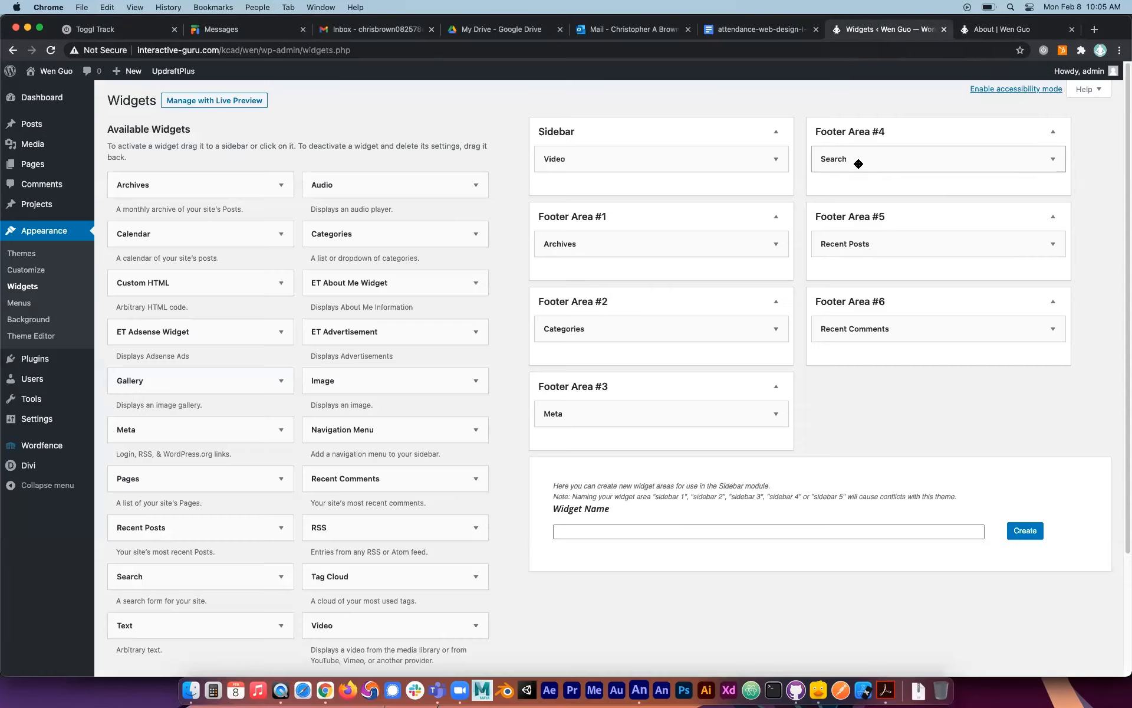
click(1003, 30)
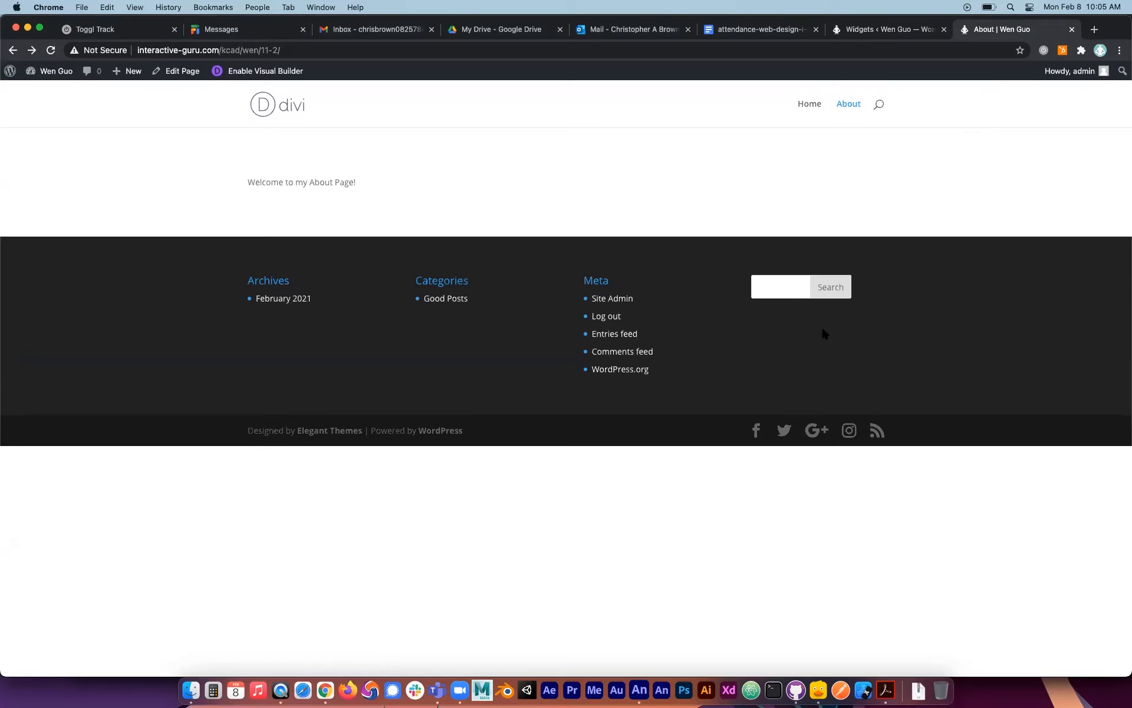
click(889, 29)
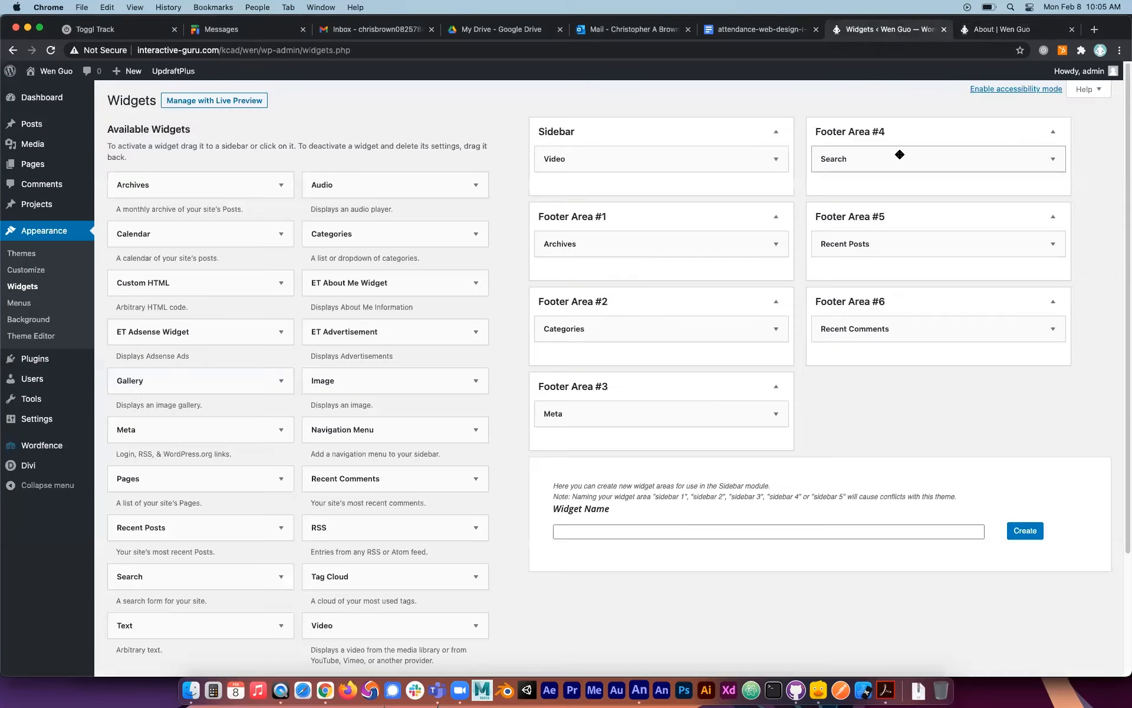
Move the Recent Posts and Recent Comments widgets into Footer Area #4 below Search, and reload the About page to check the footer.
click(983, 35)
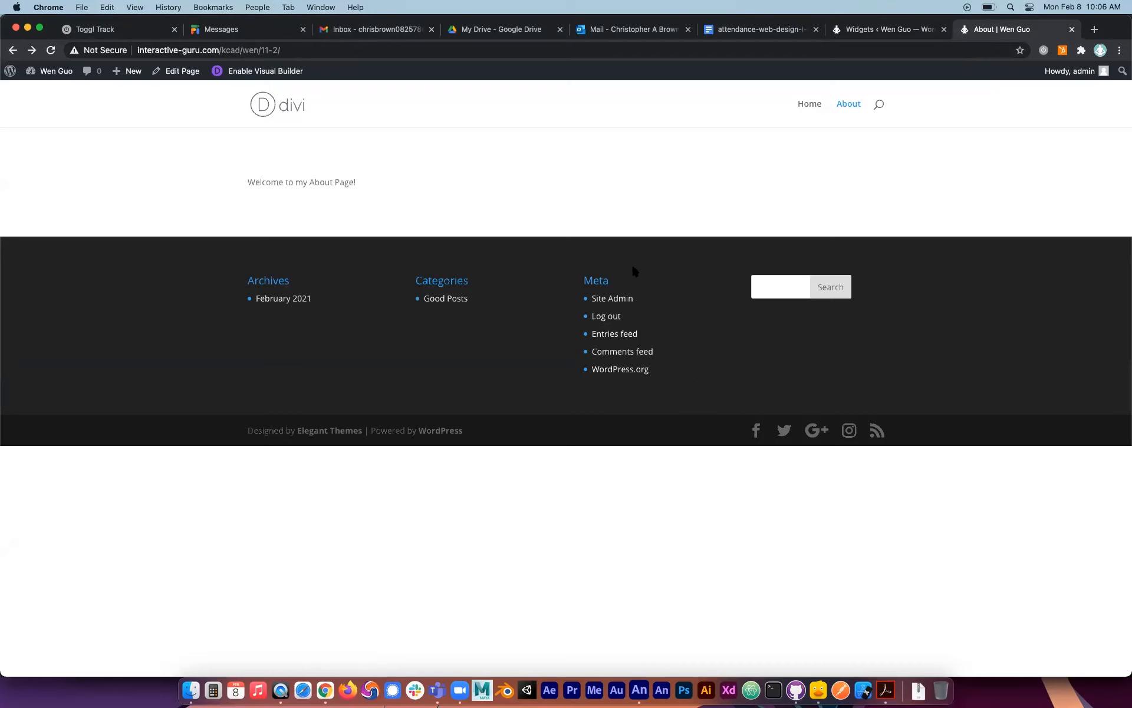
click(892, 33)
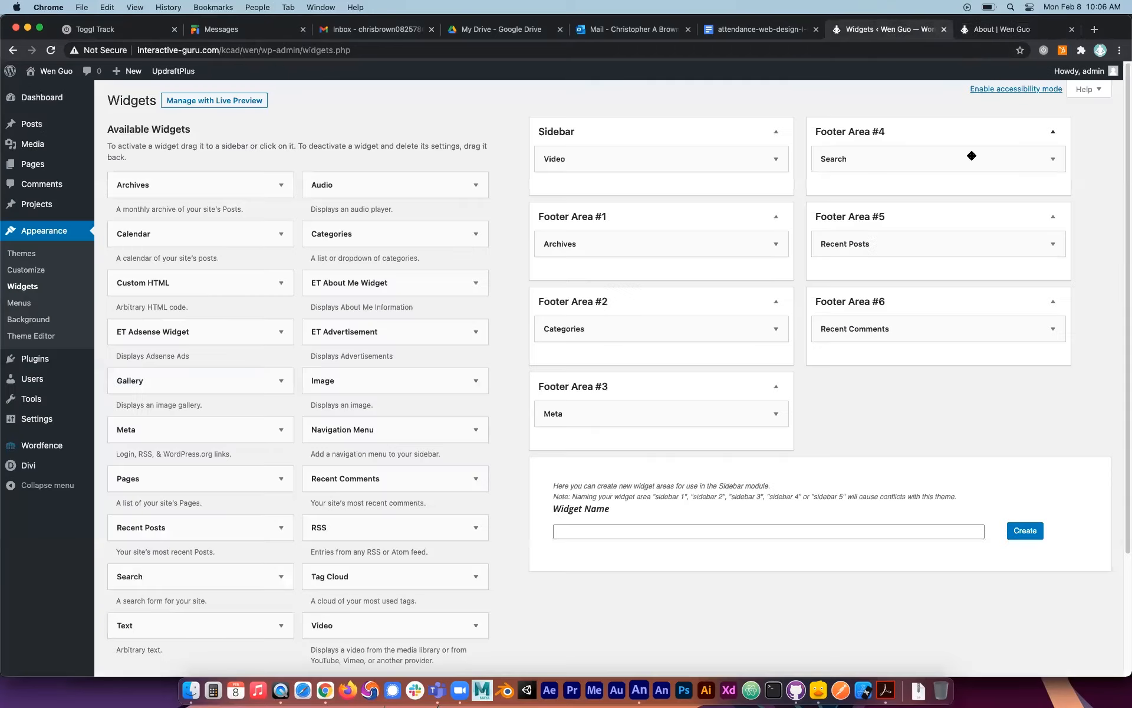
drag(879, 250, 864, 220)
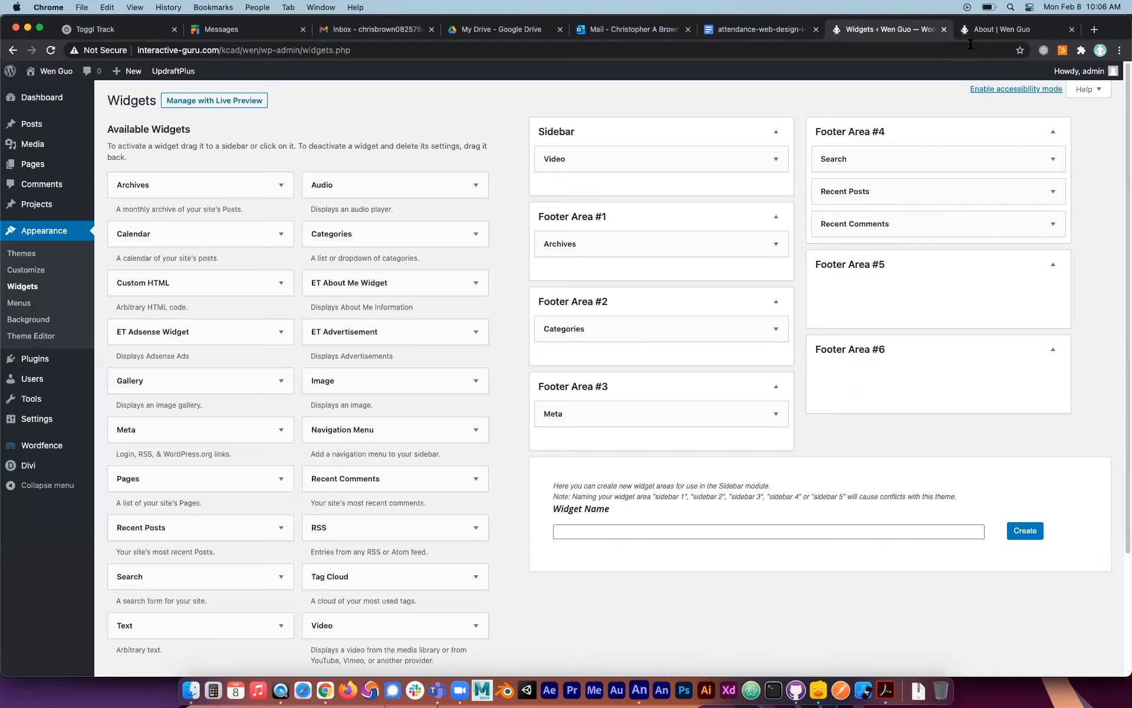
click(982, 30)
click(51, 51)
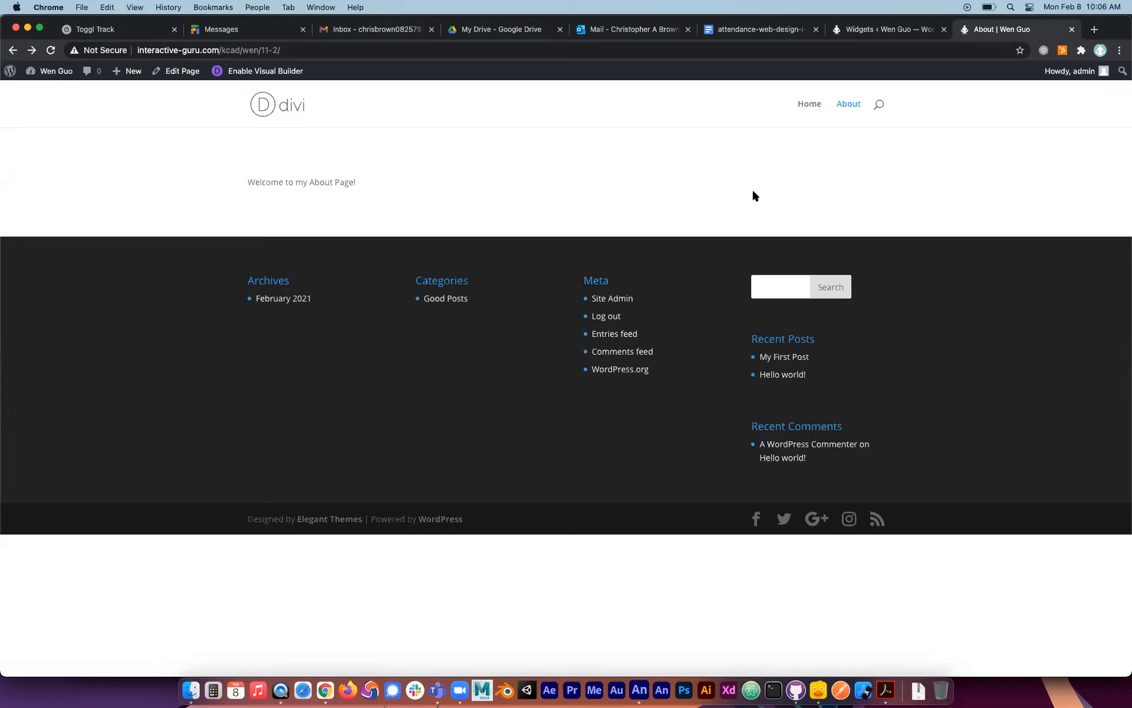
Delete the Video widget from the Sidebar on the Widgets page.
click(901, 28)
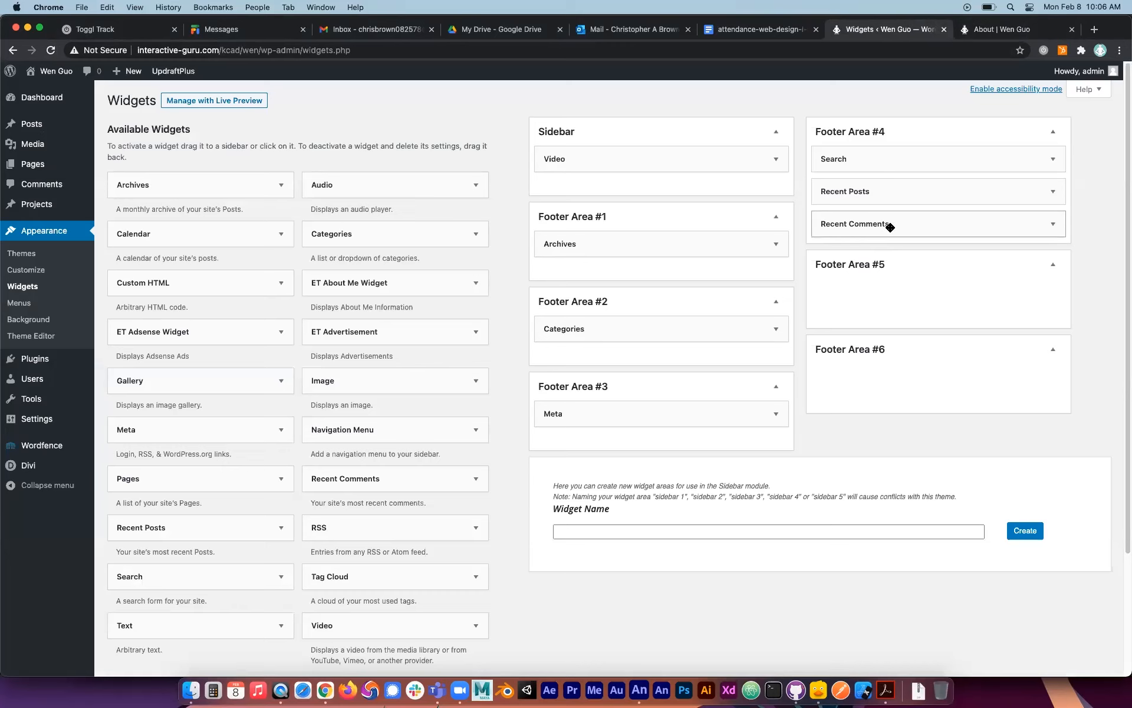
click(776, 159)
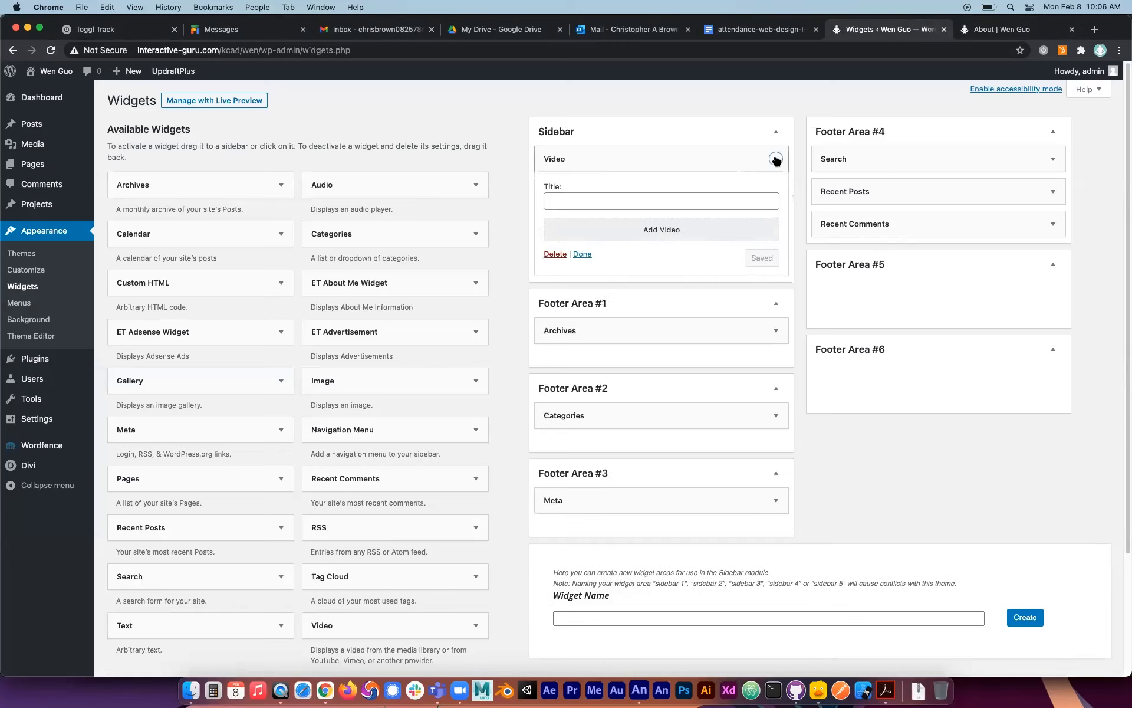
click(553, 255)
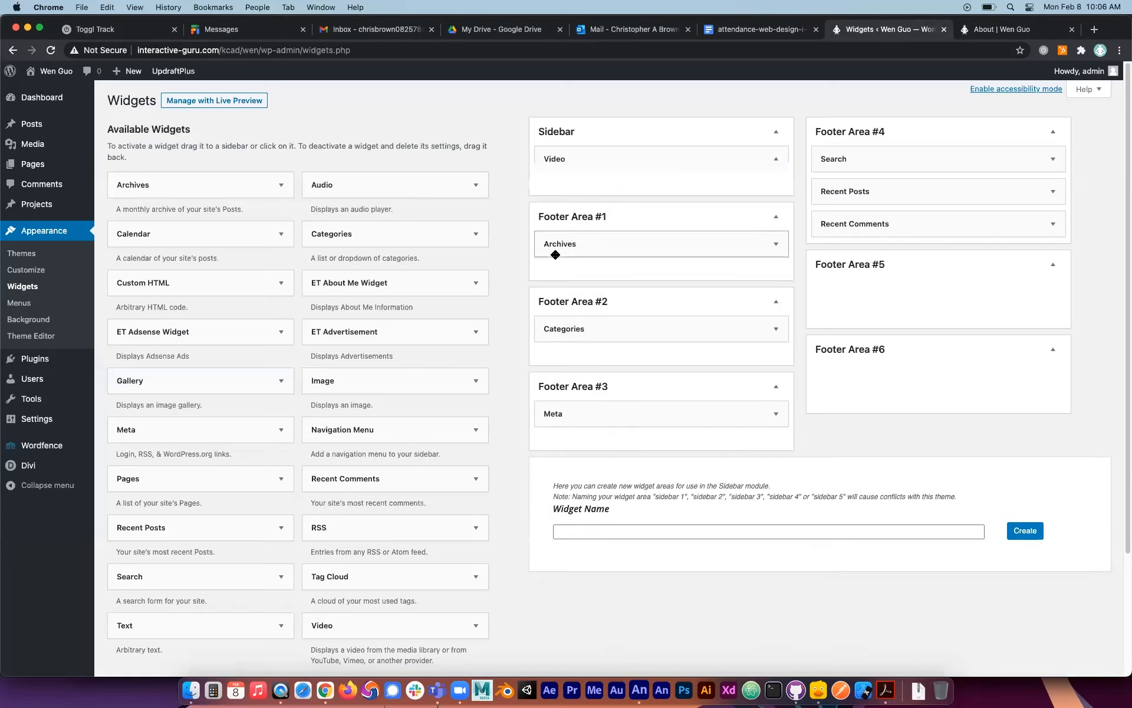
Title Footer Area #4's Recent Posts widget "Super Awesome Posts", show 3 posts with post dates, save it, and reload the About page.
click(1052, 192)
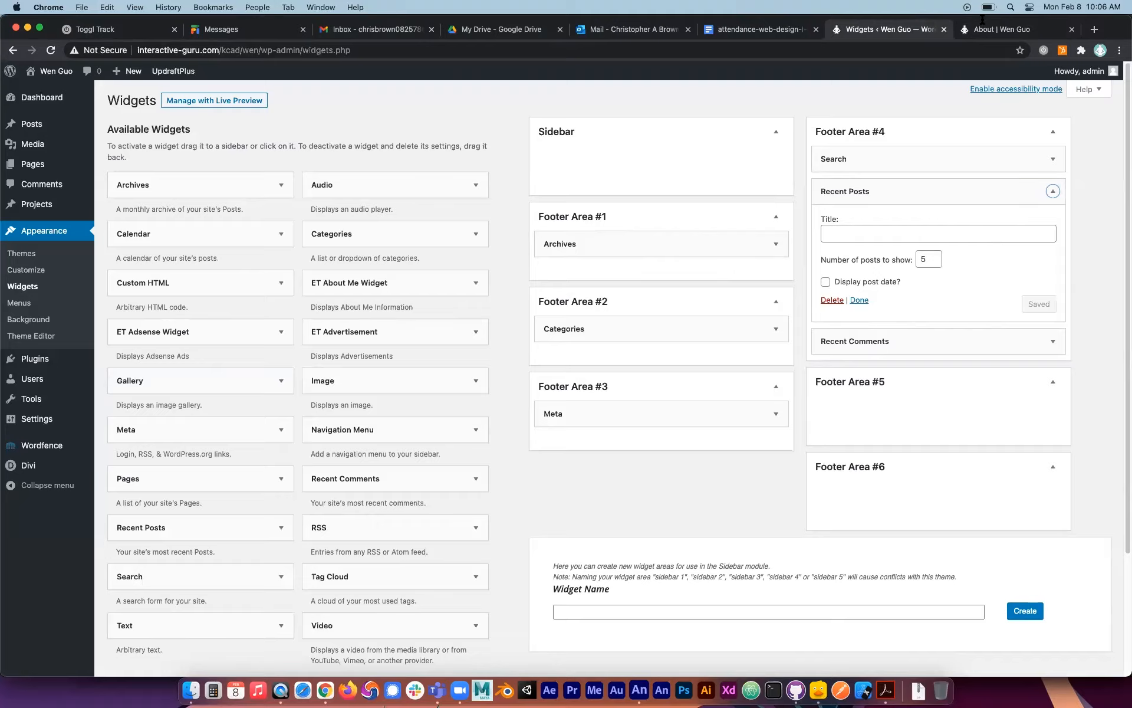
click(995, 35)
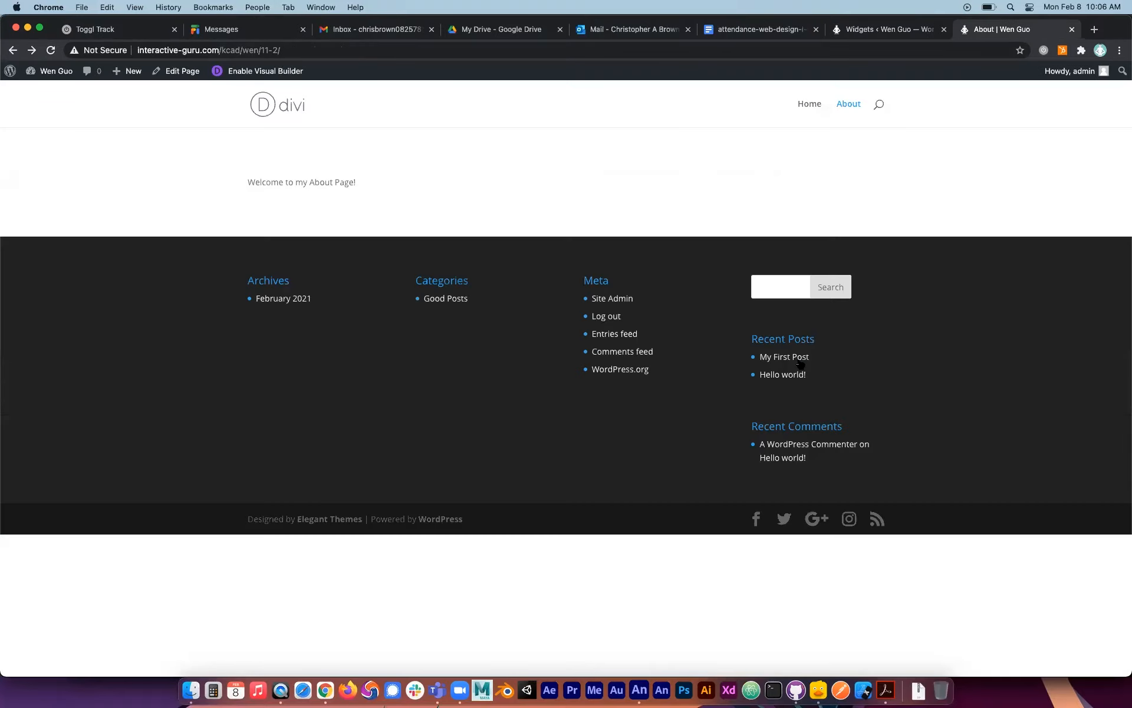
click(932, 30)
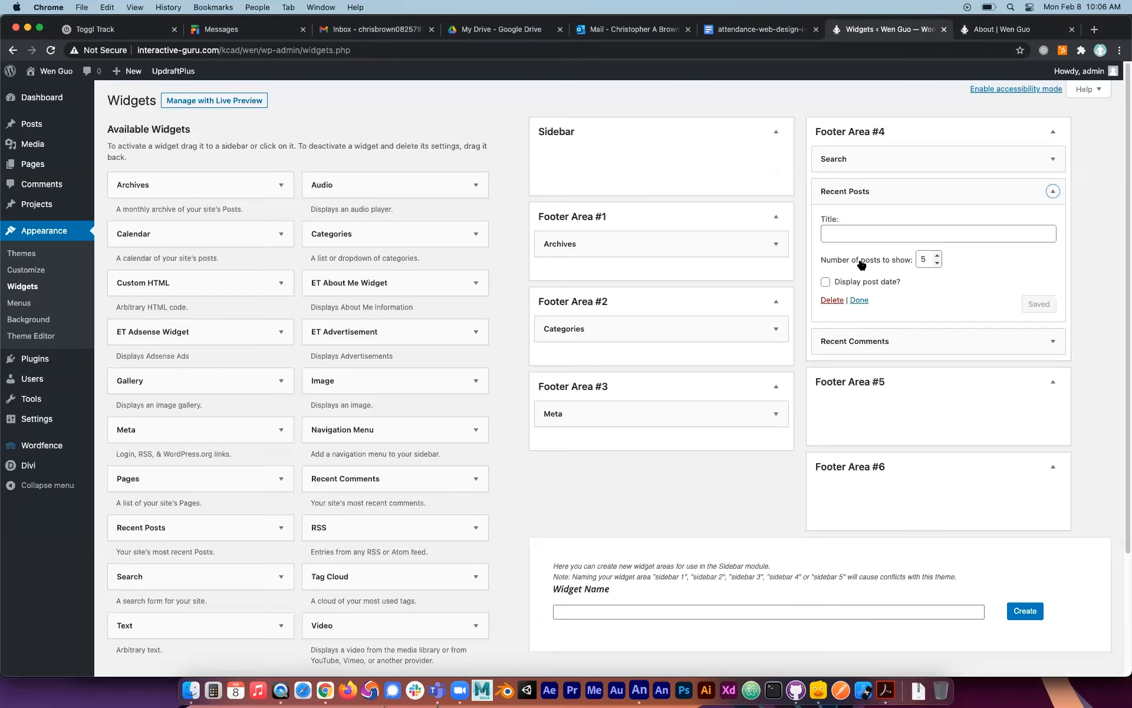
click(845, 233)
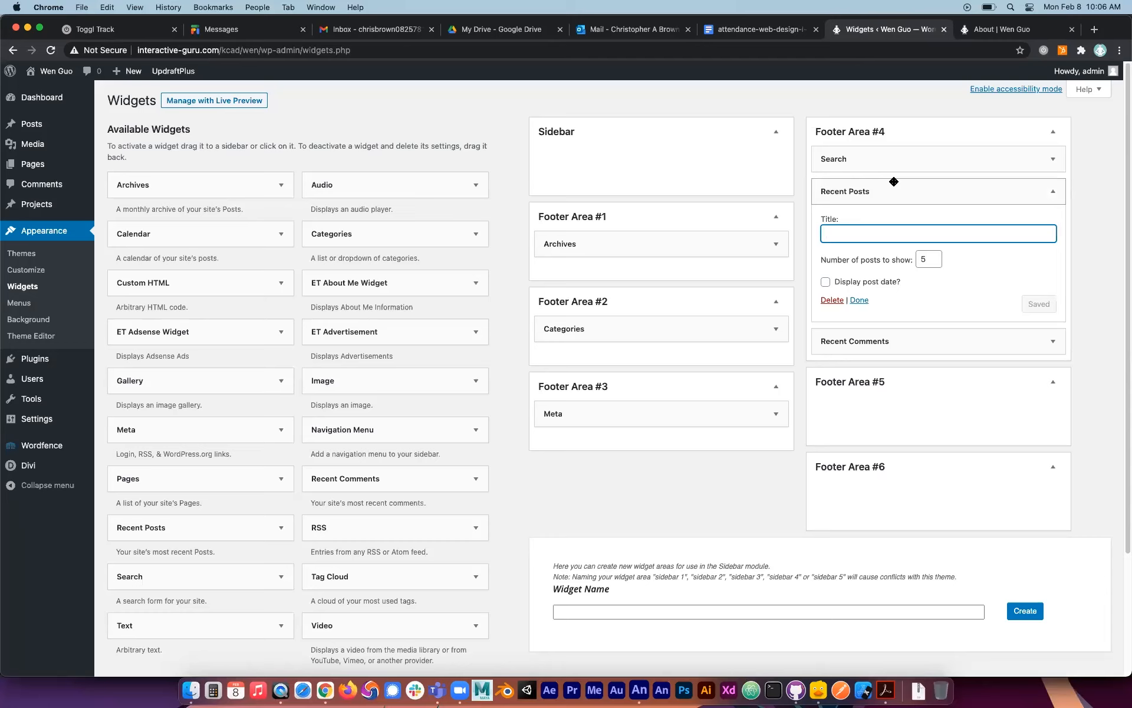
text(Super Awesome Posts)
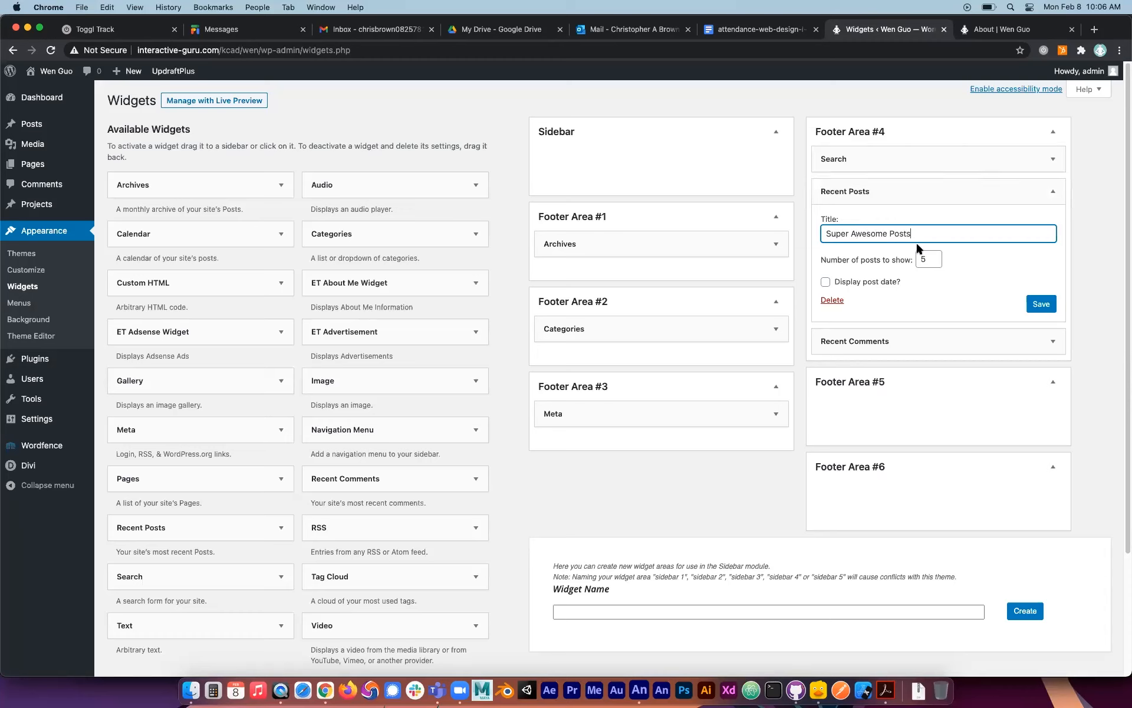
double_click(930, 258)
text(3)
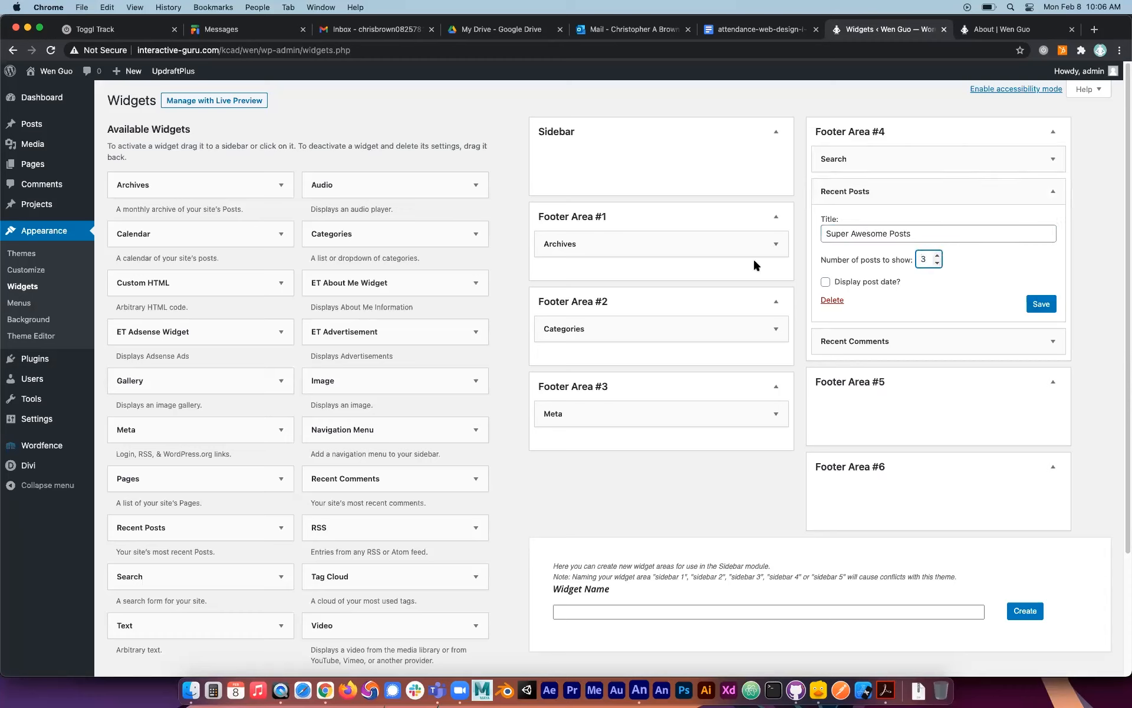
click(826, 282)
click(1045, 308)
click(999, 29)
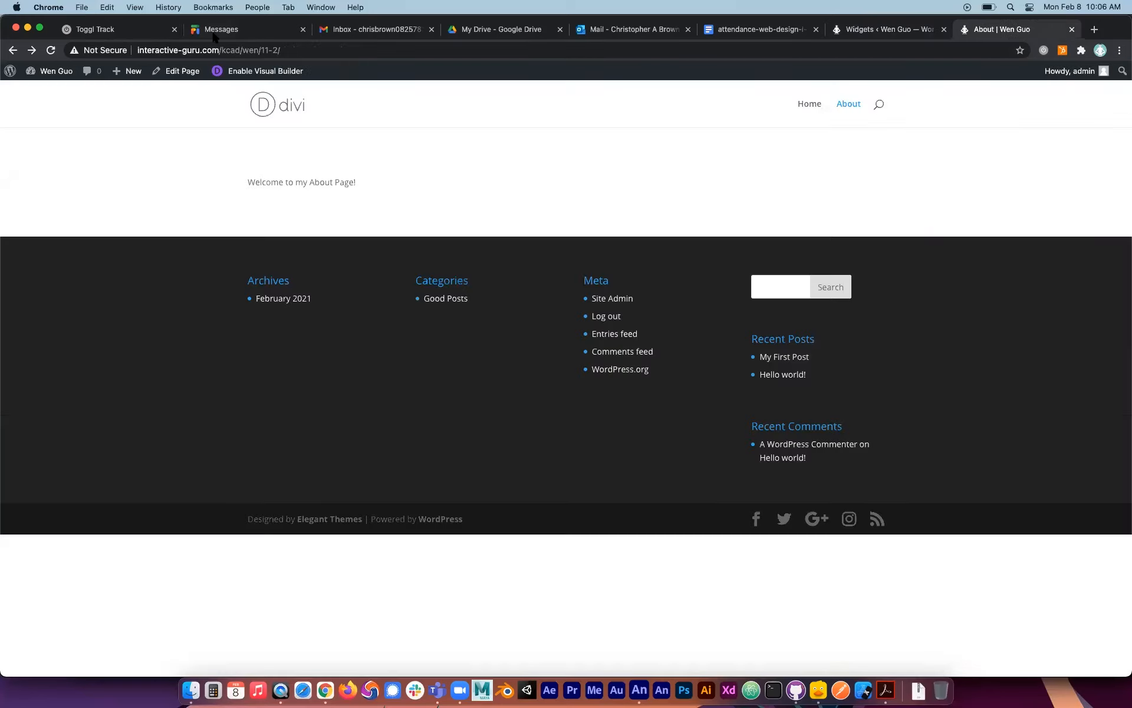
click(52, 50)
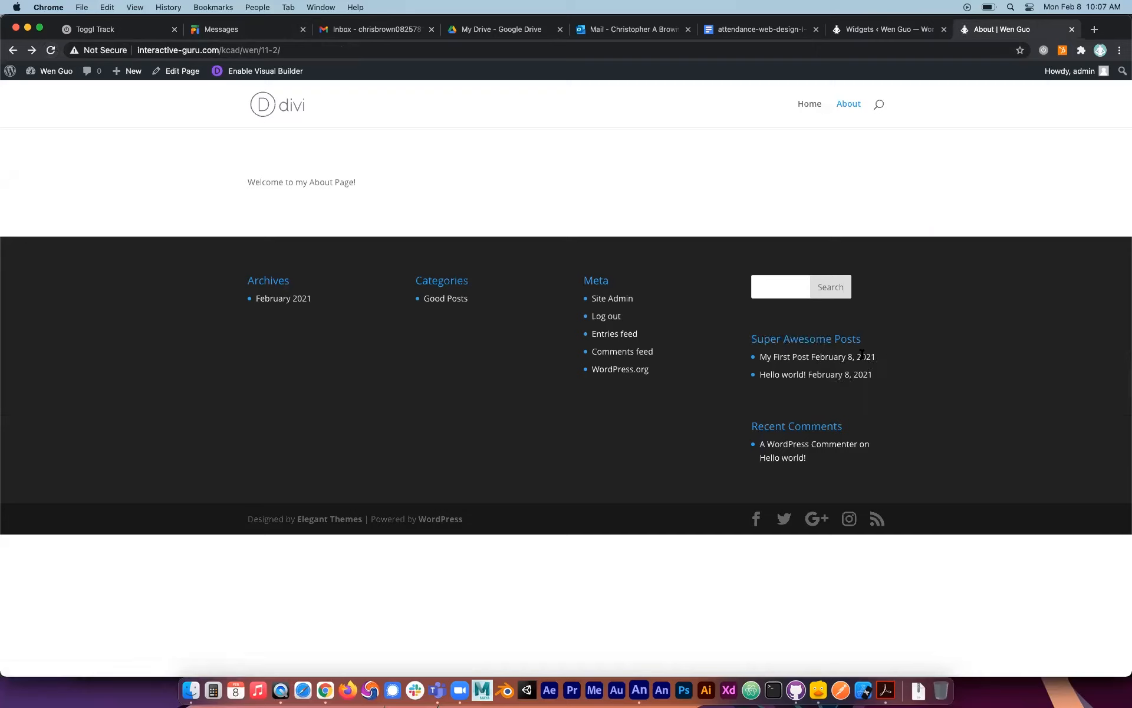
Add a Calendar widget without a title to the Sidebar, and reload the About page to check it.
click(896, 27)
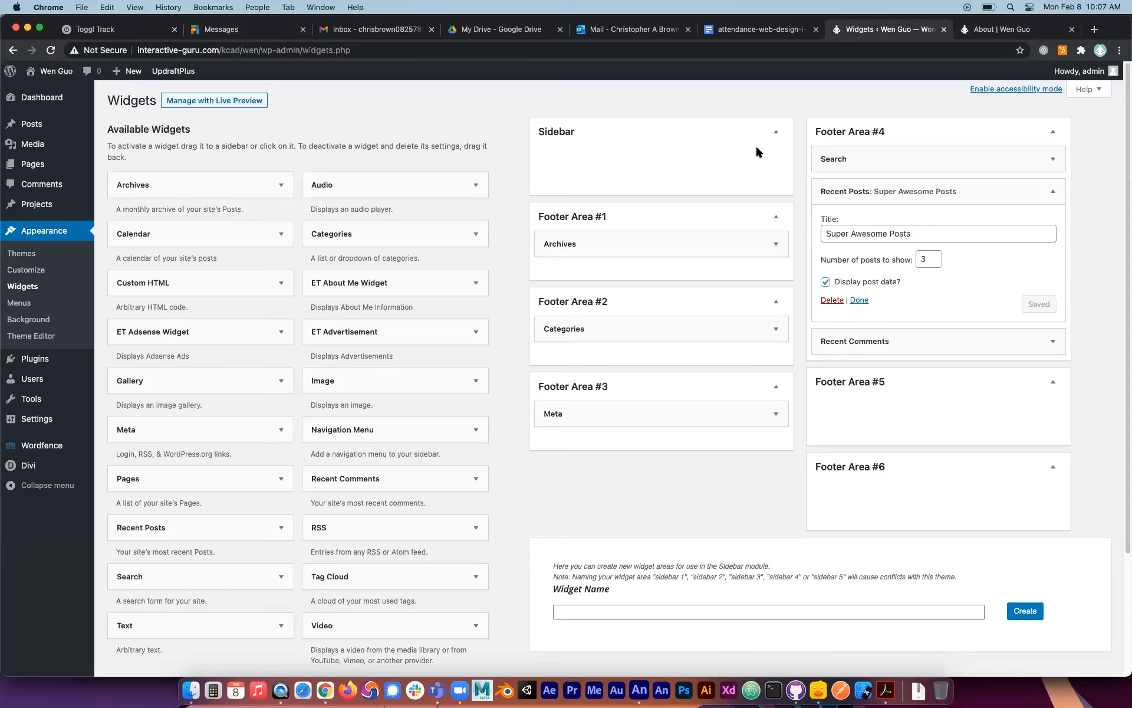
scroll(325, 286, down, 2)
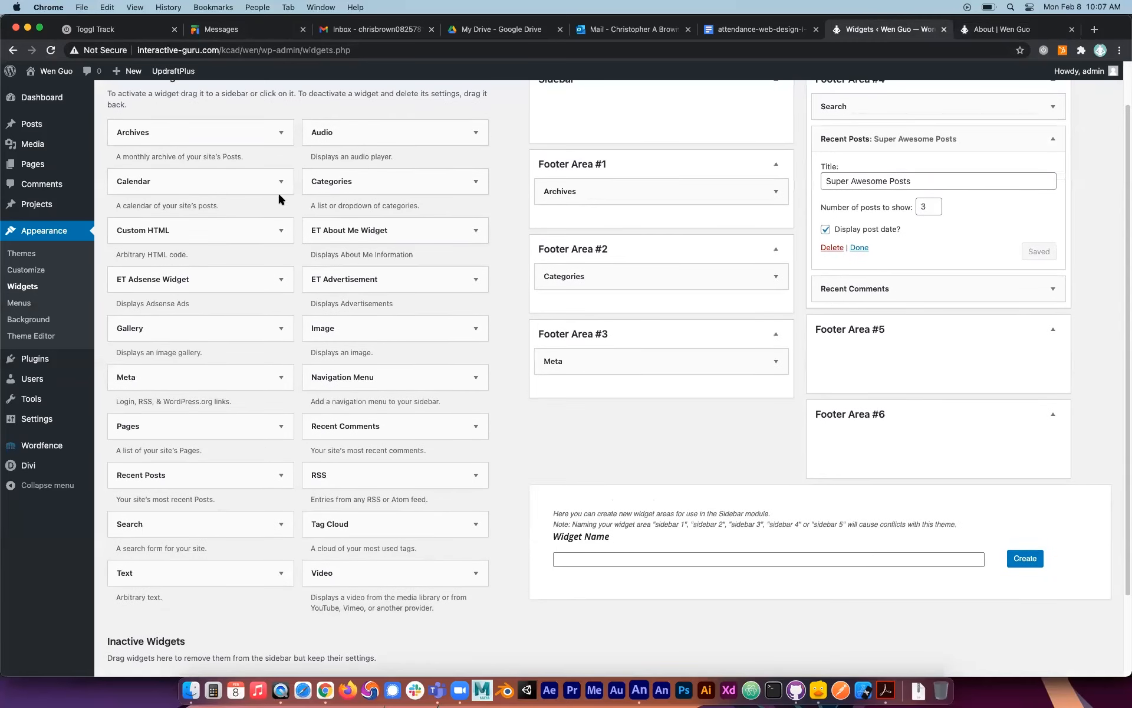
drag(278, 193, 720, 130)
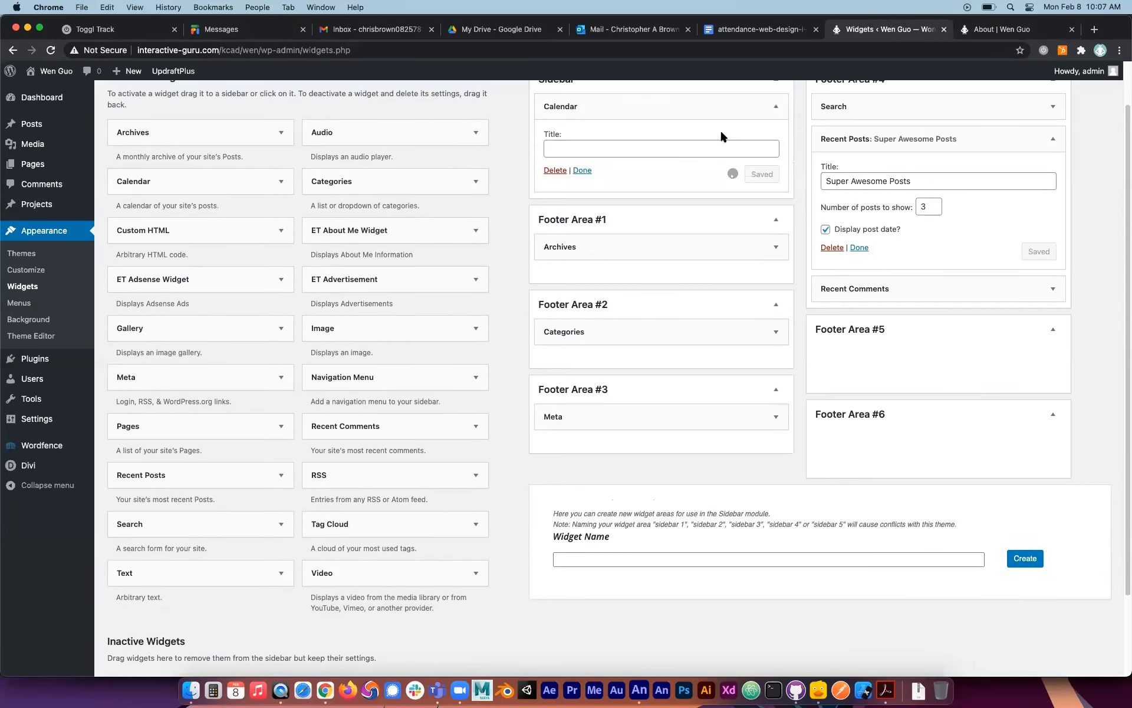
click(673, 147)
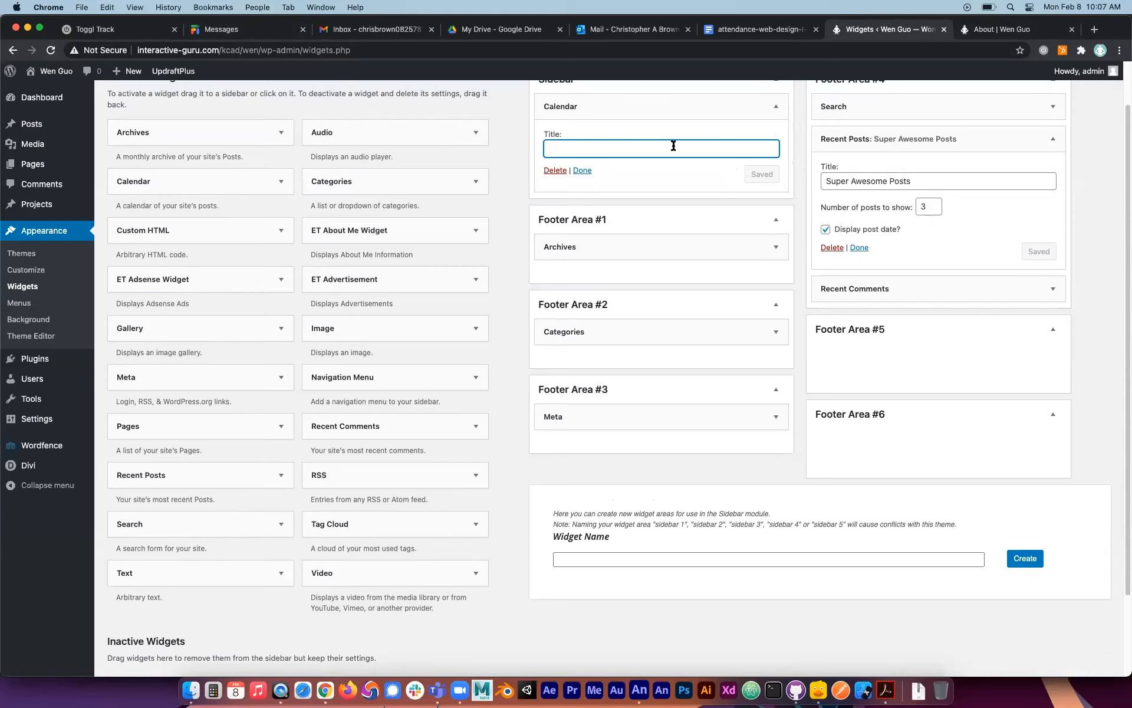
scroll(1003, 133, up, 3)
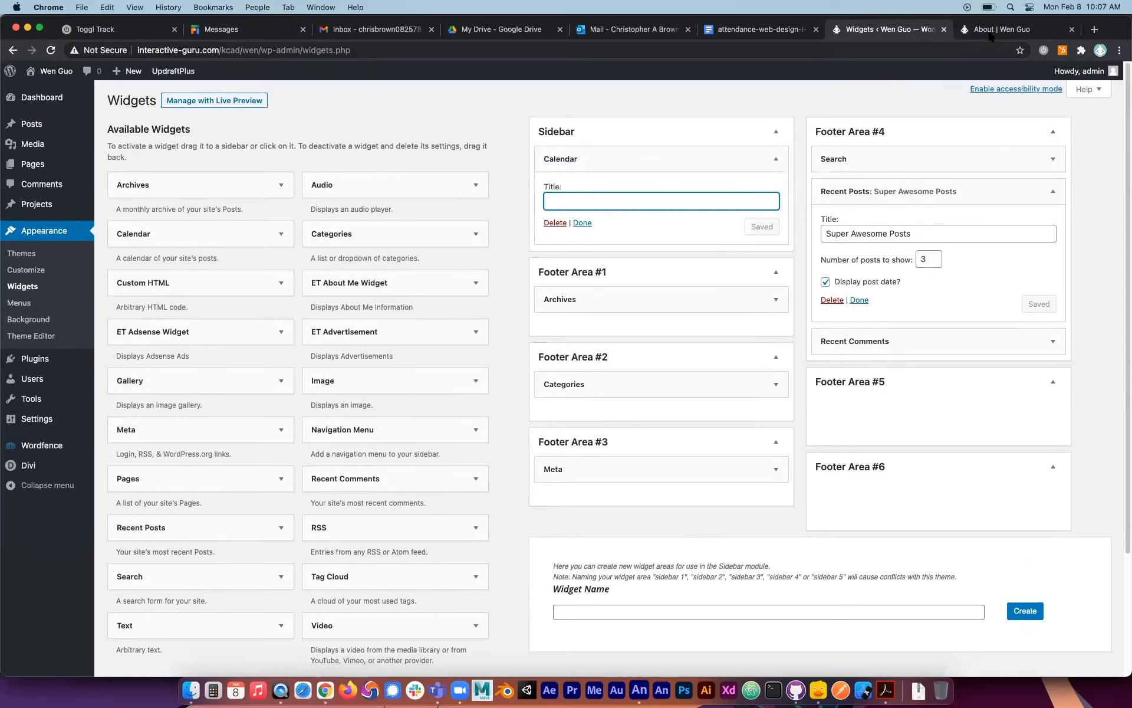
click(1002, 29)
click(50, 51)
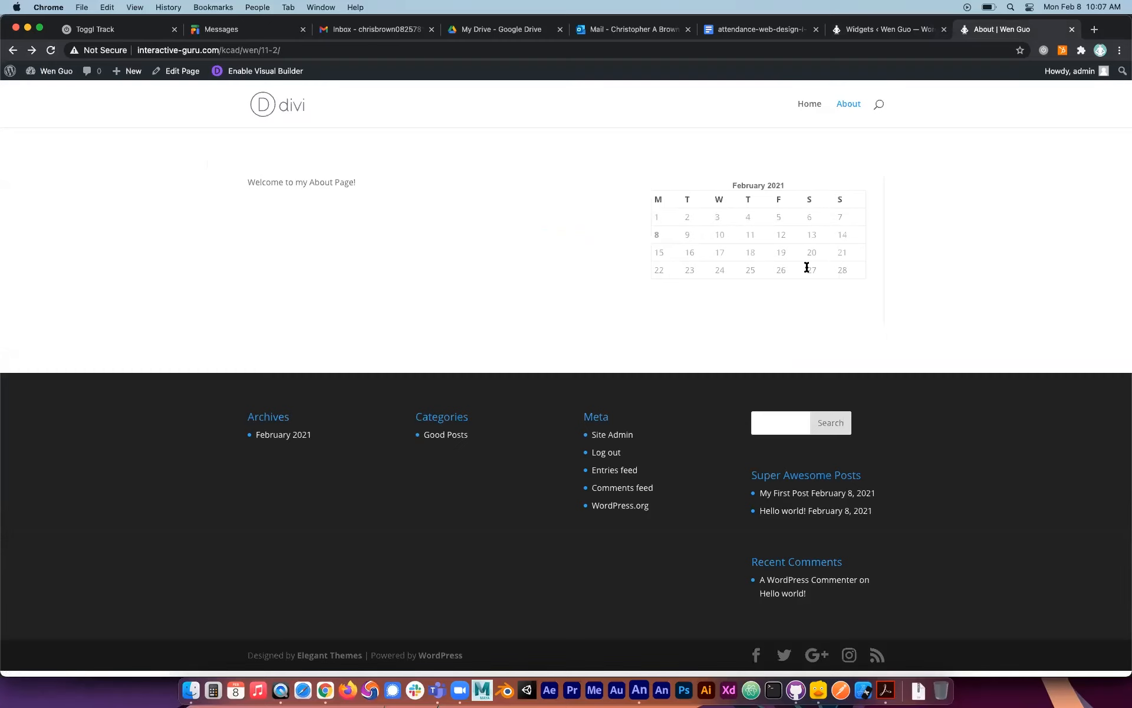
Return to the Widgets page and add an Image widget above the Calendar in the Sidebar.
key(super+Tab)
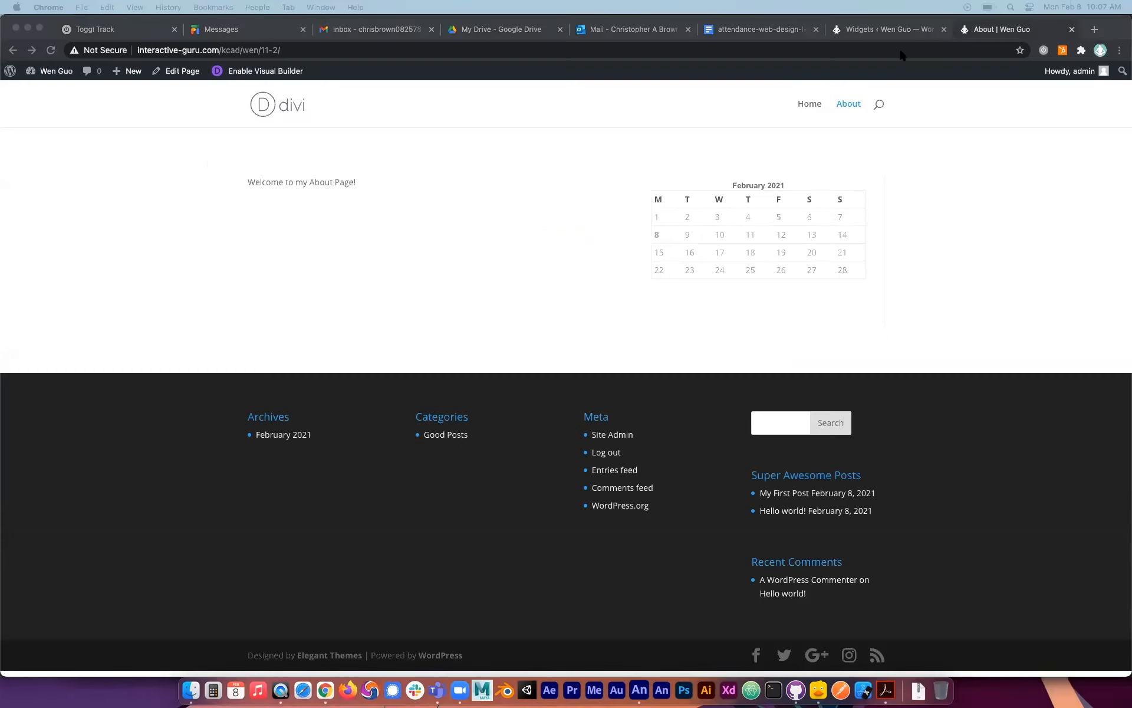
click(901, 27)
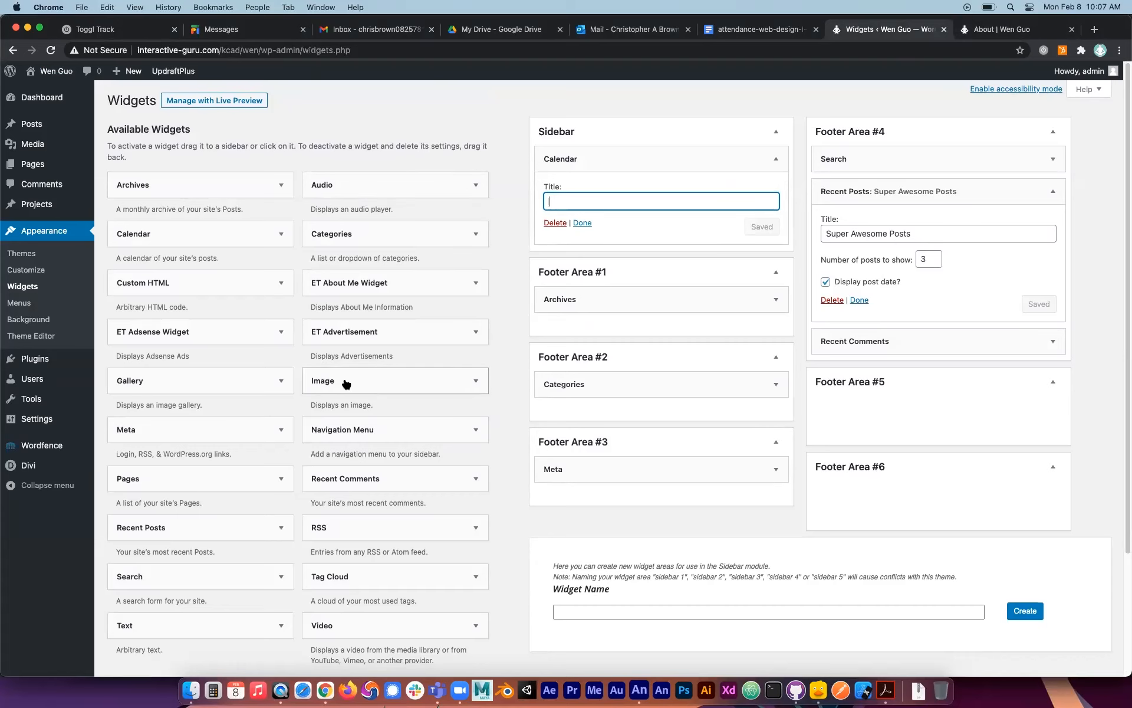
scroll(250, 379, down, 3)
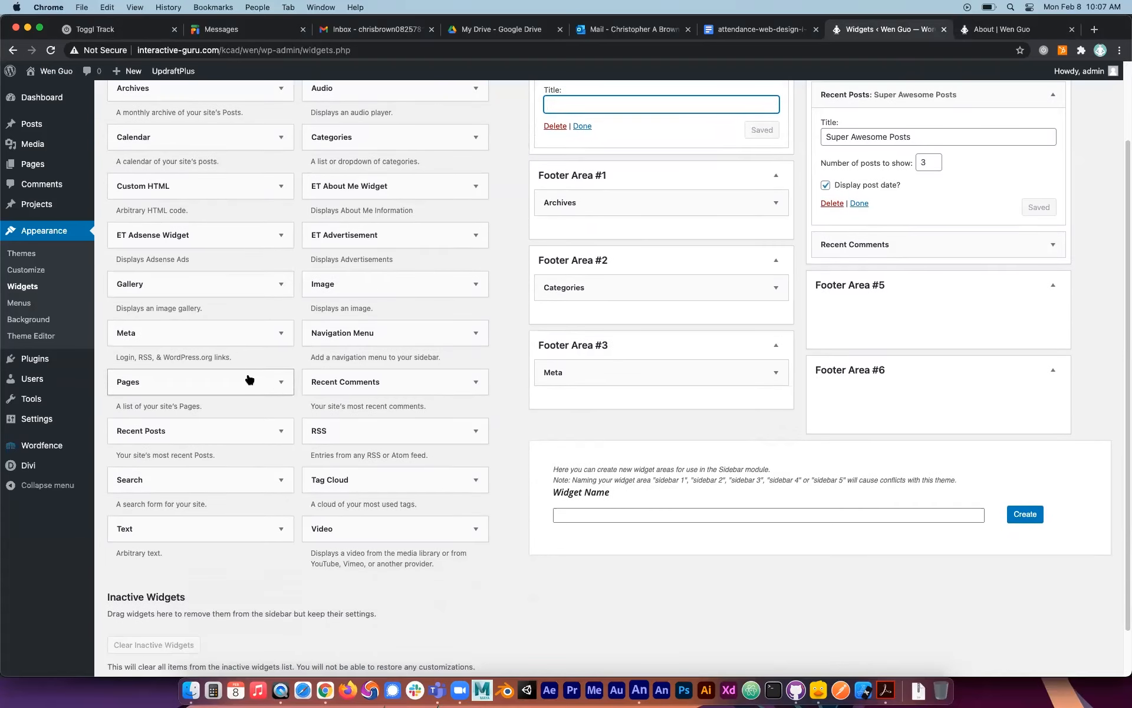
click(276, 529)
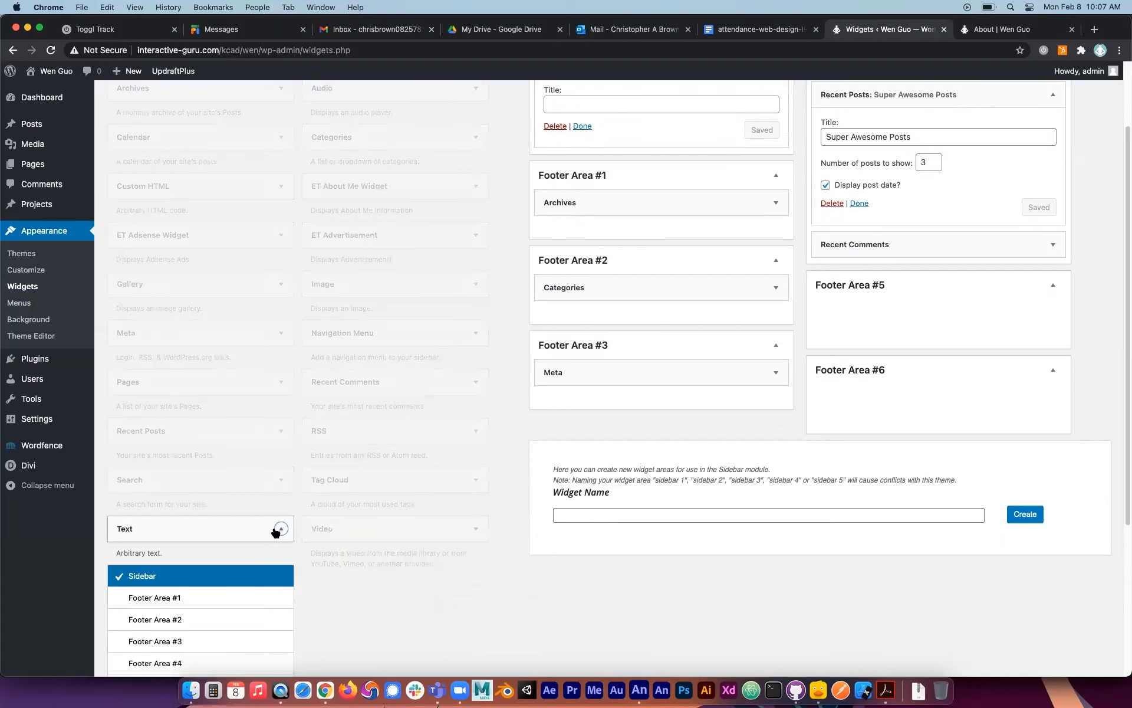
click(276, 529)
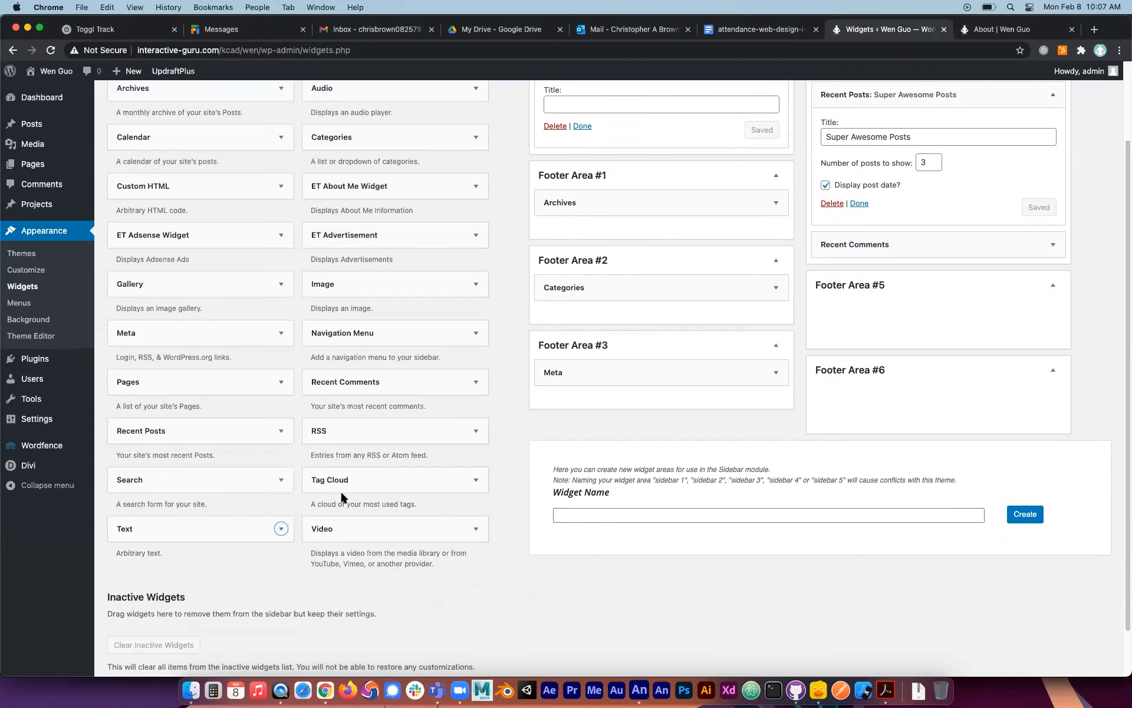
scroll(390, 210, up, 1)
scroll(390, 214, up, 2)
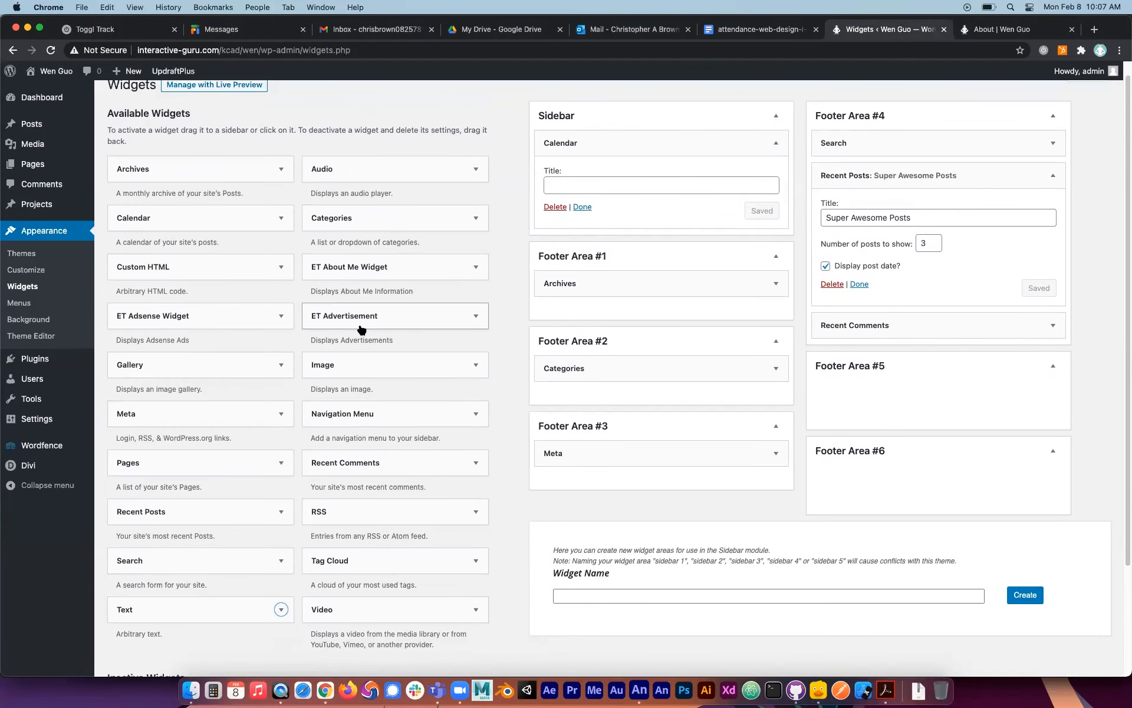
drag(384, 373, 664, 155)
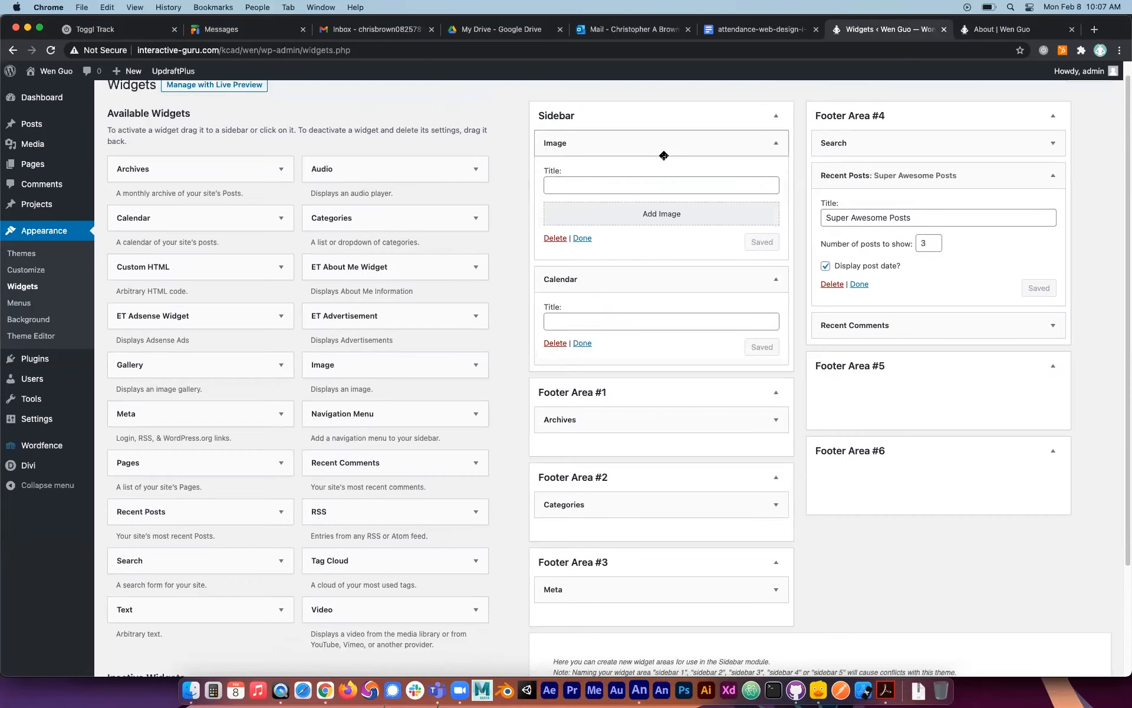
Upload 425966.jpg from the Desktop, add it to the Sidebar's Image widget, and save the widget.
click(659, 213)
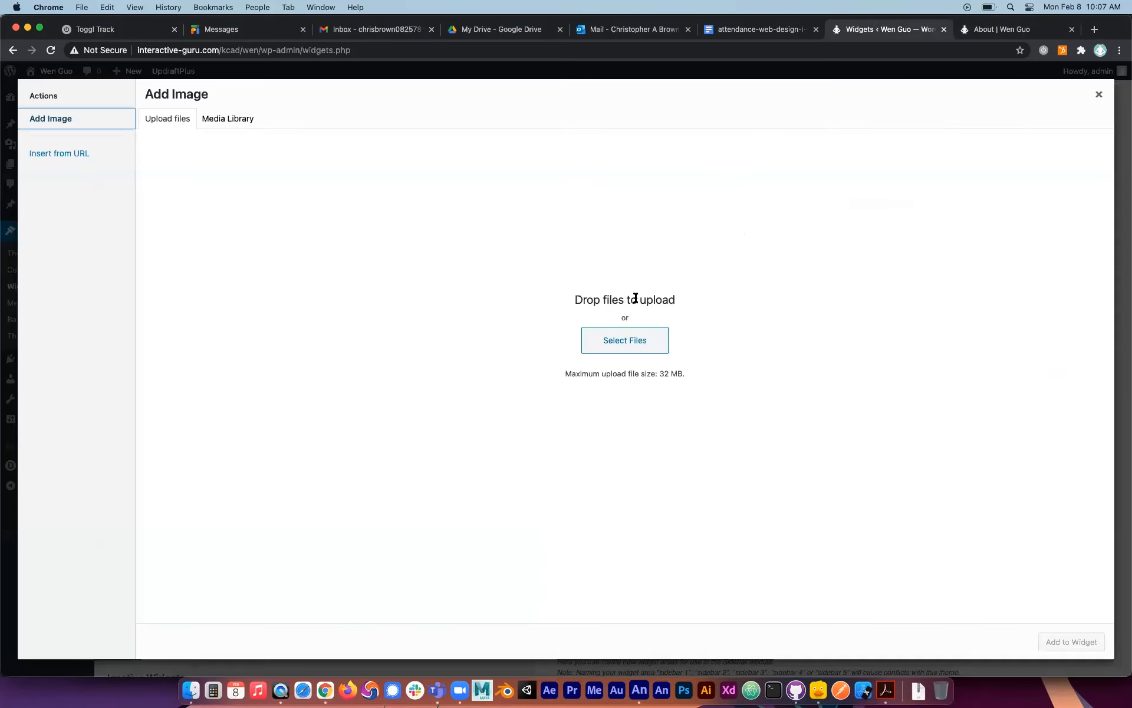
click(629, 339)
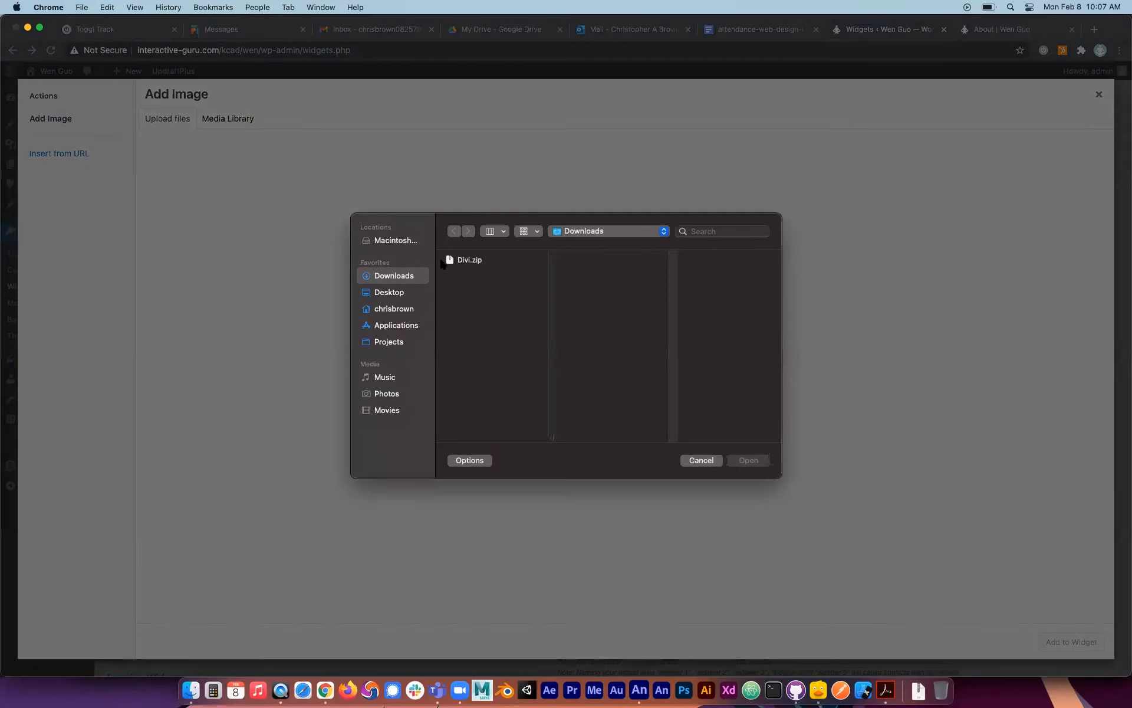
click(399, 292)
click(481, 260)
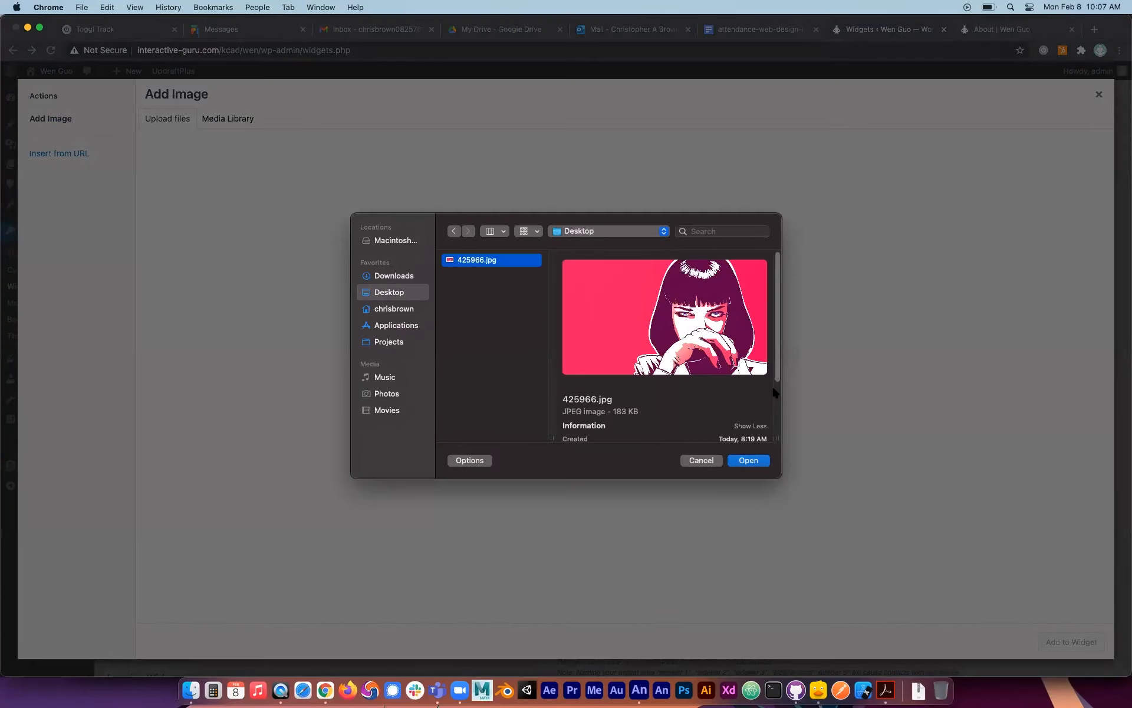
click(749, 460)
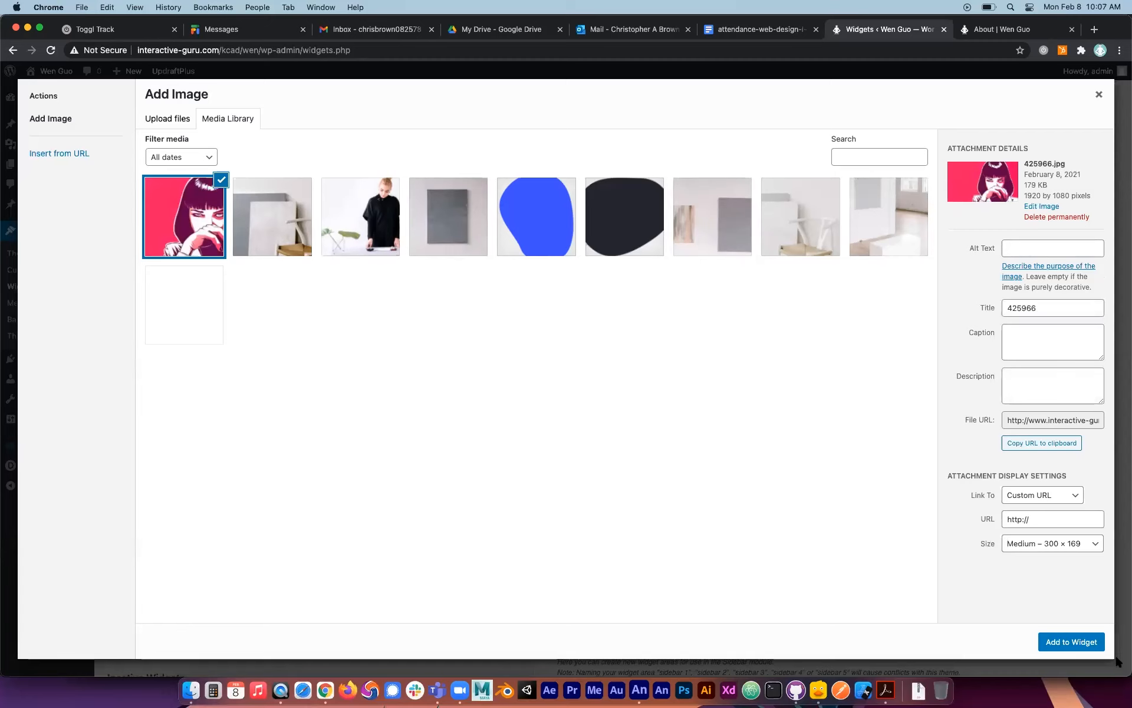
click(1074, 641)
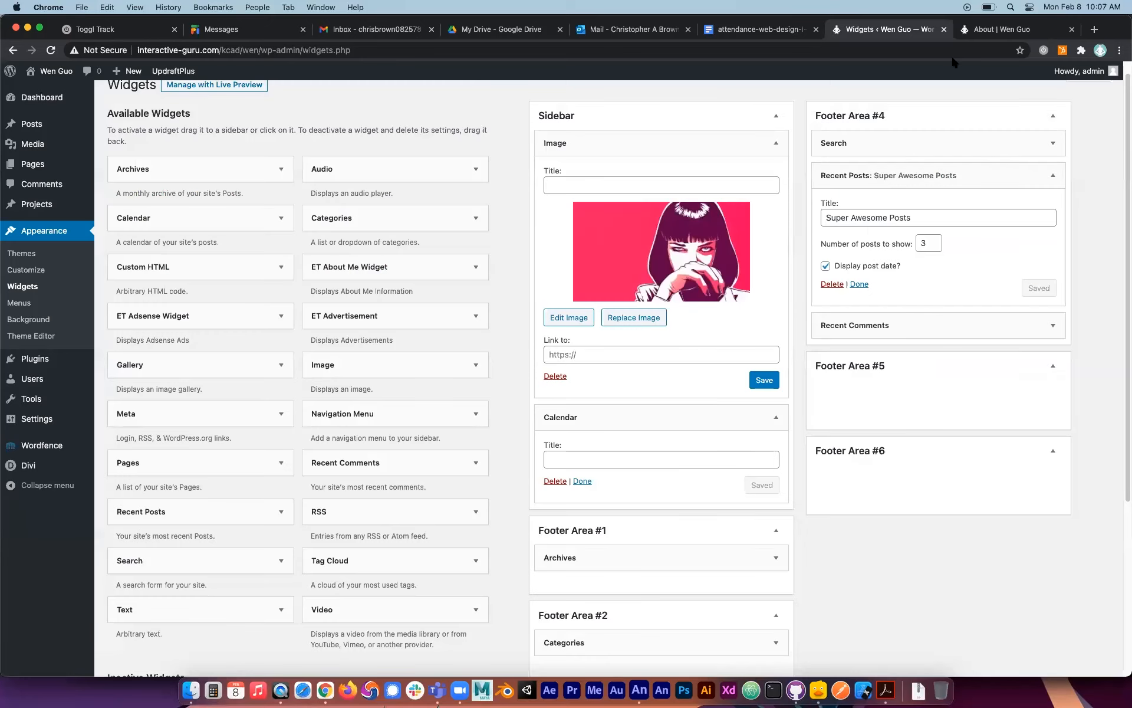
click(764, 381)
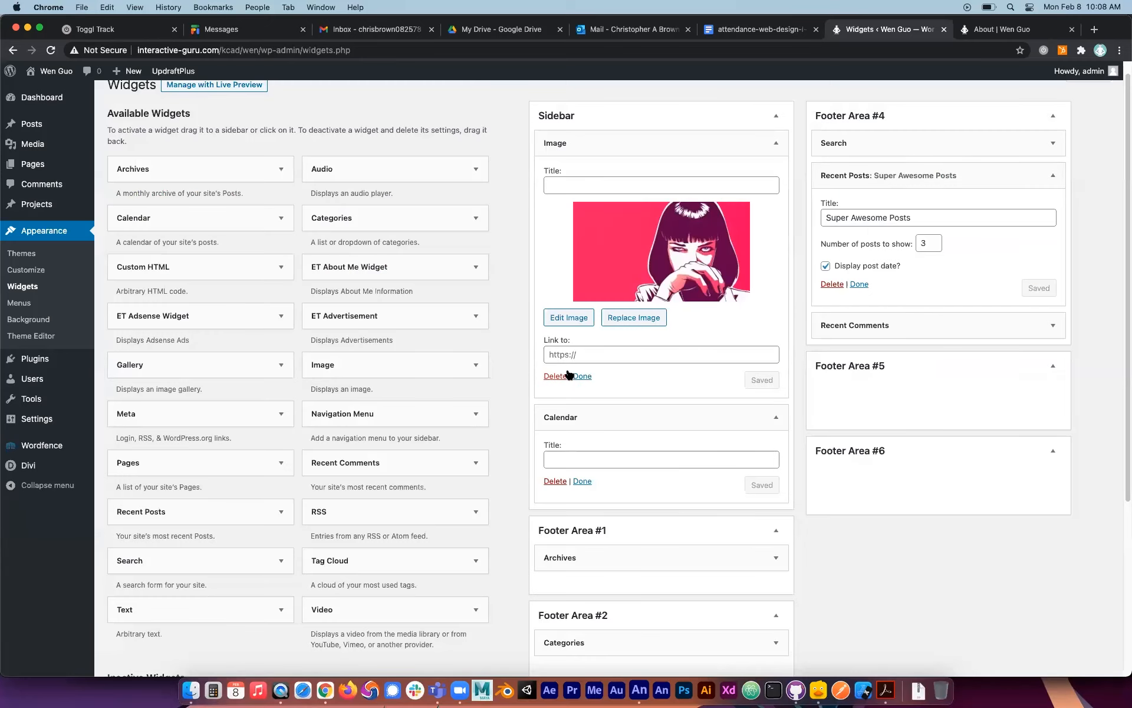
click(591, 358)
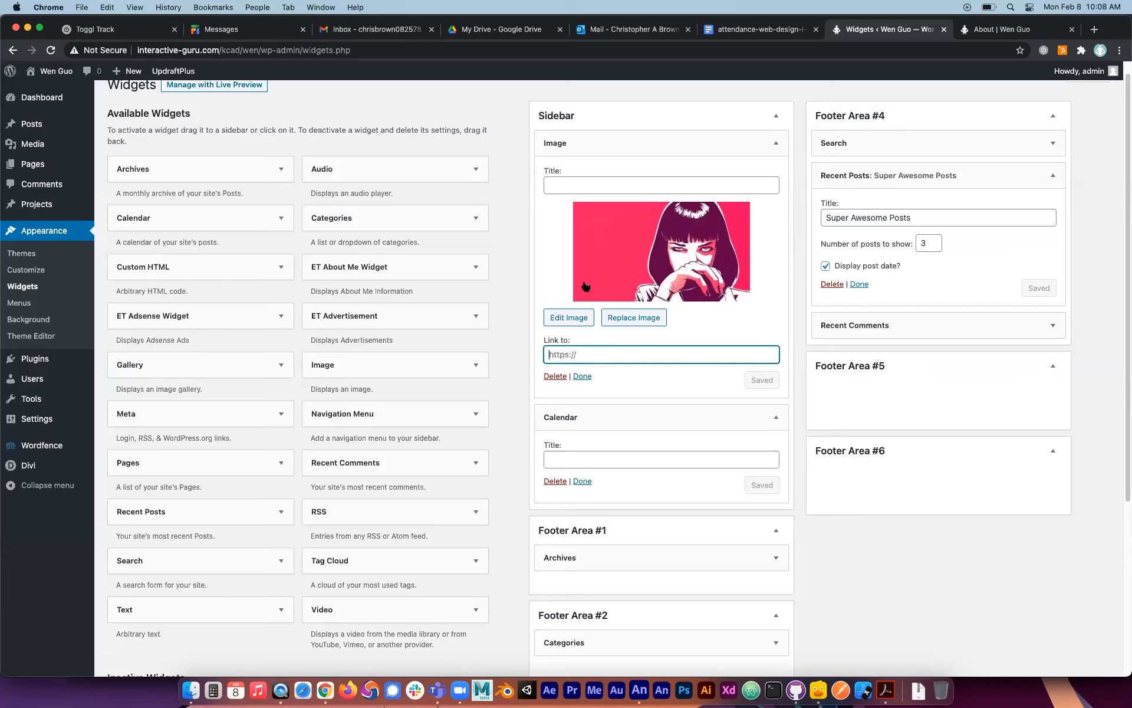
Reload the About page to check the Sidebar's image, and compare its layout with the Home page.
click(1011, 31)
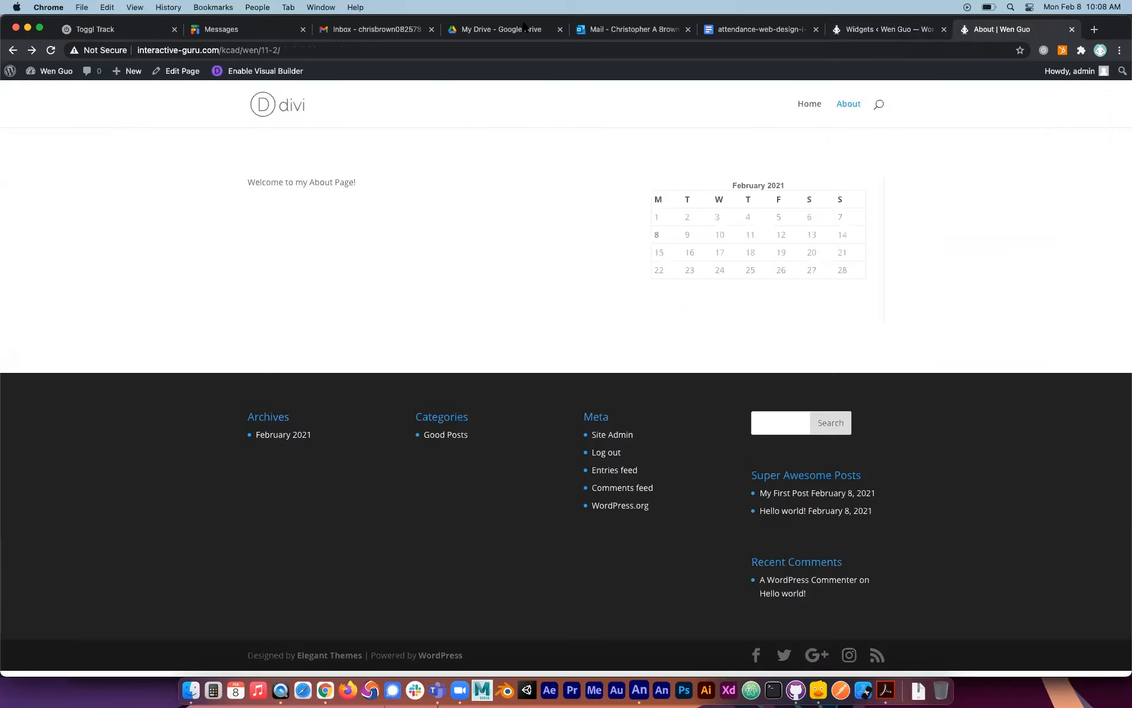
click(50, 50)
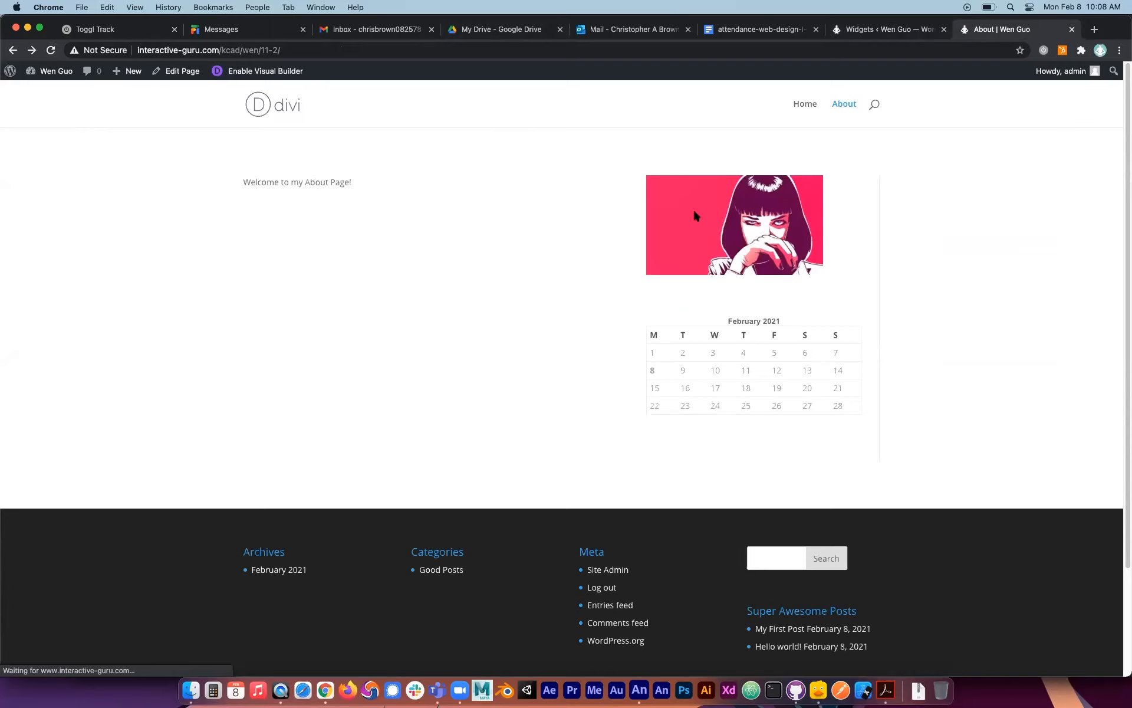
scroll(755, 354, down, 3)
scroll(748, 380, up, 3)
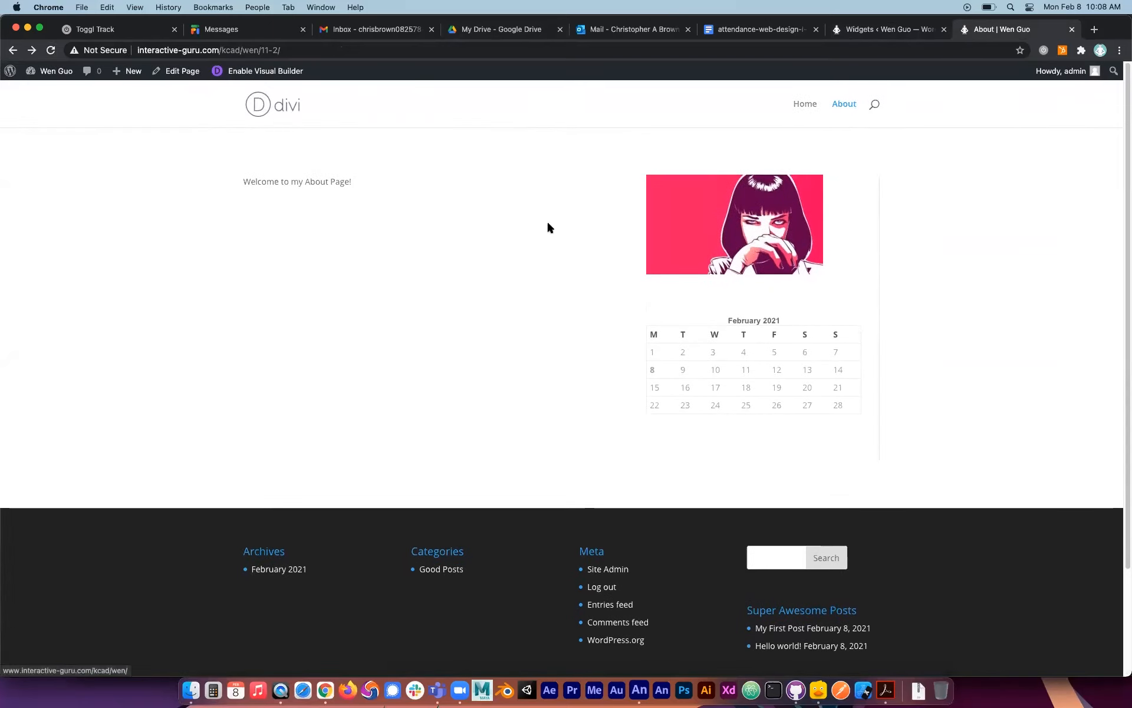
click(806, 104)
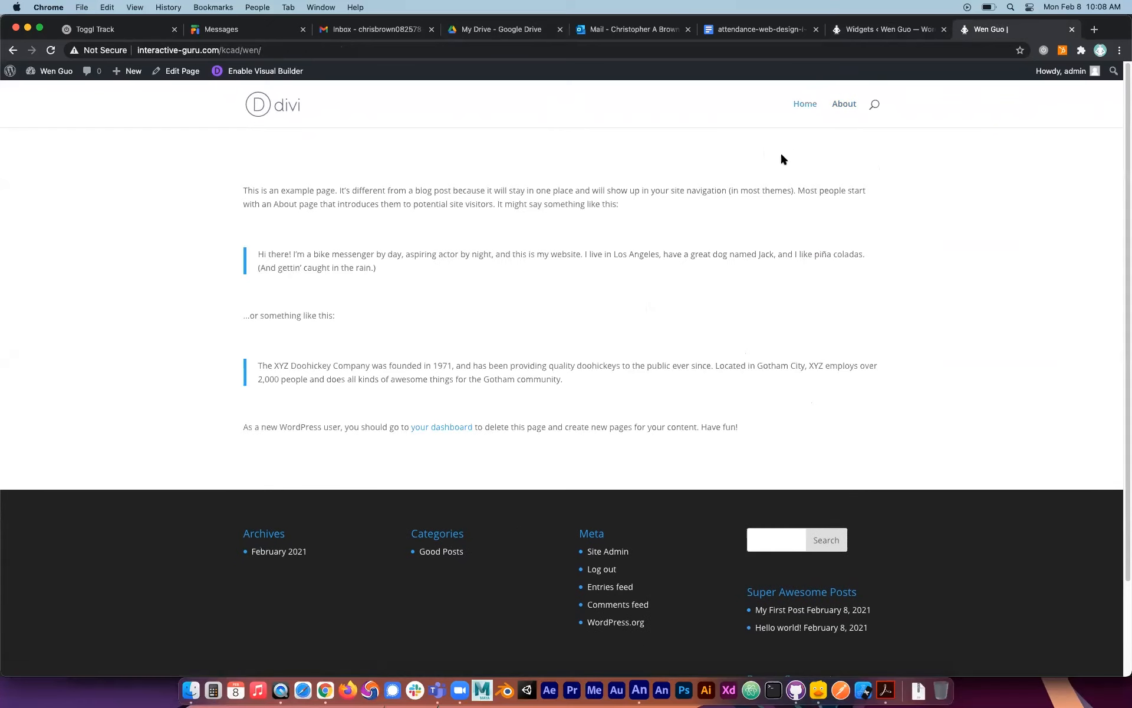
click(842, 105)
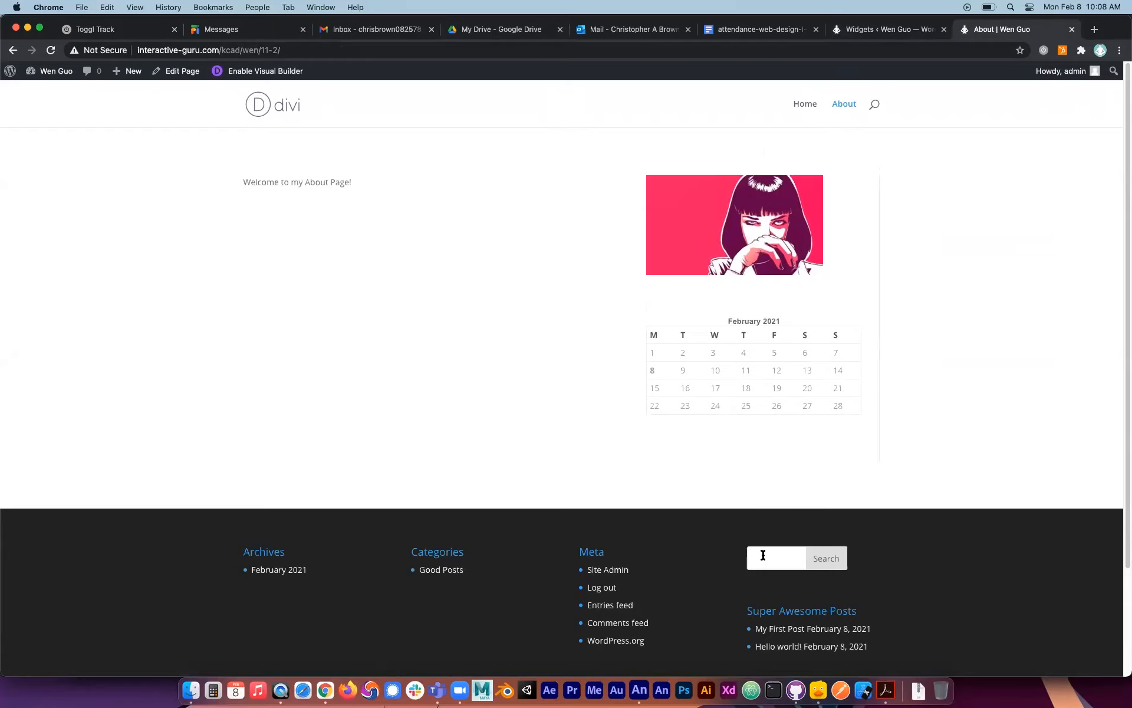
Delete the Image widget from the Sidebar, and permanently delete 425966.jpg from the Media Library.
click(883, 30)
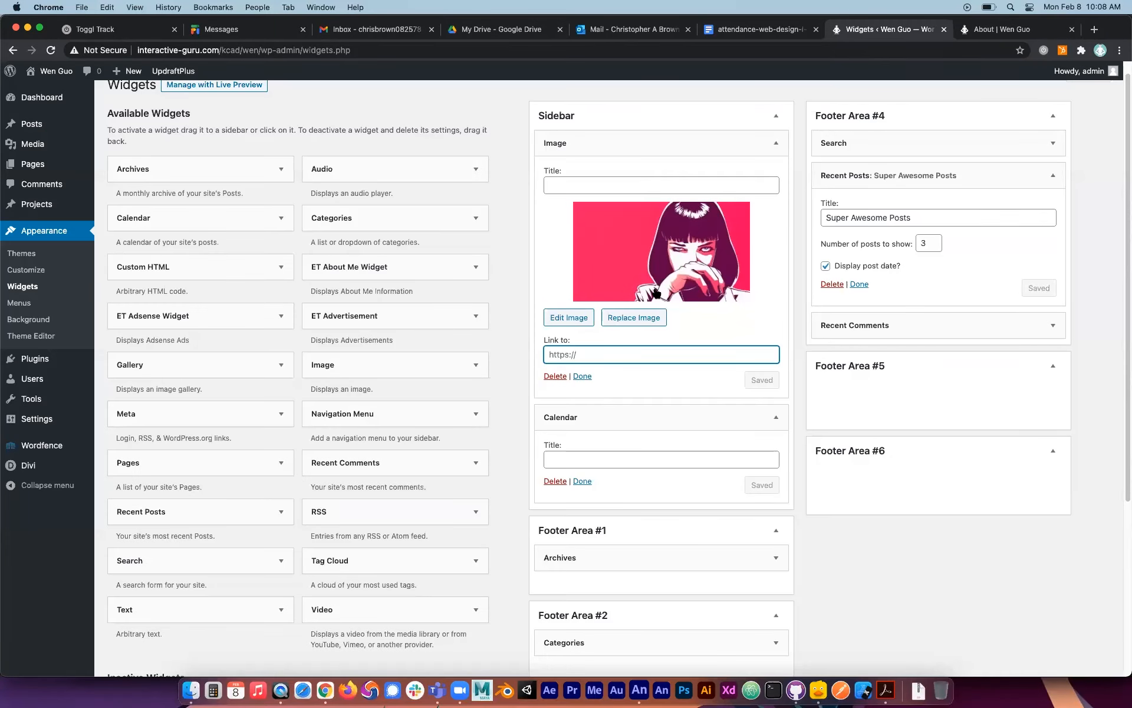
click(556, 377)
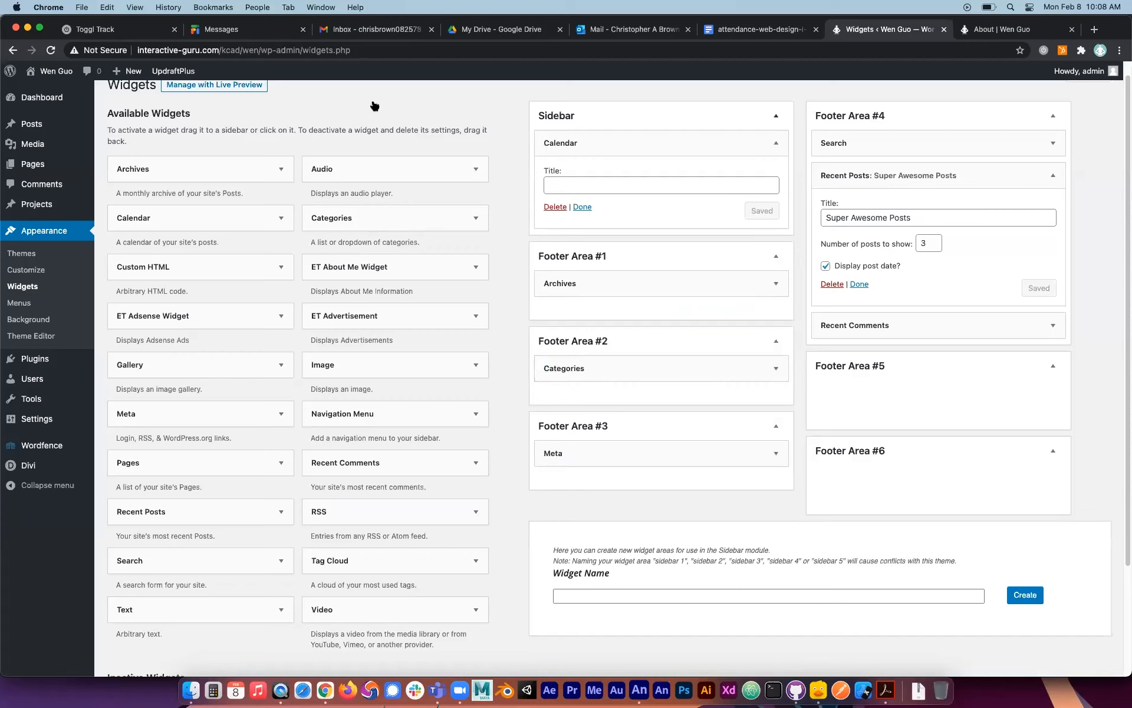
click(40, 146)
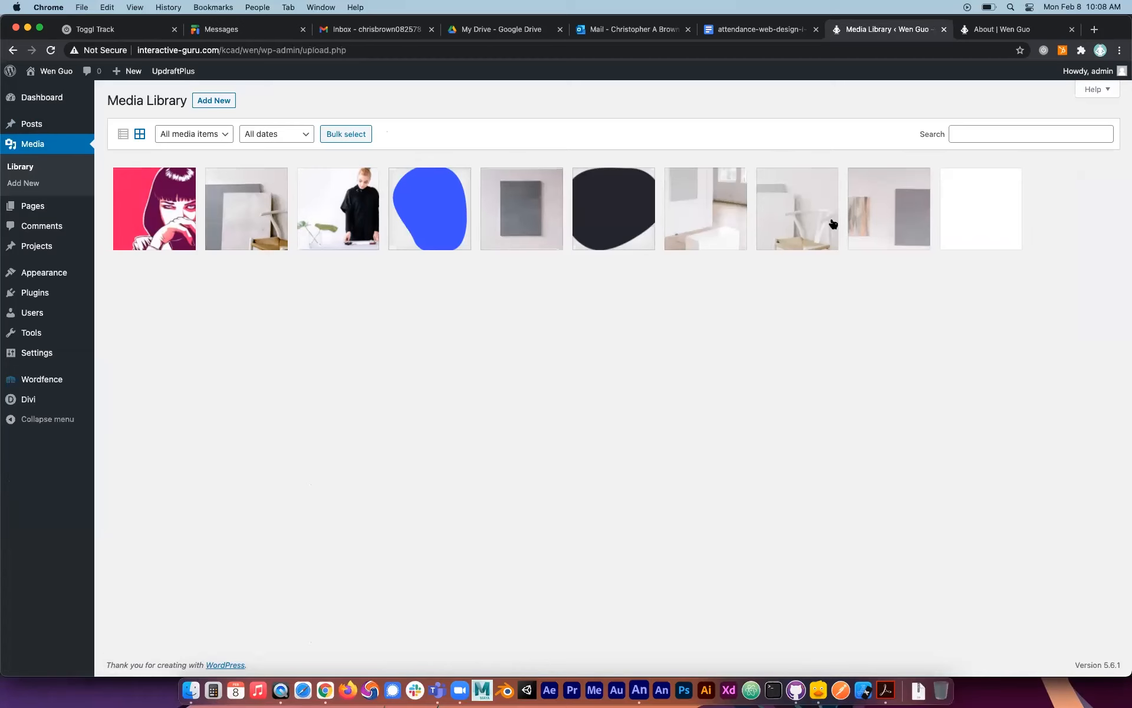
click(177, 218)
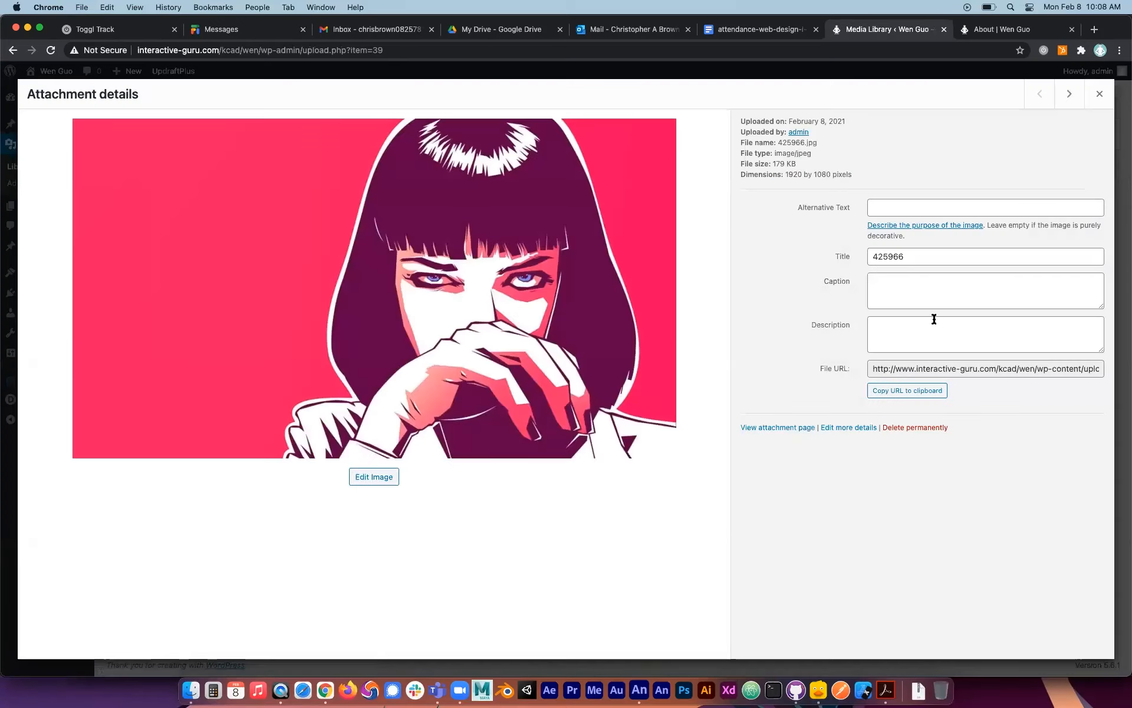
click(937, 428)
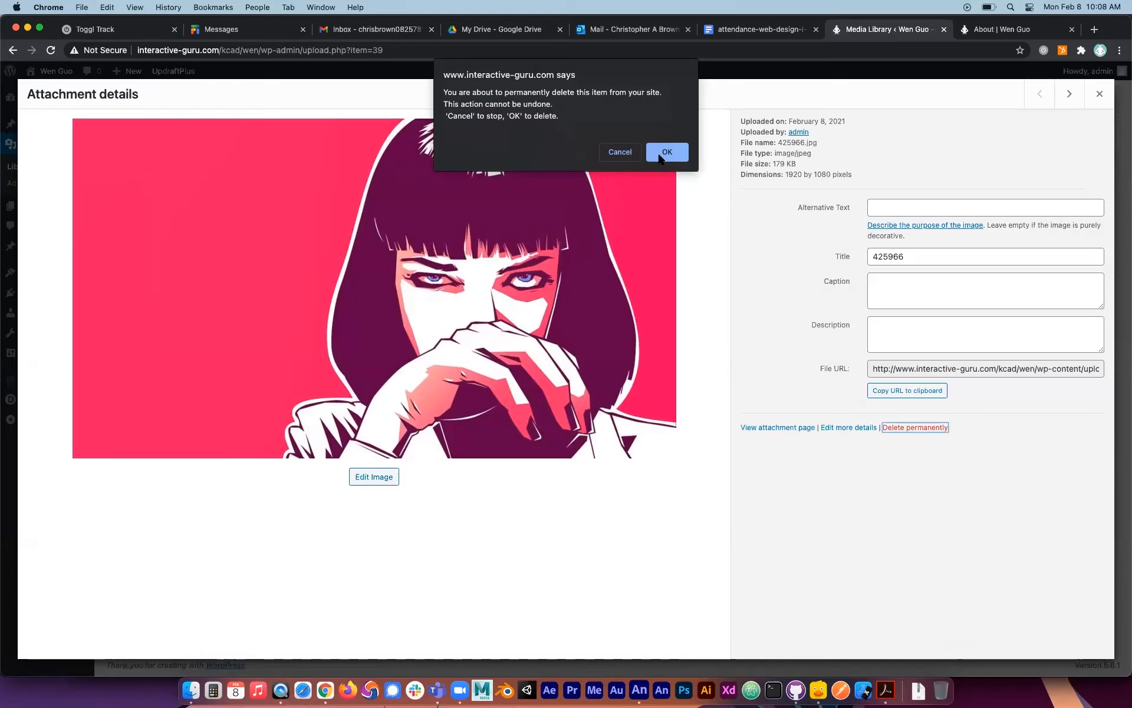
click(661, 146)
Return to the Widgets page and look through the available widgets, including ET About Me Widget and ET Advertisement.
click(122, 307)
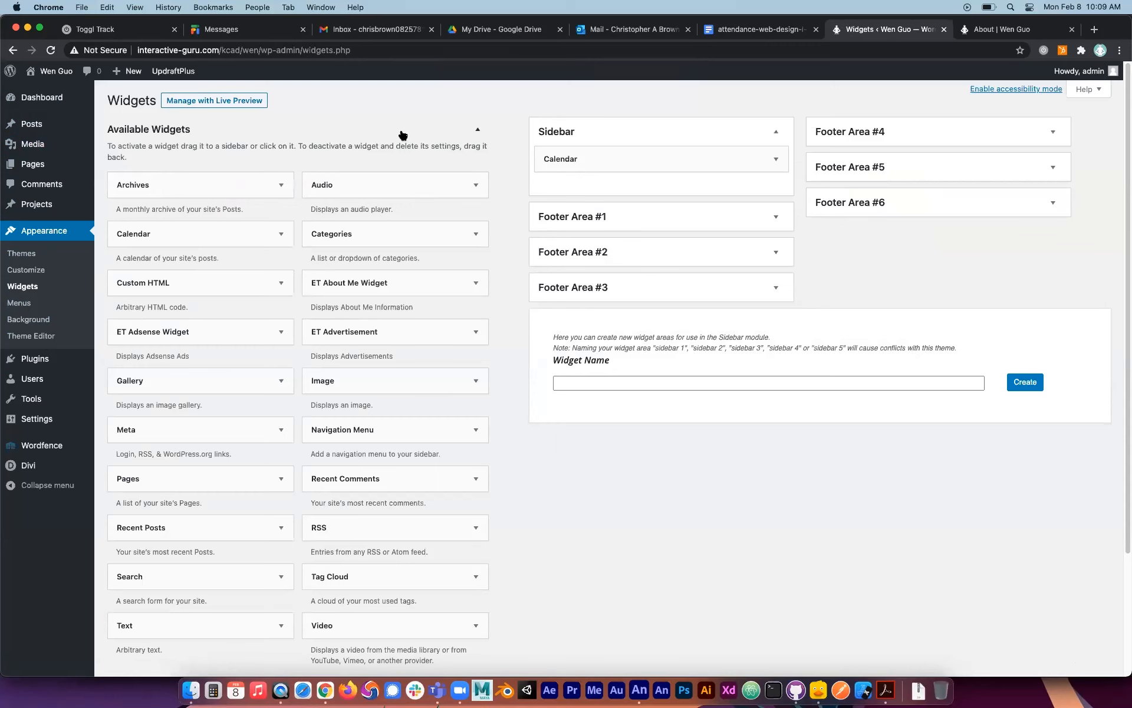
scroll(386, 384, down, 3)
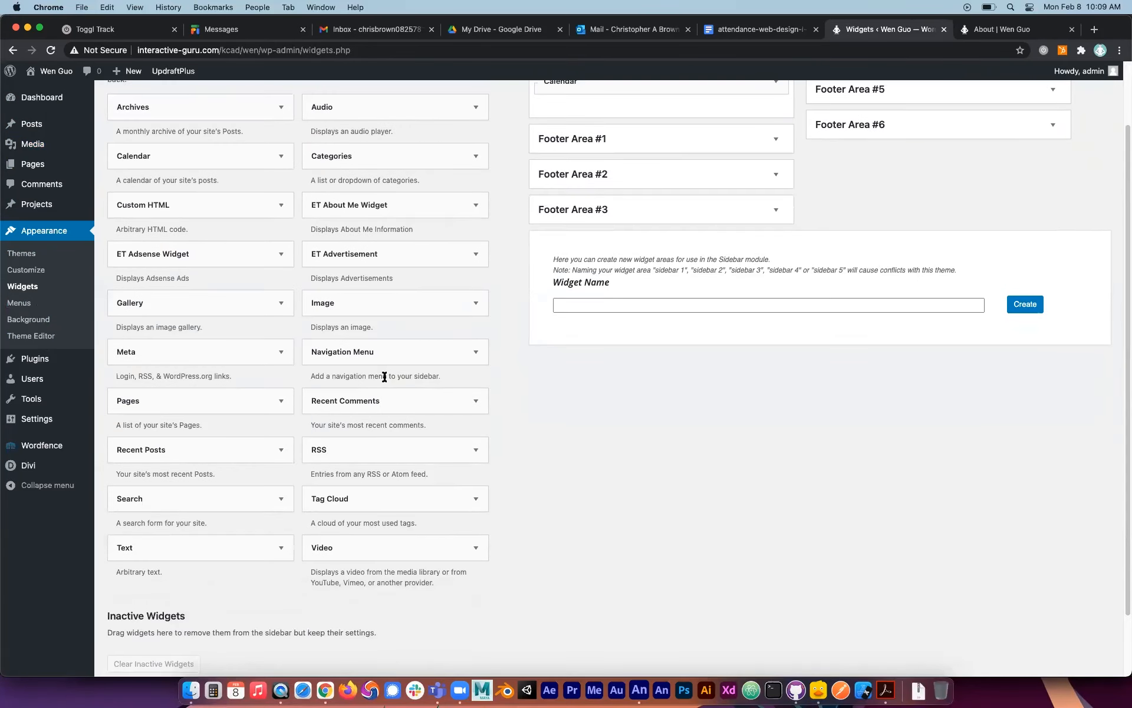
scroll(386, 381, up, 1)
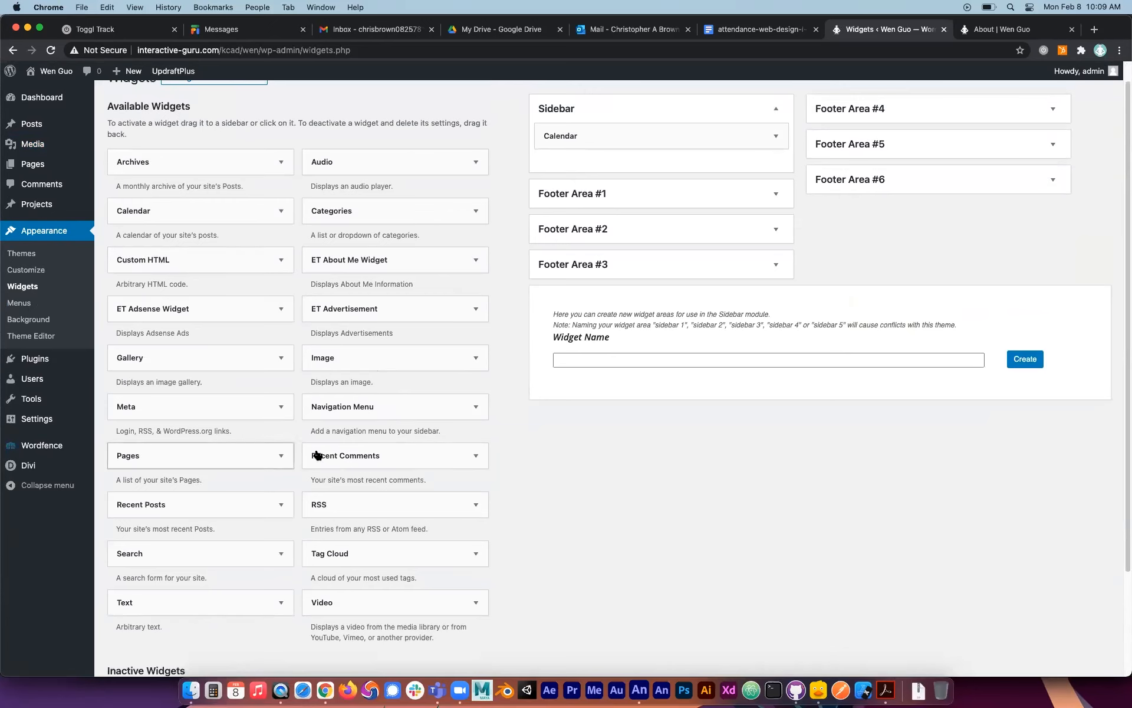
click(478, 258)
click(478, 257)
click(460, 309)
click(475, 309)
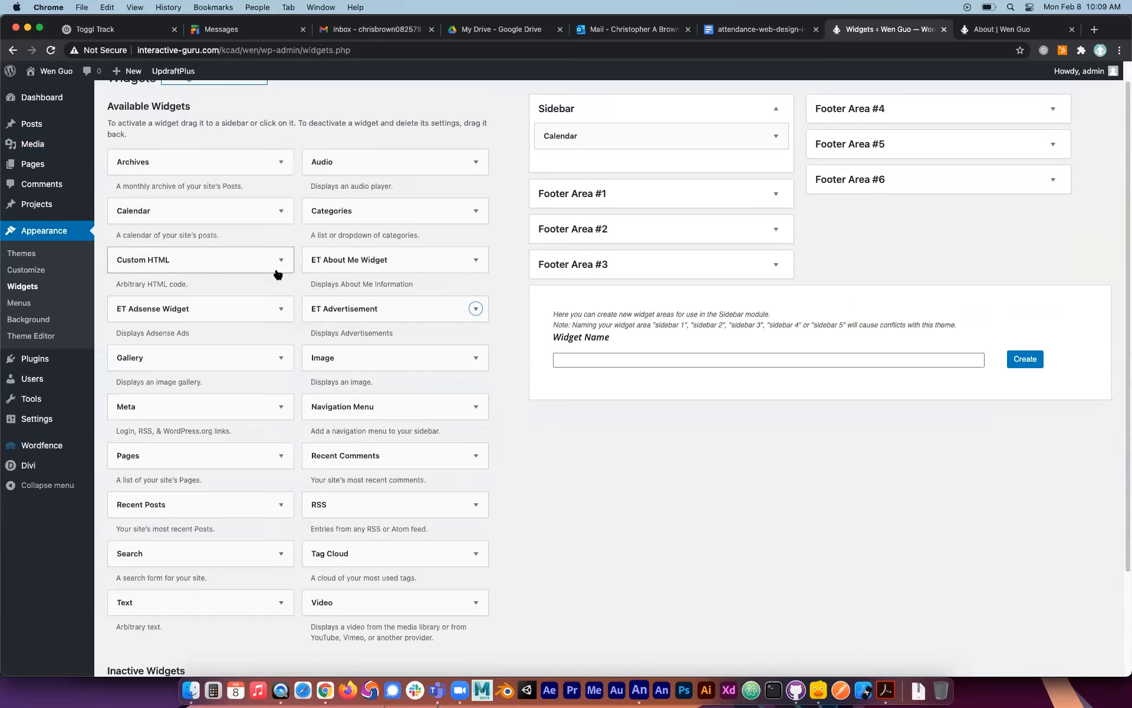
scroll(221, 387, down, 3)
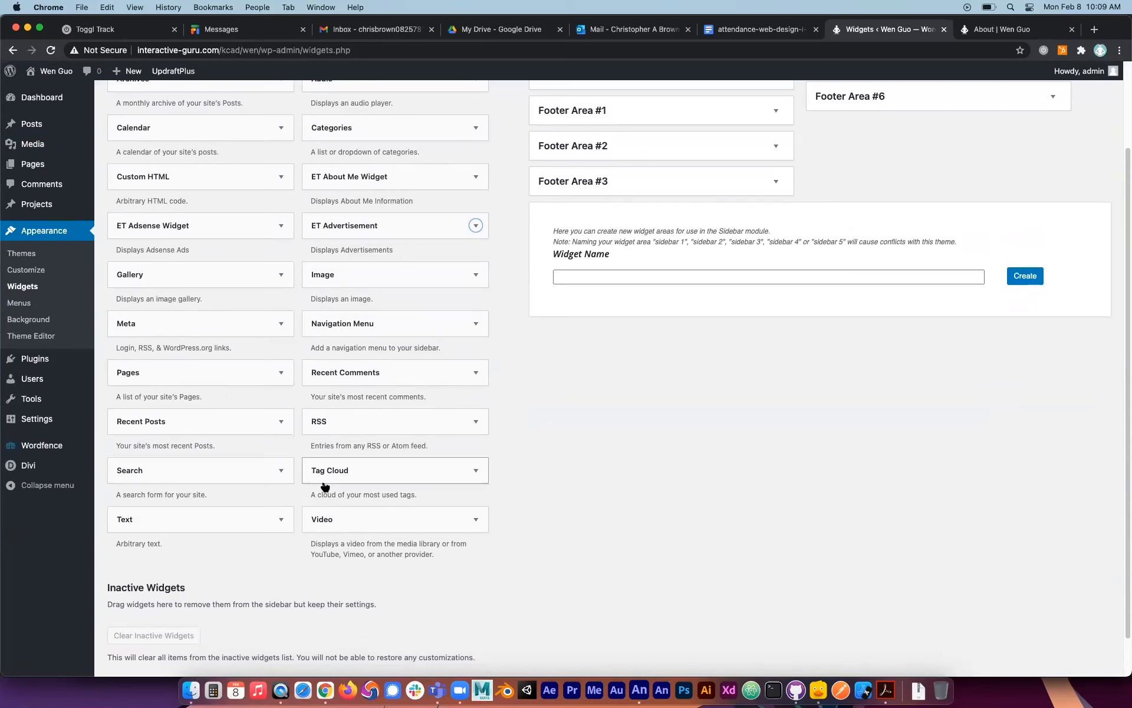
scroll(635, 370, up, 3)
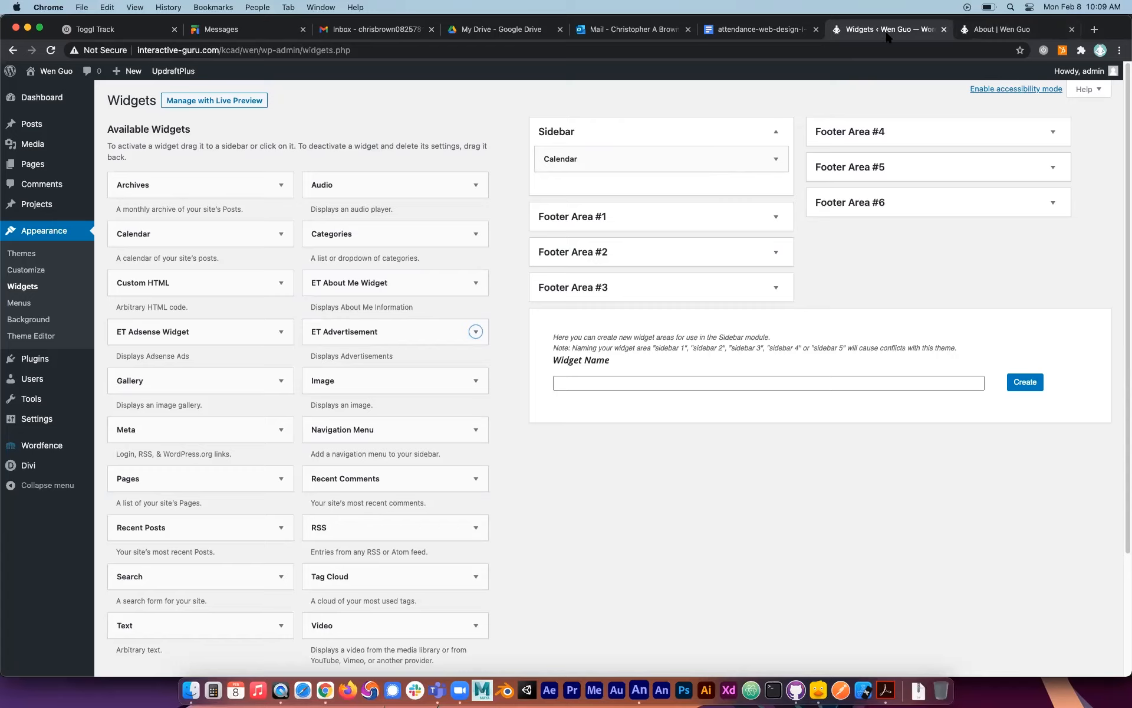
Reload the About page to check its Sidebar, and open the page in the Divi Visual Builder.
click(982, 29)
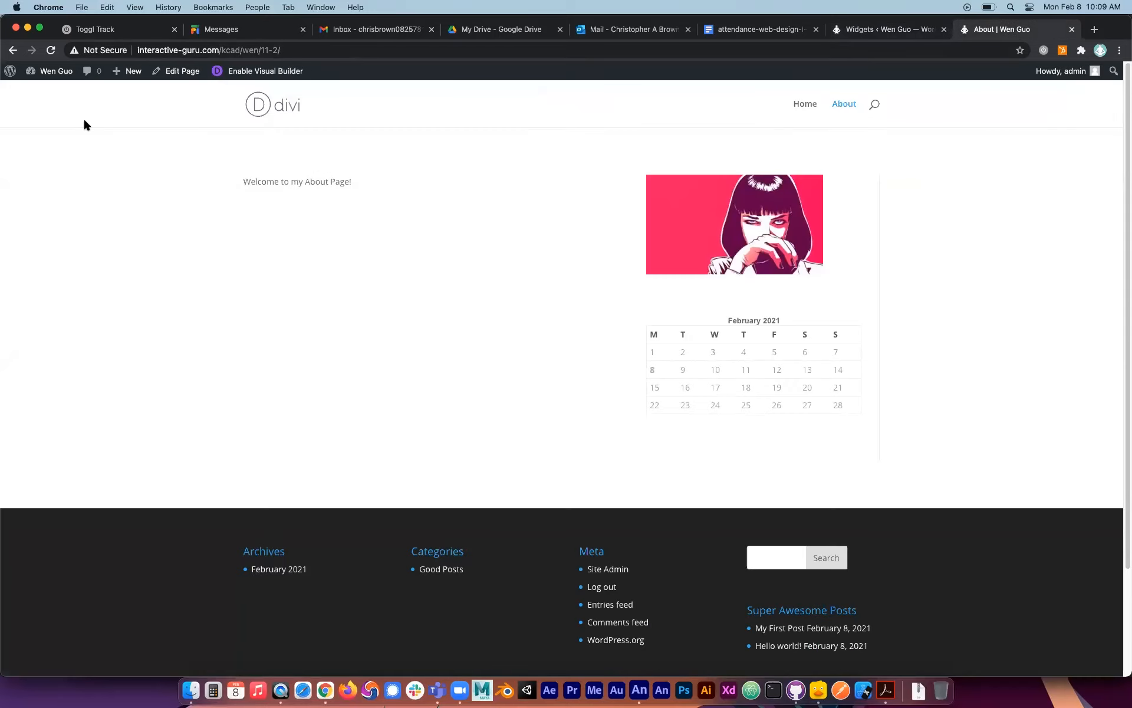
click(51, 50)
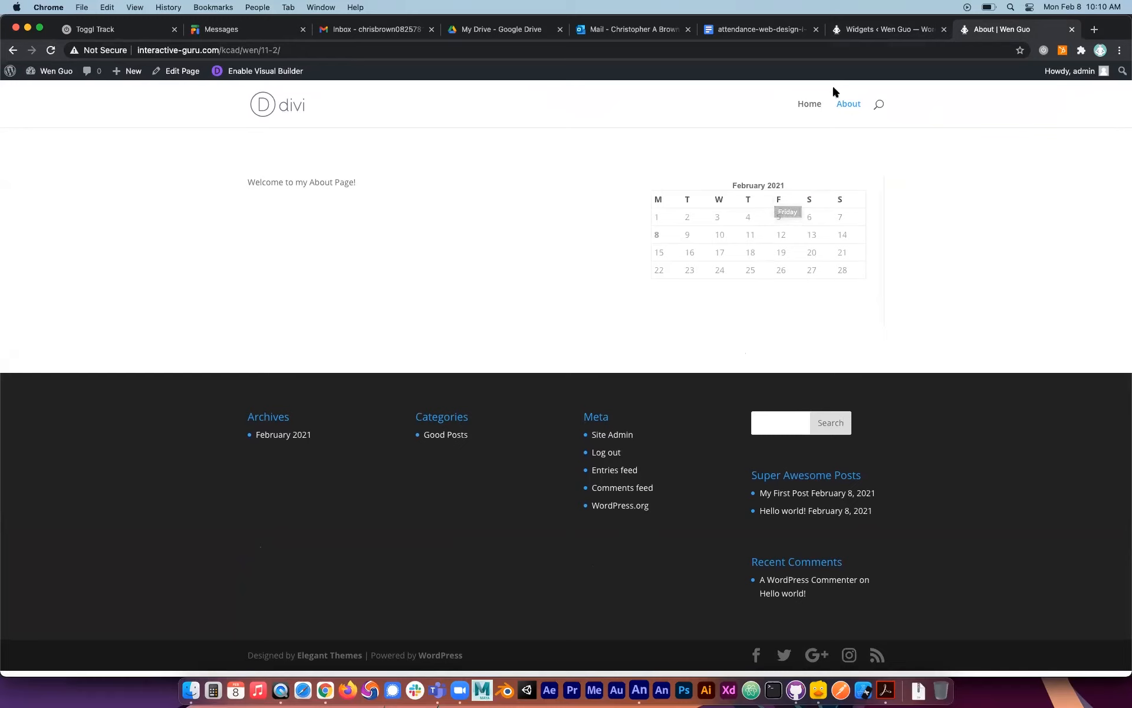
click(282, 72)
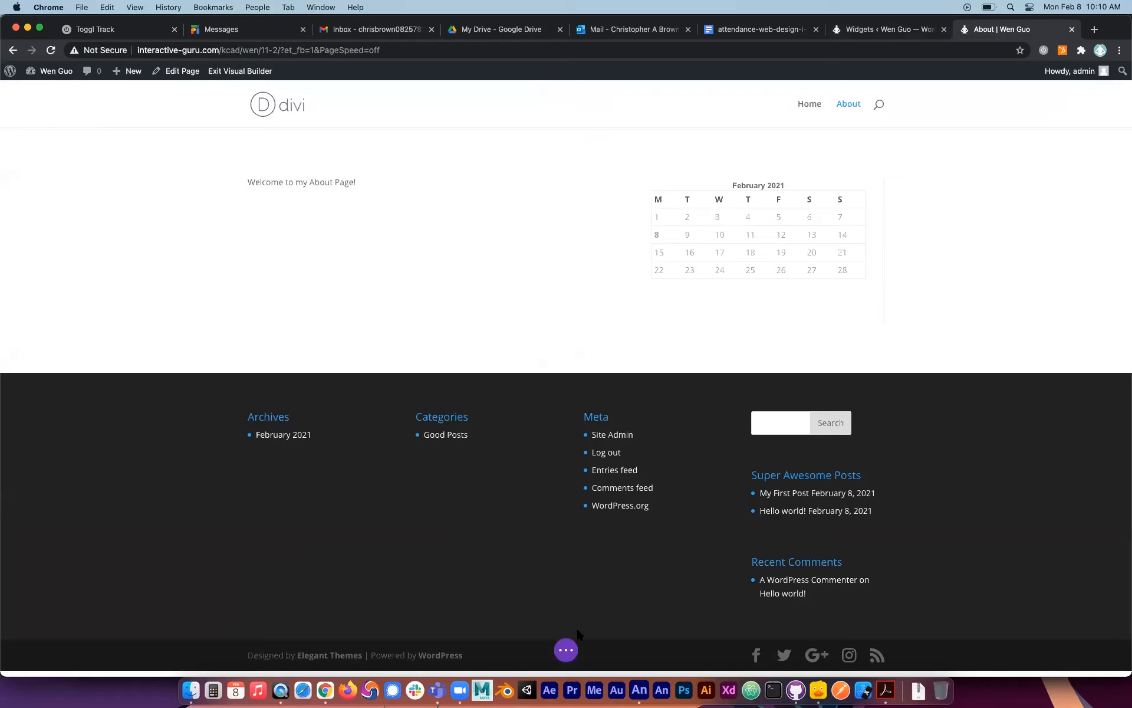
Replace the About page's content with the premade Yoga Studio About layout, save the page, and exit the Visual Builder.
click(567, 649)
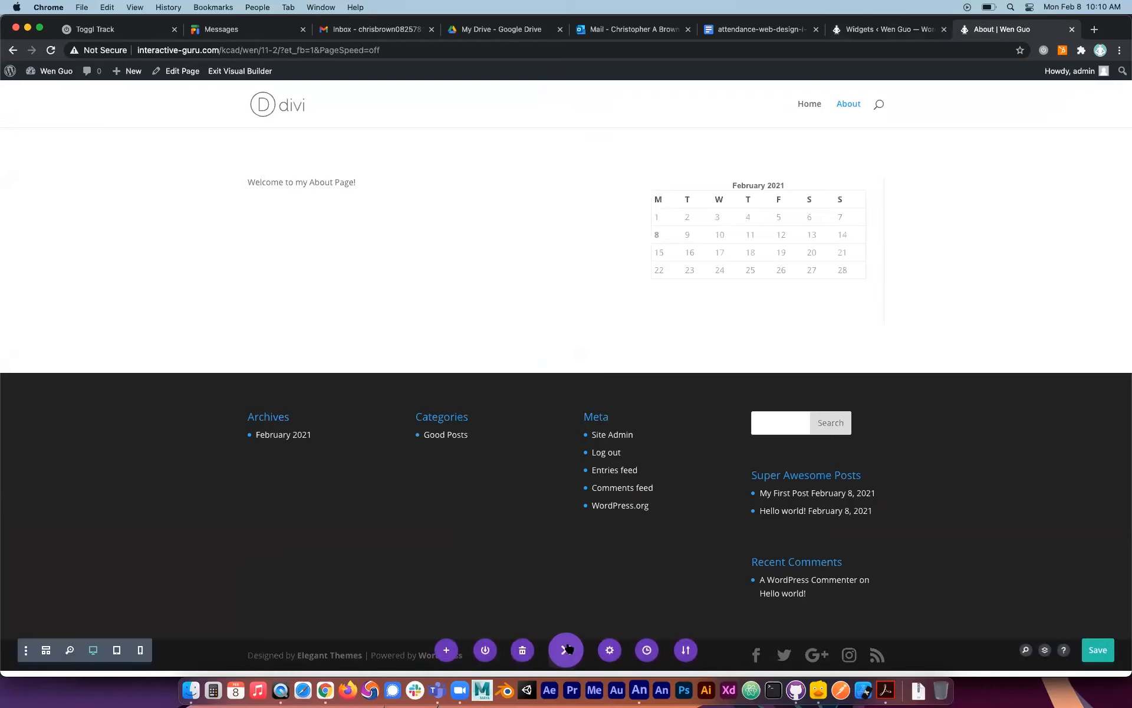
click(448, 651)
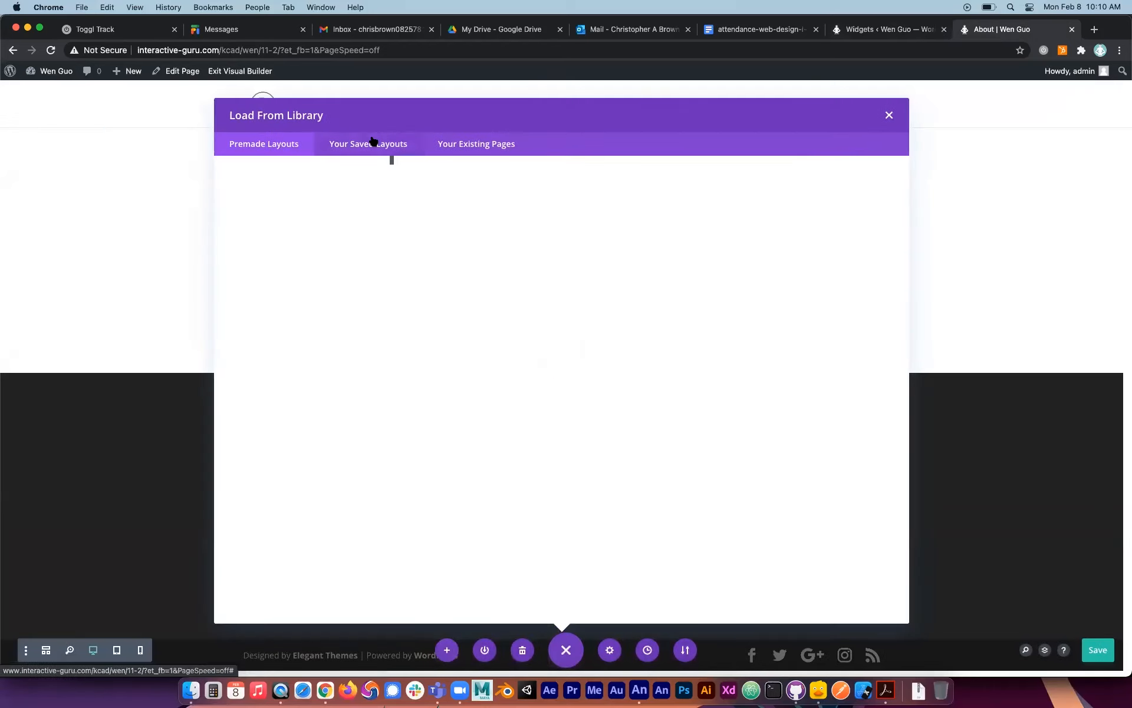
scroll(614, 425, down, 5)
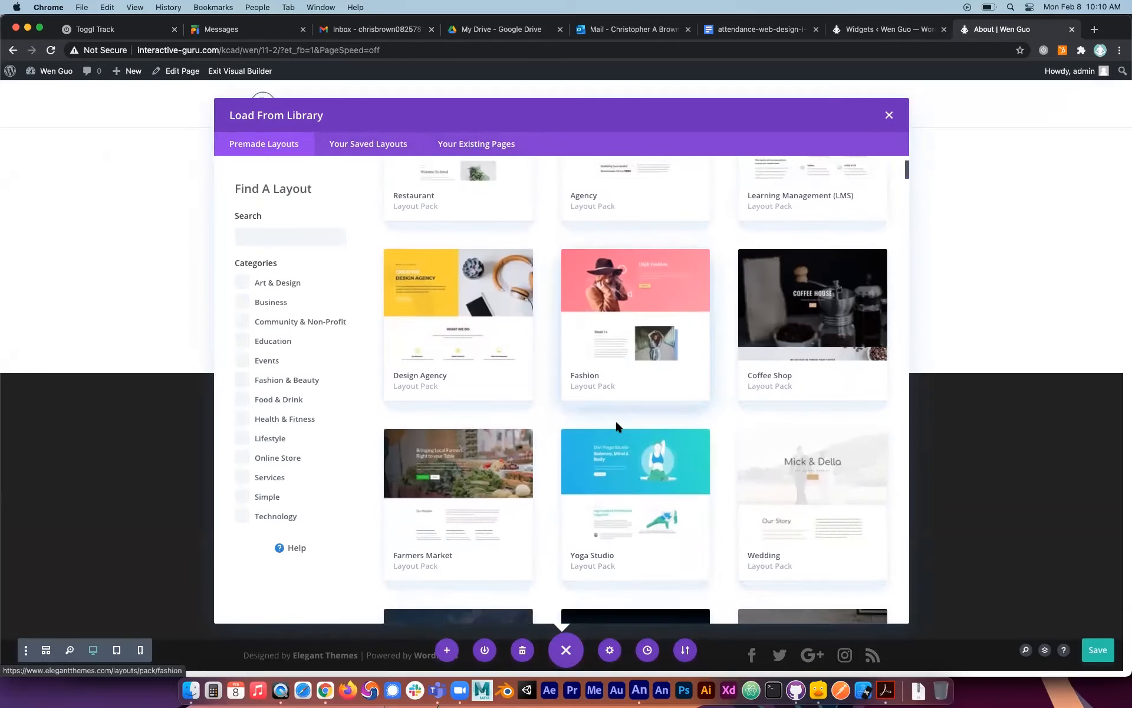
click(641, 443)
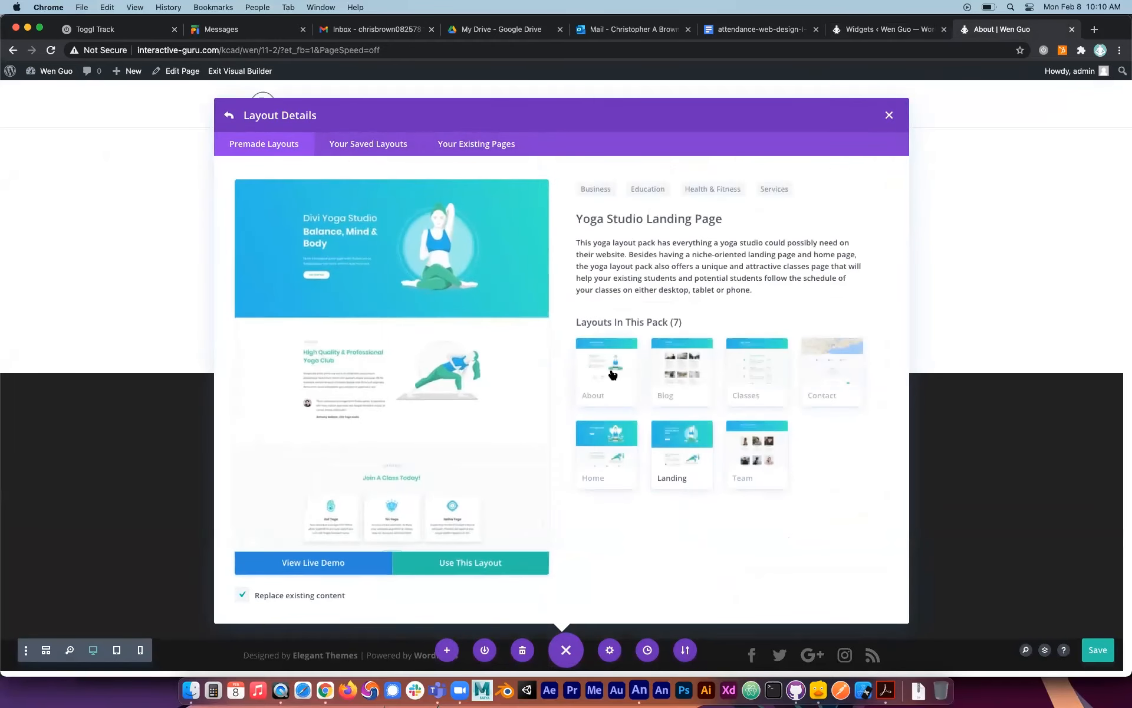
click(617, 372)
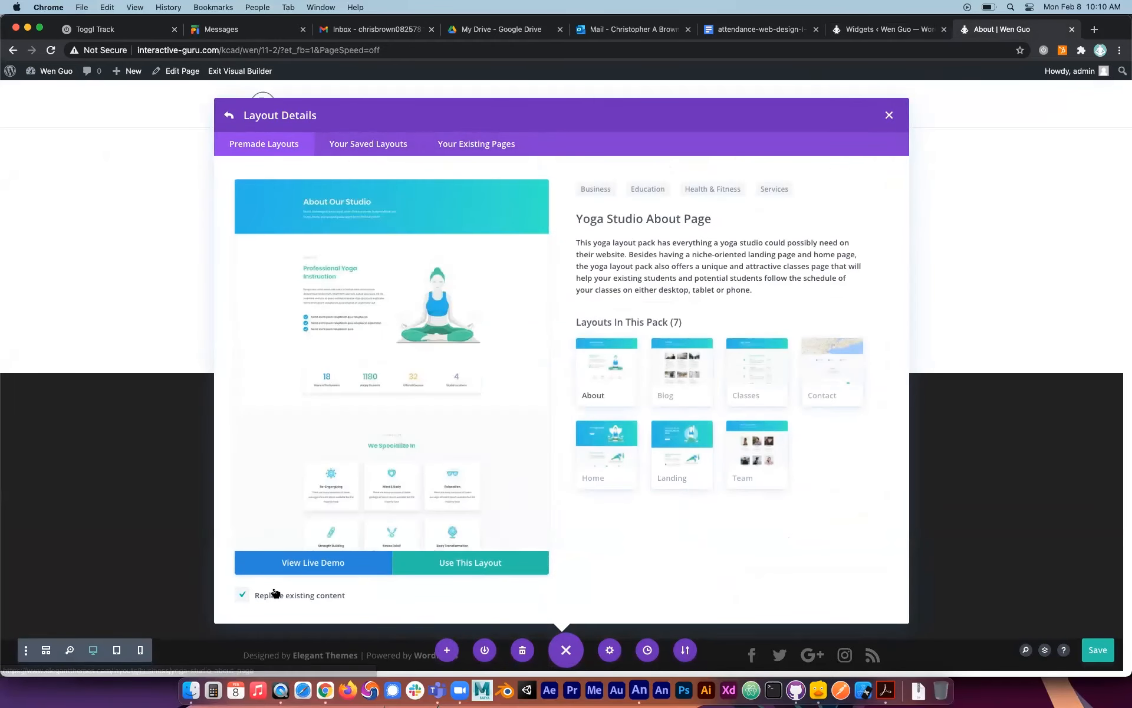
click(462, 564)
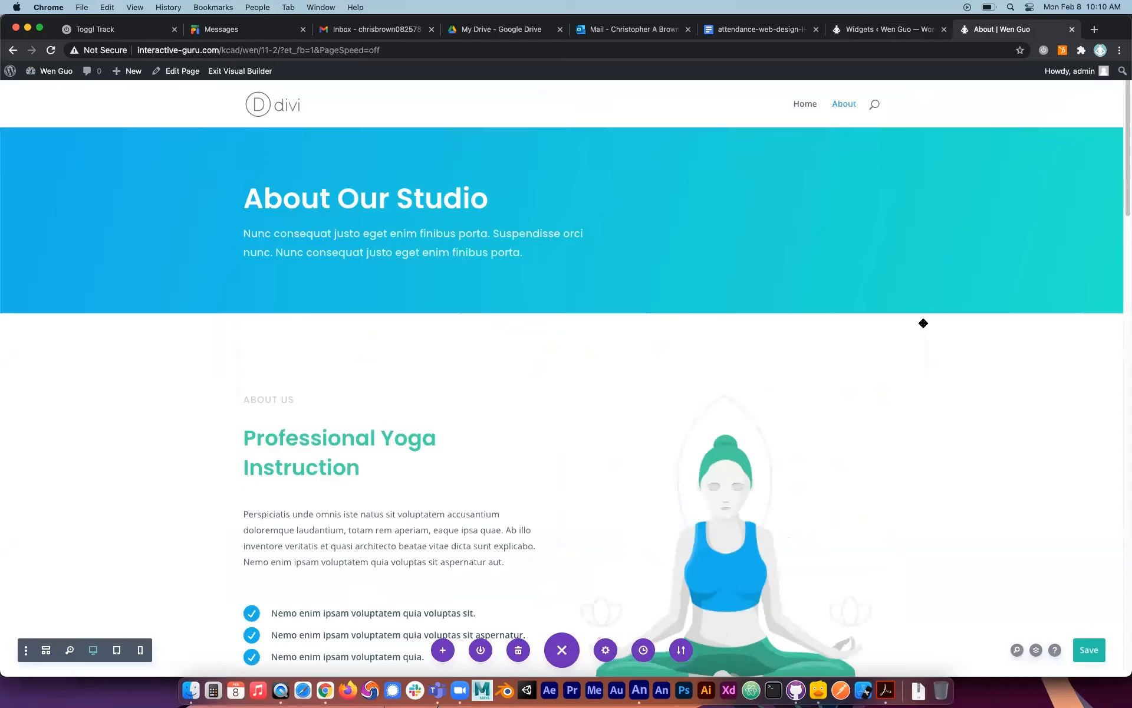
click(1095, 645)
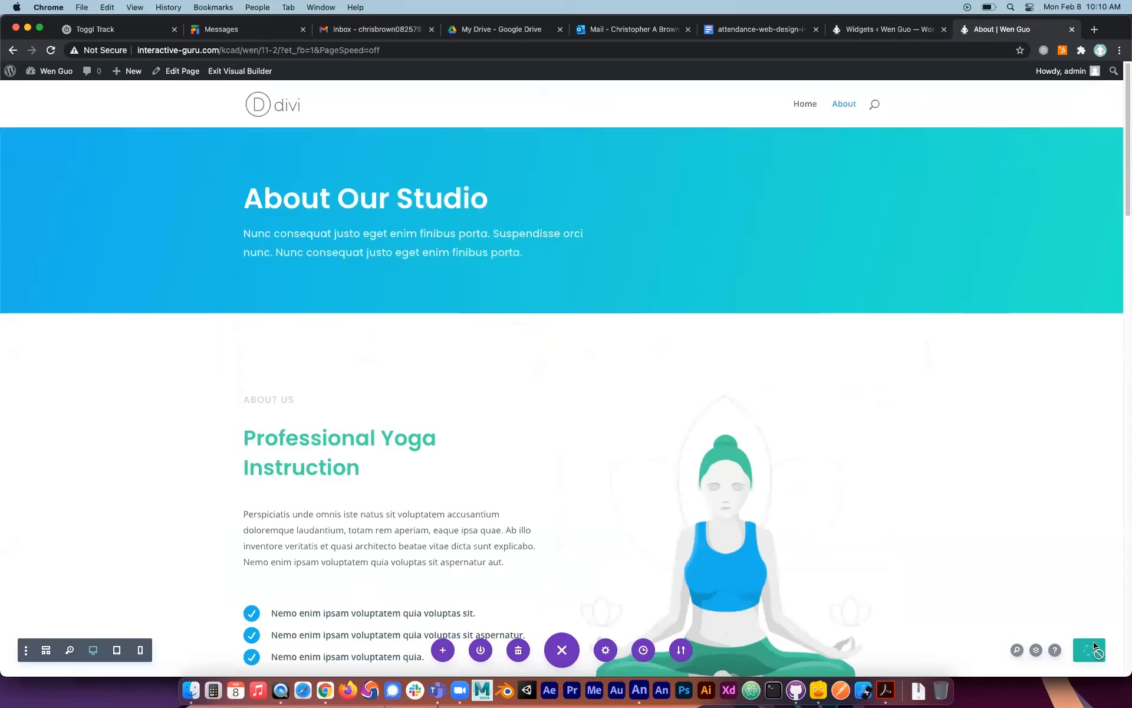
click(252, 72)
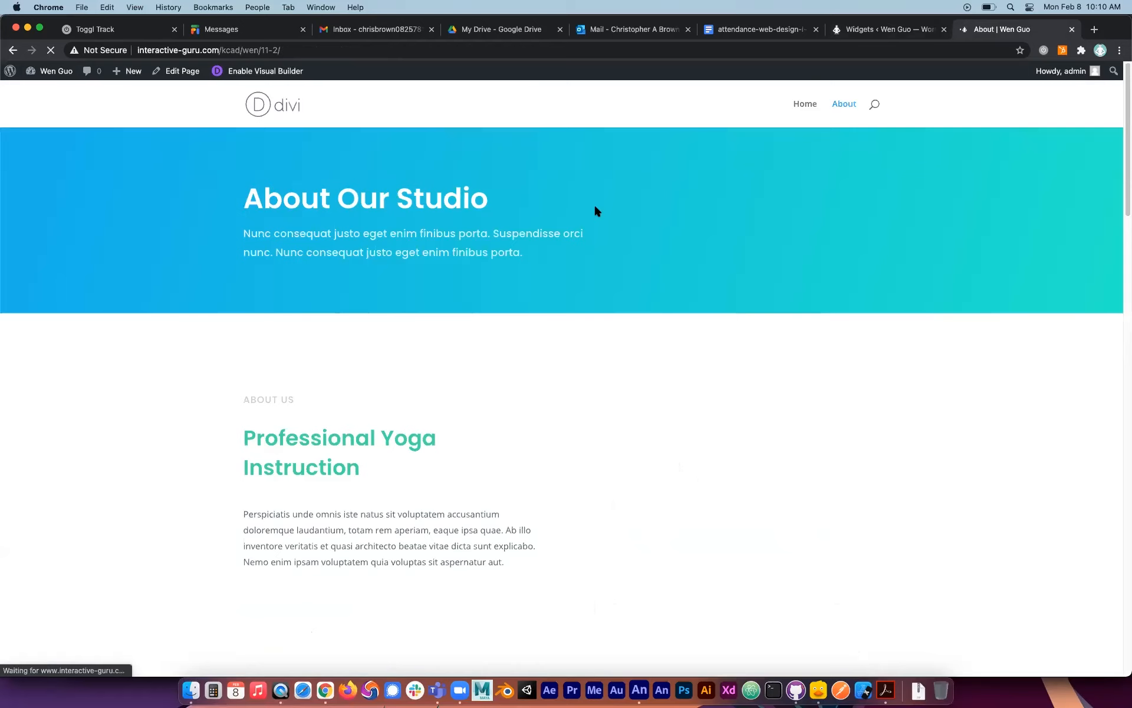
Examine the published About page's new layout from the header through its content sections to the footer widgets.
scroll(804, 460, down, 6)
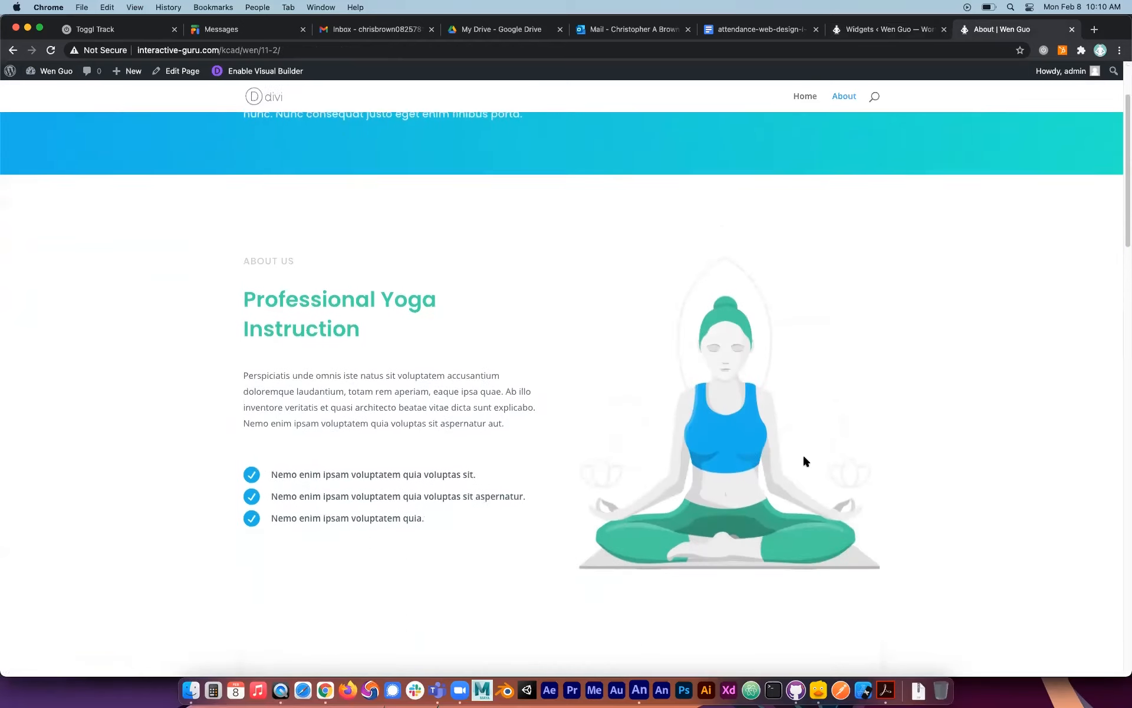
scroll(805, 460, down, 15)
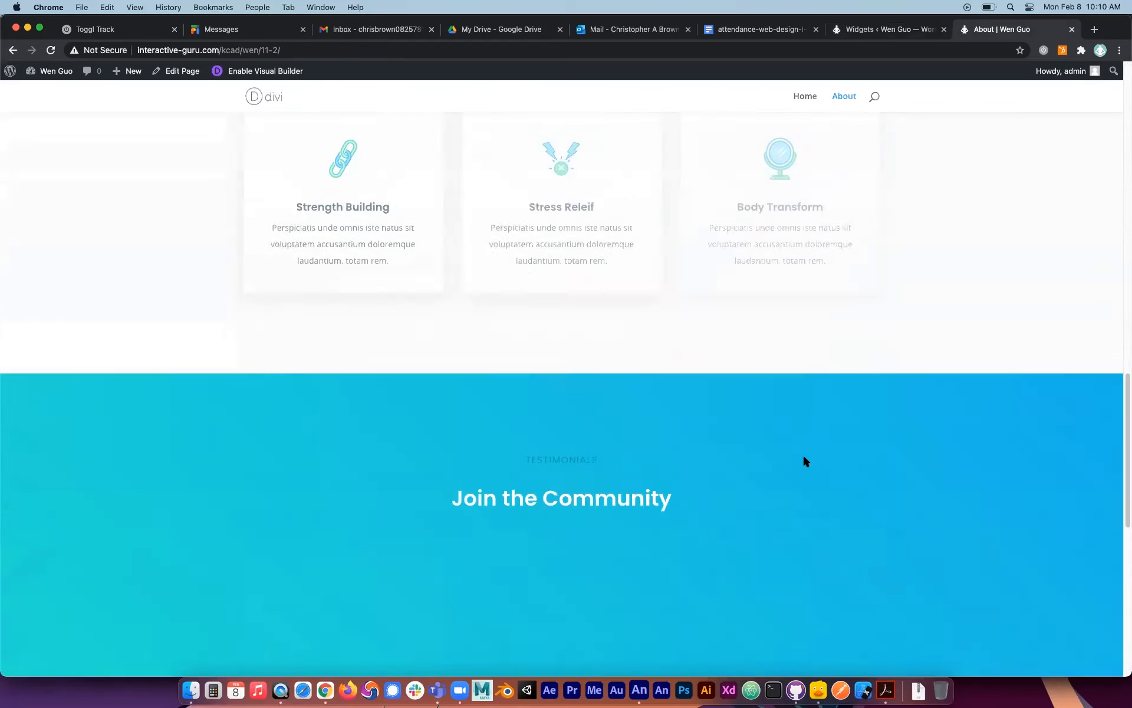
scroll(804, 458, up, 20)
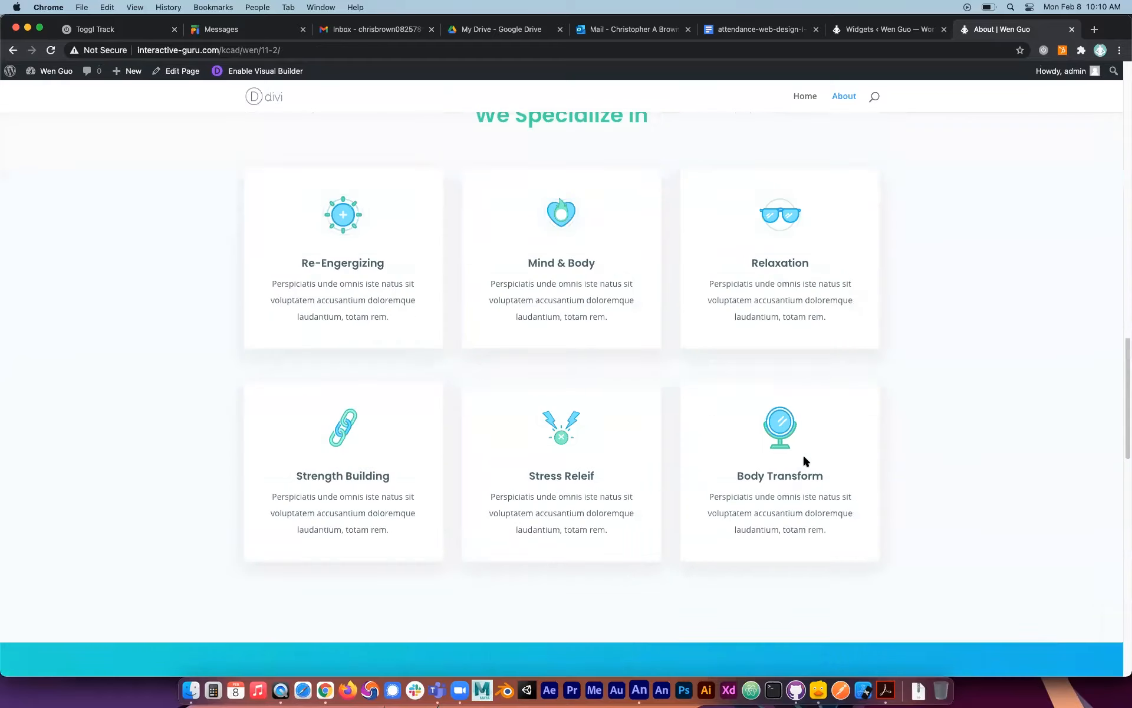
scroll(802, 454, down, 3)
scroll(916, 184, up, 4)
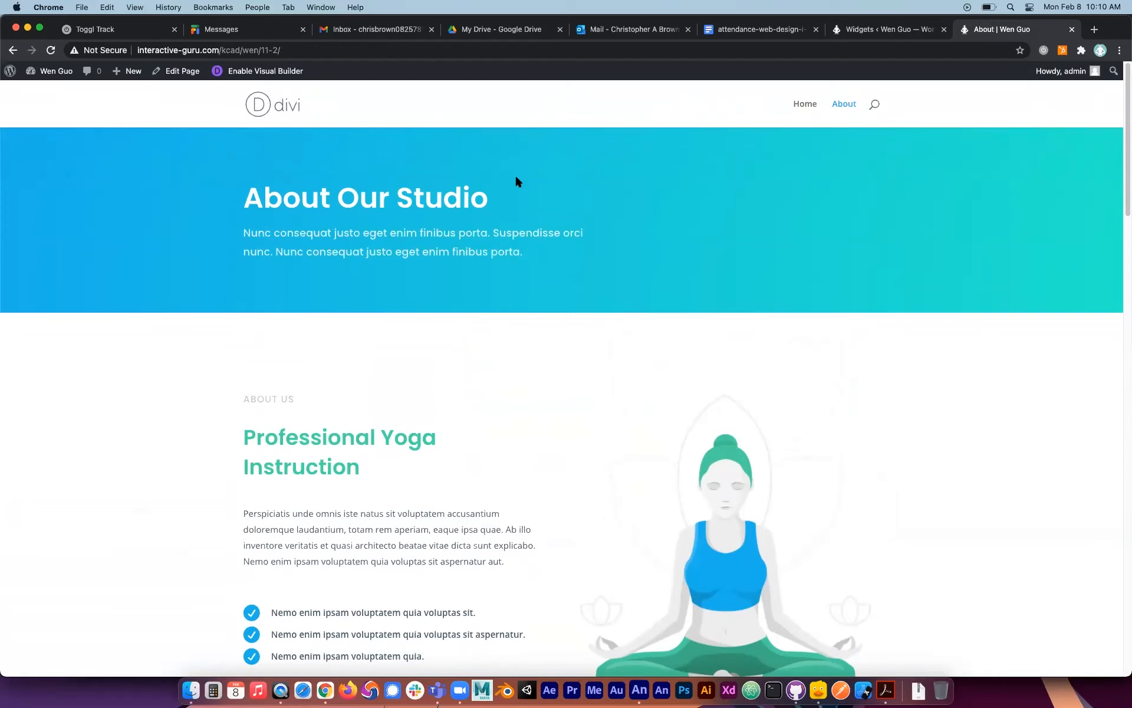
scroll(792, 327, down, 2)
scroll(792, 328, down, 5)
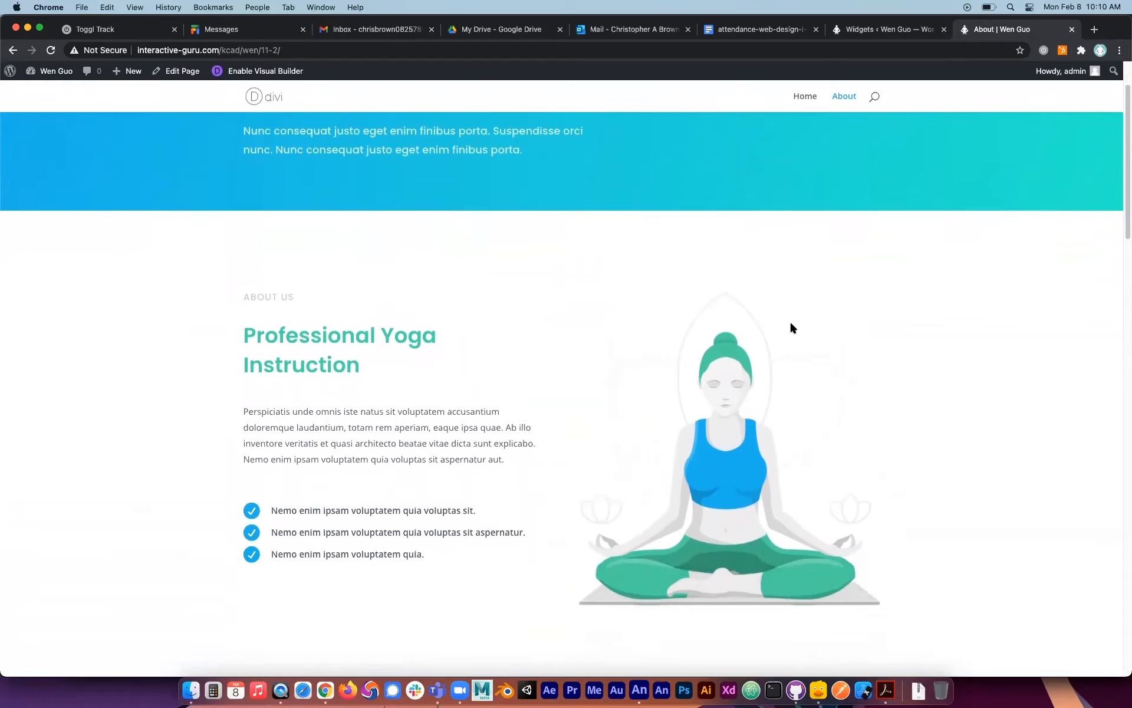
scroll(791, 328, down, 6)
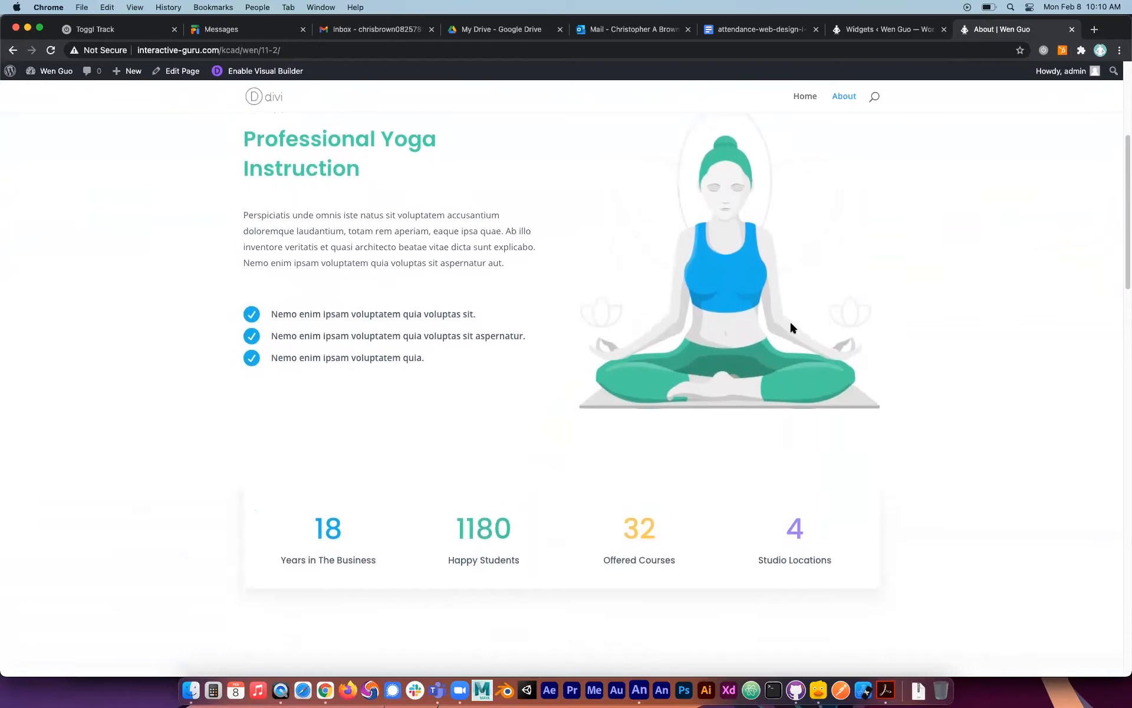
scroll(792, 323, down, 13)
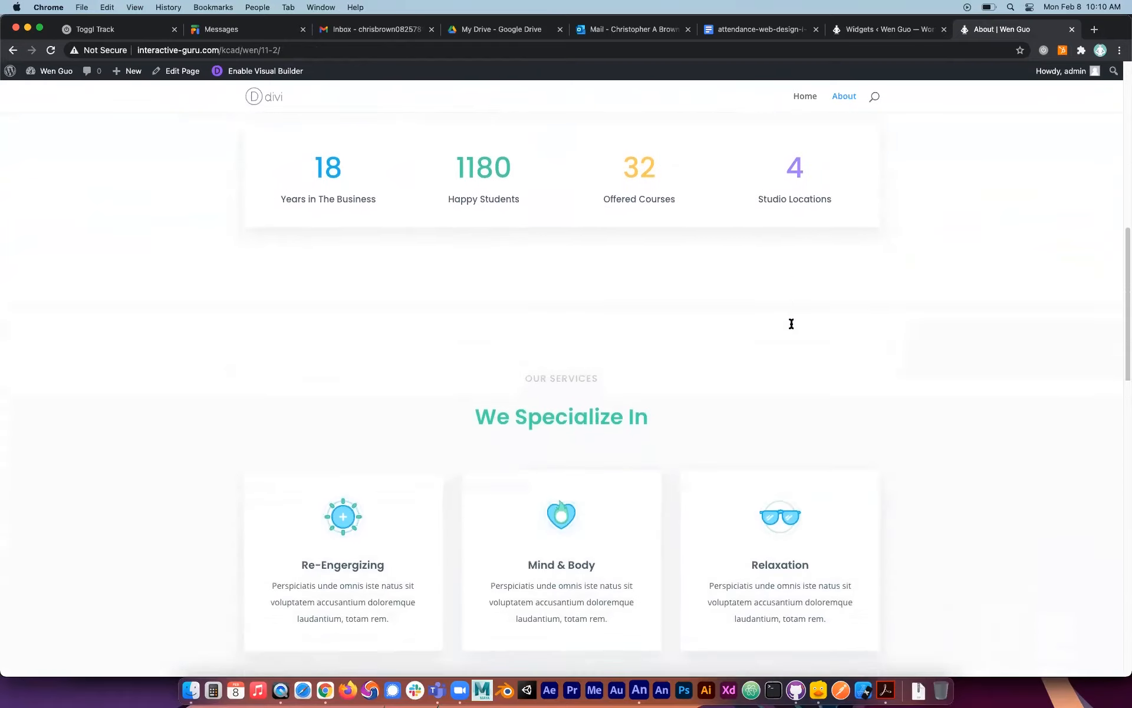
scroll(790, 324, down, 20)
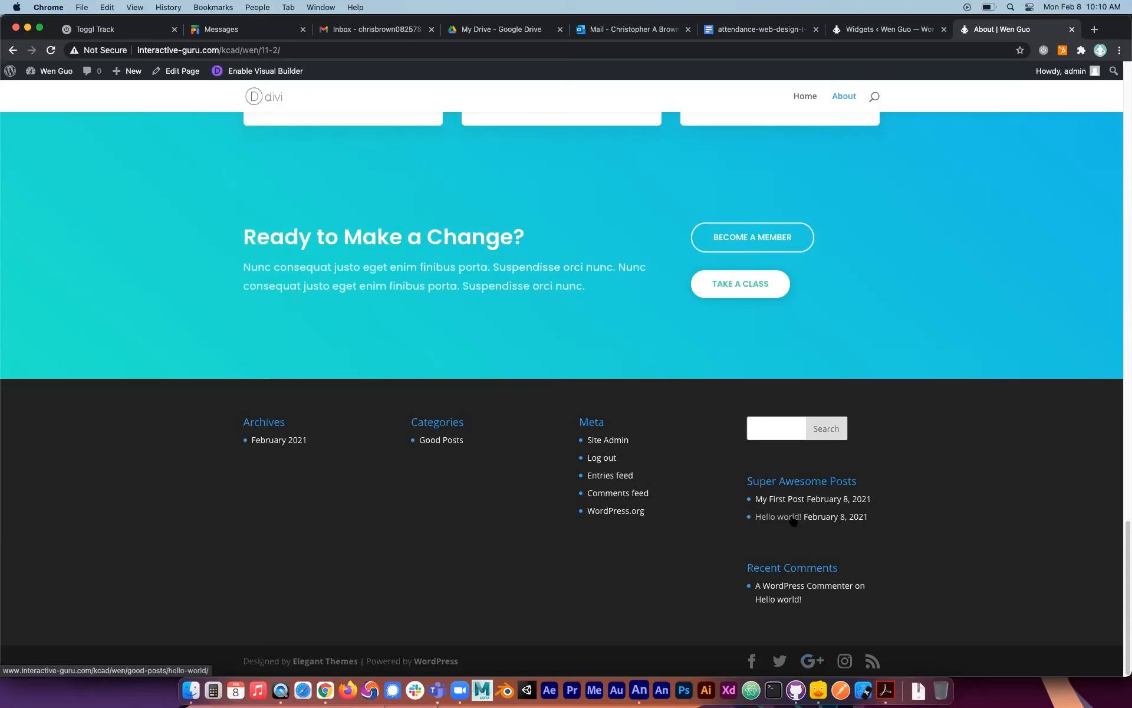
Examine the published About page again, from the header section through the testimonials to the footer widget columns.
scroll(793, 520, up, 20)
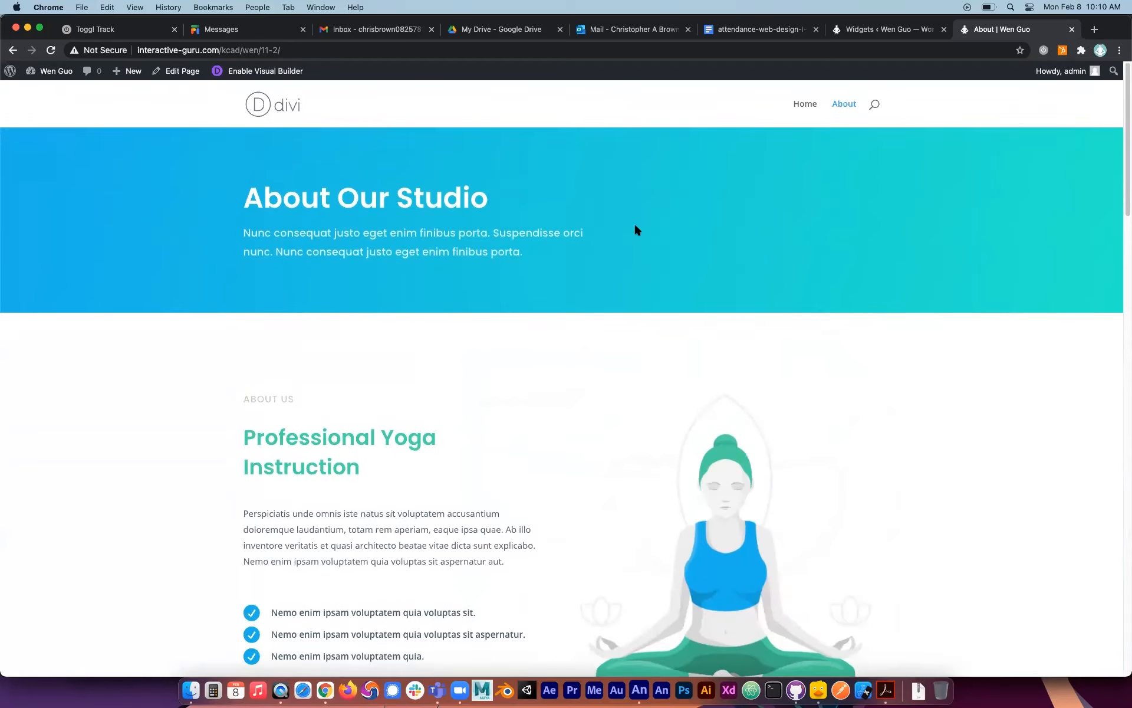
scroll(618, 391, down, 20)
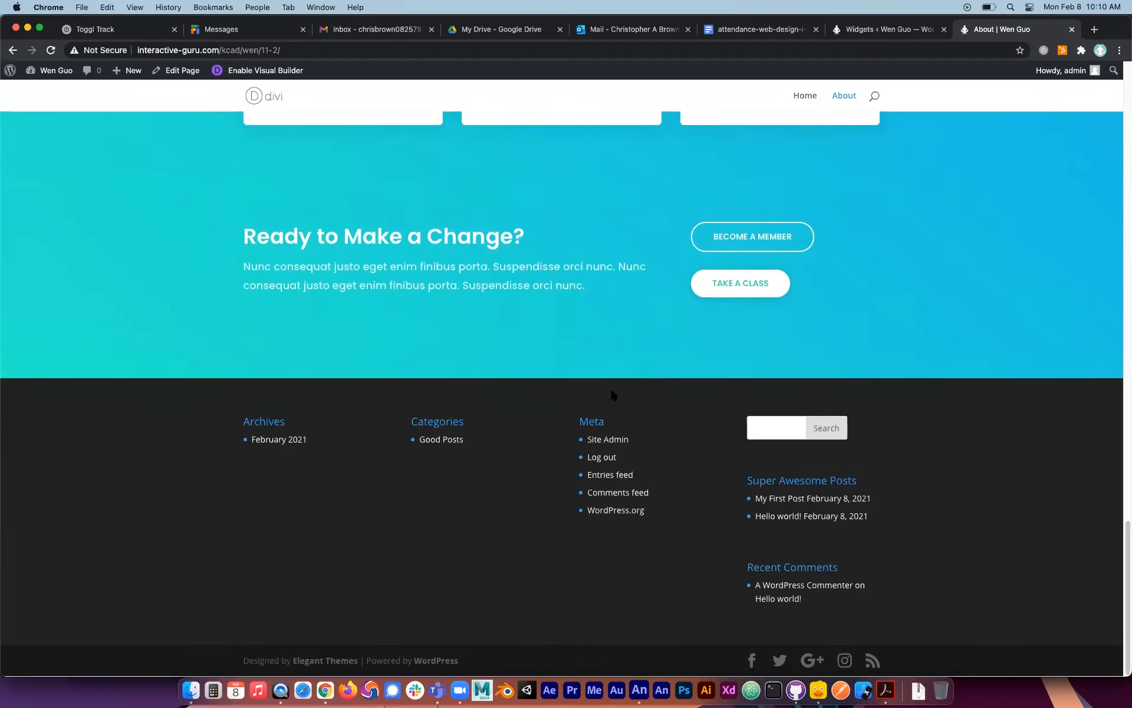
scroll(480, 543, up, 10)
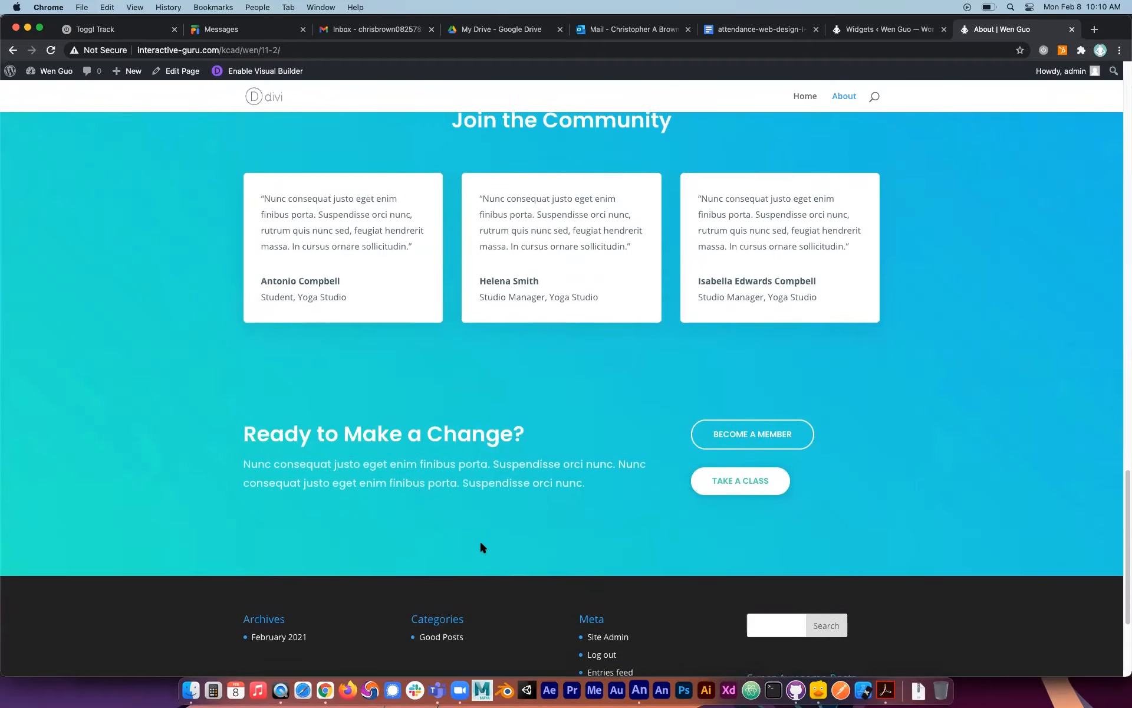
scroll(480, 547, up, 15)
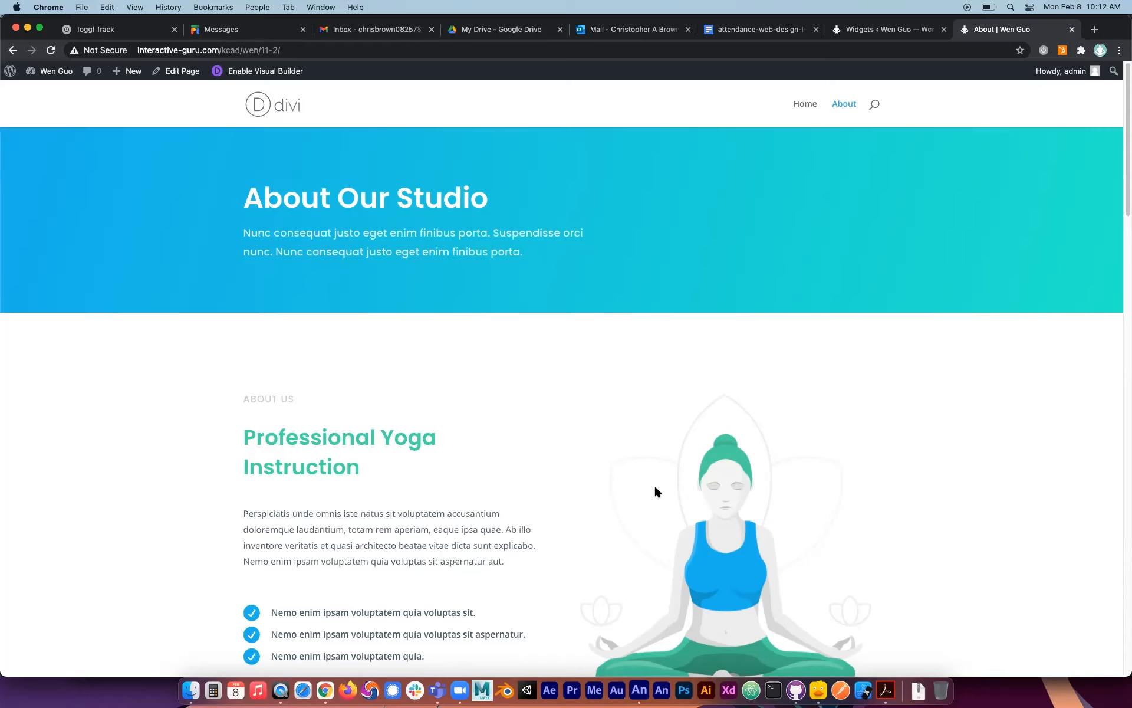
scroll(654, 489, down, 7)
scroll(656, 491, down, 15)
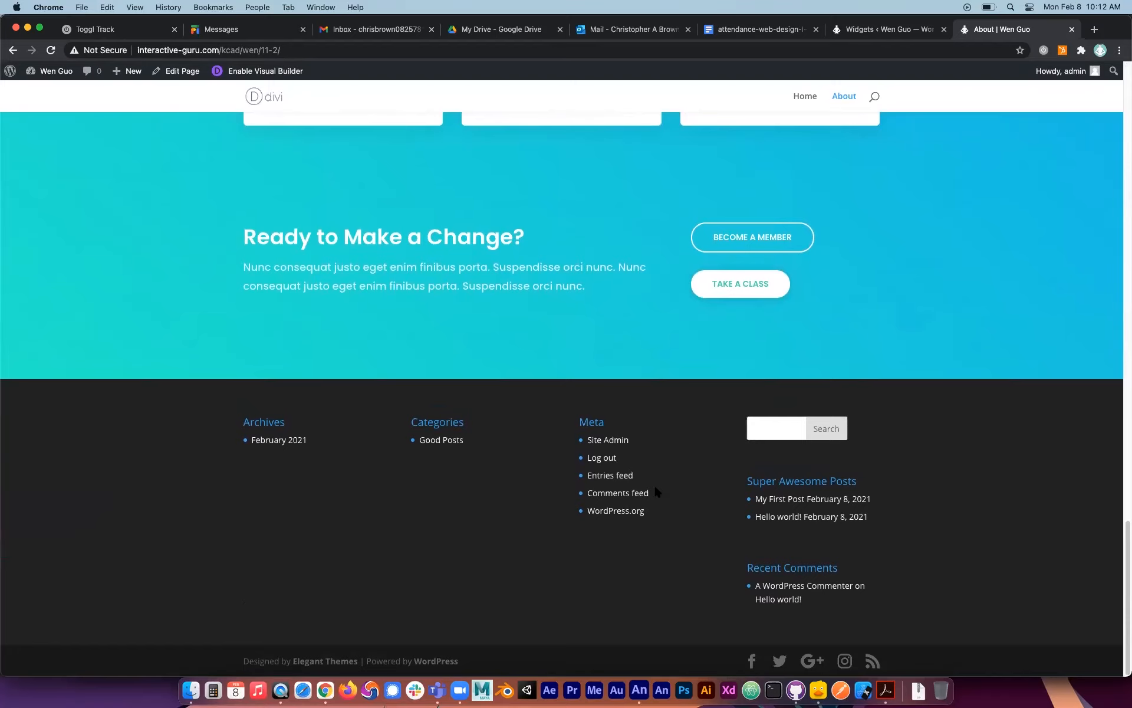
scroll(683, 492, up, 20)
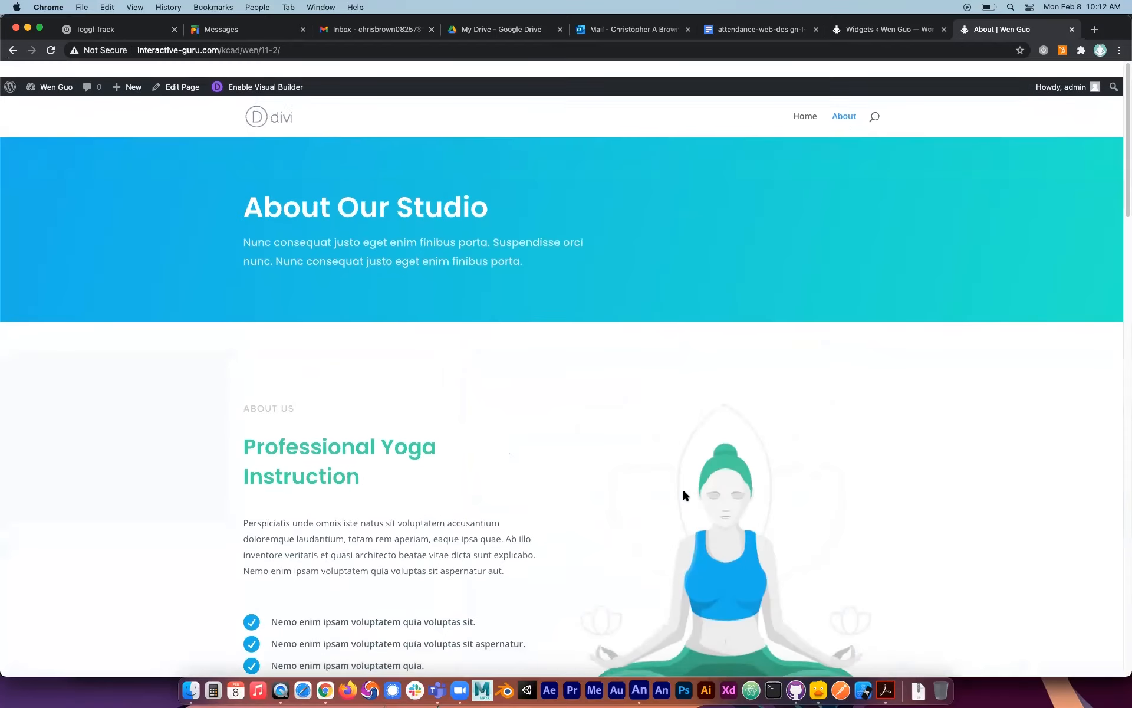
scroll(683, 493, down, 10)
scroll(684, 495, down, 15)
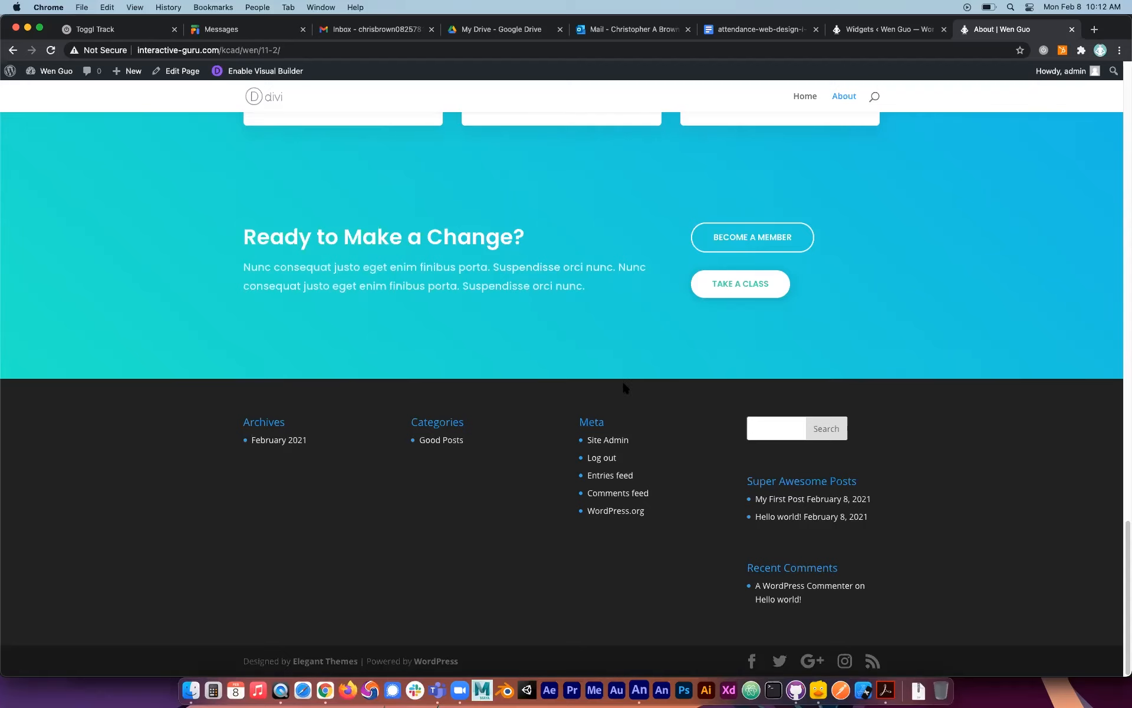
scroll(625, 377, up, 3)
On the Widgets page, delete the Calendar widget from the Sidebar and the Archives widget from Footer Area #1.
click(884, 29)
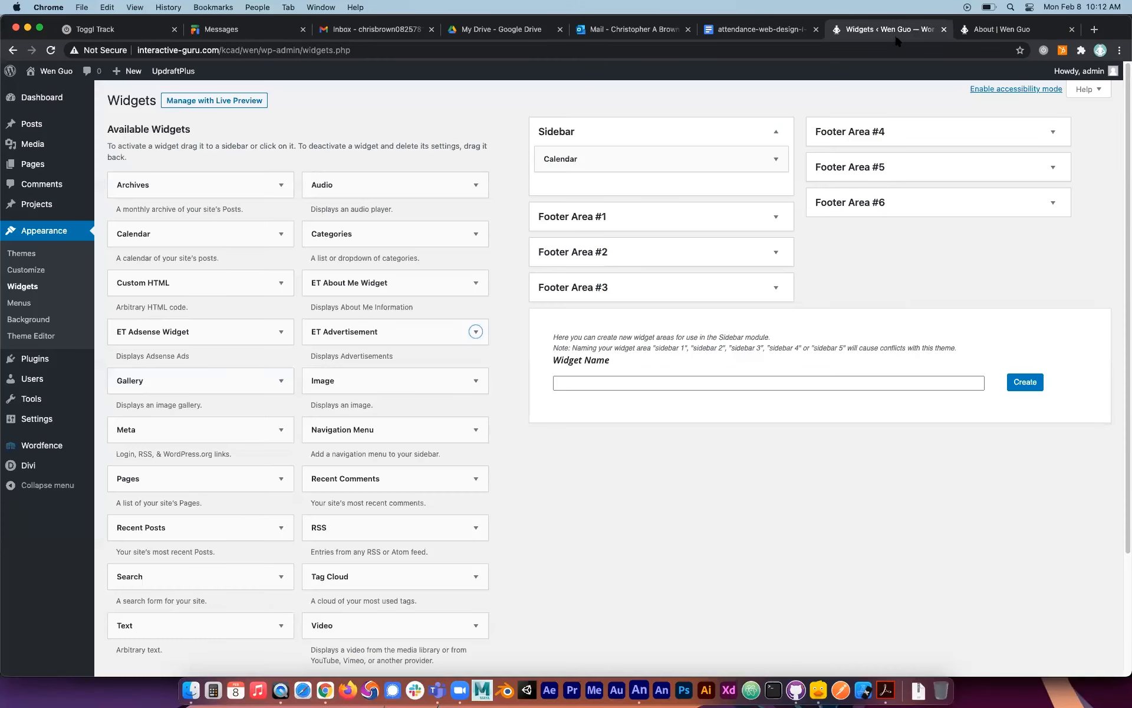
click(776, 158)
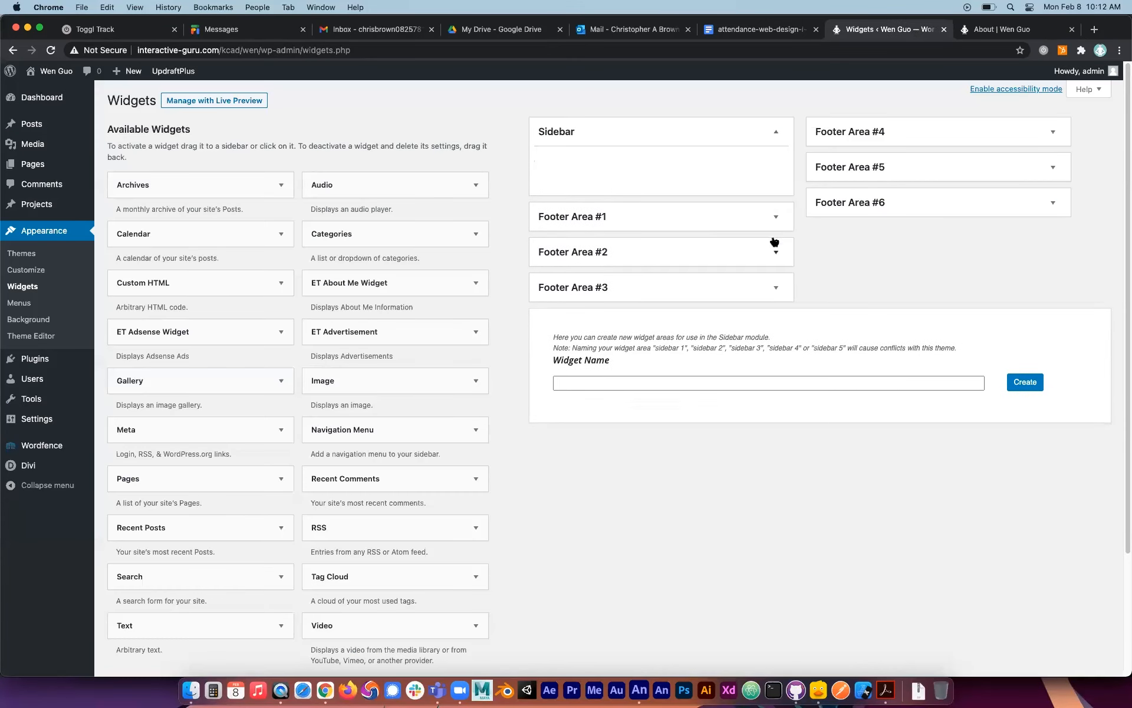
click(775, 216)
click(777, 244)
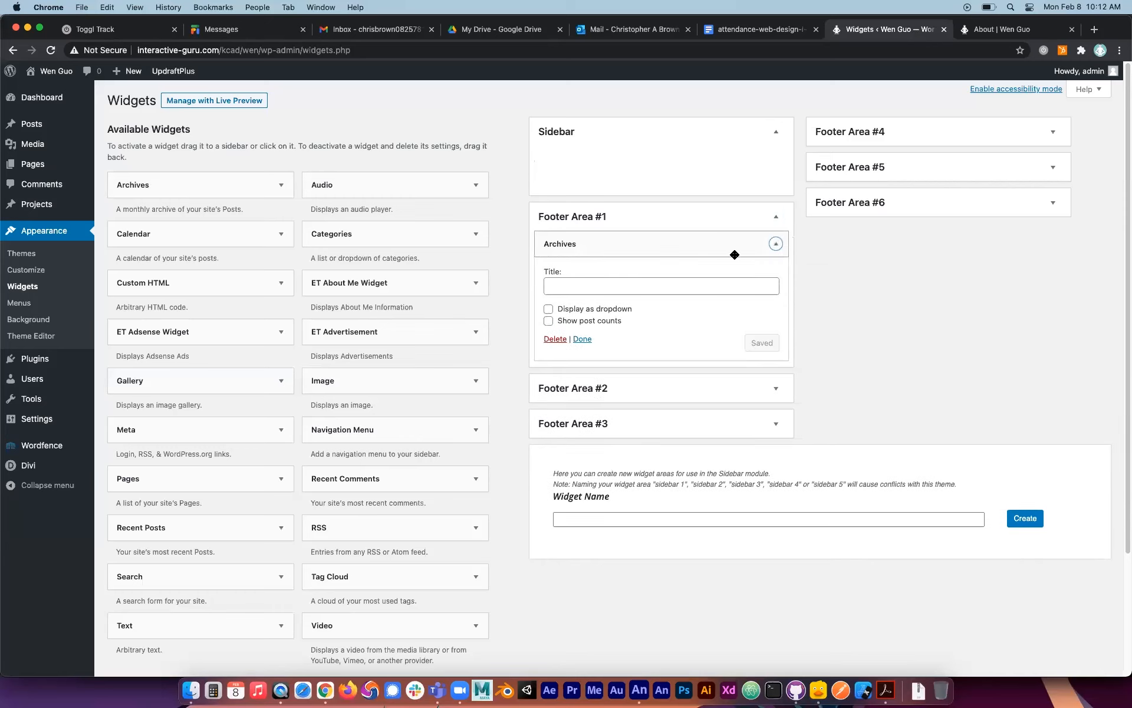
click(554, 339)
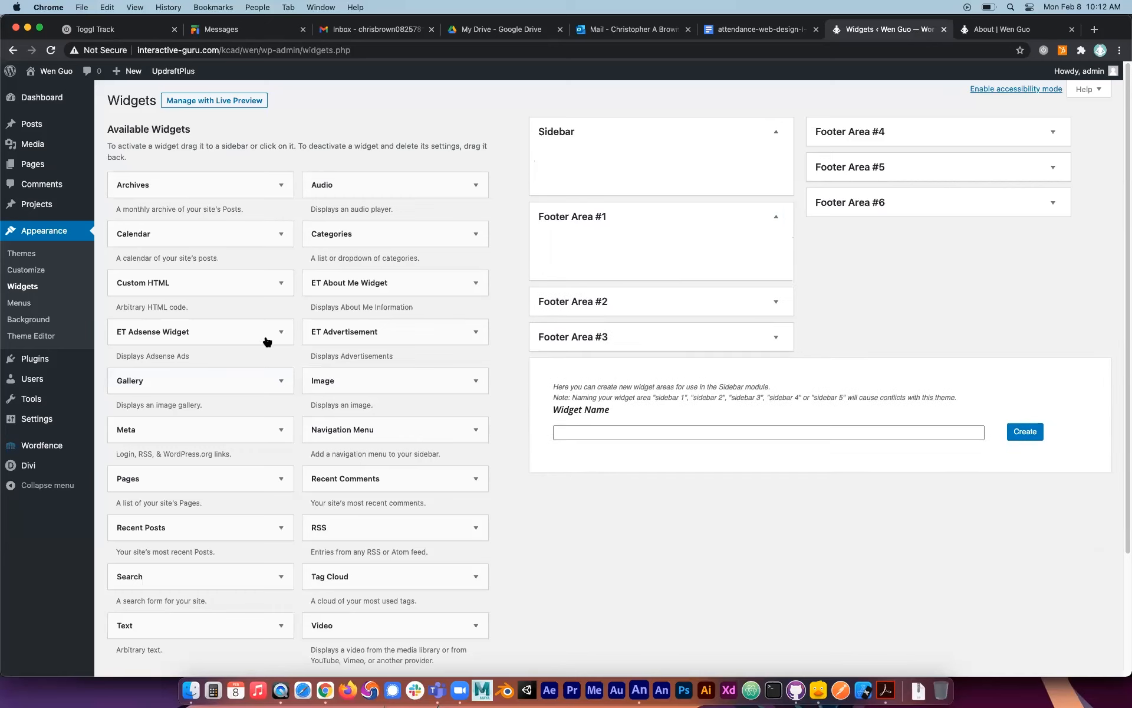
Delete the Categories widget from Footer Area #2 and the Meta widget from Footer Area #3.
click(775, 302)
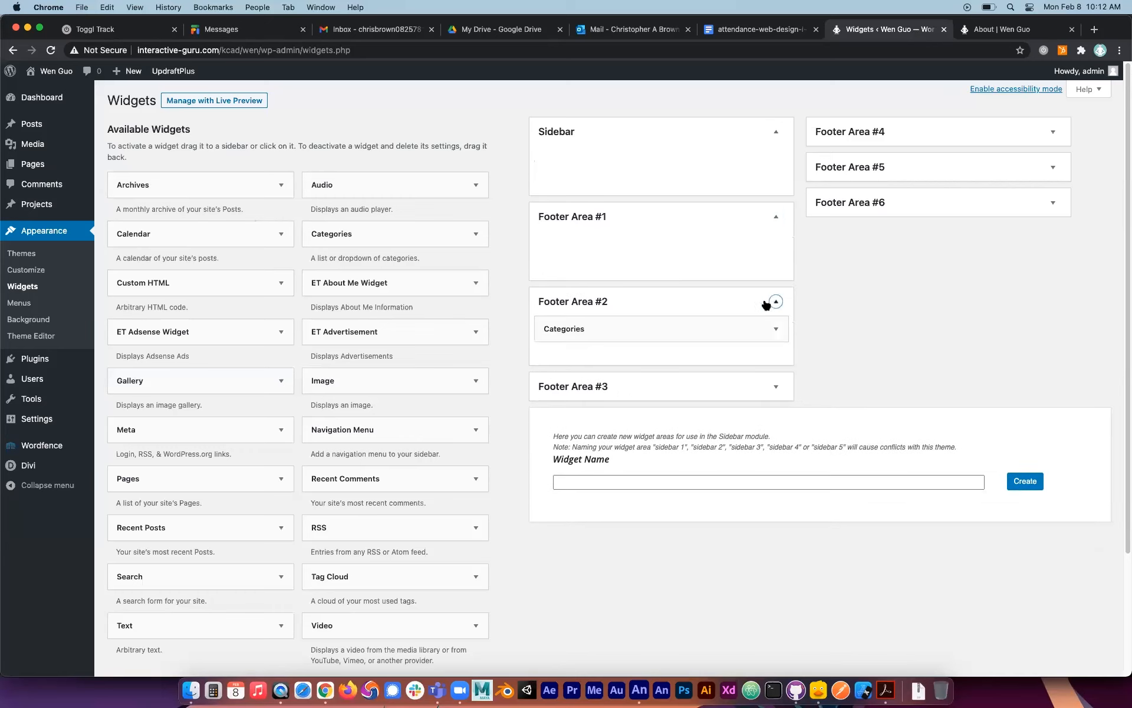
click(777, 329)
click(554, 436)
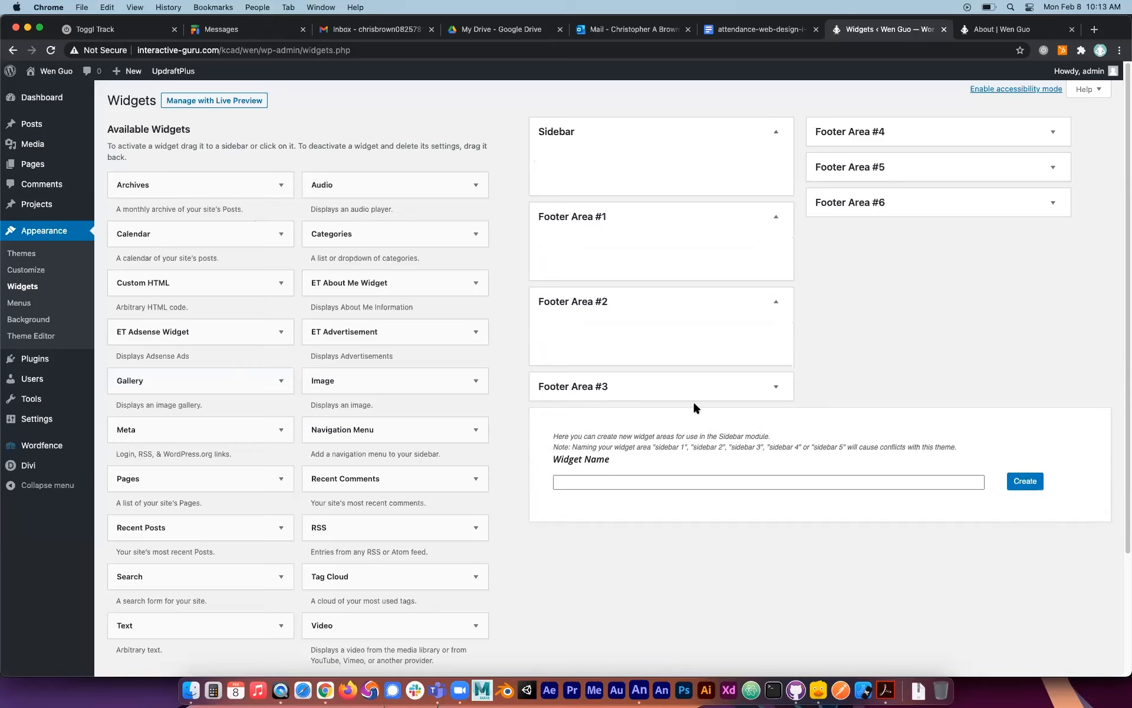
click(776, 386)
click(777, 413)
click(551, 475)
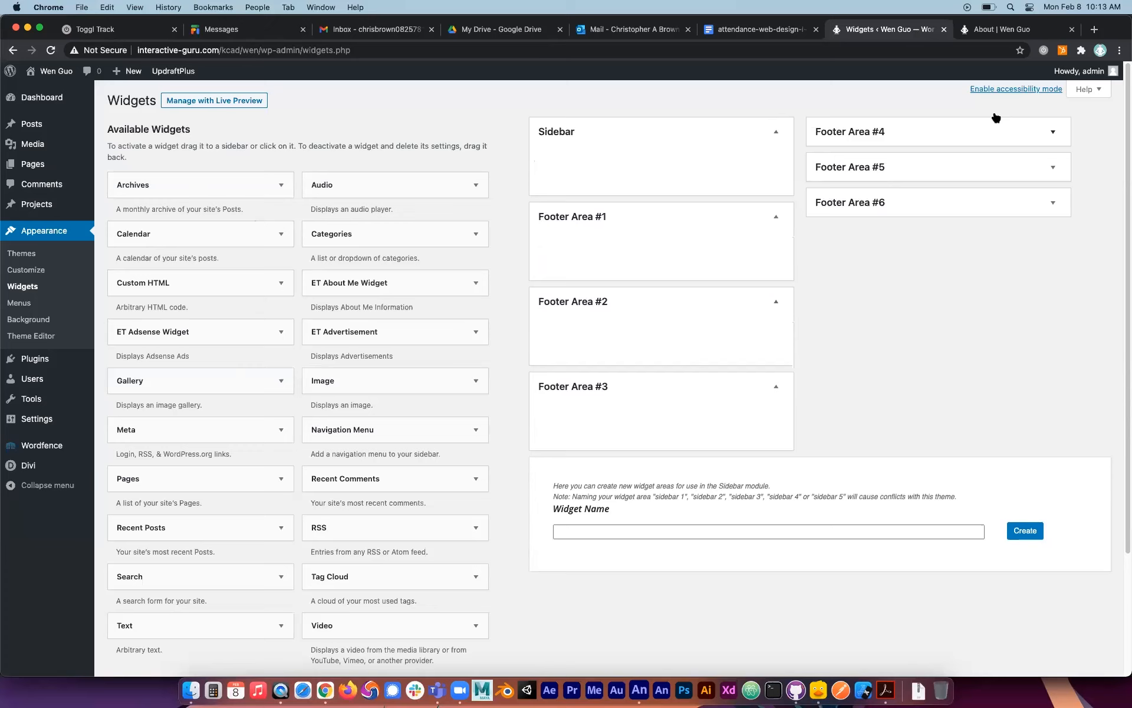
Delete the Search, Recent Posts and Recent Comments widgets from Footer Area #4, and expand Footer Areas #5 and #6 to check them.
click(1028, 129)
click(1052, 159)
click(833, 225)
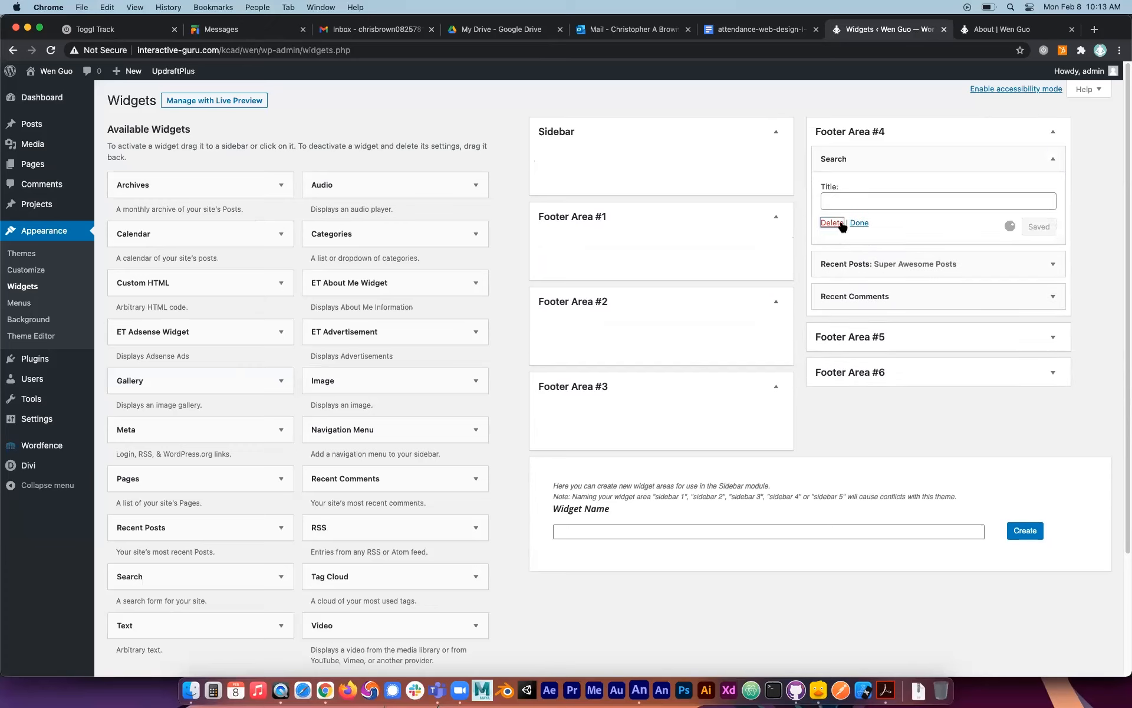
click(1054, 168)
click(1053, 160)
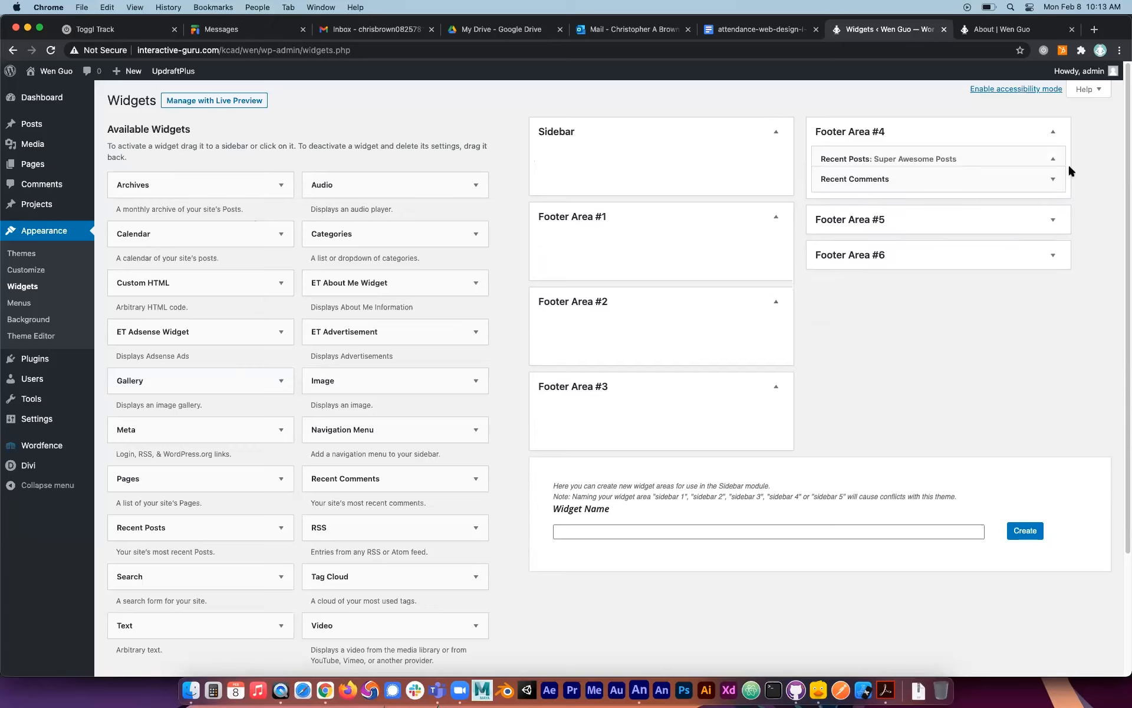
click(1053, 158)
click(832, 248)
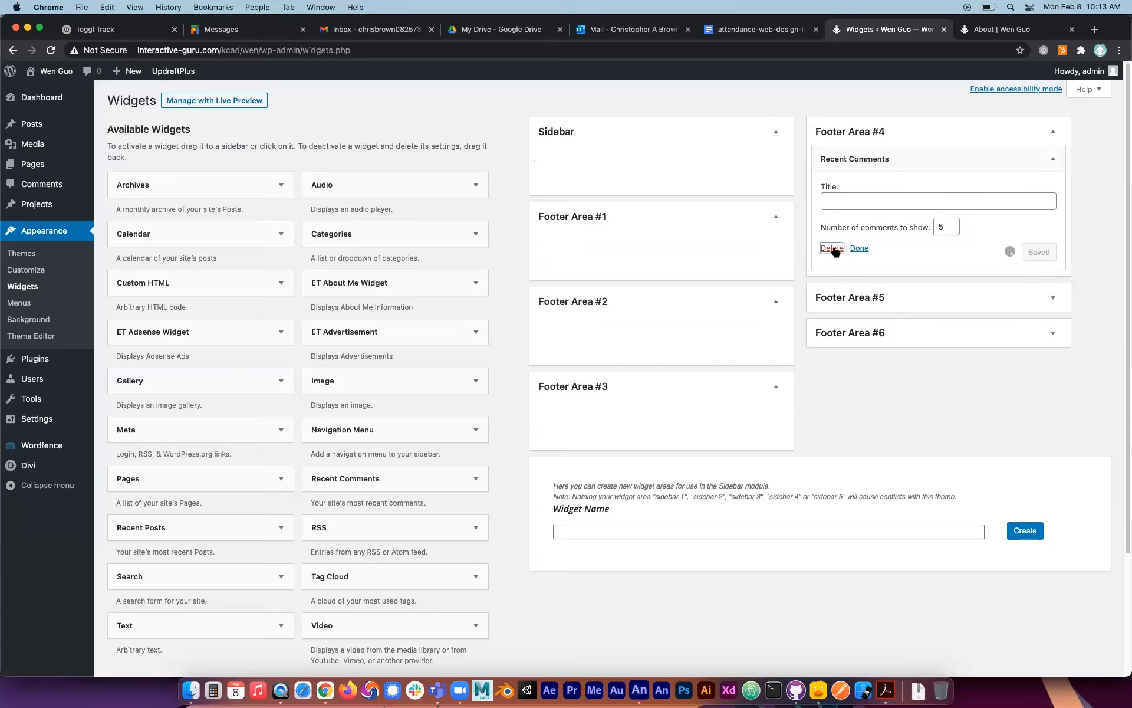
click(888, 217)
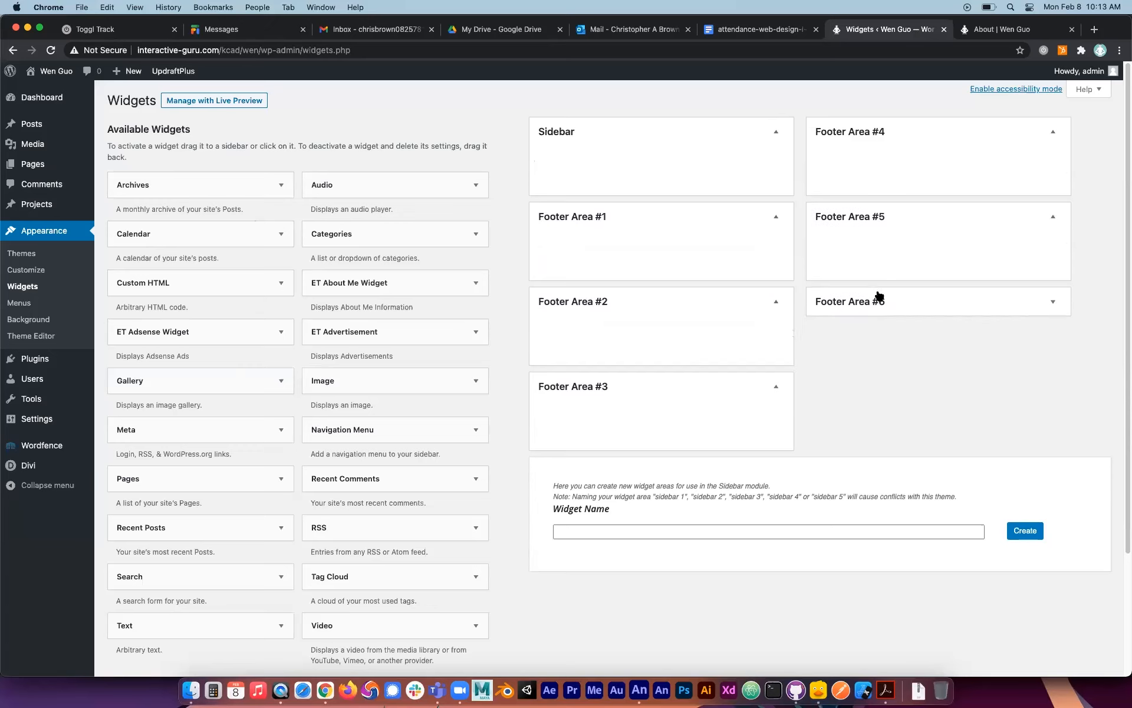
click(878, 294)
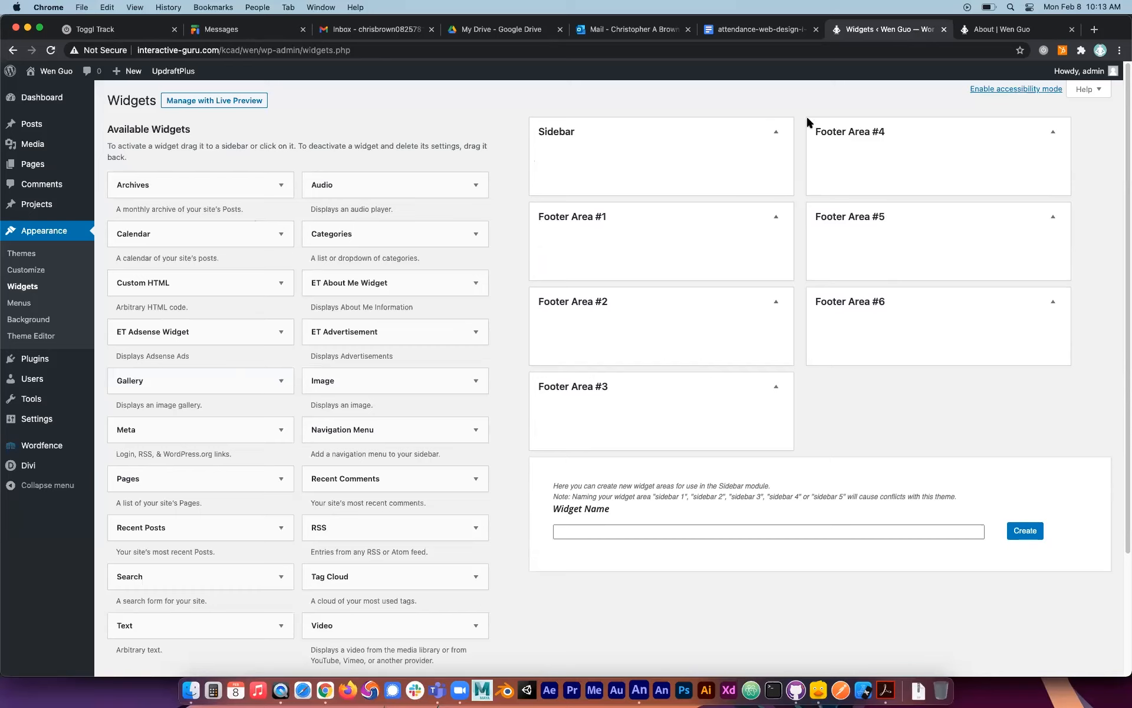
Reload the About page and examine its footer and content sections with the widgets removed.
click(997, 29)
click(49, 53)
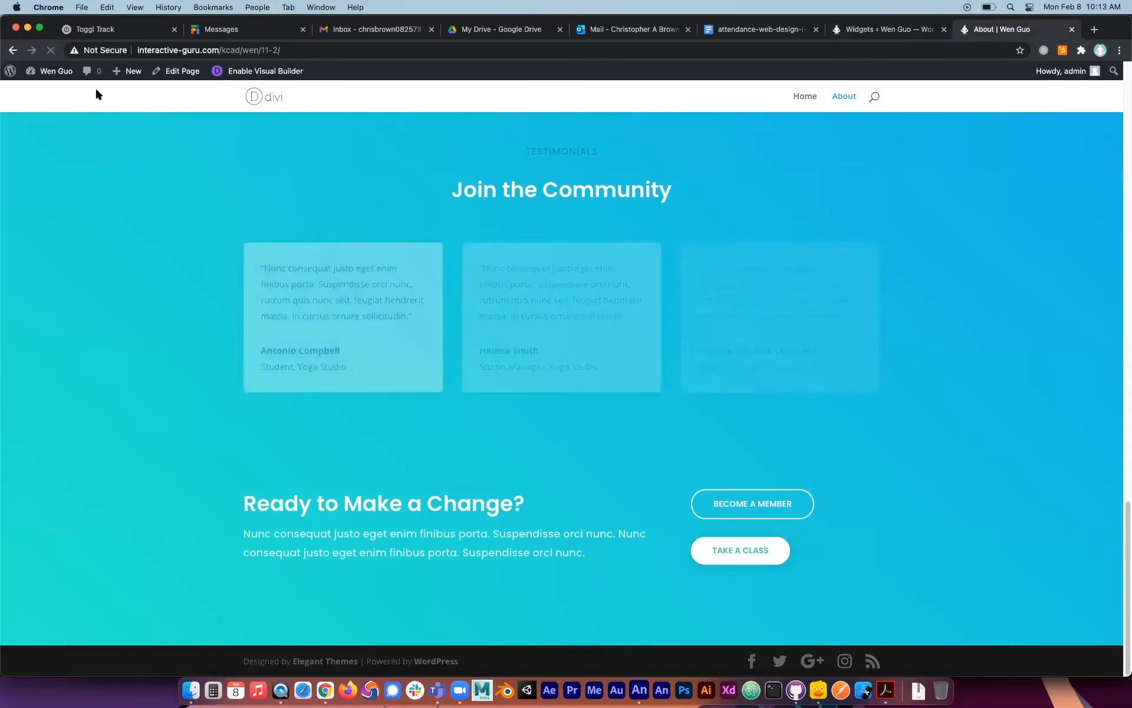
scroll(501, 371, down, 2)
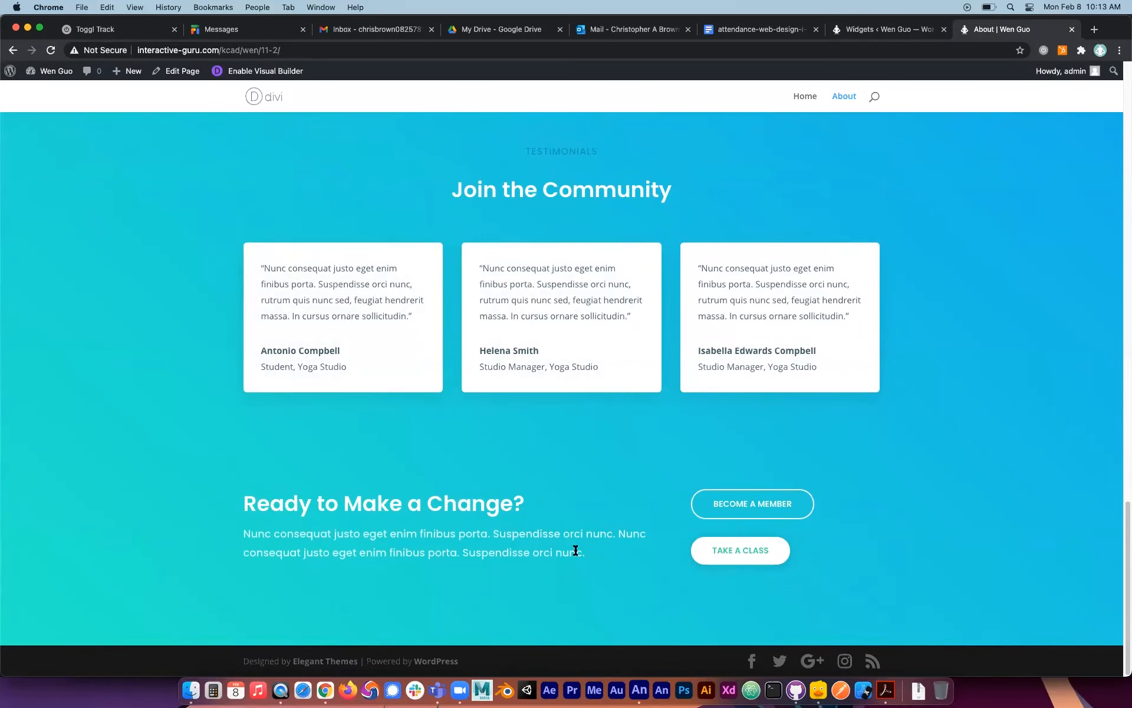
scroll(511, 566, up, 15)
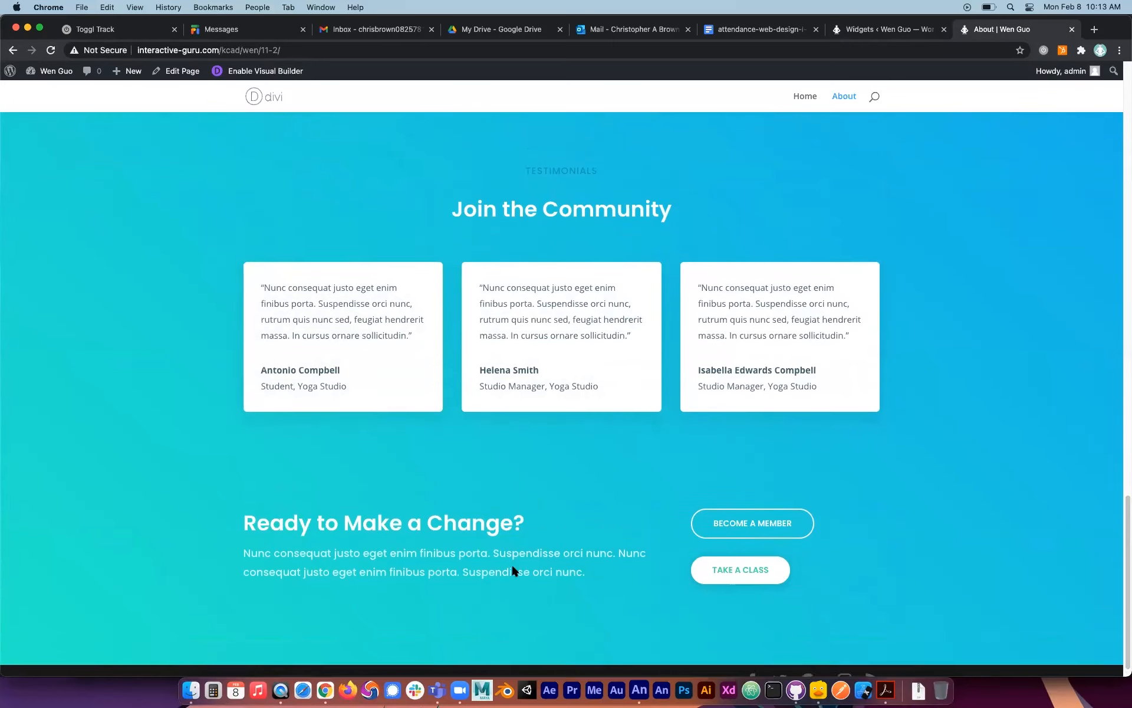
scroll(511, 564, down, 8)
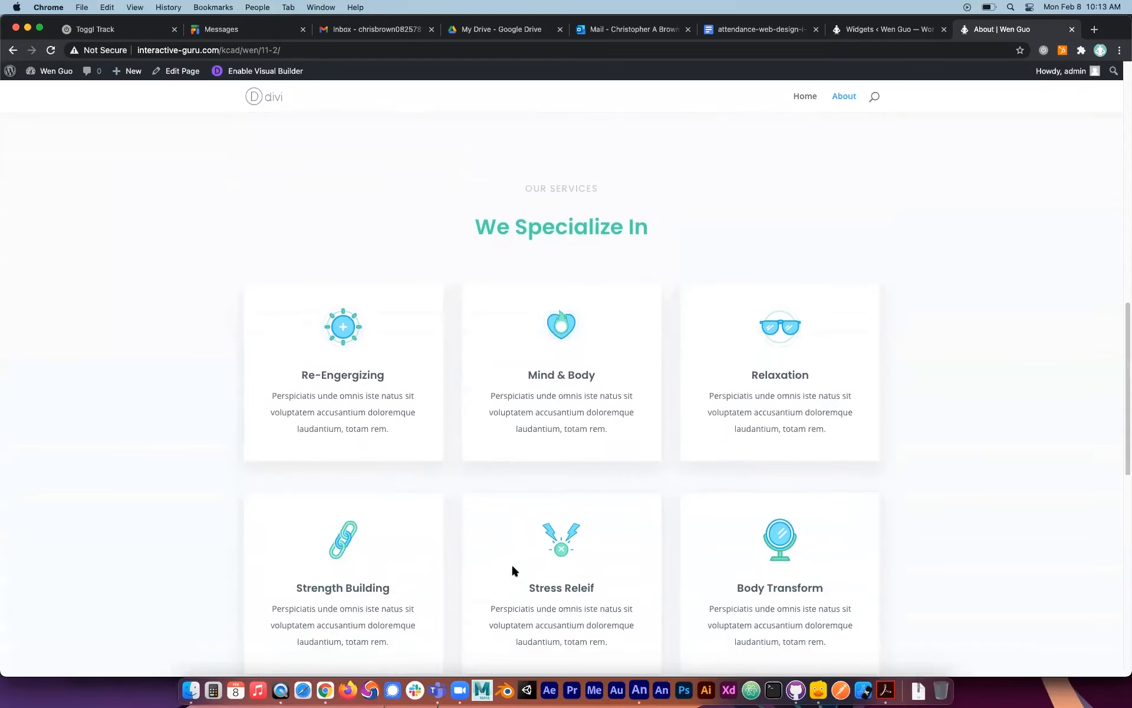
scroll(502, 372, down, 10)
scroll(503, 373, down, 4)
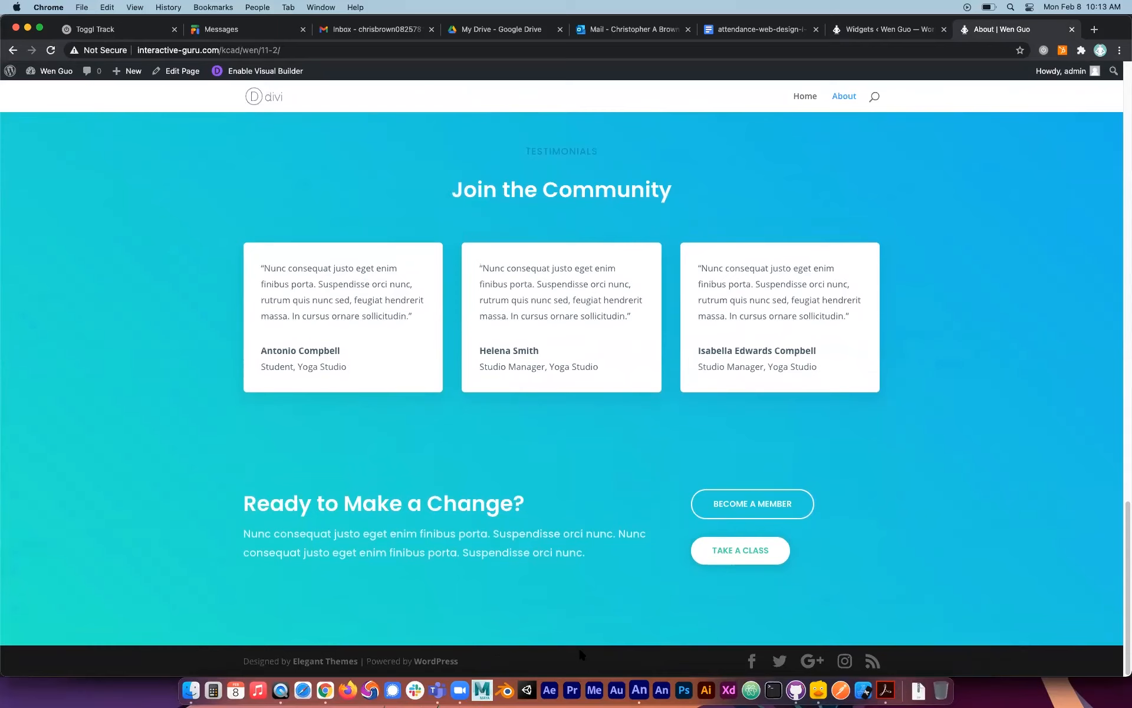
scroll(660, 313, up, 8)
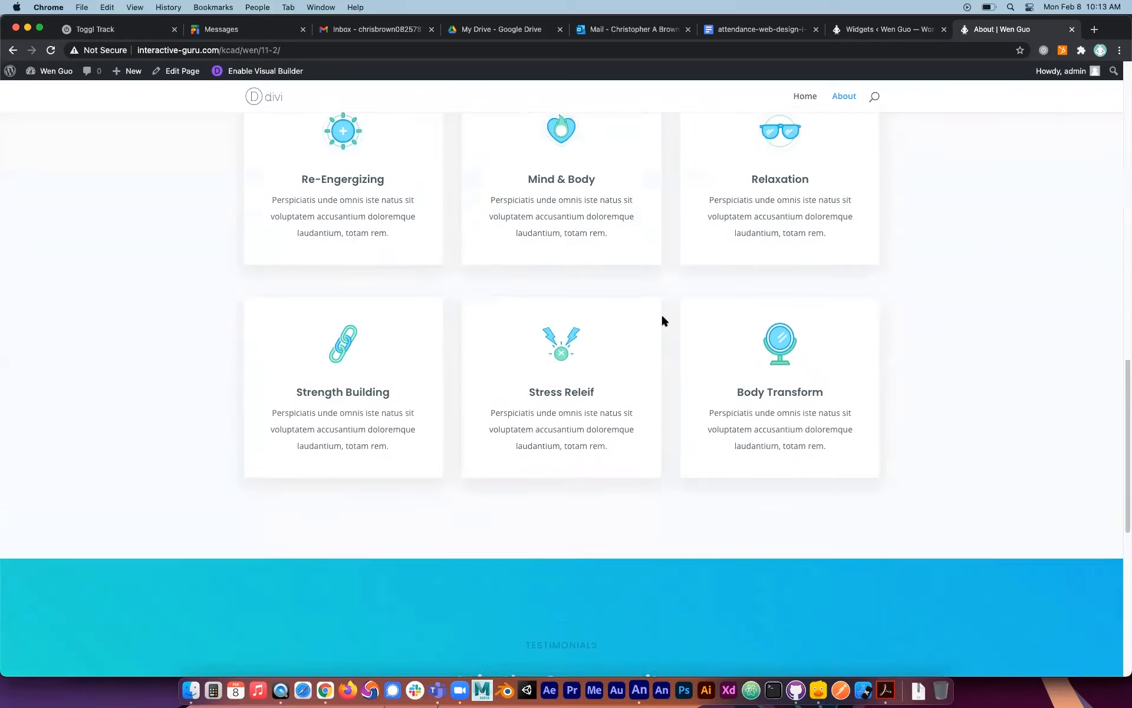
scroll(663, 320, up, 2)
scroll(663, 321, down, 10)
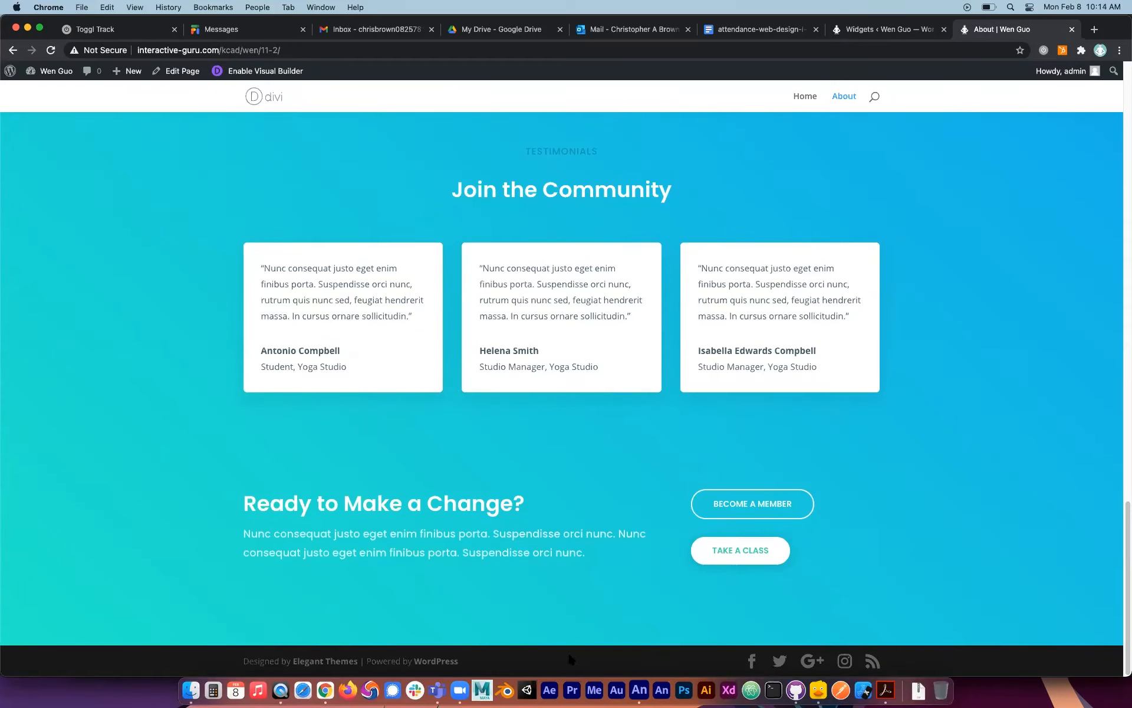
scroll(561, 459, up, 15)
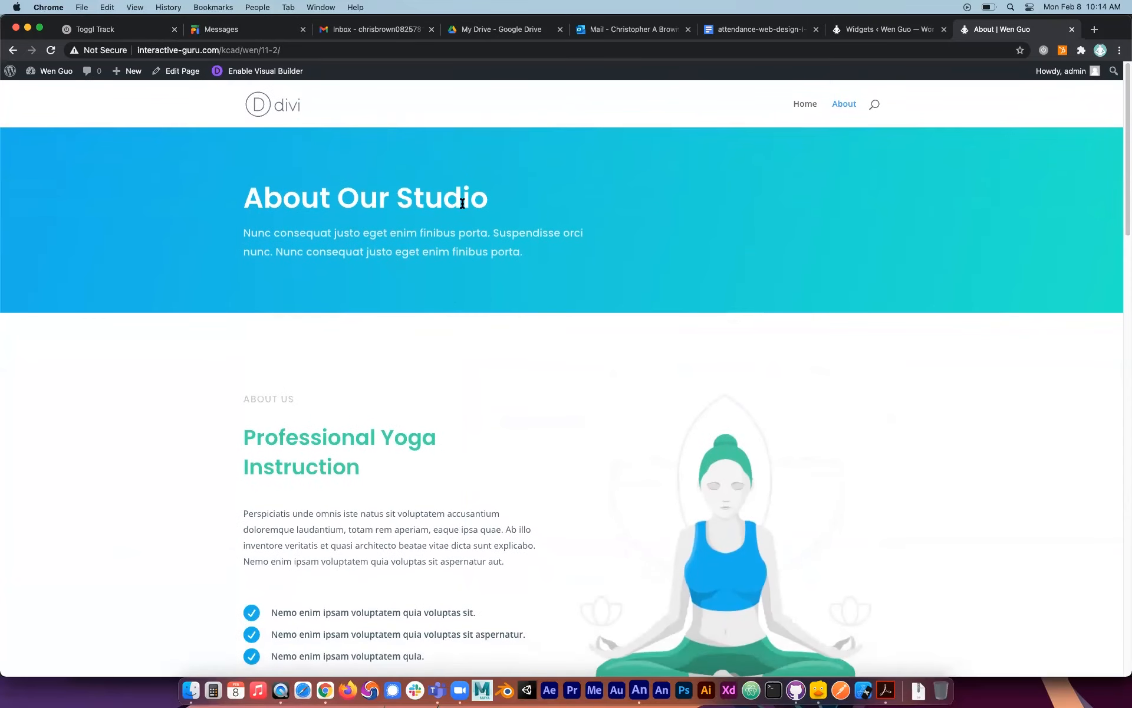
Open the theme Customizer and preview the About page and the Home page in it.
click(890, 31)
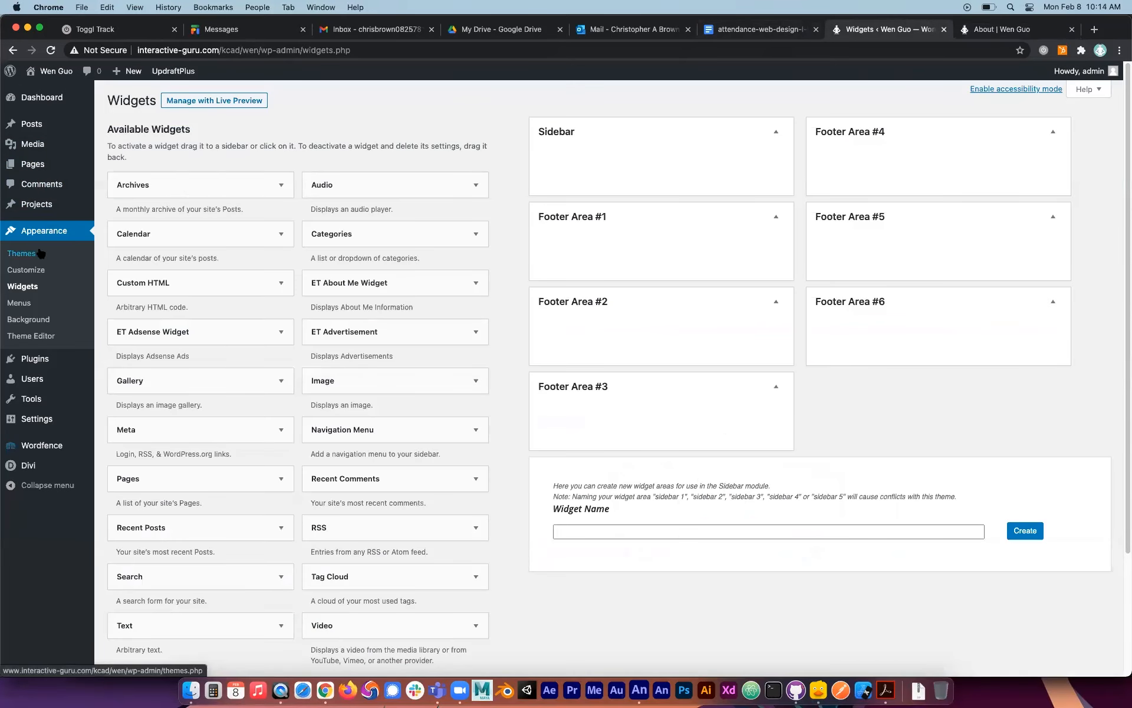
click(24, 273)
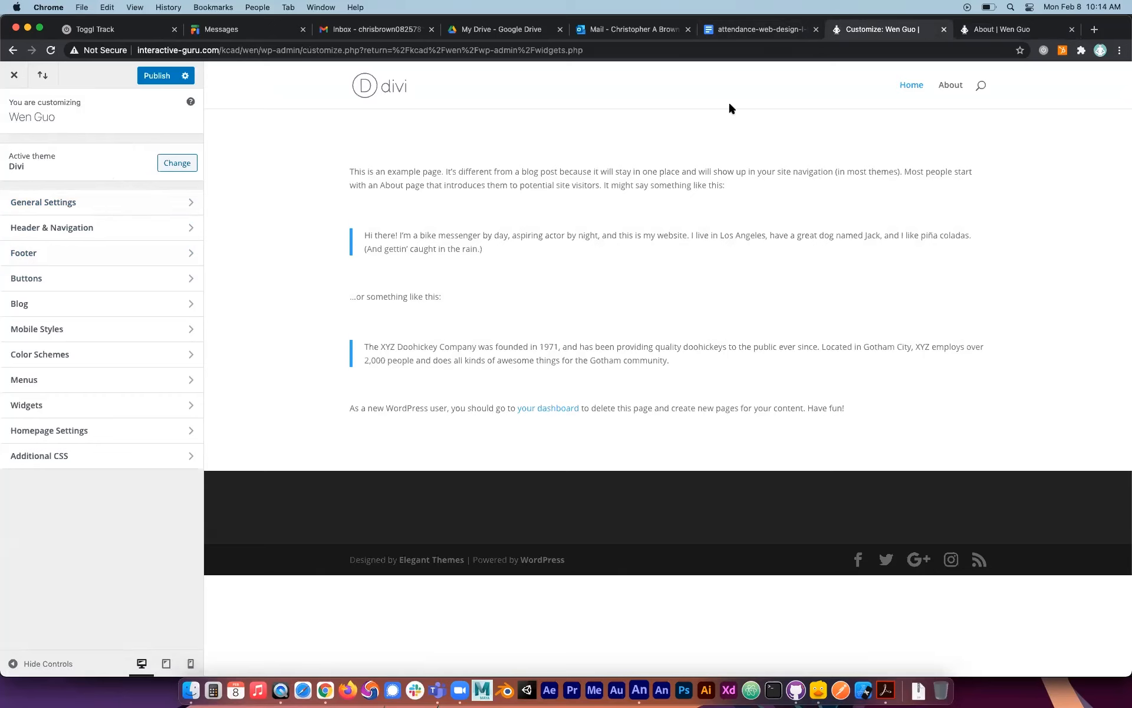
click(951, 86)
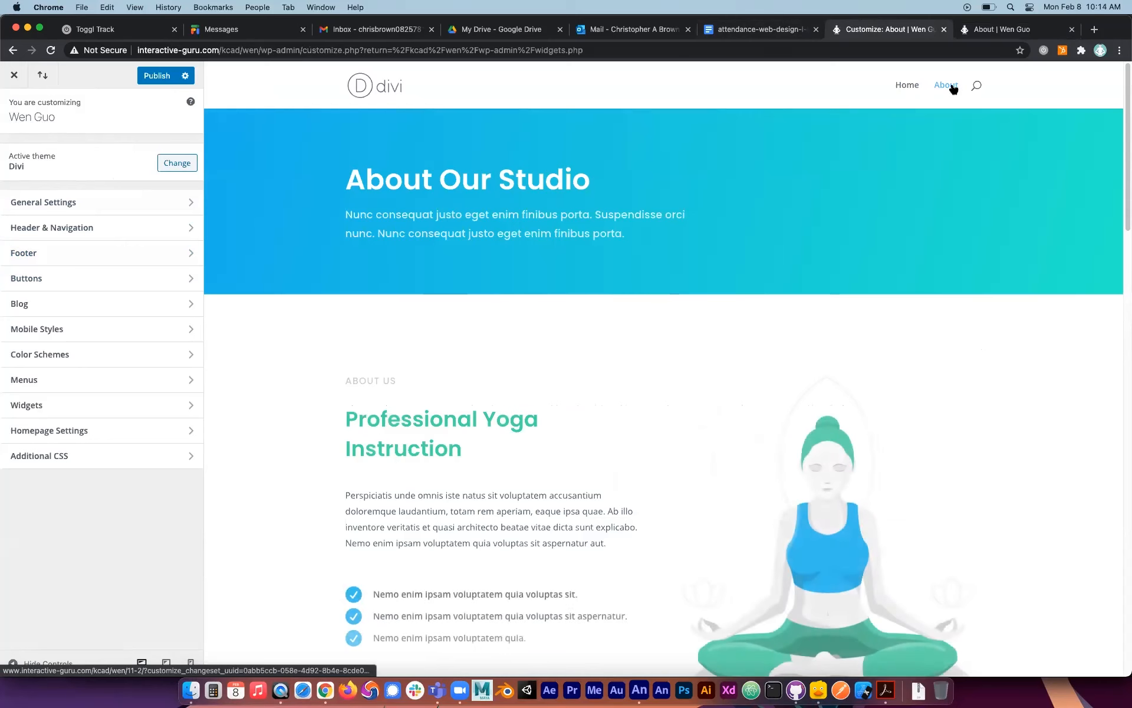
click(907, 86)
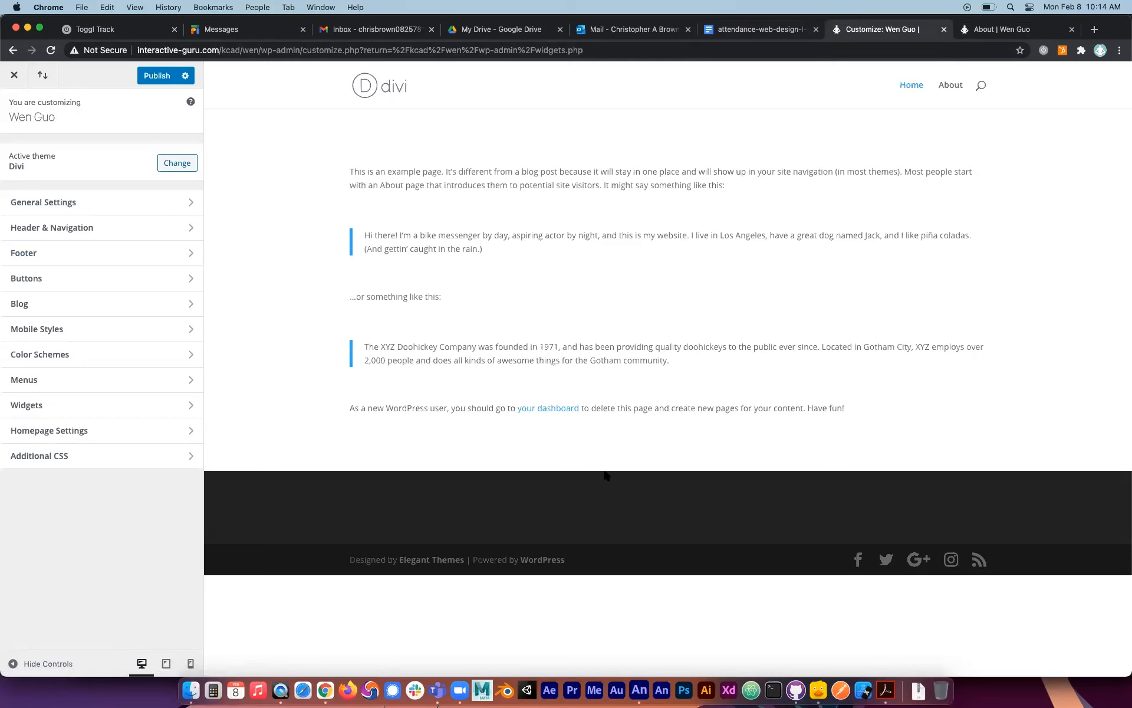
Compare the live Home page's footer with the Customizer preview, and switch the preview to the About page.
click(1002, 29)
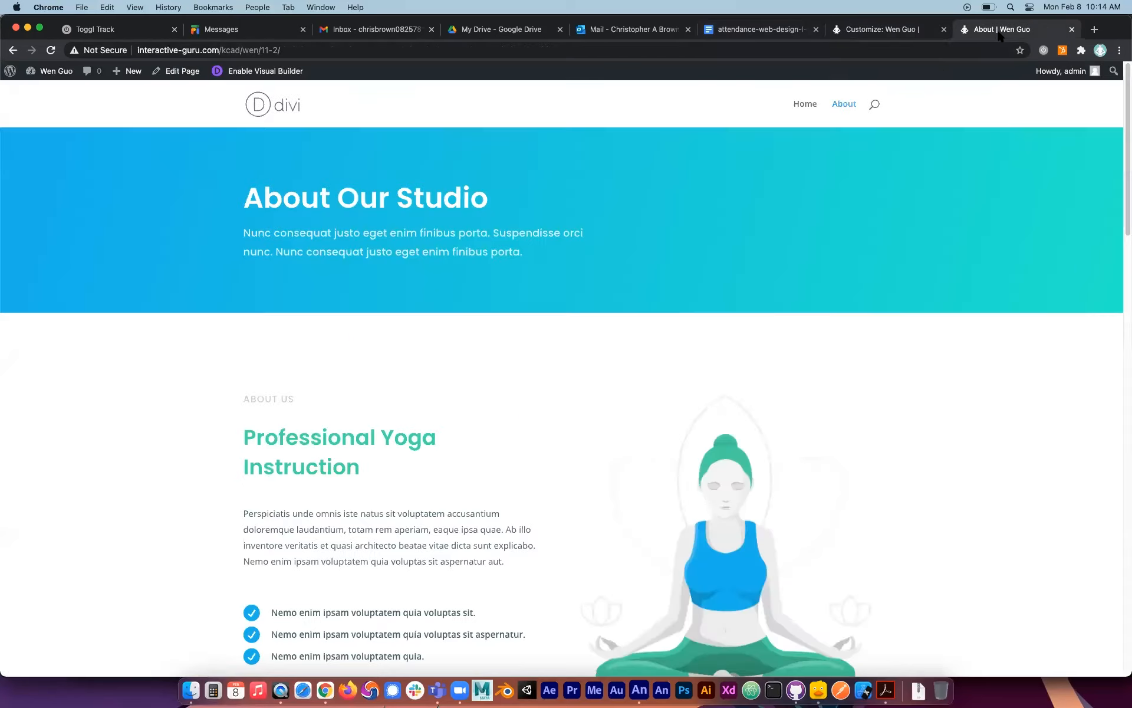
click(811, 109)
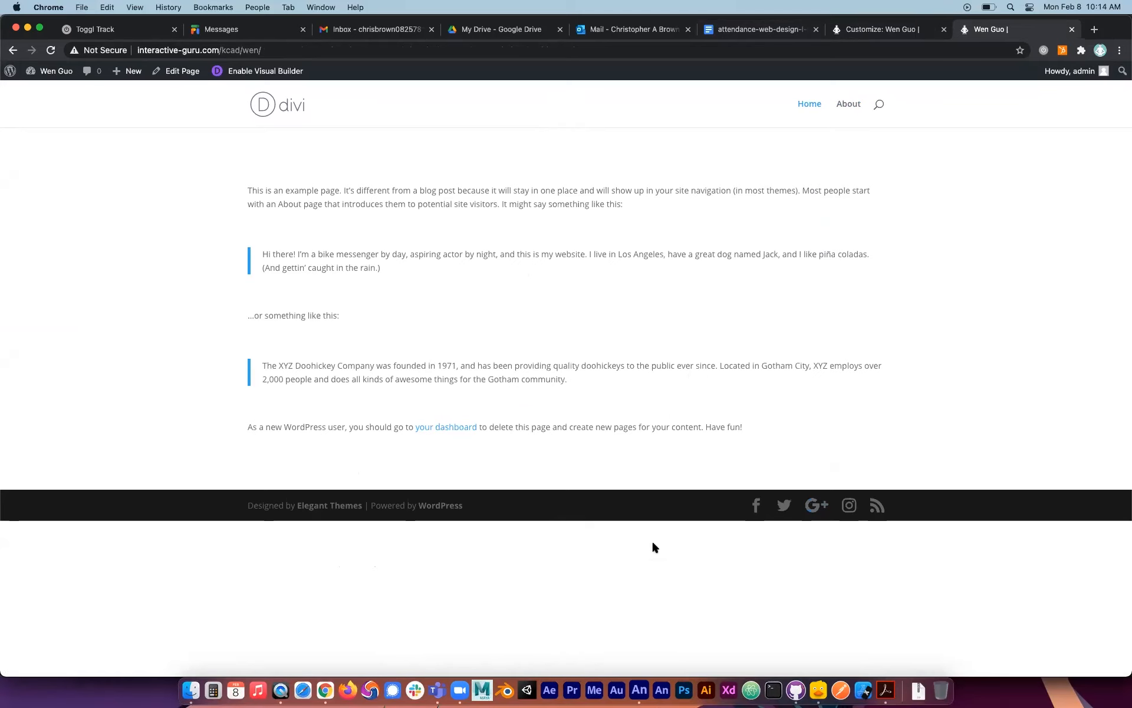
click(912, 31)
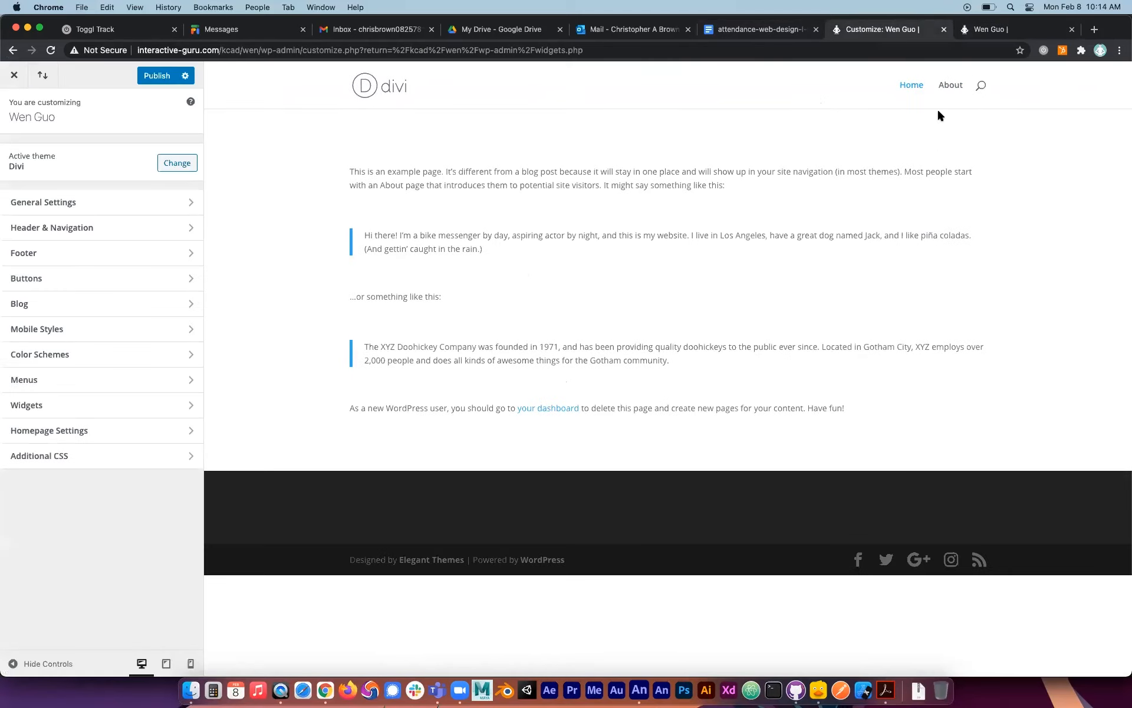
click(947, 84)
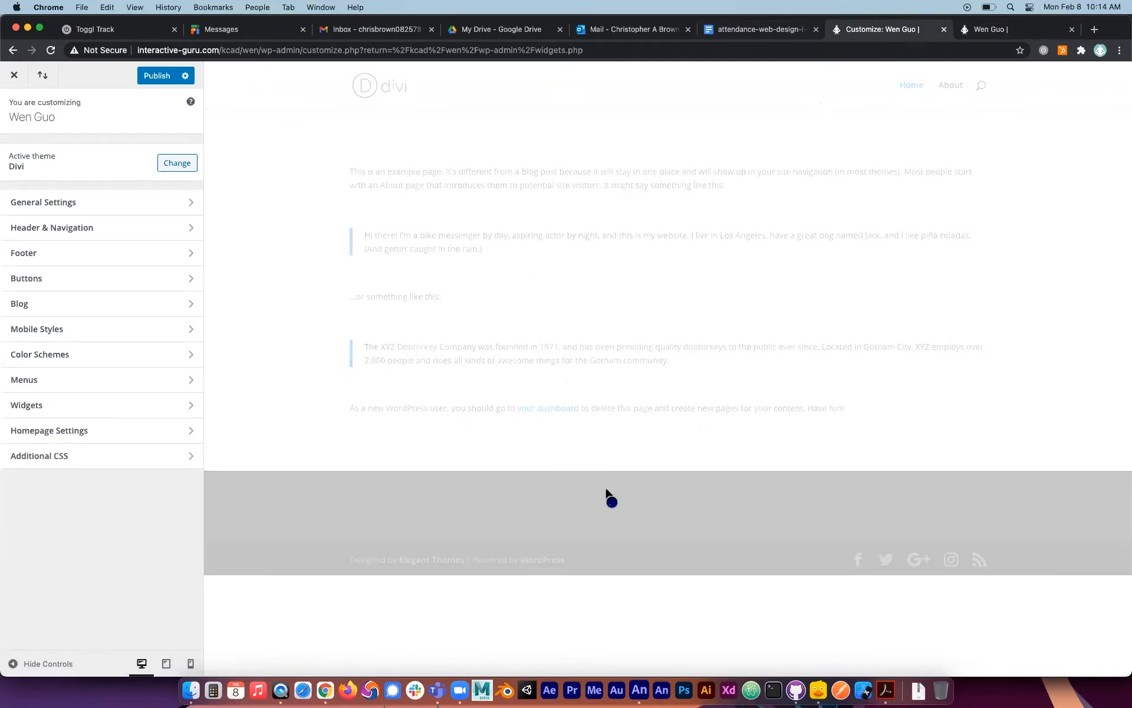
Check the About page's footer in the Customizer preview, switch the preview to Home, and compare it with the live Home page.
scroll(707, 437, down, 15)
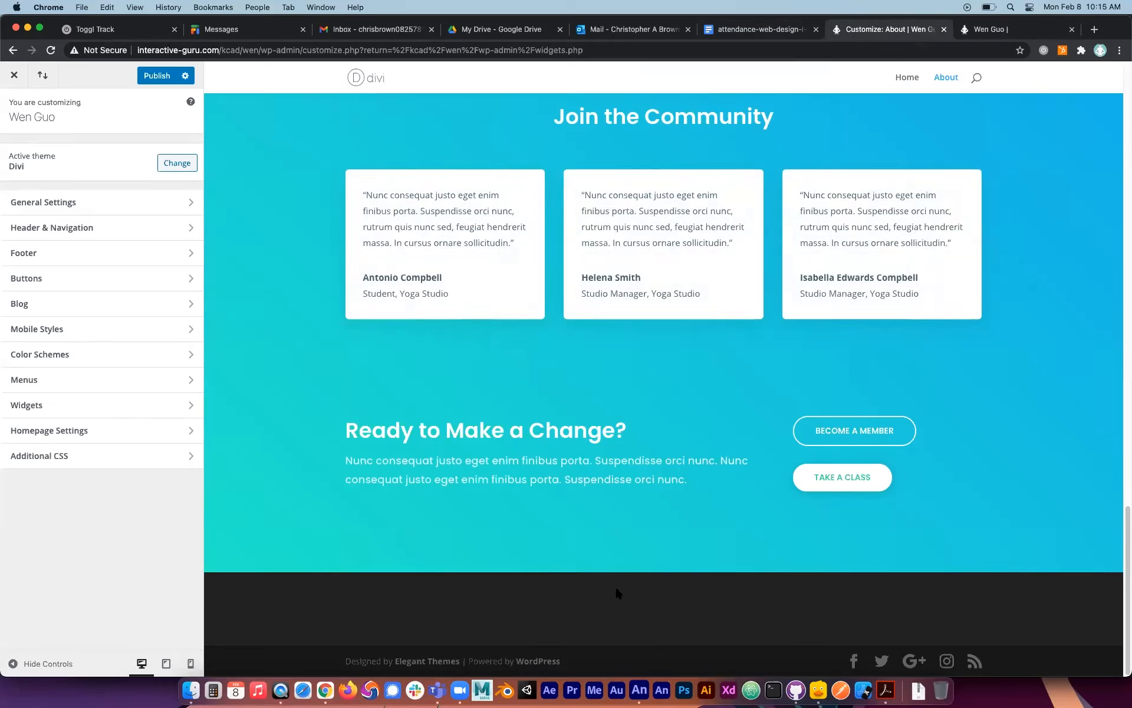
click(907, 79)
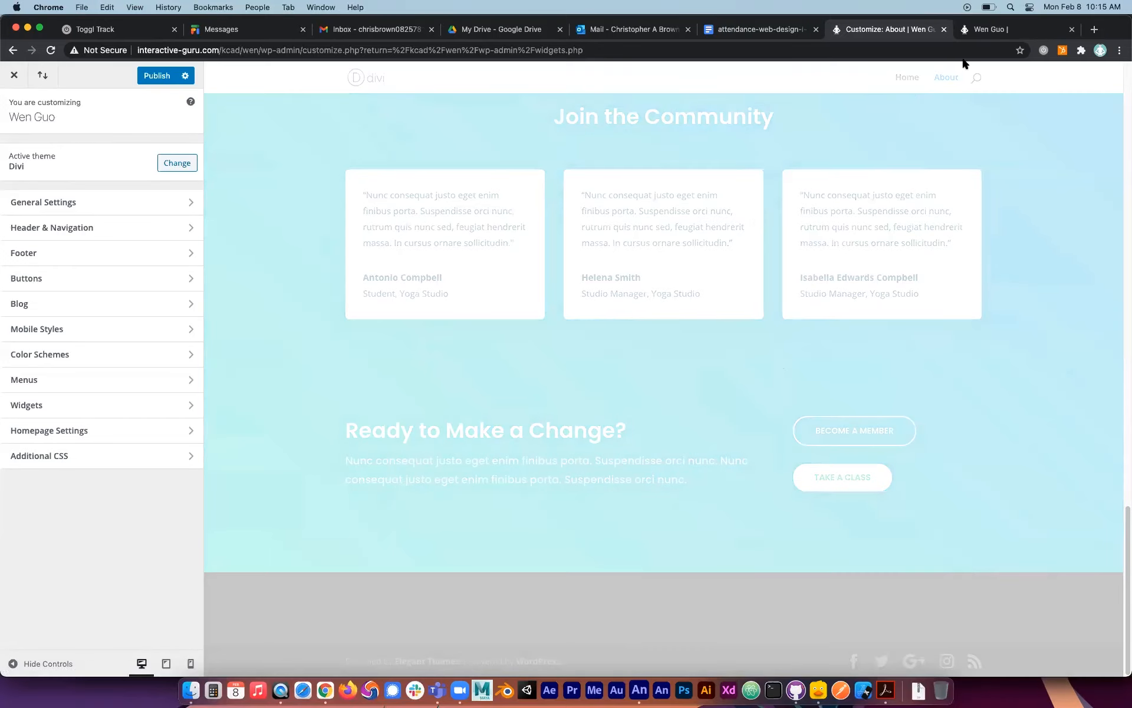
click(994, 32)
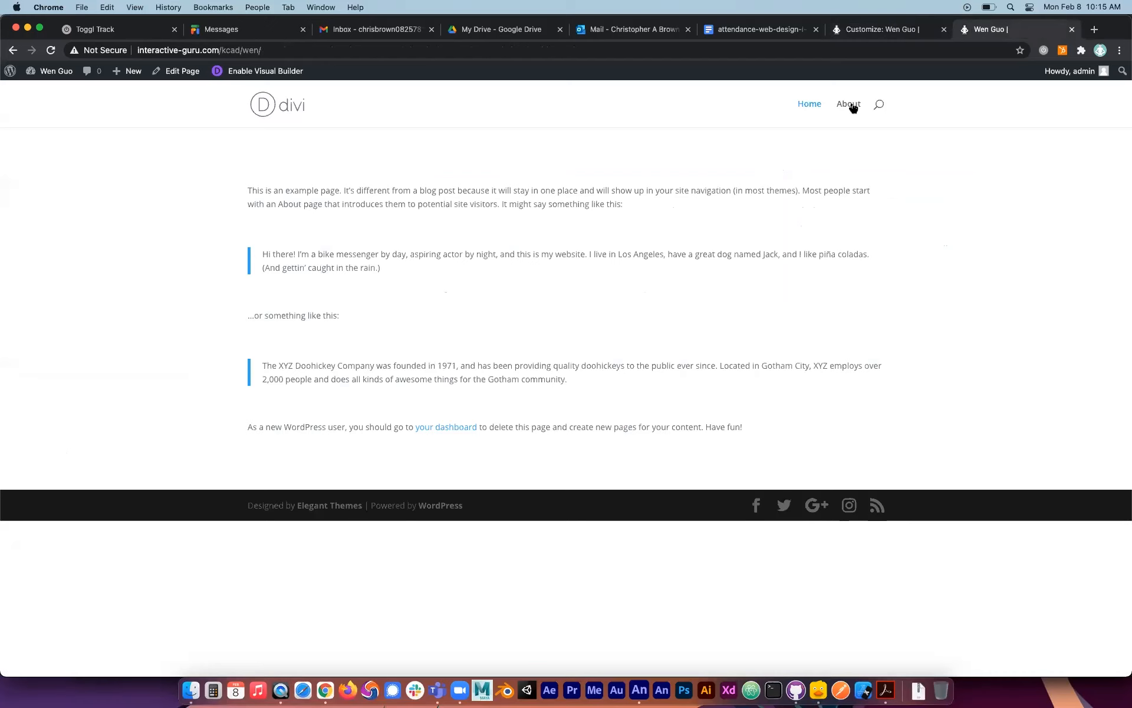
click(882, 30)
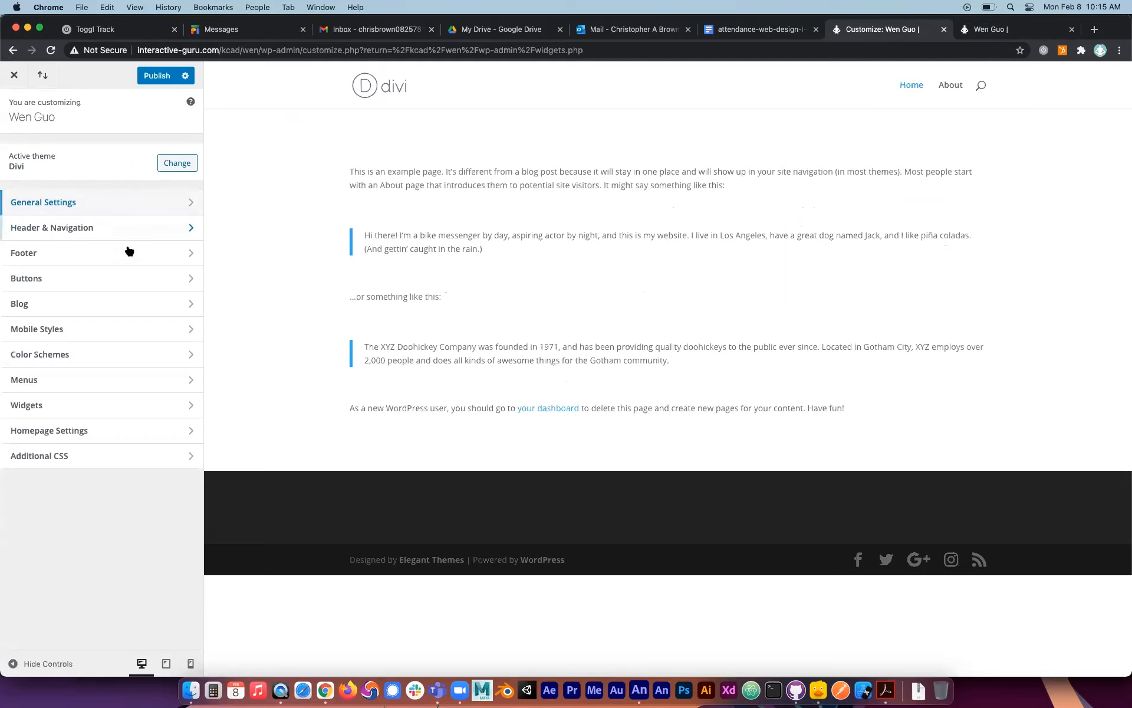
Open Site Identity in the General Settings and review the site title, tagline and site icon options.
click(133, 210)
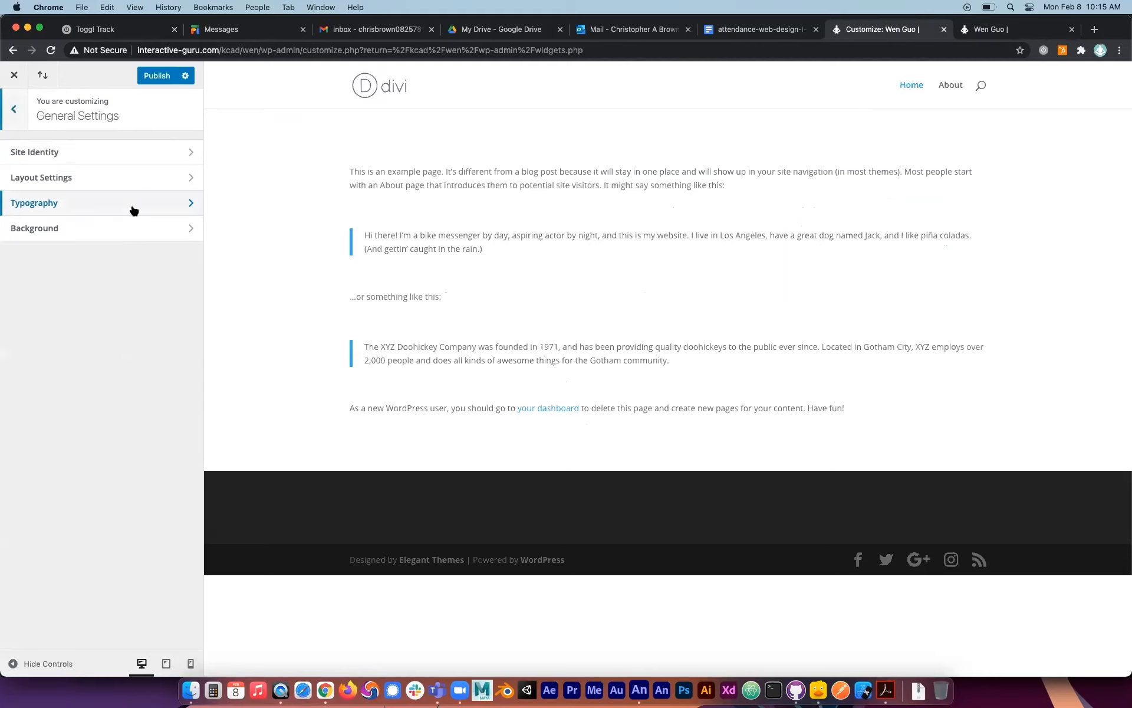
click(133, 153)
click(68, 176)
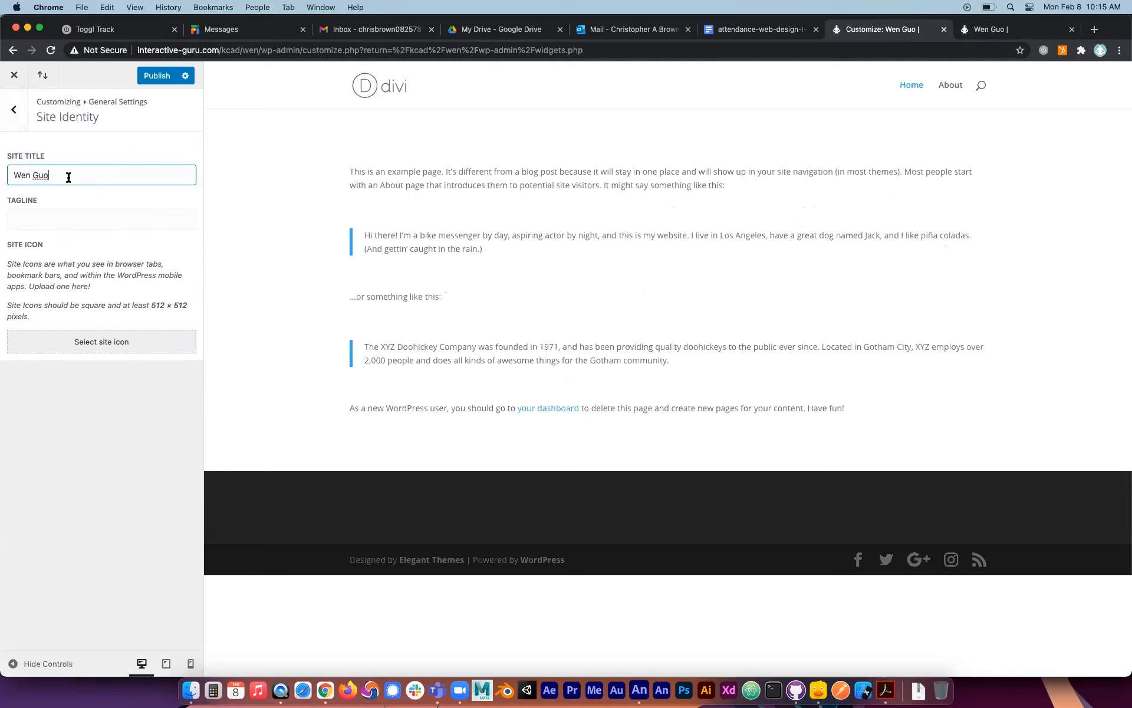
click(70, 219)
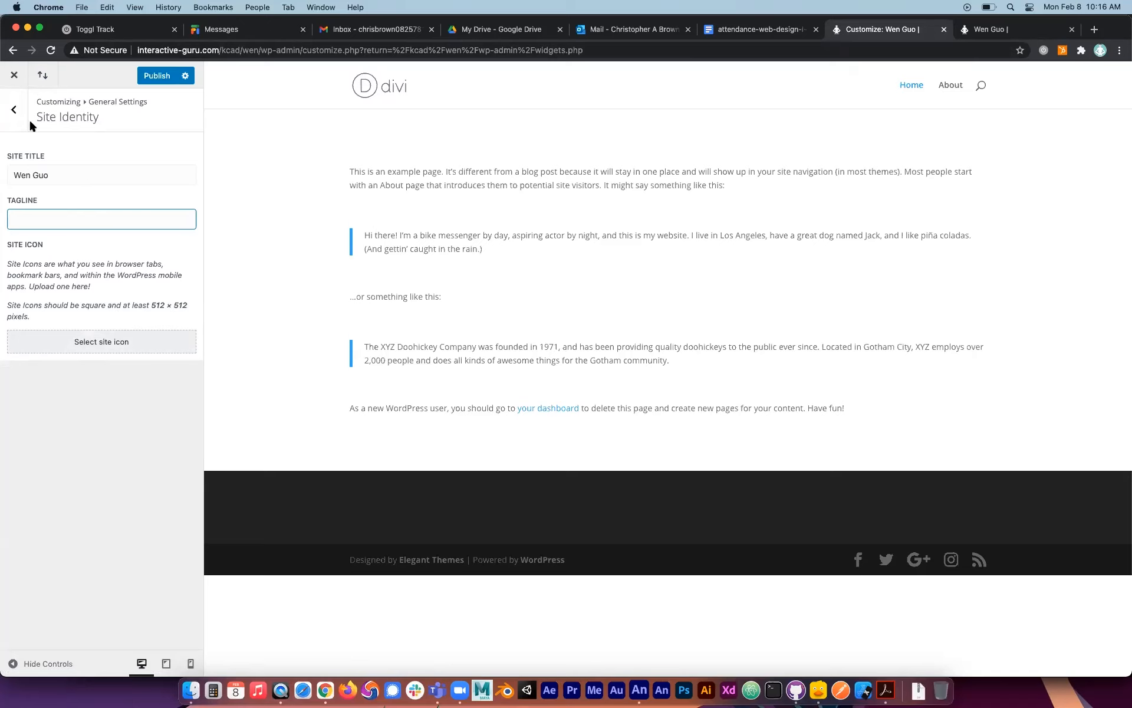
click(13, 109)
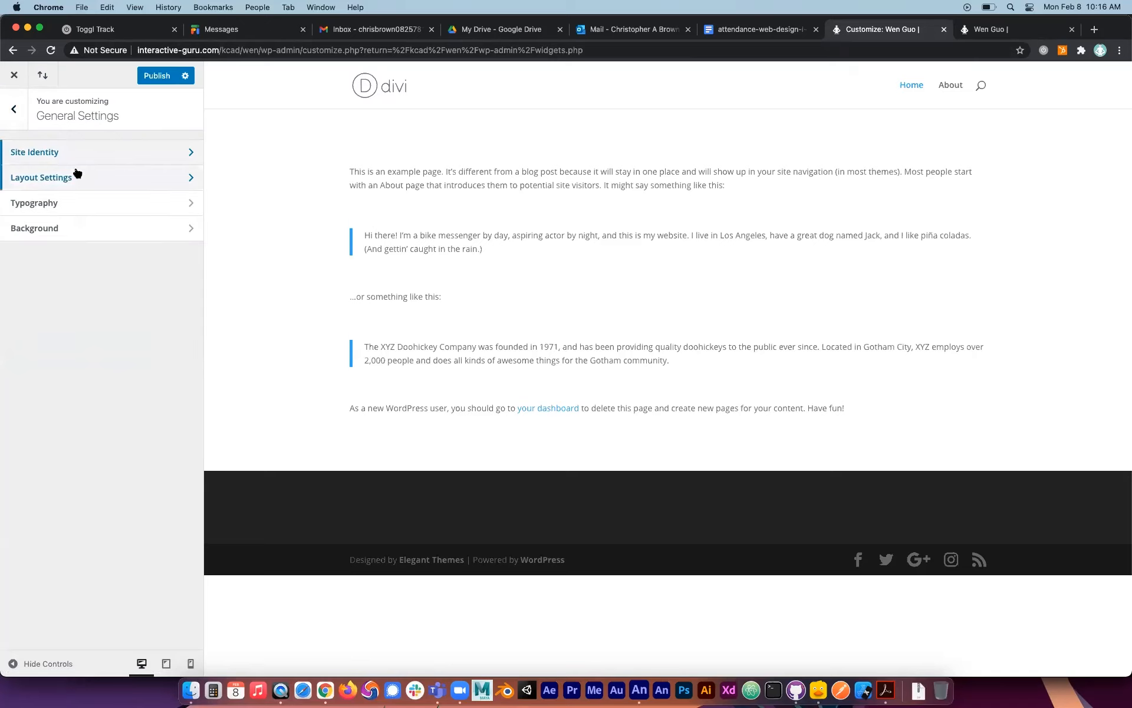
In the Layout Settings, enable the boxed layout and set the website content width to 1077.
click(76, 176)
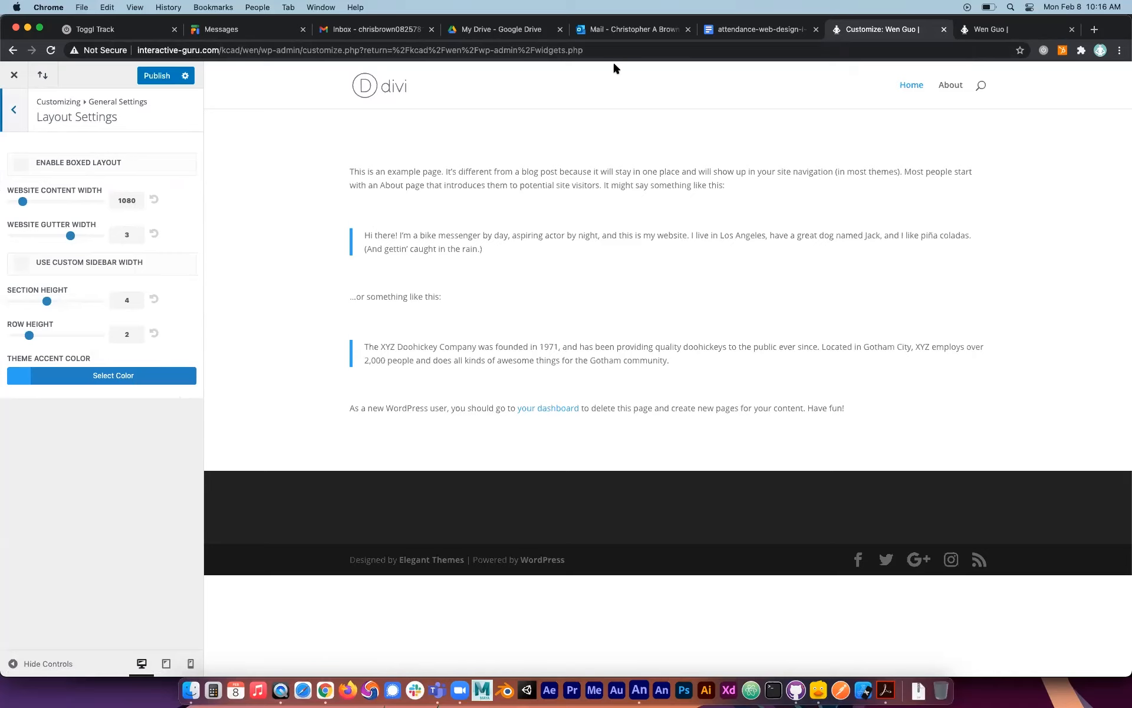
click(22, 165)
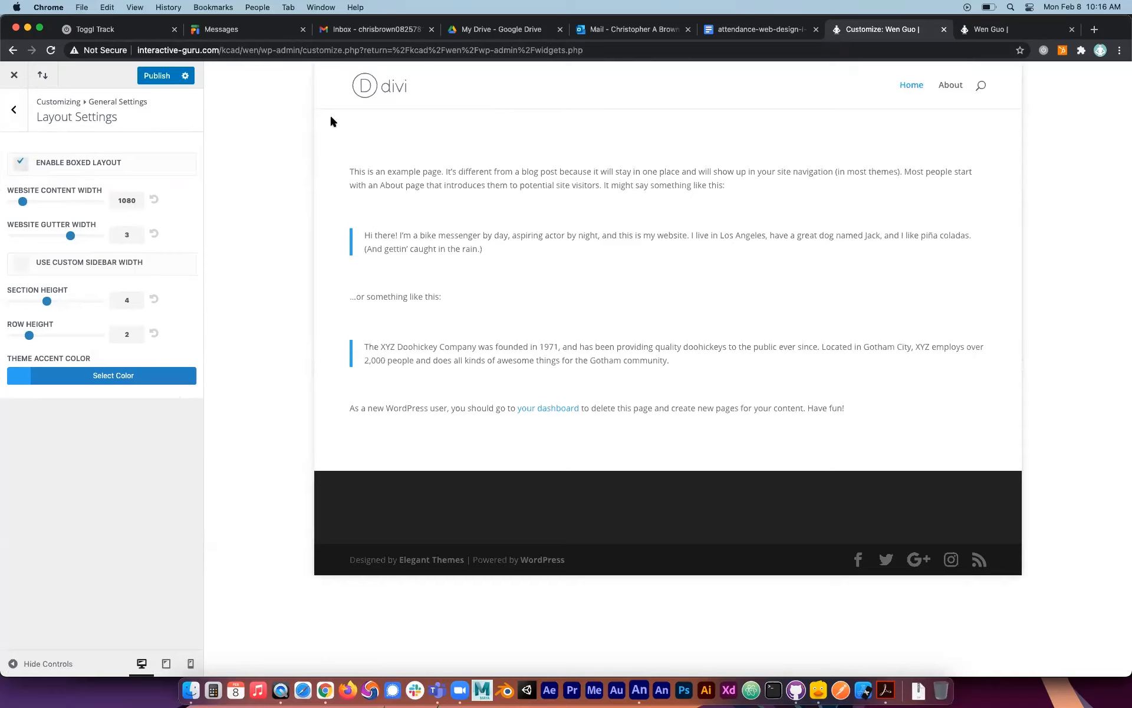
click(28, 157)
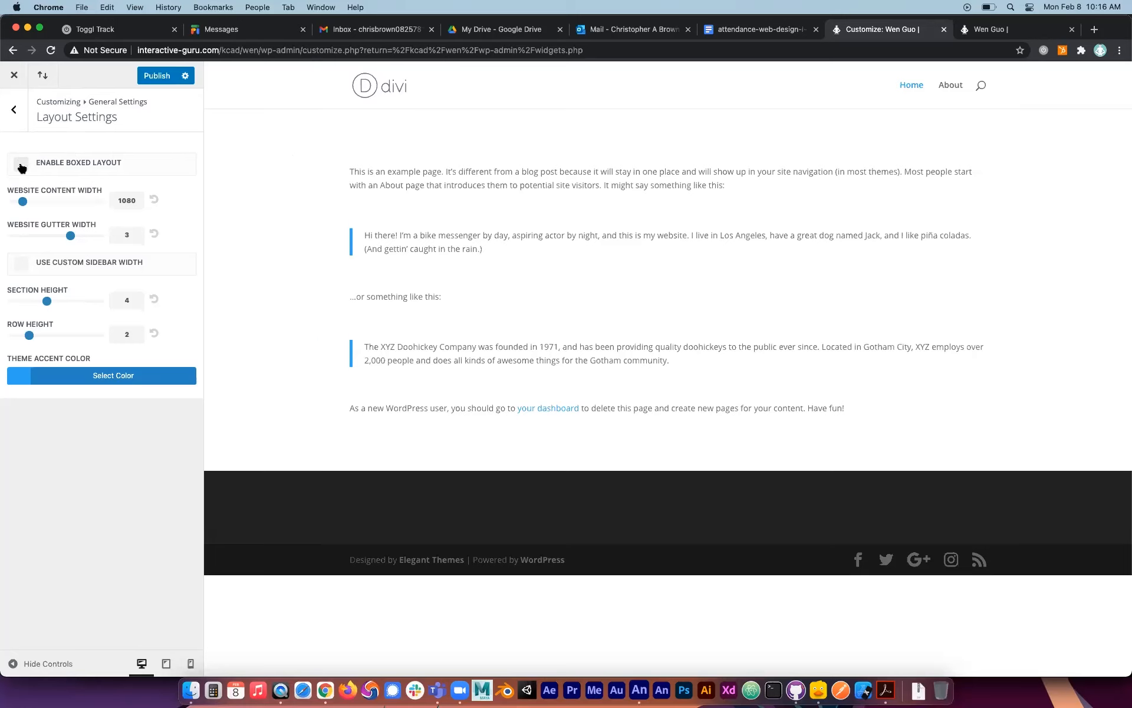
click(22, 166)
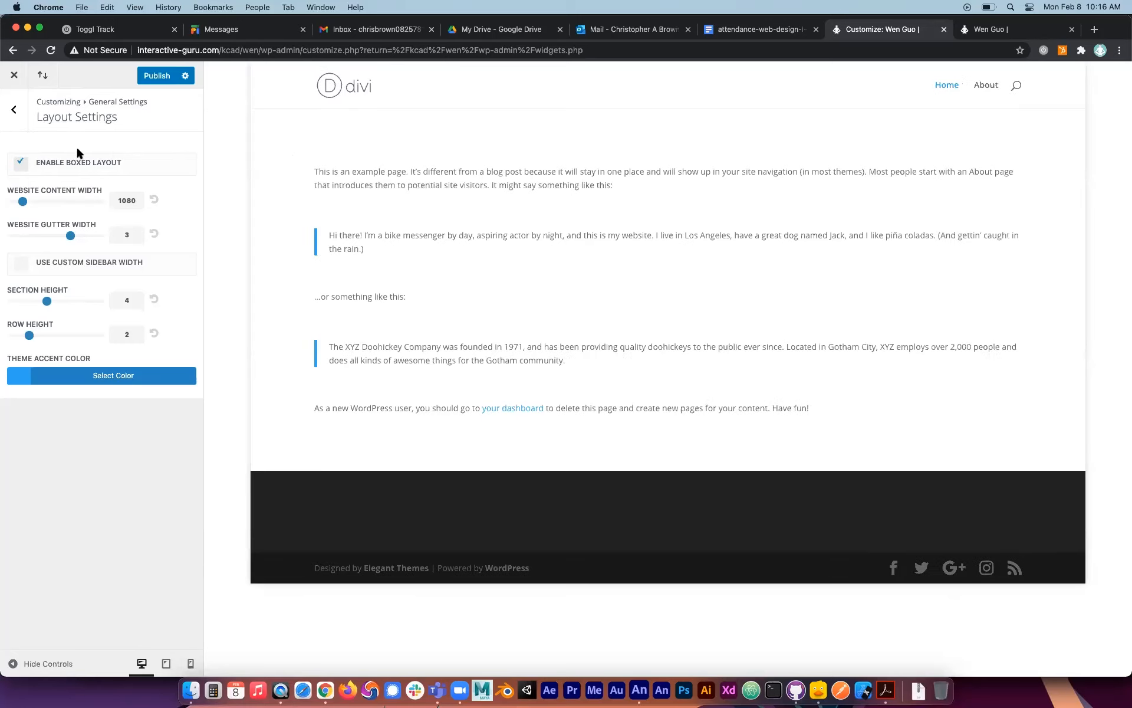
mouse_move(17, 203)
mouse_down()
mouse_move(28, 204)
mouse_move(7, 203)
mouse_move(54, 203)
mouse_move(21, 205)
mouse_up()
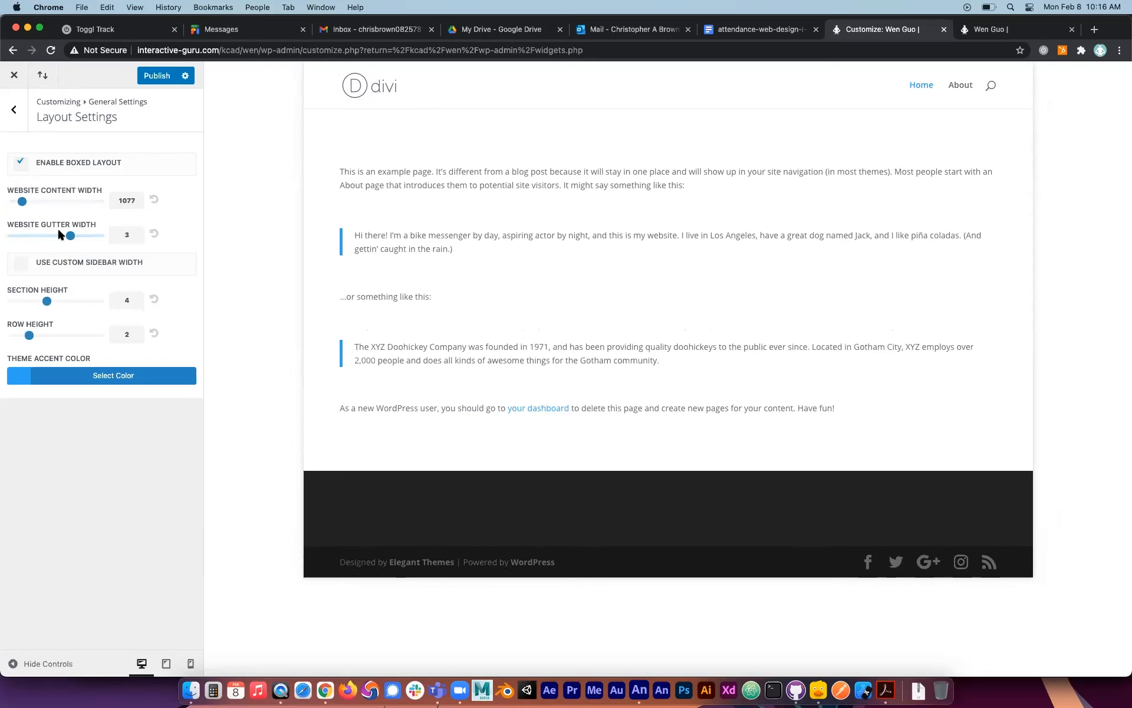
Preview the About page, set the website gutter width to 2, and compare the page with the boxed layout off and on.
click(961, 86)
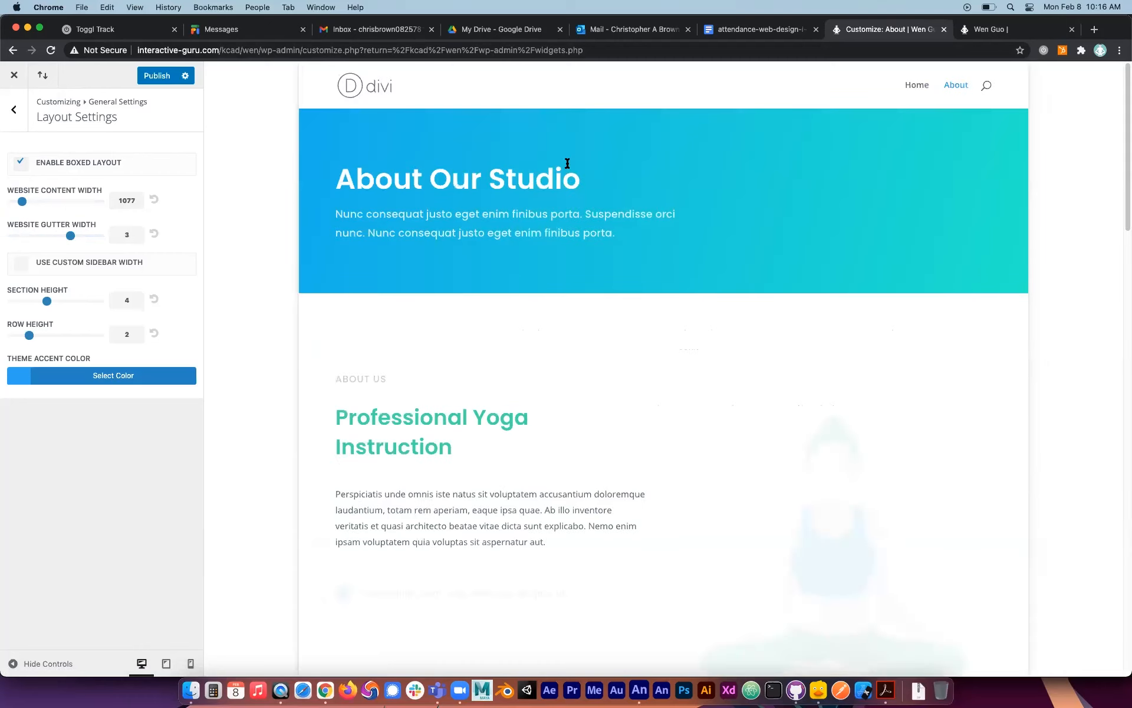
drag(71, 236, 44, 251)
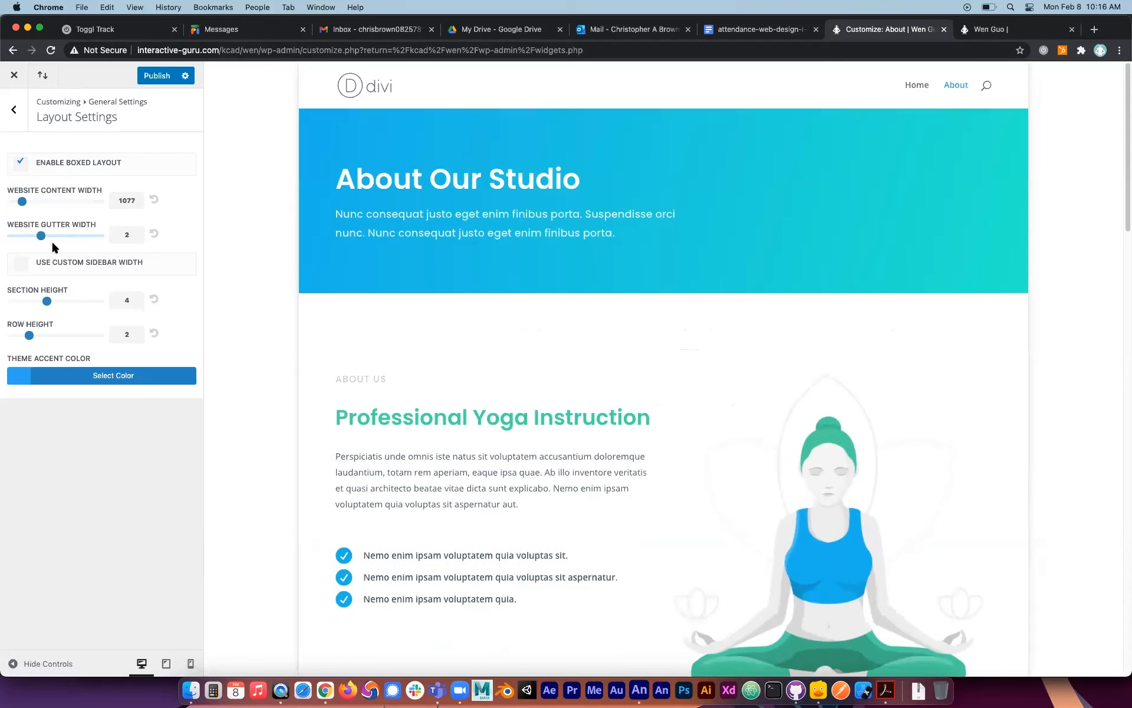
click(22, 162)
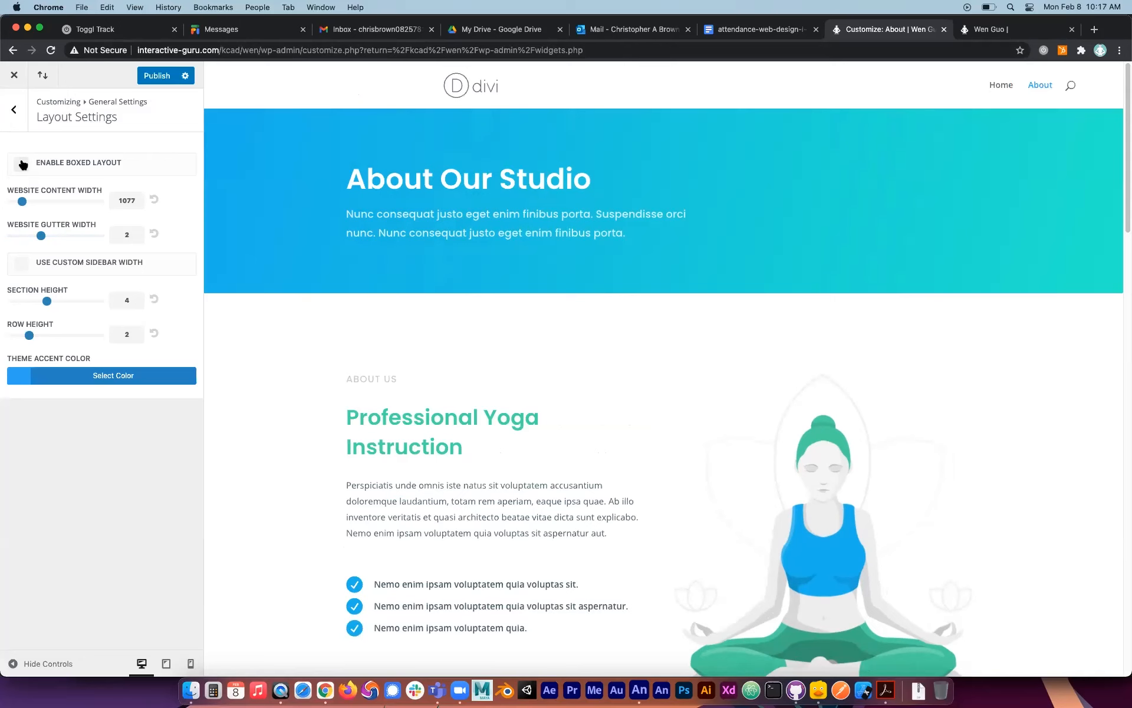
click(22, 163)
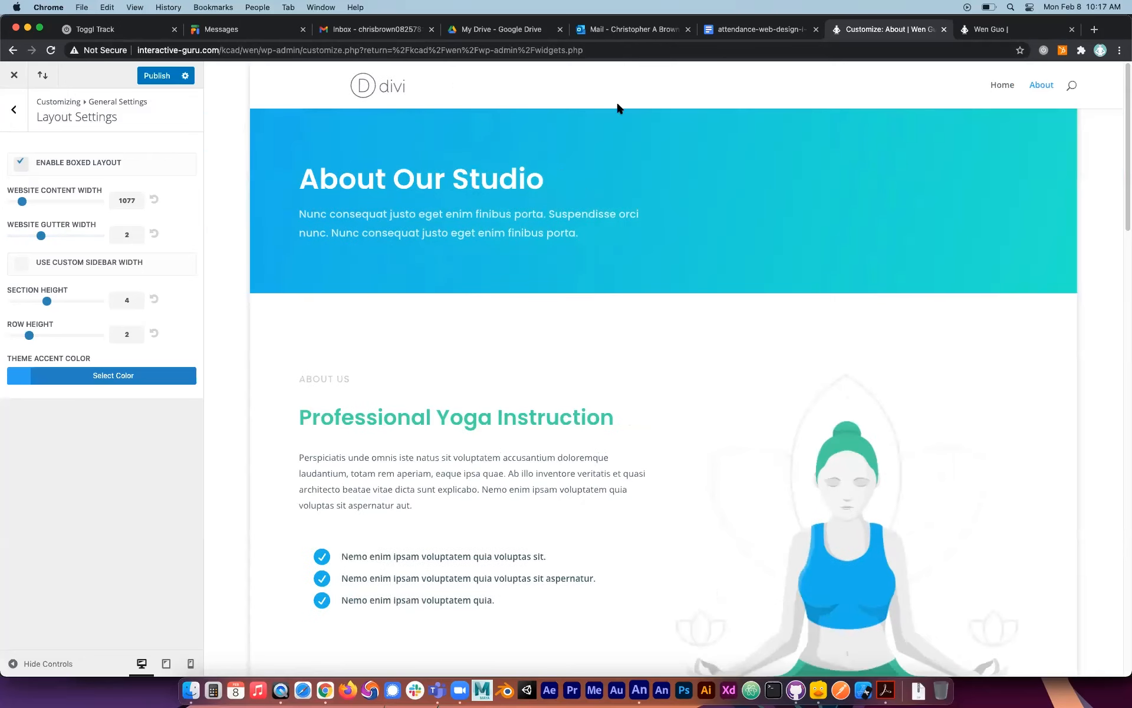
Publish the layout changes, reload the live Home page, and look through the live About page in its boxed layout.
click(979, 29)
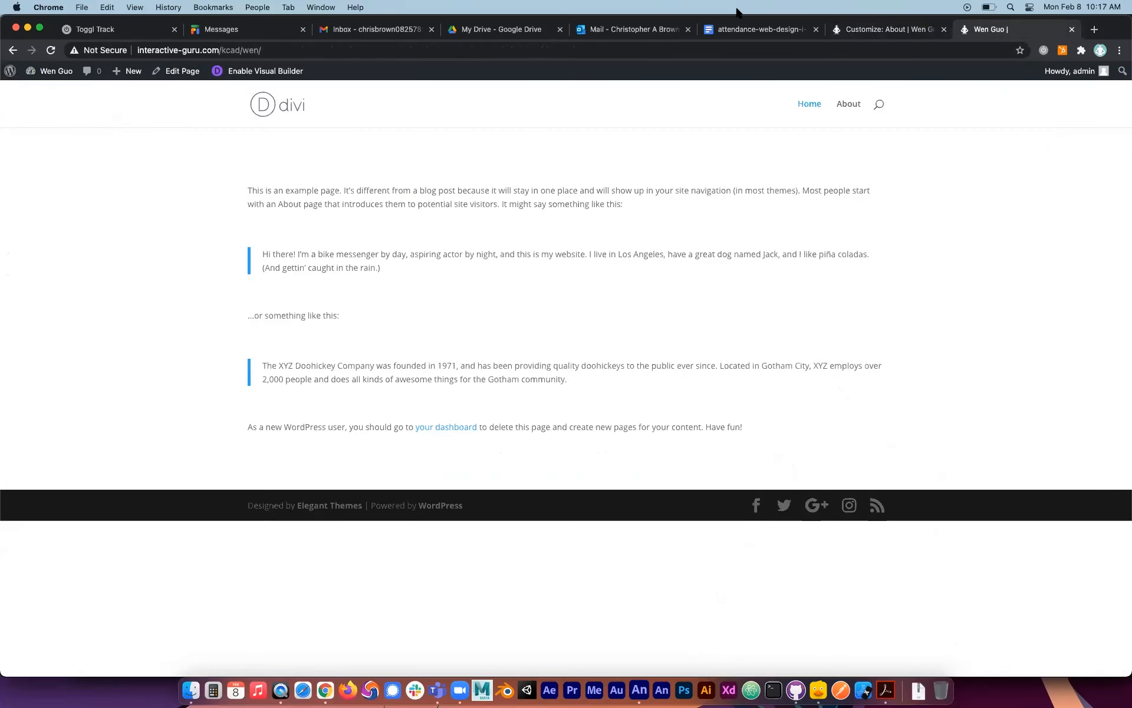
click(889, 31)
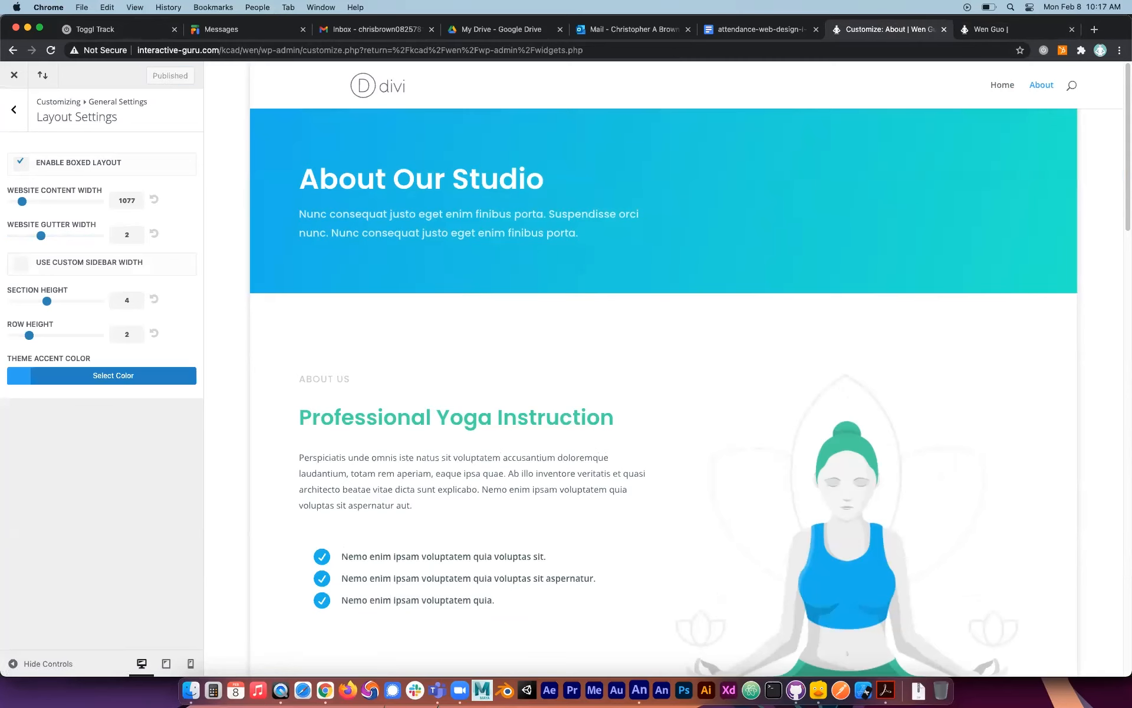
click(1025, 32)
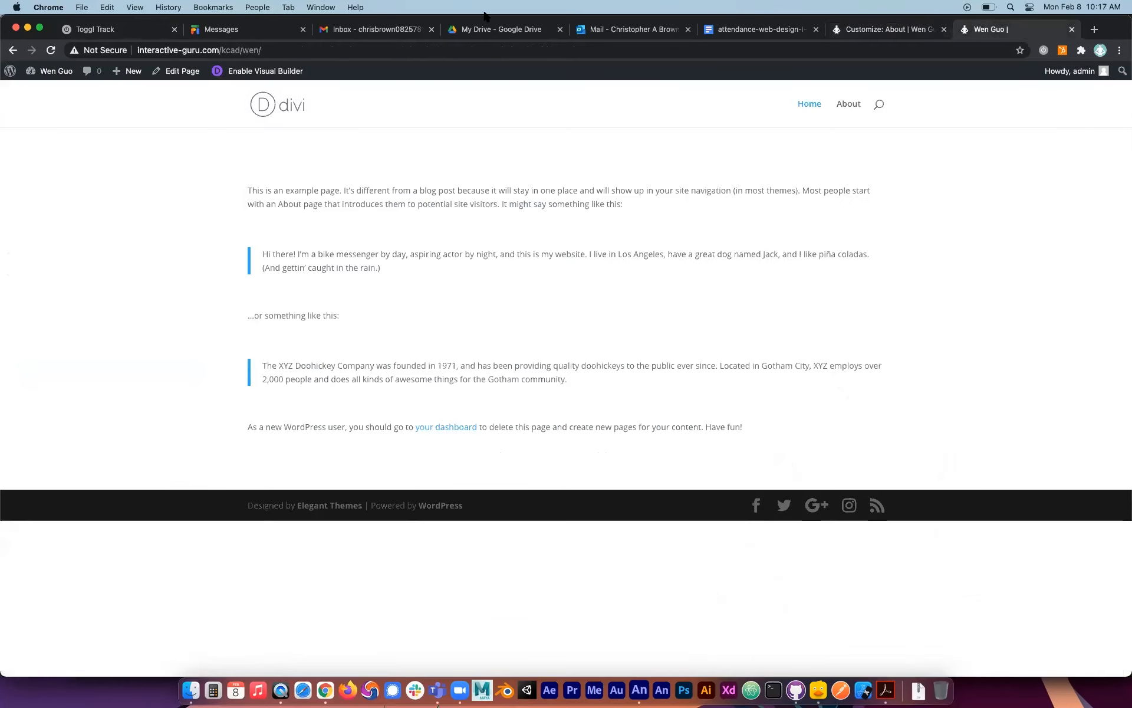
click(51, 51)
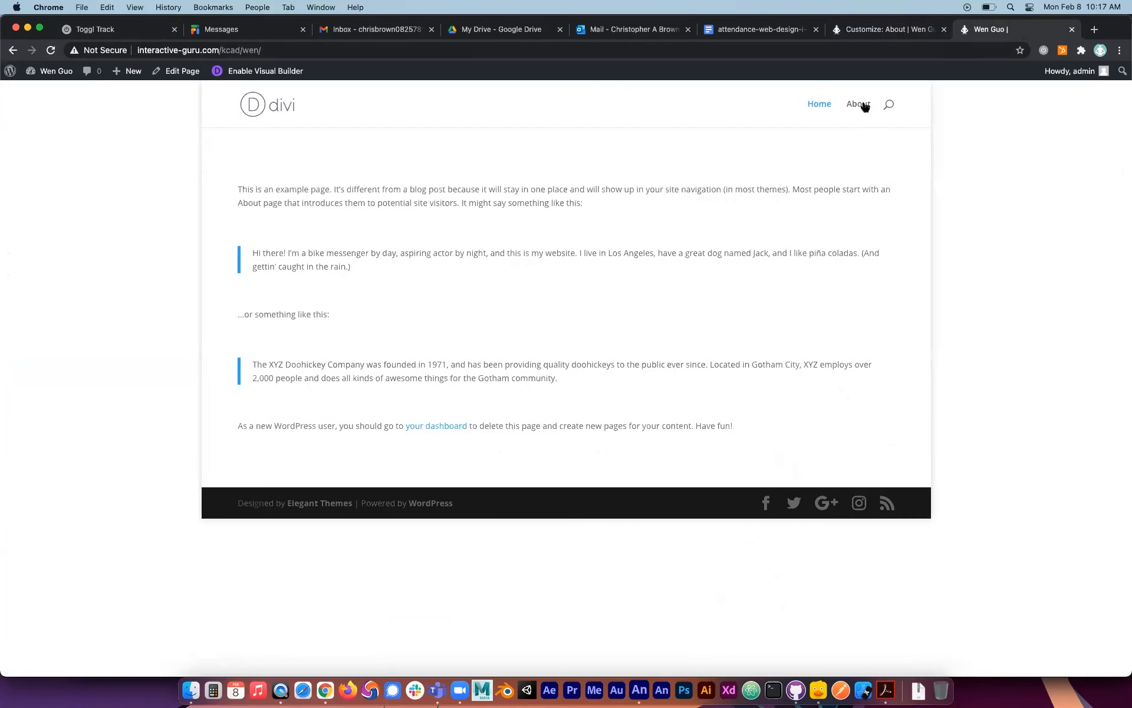
click(819, 105)
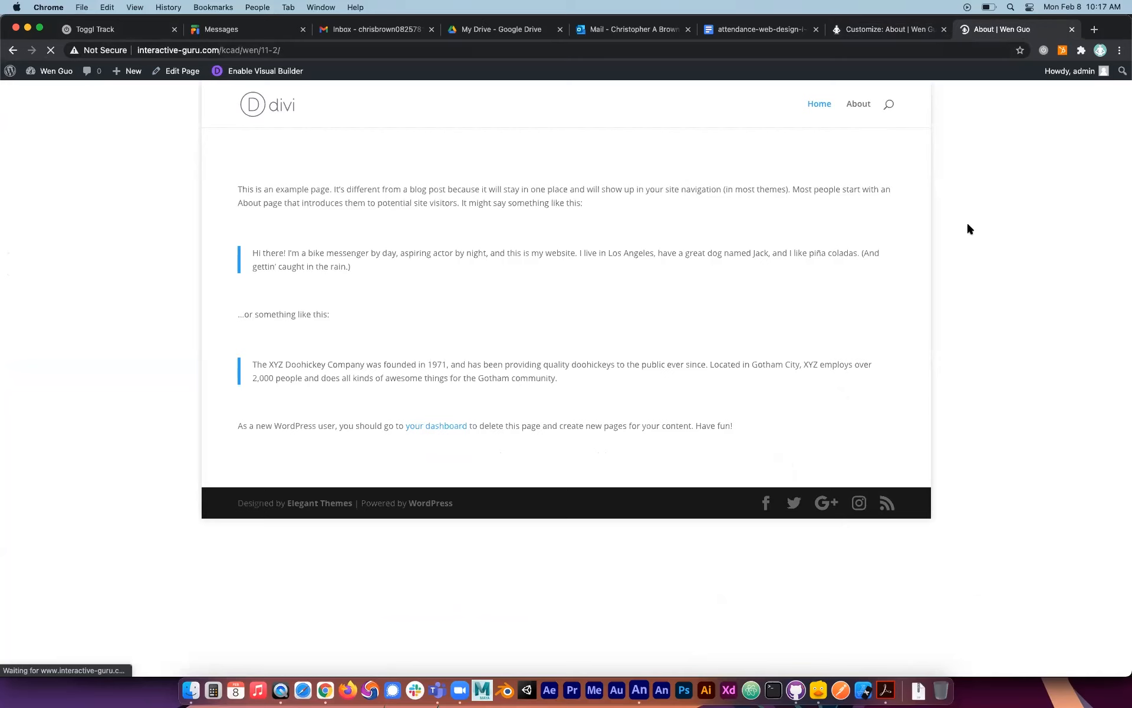
scroll(747, 330, down, 15)
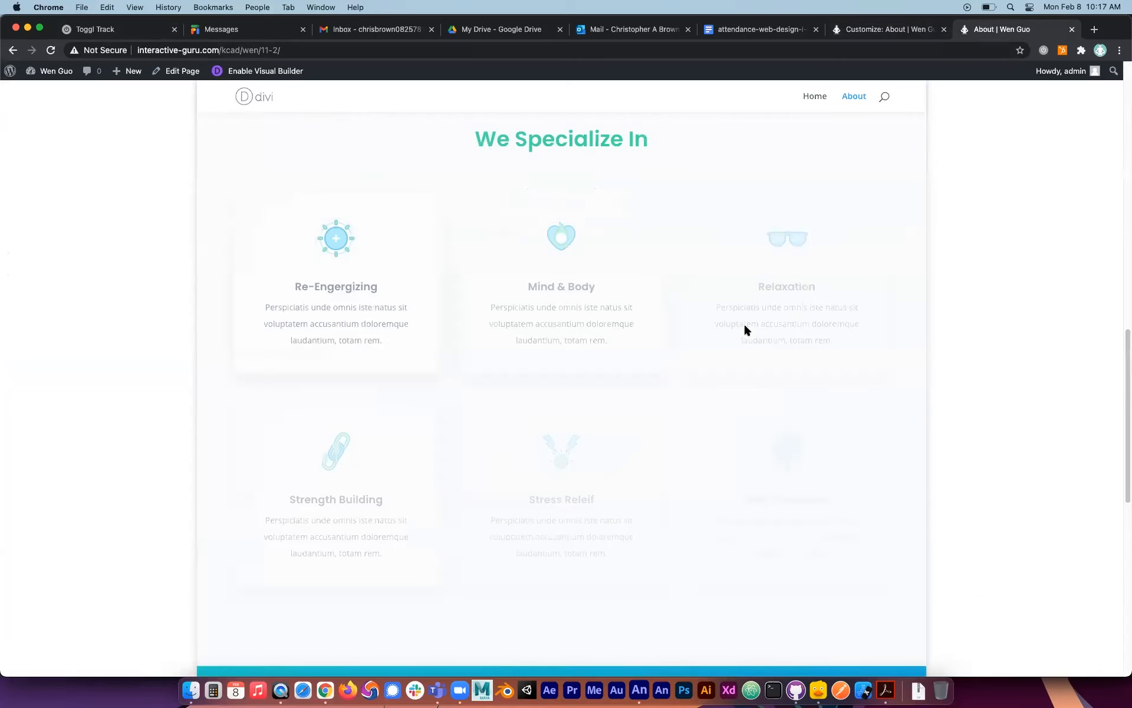
scroll(747, 330, up, 15)
Return to the Customizer and disable the boxed layout in the Layout Settings.
click(879, 35)
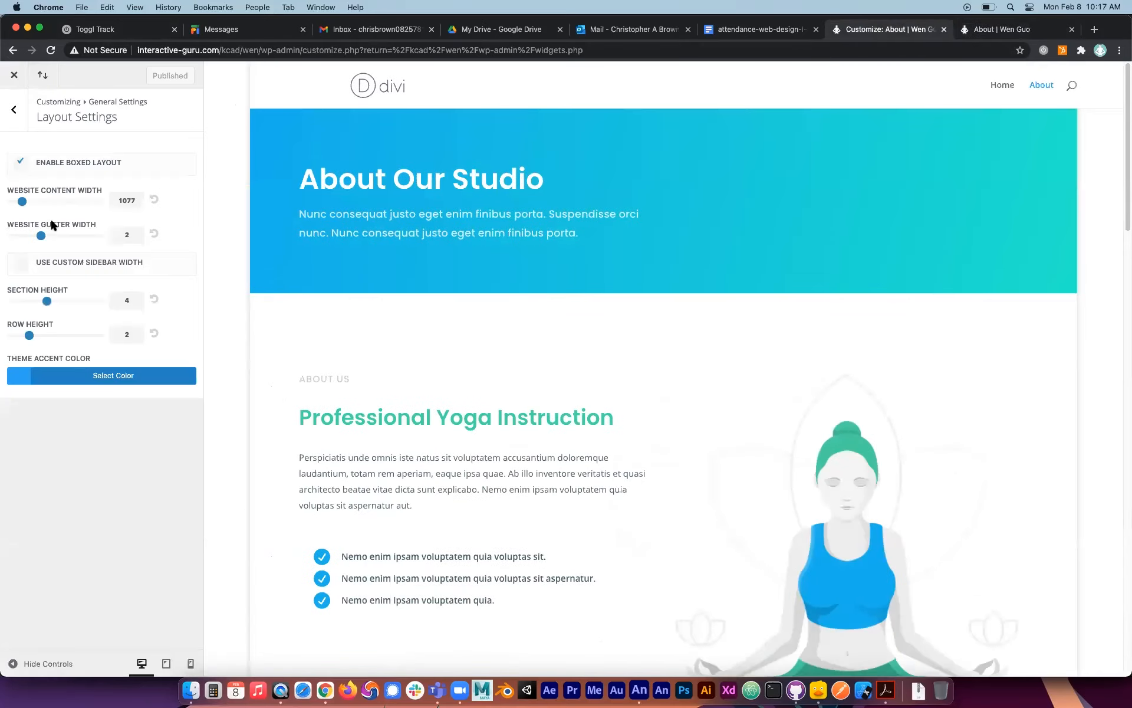
click(14, 109)
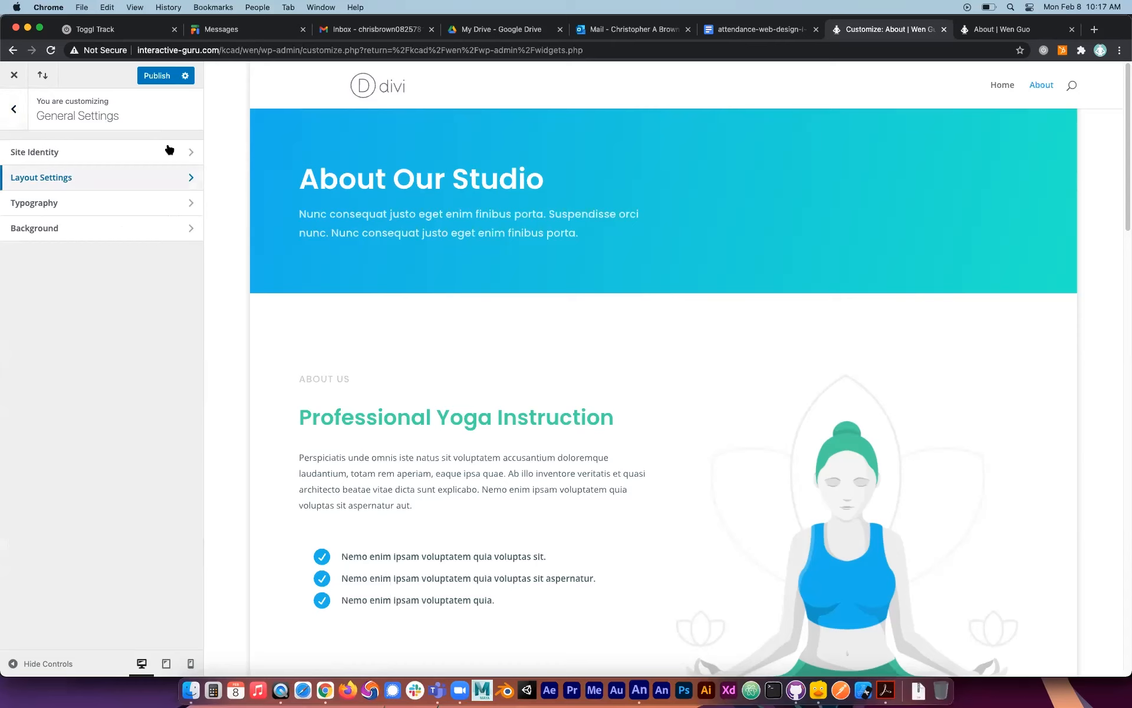
click(168, 149)
click(17, 110)
click(56, 180)
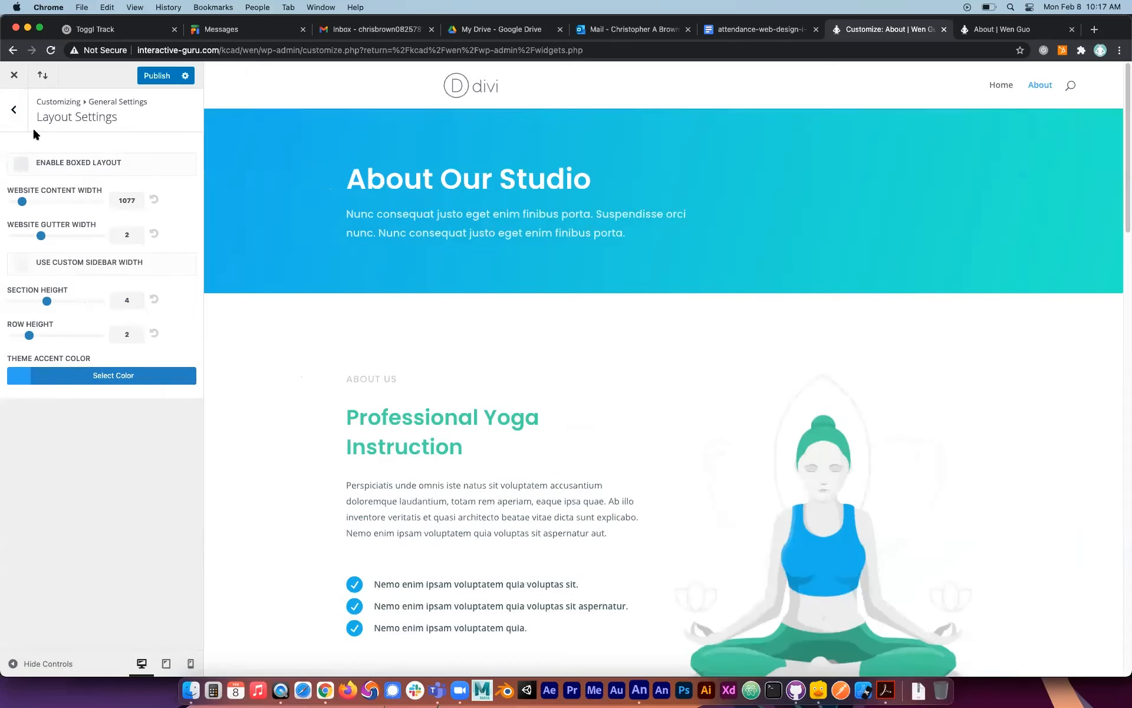
Open the Typography settings and review the text size, line height, font and color options.
click(12, 114)
click(64, 203)
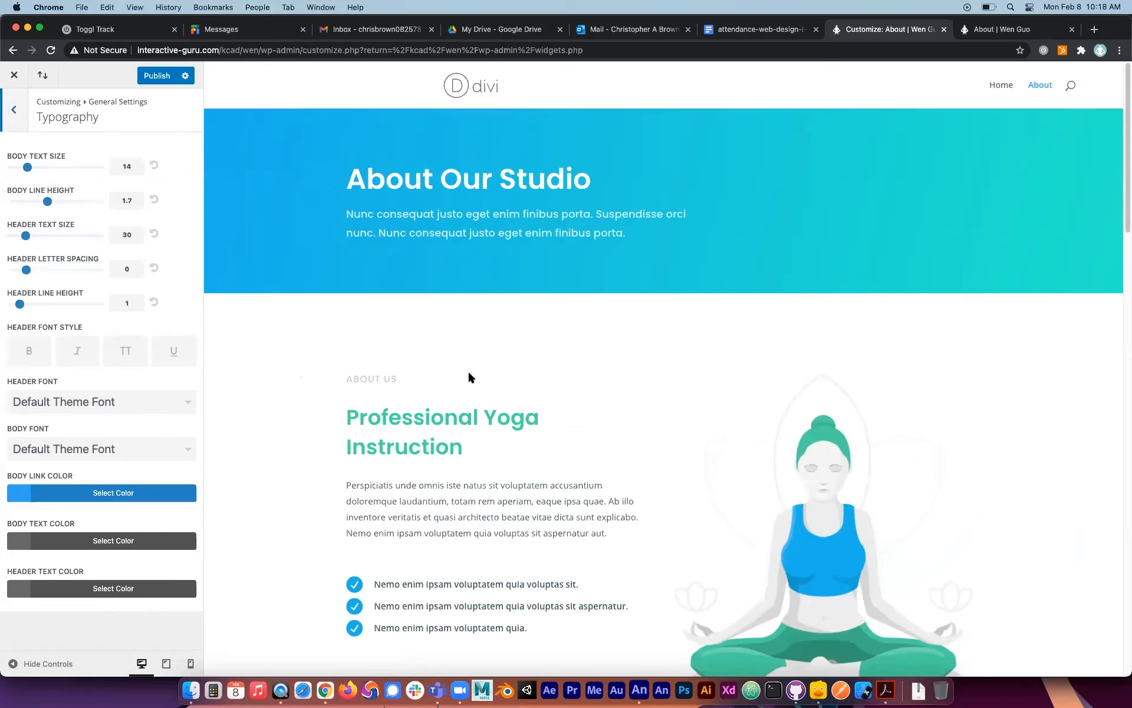
click(14, 109)
Set the site's background color to green #81d742 in the Background settings.
click(61, 229)
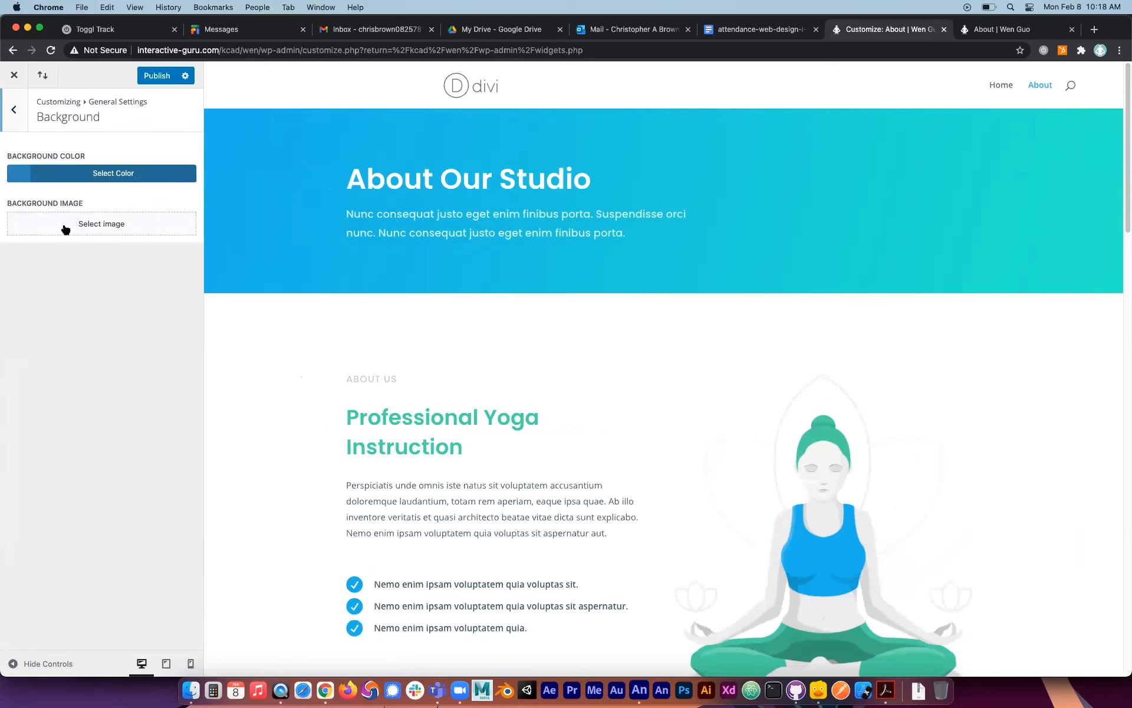
click(27, 174)
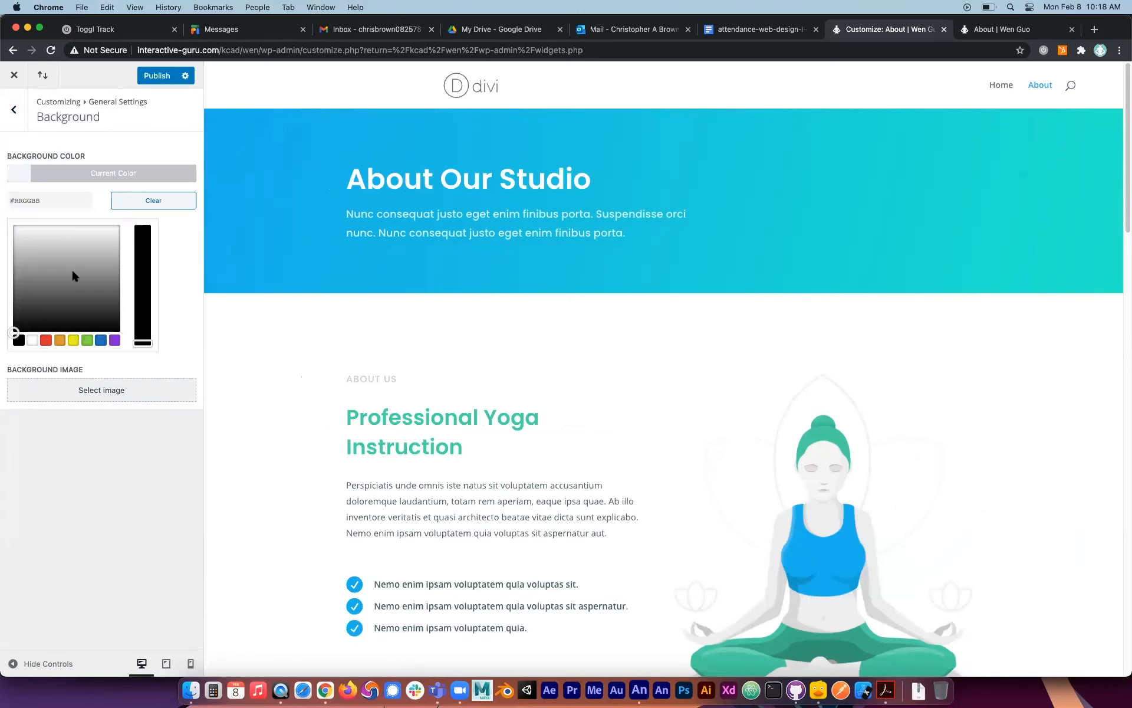
click(88, 340)
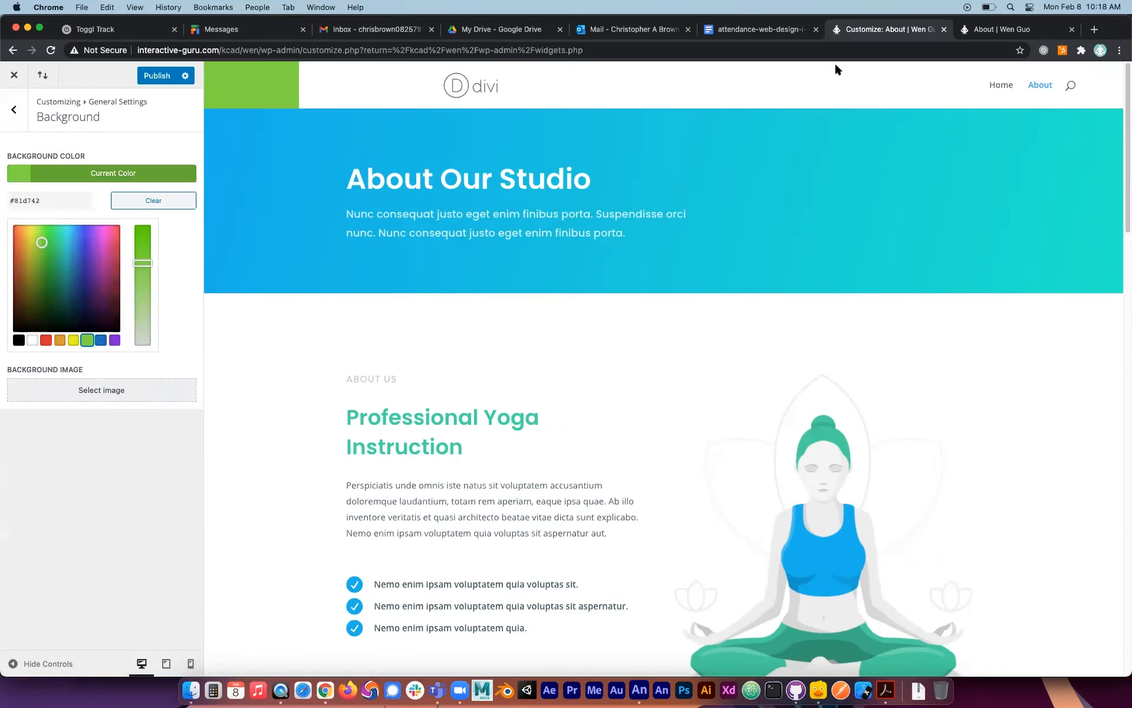
click(17, 117)
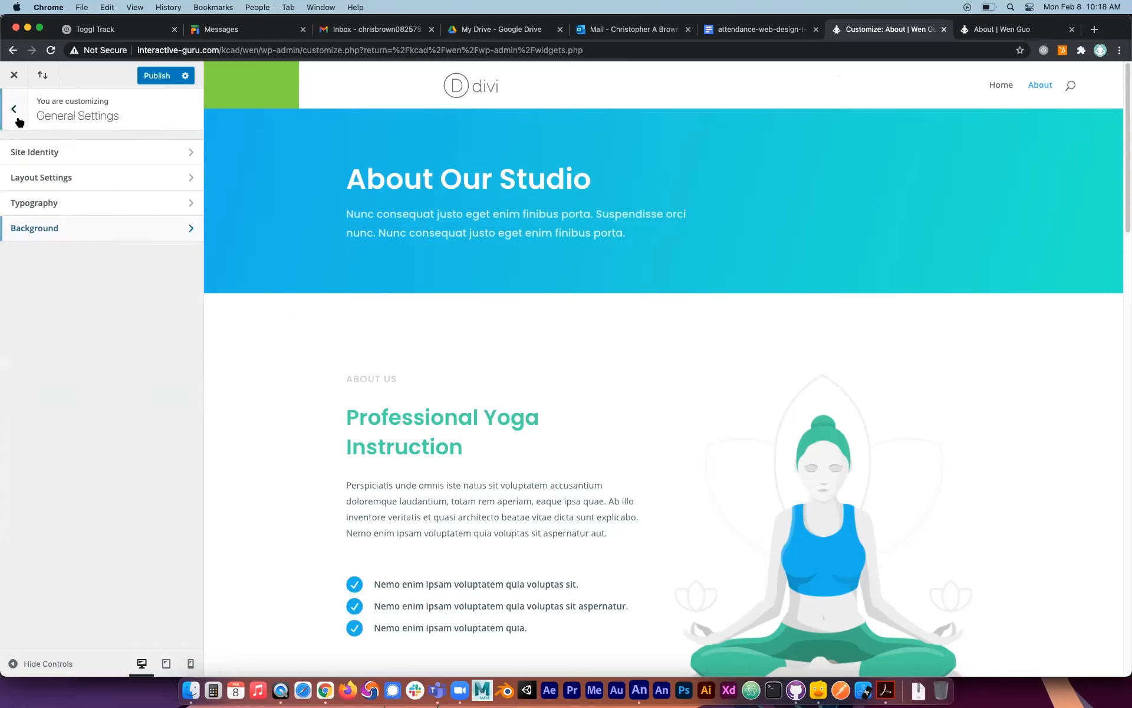
Enable the boxed layout again in the Layout Settings.
click(71, 161)
click(10, 108)
click(52, 176)
click(21, 163)
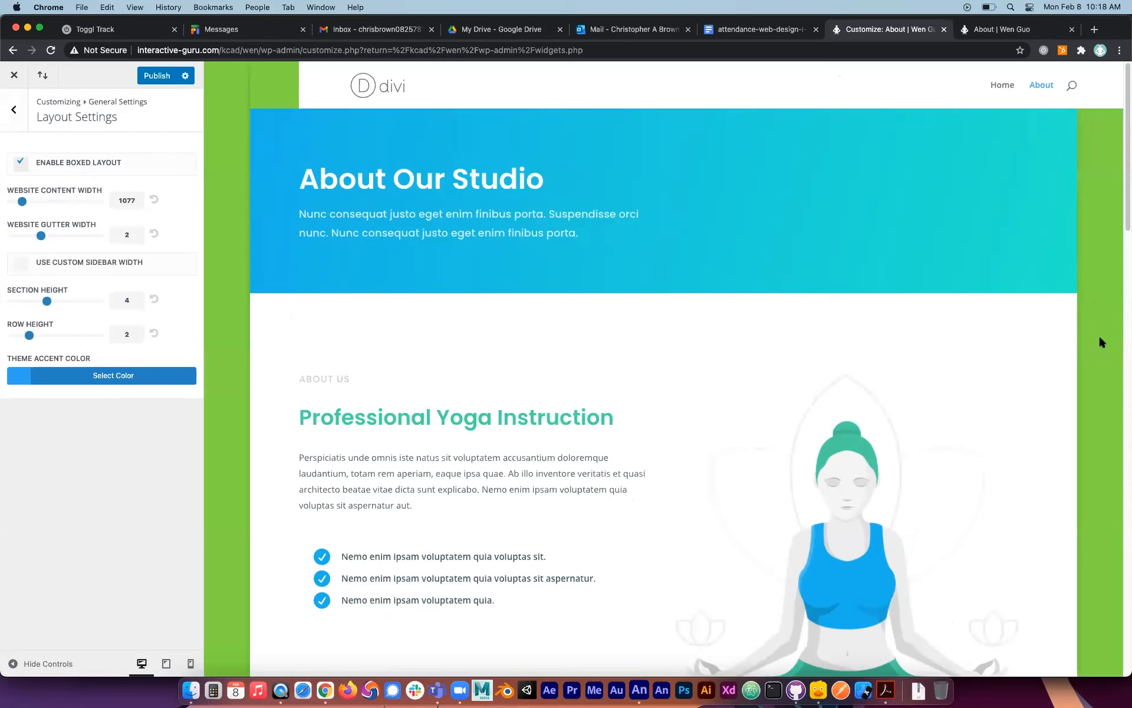
Change the site's background color to light blue #48eae5.
click(15, 110)
click(86, 231)
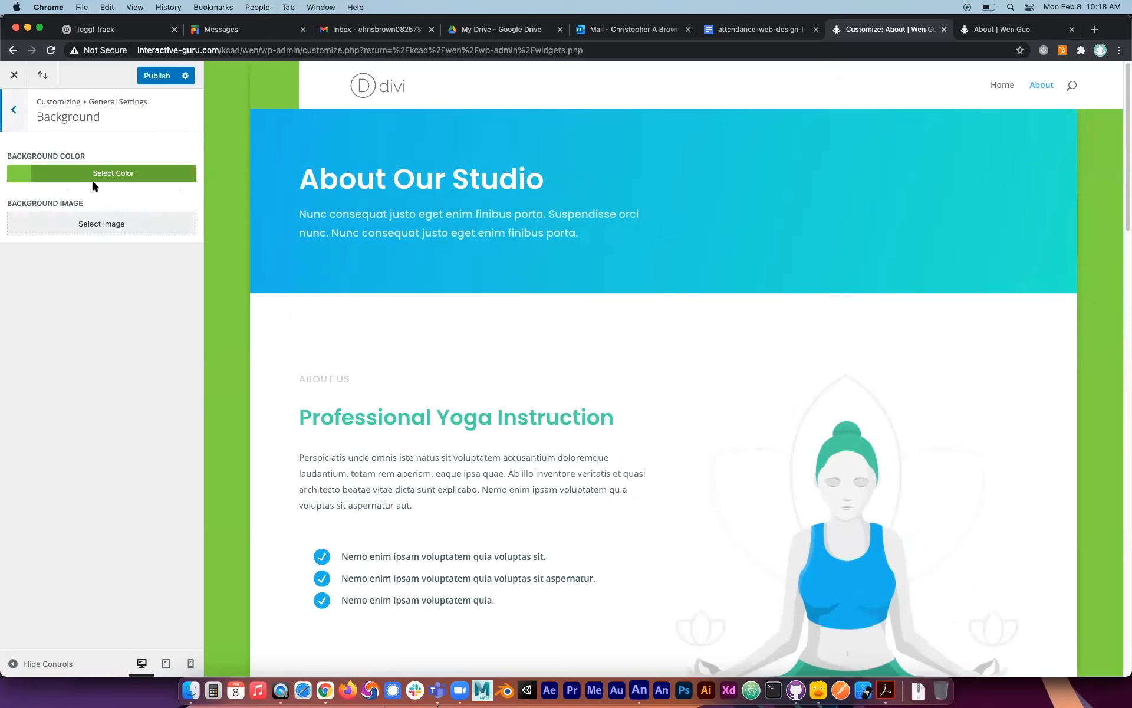
click(25, 179)
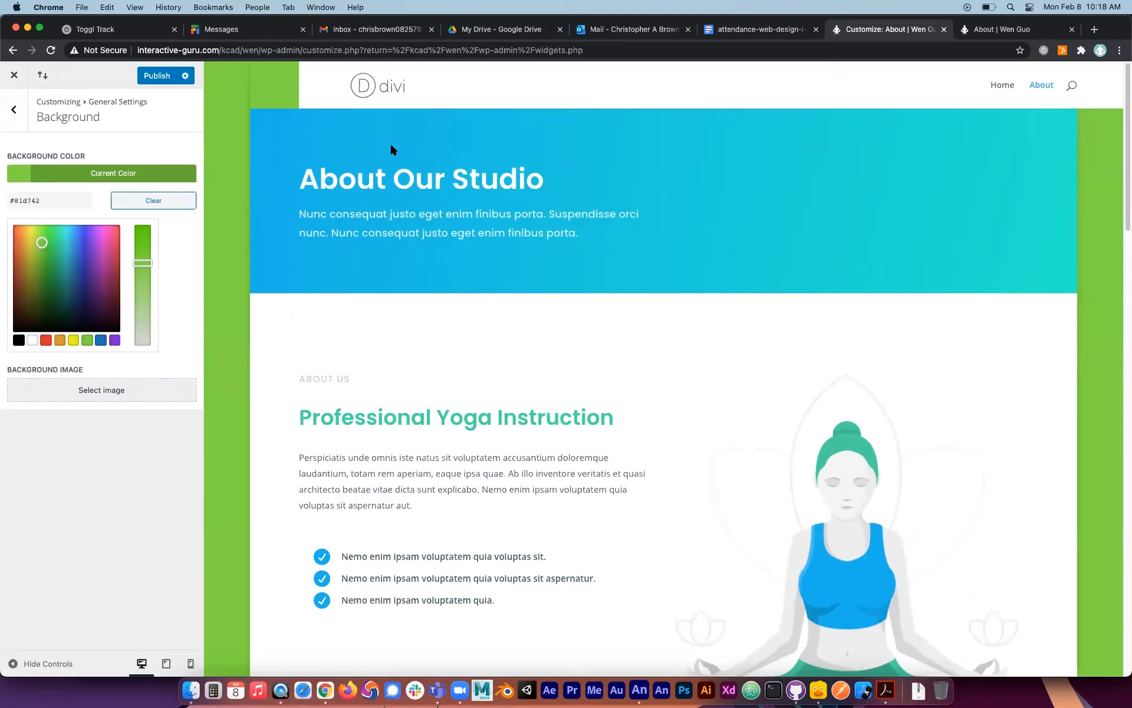
click(67, 234)
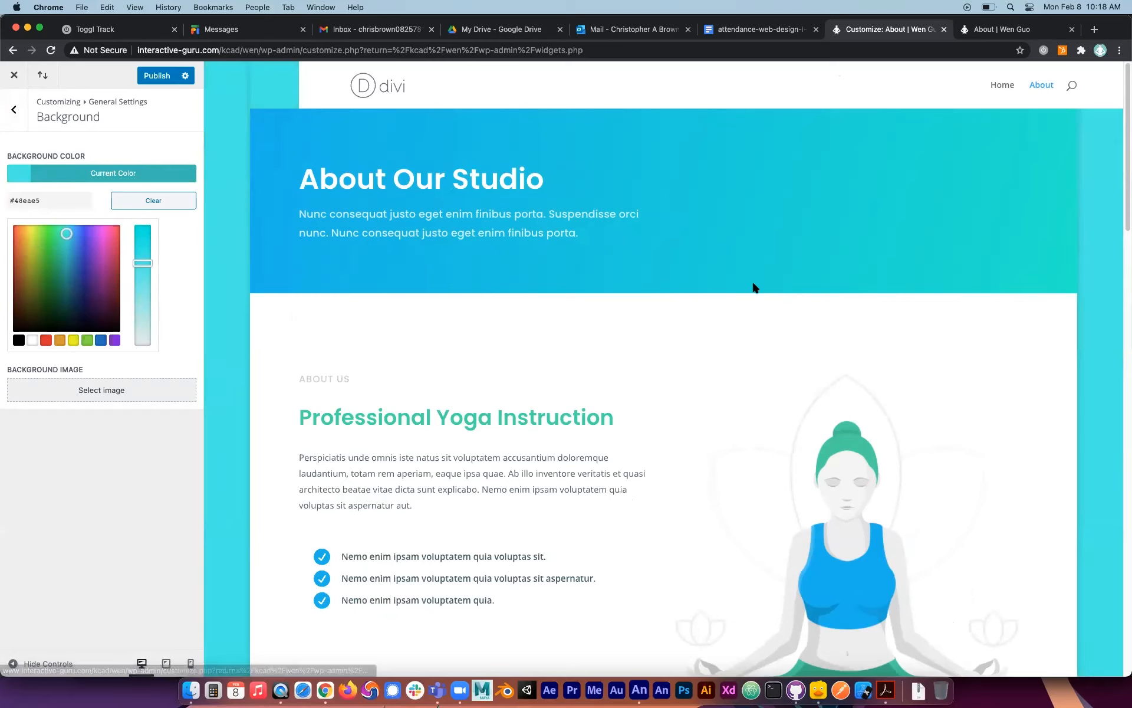
Disable the boxed layout in the general Layout Settings.
click(13, 110)
click(13, 114)
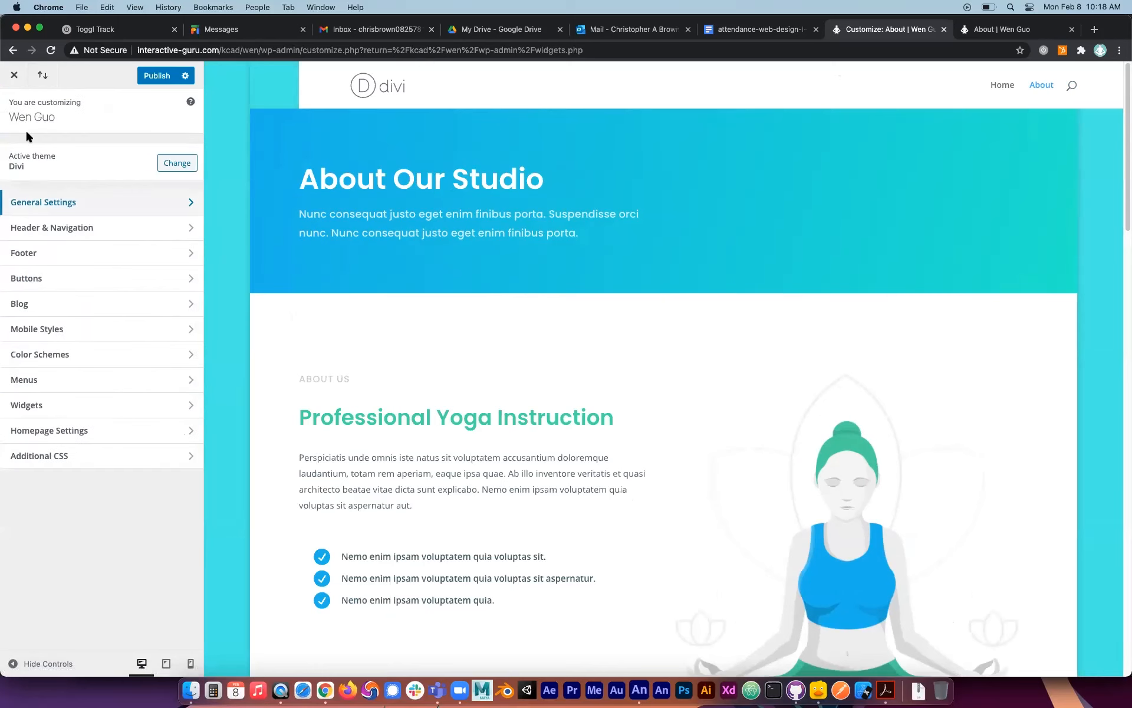
click(102, 202)
click(81, 178)
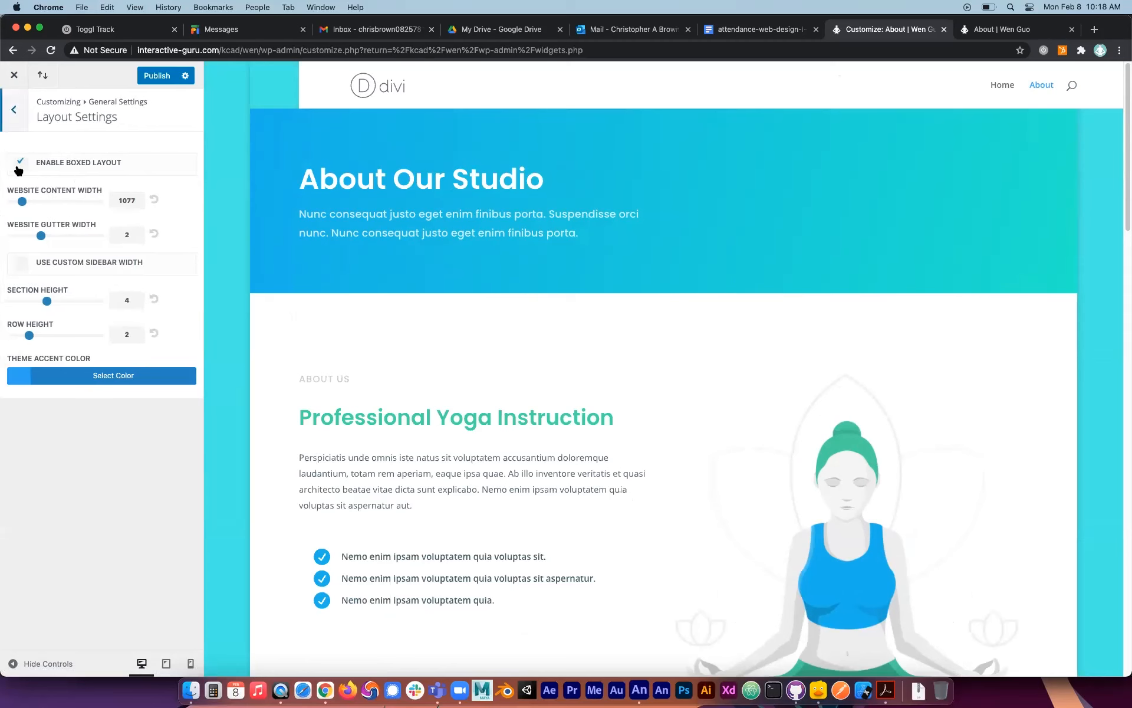
click(20, 166)
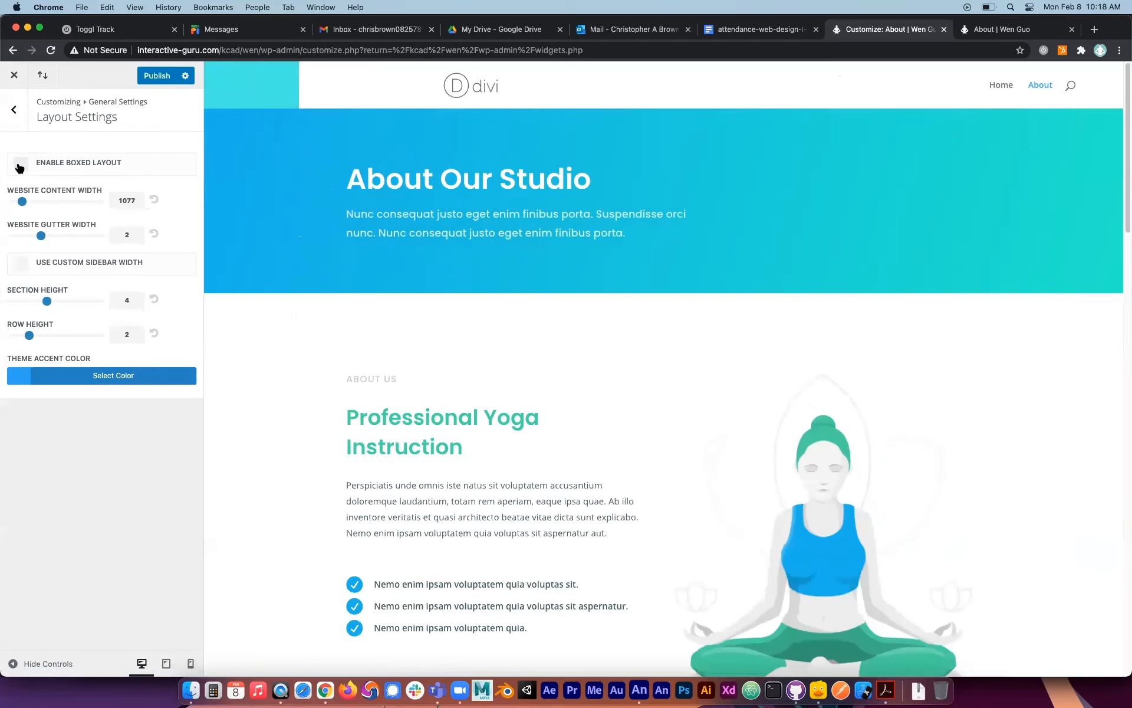
Set the site's background color to white in the Background settings, leaving the background image unselected.
click(15, 120)
click(15, 118)
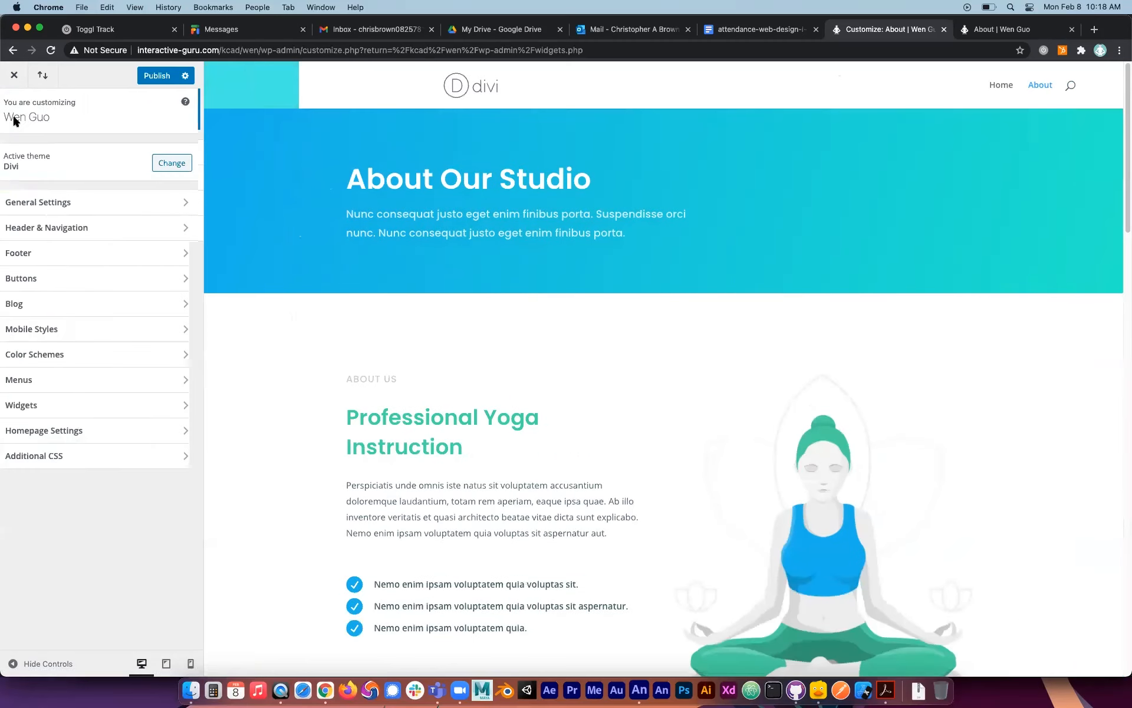
click(93, 207)
click(77, 235)
click(91, 230)
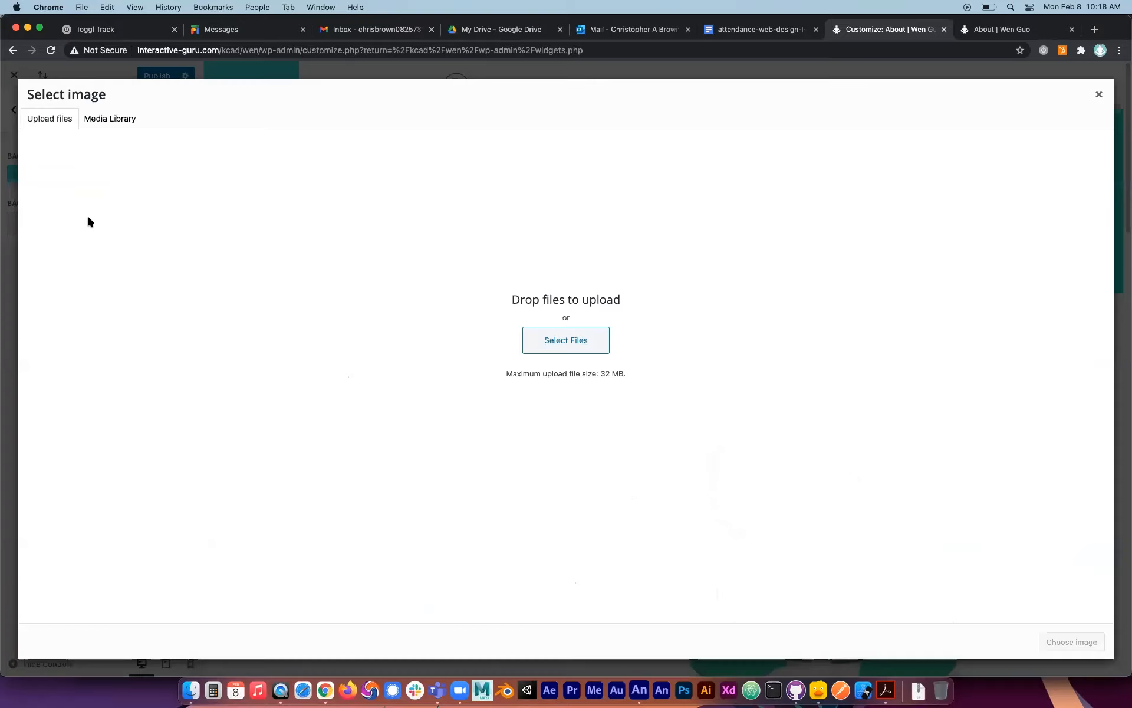
click(1099, 94)
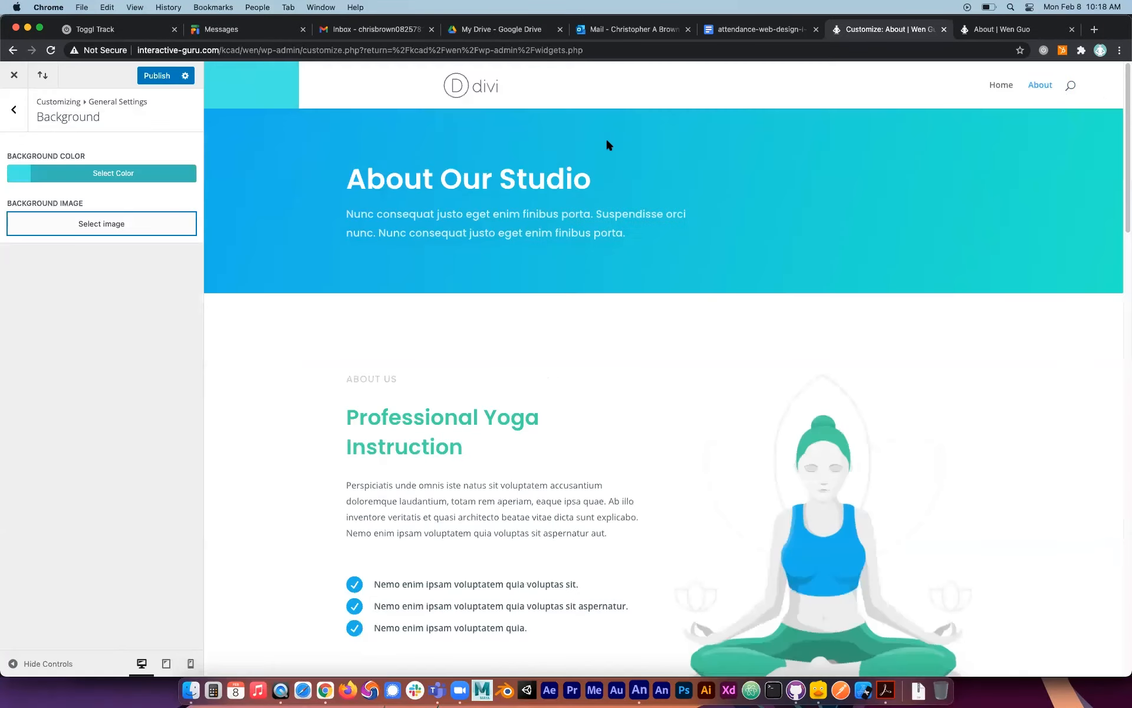
click(75, 177)
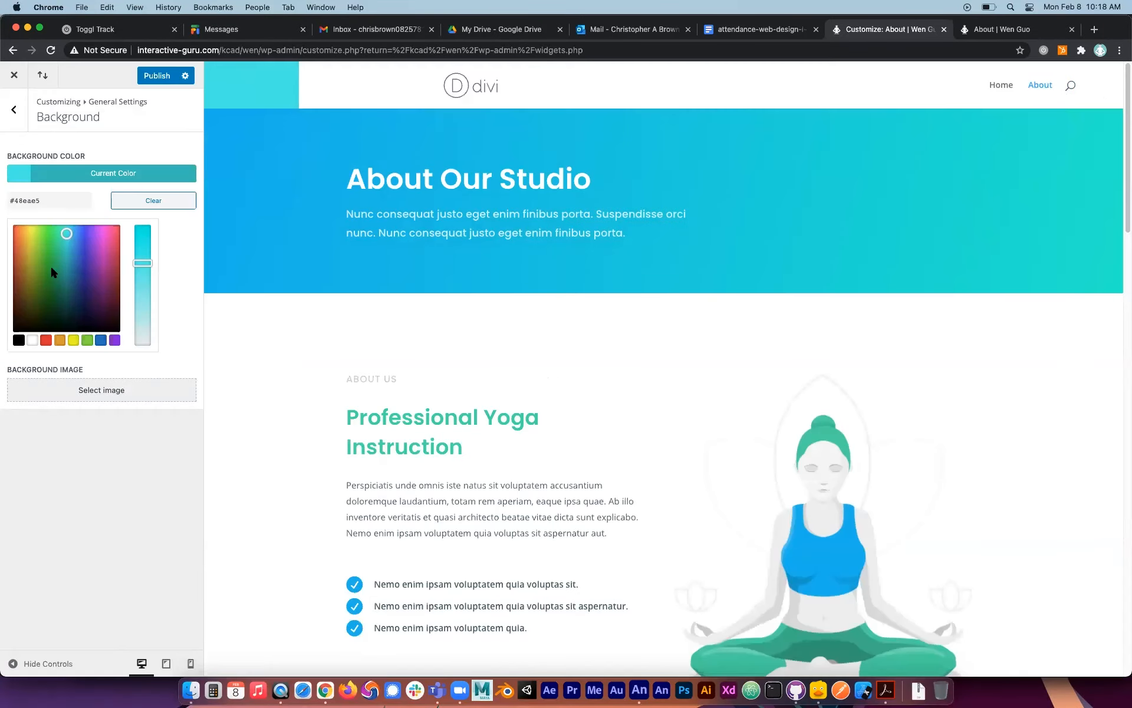
click(32, 340)
click(108, 523)
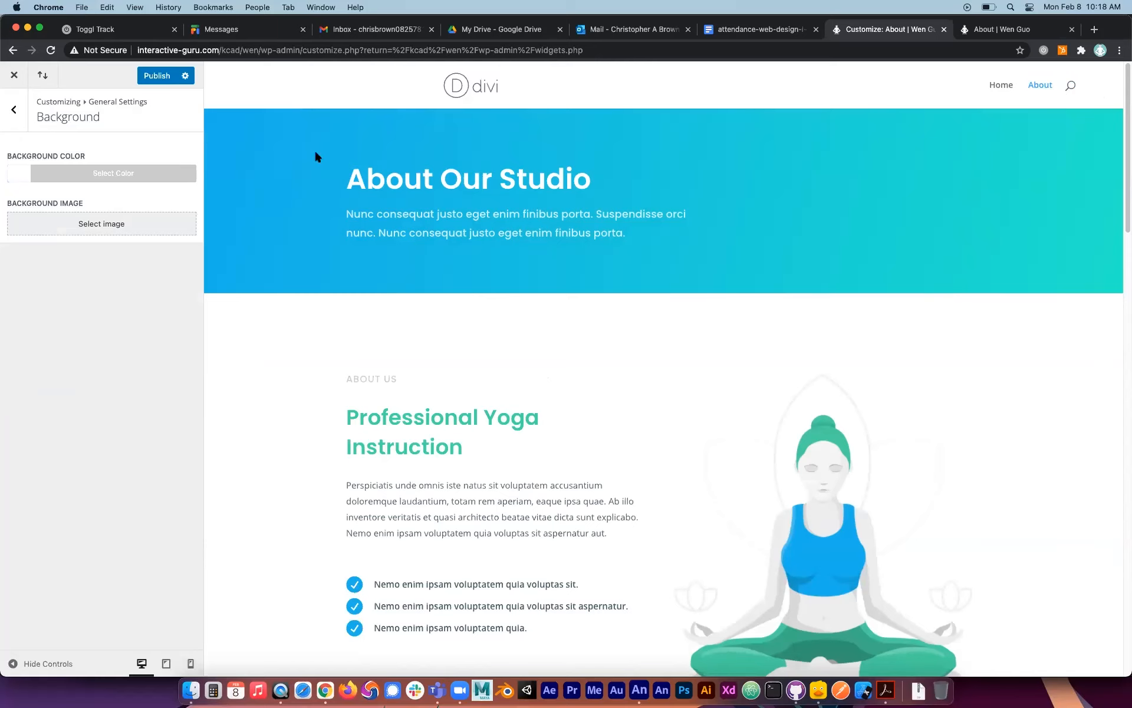
Try the Centered and Centered Inline Logo header styles in the Header Format settings of Header & Navigation.
click(16, 109)
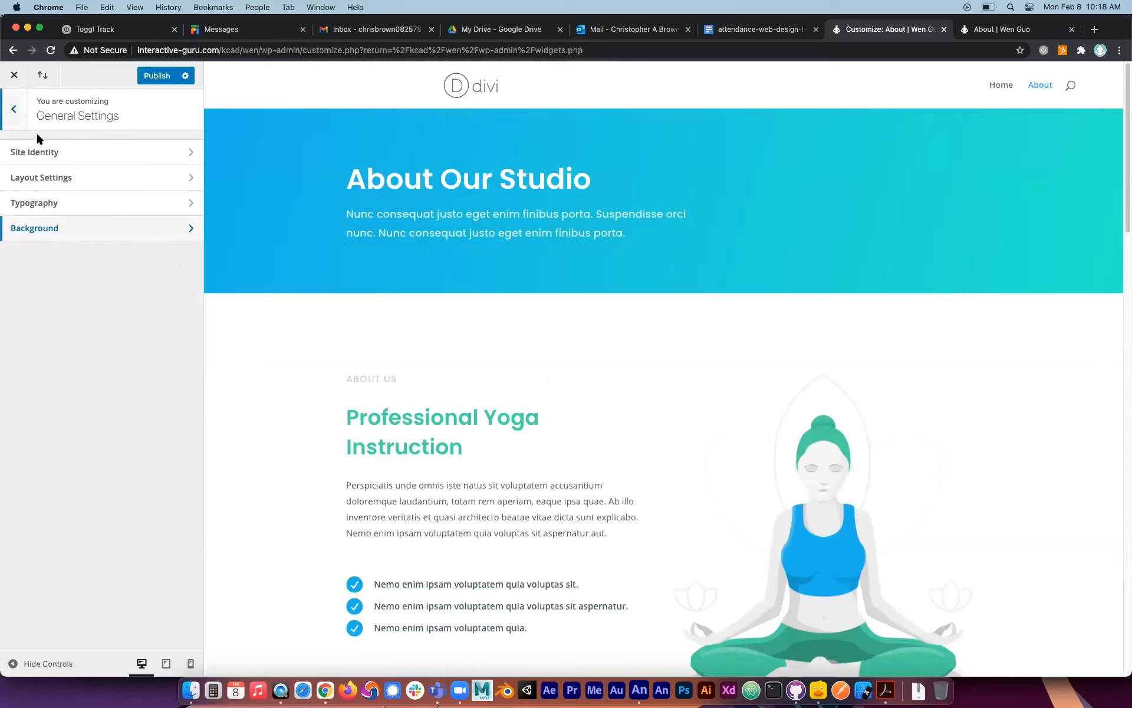
click(15, 110)
click(63, 228)
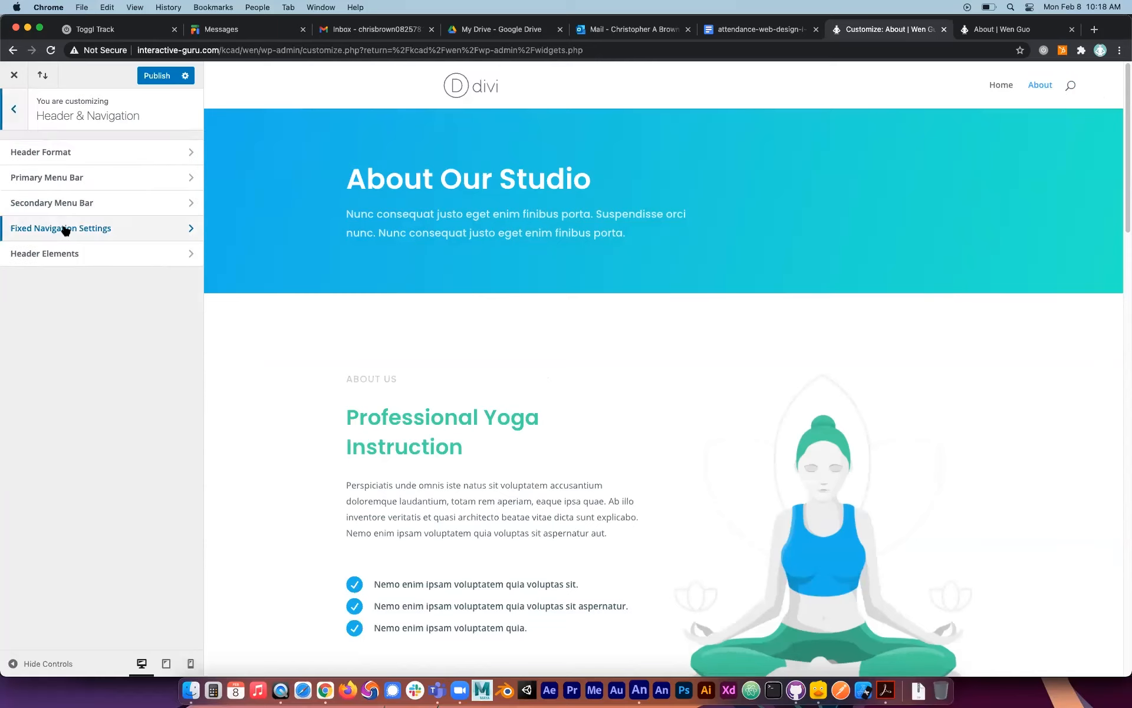
click(124, 156)
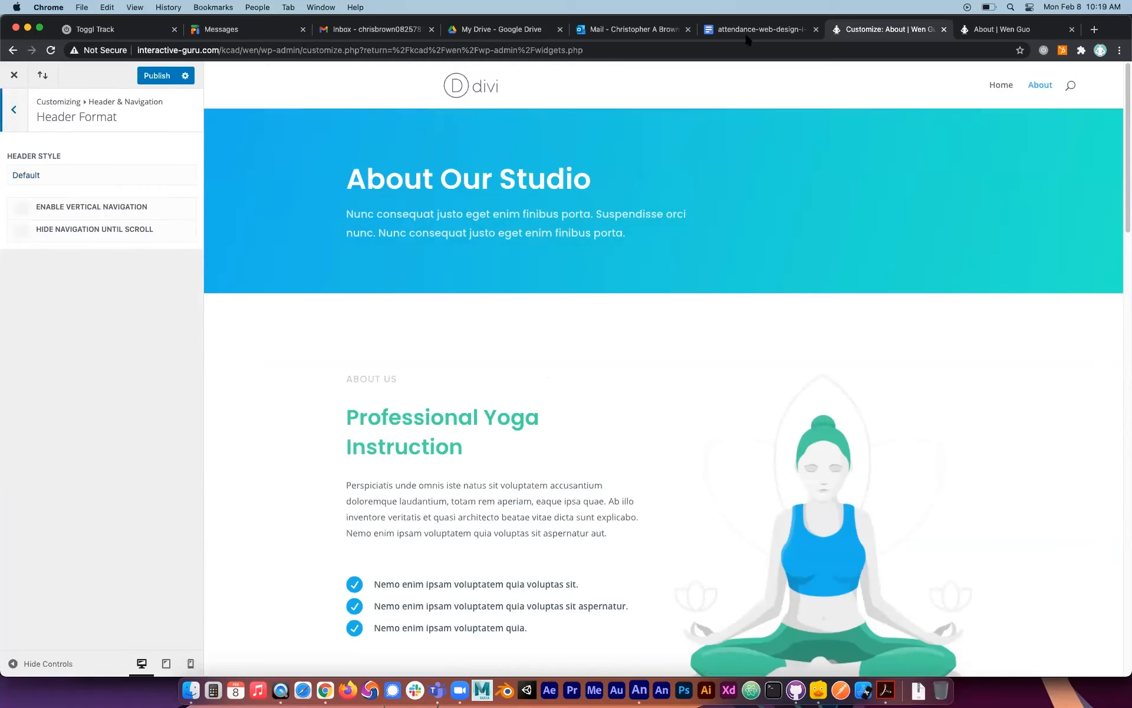
click(38, 176)
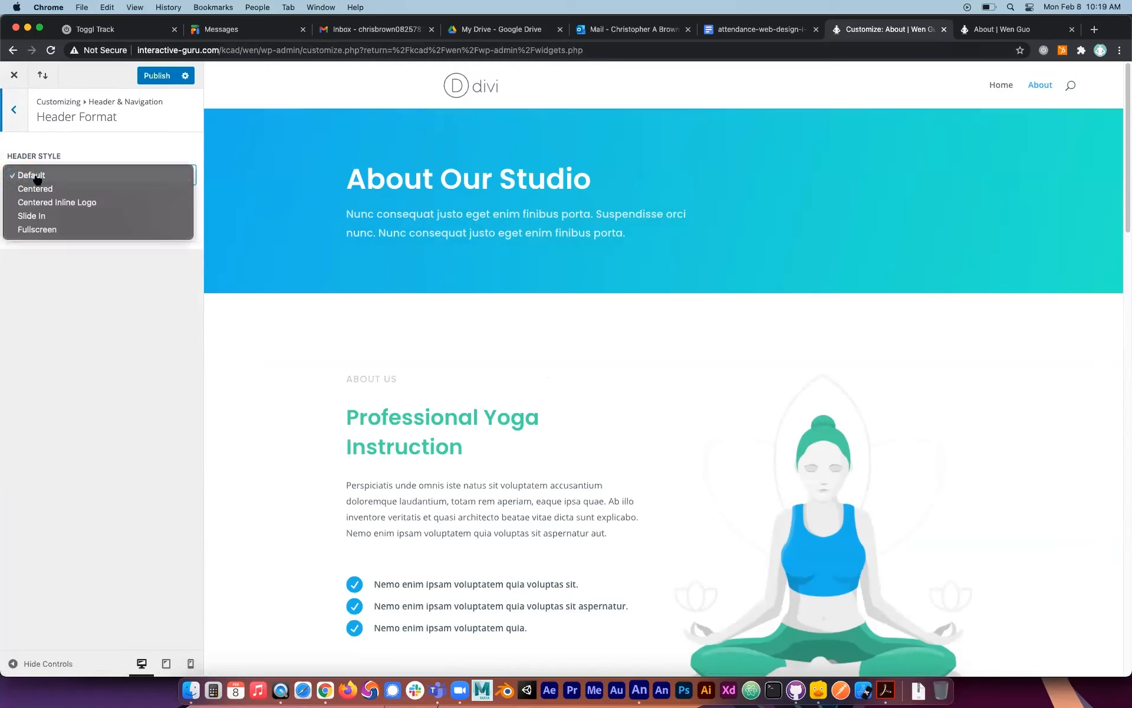
click(46, 185)
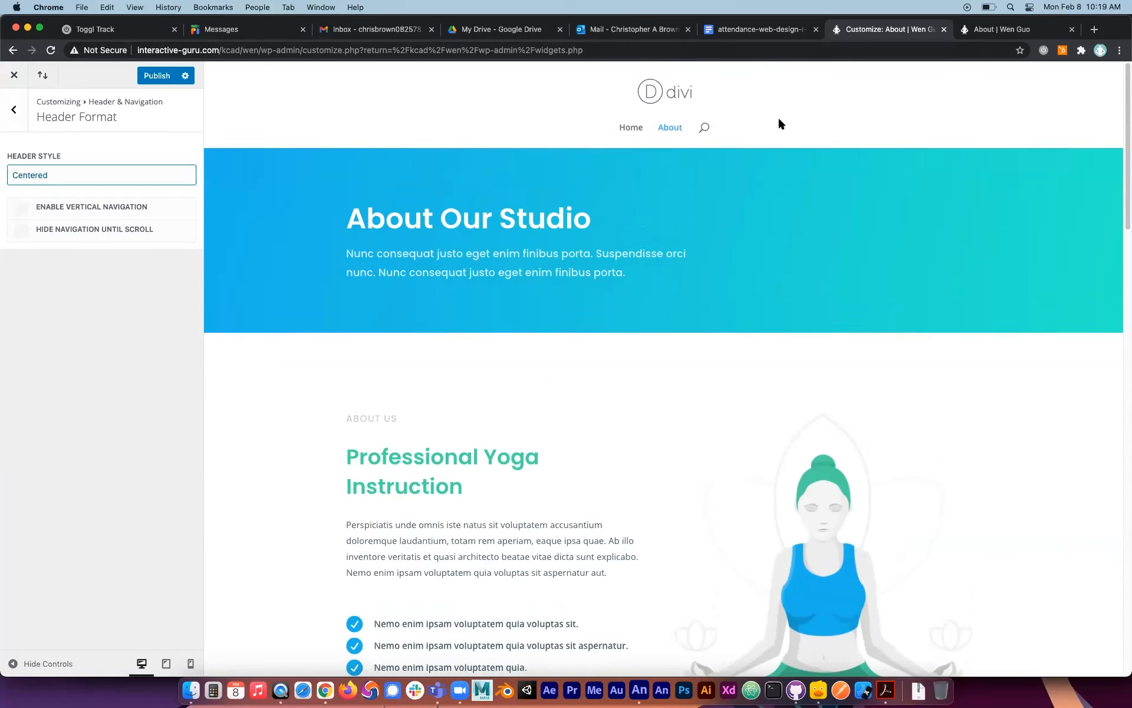
click(70, 174)
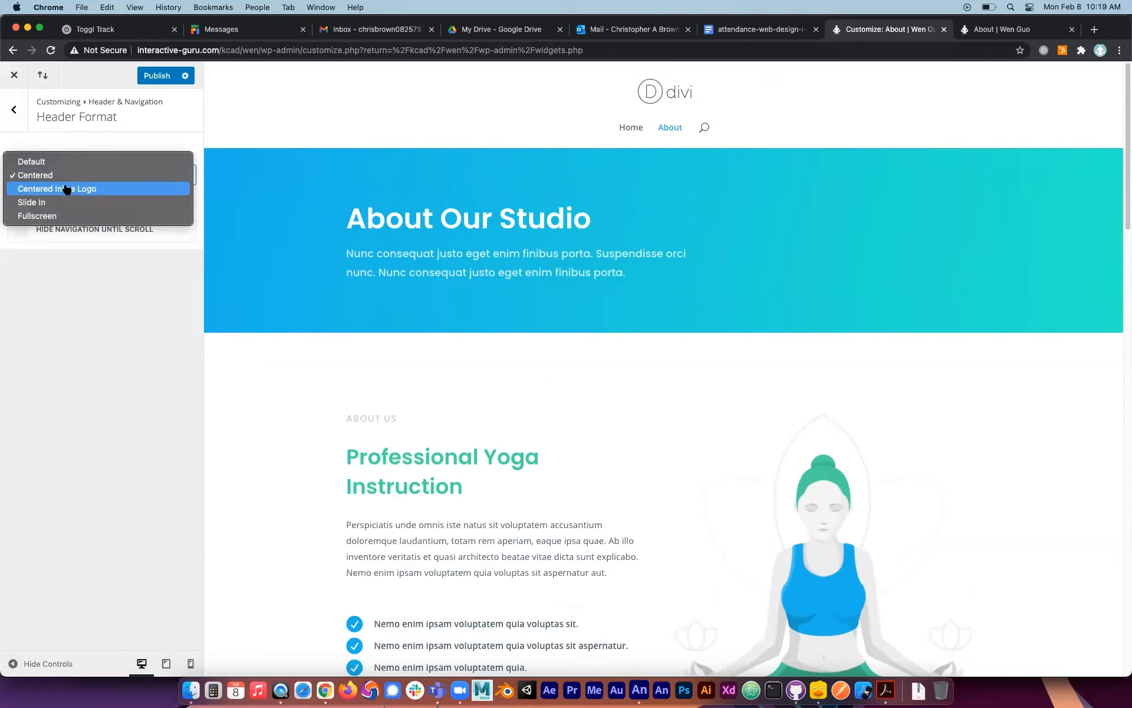
click(66, 187)
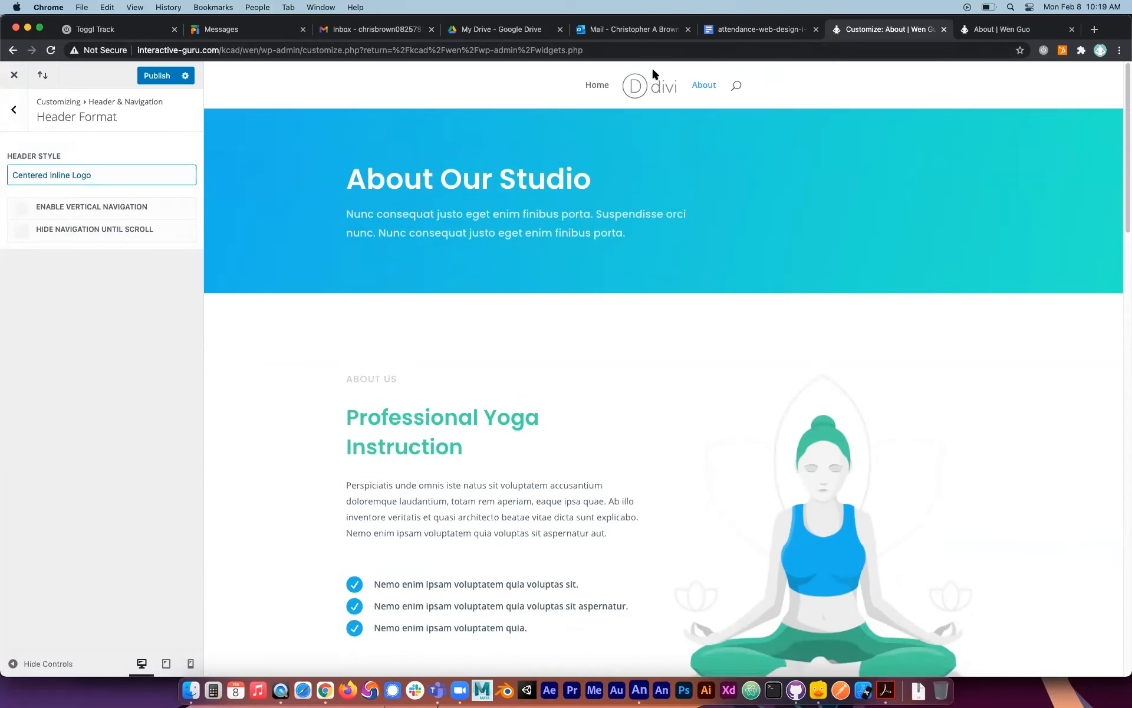
Try the Slide In header style and open and close its side menu in the preview.
click(97, 175)
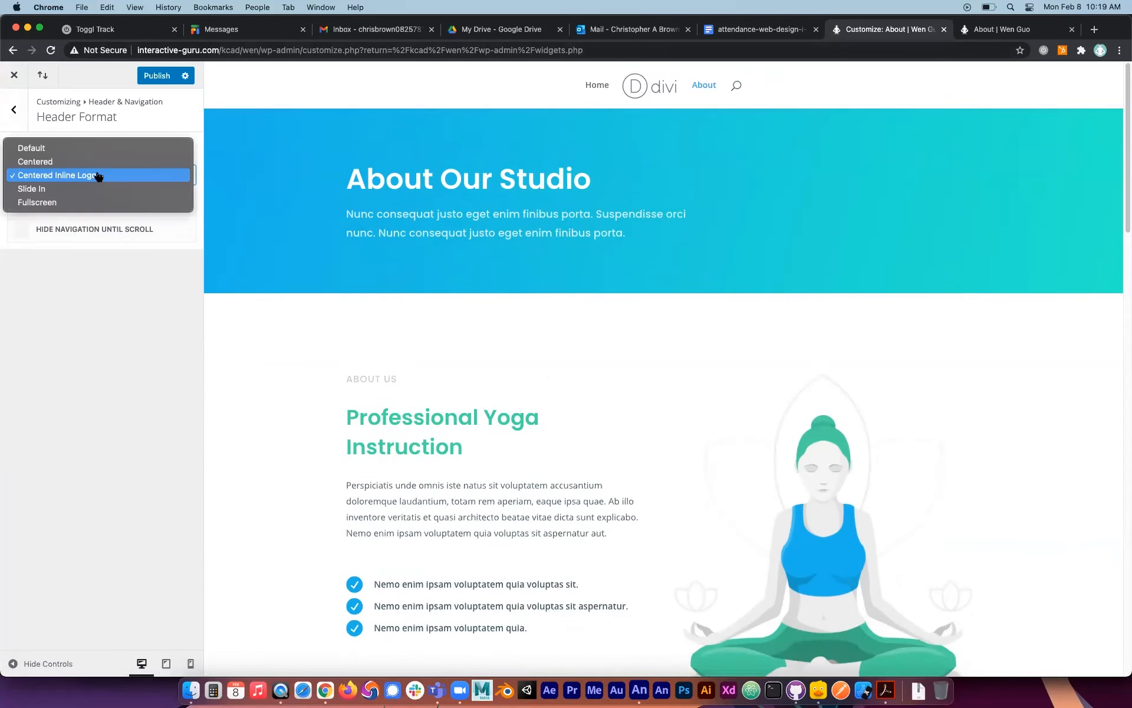
click(81, 188)
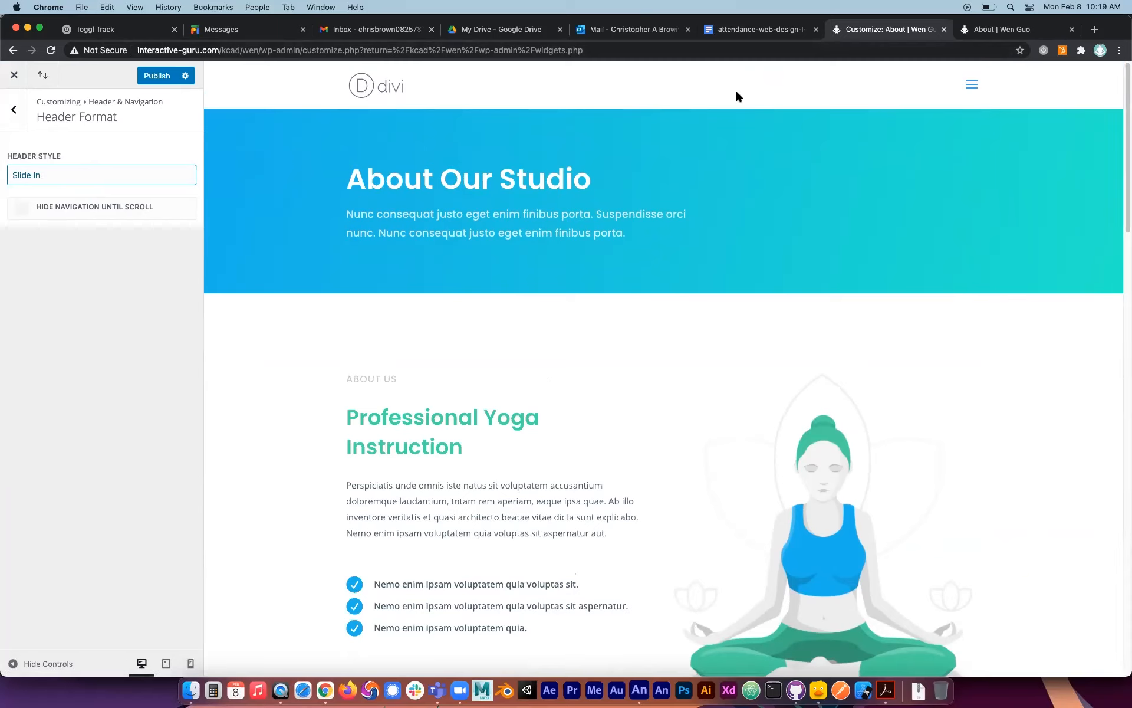
click(972, 86)
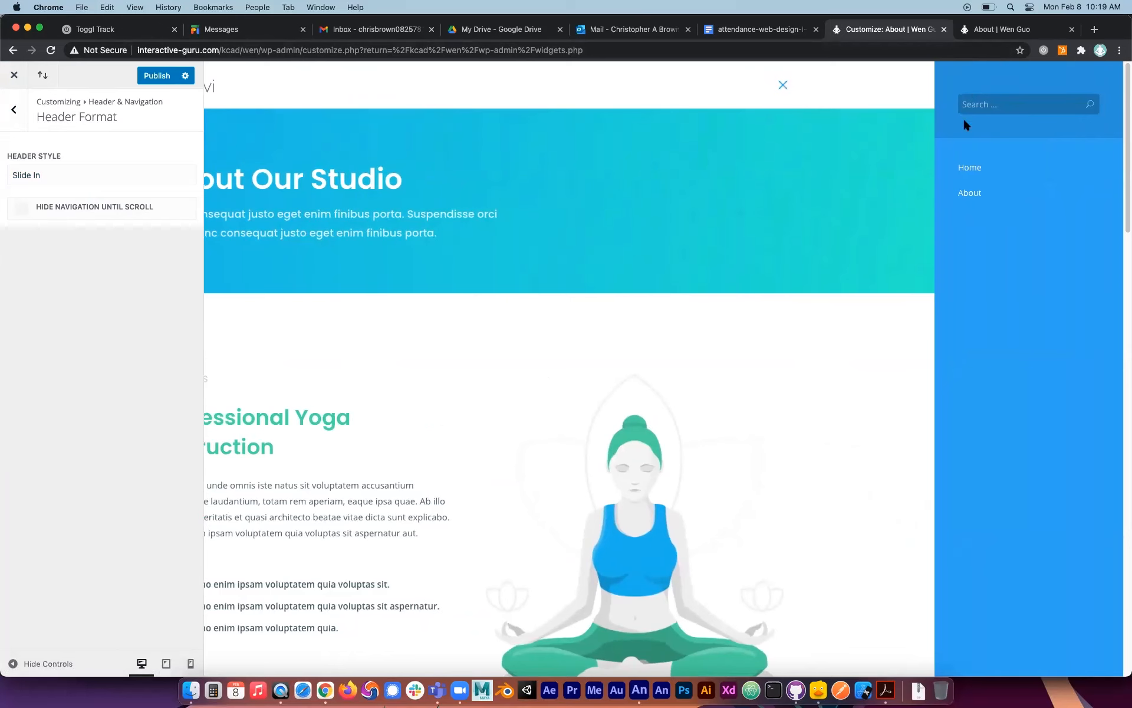
click(782, 87)
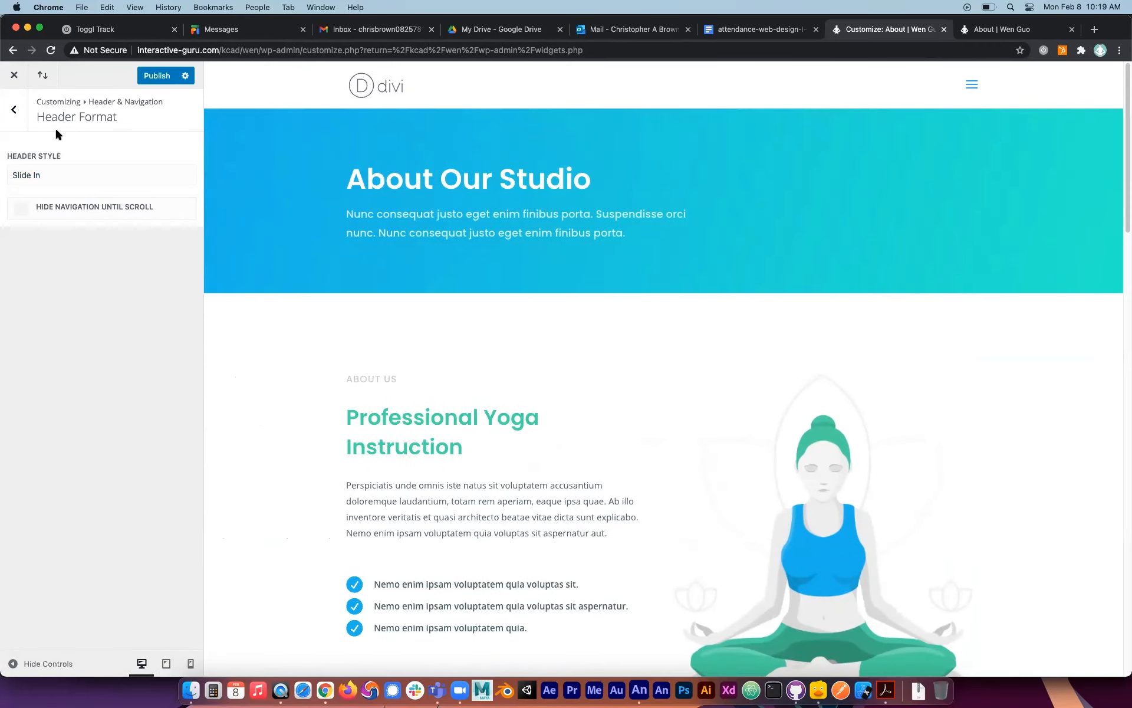
Try the Fullscreen header style with its overlay menu in the preview, and return the header style to Default.
click(42, 178)
click(44, 187)
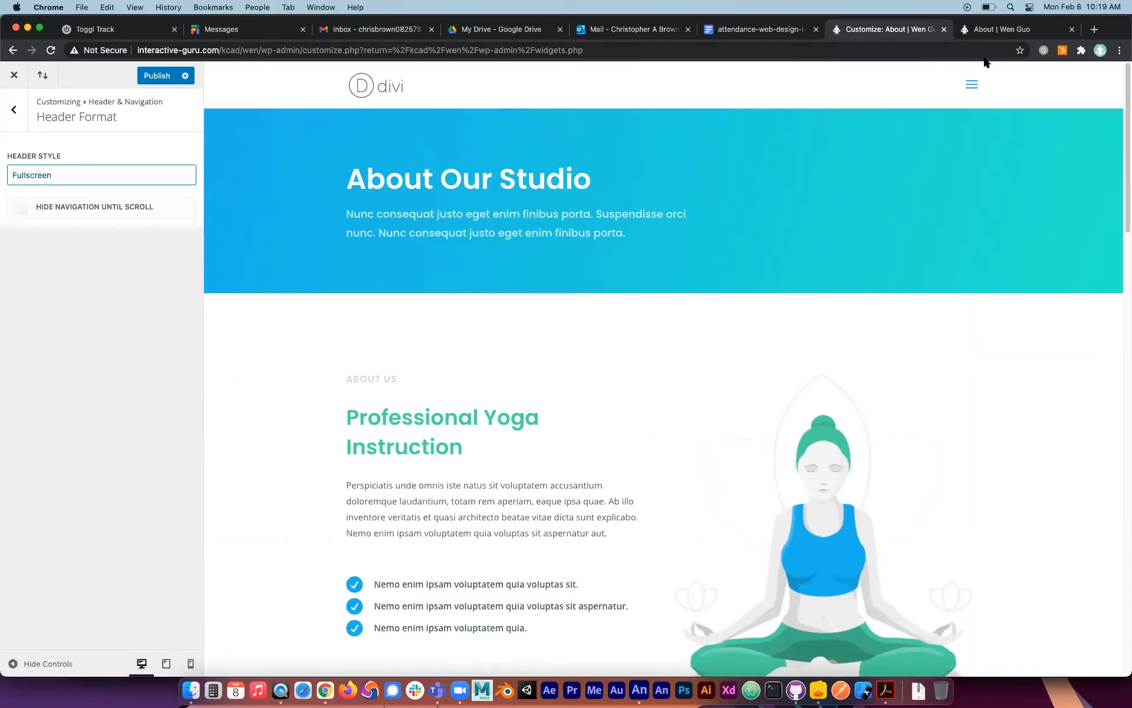
click(972, 86)
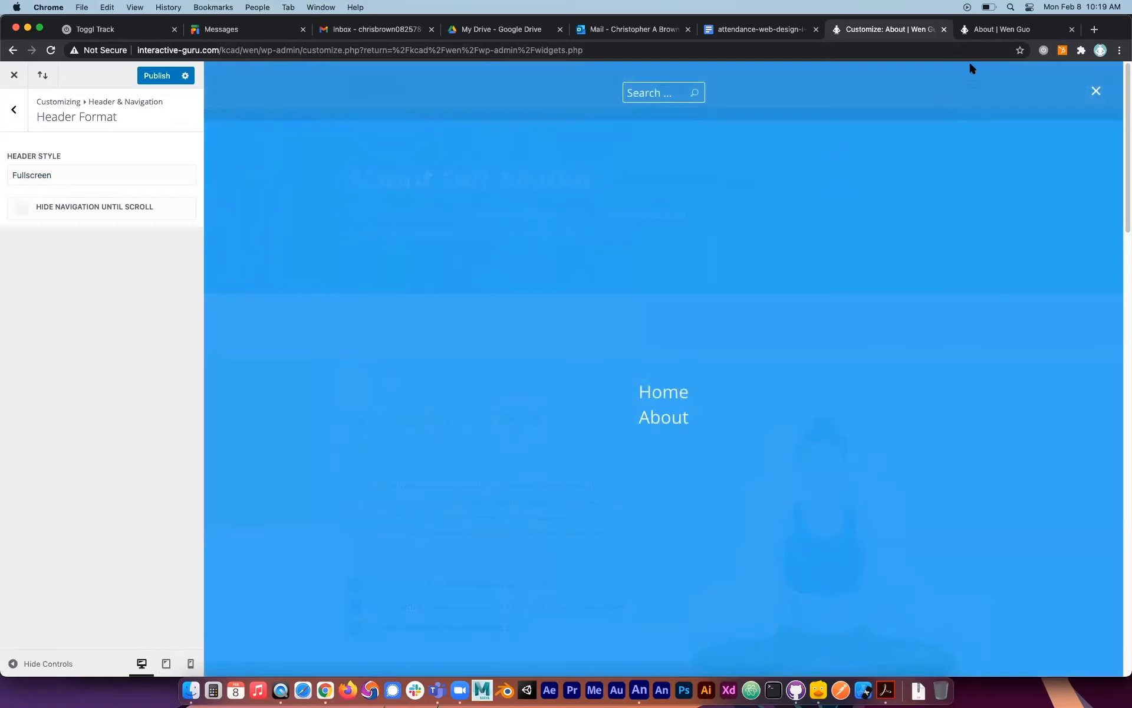
click(1096, 92)
click(44, 177)
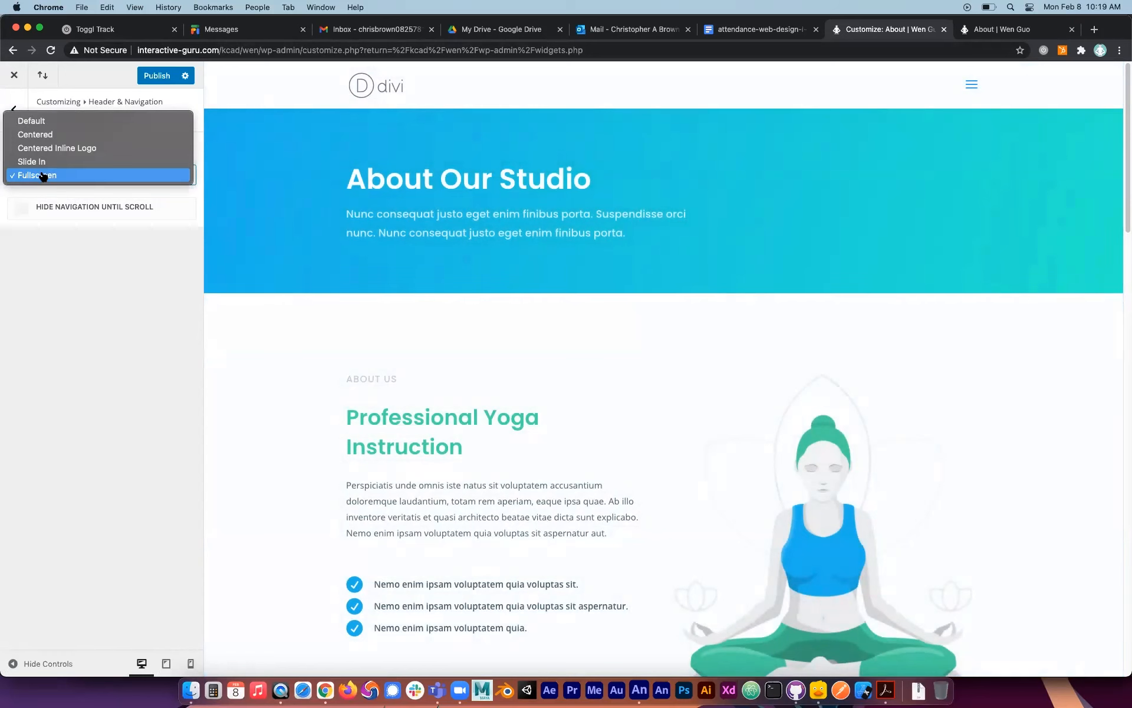
click(45, 122)
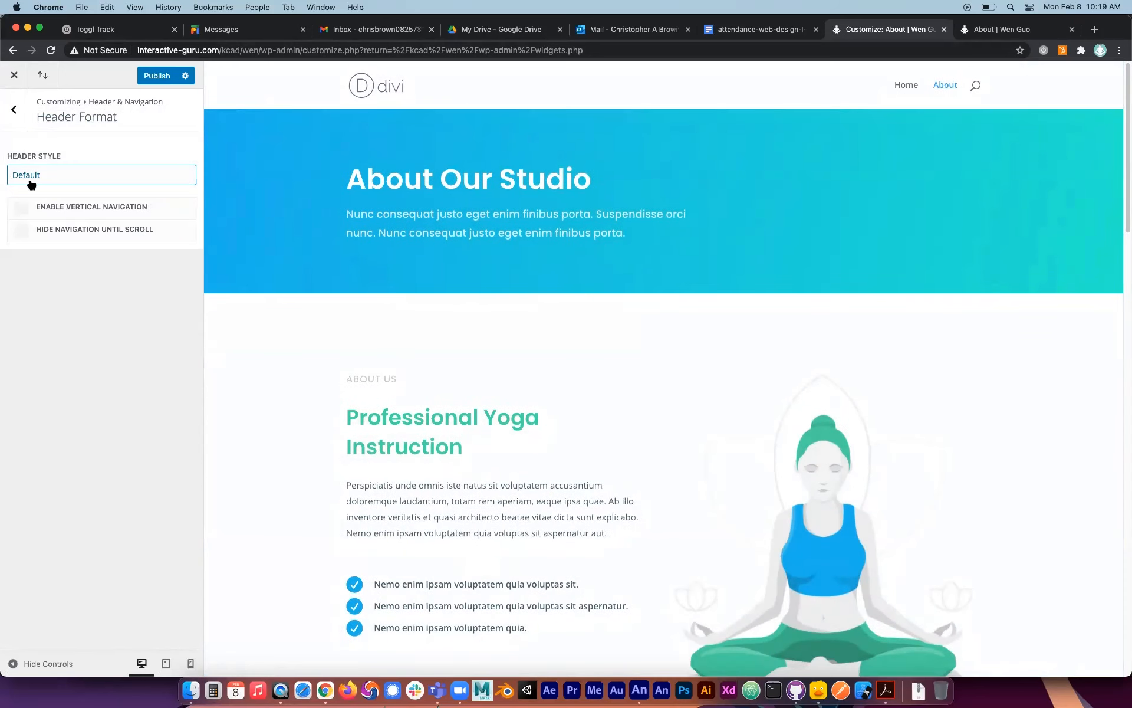
Enable vertical navigation, try it with the Centered and Slide In header styles, and return the style to Default.
click(21, 211)
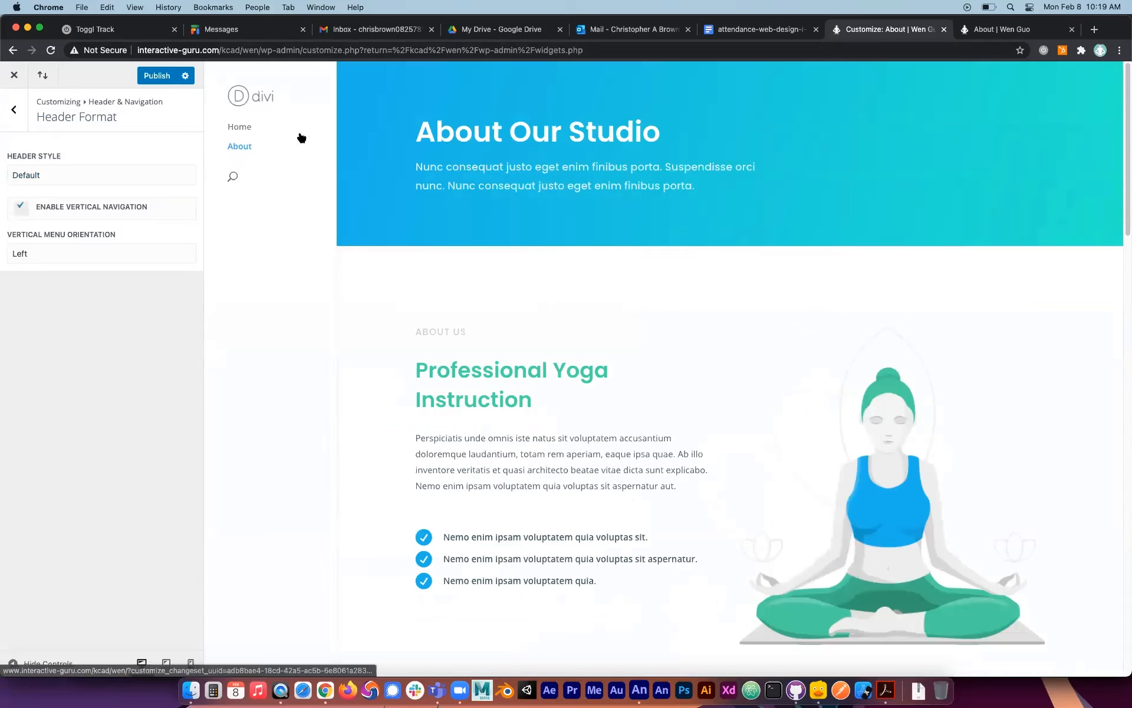
click(135, 177)
click(108, 190)
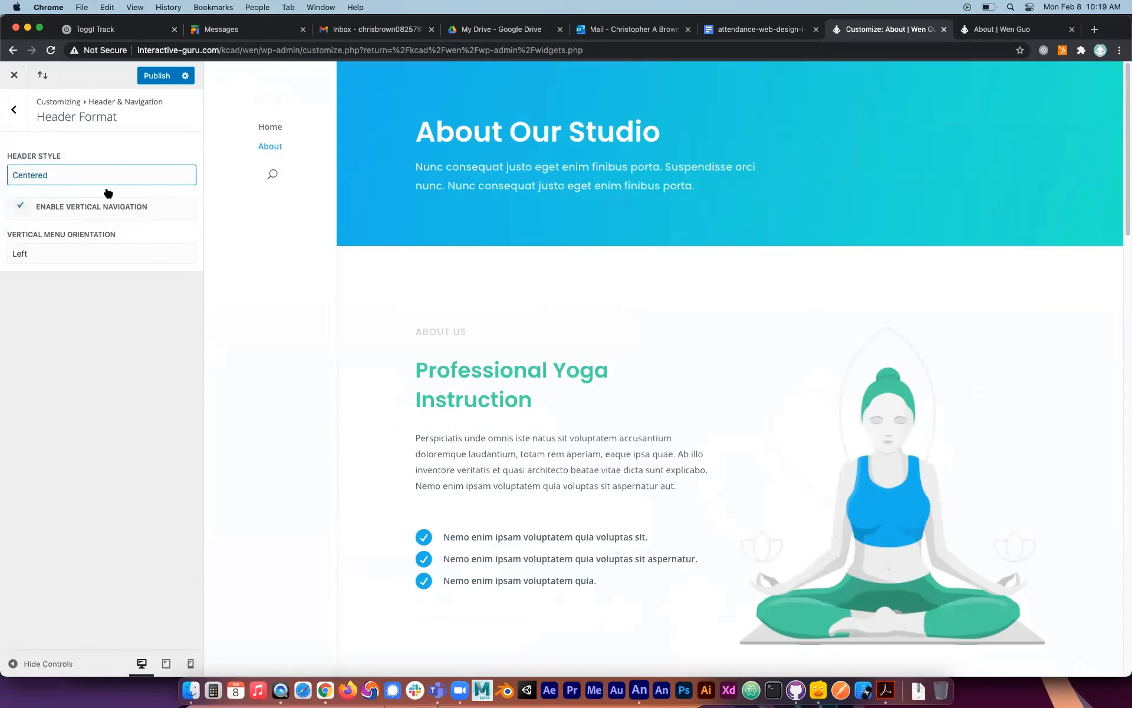
click(104, 175)
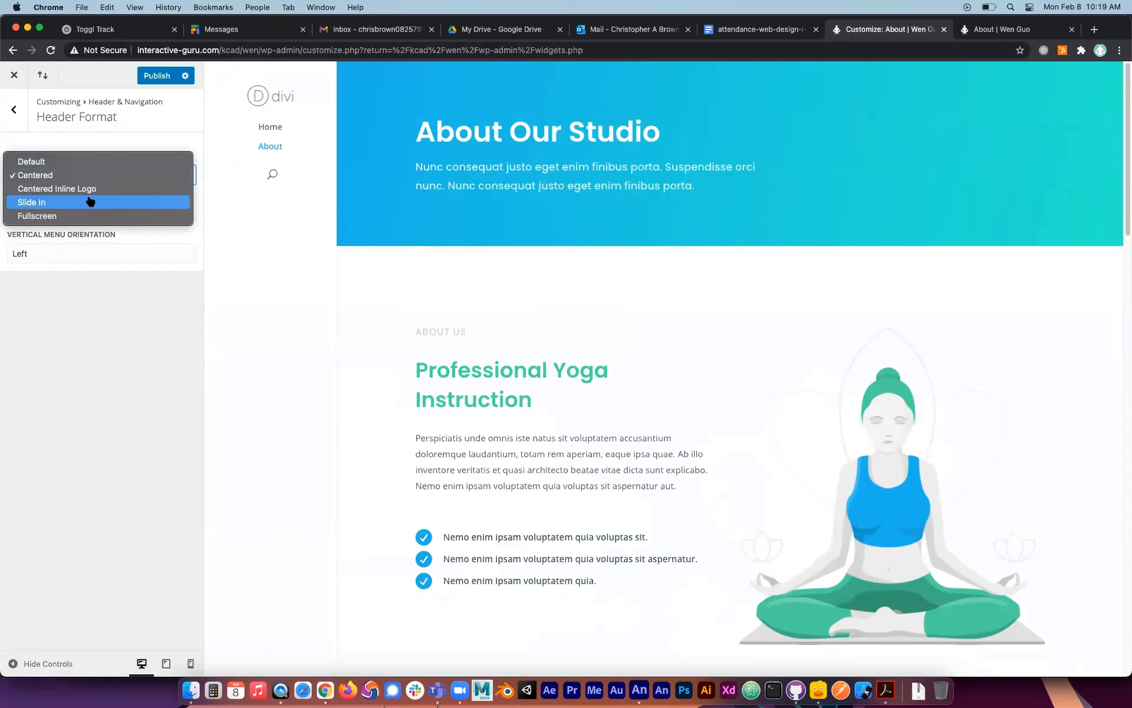
click(94, 203)
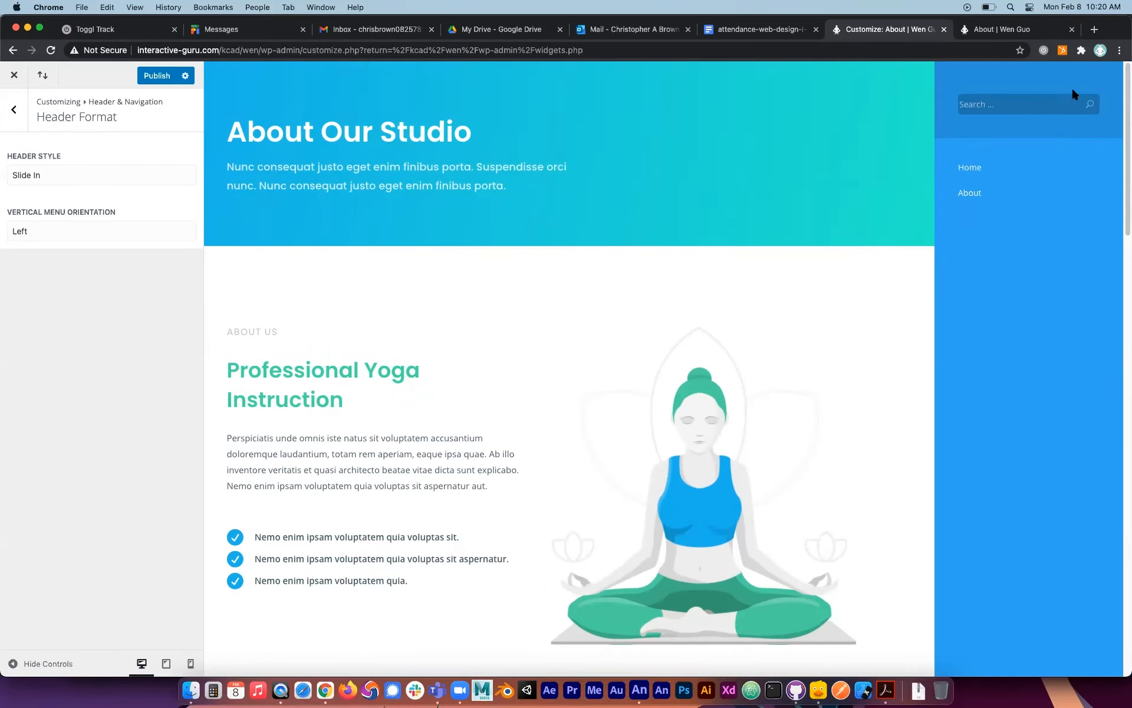
click(56, 171)
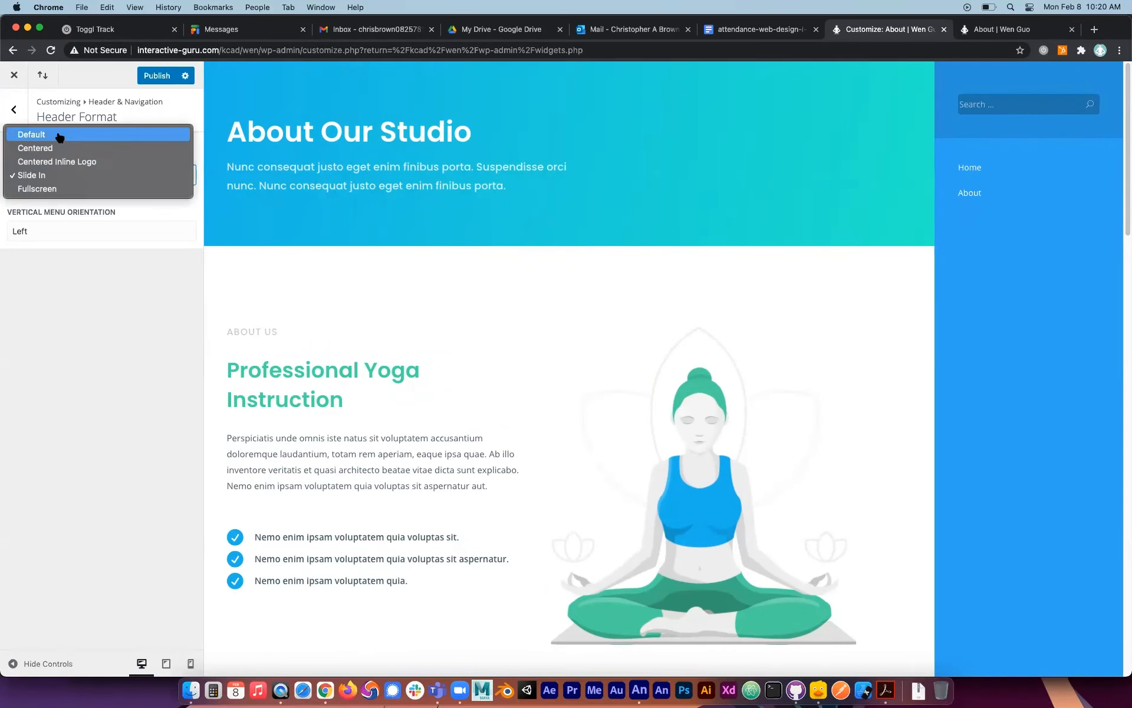
click(60, 137)
Try the vertical menu orientation Right, set it back to Left, and disable vertical navigation.
click(36, 252)
click(39, 240)
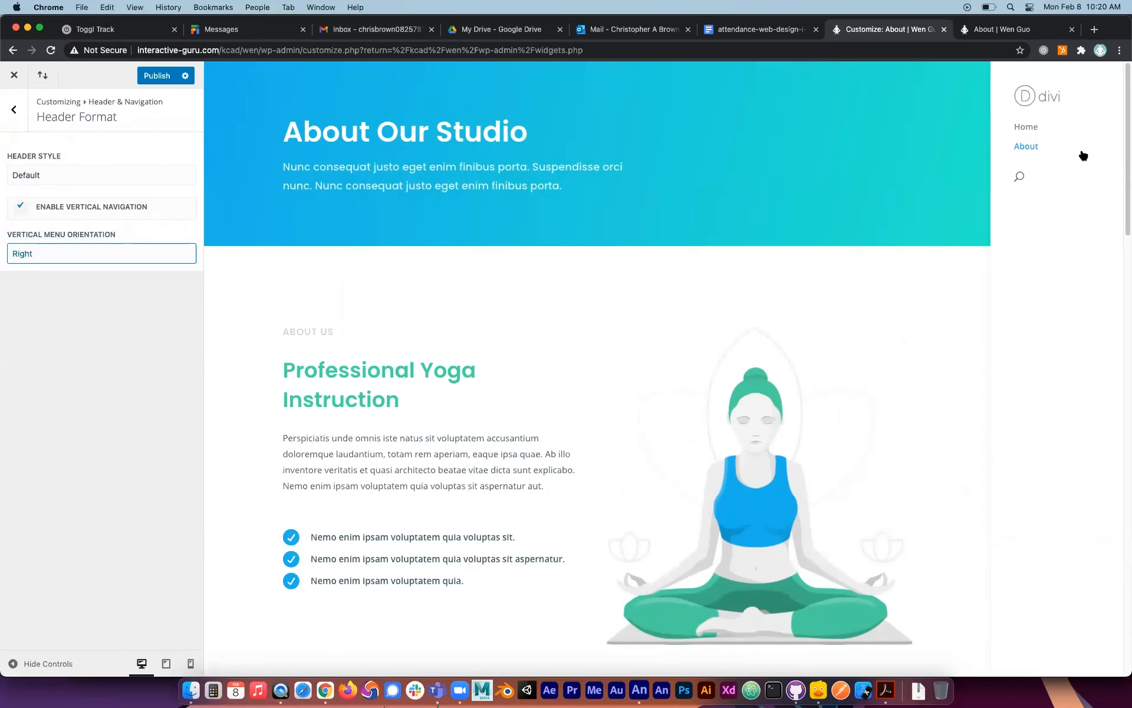
click(28, 258)
click(28, 266)
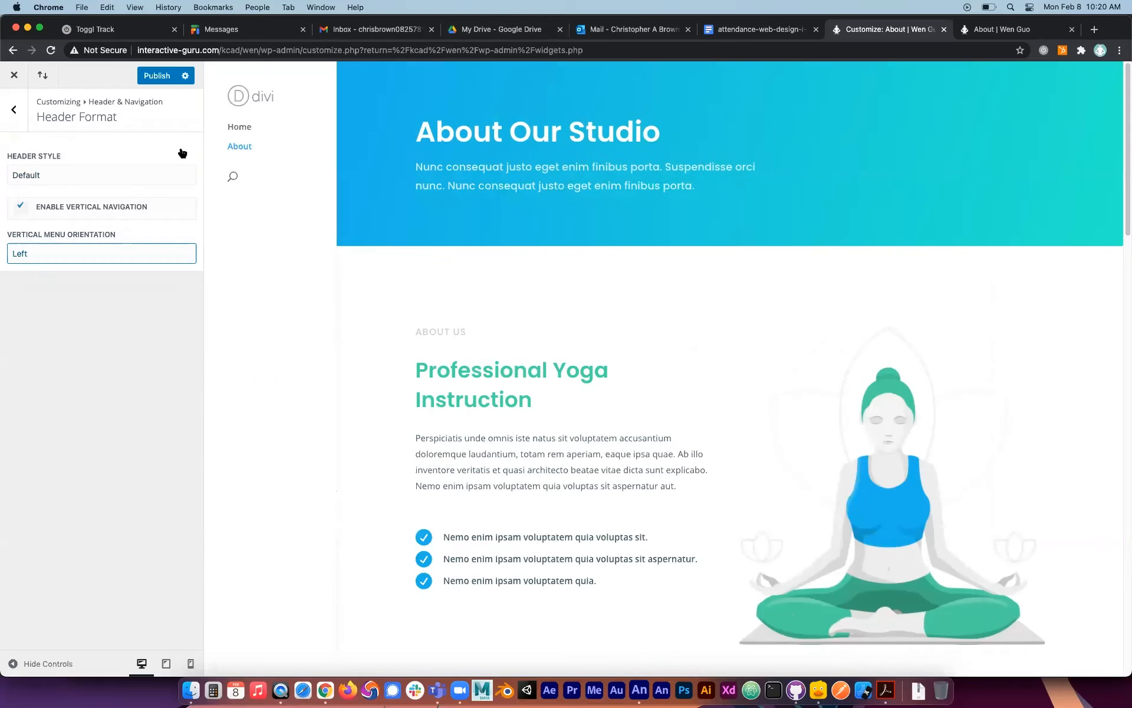
click(21, 207)
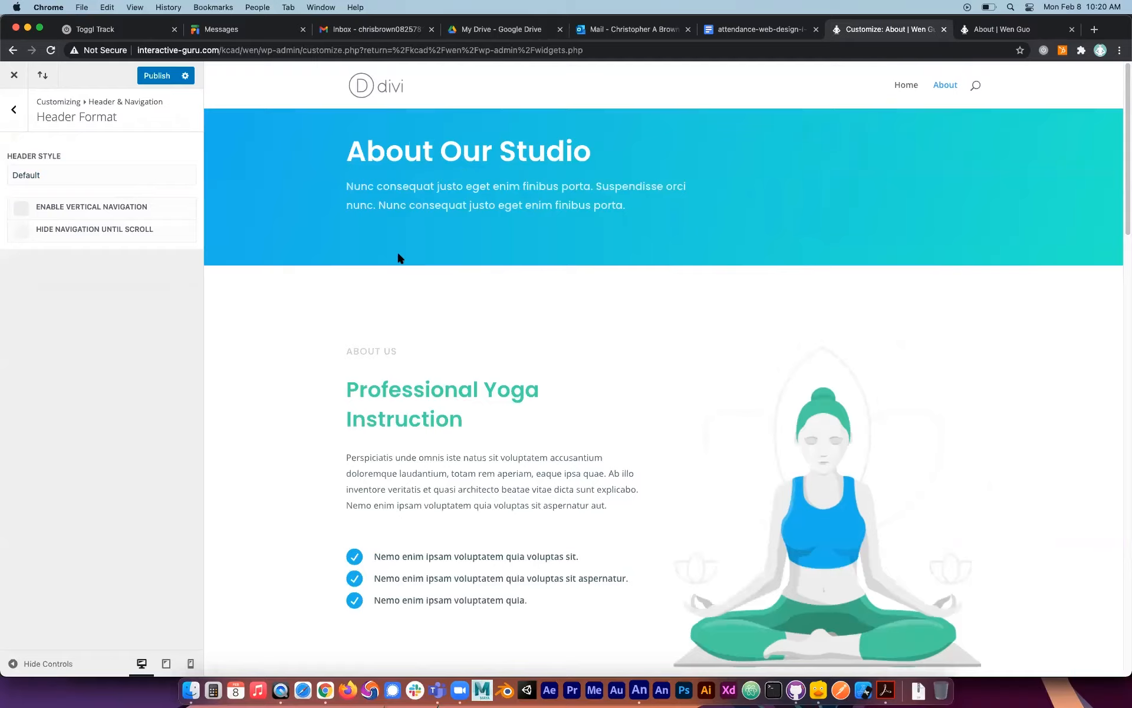
Try hiding the navigation until scroll, check its behavior in the page preview, and disable the option again.
click(21, 230)
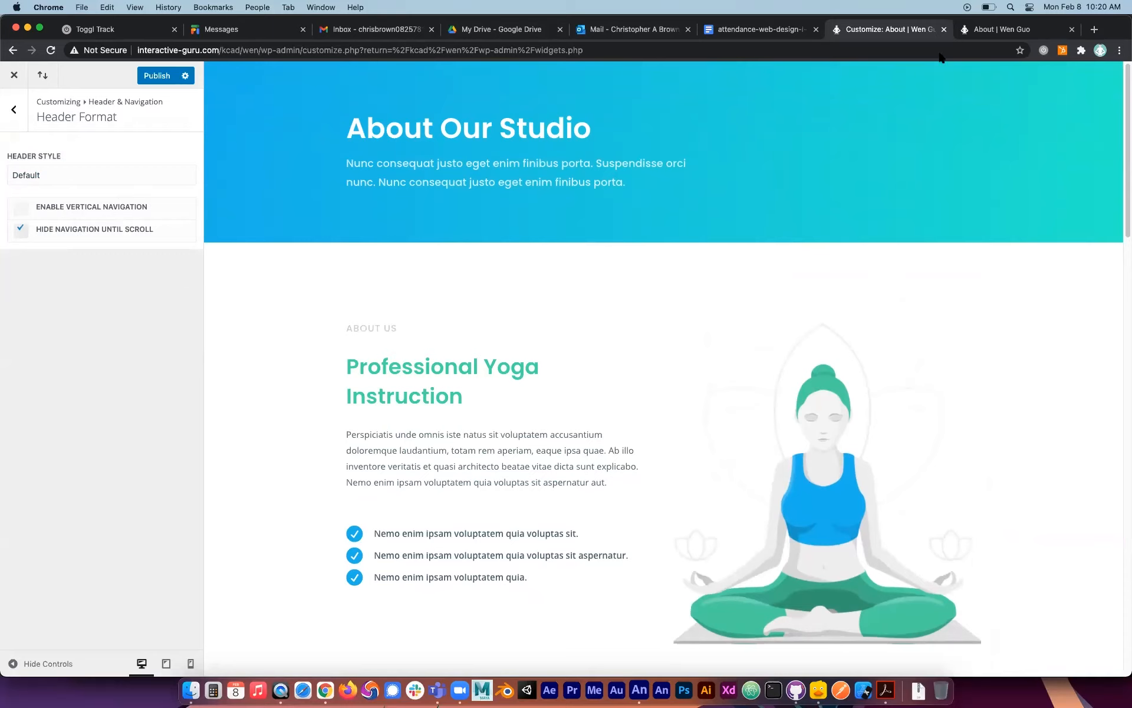
scroll(670, 369, down, 10)
scroll(669, 370, down, 5)
scroll(669, 370, up, 15)
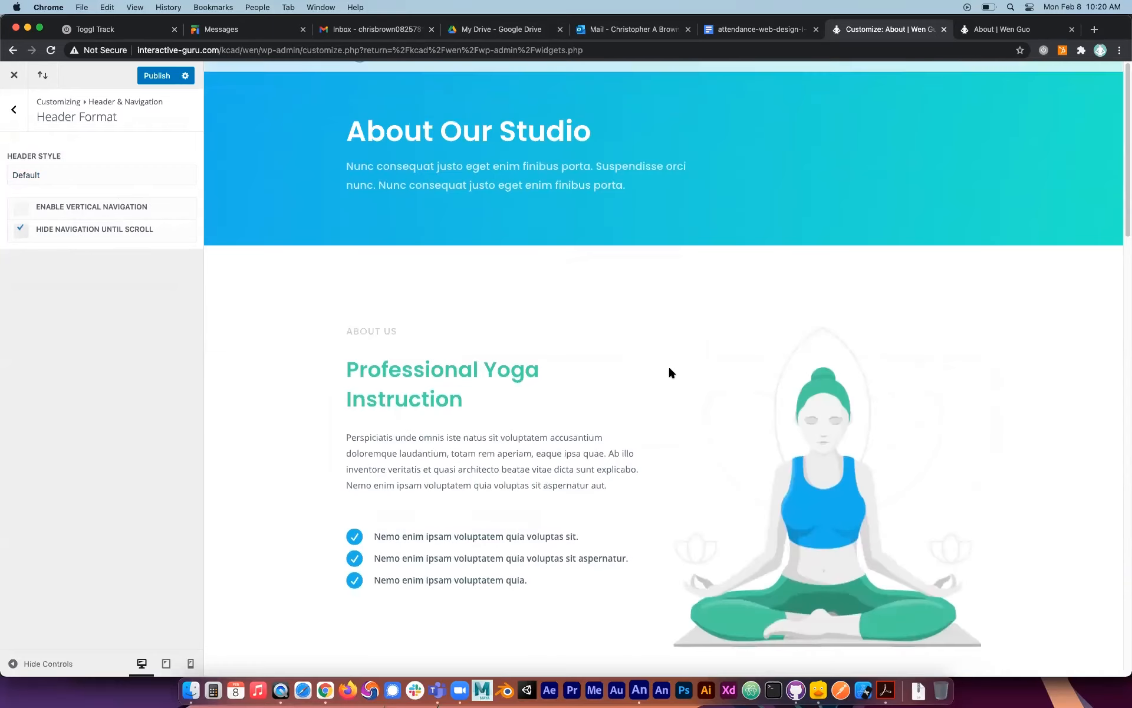
click(23, 235)
Try the full-width option for the primary menu bar and disable it again.
click(14, 109)
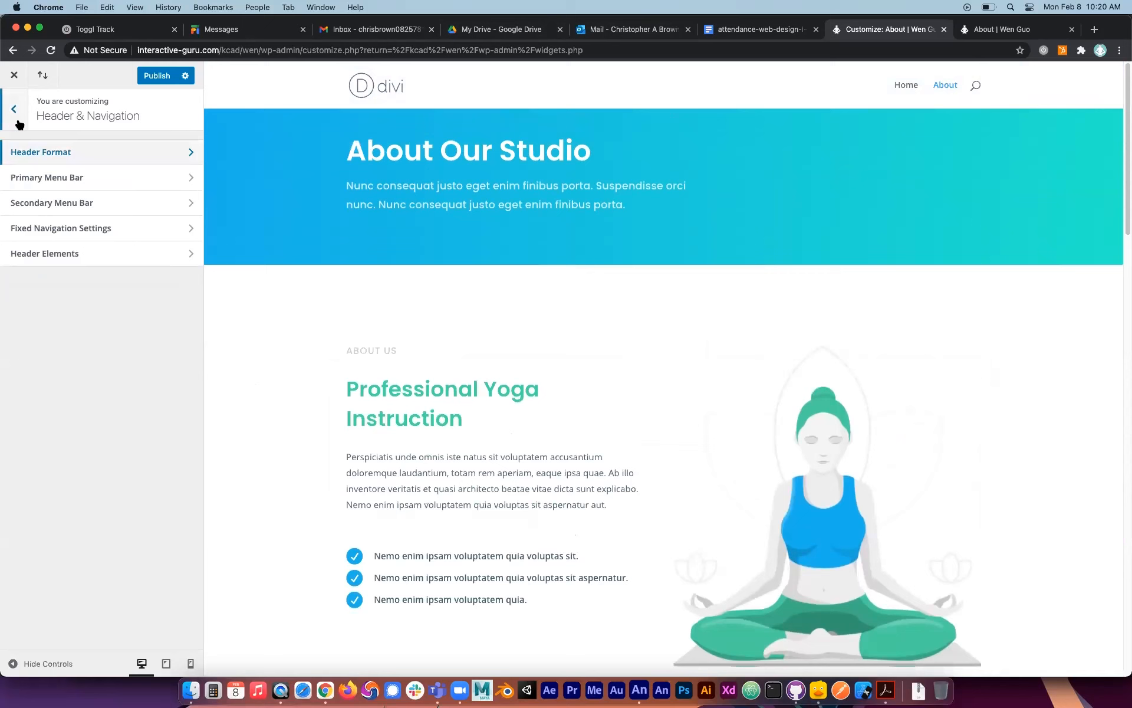
click(77, 176)
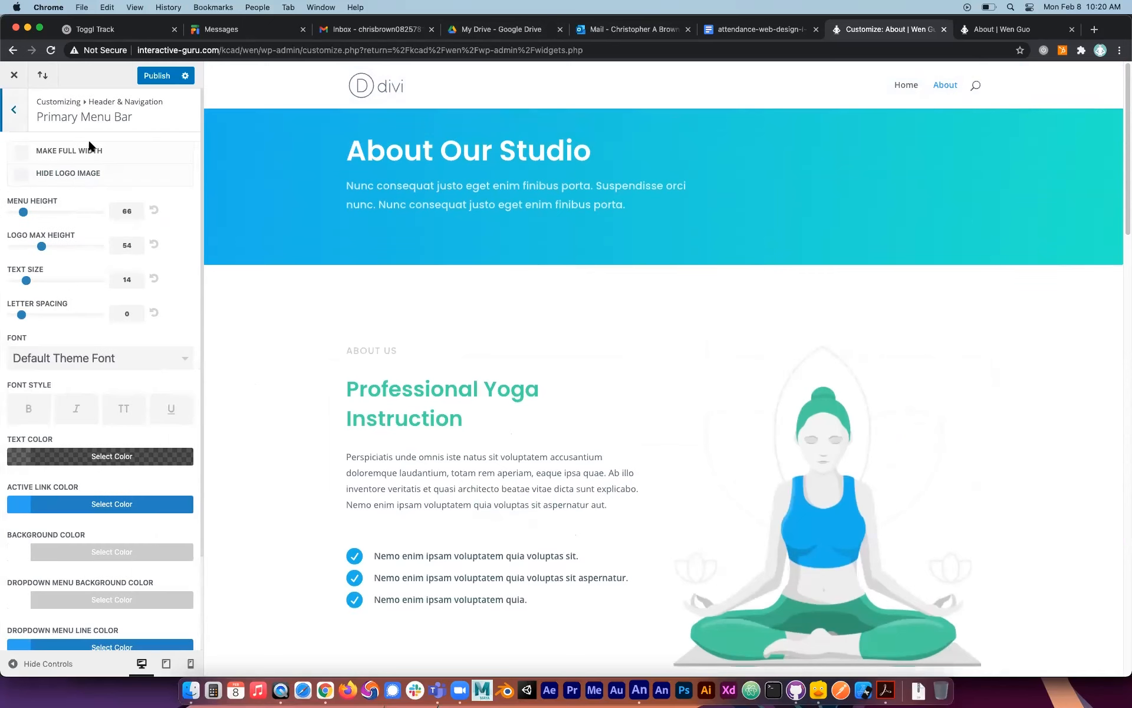
click(22, 152)
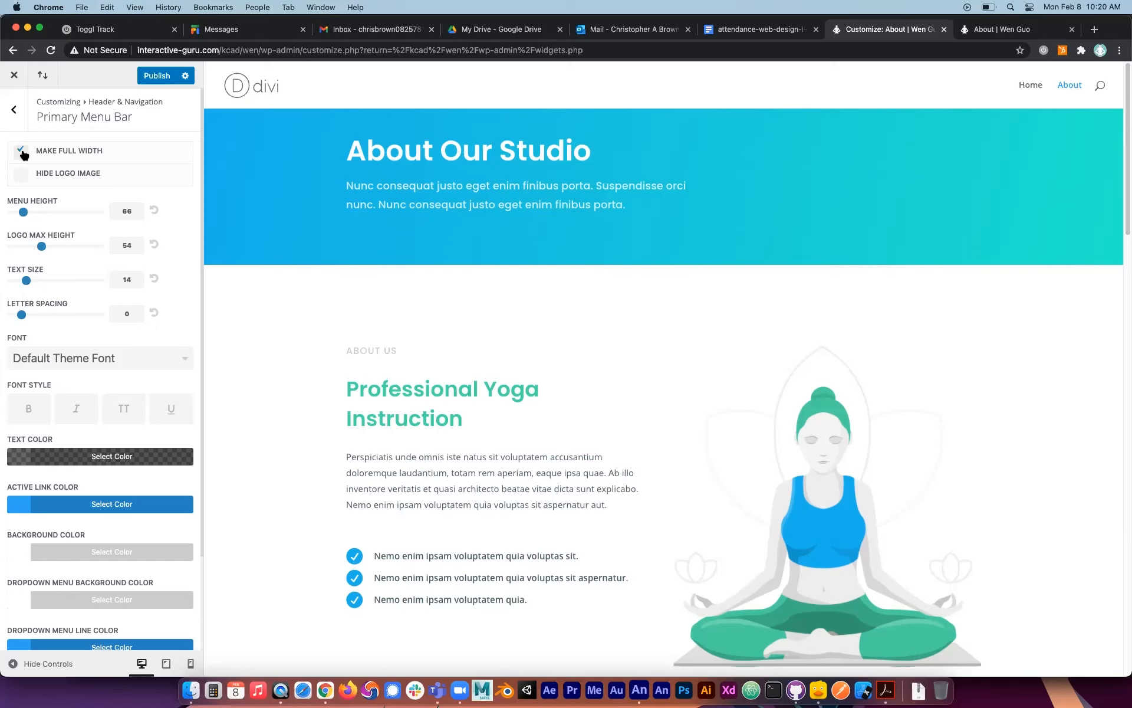
click(22, 153)
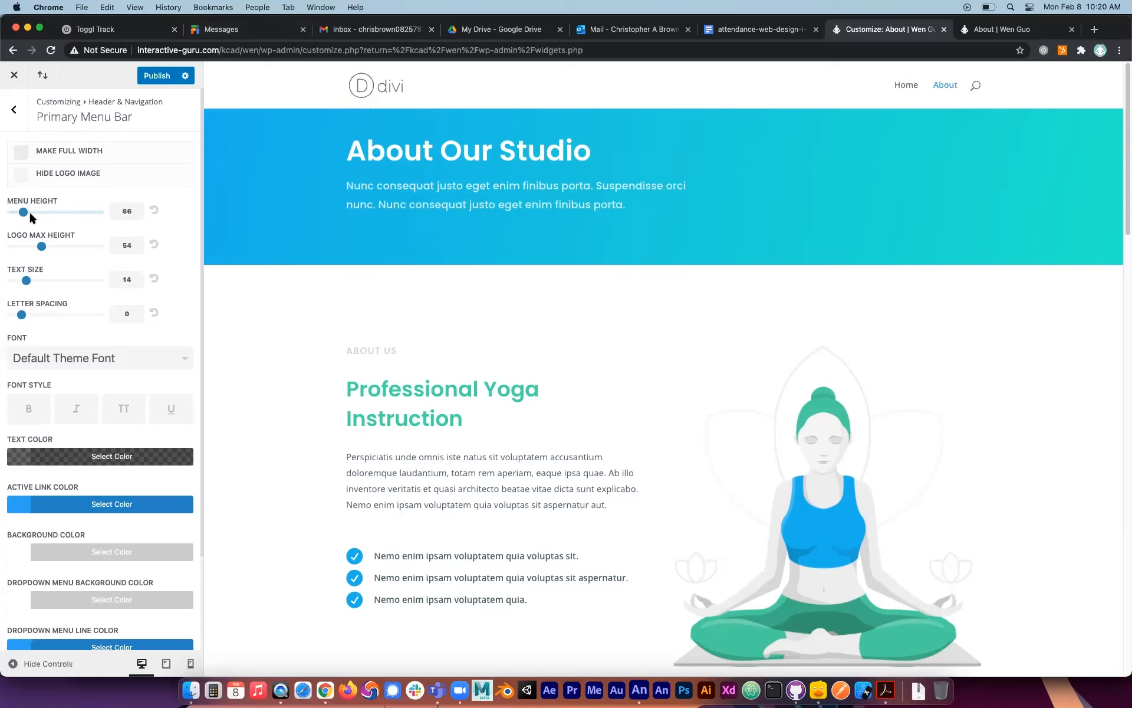
Set the primary menu bar's menu height to 143 and its logo max height to 100.
drag(50, 252, 141, 212)
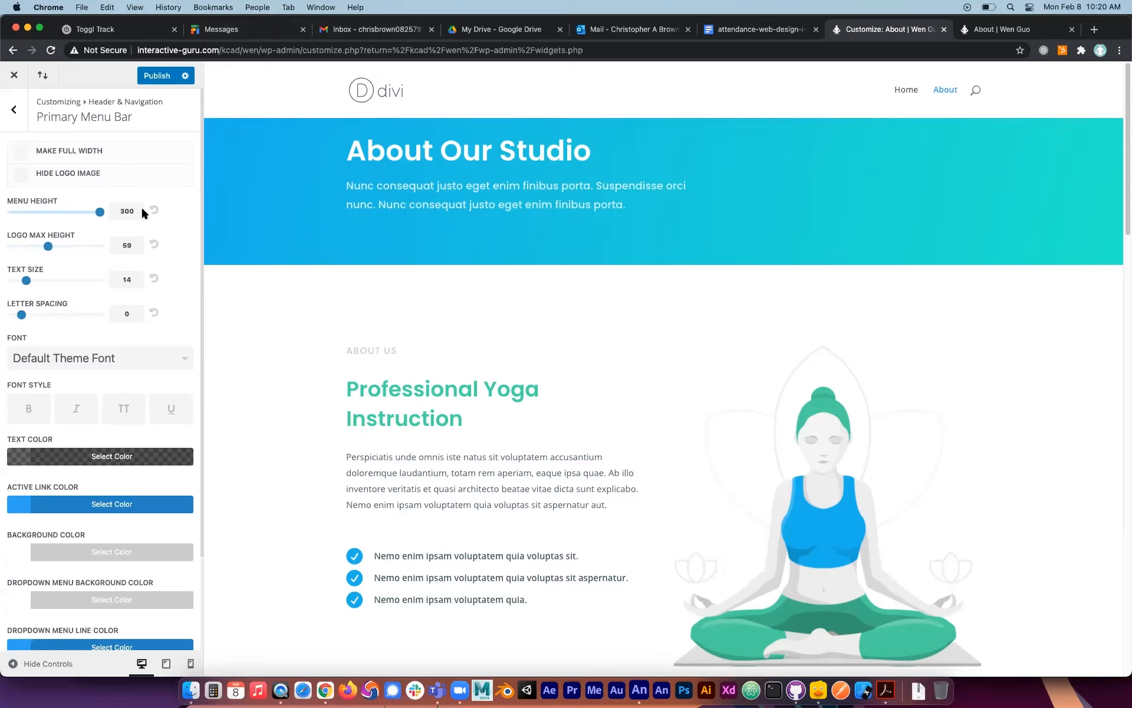
mouse_move(45, 247)
mouse_down()
mouse_move(70, 247)
mouse_move(38, 248)
mouse_up()
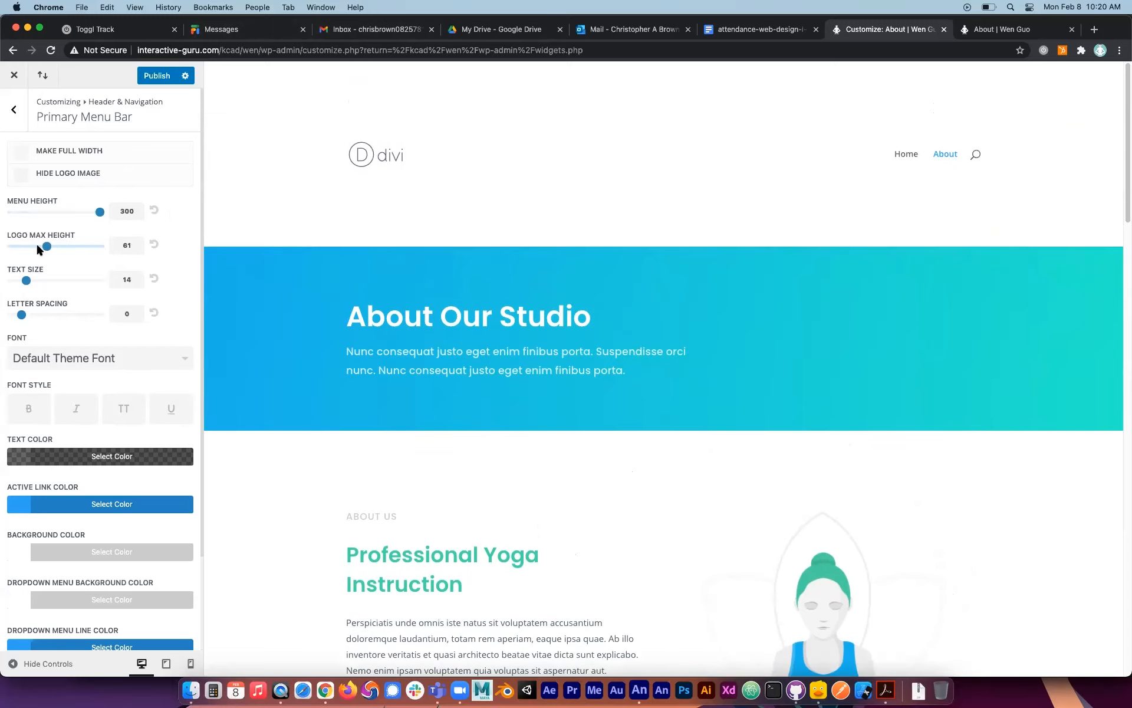
drag(101, 214, 48, 212)
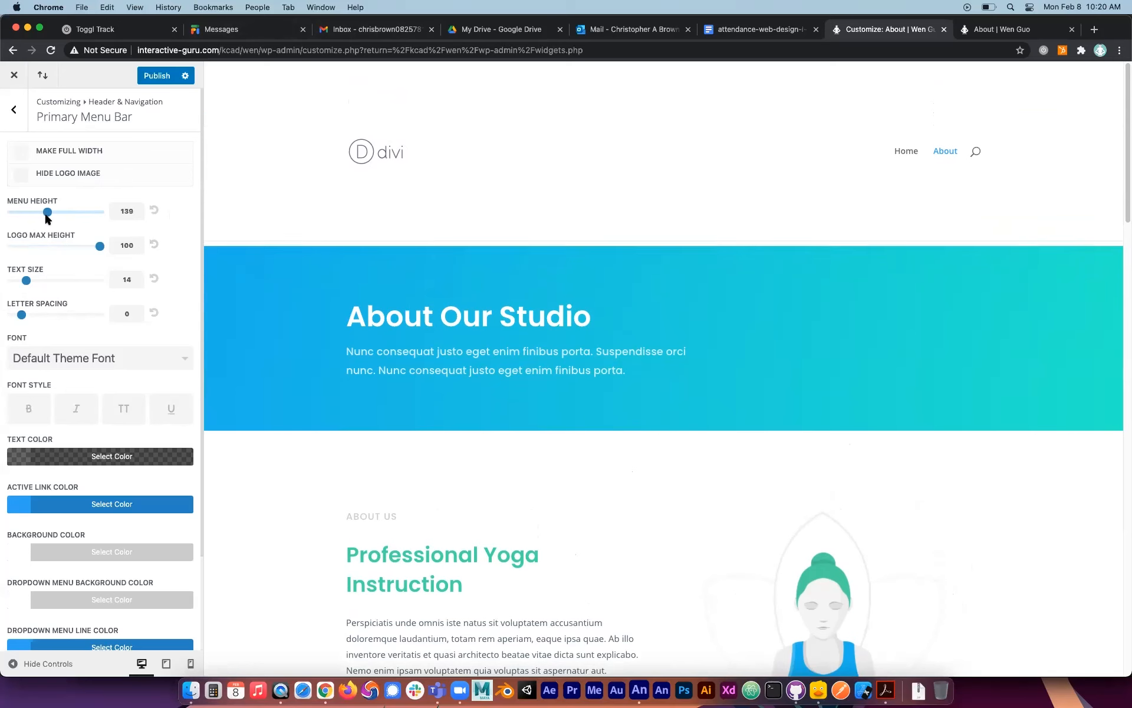
scroll(82, 385, down, 4)
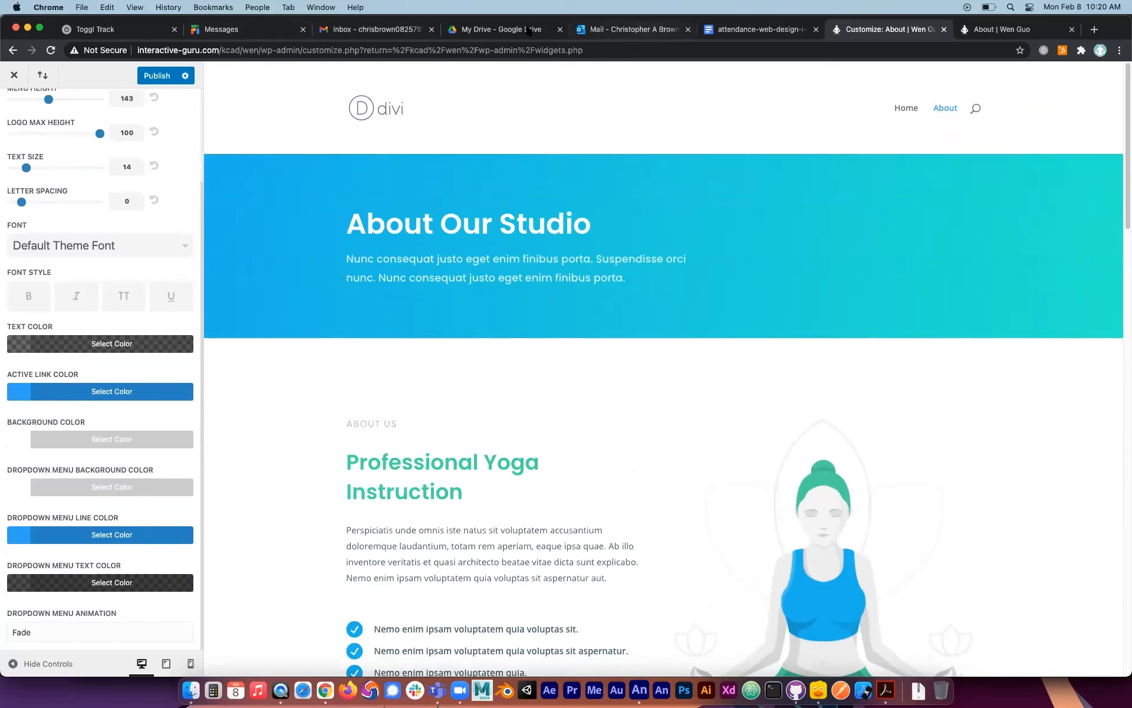
scroll(12, 94, up, 4)
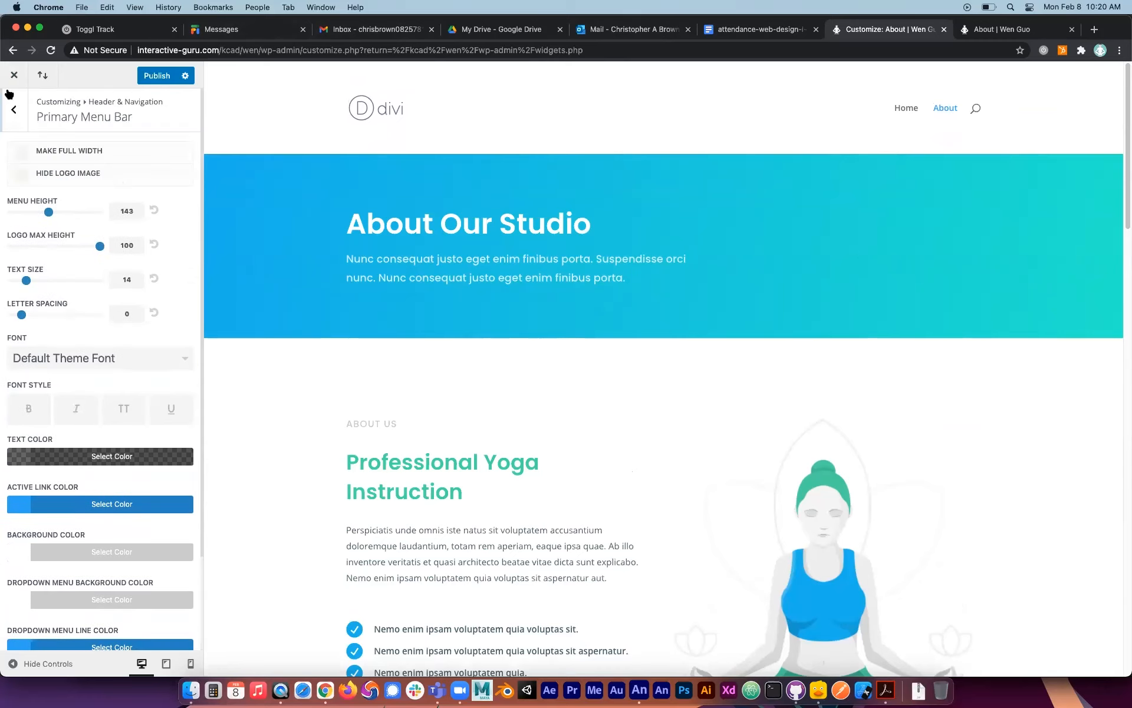
click(13, 106)
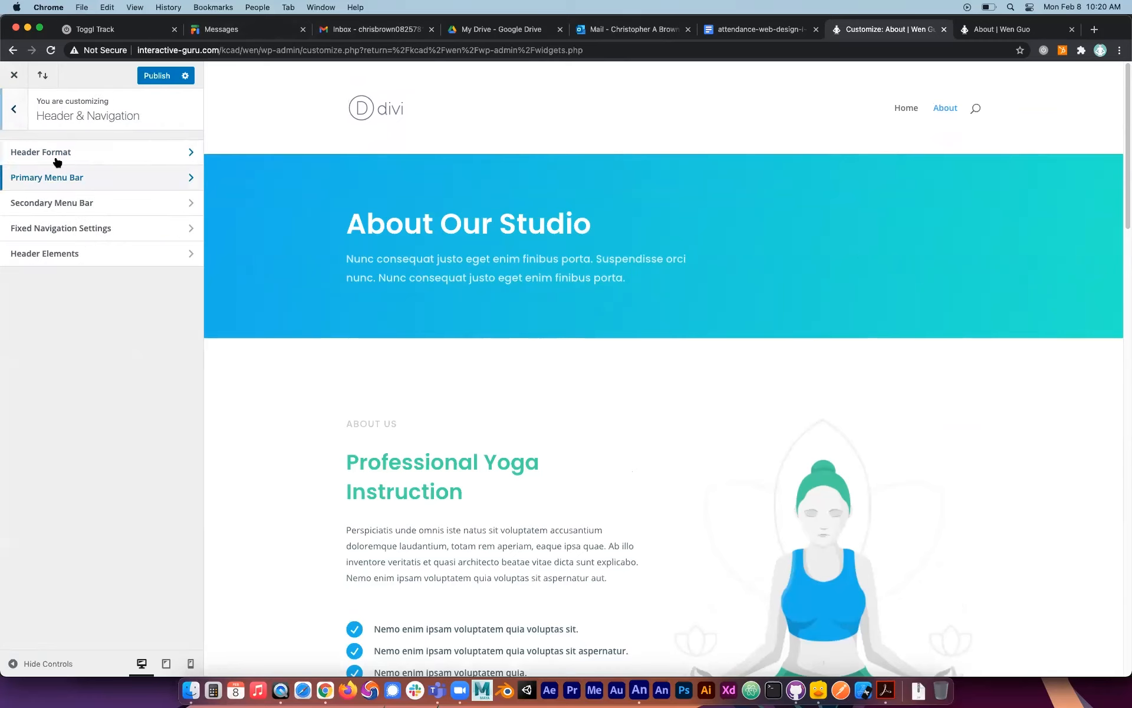
Look over the secondary menu bar settings, and hide the logo image in the fixed navigation, checking it in the page preview.
click(100, 204)
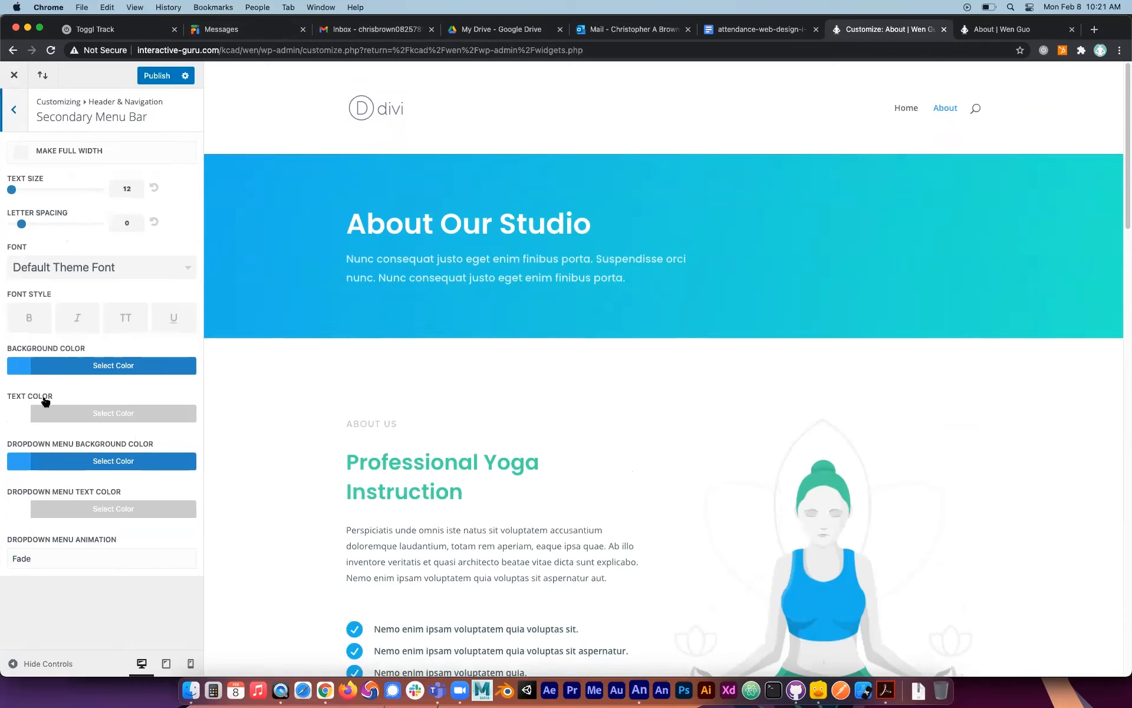
click(13, 110)
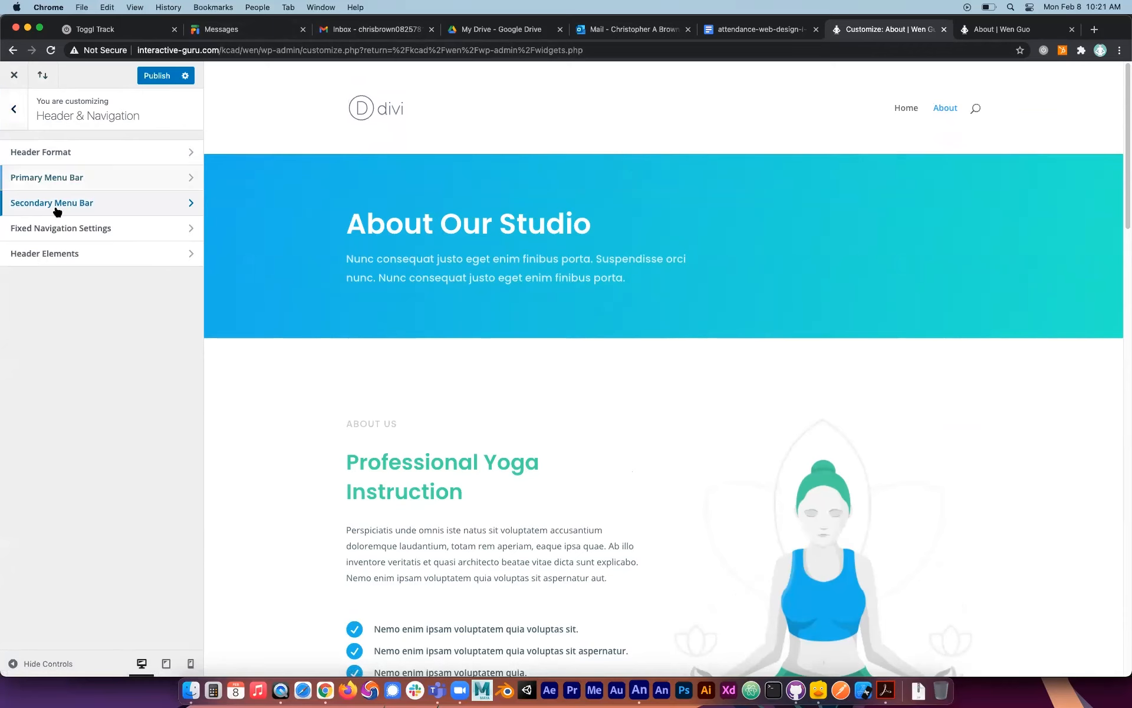
click(60, 229)
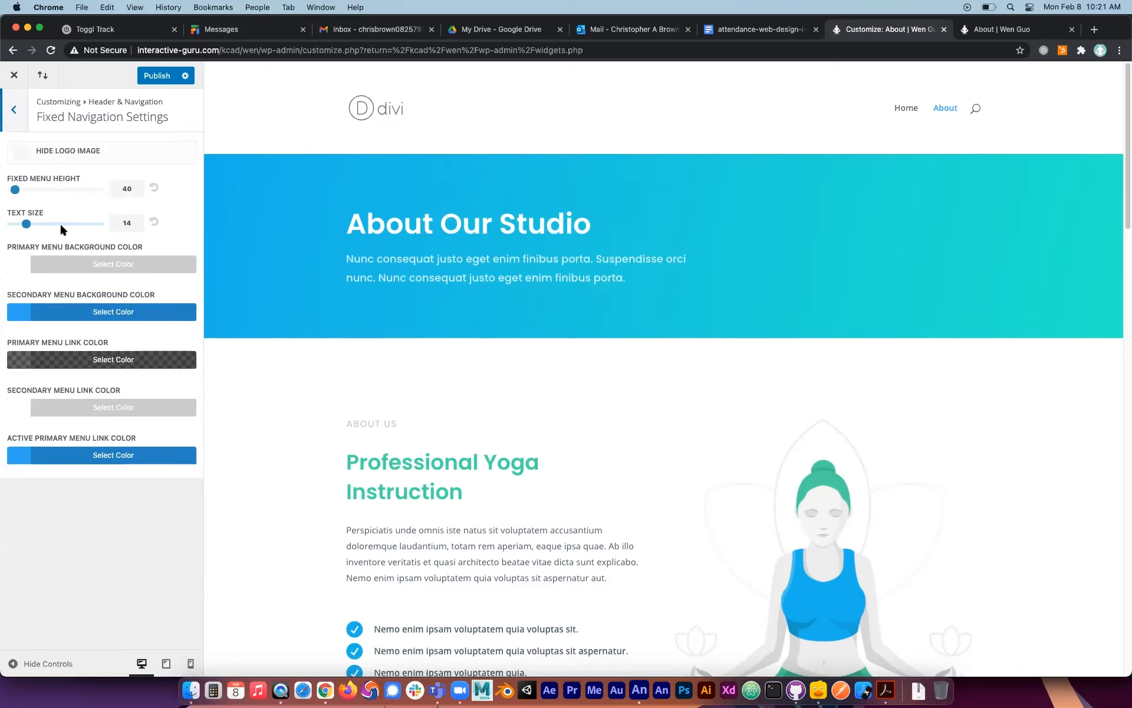
click(20, 152)
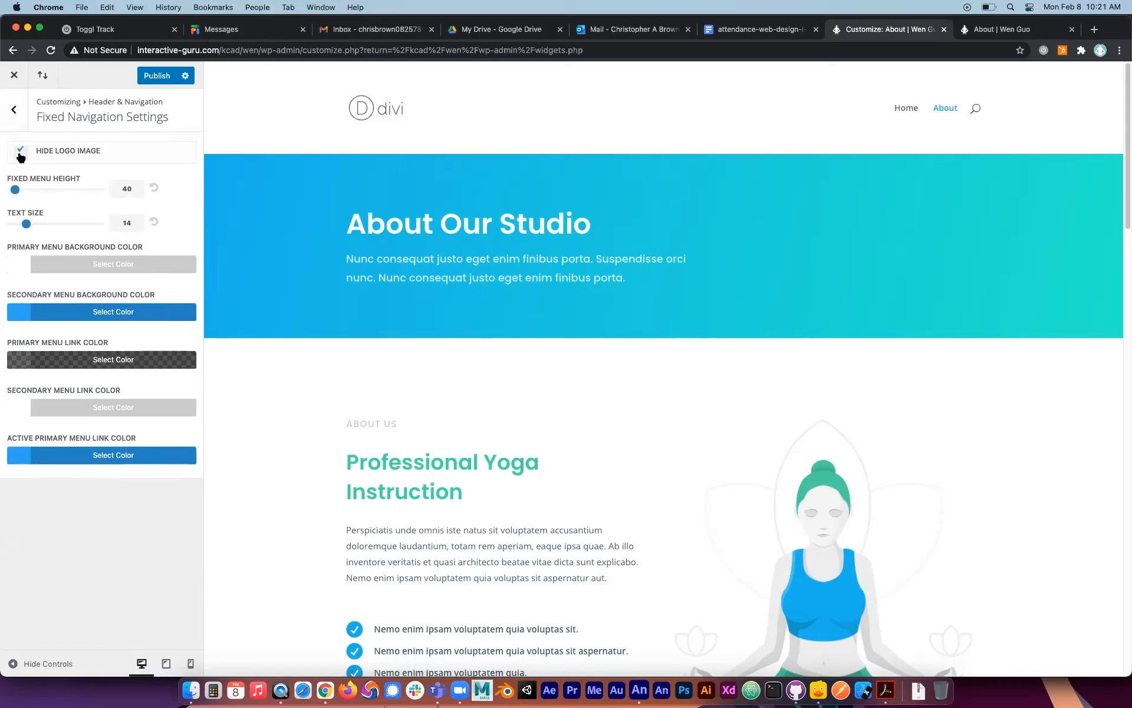
scroll(583, 308, down, 10)
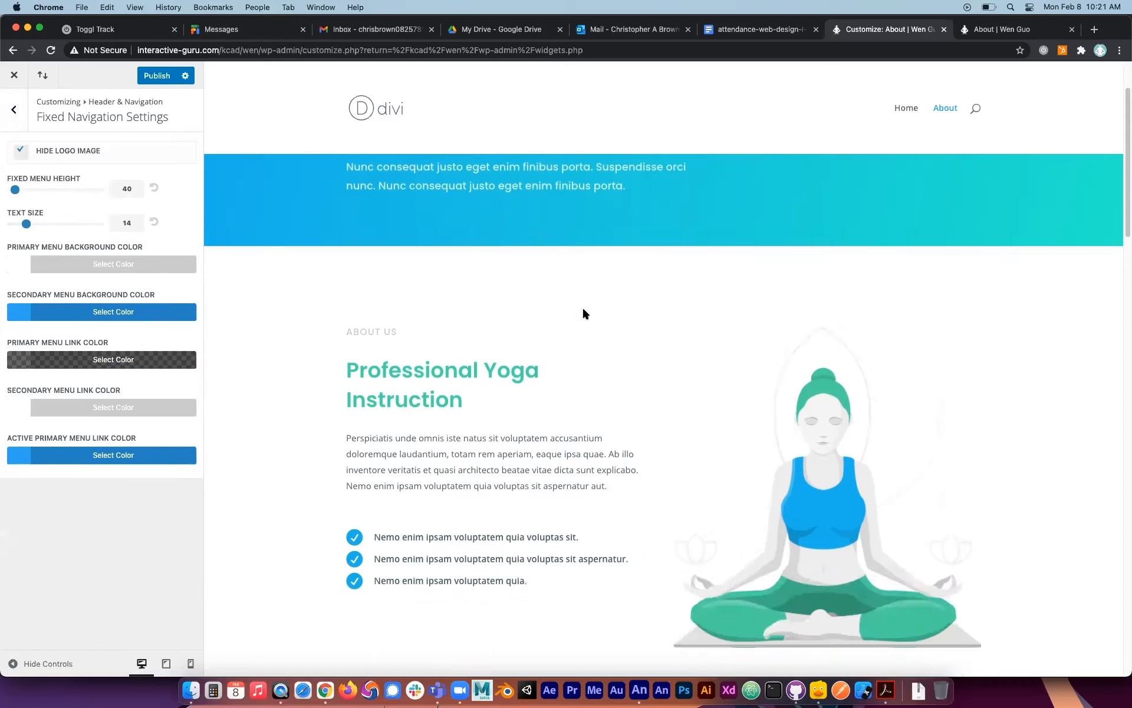
scroll(582, 309, up, 12)
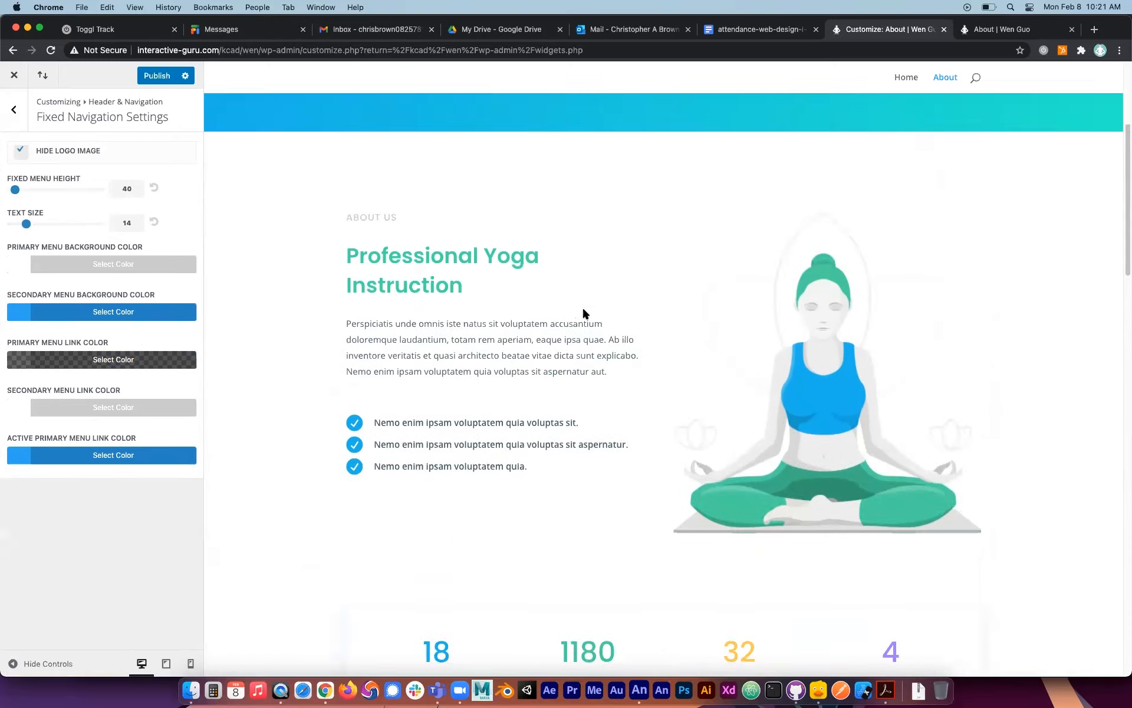
scroll(583, 309, down, 8)
scroll(584, 310, down, 5)
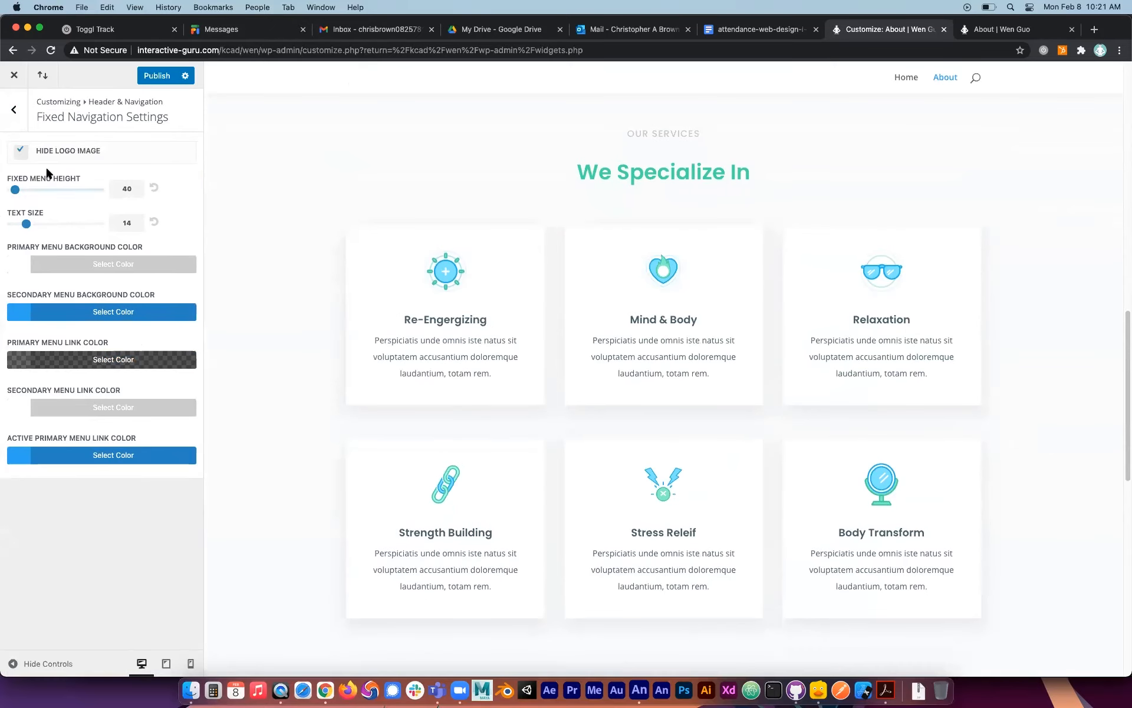
click(14, 110)
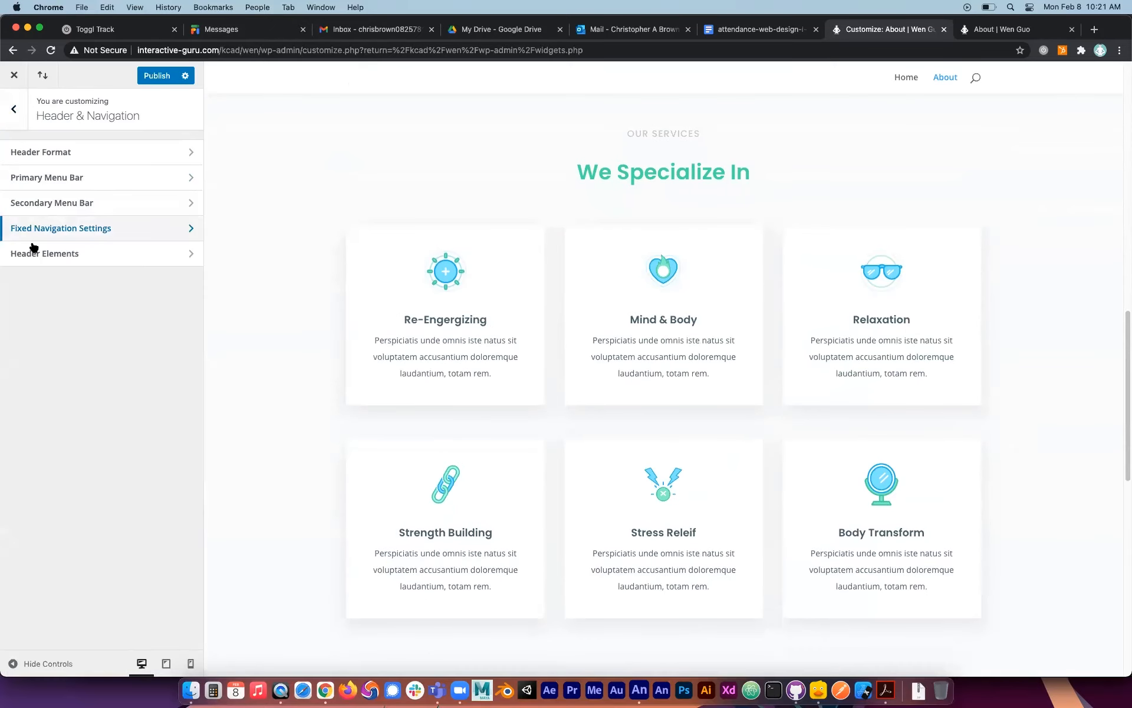
Try toggling the social icons and the search icon in the header elements, leaving only the search icon enabled.
click(33, 249)
click(23, 150)
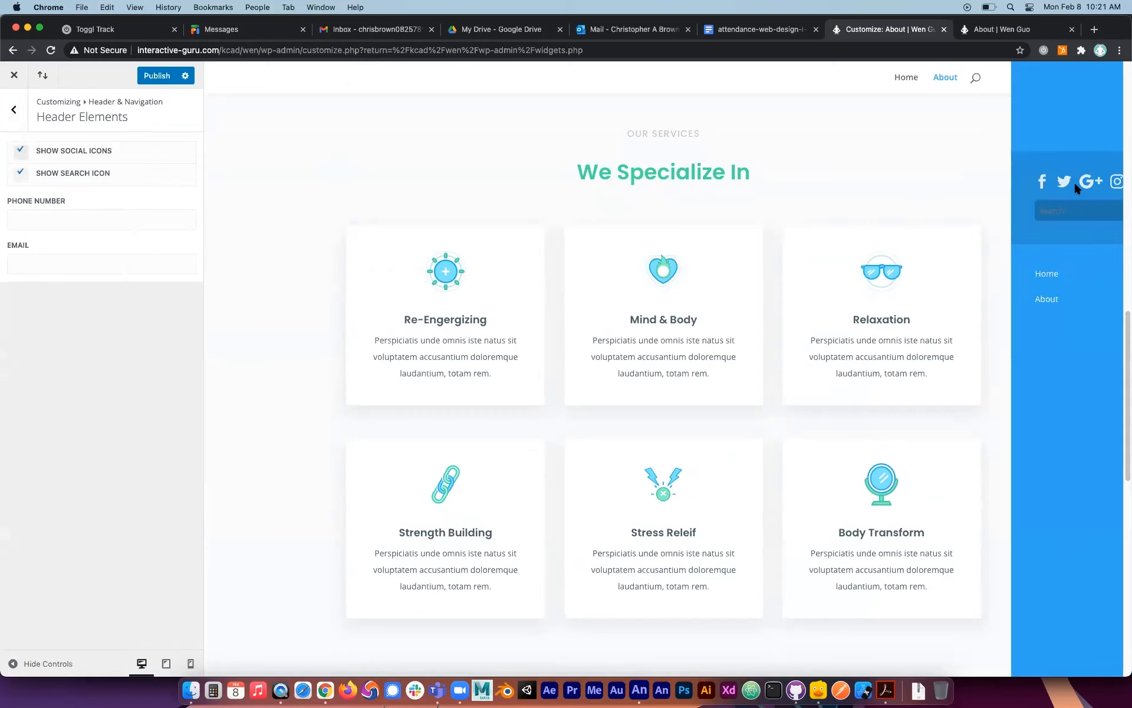
click(22, 173)
click(22, 173)
click(22, 172)
click(22, 172)
click(21, 152)
Try placeholder text in the header's phone number and email fields and check the header in the page preview.
click(33, 219)
text(ADFGAEFFG)
click(47, 258)
text(ERGAERRG)
click(512, 196)
scroll(1095, 87, up, 15)
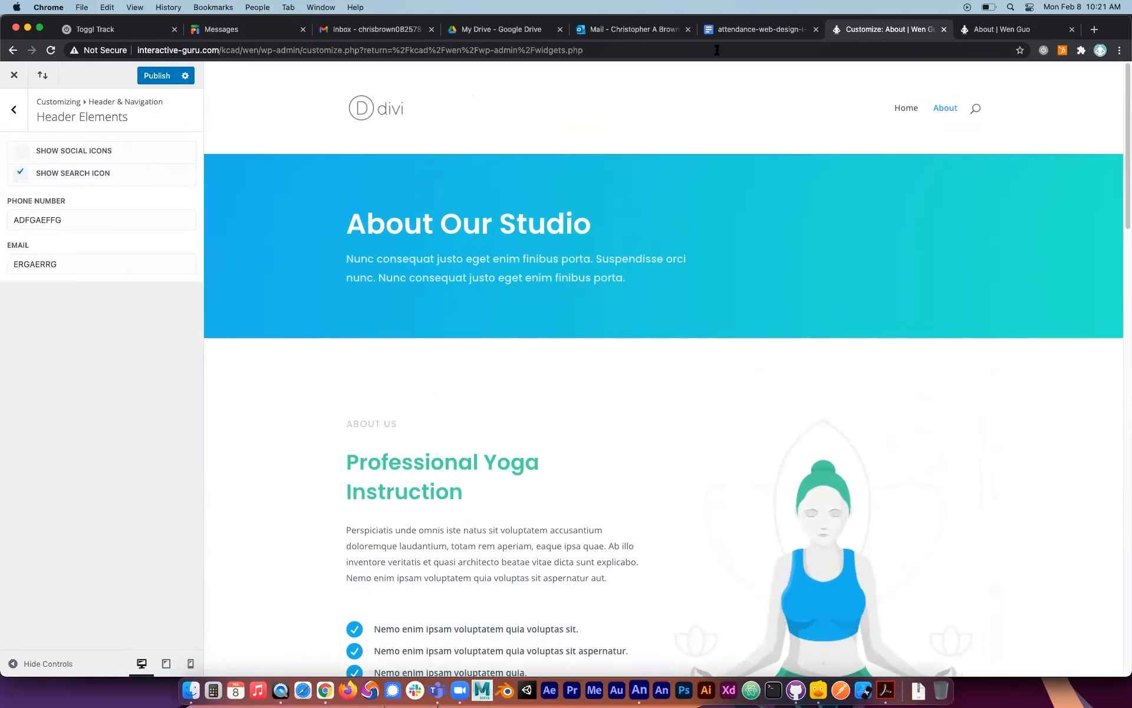
Clear the header's email and phone number fields and return to the main customizer sections.
click(83, 219)
click(68, 264)
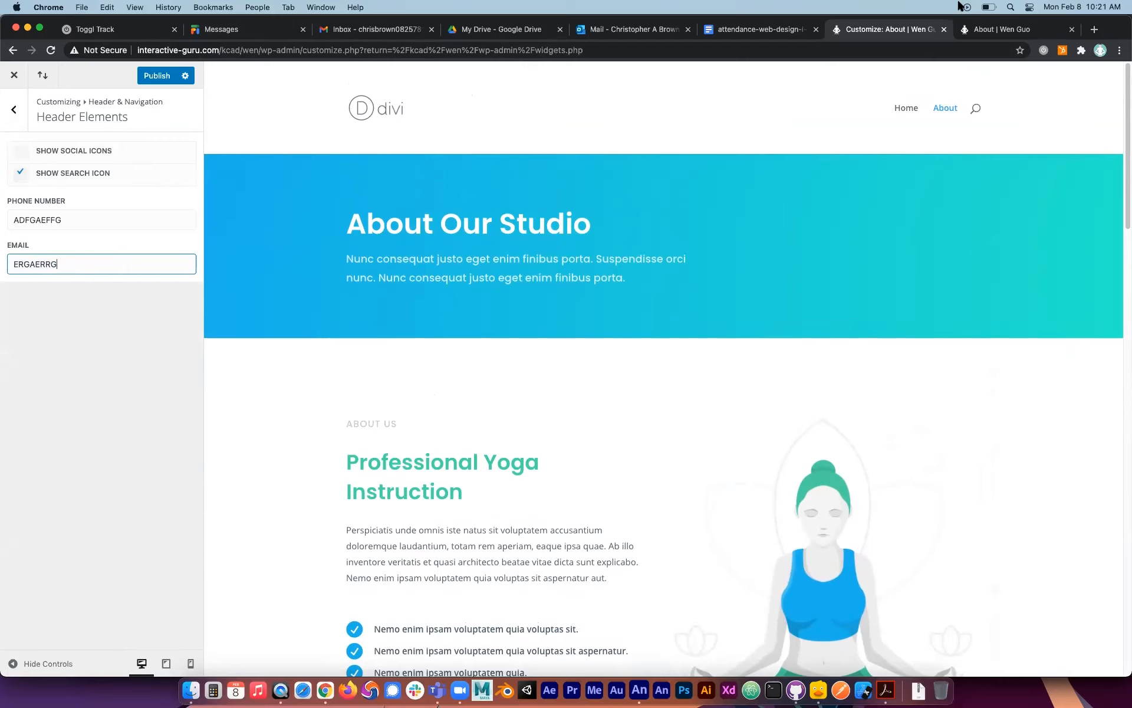
key(super+a)
key(BackSpace)
click(76, 220)
key(super+a)
key(BackSpace)
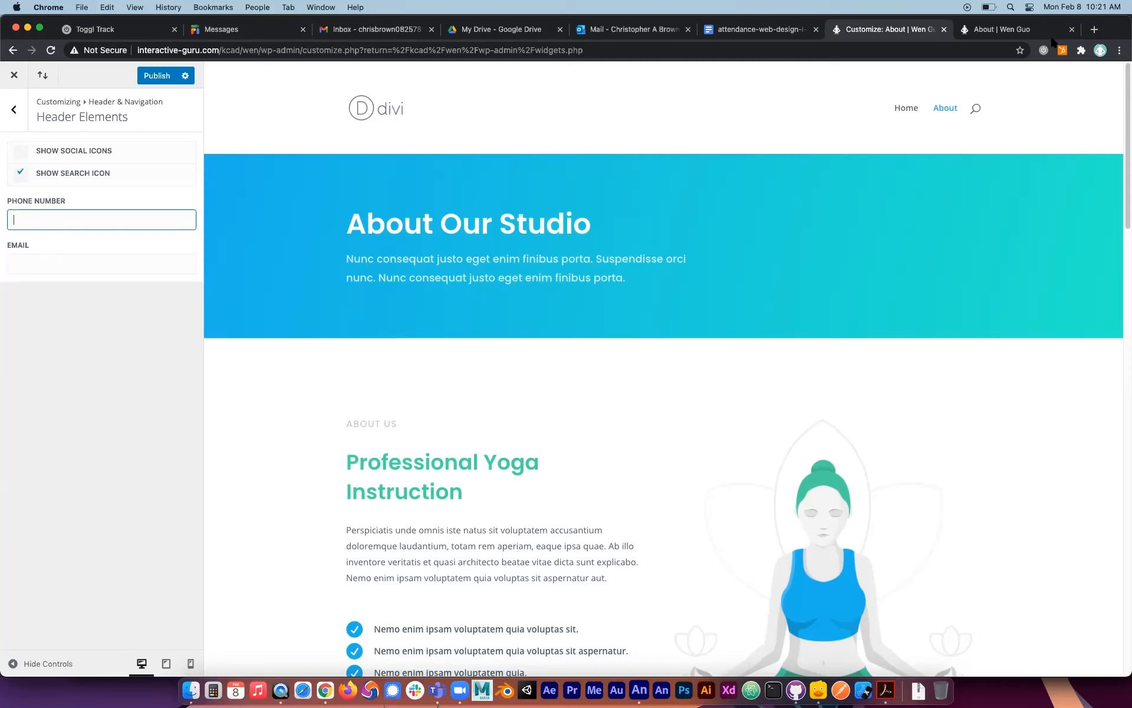
click(13, 110)
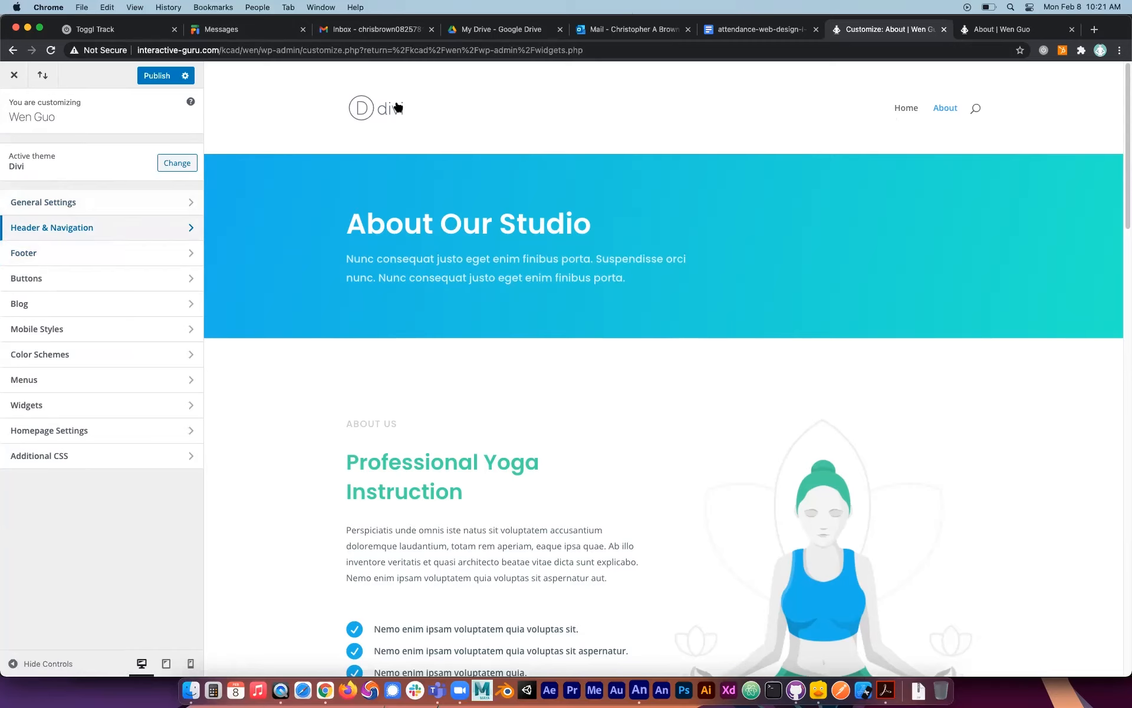
Look through the footer's layout, column layout choices, widget and bottom bar settings.
click(148, 253)
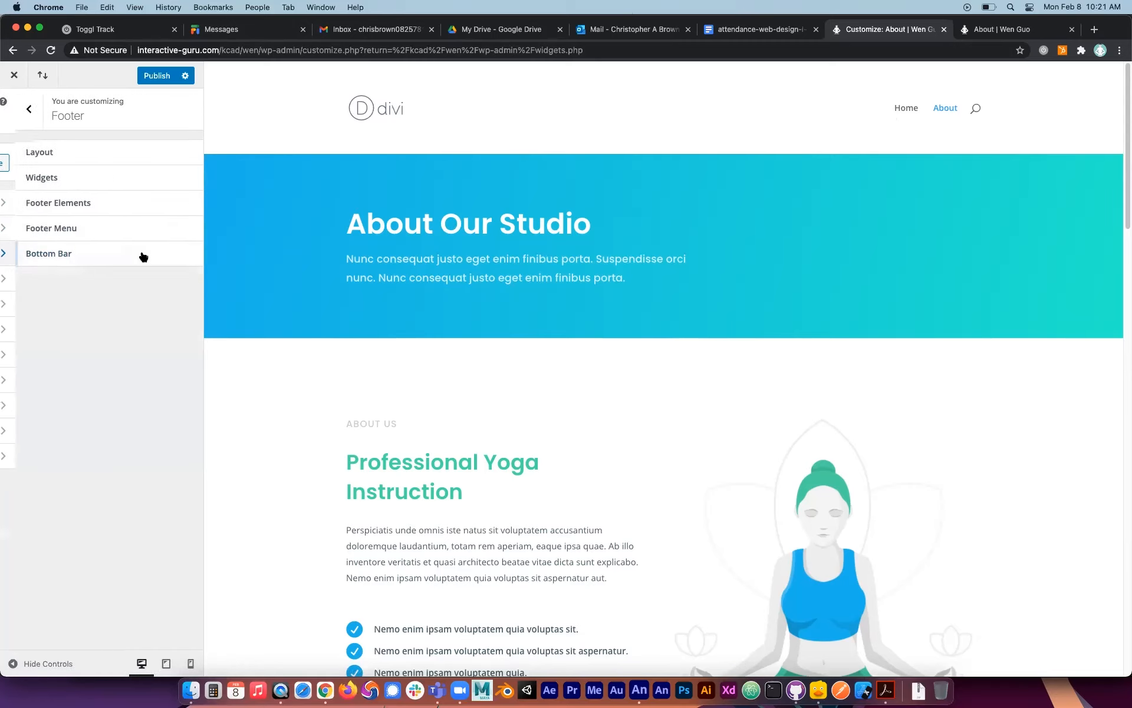
click(111, 153)
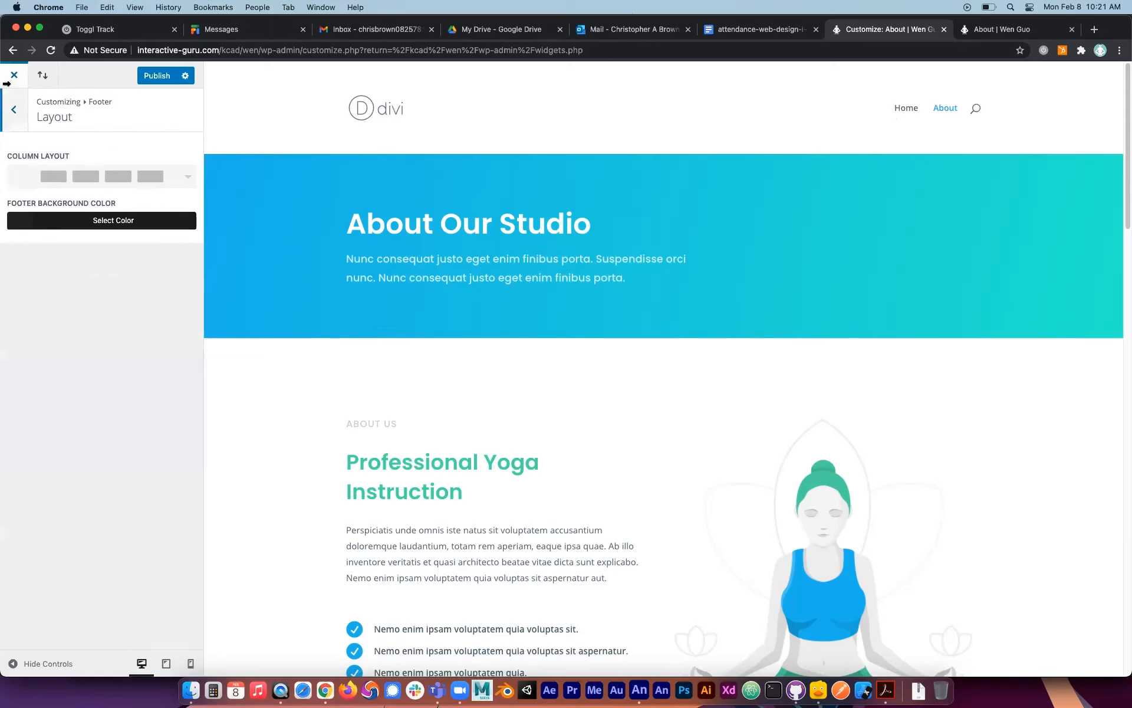
click(186, 176)
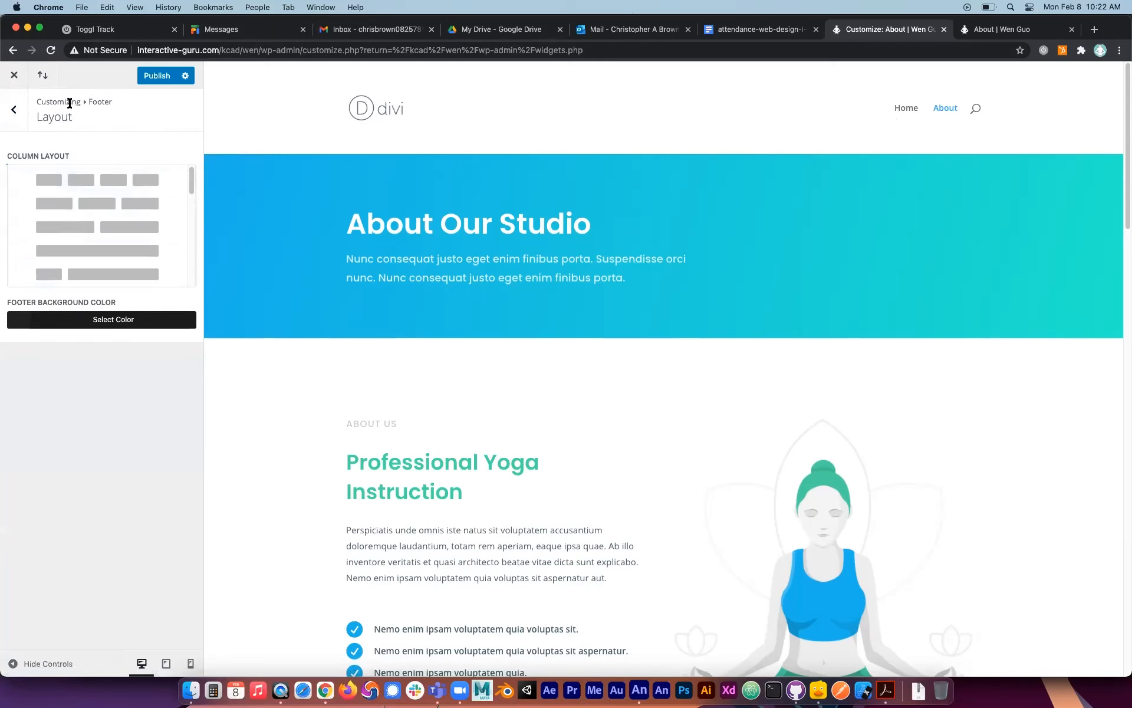
click(14, 109)
click(143, 178)
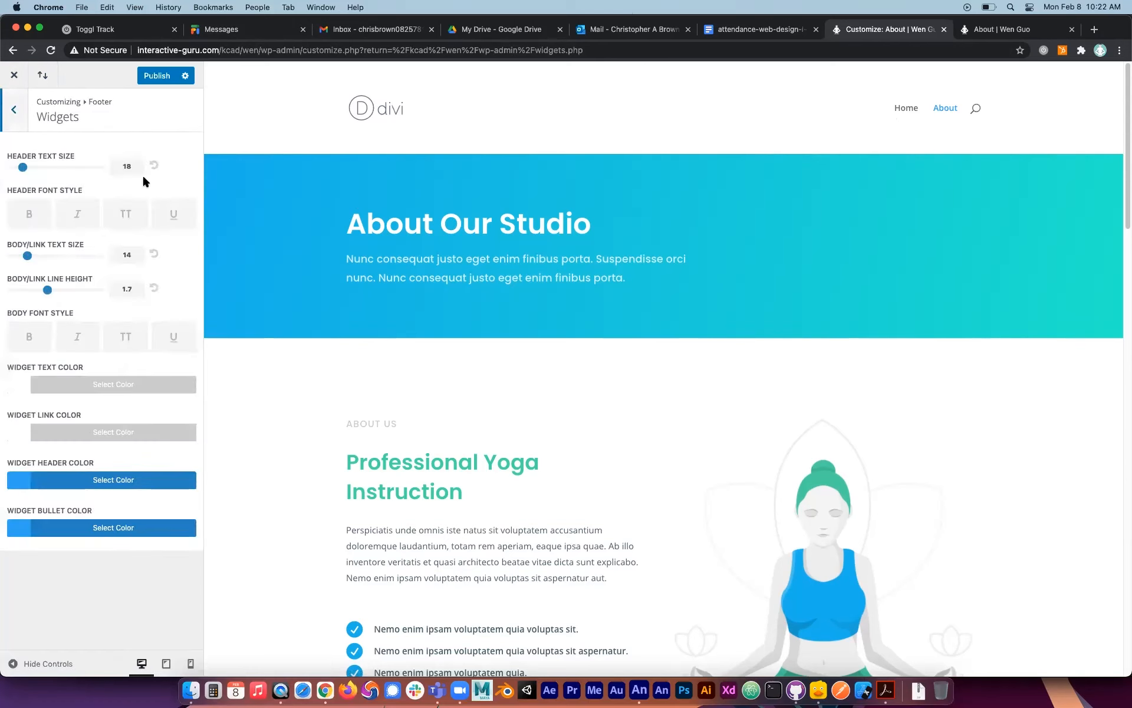
click(14, 111)
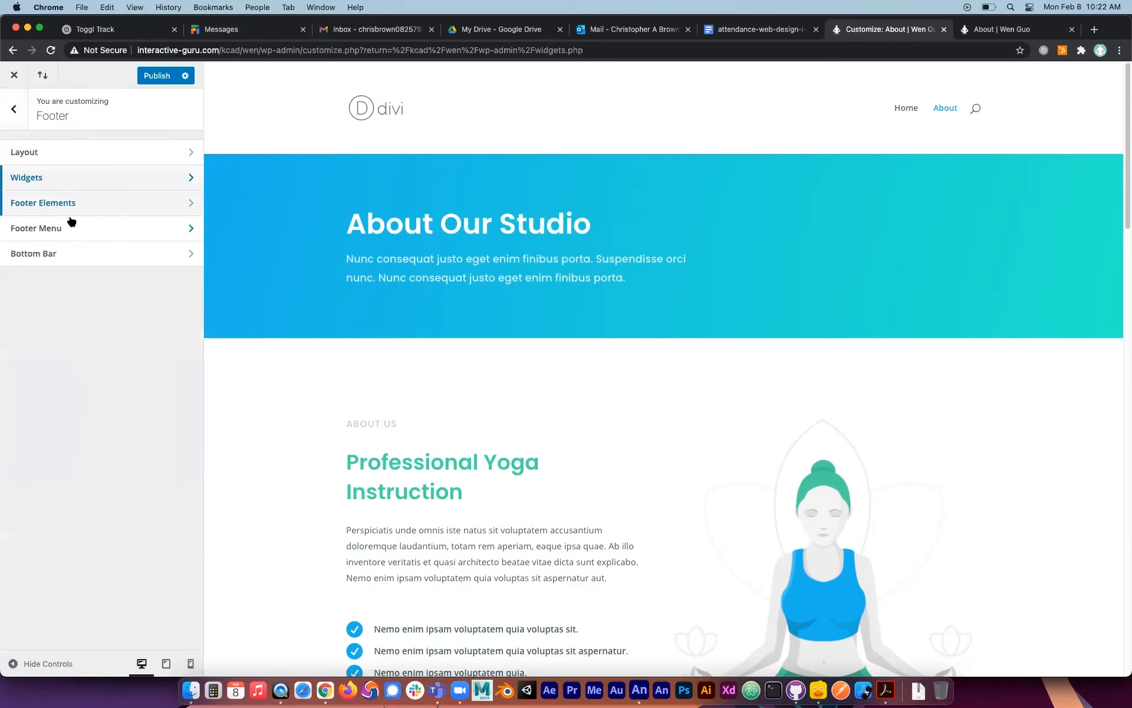
click(68, 253)
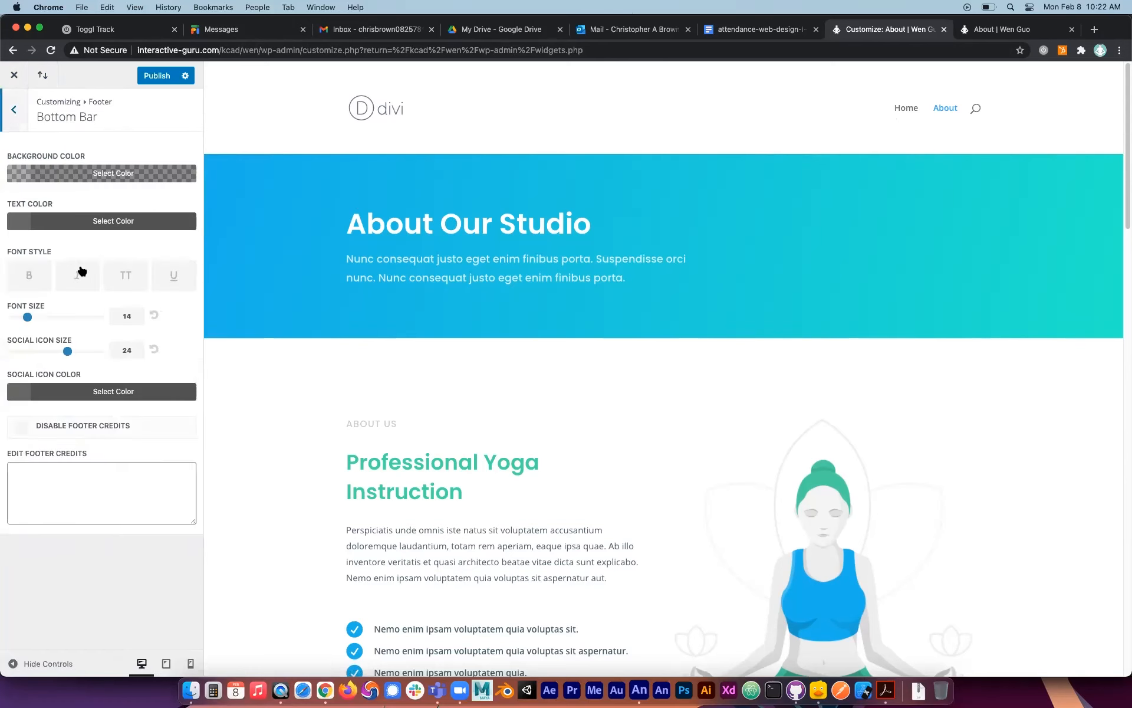
click(14, 109)
Examine the footer in the customizer preview and on the live About page, and return to the footer settings.
scroll(539, 313, down, 10)
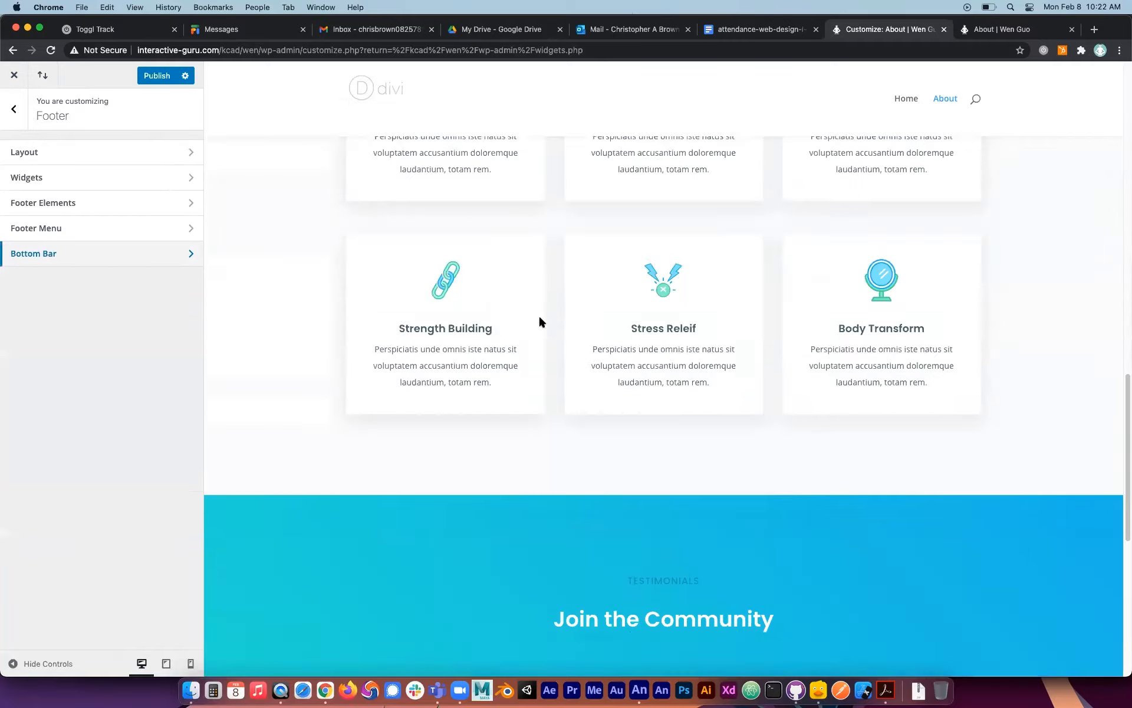
scroll(539, 317, down, 8)
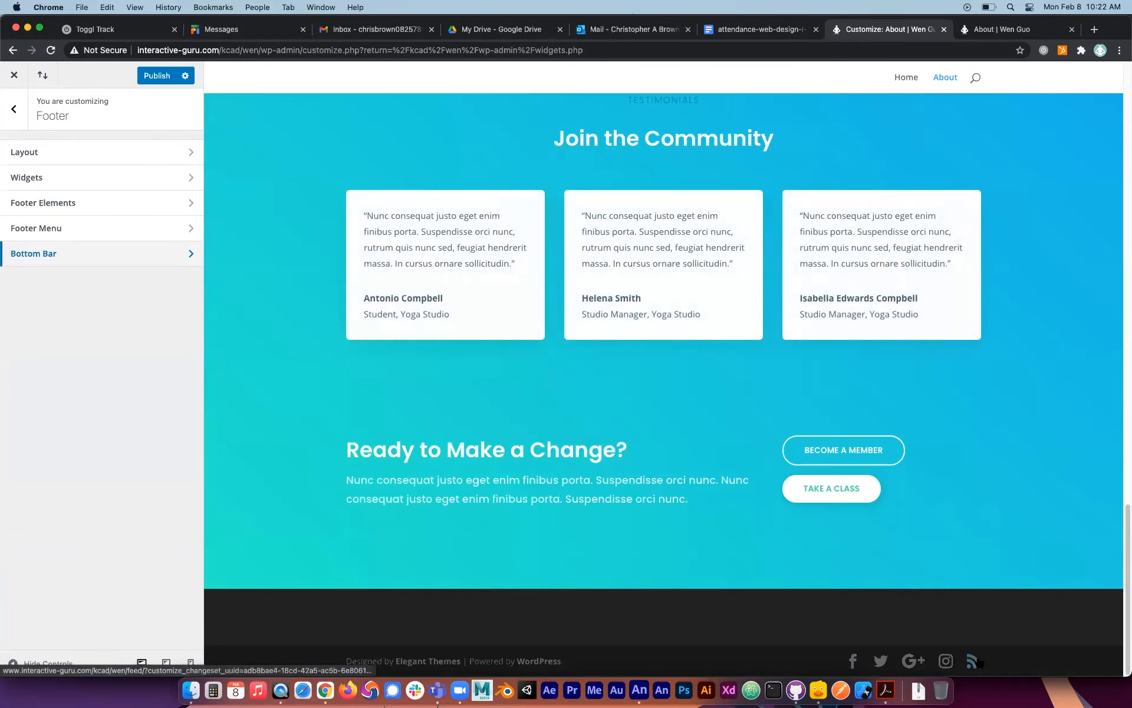
click(993, 29)
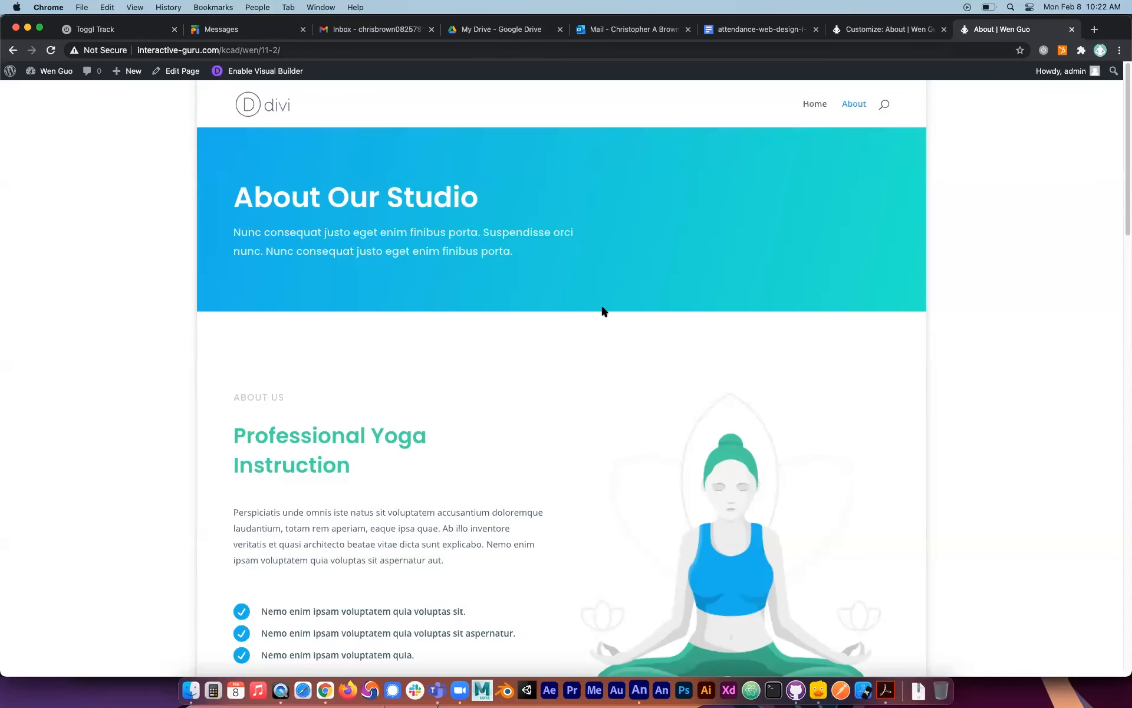
scroll(584, 307, down, 20)
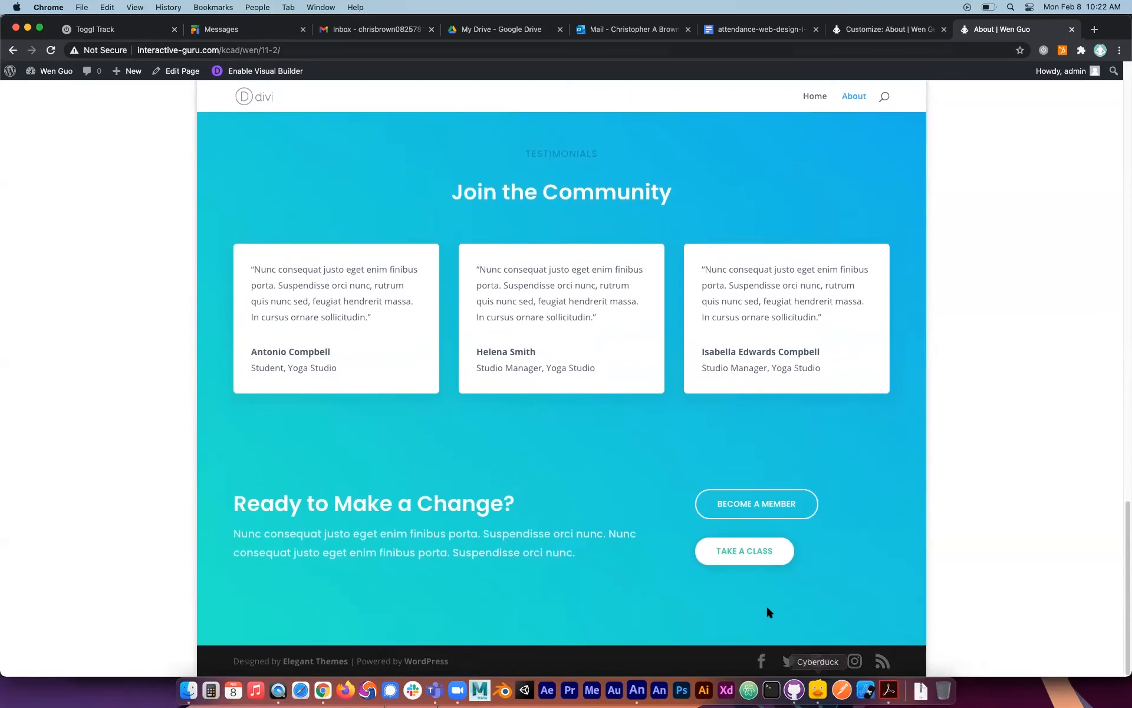
click(555, 37)
click(905, 33)
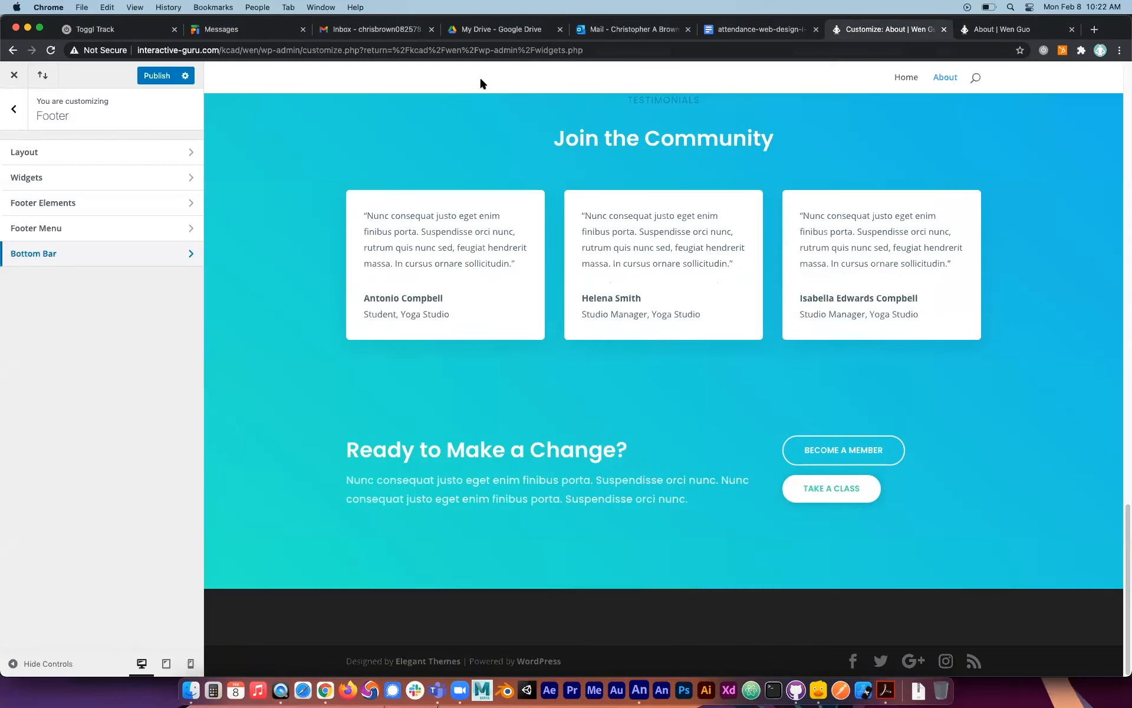
Try switching the footer's social icons on and off, watching the page preview.
click(46, 154)
click(18, 112)
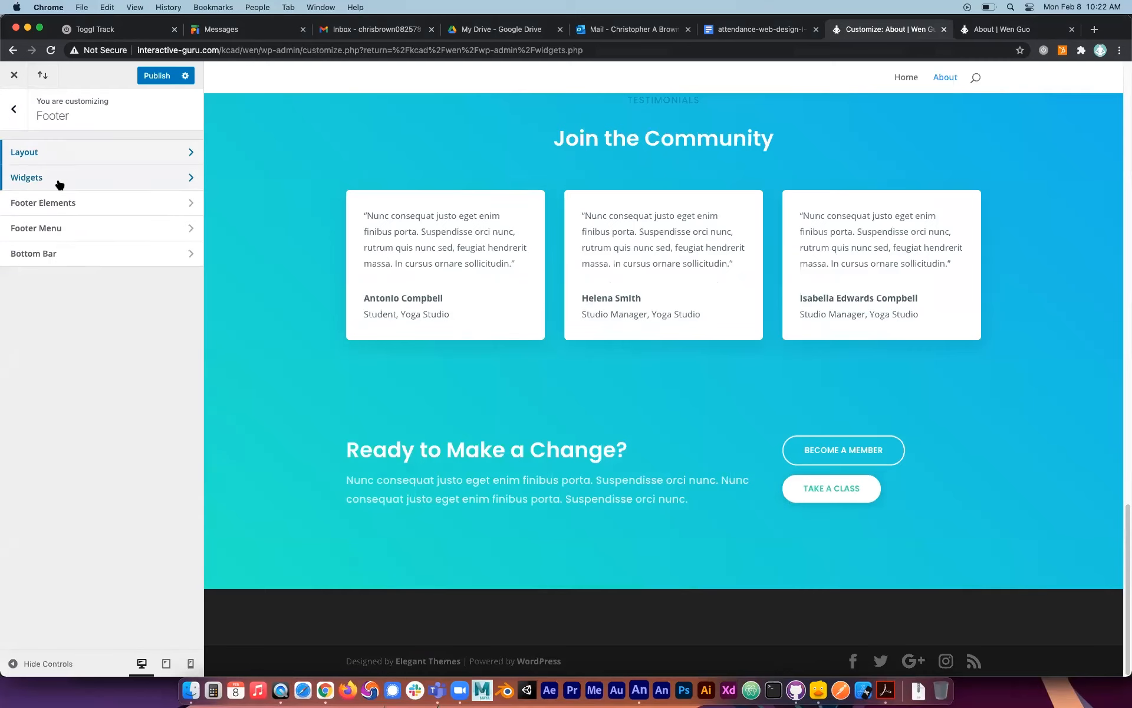
click(66, 202)
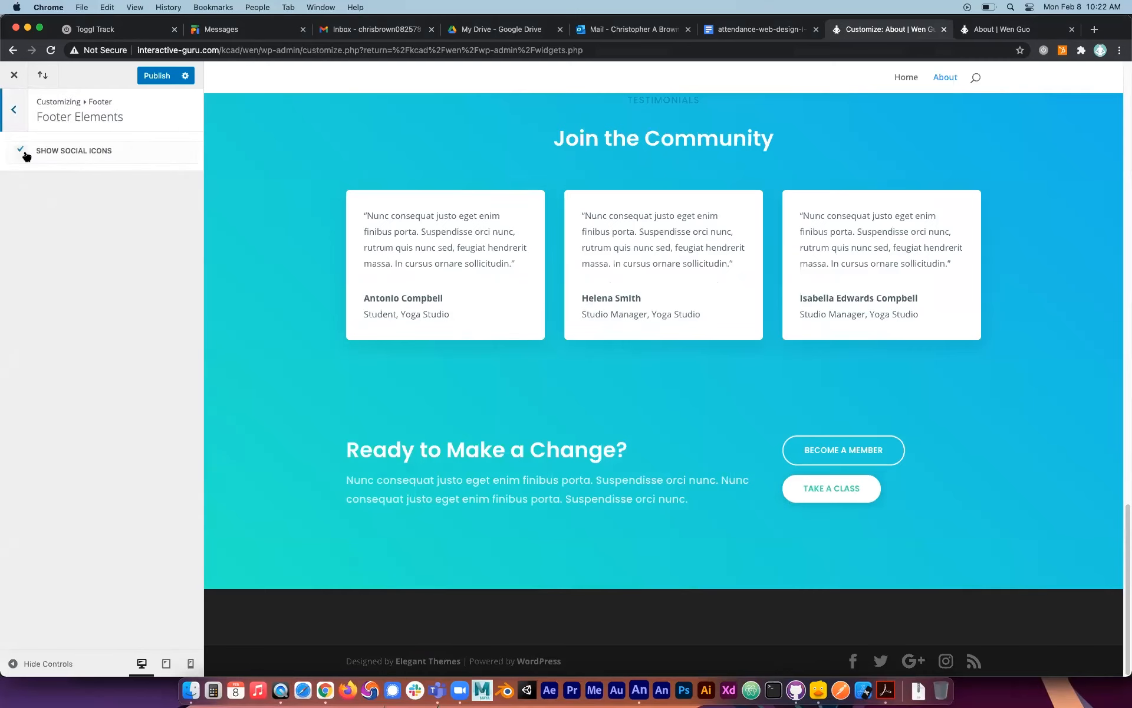
click(22, 154)
click(22, 154)
click(22, 154)
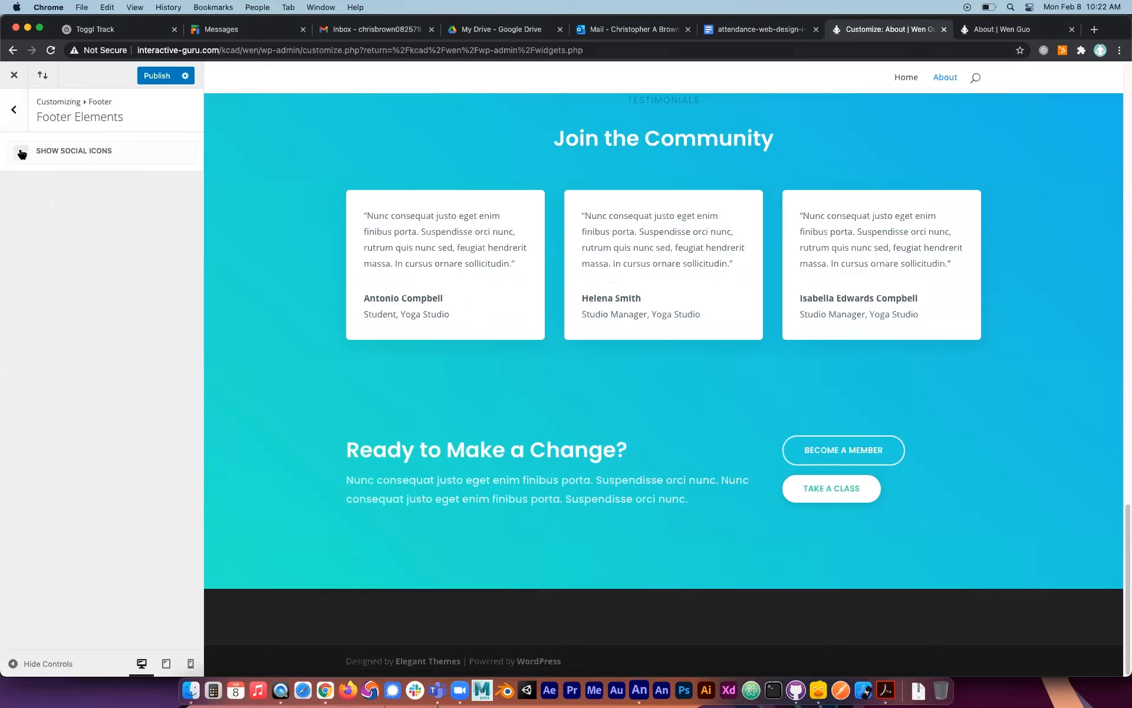
click(22, 153)
click(22, 154)
click(14, 109)
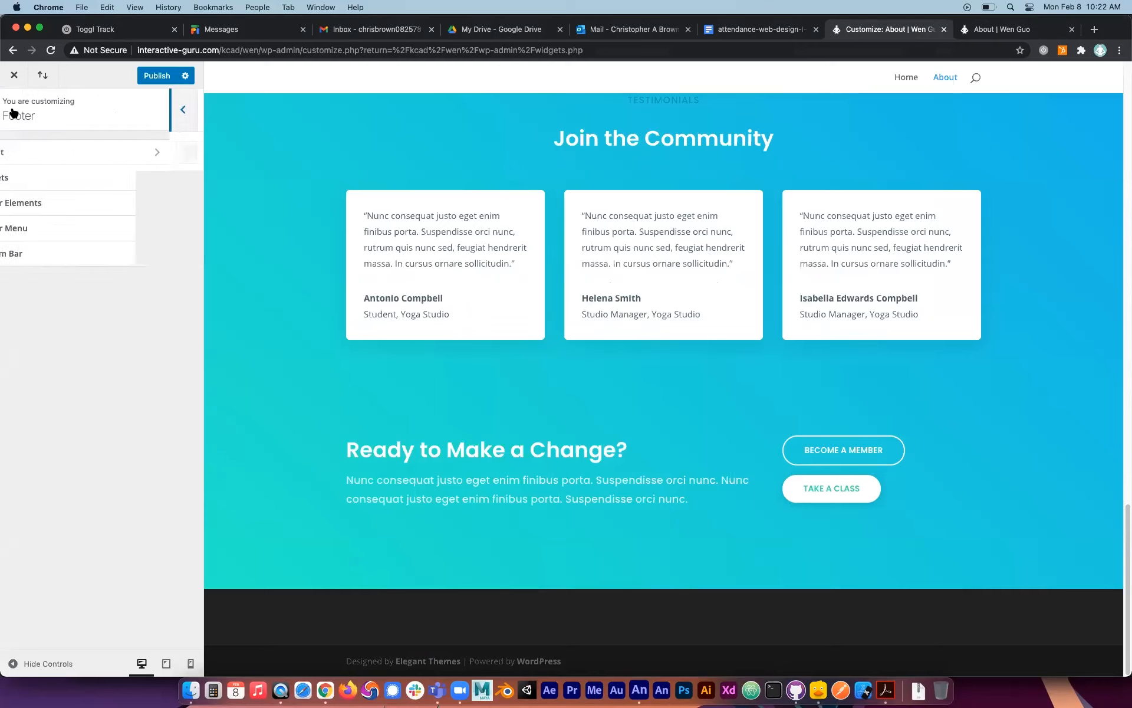
Look over the footer's bottom bar and footer menu settings.
click(51, 255)
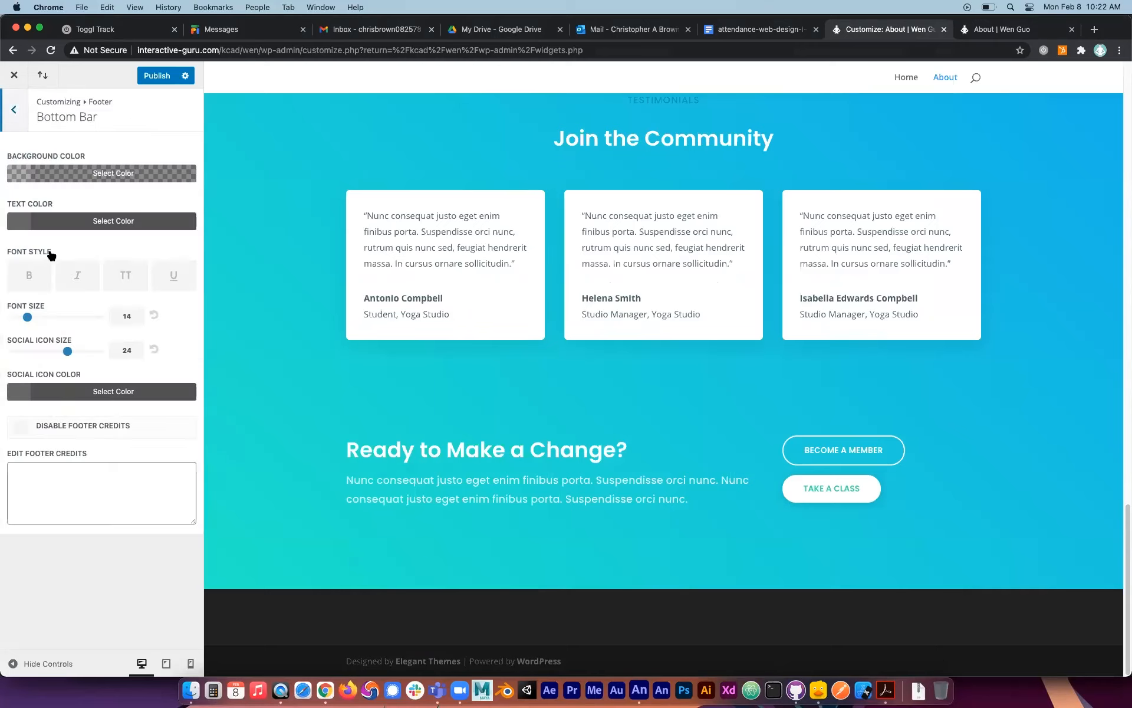
click(13, 109)
click(33, 230)
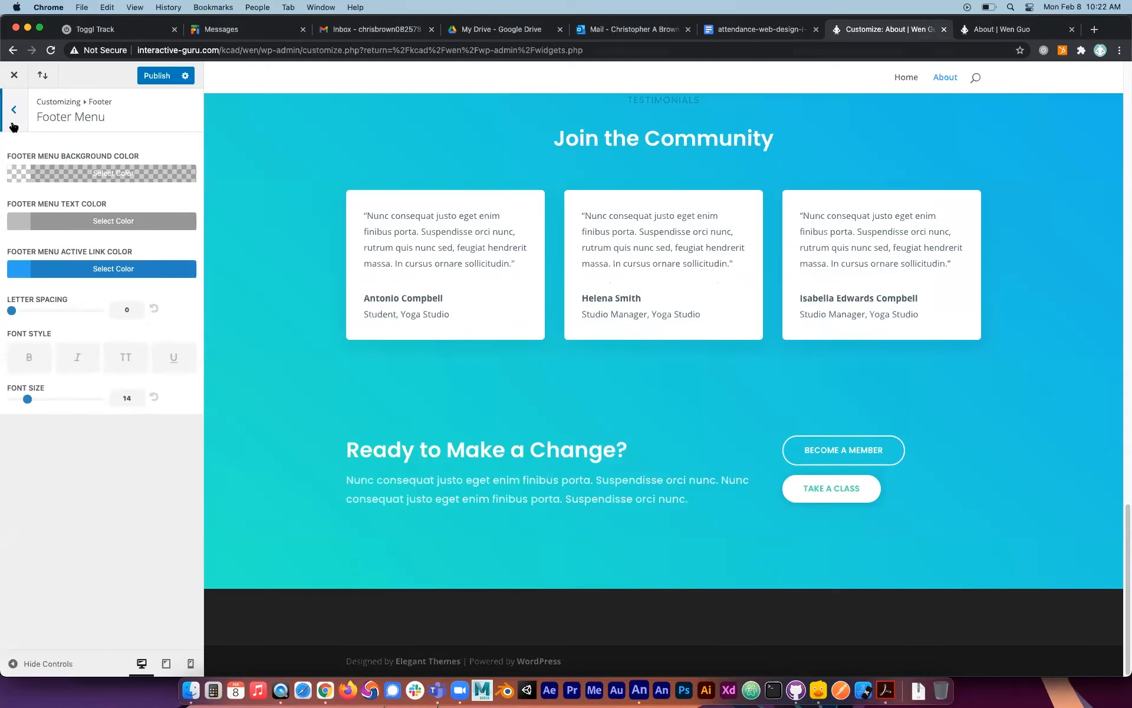
click(13, 111)
Set the footer credits in the bottom bar settings to "THIS IS MY FOOTER!".
click(54, 263)
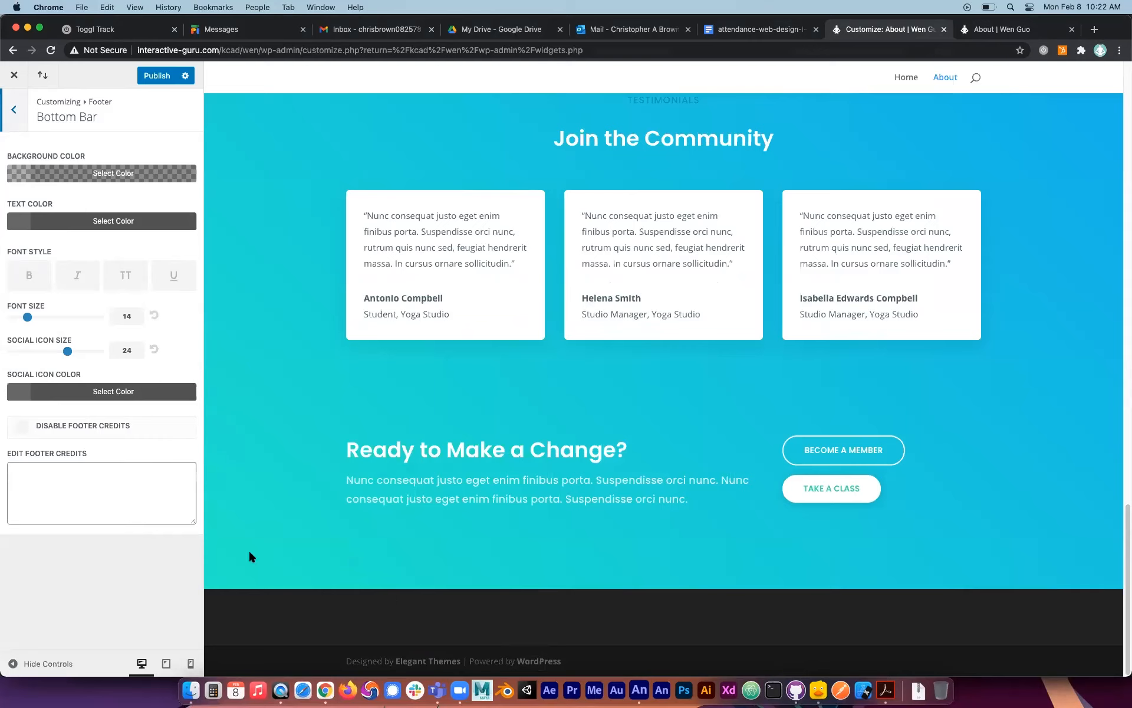
click(78, 480)
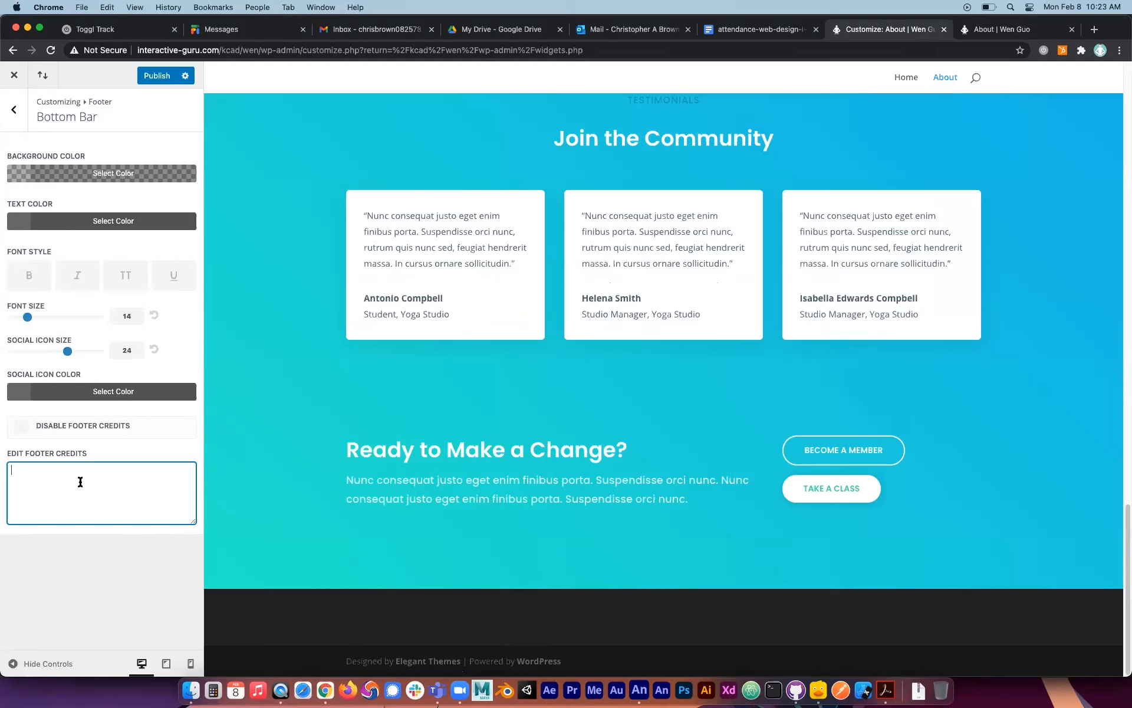
text(THIS IS MY FOOTER!)
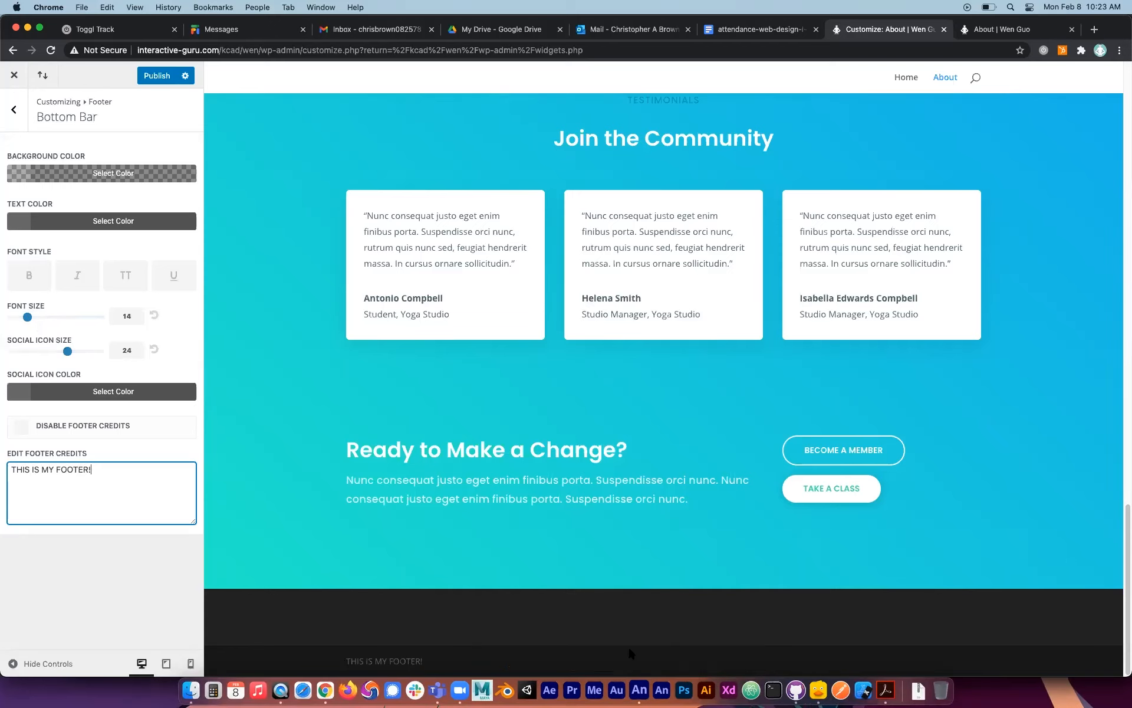
click(14, 110)
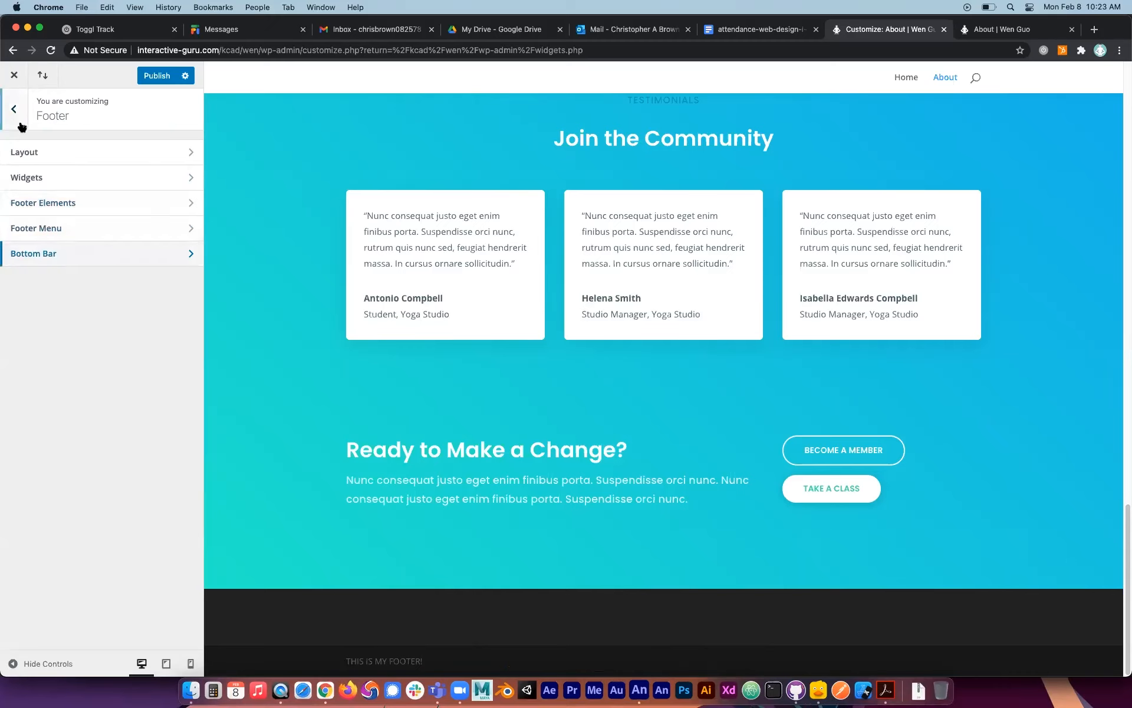
Turn on the social icons in the footer elements and return to the main customizer sections.
click(61, 202)
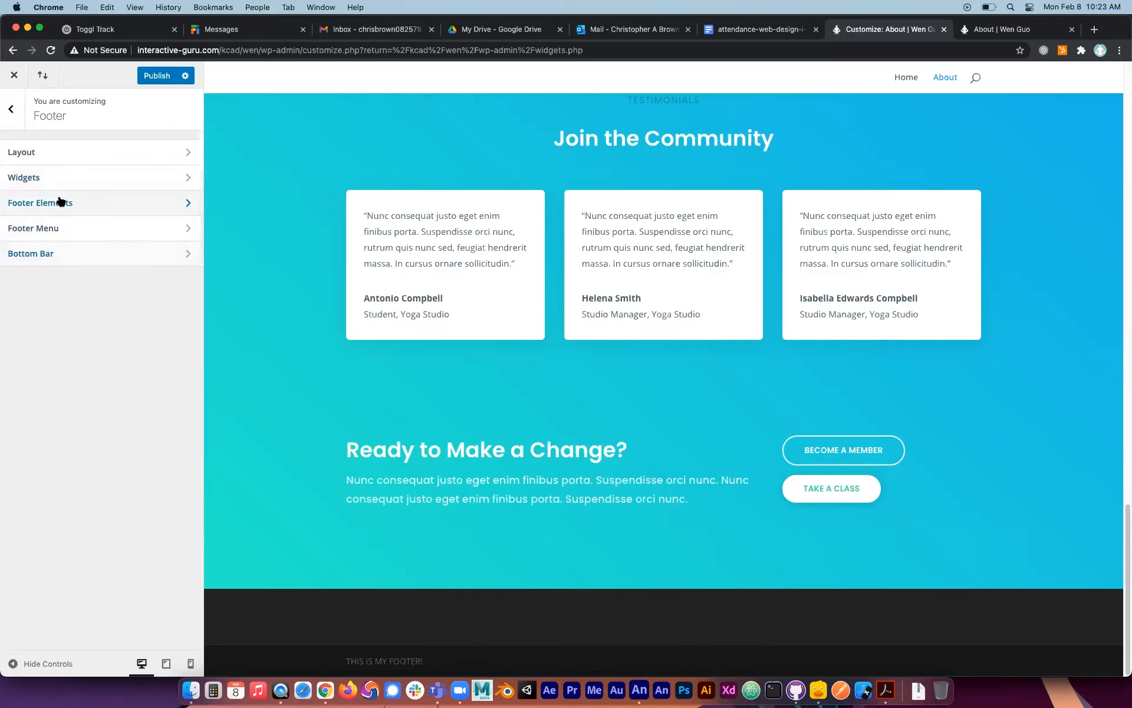
click(18, 154)
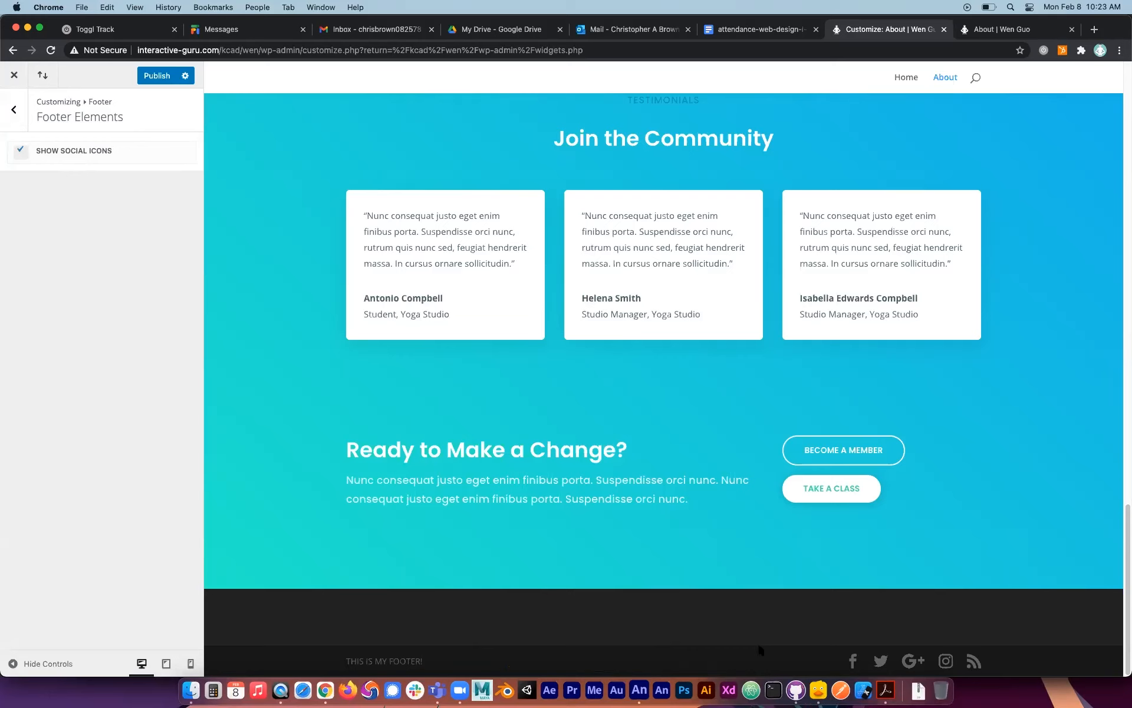
click(13, 108)
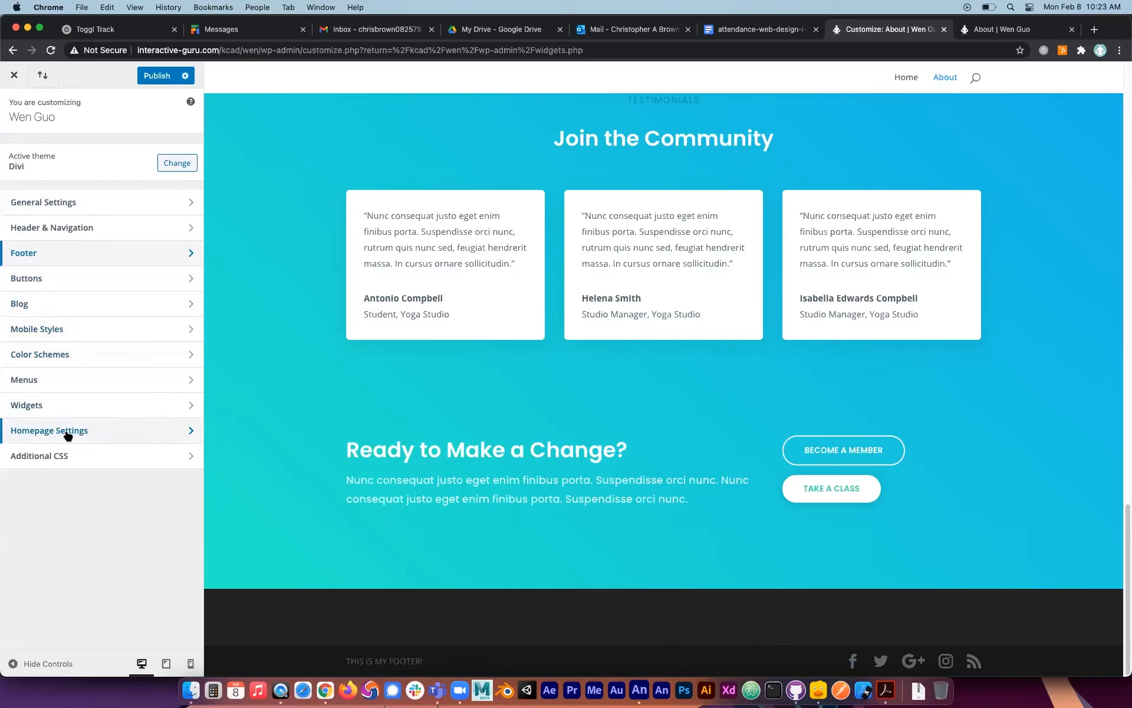
Look over the Additional CSS and Homepage Settings sections of the customizer.
click(73, 459)
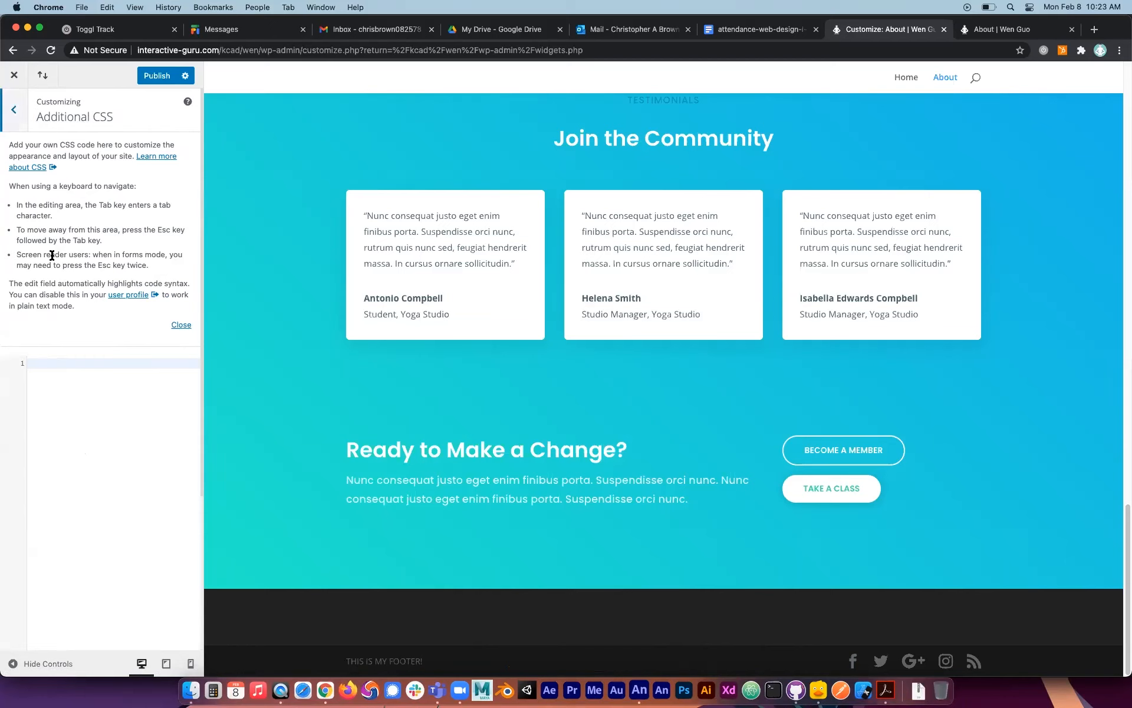
click(13, 110)
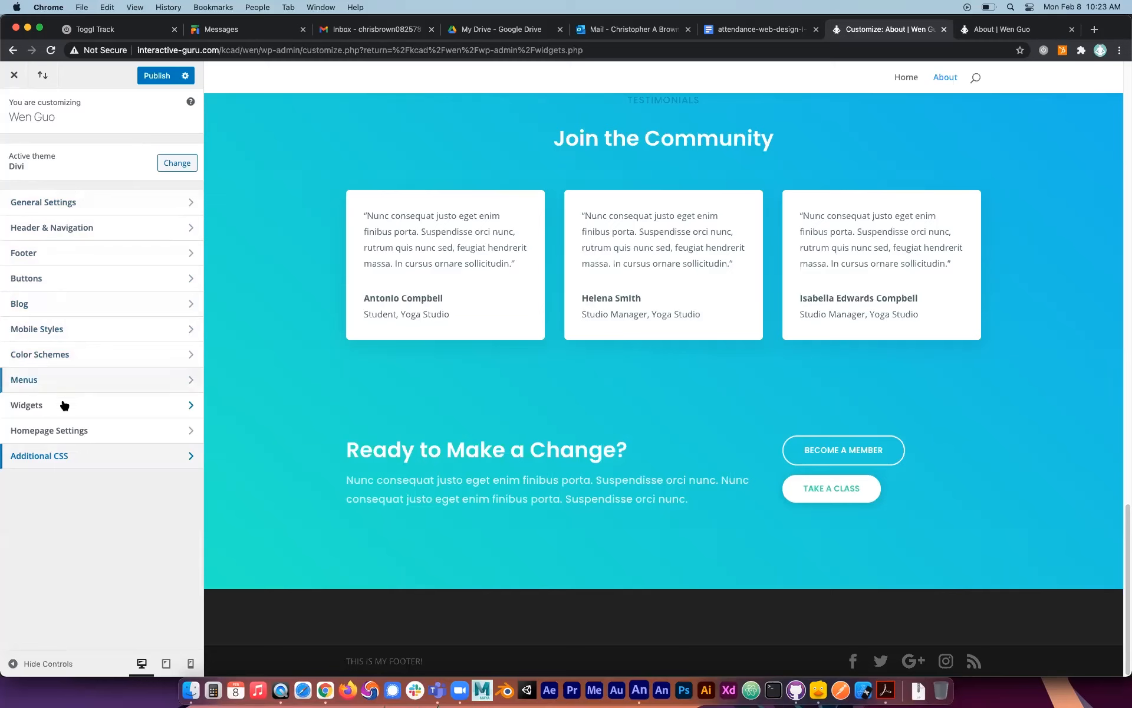
click(80, 430)
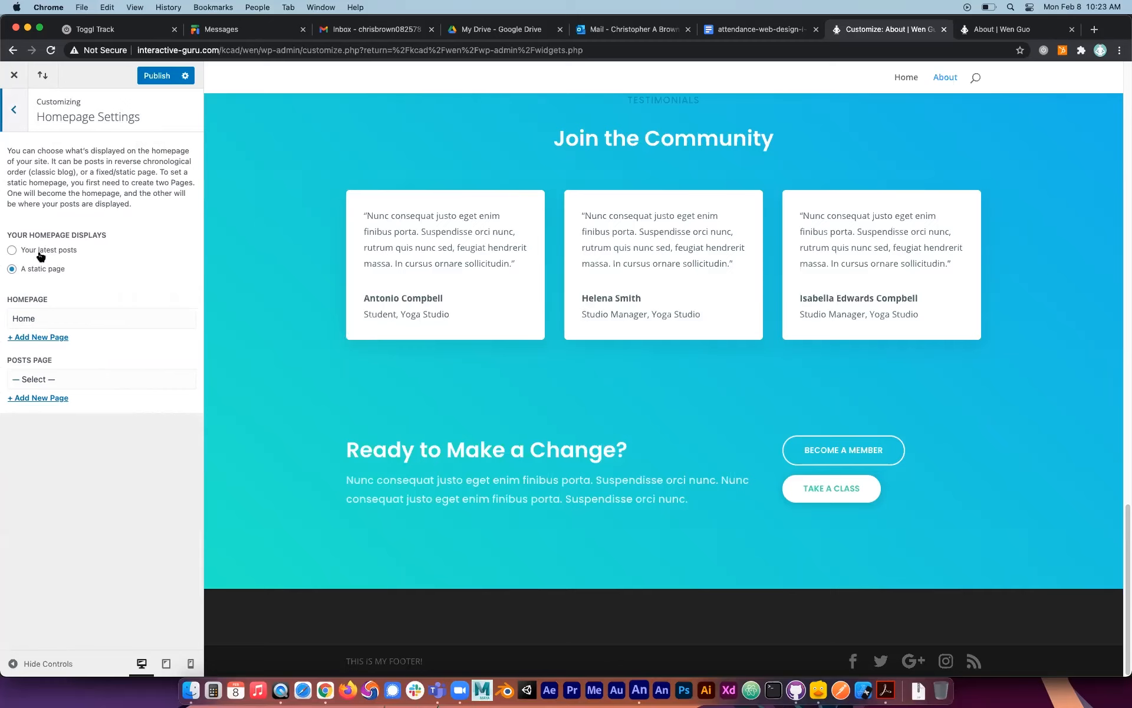
click(17, 108)
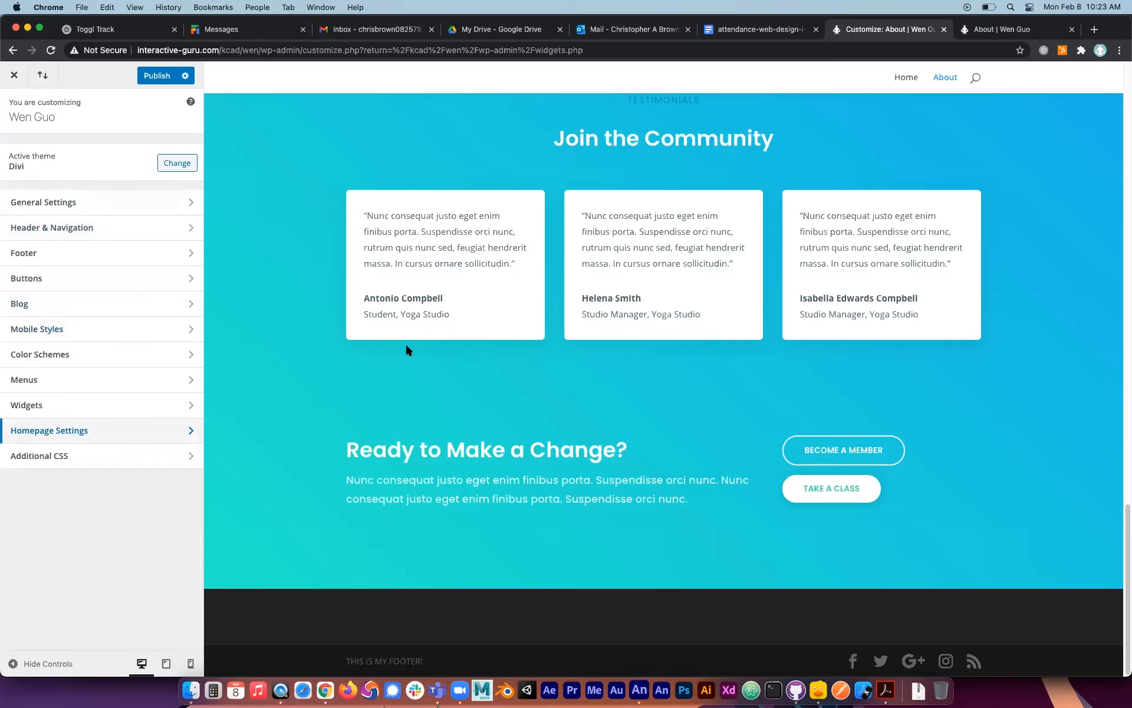
Publish the customizer changes and leave the customizer for the Widgets page.
click(15, 75)
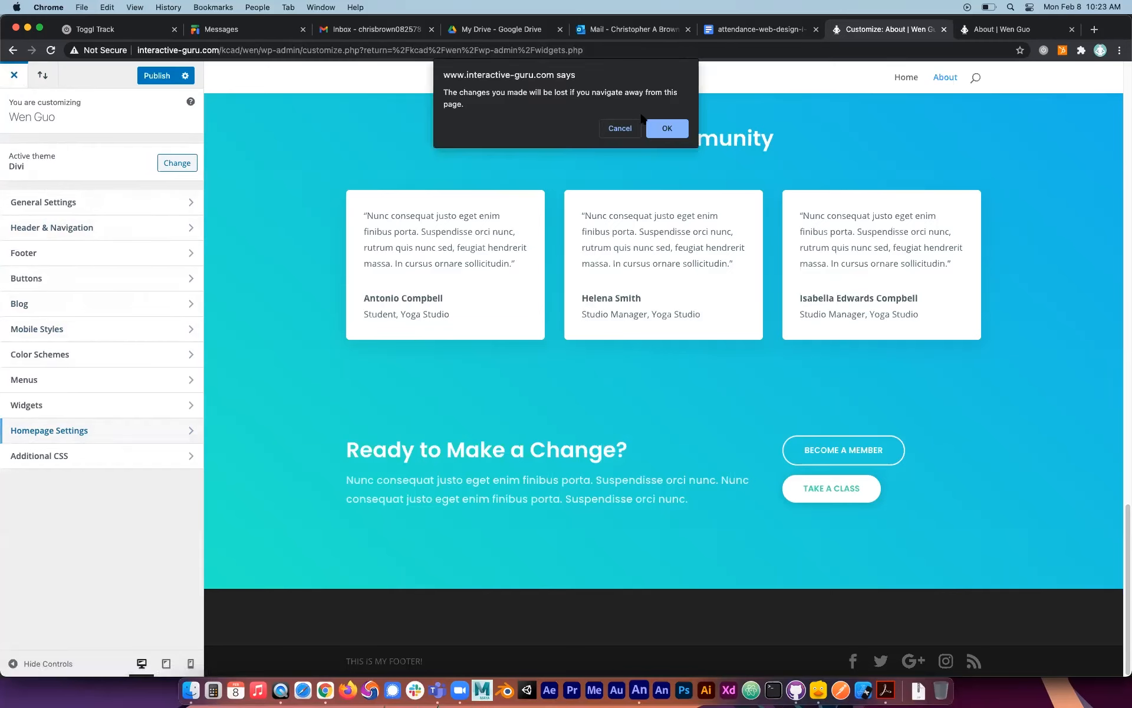
click(665, 128)
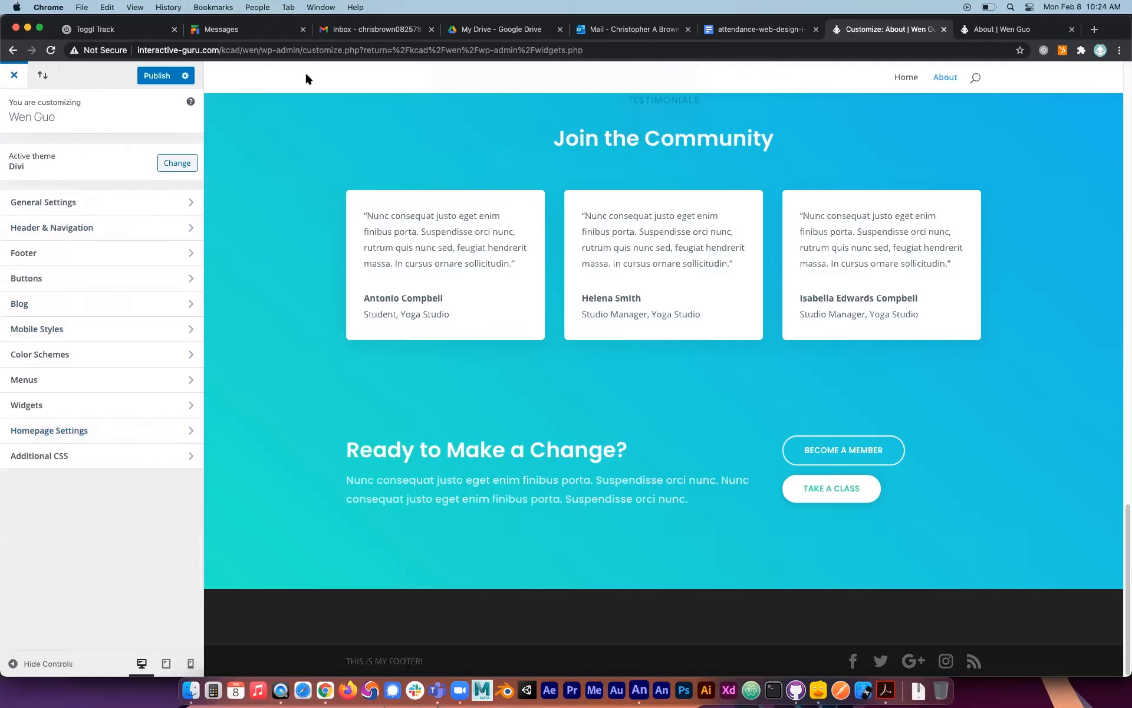
click(158, 76)
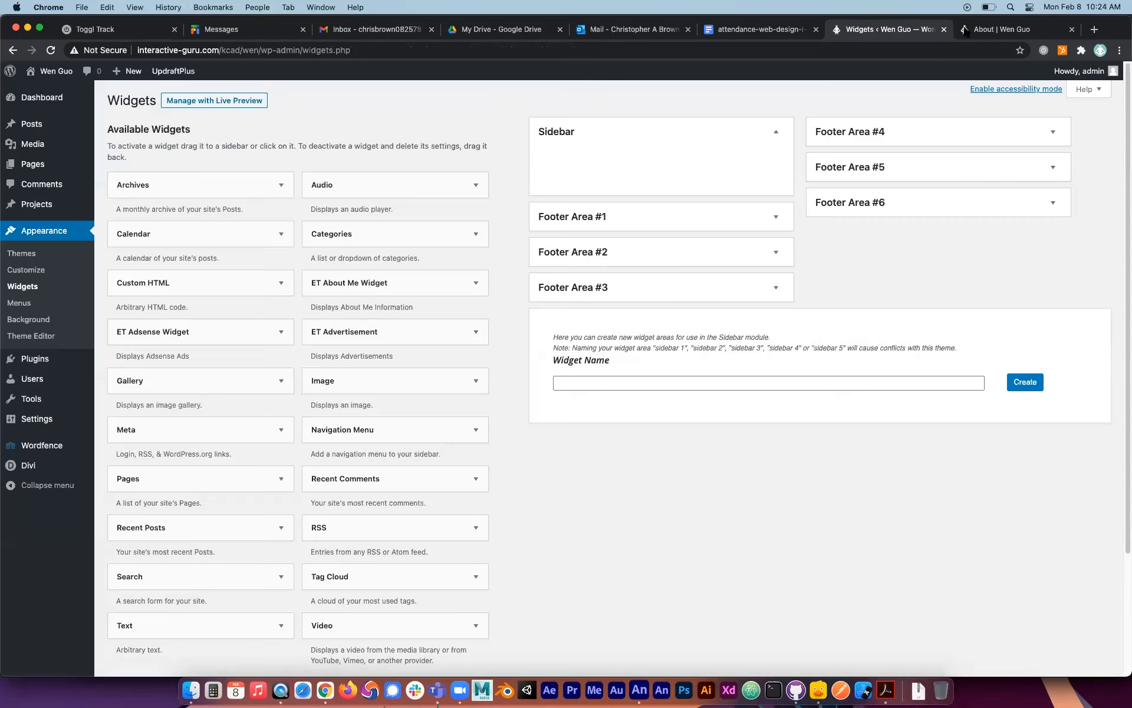
Reload the live About page and check its header and footer.
click(965, 31)
click(50, 51)
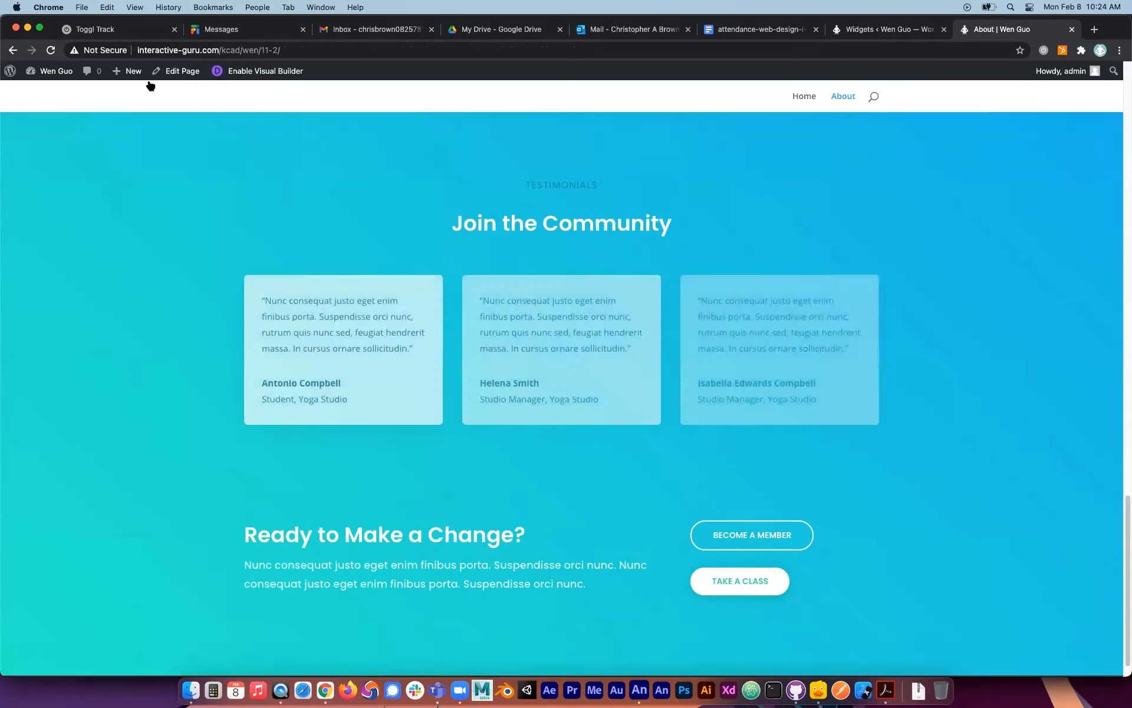
scroll(367, 166, up, 20)
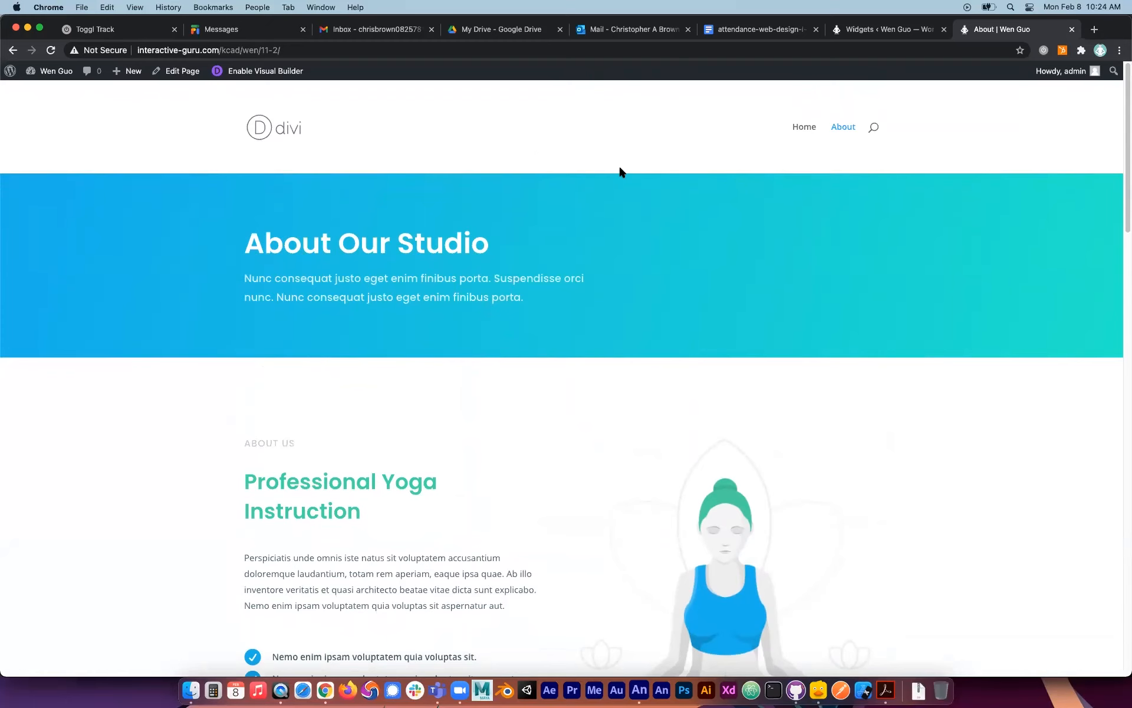
scroll(619, 170, down, 20)
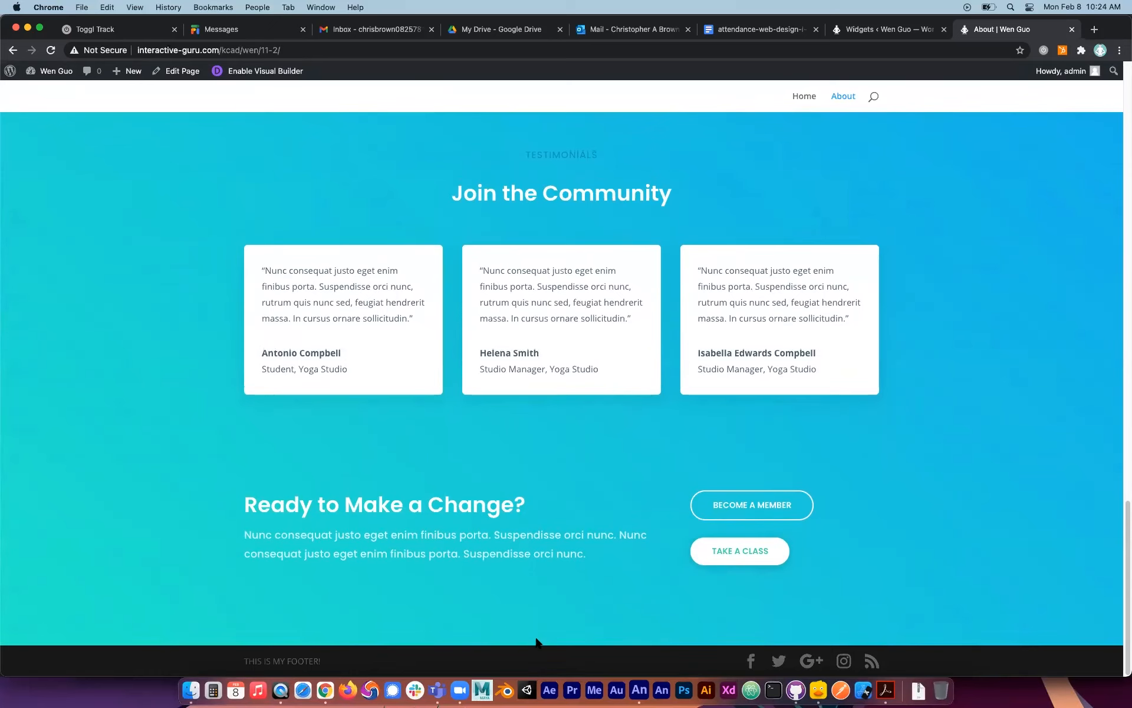
scroll(486, 328, up, 20)
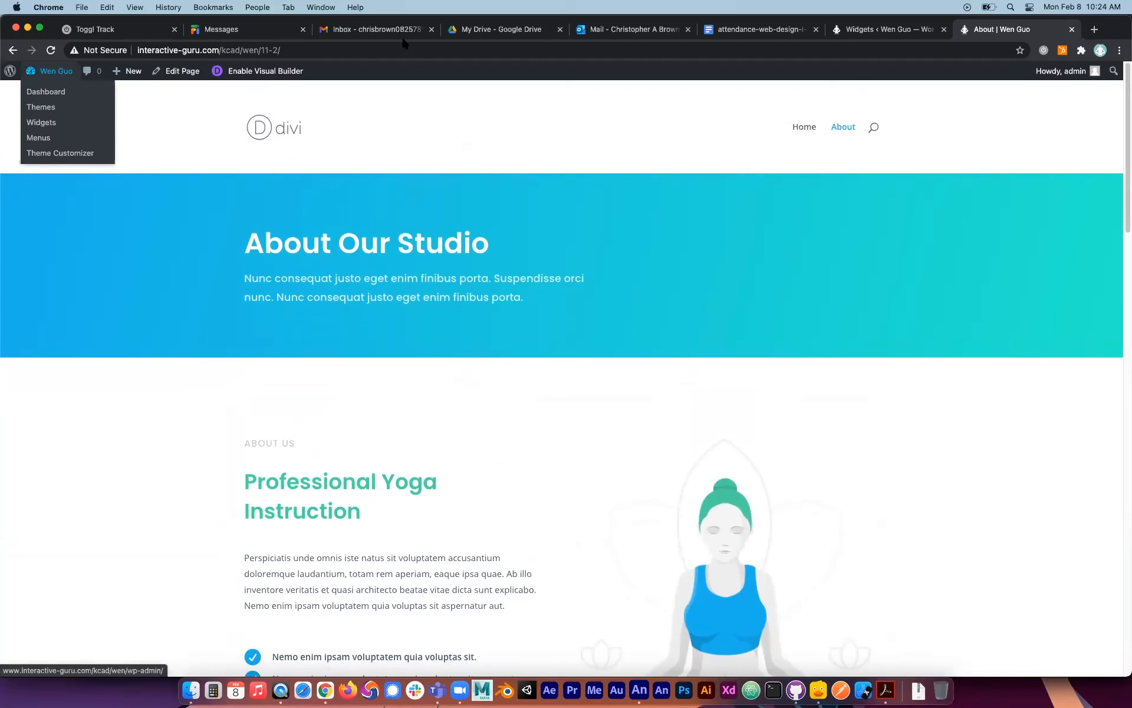
Switch back to the WordPress admin, open the Divi Theme Options and look over the general settings.
click(879, 30)
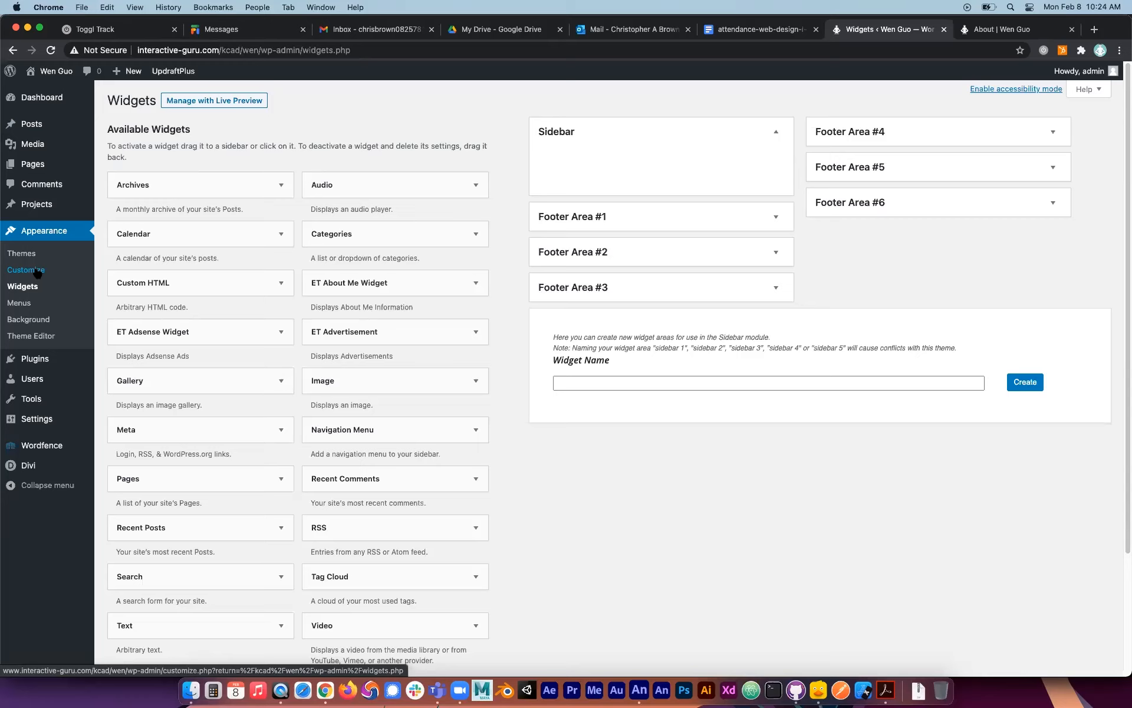
click(23, 466)
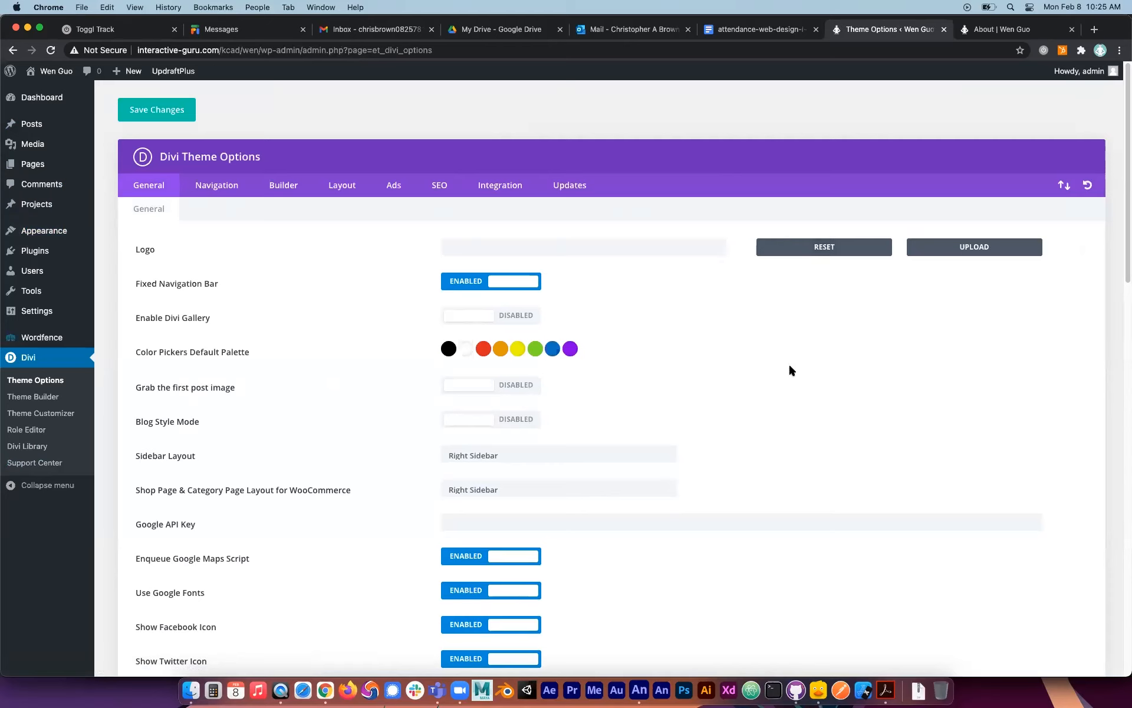
click(576, 245)
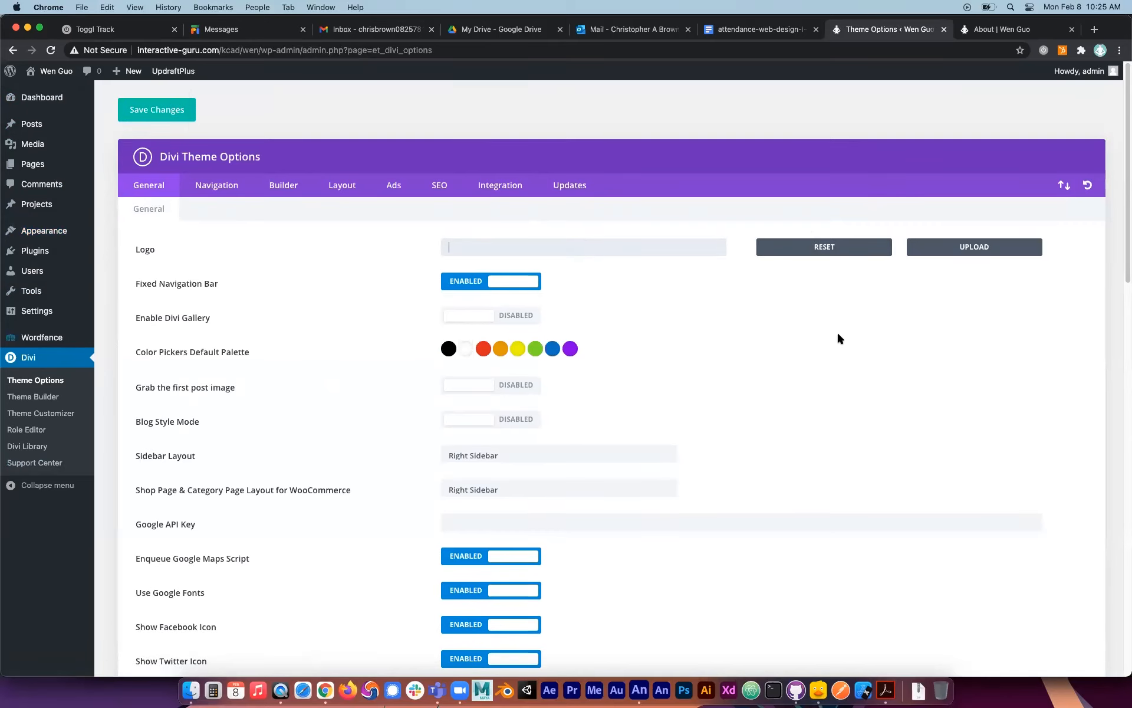
scroll(774, 288, down, 3)
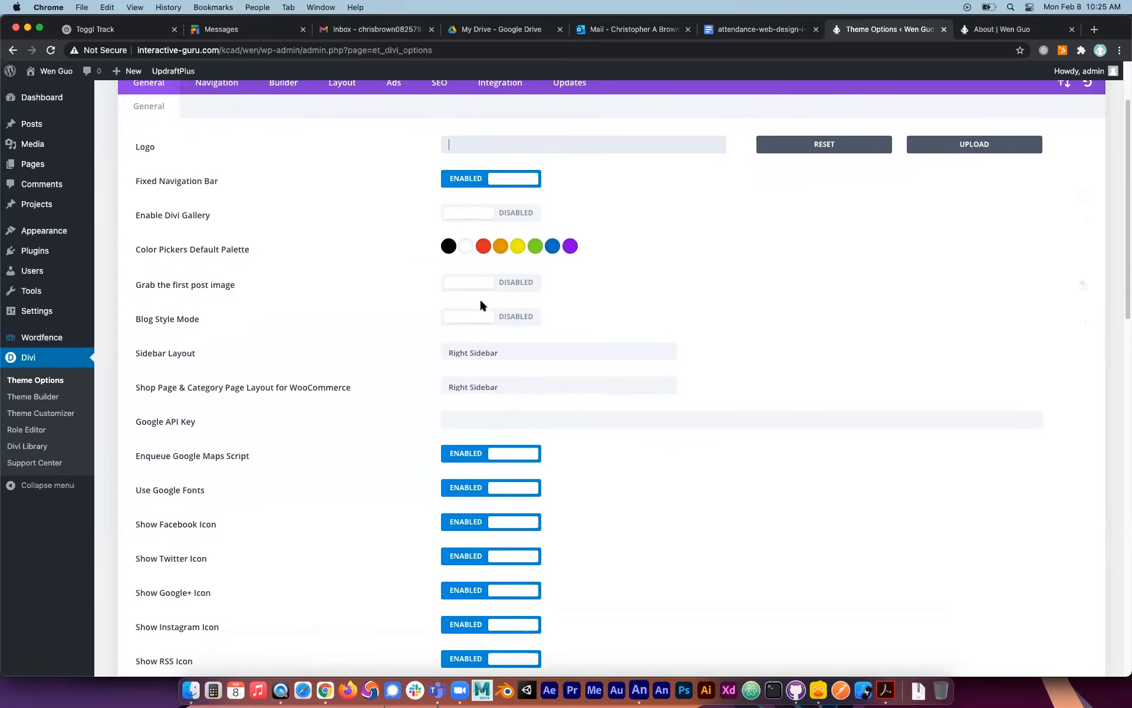
scroll(479, 298, down, 4)
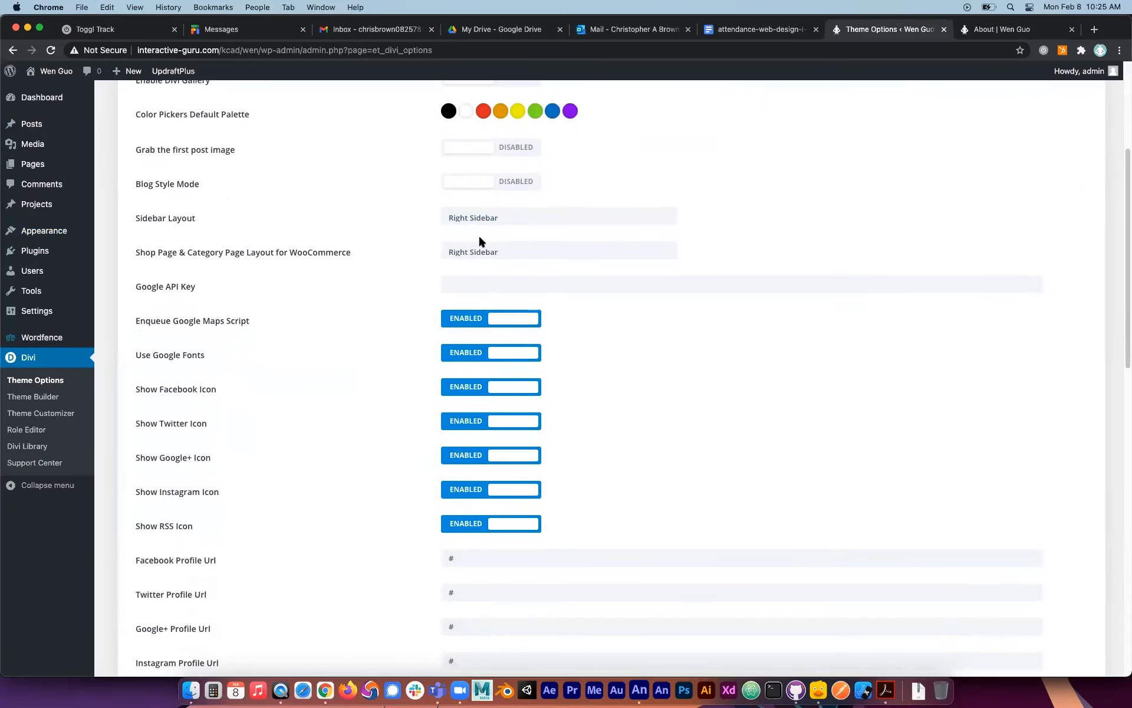
scroll(501, 236, down, 2)
Disable the Google Maps script, Google Fonts, and the Facebook and Google+ icons in the general theme options, leaving Twitter, Instagram and RSS enabled.
click(518, 242)
click(515, 275)
click(528, 309)
click(524, 341)
click(517, 376)
click(518, 409)
click(518, 452)
click(517, 450)
click(480, 409)
click(480, 340)
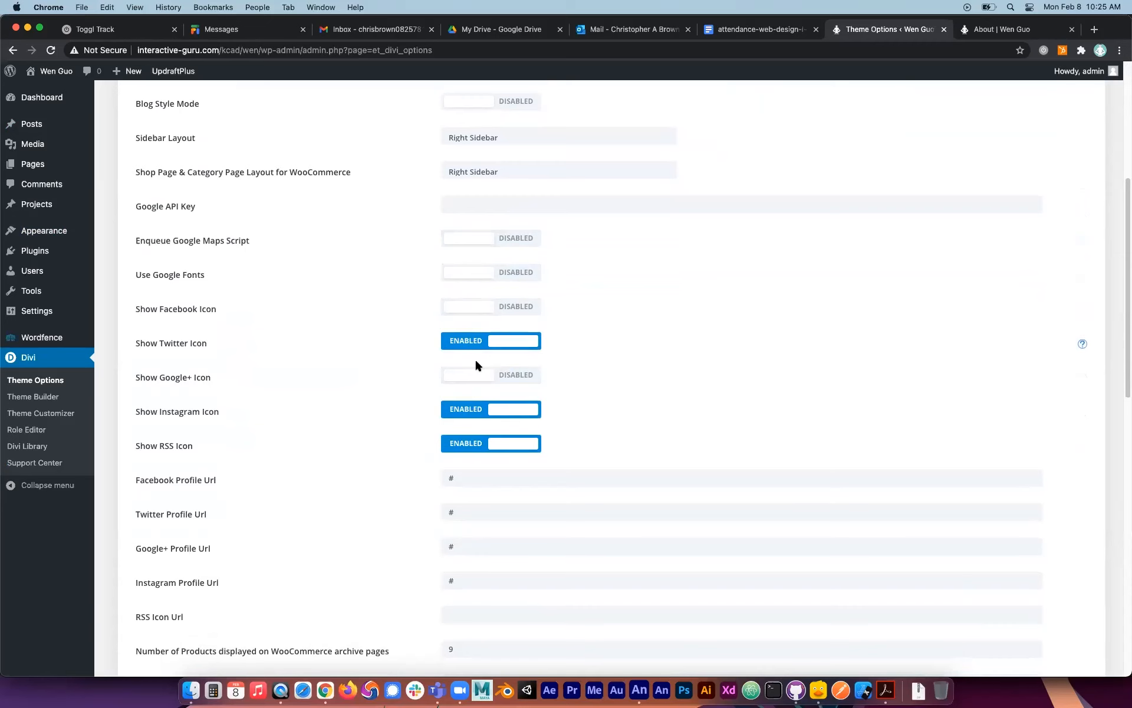
Look over the social profile URL fields and the remaining general theme options through Custom CSS.
scroll(539, 384, down, 3)
scroll(539, 383, down, 1)
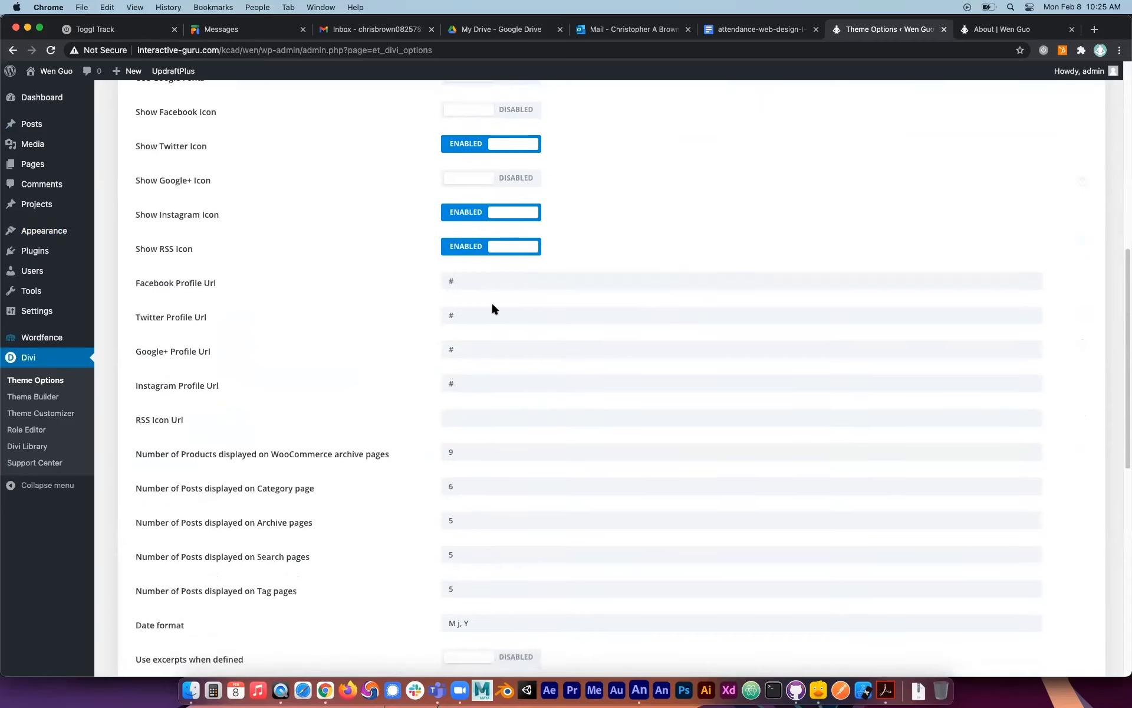
double_click(456, 315)
double_click(450, 351)
scroll(470, 382, down, 10)
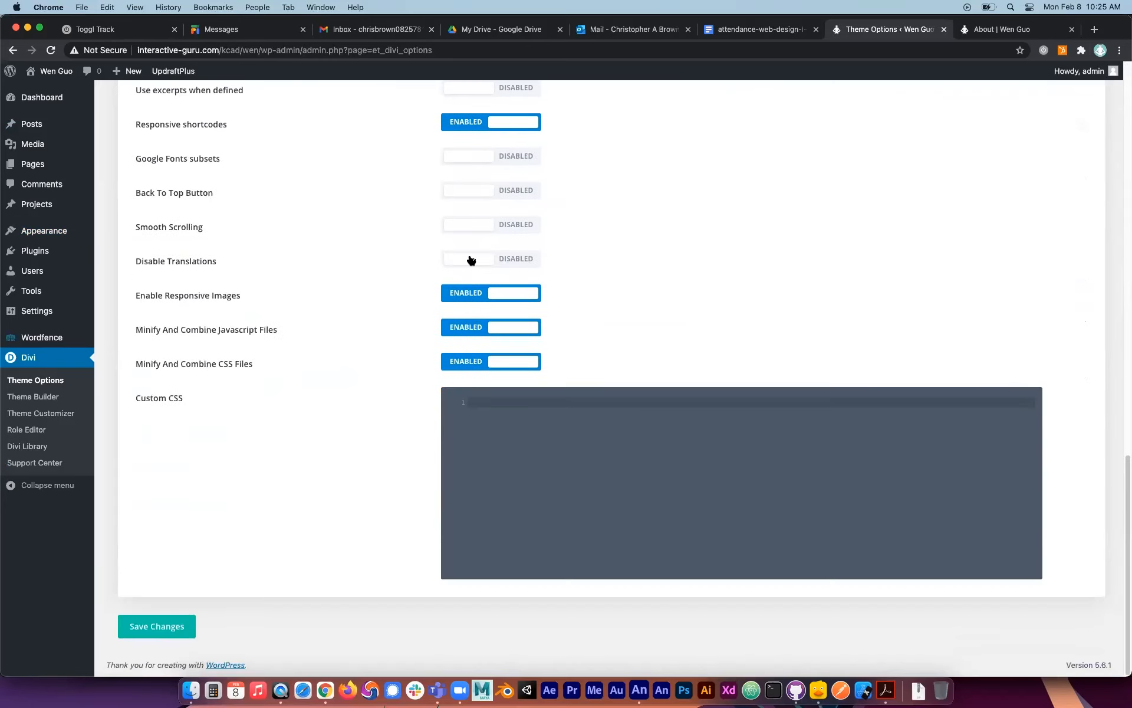
scroll(482, 300, up, 10)
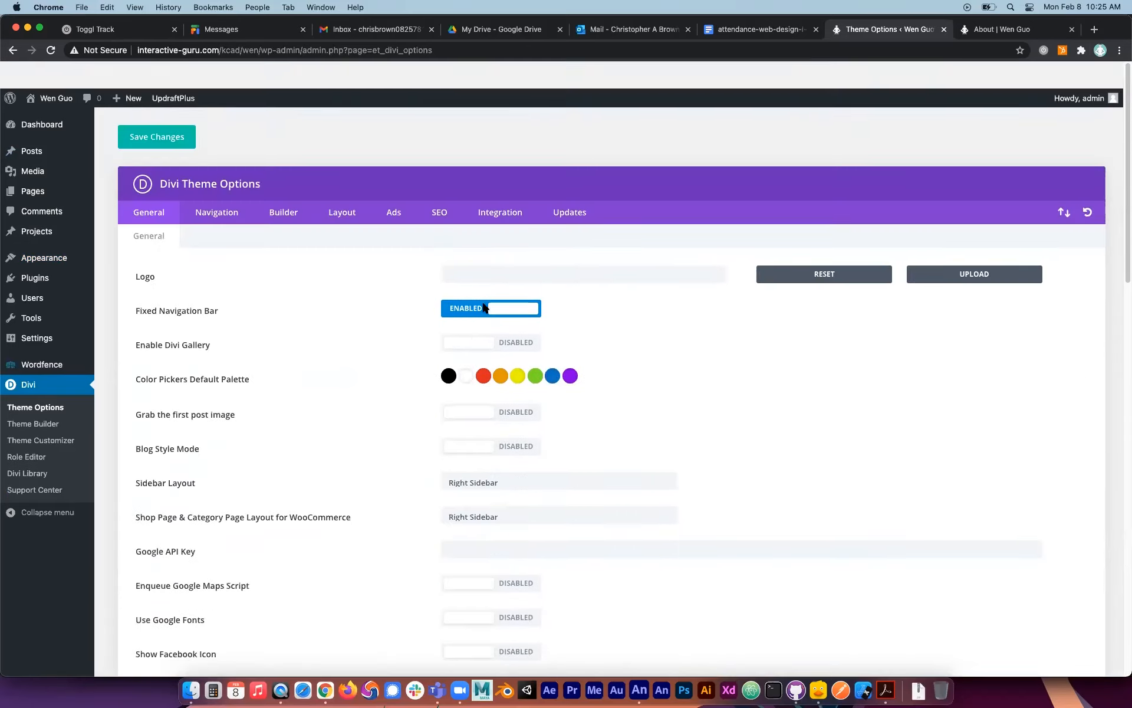
Review the Navigation theme options for pages, categories and general settings.
click(216, 185)
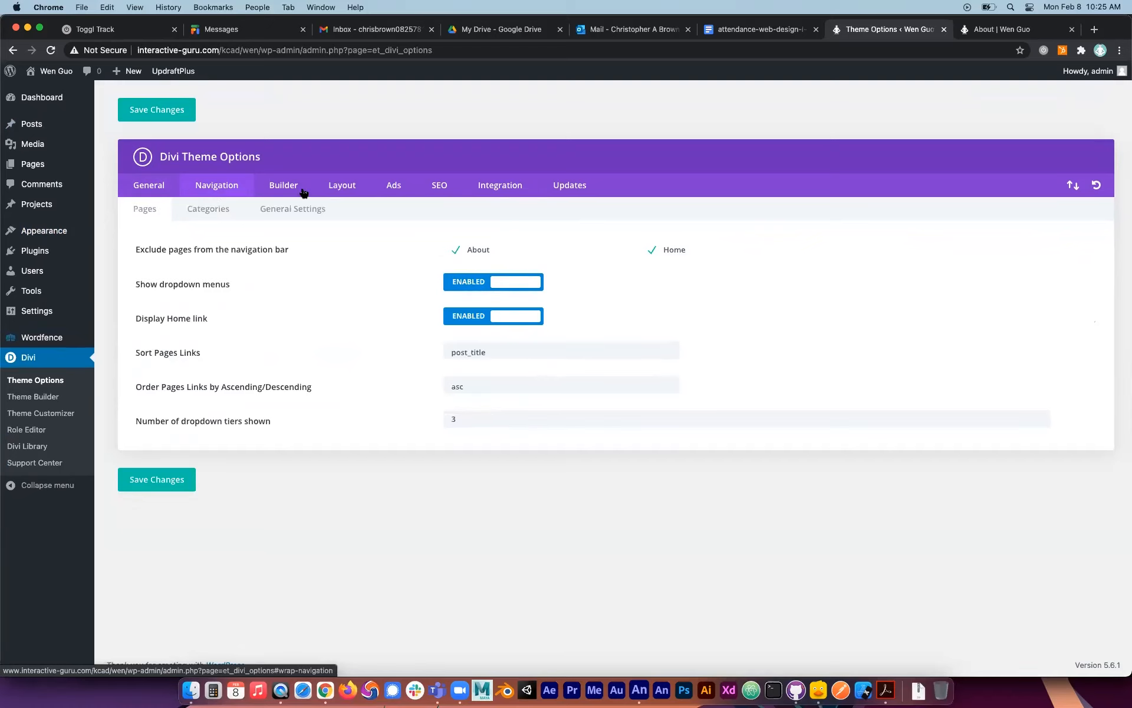
click(283, 187)
click(219, 186)
click(209, 212)
click(306, 207)
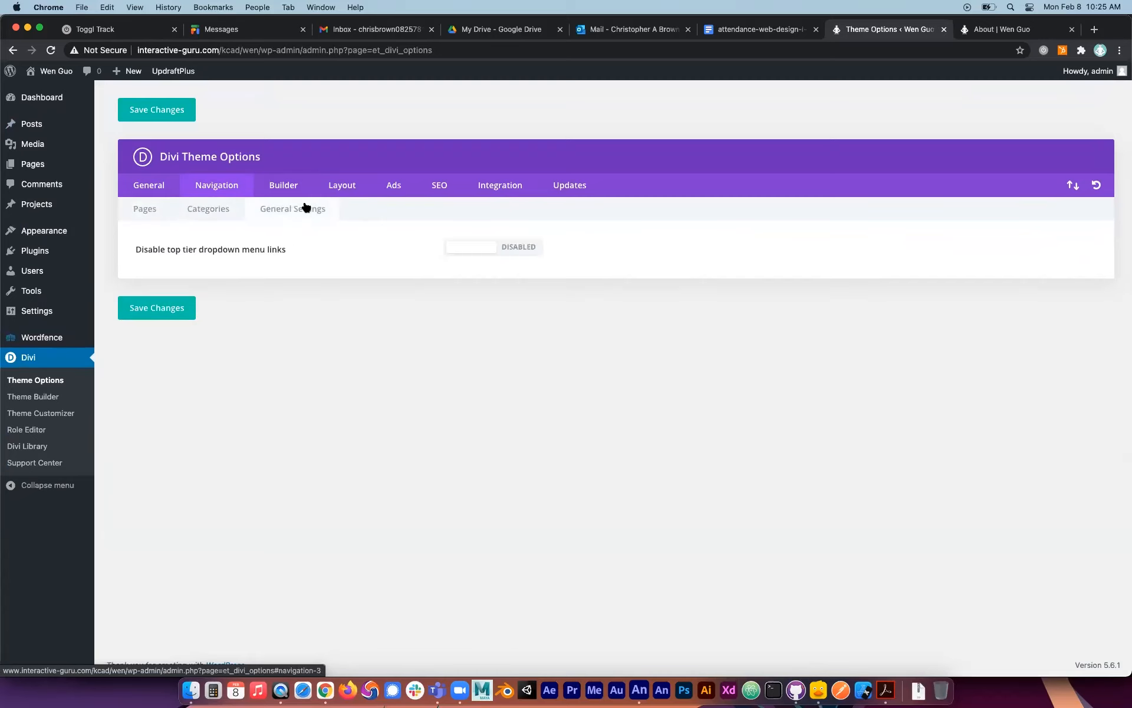
click(234, 201)
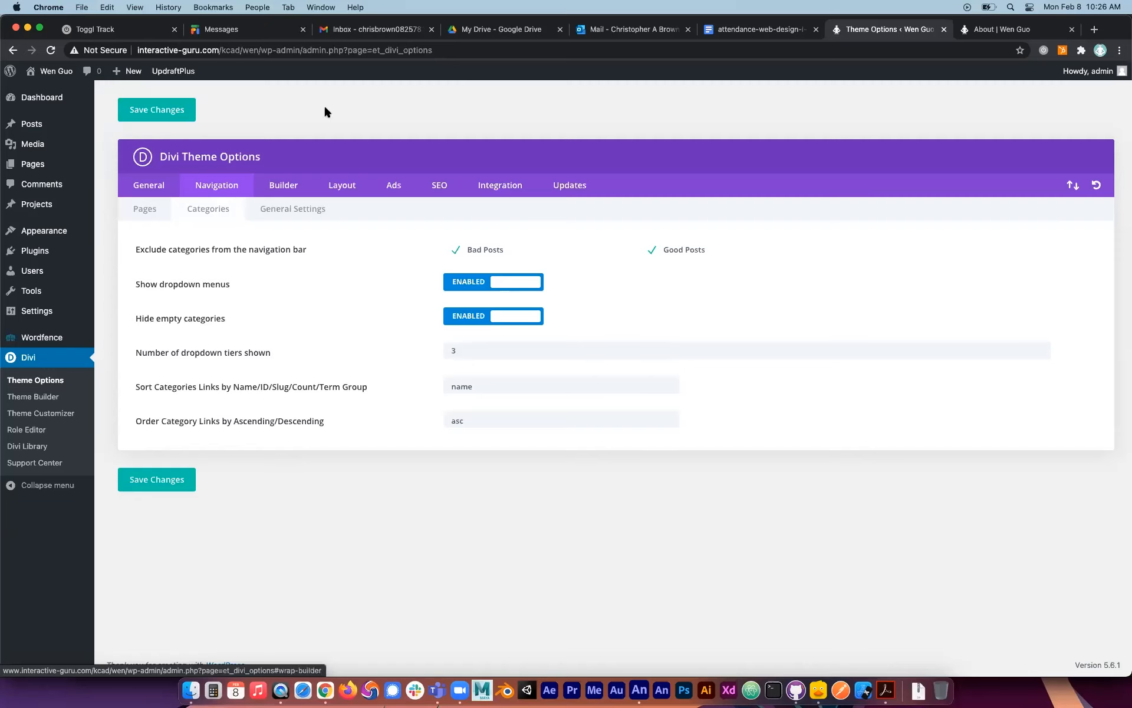
Review the Layout, Ads, SEO, Integration and Updates theme options, then return to the general ones.
click(358, 187)
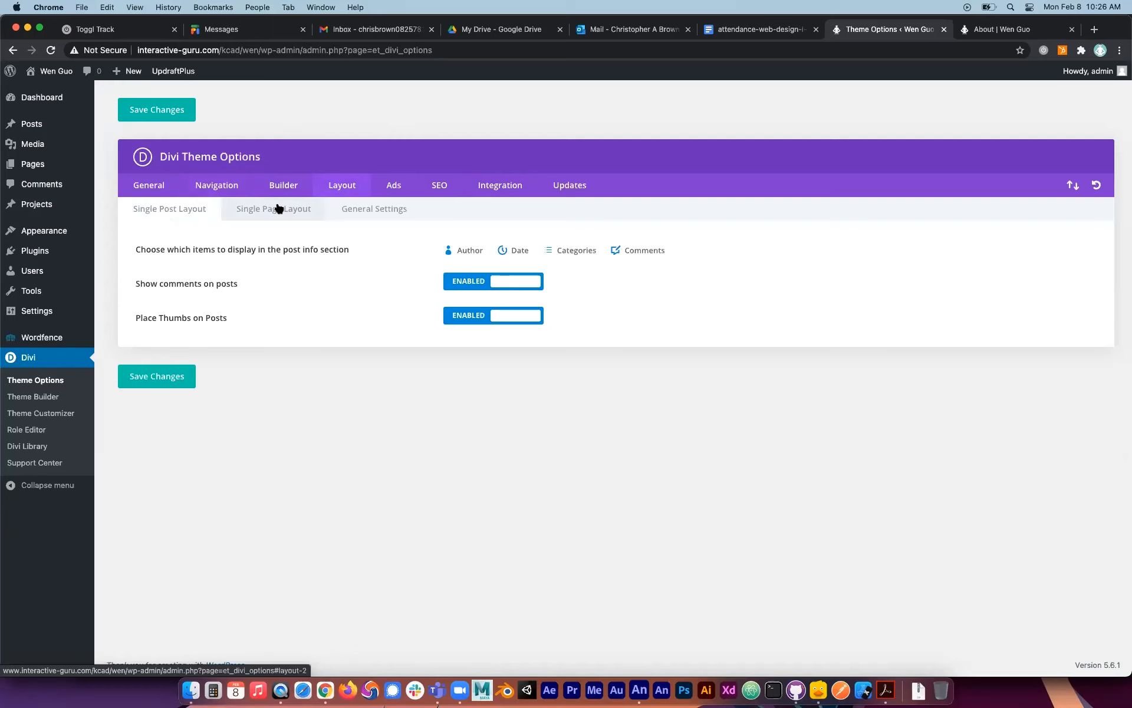
click(279, 207)
click(396, 186)
click(453, 185)
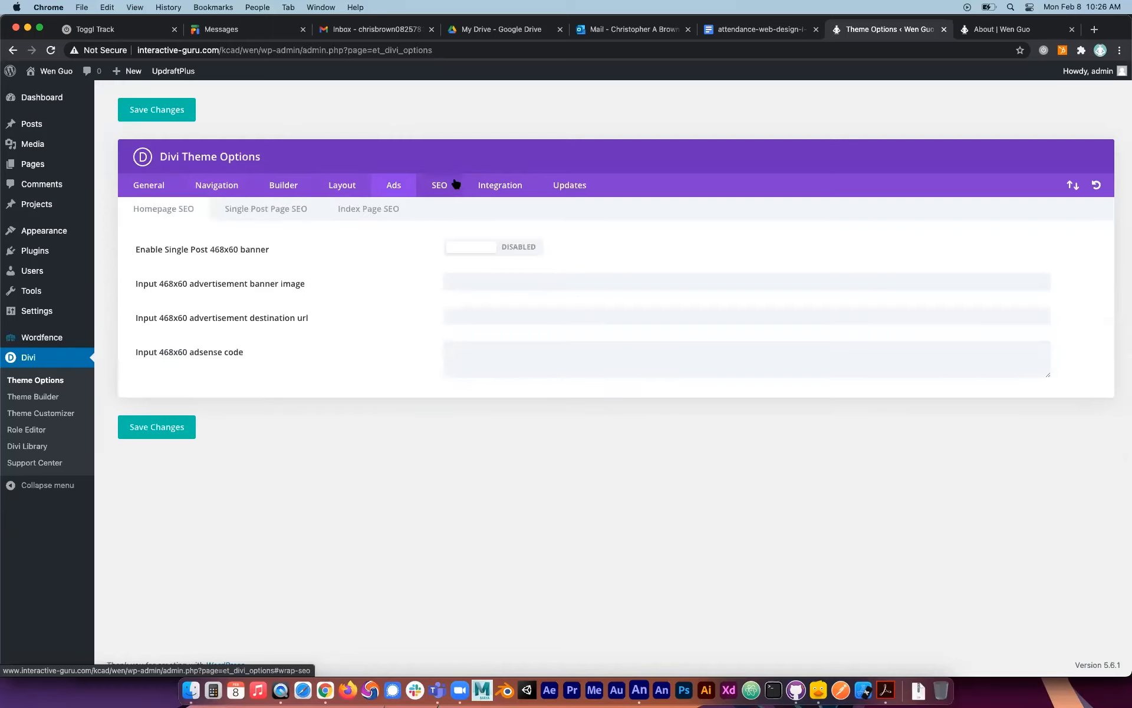
click(500, 183)
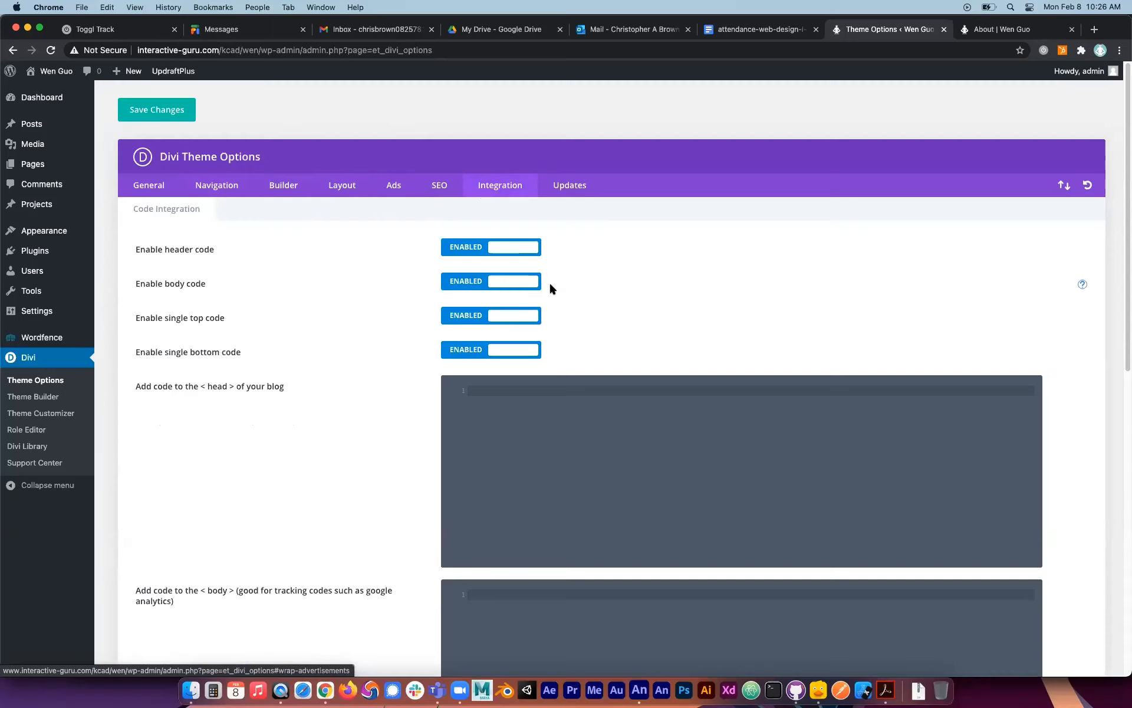
click(566, 185)
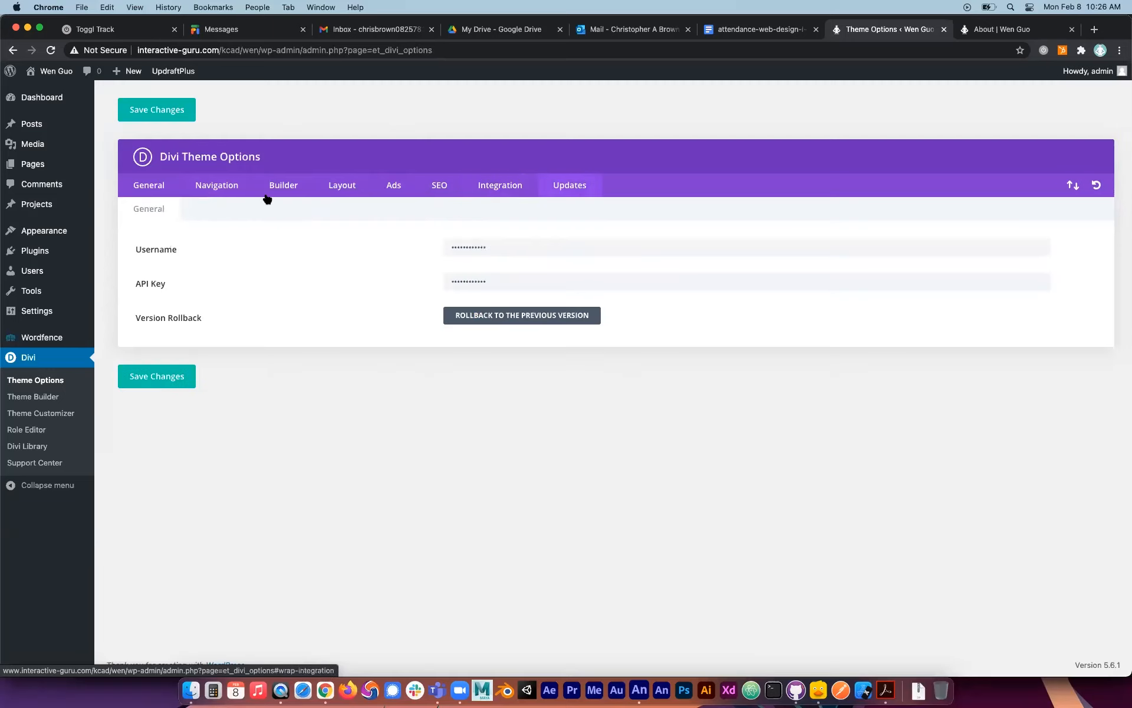
click(135, 186)
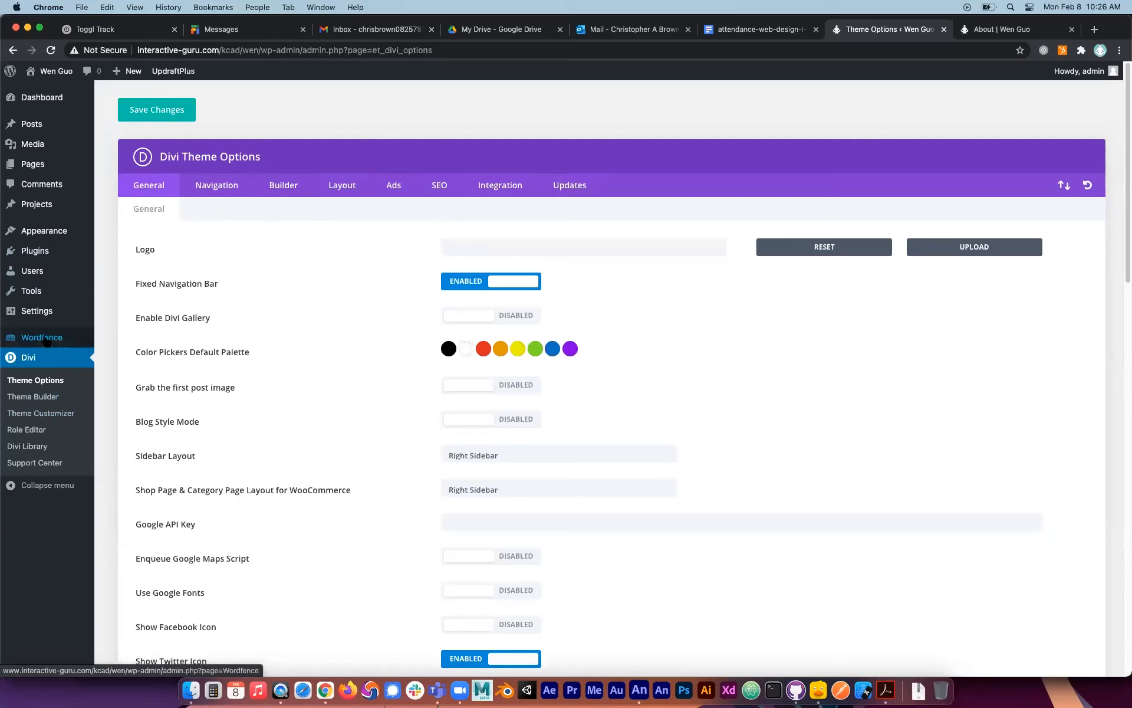
Open the Divi Theme Builder, then examine the header, body and footer areas of the live About page.
mouse_move(47, 340)
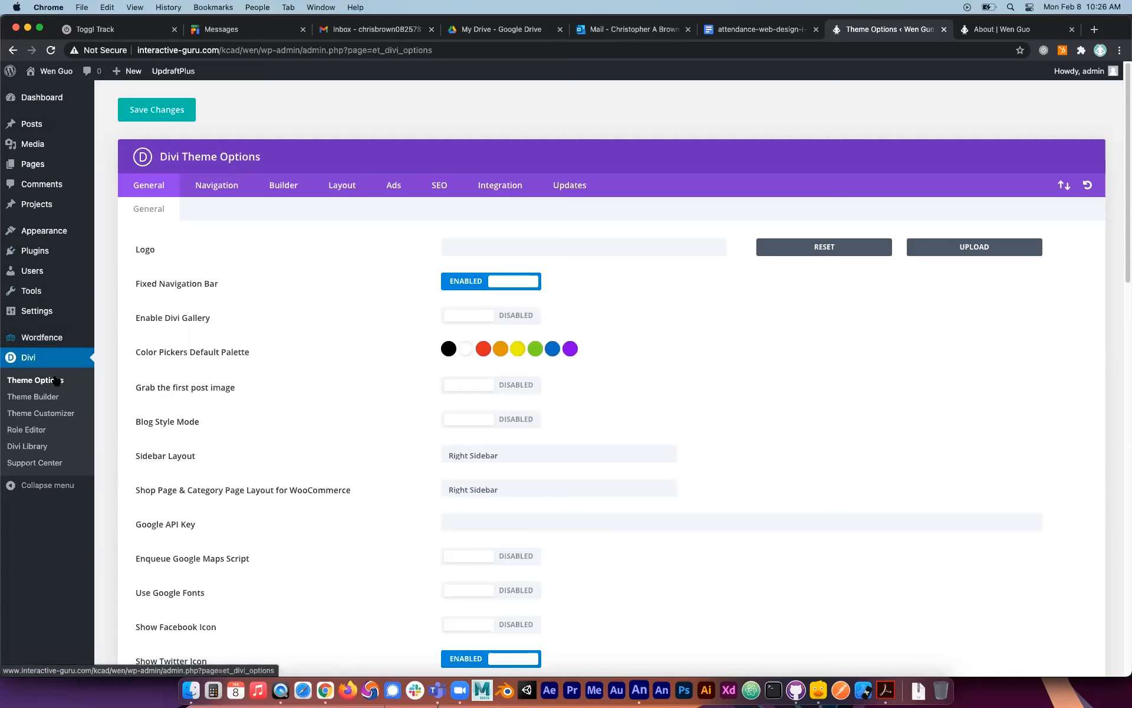
click(50, 398)
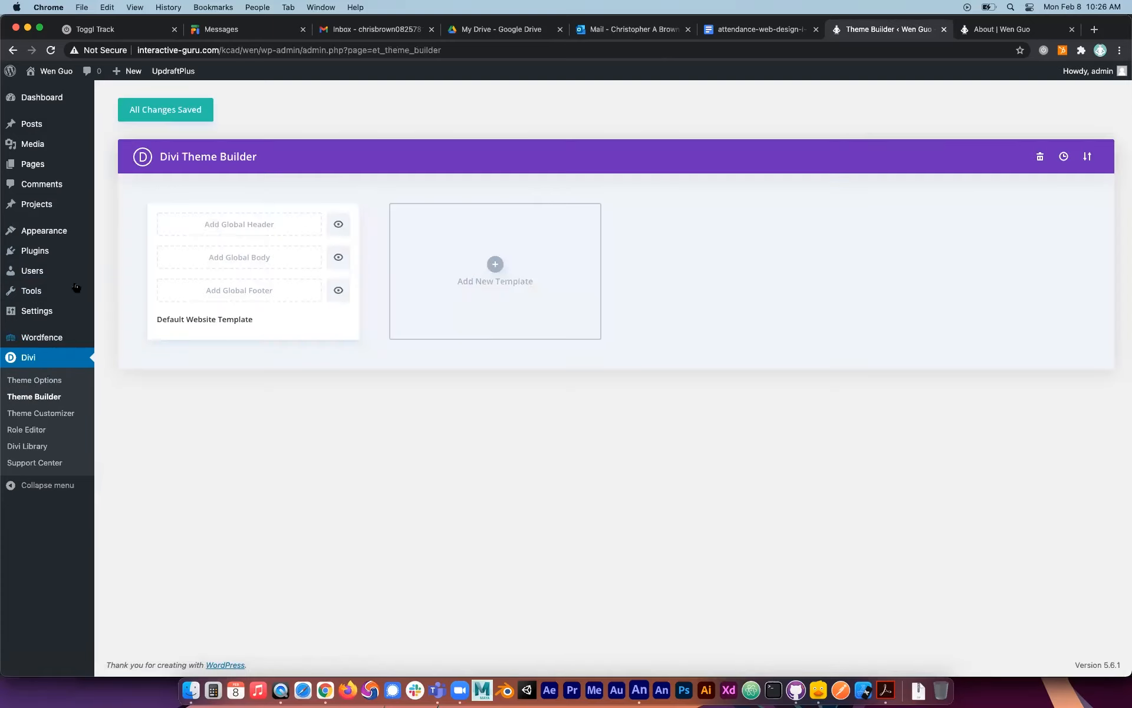
click(1006, 35)
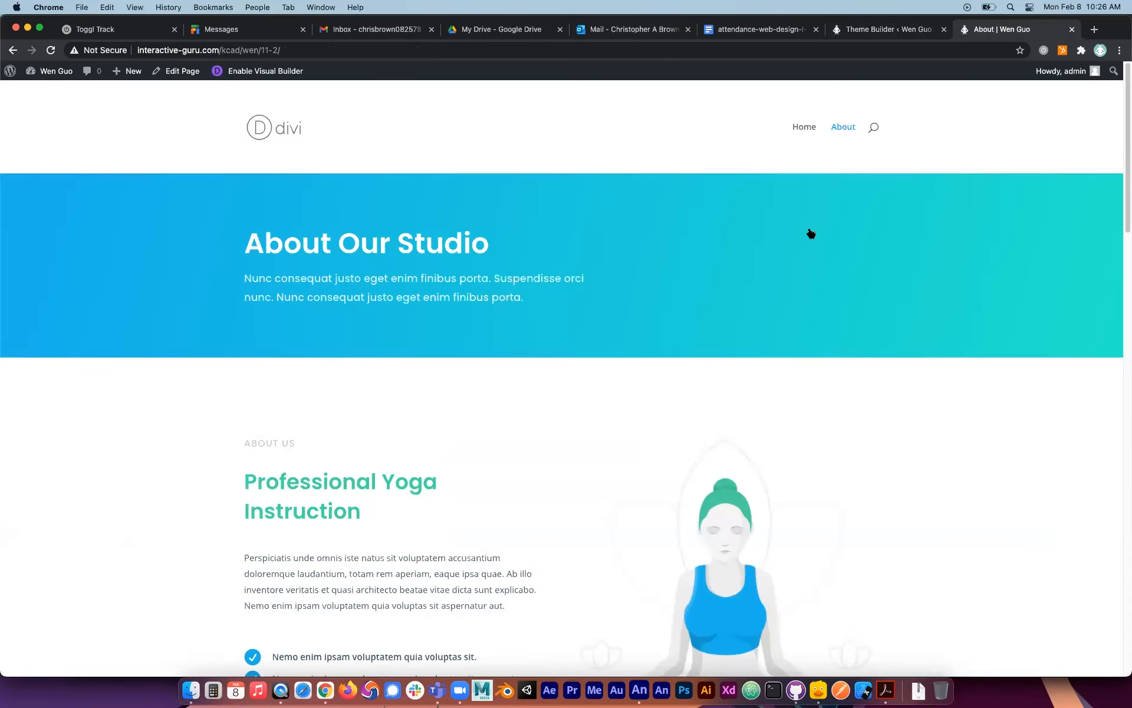
scroll(807, 298, down, 10)
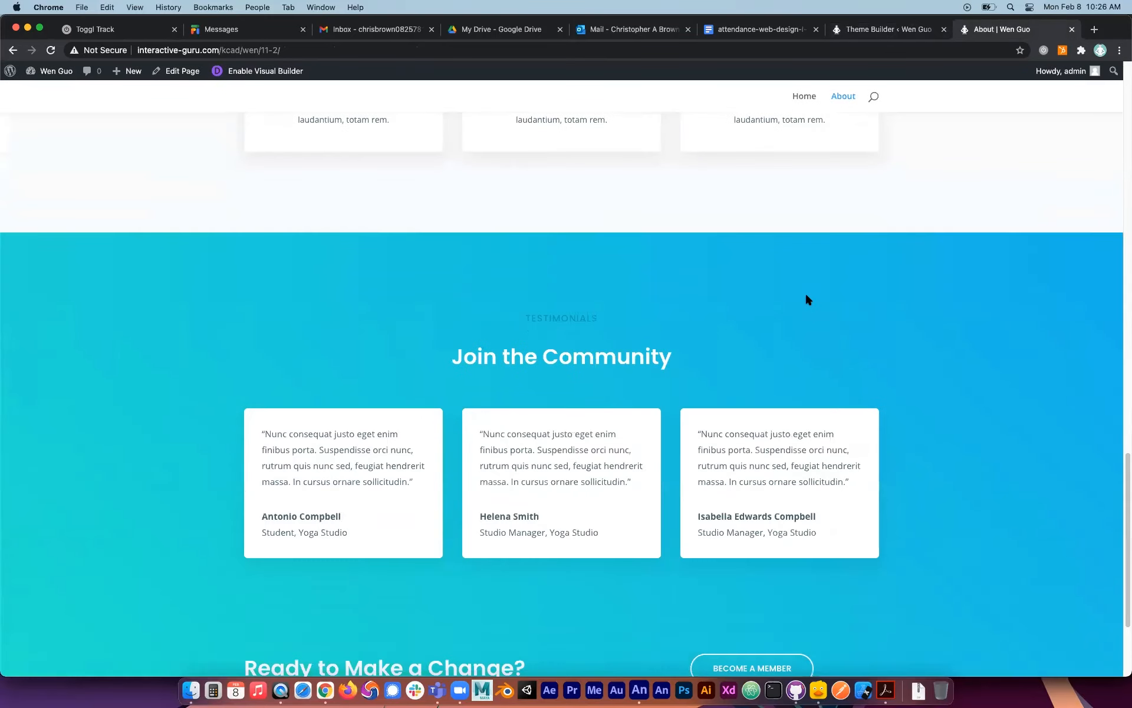
scroll(808, 300, down, 5)
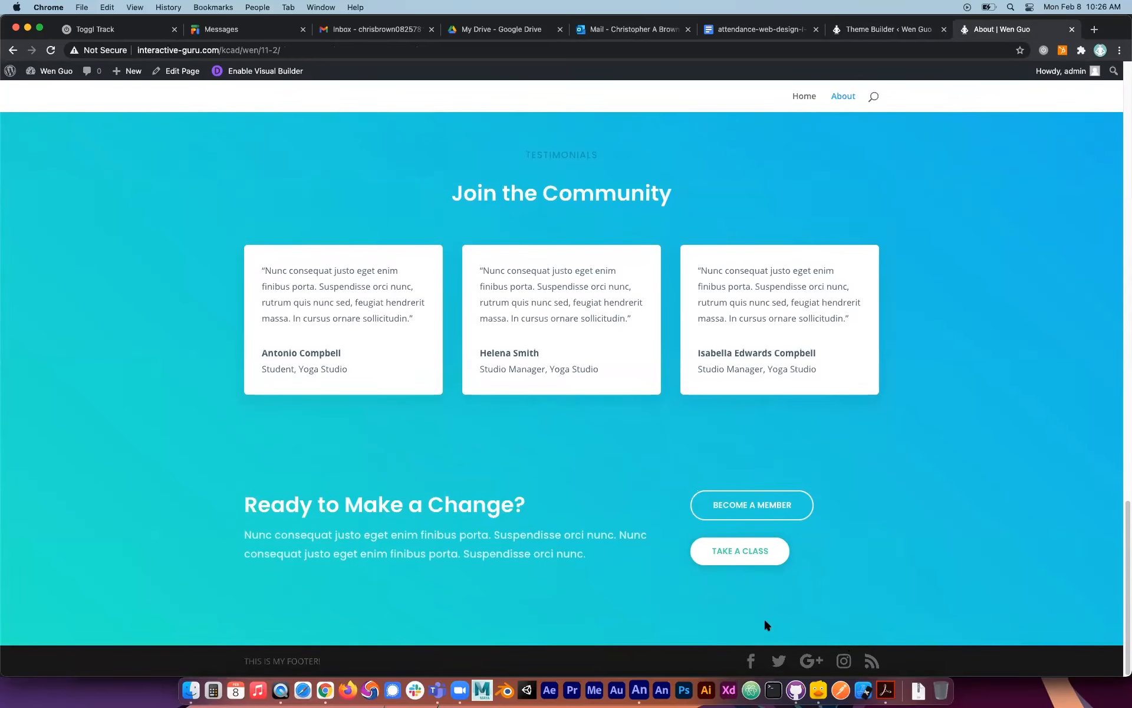
scroll(763, 617, up, 15)
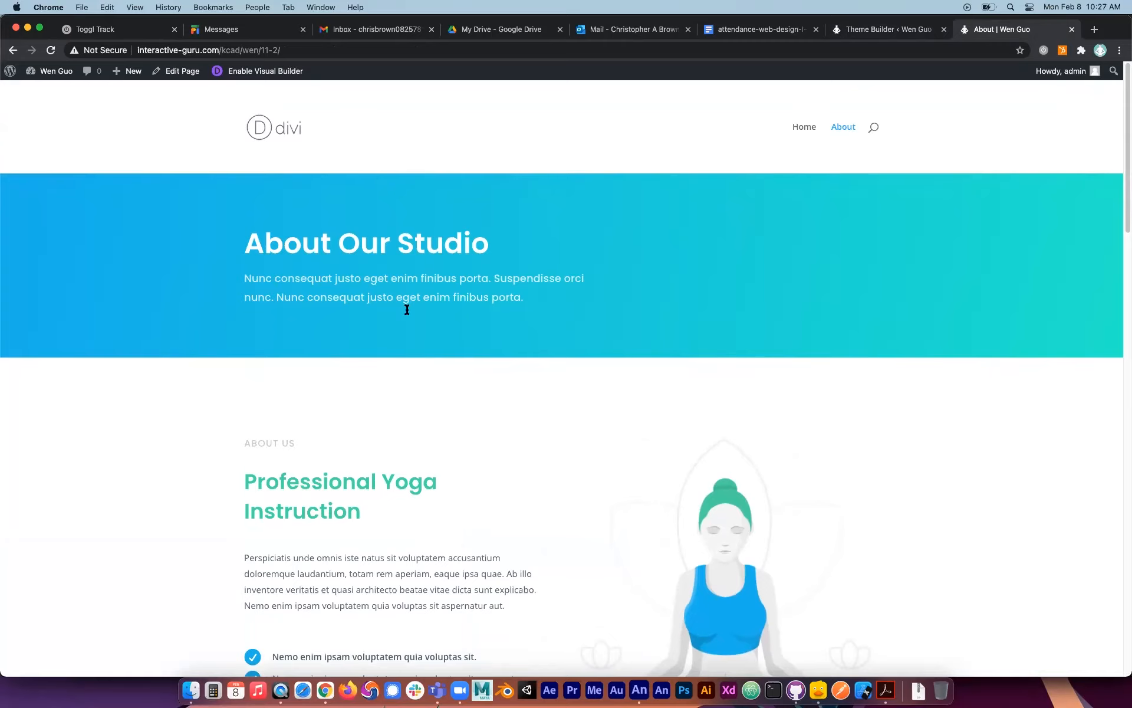
scroll(443, 455, down, 10)
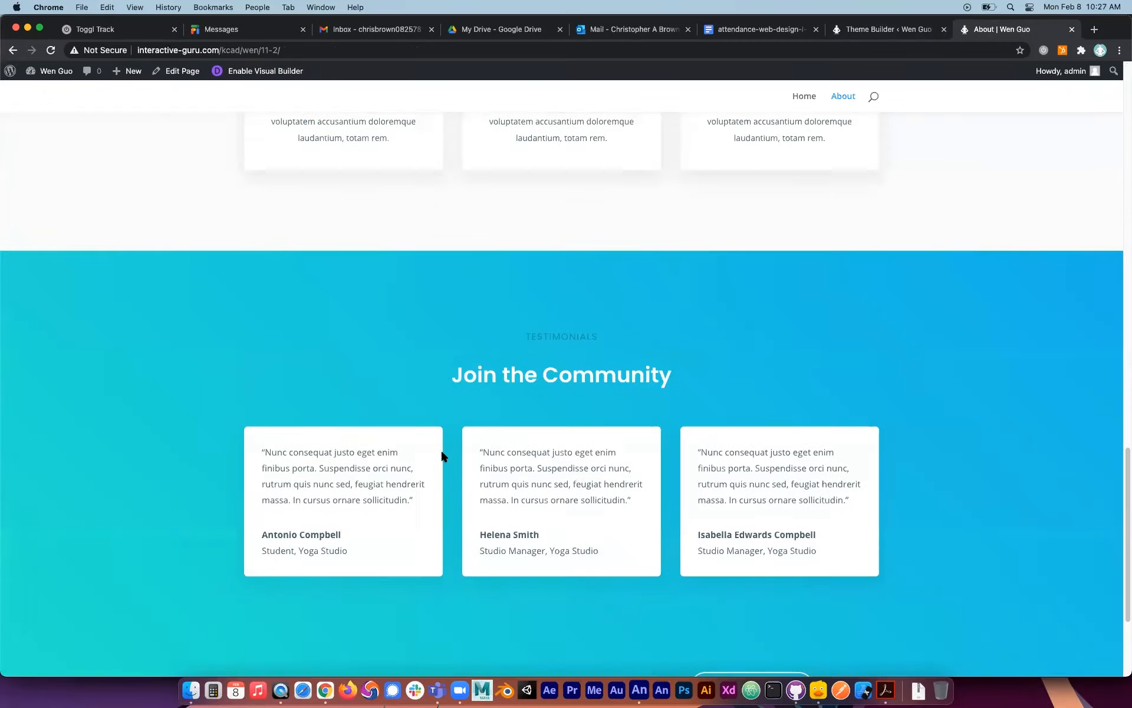
scroll(441, 452, up, 10)
scroll(427, 303, up, 10)
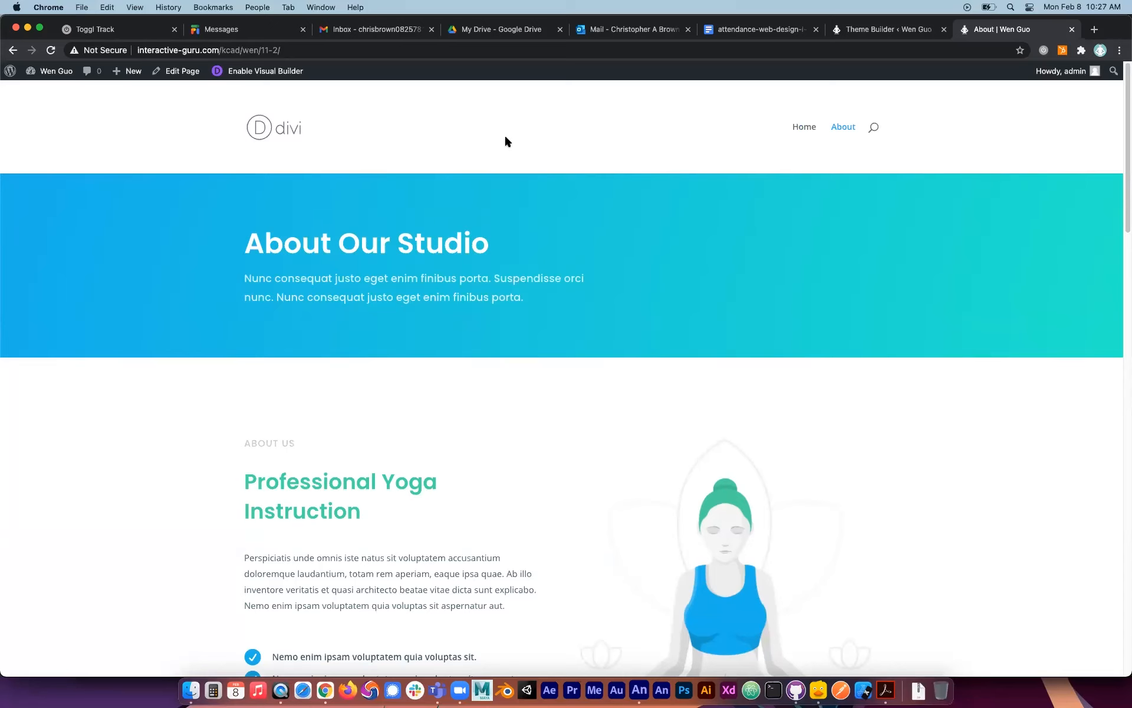
scroll(627, 149, down, 10)
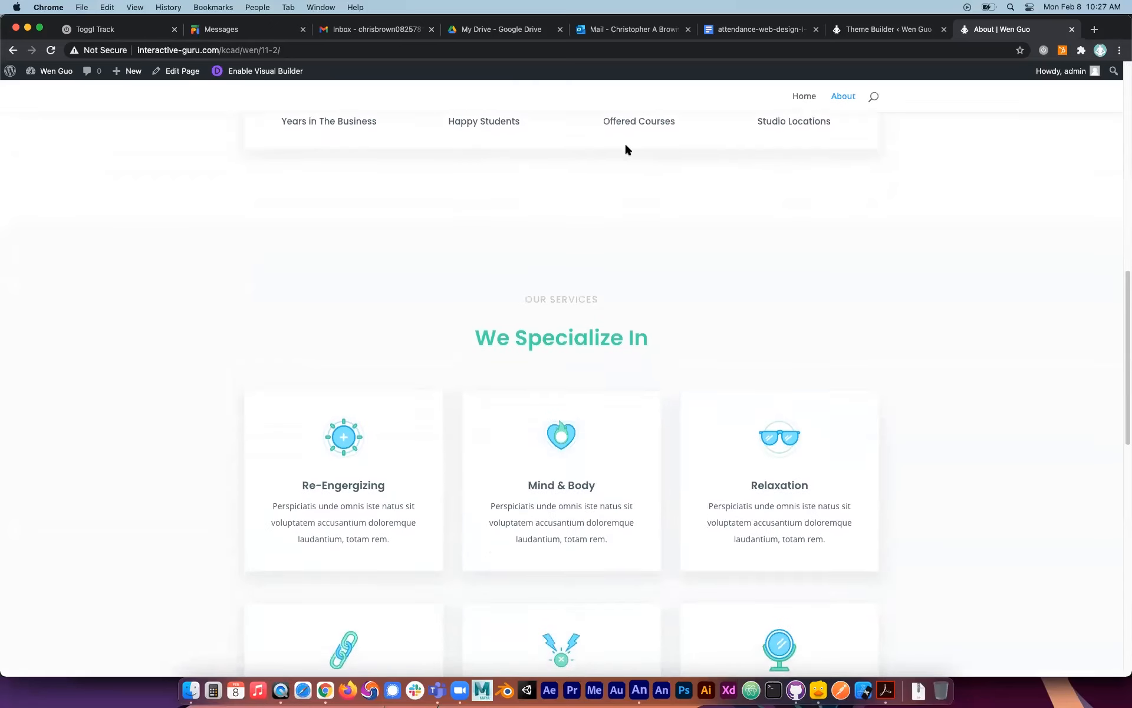
scroll(626, 149, down, 5)
scroll(627, 148, up, 15)
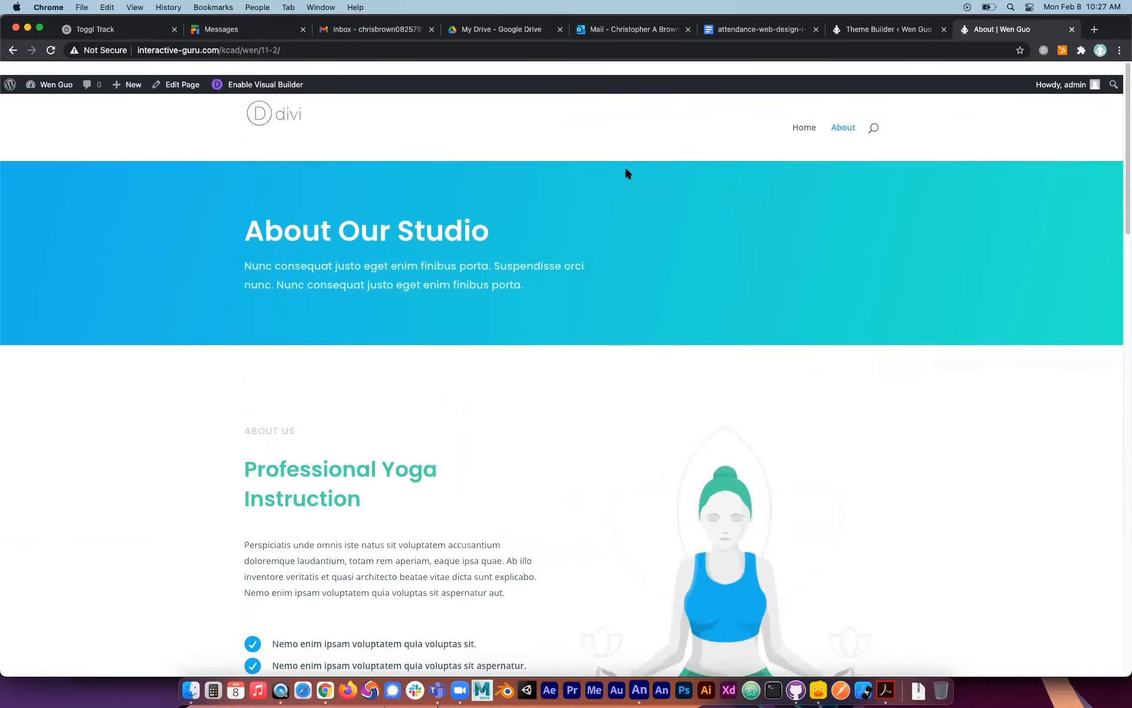
Start a global header from scratch in the Theme Builder's default website template and insert a row with three equal columns.
click(881, 33)
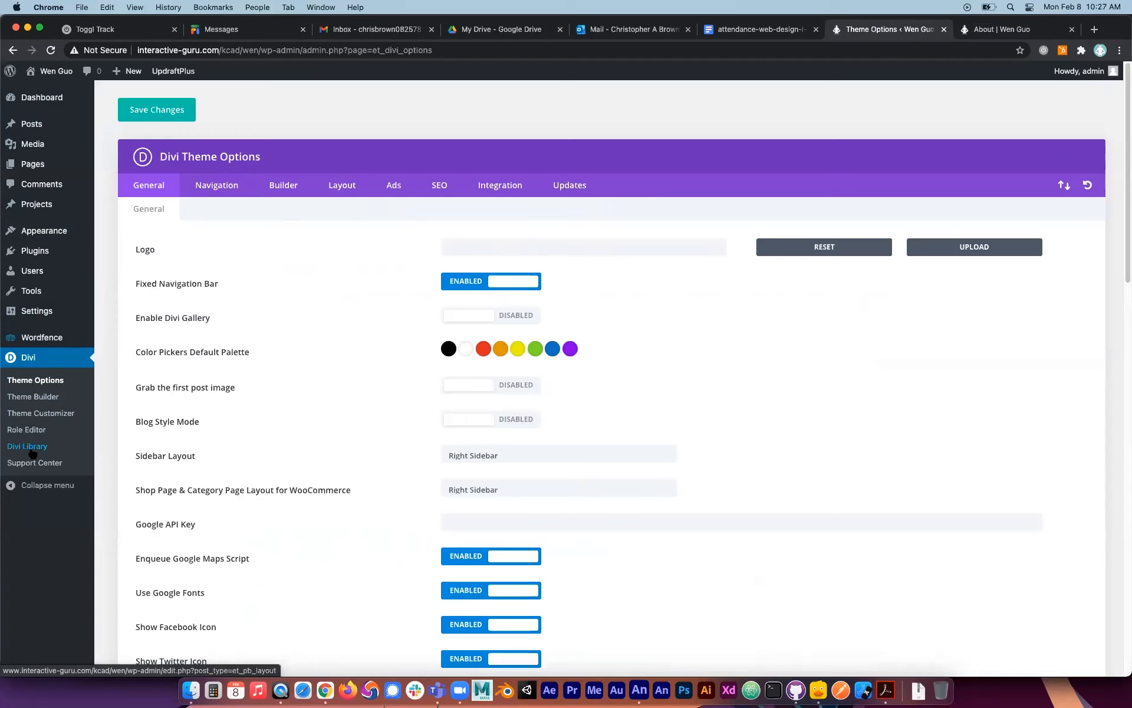
click(41, 399)
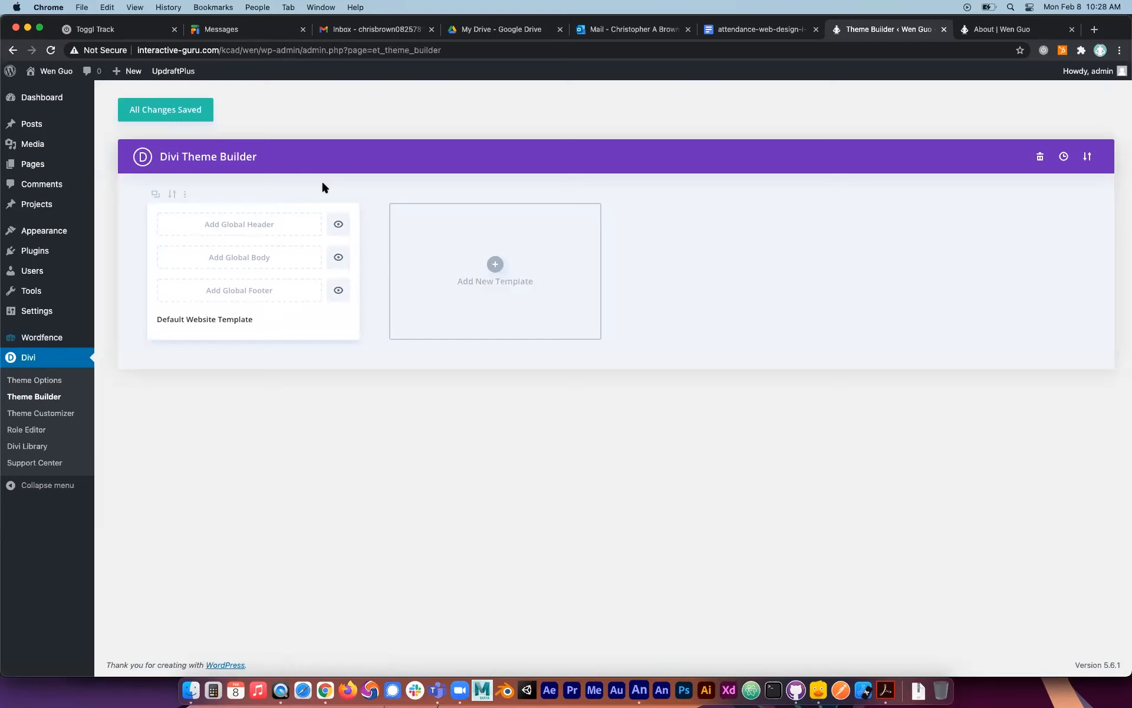
click(309, 227)
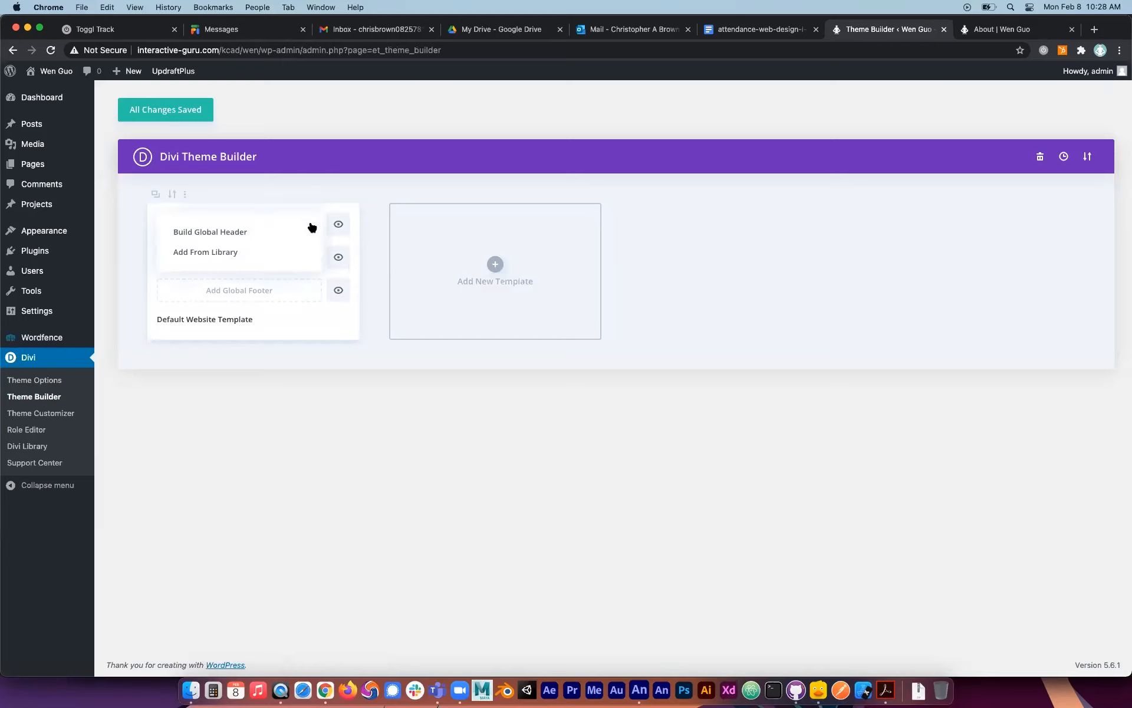
click(251, 235)
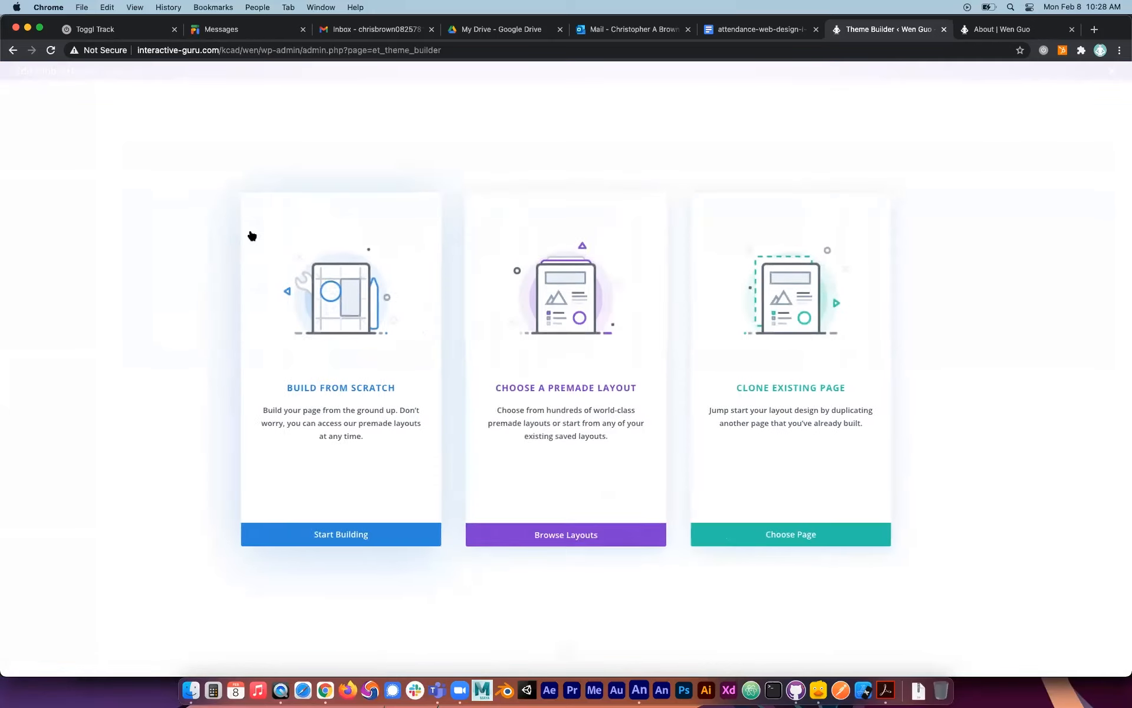
click(363, 534)
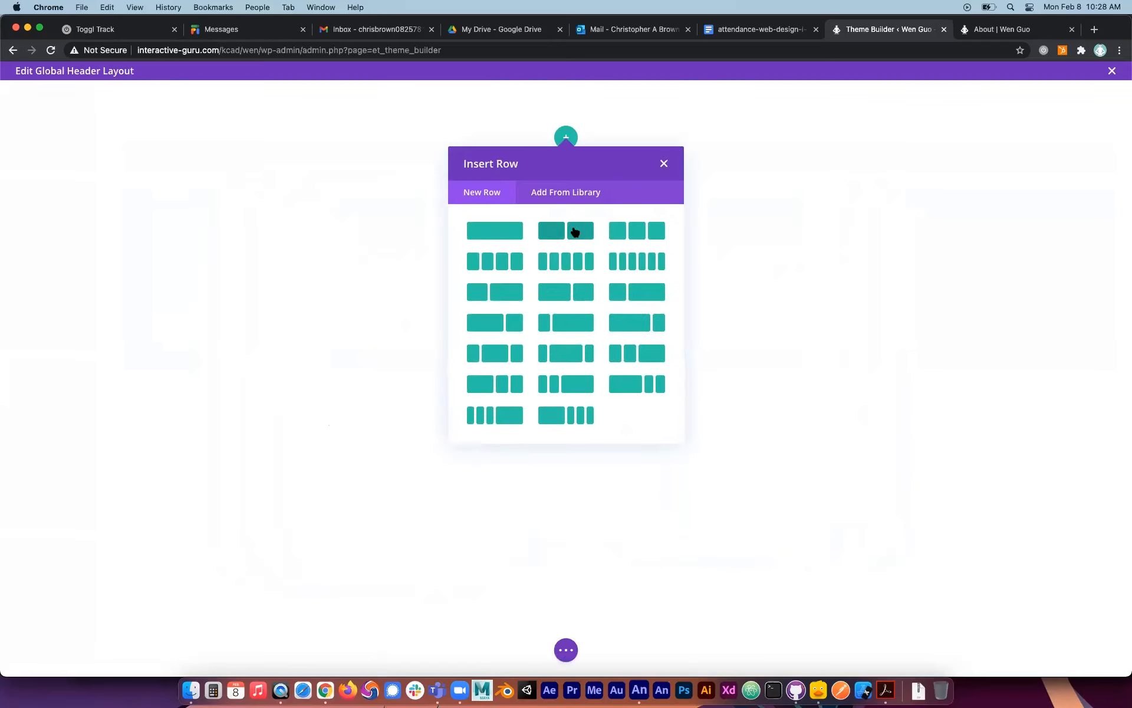
click(633, 230)
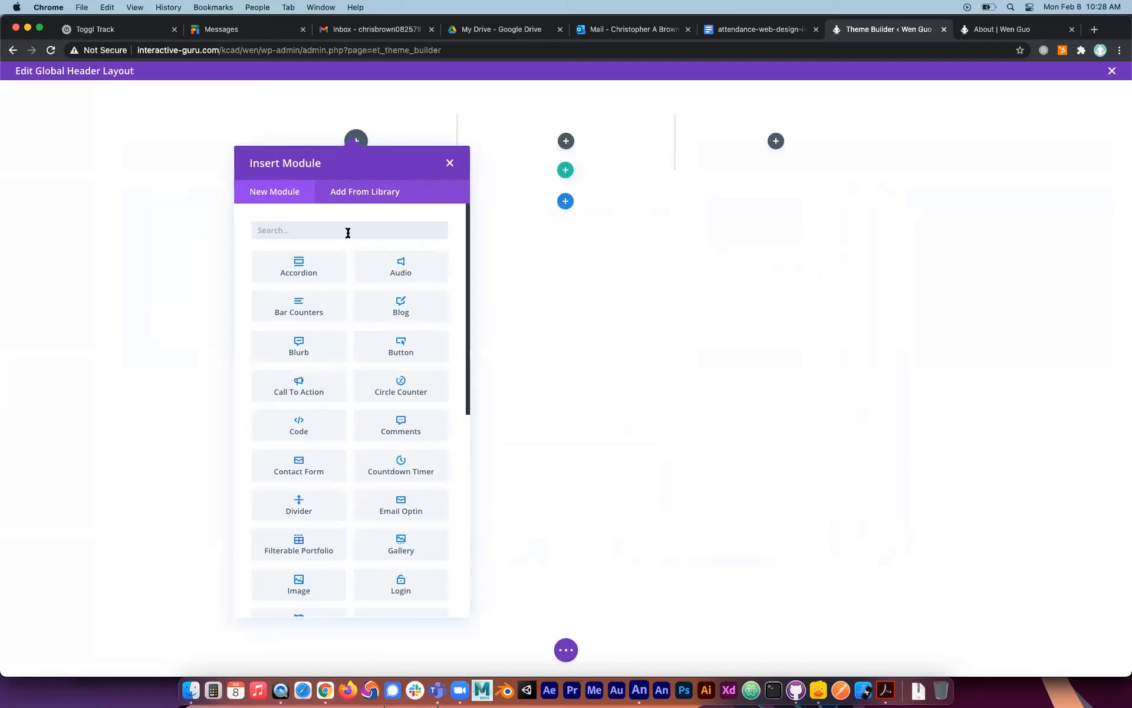
Insert a Text module into the first column of the global header row.
scroll(325, 391, down, 3)
scroll(330, 392, down, 5)
scroll(384, 470, down, 3)
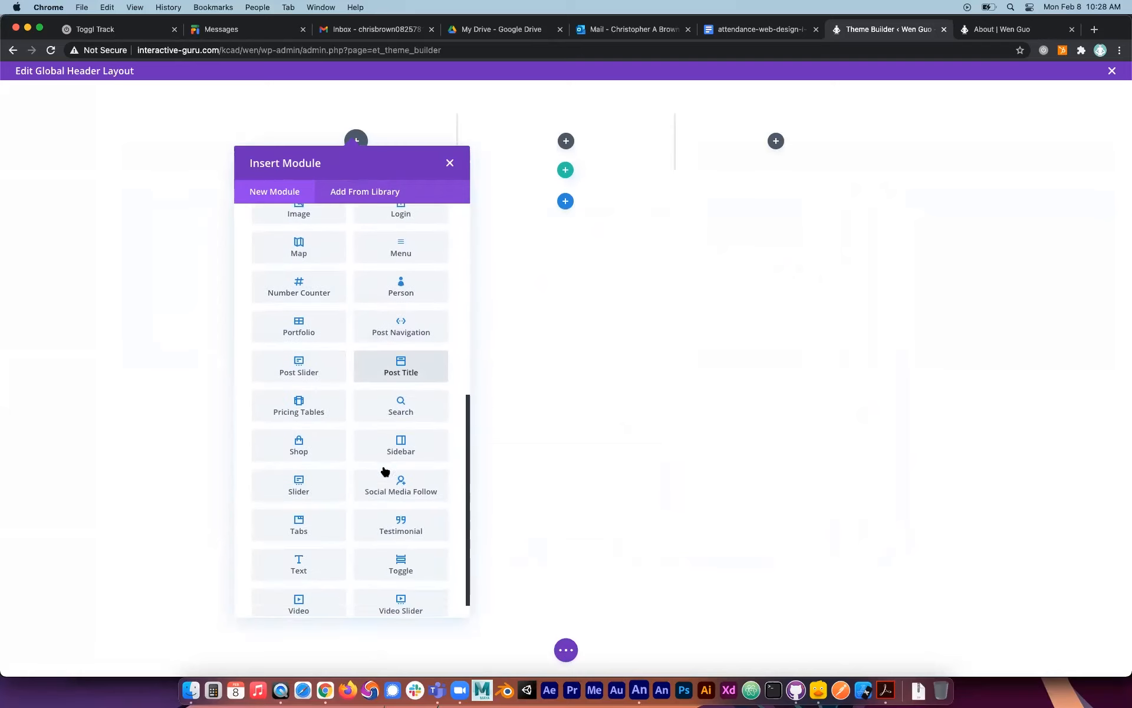
click(298, 554)
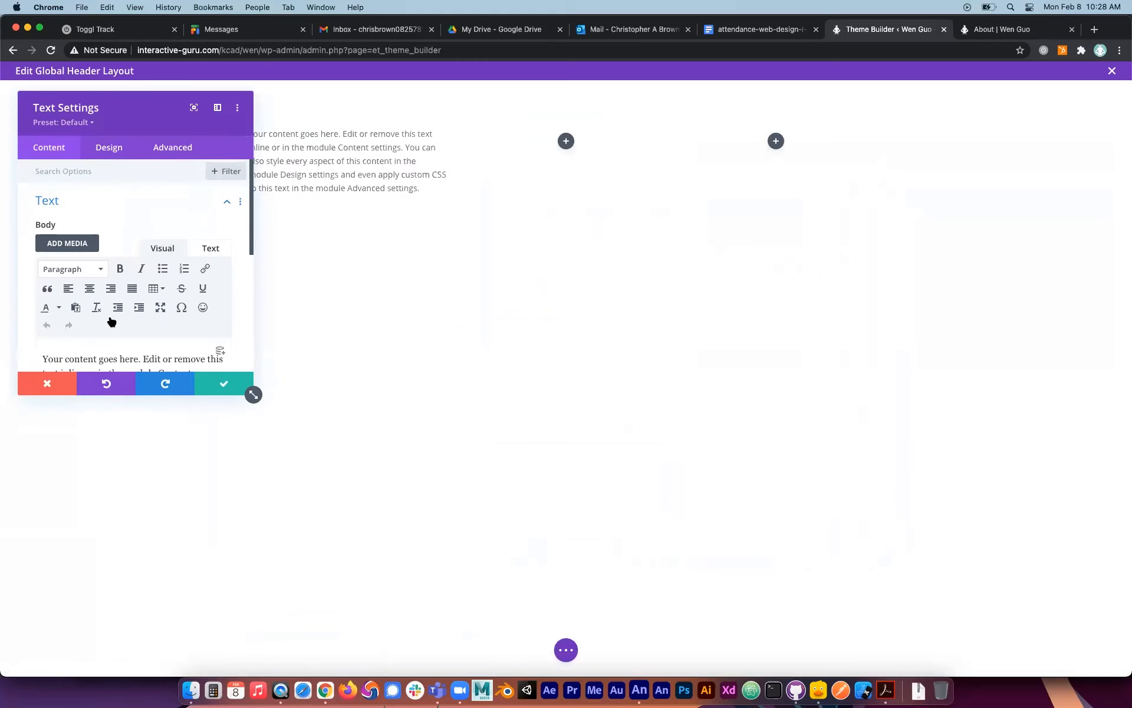
Replace the Text module's placeholder body with "HELLO!" and insert a Menu module using the Main Menu into the header row's second column.
key(super+a)
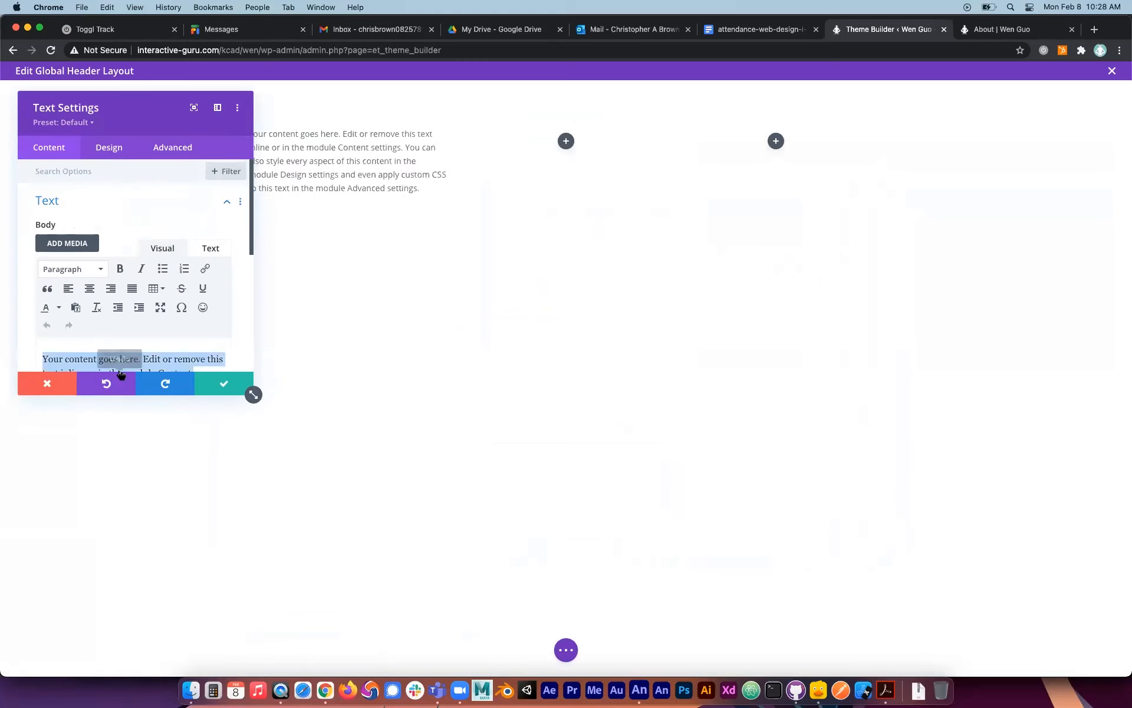
text(HELLO!)
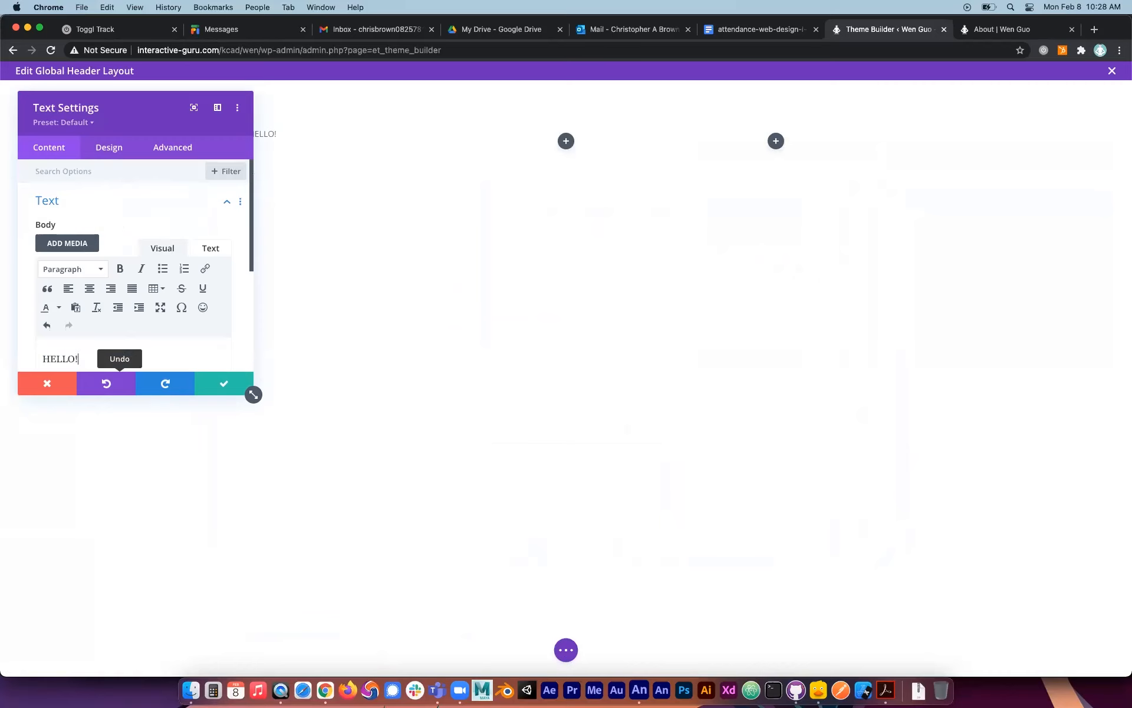
click(566, 142)
scroll(613, 458, down, 3)
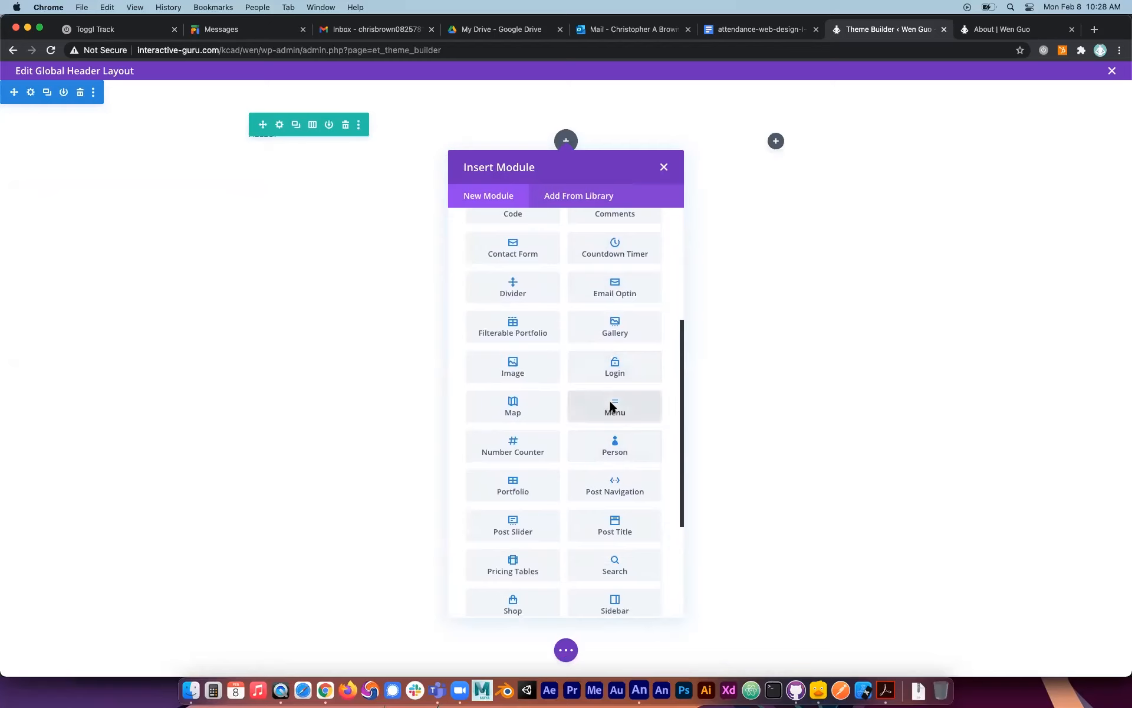
click(610, 406)
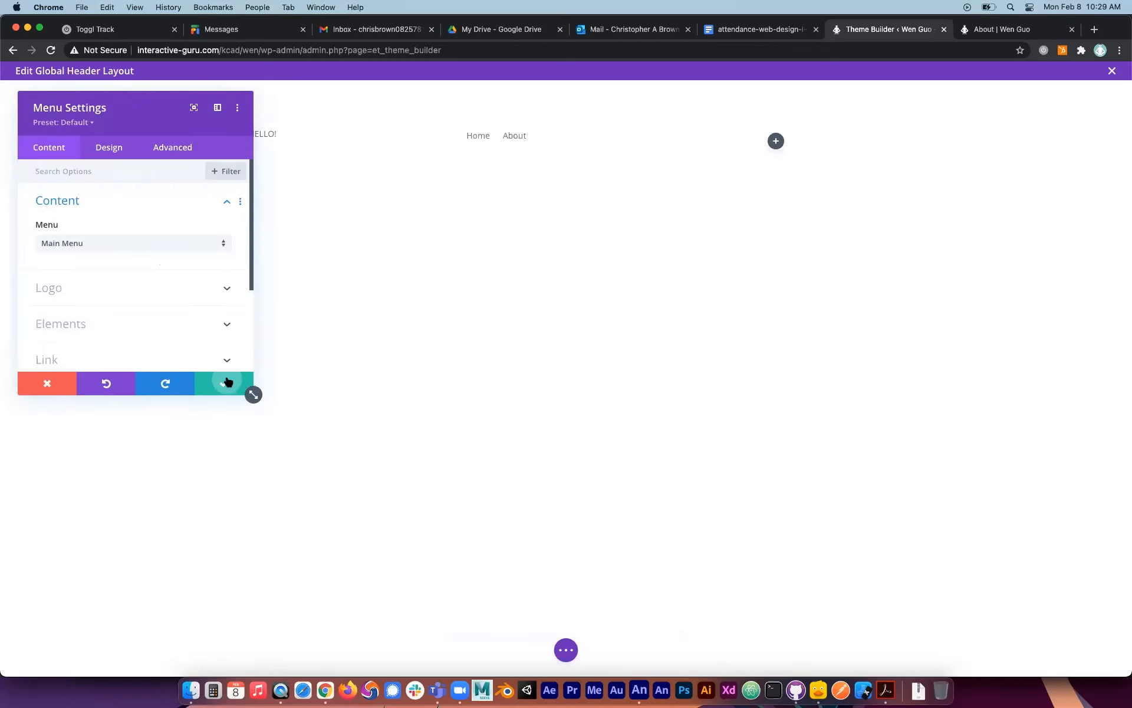
click(224, 383)
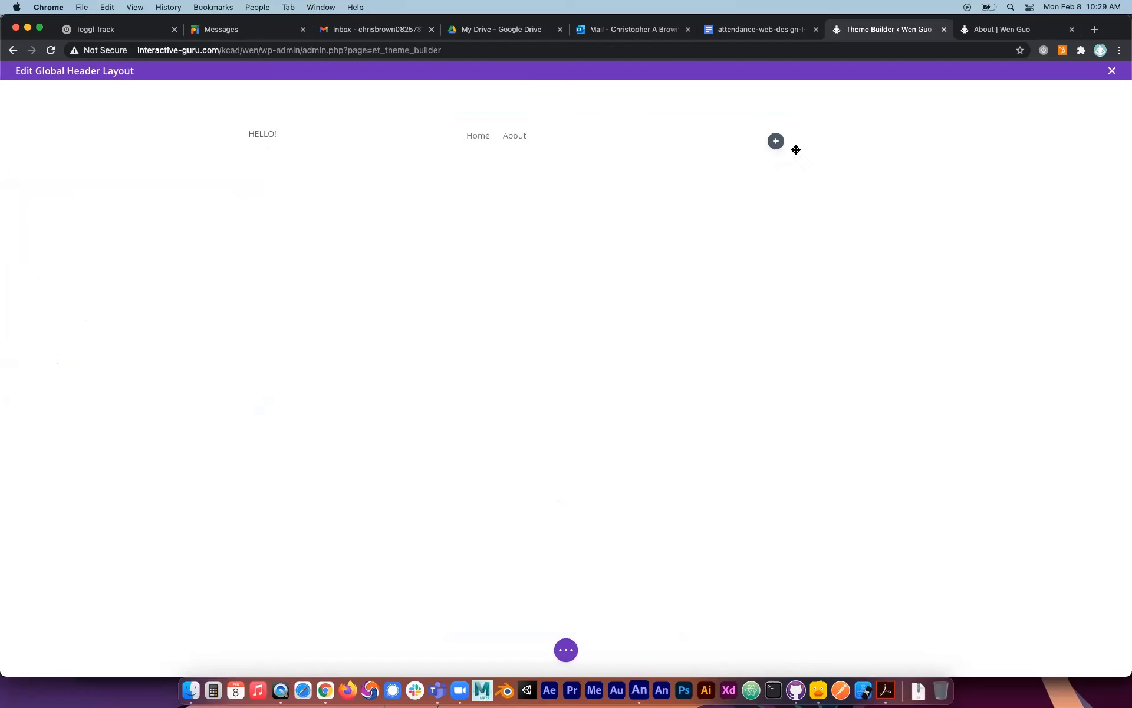
Insert an Image module with its placeholder picture into the third column of the global header row.
click(776, 142)
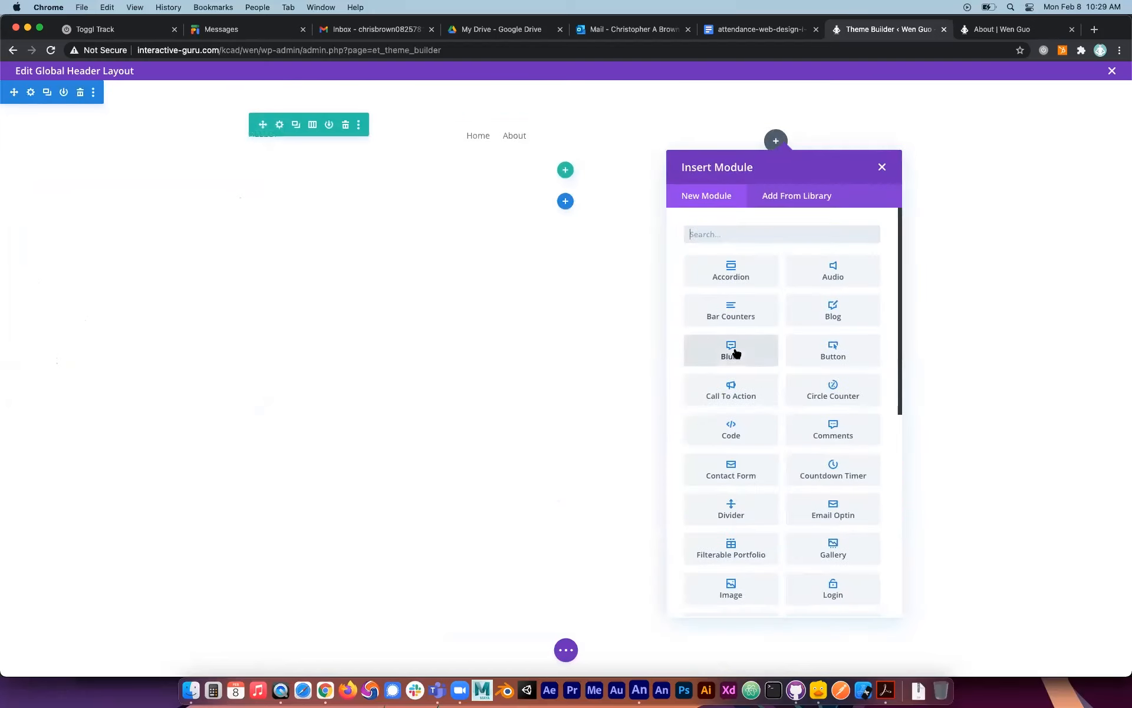
scroll(734, 352, down, 3)
scroll(736, 353, down, 6)
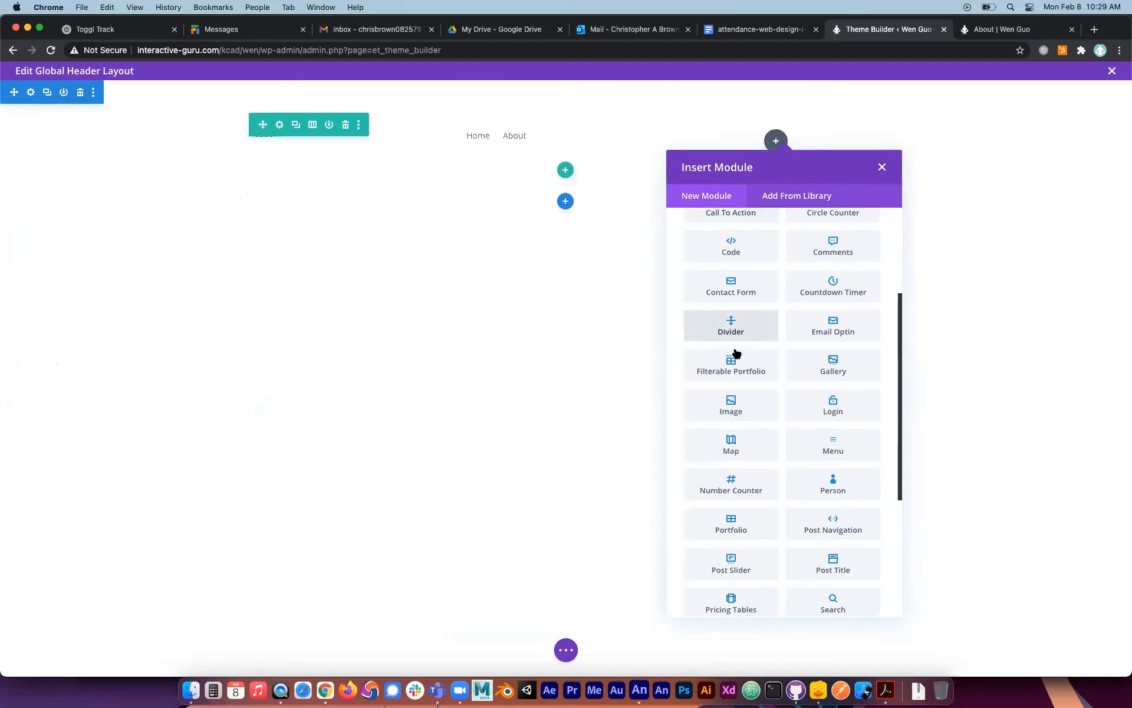
scroll(736, 353, down, 1)
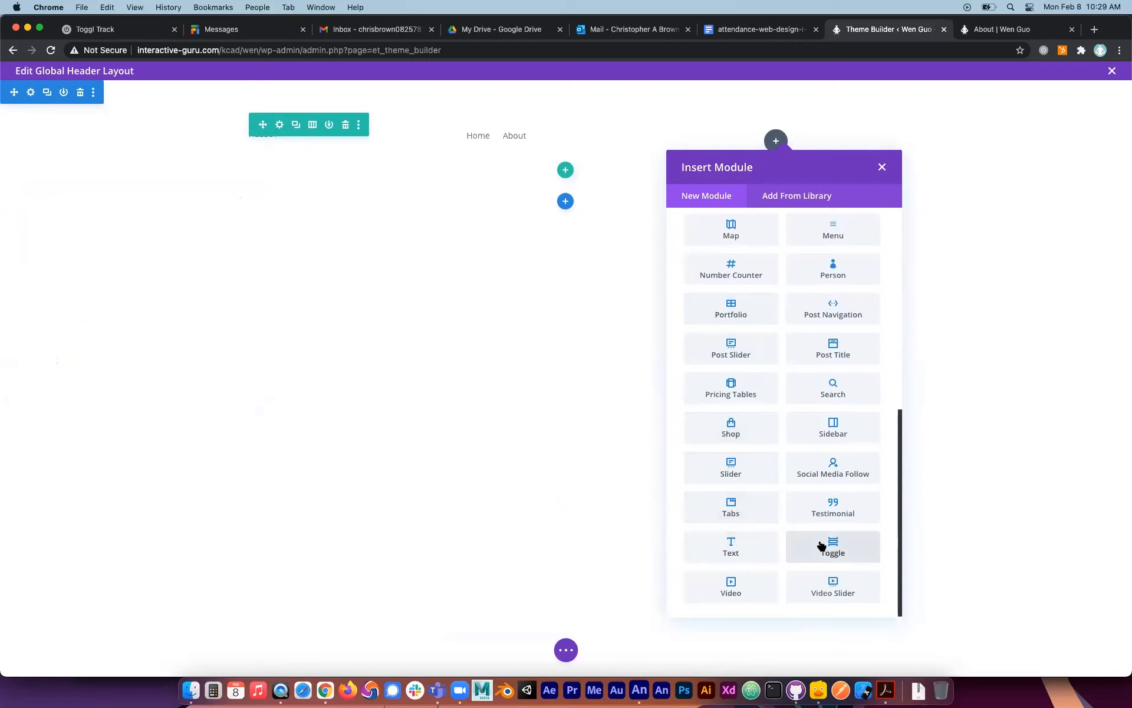
scroll(821, 545, up, 6)
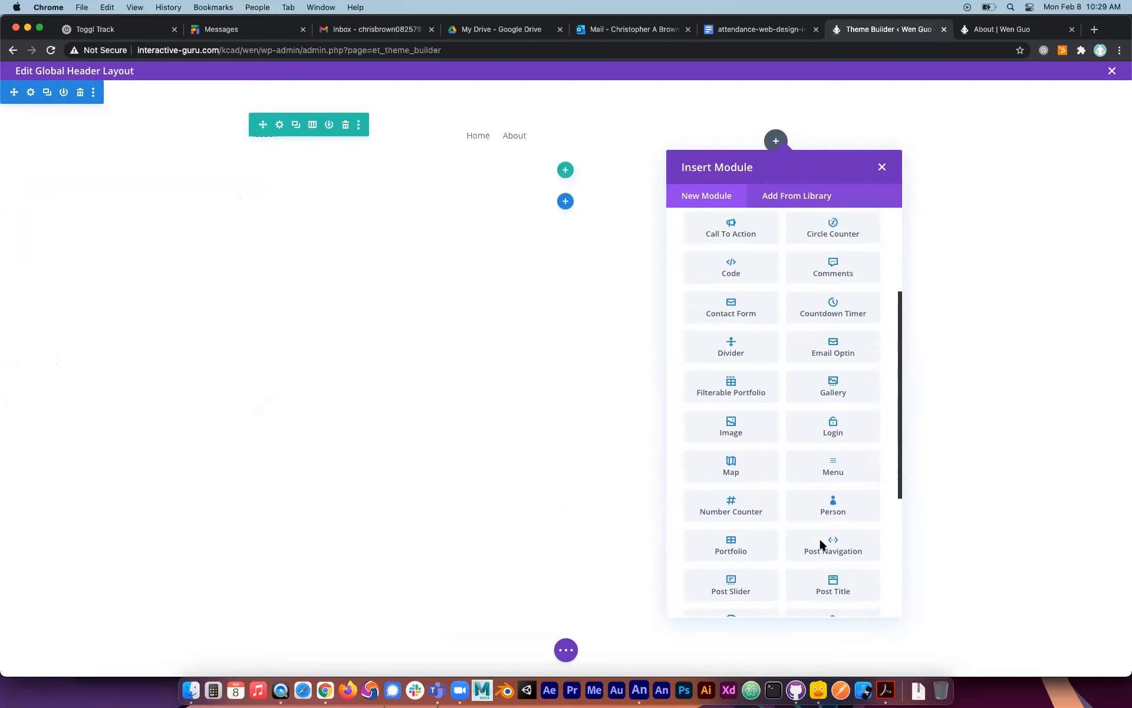
scroll(822, 545, up, 4)
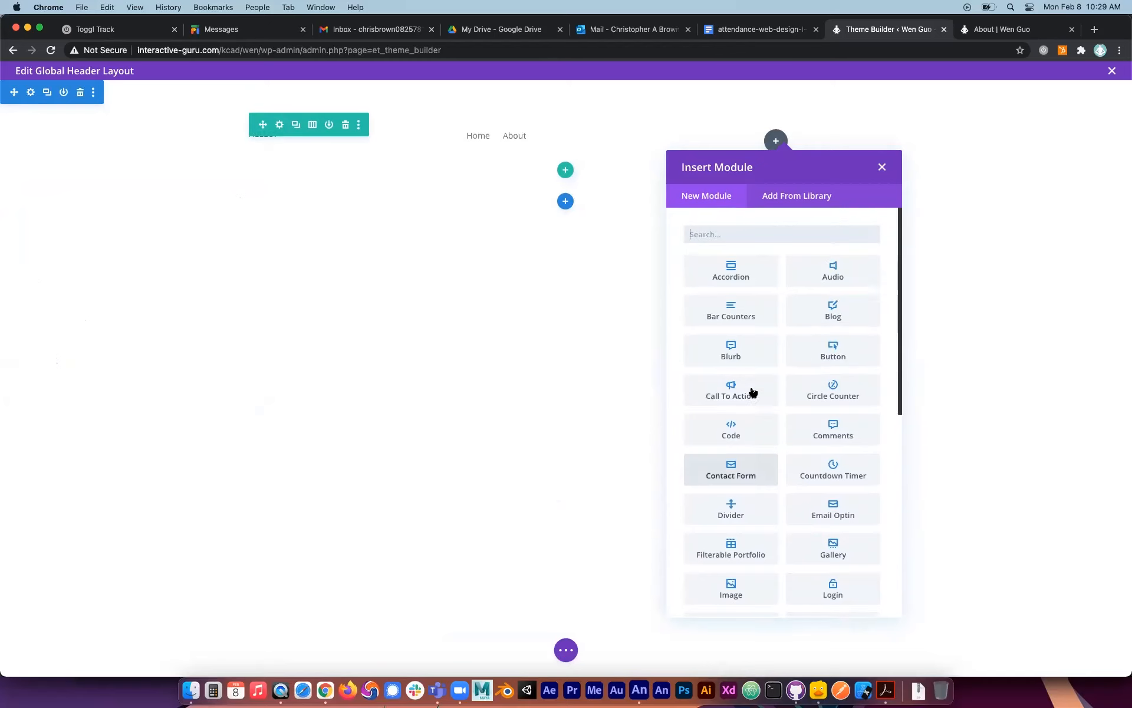
scroll(752, 407, down, 4)
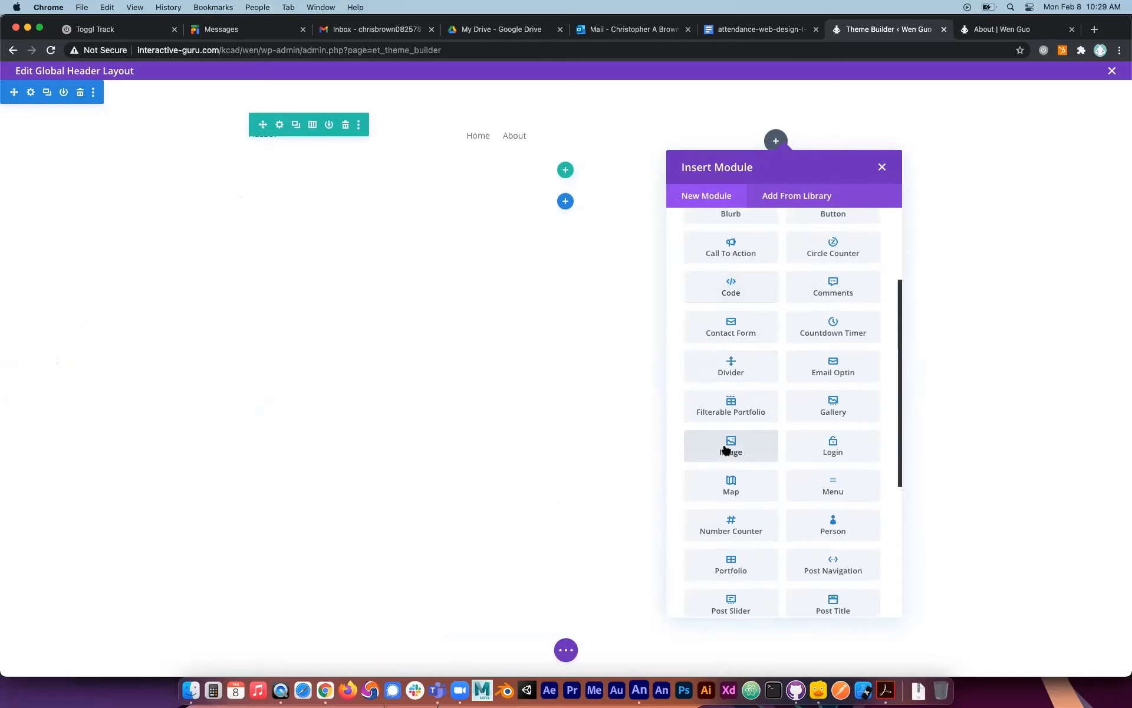
click(726, 451)
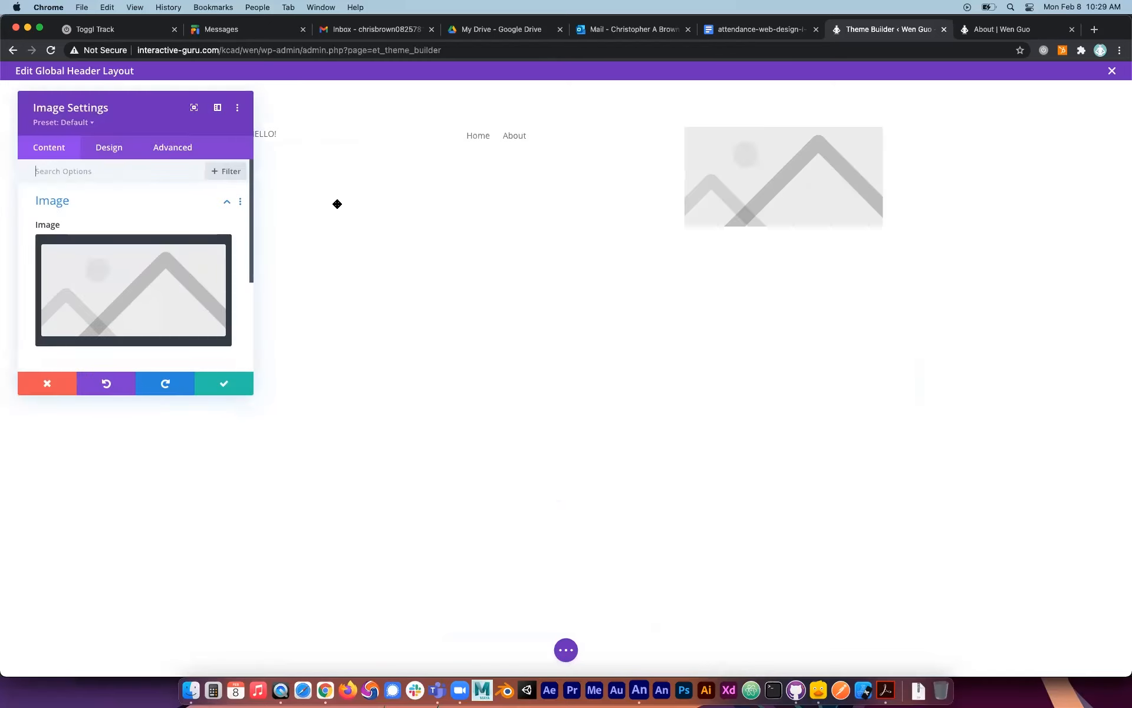
click(224, 383)
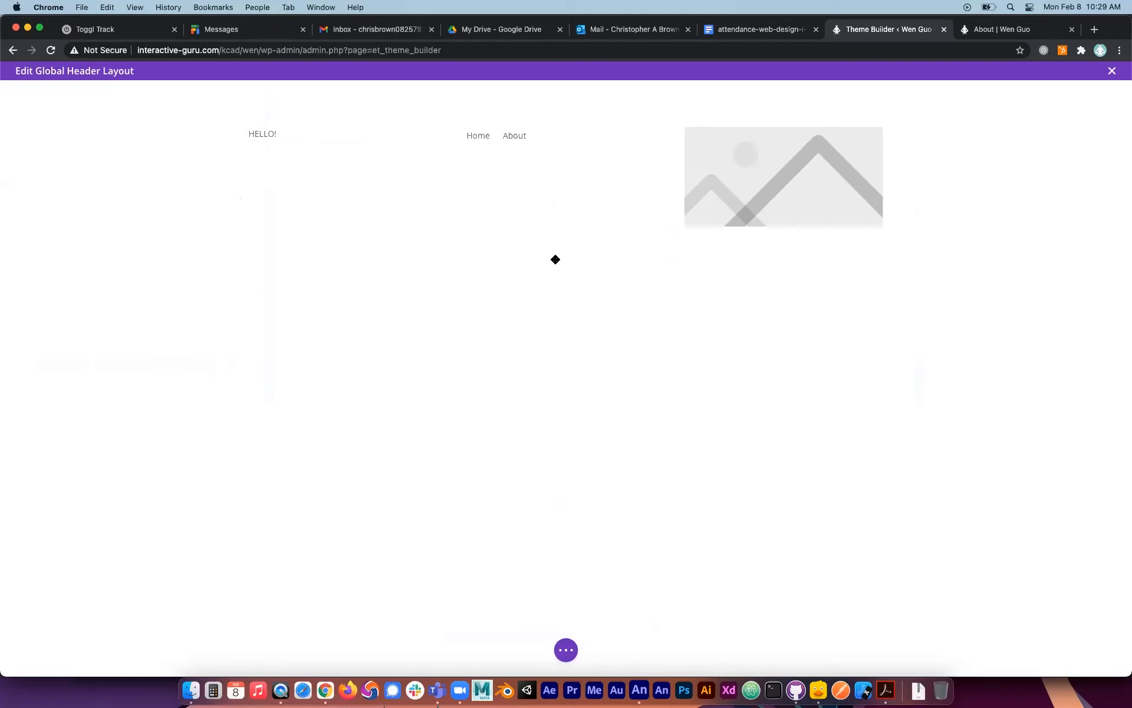
Save the global header layout and close its editor to return to the template overview.
click(563, 651)
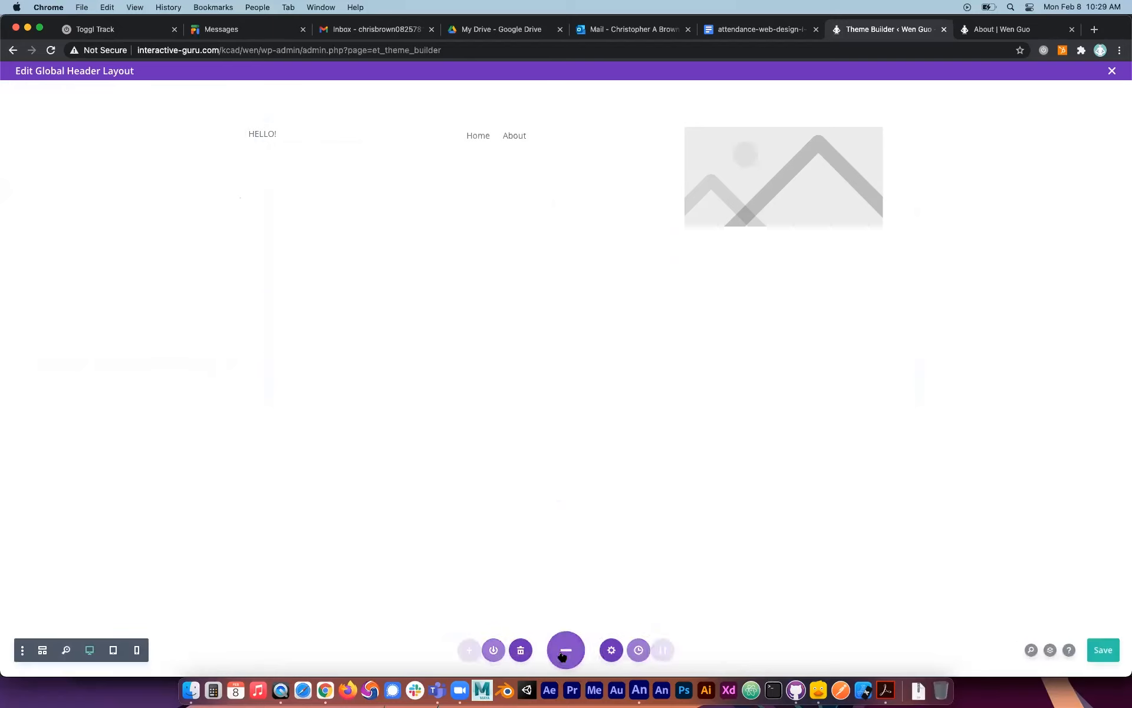
click(1100, 654)
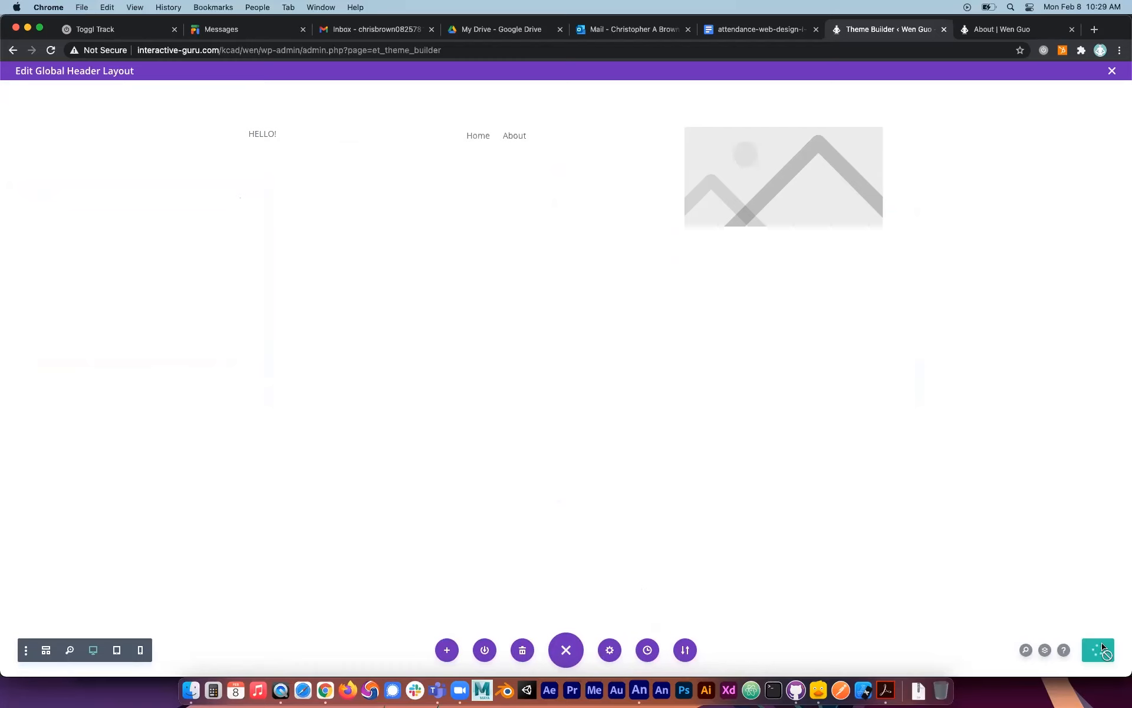
click(1111, 71)
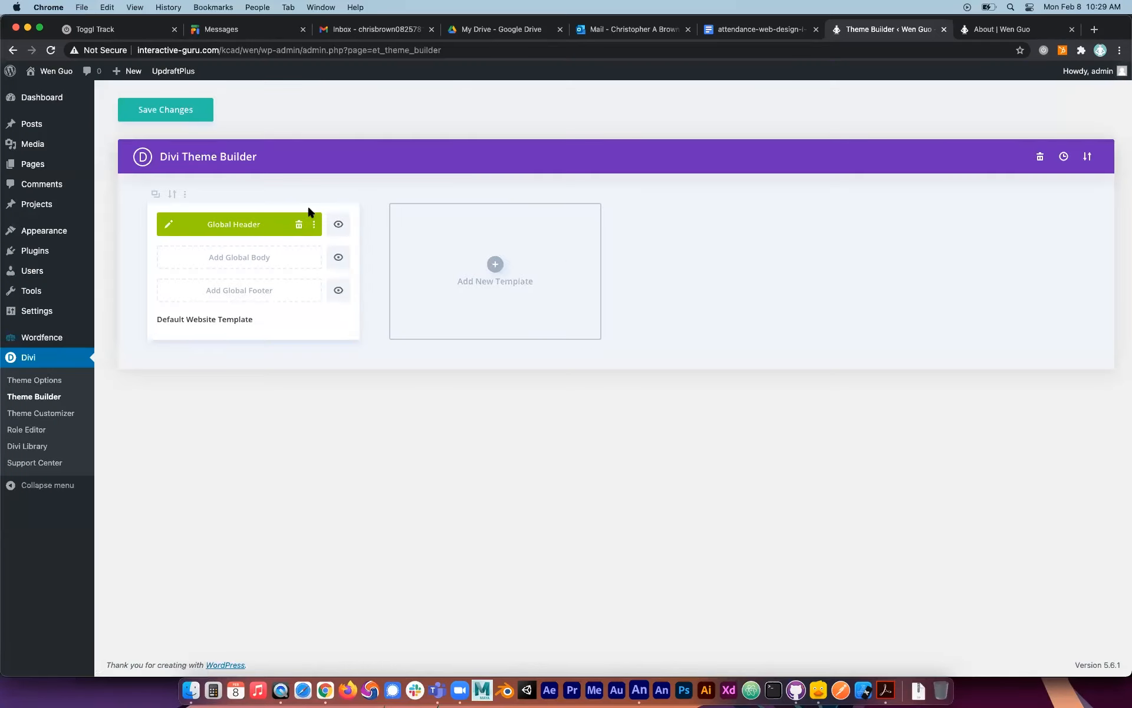